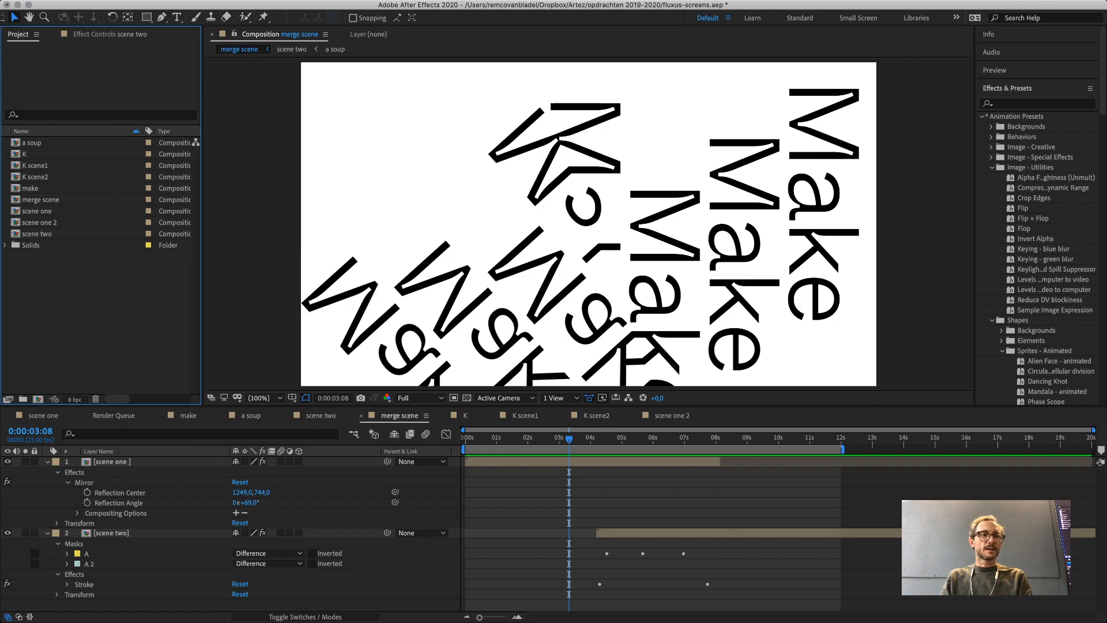
Turn all seven make layers of the scene one composition into 3D layers and add a camera.
{"action": "double_click", "coordinate": [31, 142]}
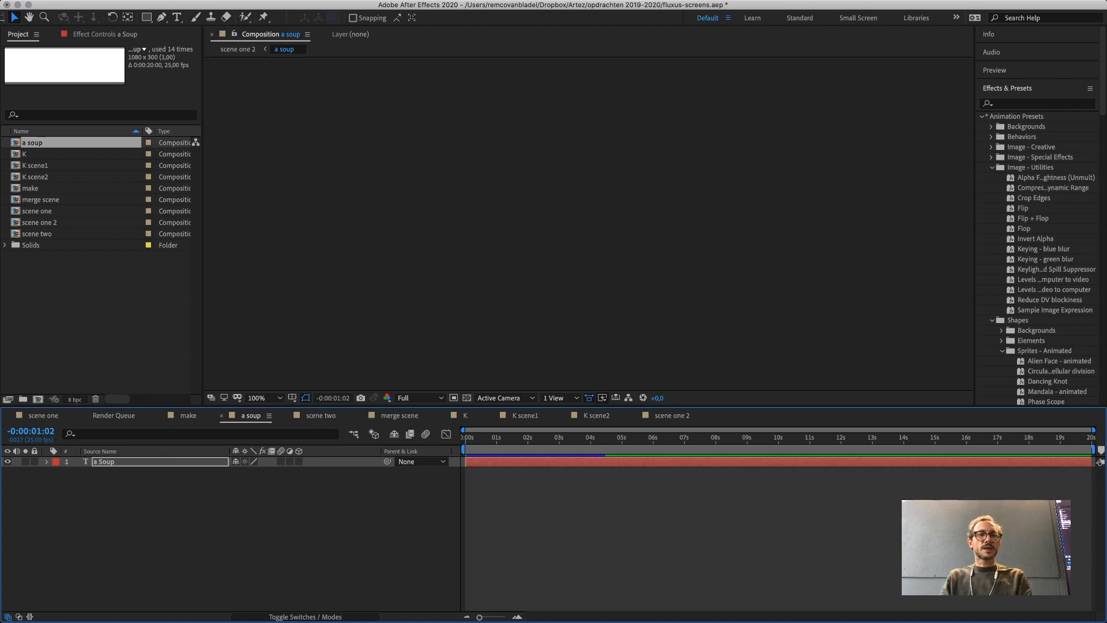
{"action": "left_click", "coordinate": [43, 415]}
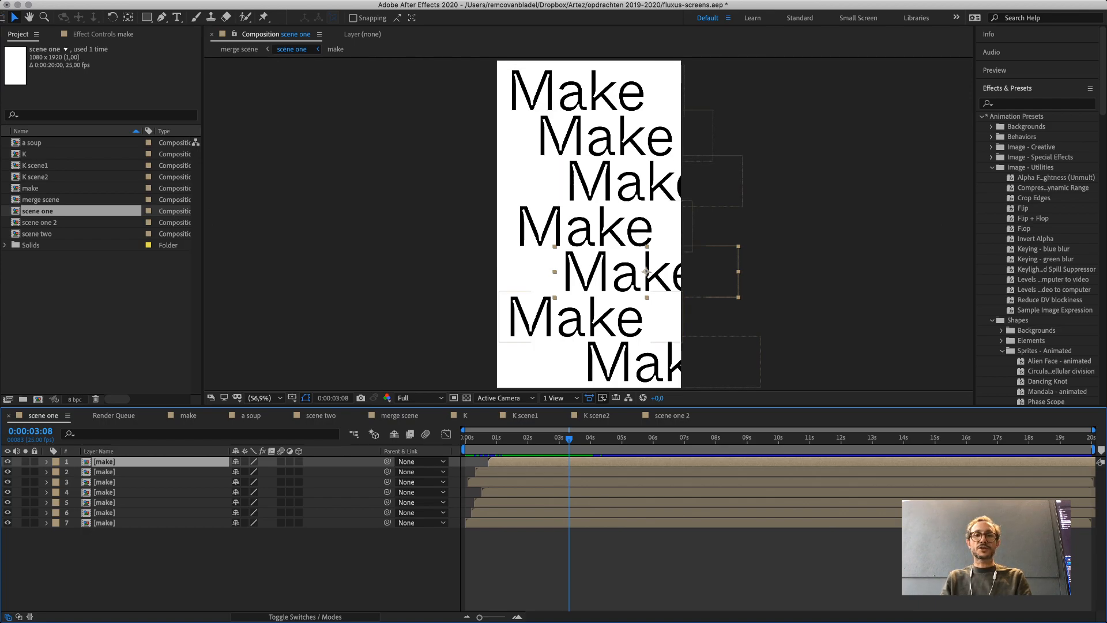
{"action": "key", "text": "super+a"}
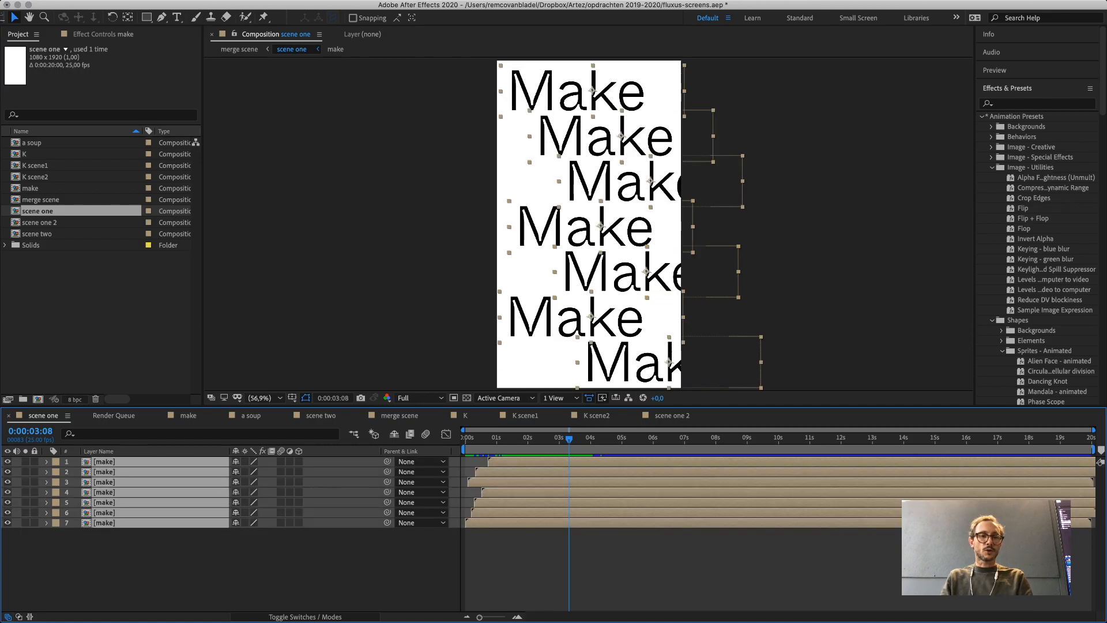
{"action": "left_click", "coordinate": [299, 462]}
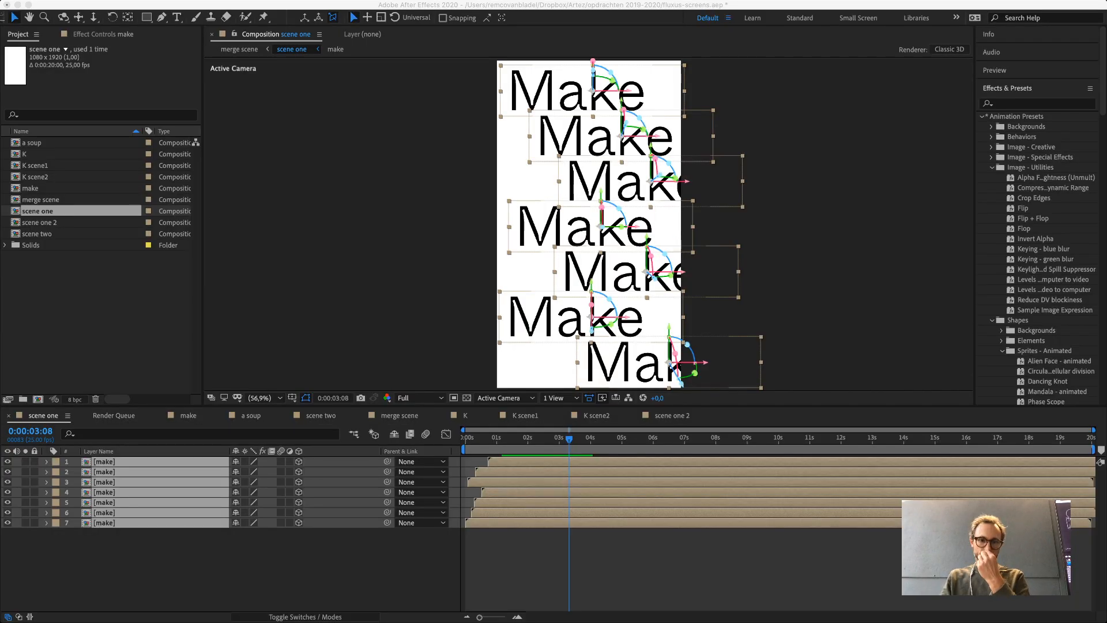
{"action": "key", "text": "super+alt+shift+c"}
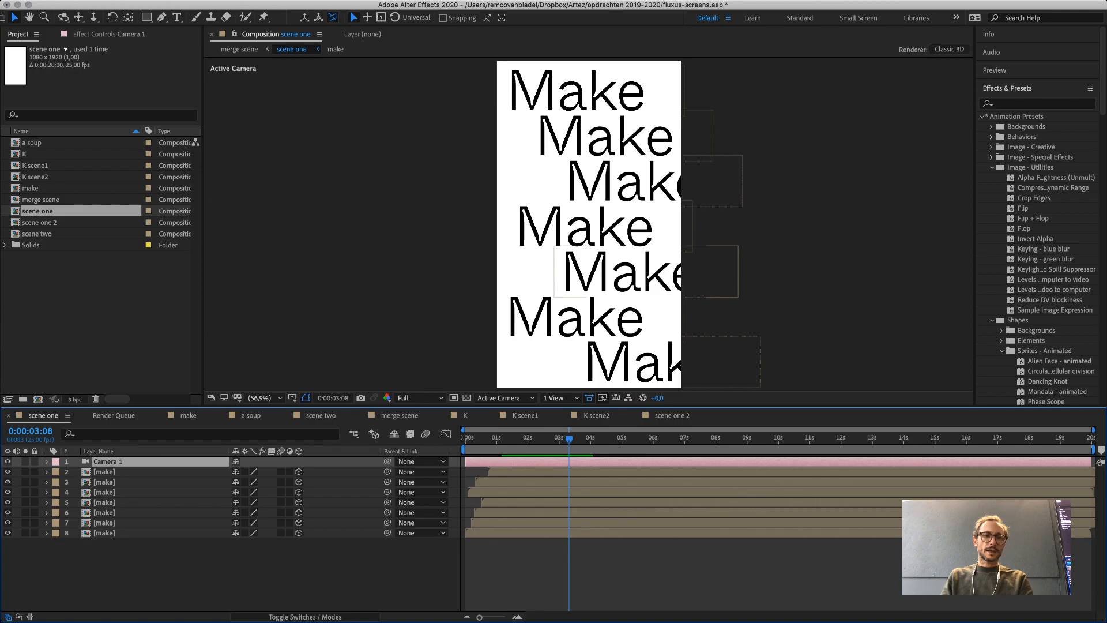
Expand the properties of all the make layers, view the composition from the Top, and clear the layer selection.
{"action": "left_click", "coordinate": [105, 472]}
{"action": "left_click", "coordinate": [104, 533], "text": "shift"}
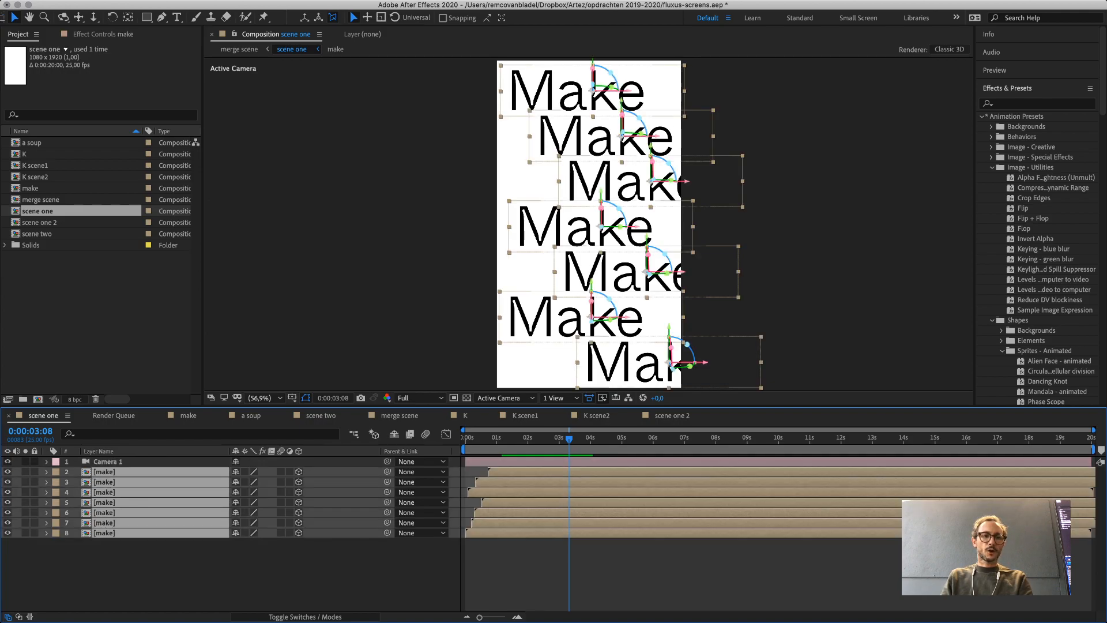
{"action": "left_click", "coordinate": [46, 472]}
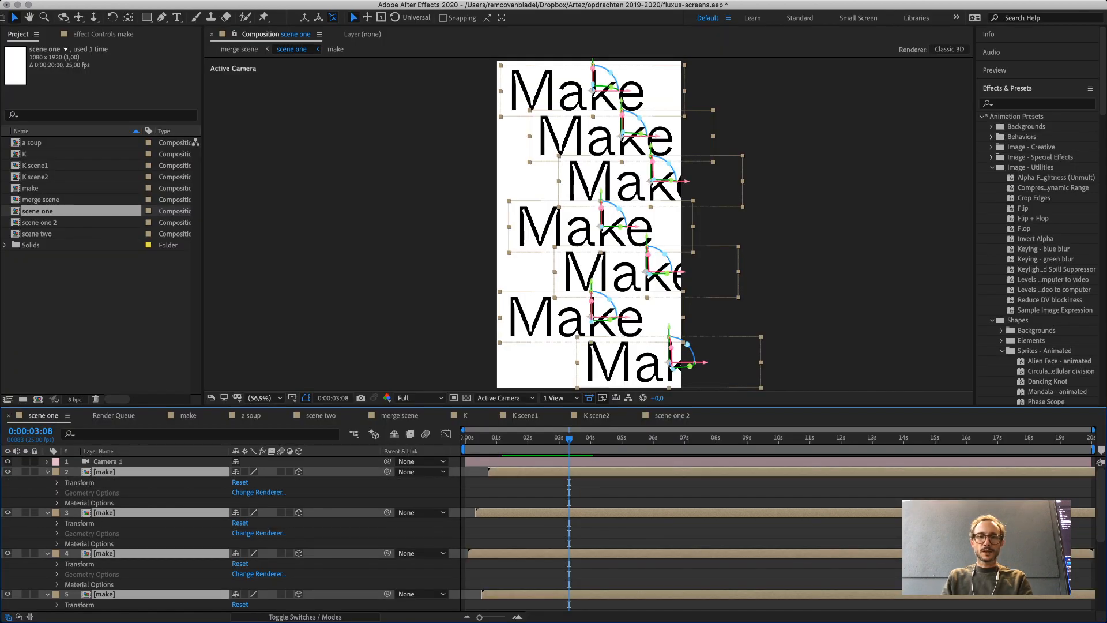
{"action": "key", "text": "super+Tab"}
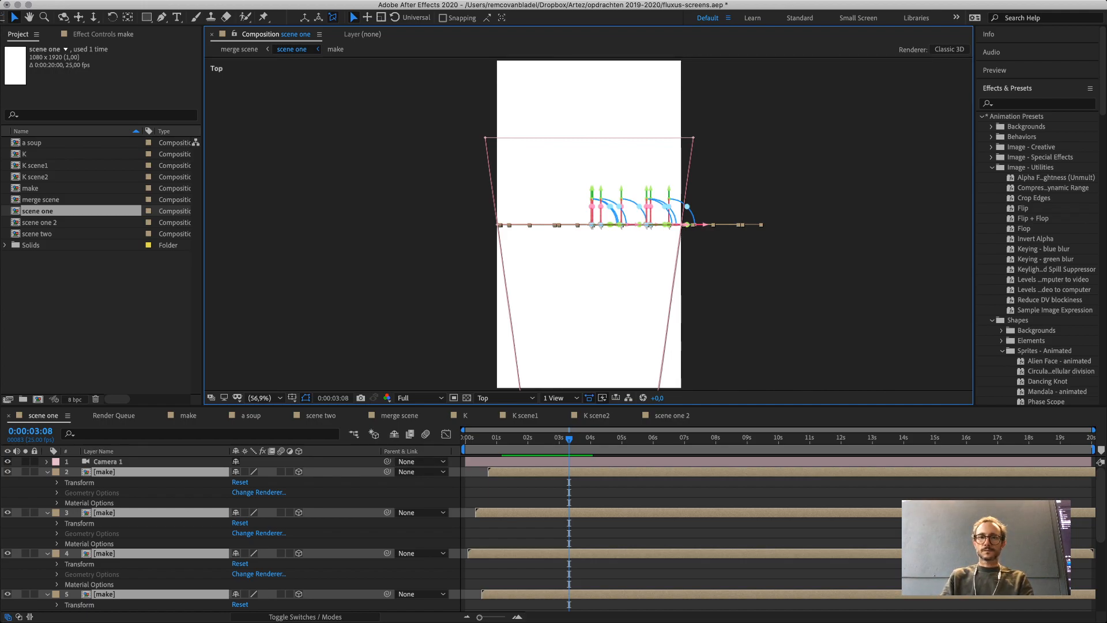
{"action": "key", "text": "super+shift+a"}
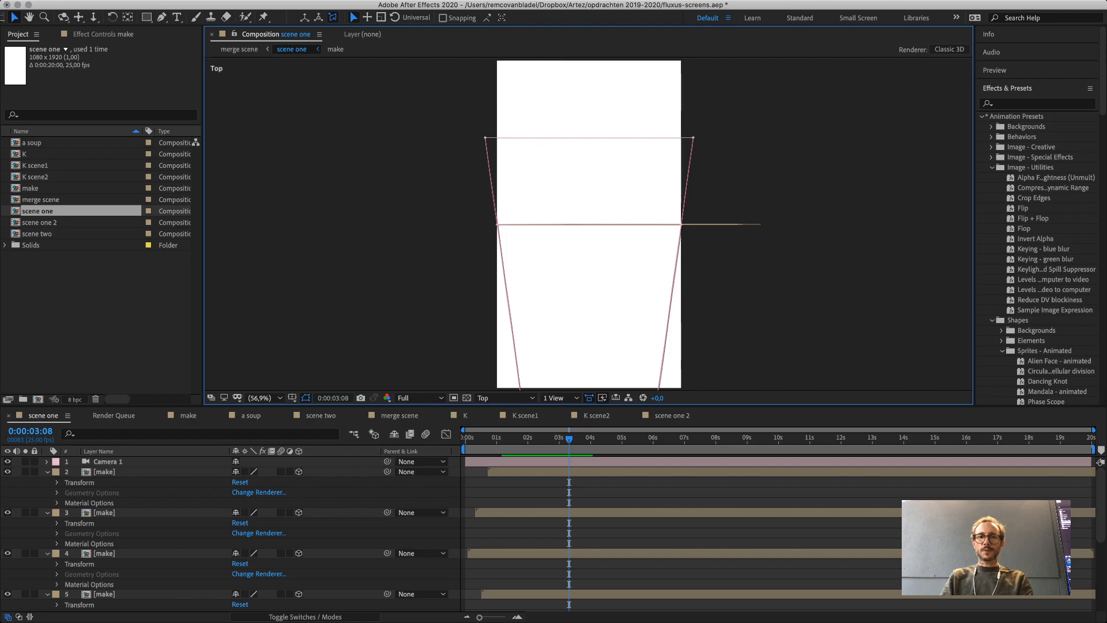
In the Top view, move make layer 2 back away from the camera and make layer 3 forward towards it.
{"action": "left_click", "coordinate": [105, 472]}
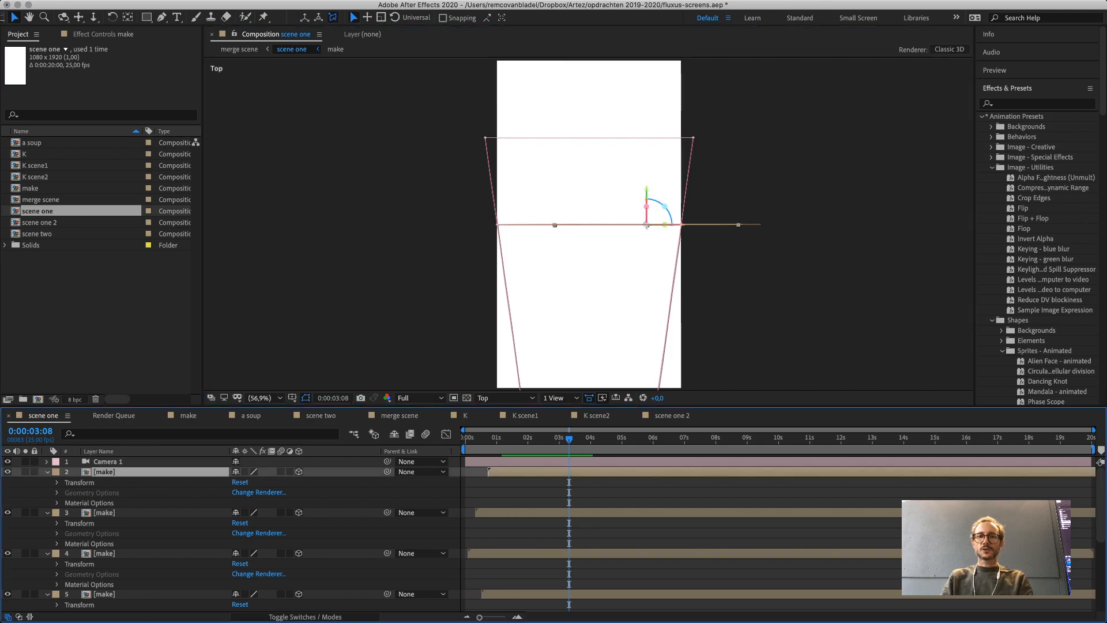
{"action": "left_click_drag", "start_coordinate": [647, 206], "coordinate": [646, 177]}
{"action": "key", "text": "super+z"}
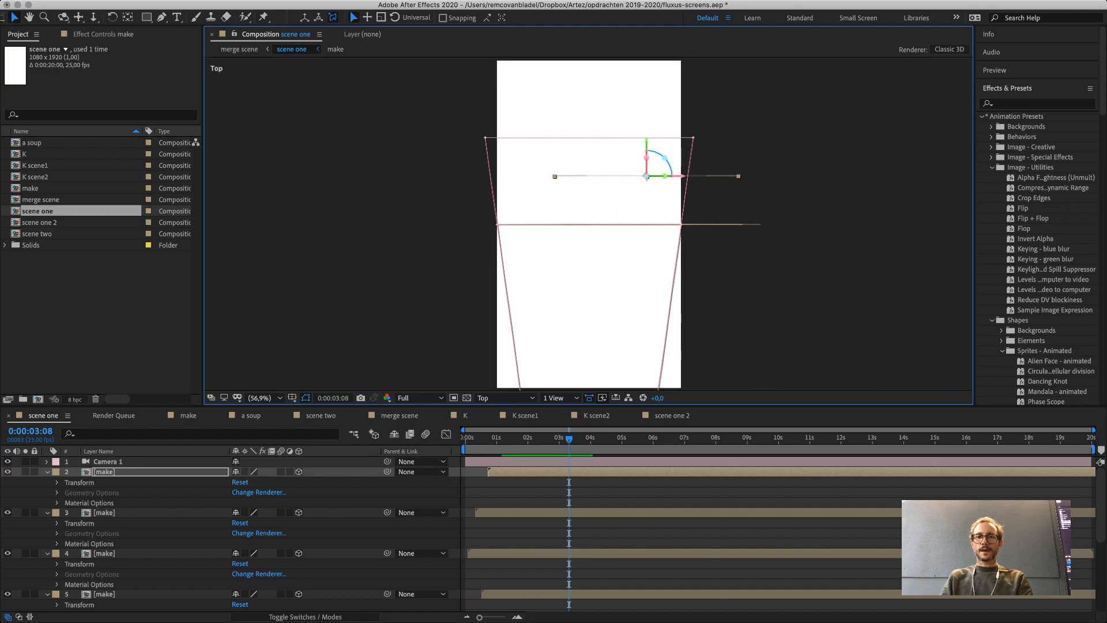
{"action": "left_click", "coordinate": [650, 225]}
{"action": "left_click_drag", "start_coordinate": [651, 225], "coordinate": [650, 268]}
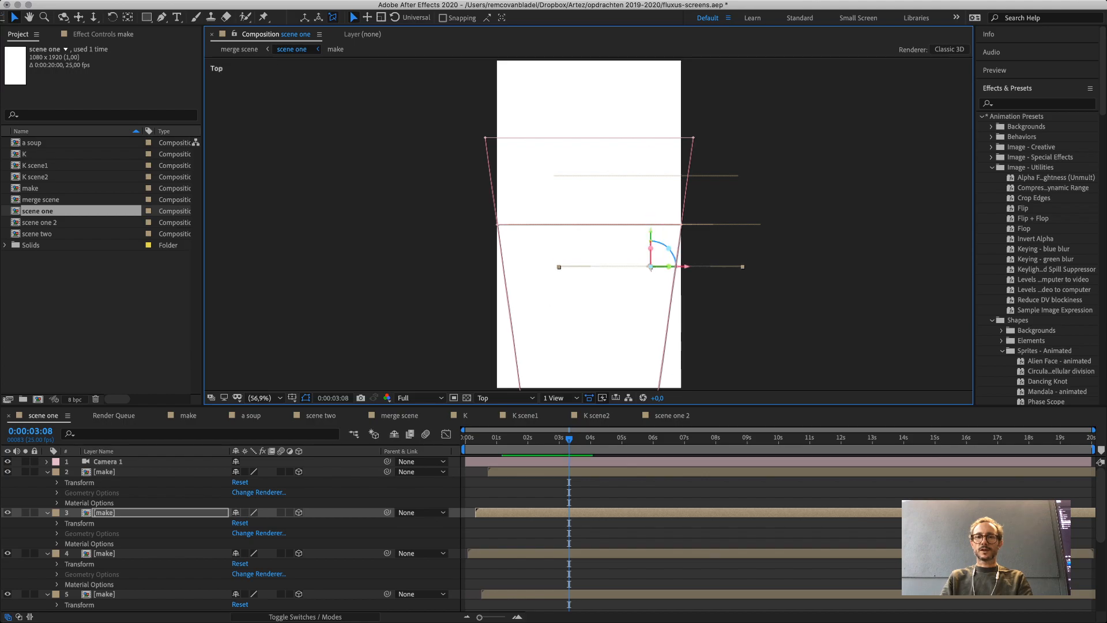
Shift make layer 4 slightly towards the camera and make layer 5 slightly away from it in depth.
{"action": "left_click", "coordinate": [601, 225]}
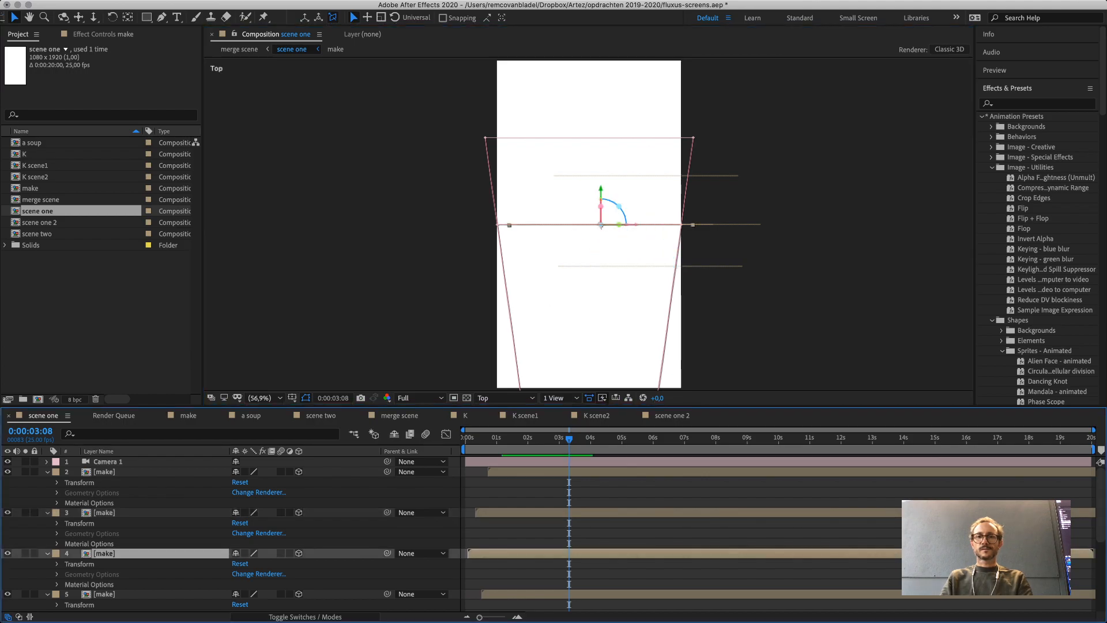
{"action": "left_click_drag", "start_coordinate": [601, 226], "coordinate": [601, 241]}
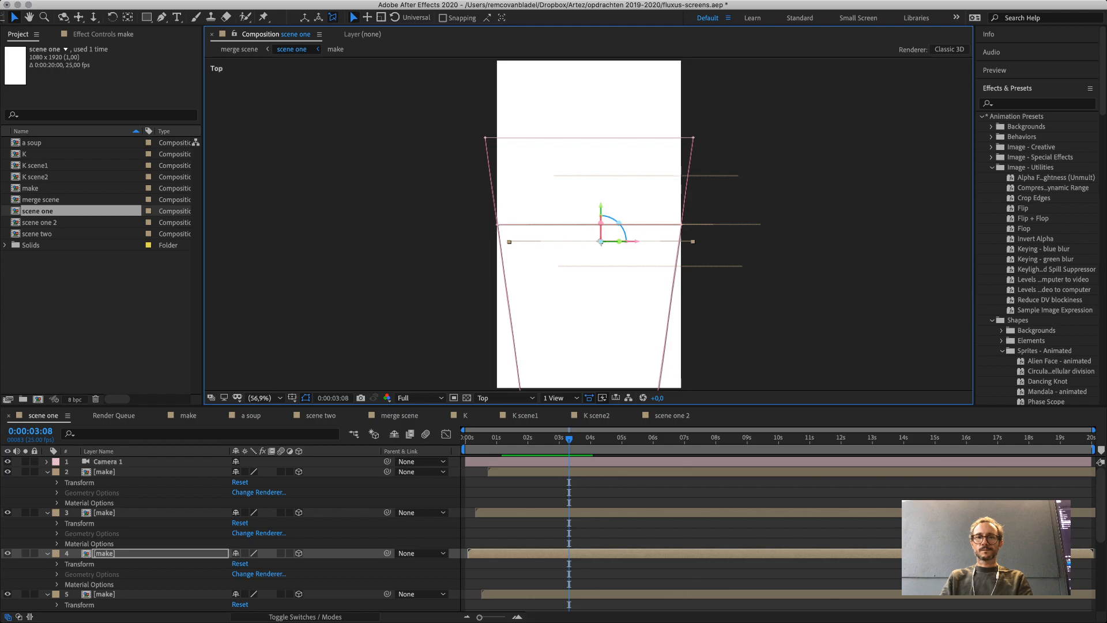
{"action": "left_click", "coordinate": [622, 225]}
{"action": "left_click_drag", "start_coordinate": [621, 225], "coordinate": [621, 210]}
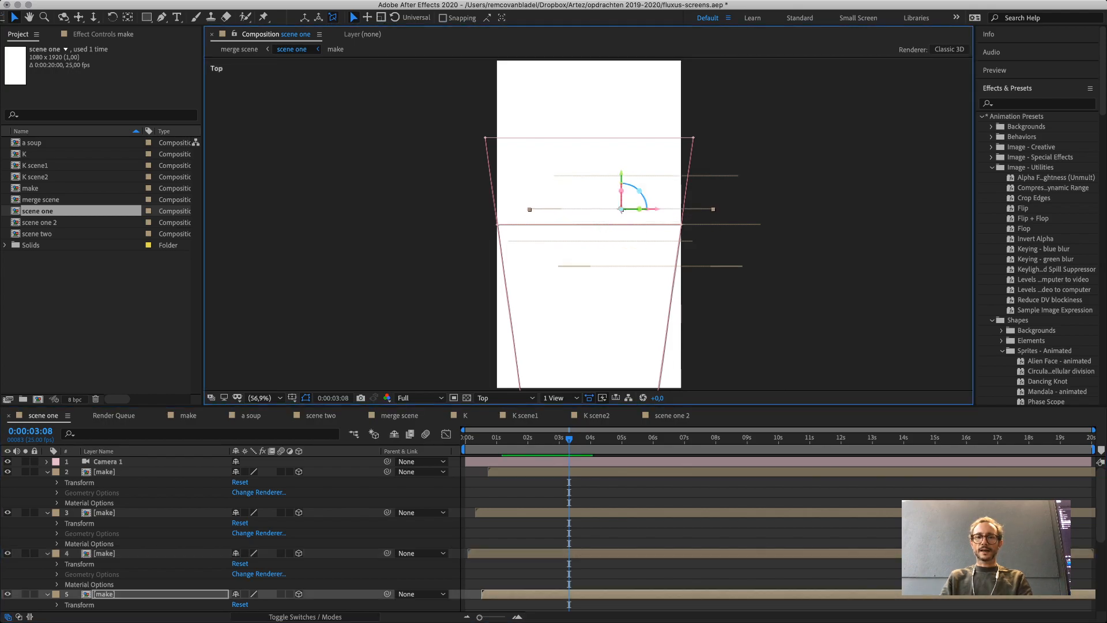
Push make layer 6 back to a depth of about 587, and bring layer 7 slightly and layer 8 clearly towards the camera.
{"action": "scroll", "coordinate": [612, 543], "scroll_direction": "down", "scroll_amount": 4}
{"action": "left_click", "coordinate": [600, 554]}
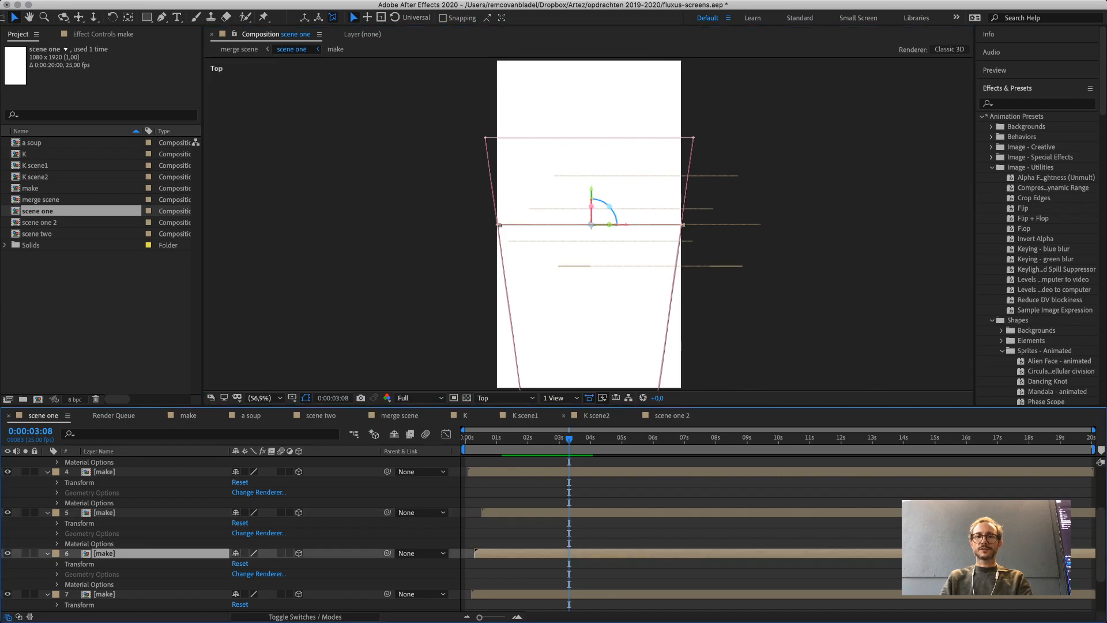
{"action": "left_click_drag", "start_coordinate": [591, 225], "coordinate": [591, 124]}
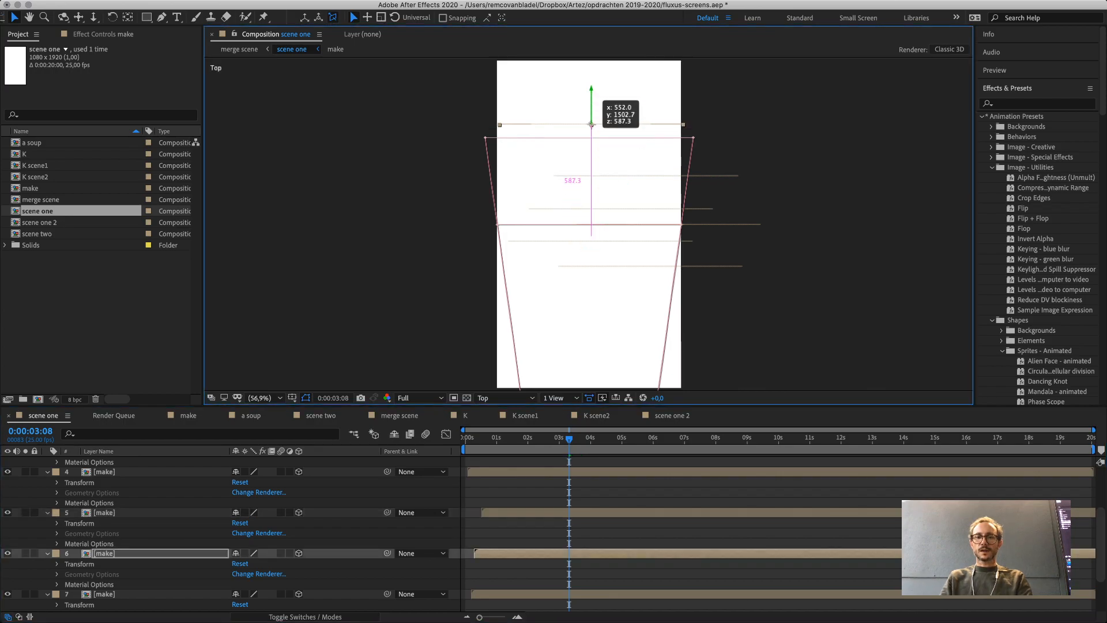
{"action": "left_click", "coordinate": [600, 594]}
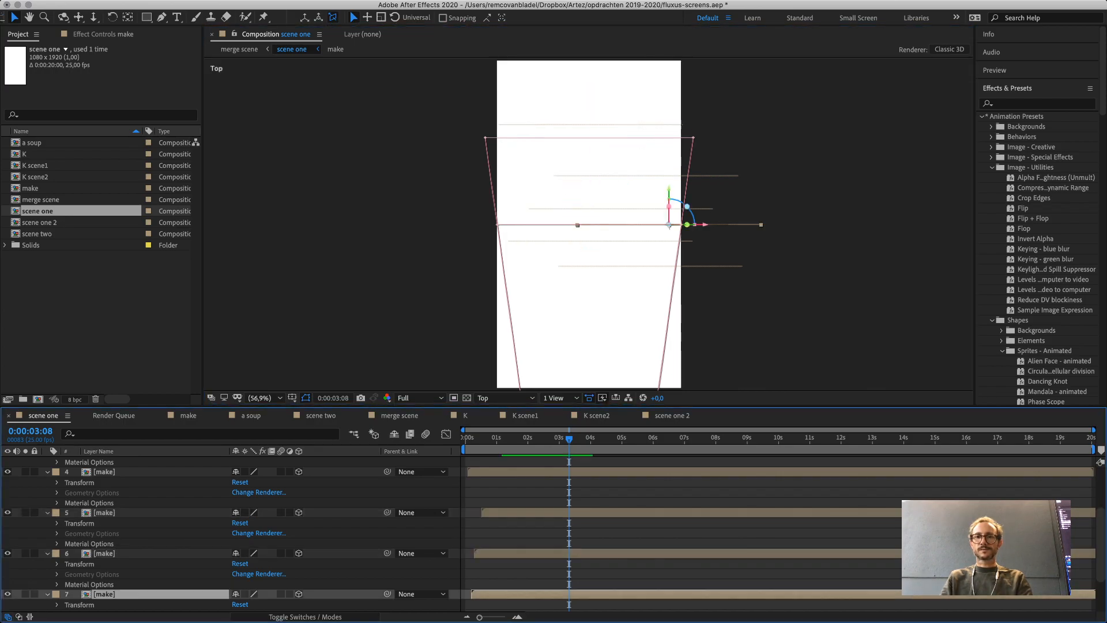
{"action": "left_click_drag", "start_coordinate": [669, 225], "coordinate": [669, 230]}
{"action": "scroll", "coordinate": [548, 536], "scroll_direction": "down", "scroll_amount": 3}
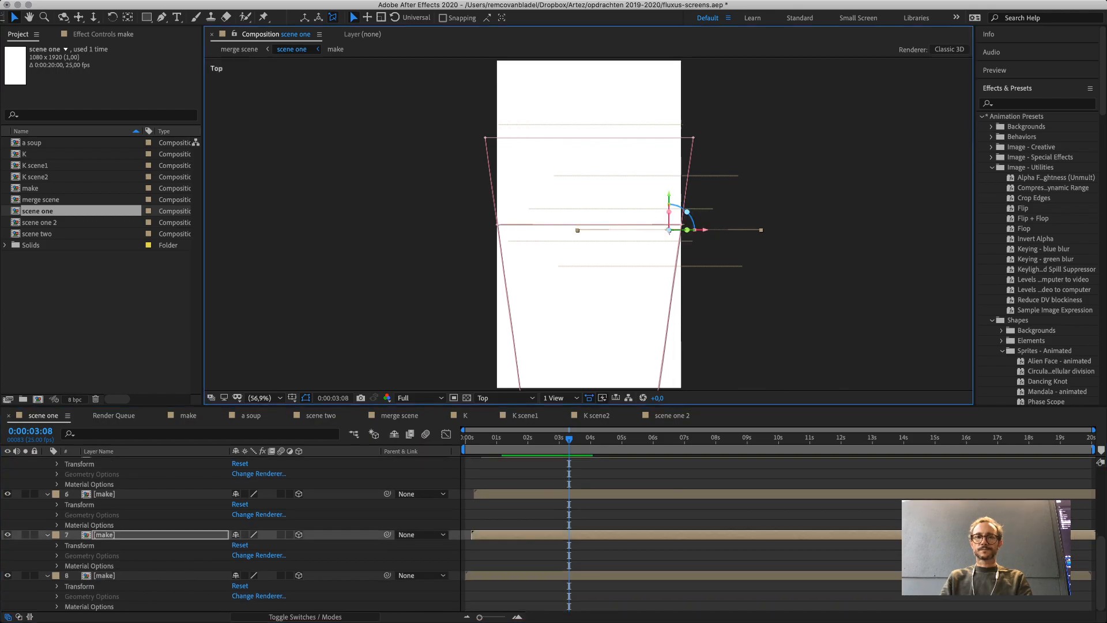
{"action": "left_click", "coordinate": [600, 576]}
{"action": "left_click_drag", "start_coordinate": [593, 226], "coordinate": [593, 284]}
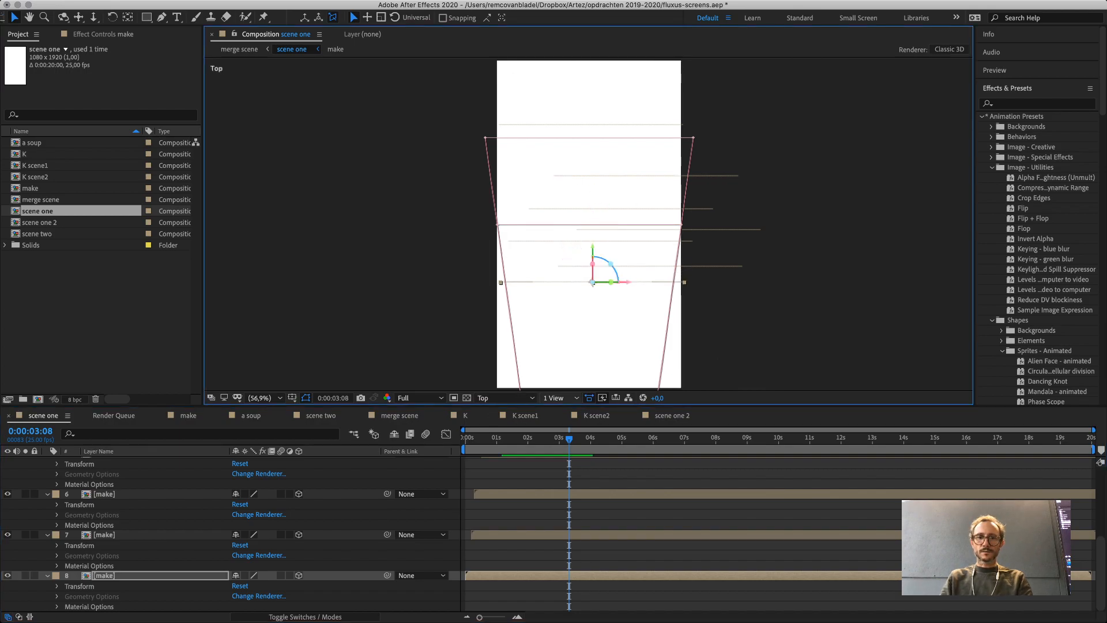
Return the composition view to Active Camera.
{"action": "key", "text": "super+Tab"}
{"action": "key", "text": "super+Tab"}
{"action": "key", "text": "super+Tab"}
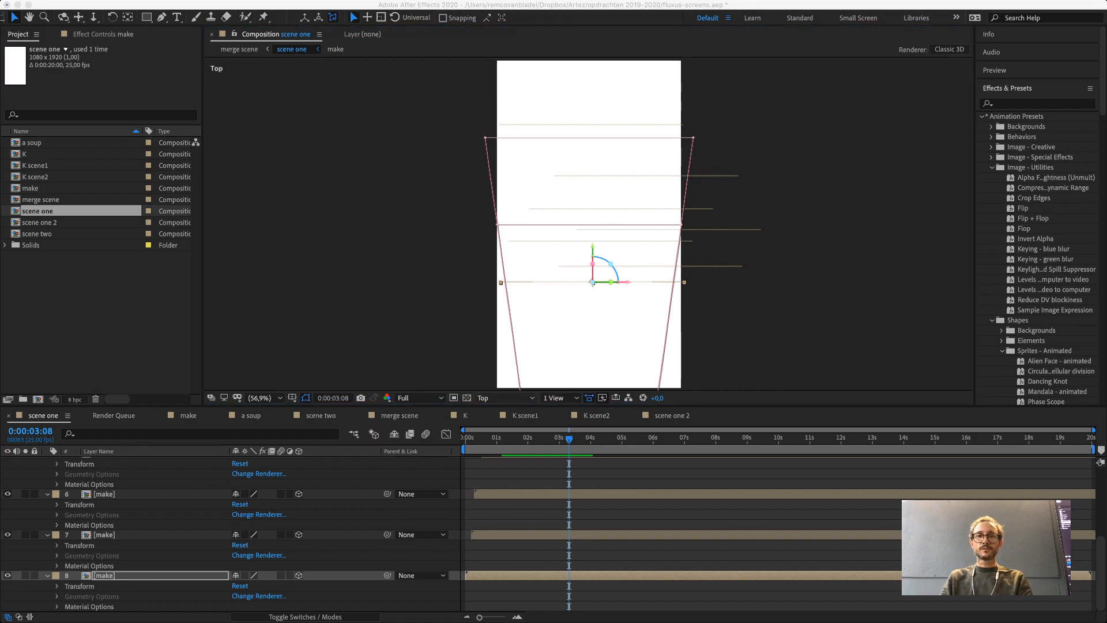
{"action": "left_click", "coordinate": [500, 360]}
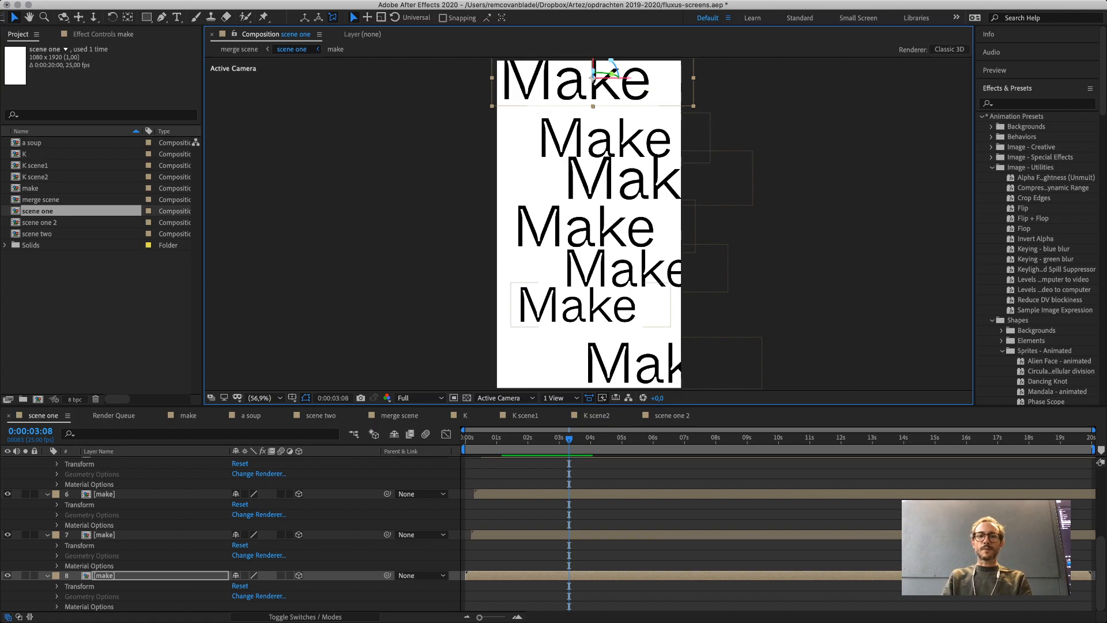
Raise Camera 1's aperture to about 115 pixels and its blur level to 162%.
{"action": "scroll", "coordinate": [231, 537], "scroll_direction": "up", "scroll_amount": 3}
{"action": "scroll", "coordinate": [230, 536], "scroll_direction": "up", "scroll_amount": 2}
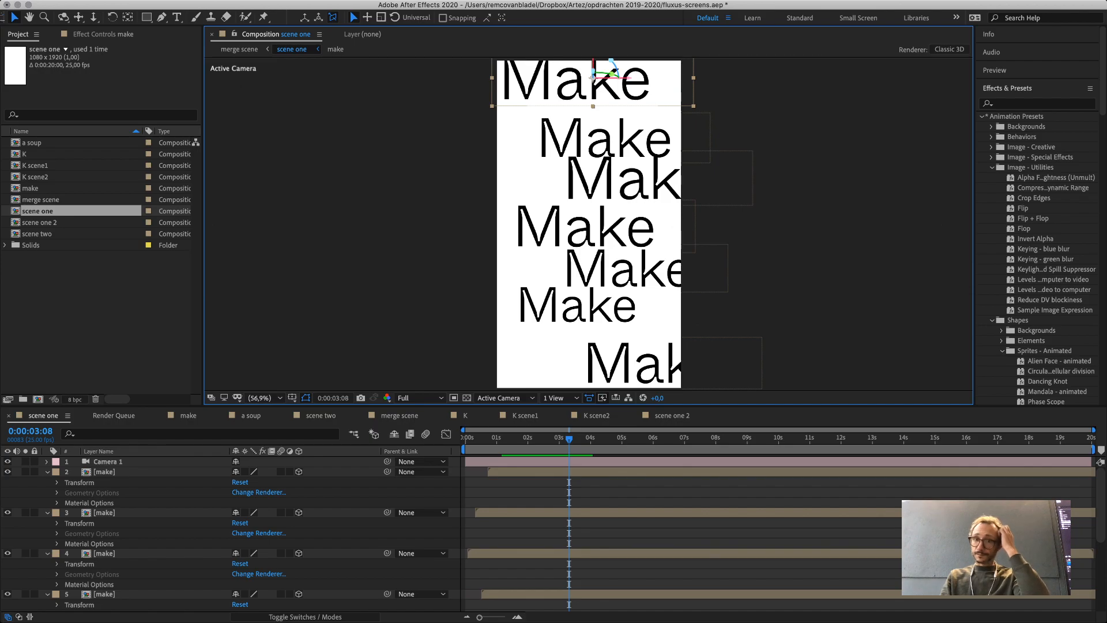
{"action": "left_click", "coordinate": [47, 462]}
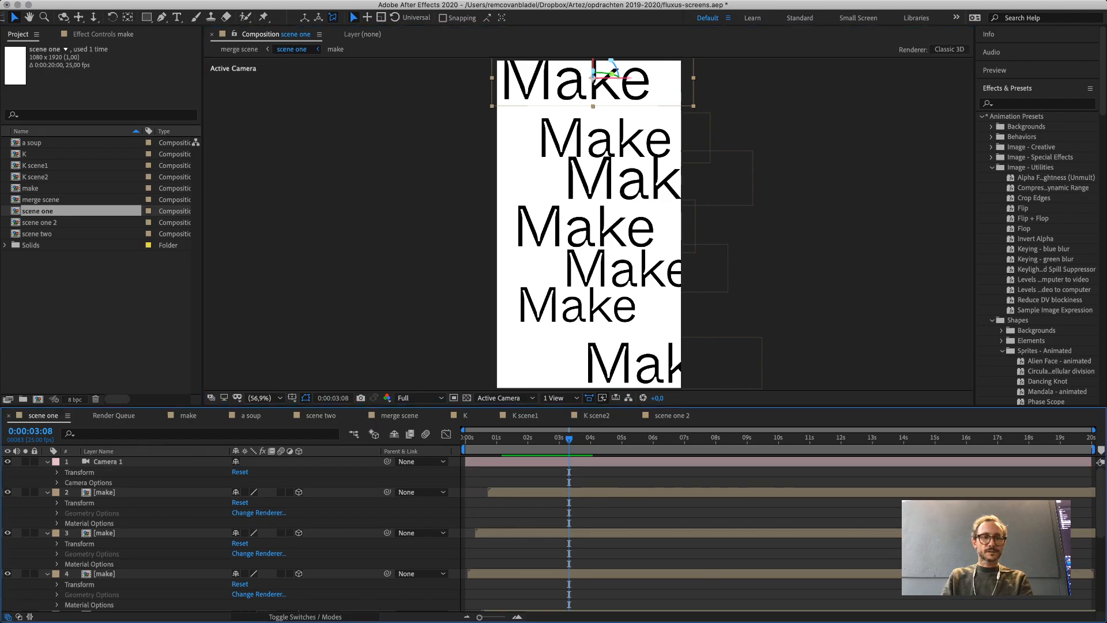
{"action": "left_click", "coordinate": [57, 483]}
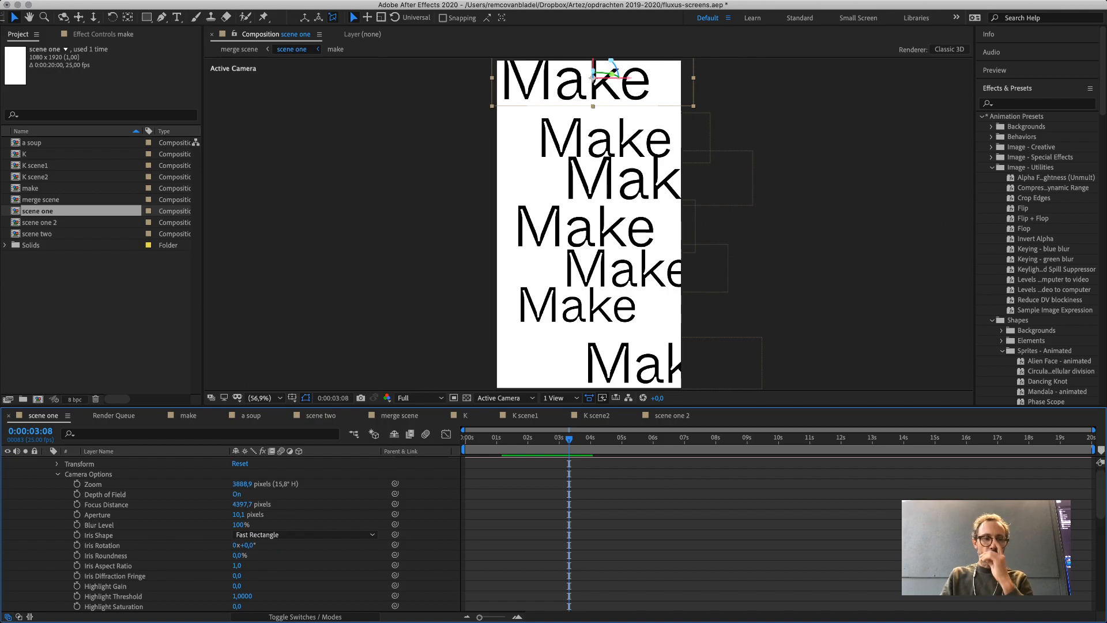
{"action": "mouse_move", "coordinate": [238, 515]}
{"action": "left_mouse_down"}
{"action": "mouse_move", "coordinate": [298, 515]}
{"action": "mouse_move", "coordinate": [248, 524]}
{"action": "left_mouse_up"}
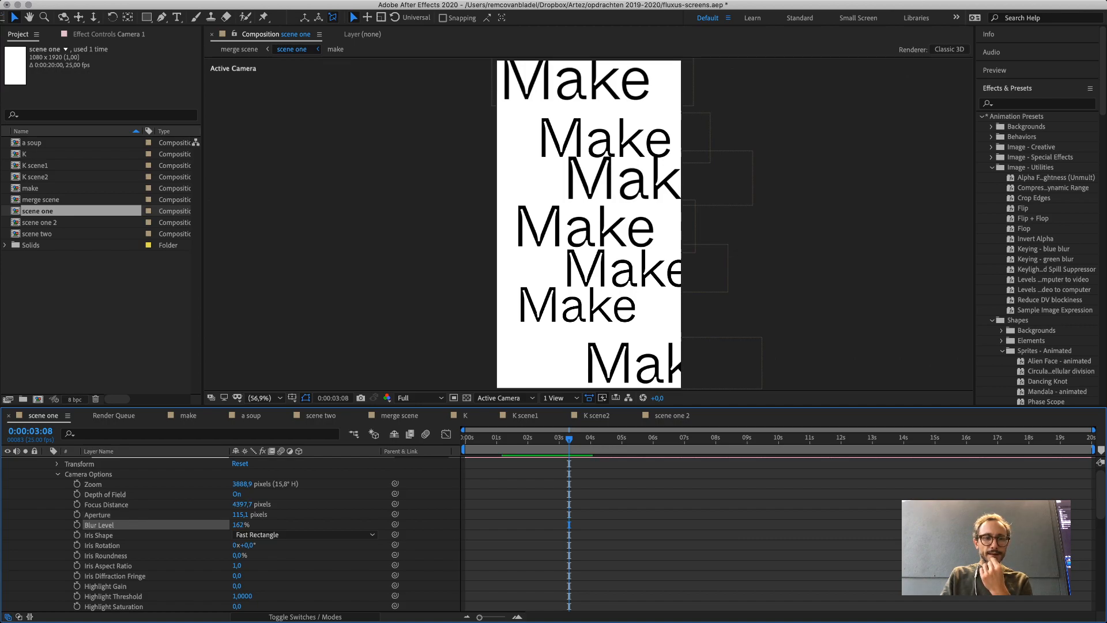
Set Camera 1's focus distance to about 4545.7 pixels and increase its aperture to about 437.1 pixels.
{"action": "left_click_drag", "start_coordinate": [242, 504], "coordinate": [208, 505]}
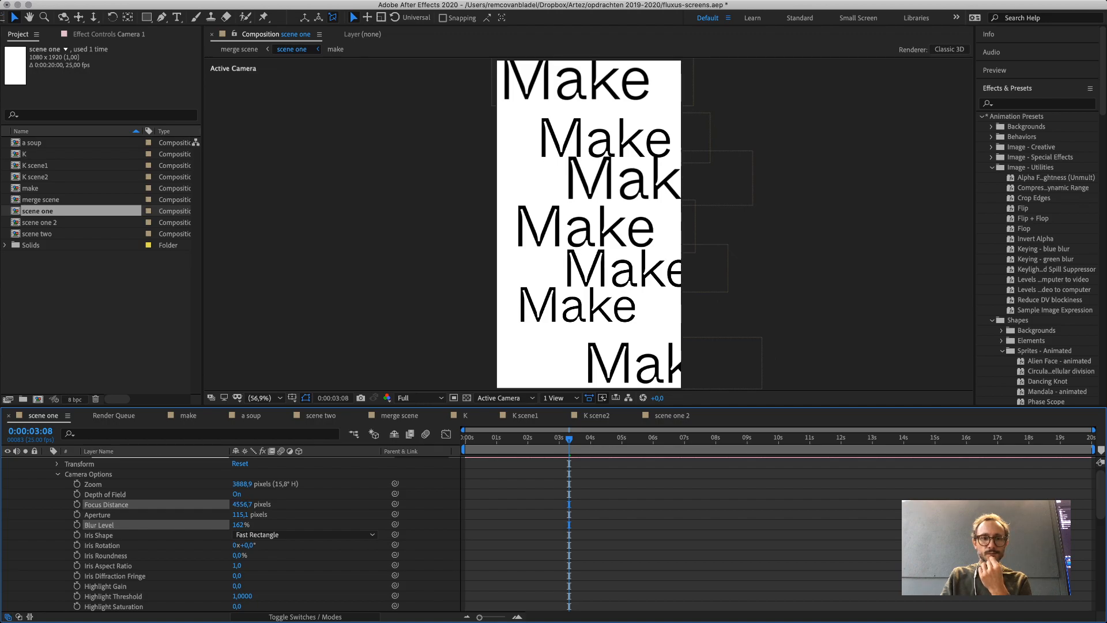
{"action": "left_click", "coordinate": [242, 504]}
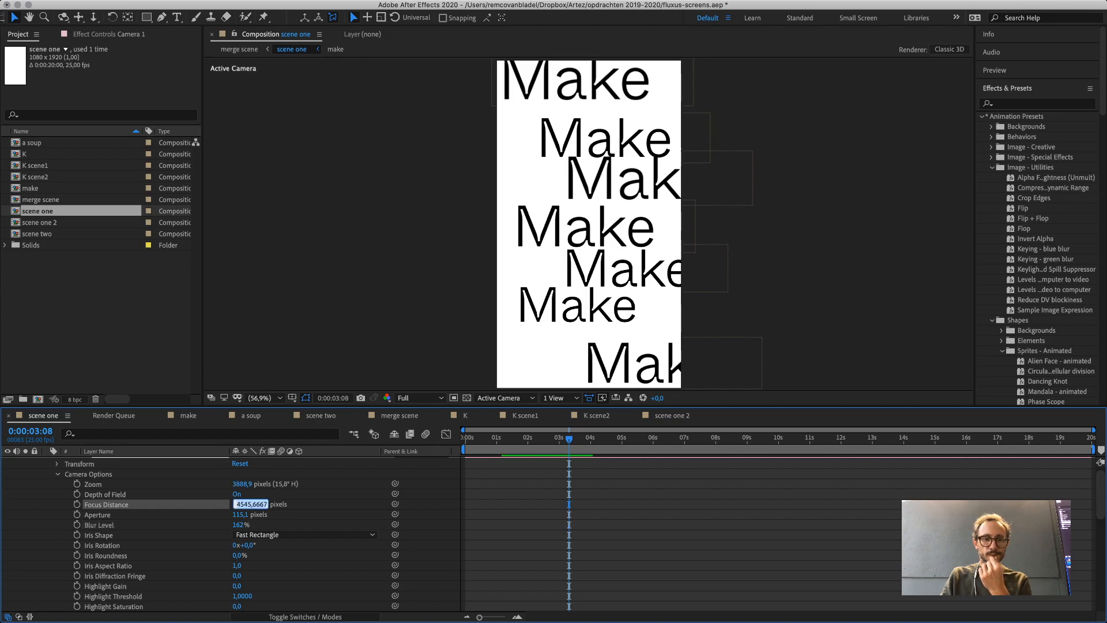
{"action": "left_click_drag", "start_coordinate": [241, 515], "coordinate": [426, 515]}
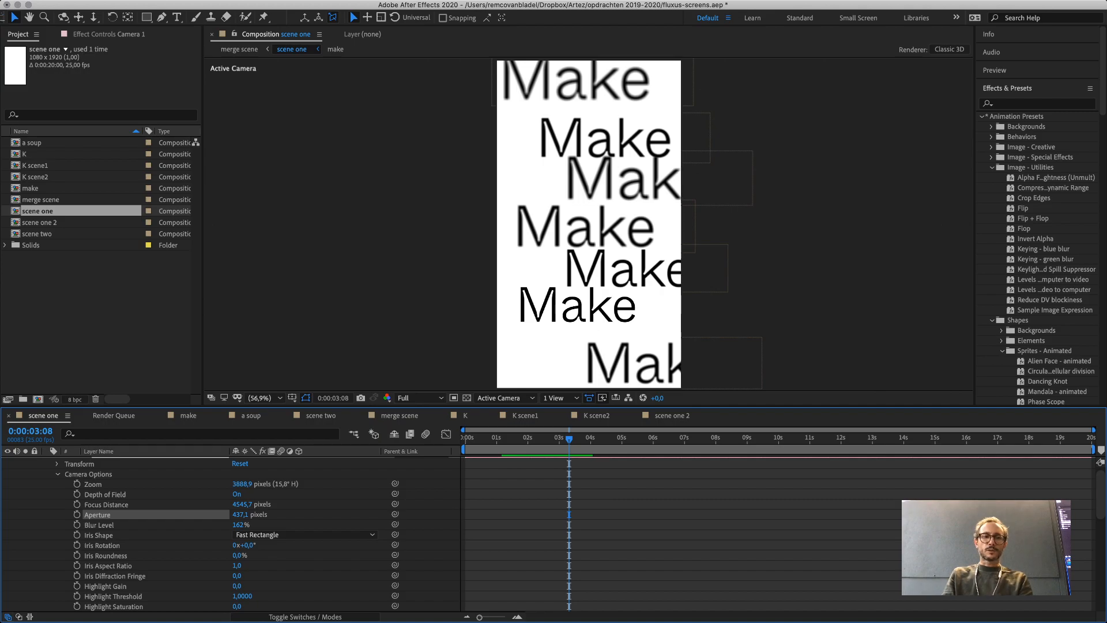
Set Camera 1's point of interest to 562, 960, 0 and its position to about 2030, 905, -4090.9.
{"action": "left_click", "coordinate": [56, 474]}
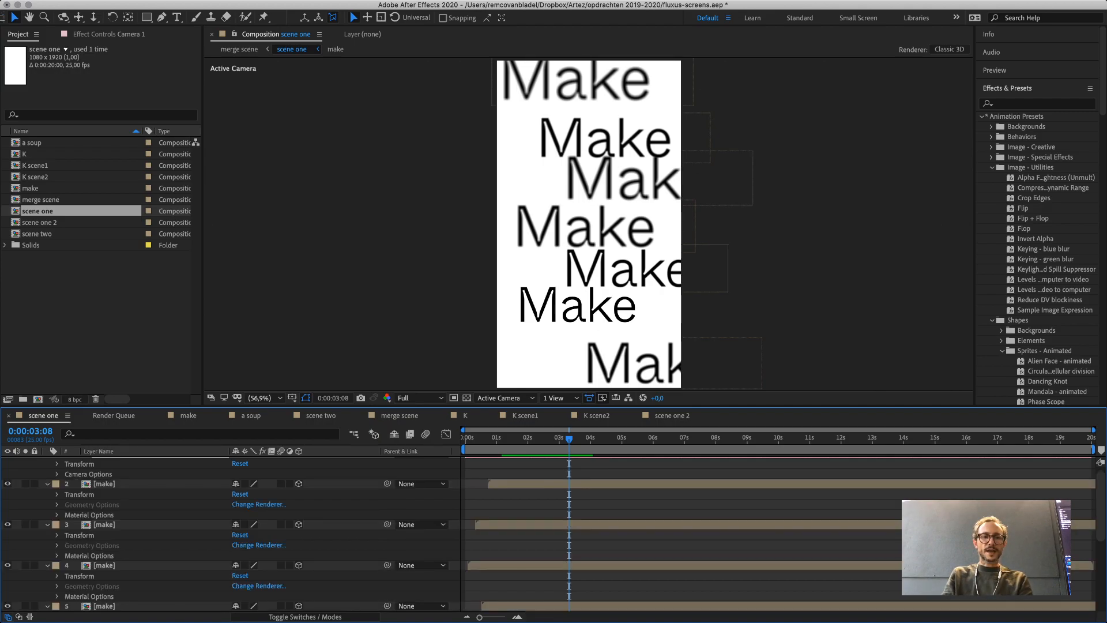
{"action": "left_click", "coordinate": [57, 464]}
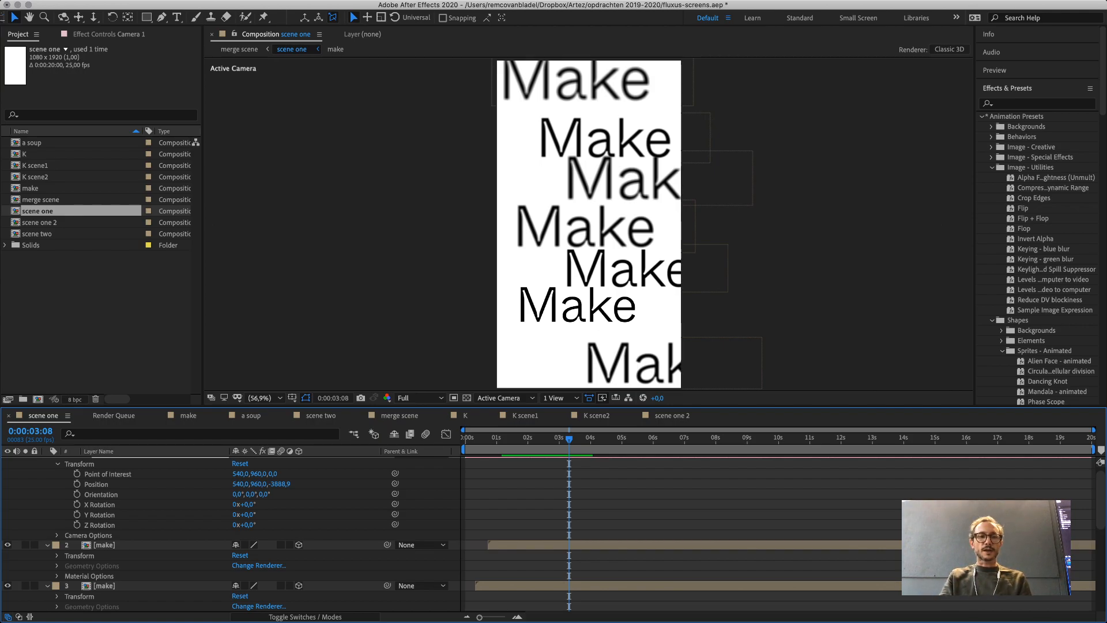
{"action": "left_click_drag", "start_coordinate": [241, 473], "coordinate": [164, 484]}
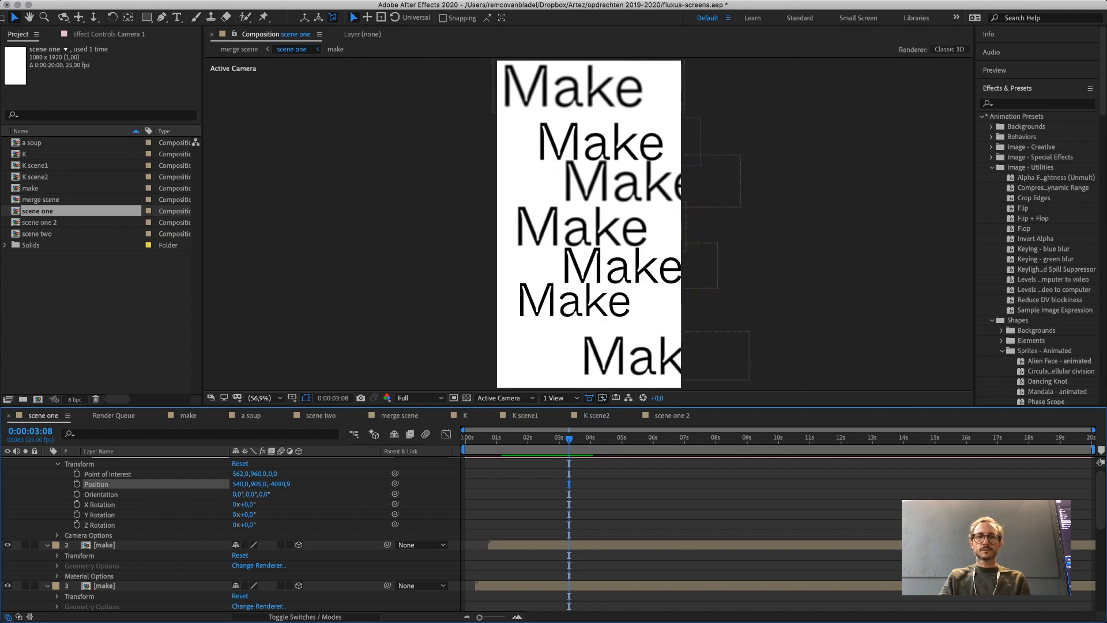
{"action": "left_click_drag", "start_coordinate": [240, 484], "coordinate": [1099, 484]}
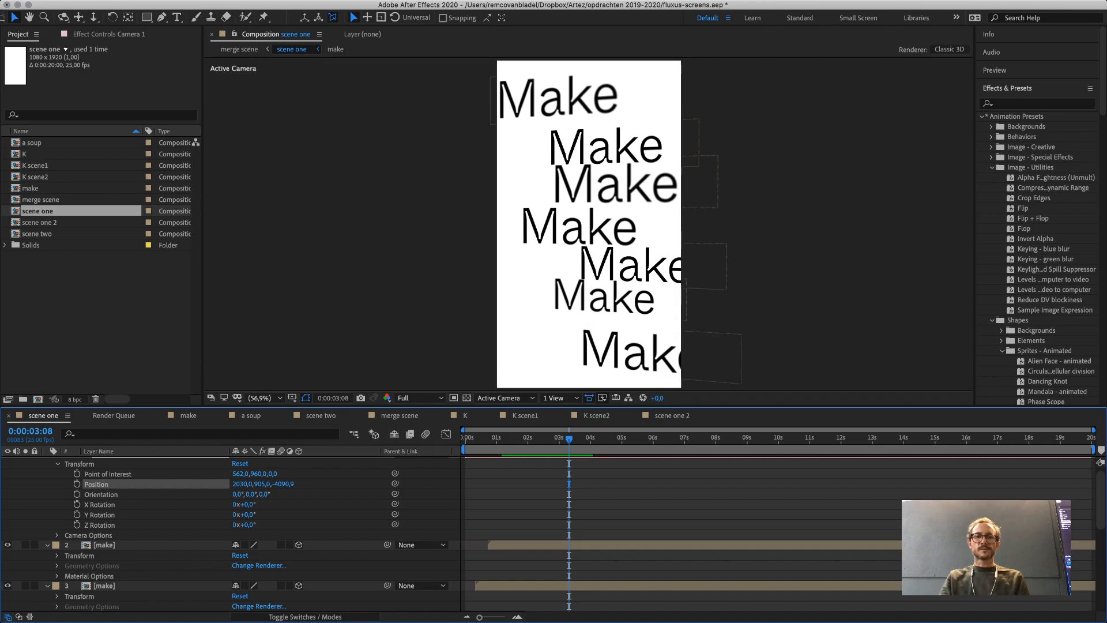
Preview the scene one animation from its first frame in an enlarged view.
{"action": "key", "text": "Home"}
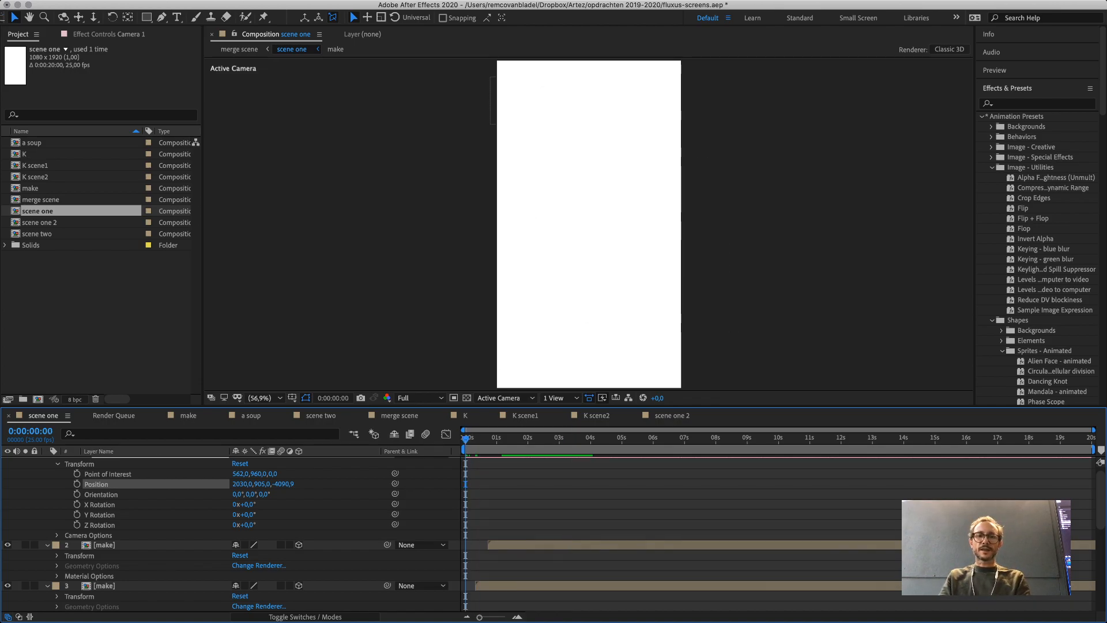
{"action": "key", "text": "grave"}
{"action": "key", "text": "space"}
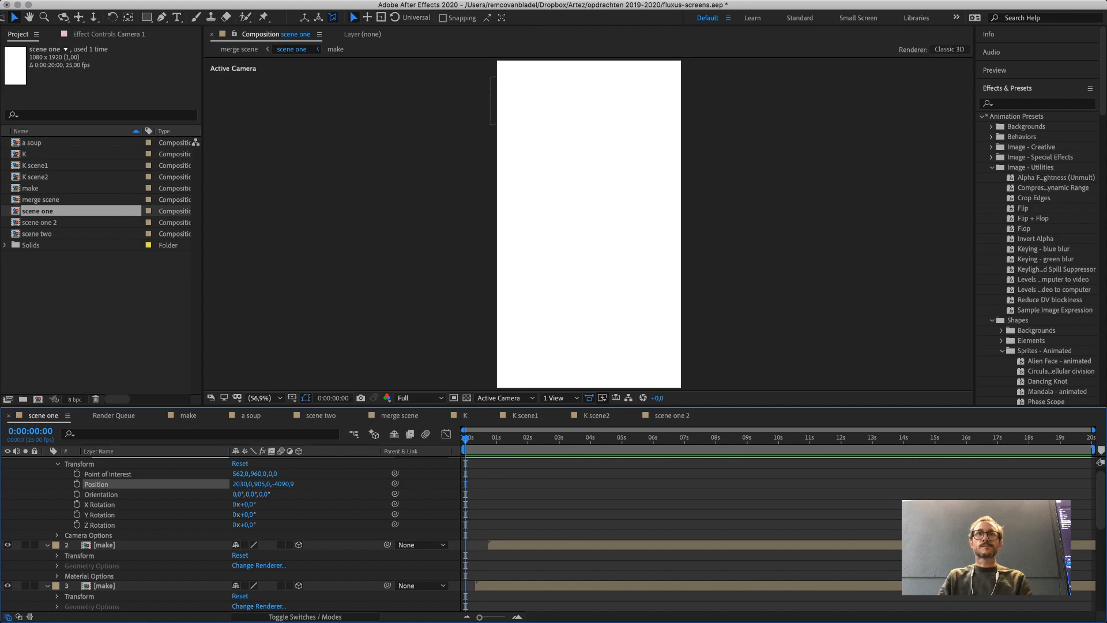
Open the merge scene composition, preview its opening, and delete the Mirror effect from the scene one layer.
{"action": "double_click", "coordinate": [41, 199]}
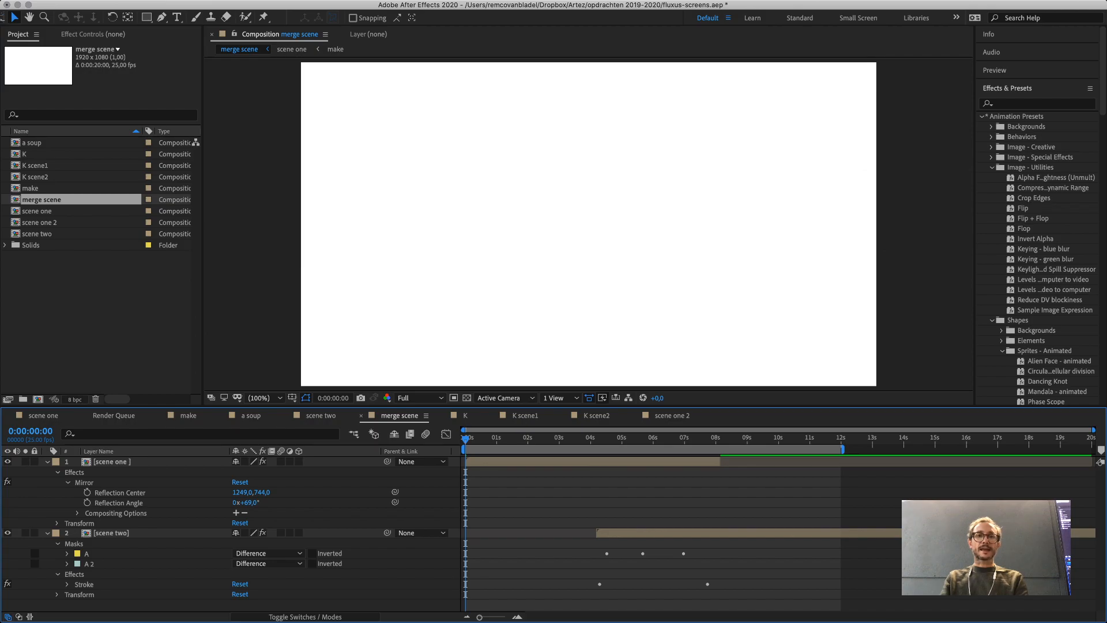
{"action": "key", "text": "space"}
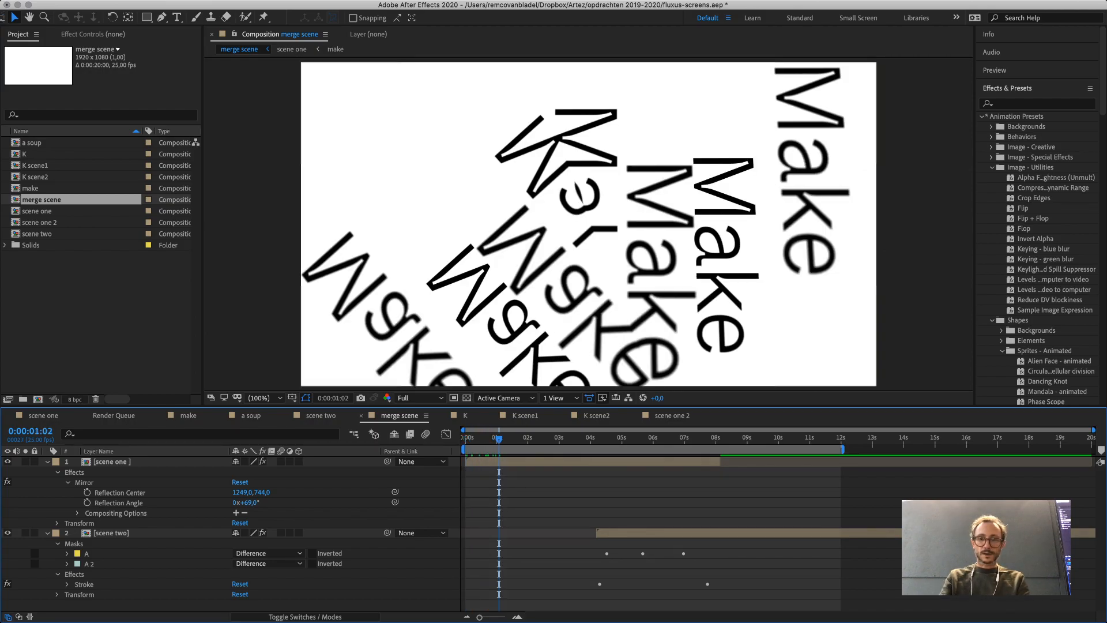
{"action": "left_click", "coordinate": [85, 483]}
{"action": "key", "text": "Delete"}
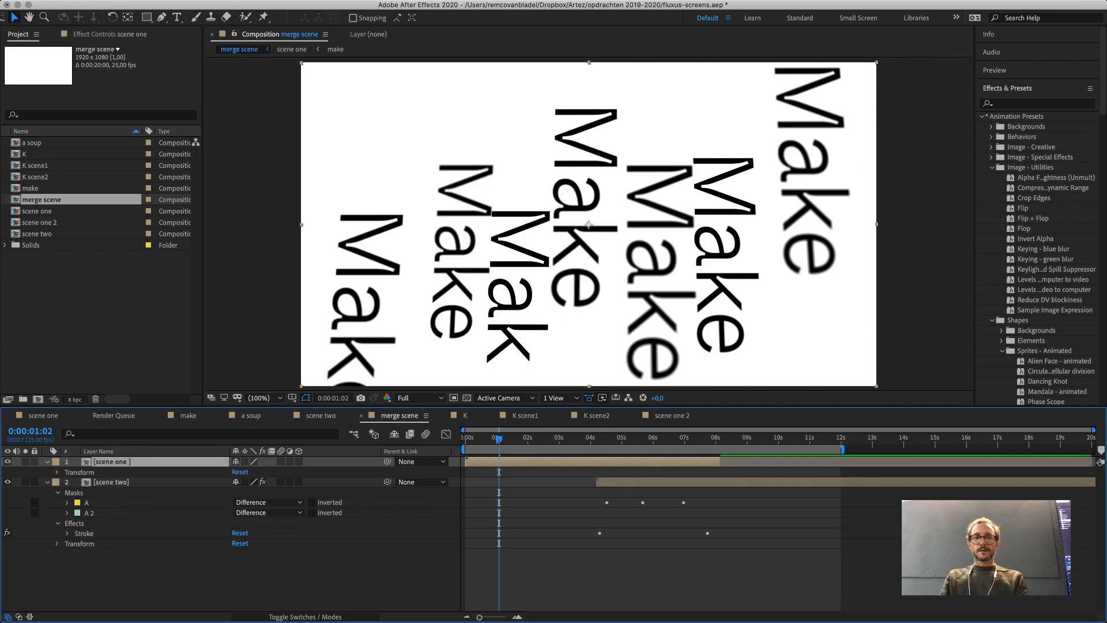
Preview the merge scene animation in an enlarged view and return to 0:00:01:05.
{"action": "key", "text": "space"}
{"action": "key", "text": "space"}
{"action": "left_click_drag", "start_coordinate": [577, 407], "coordinate": [577, 454]}
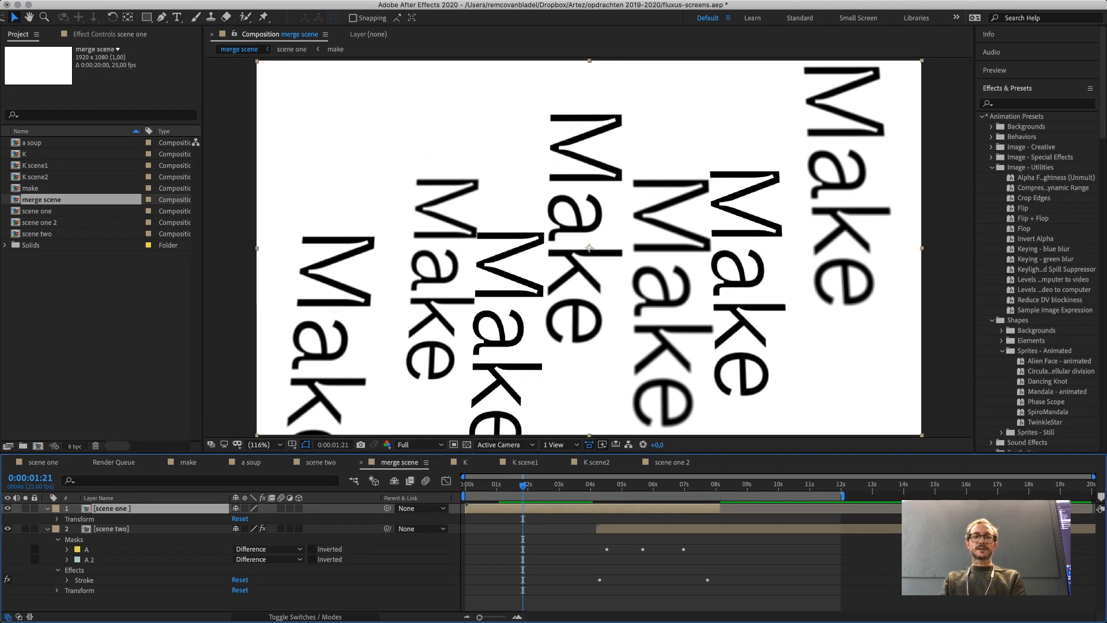
{"action": "key", "text": "space"}
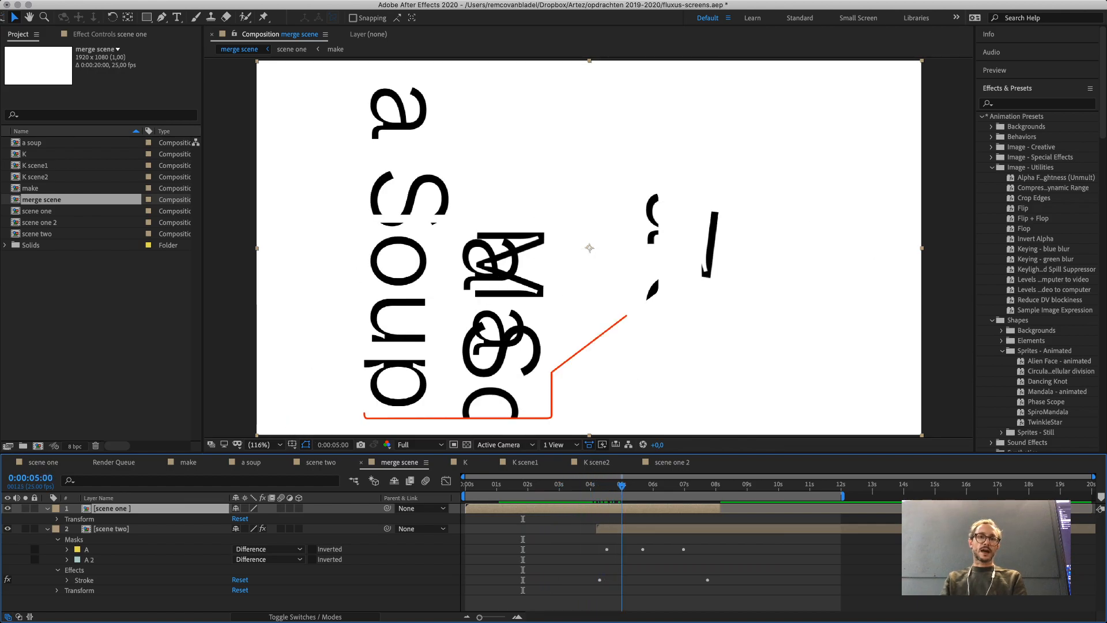
{"action": "left_click_drag", "start_coordinate": [657, 485], "coordinate": [503, 486]}
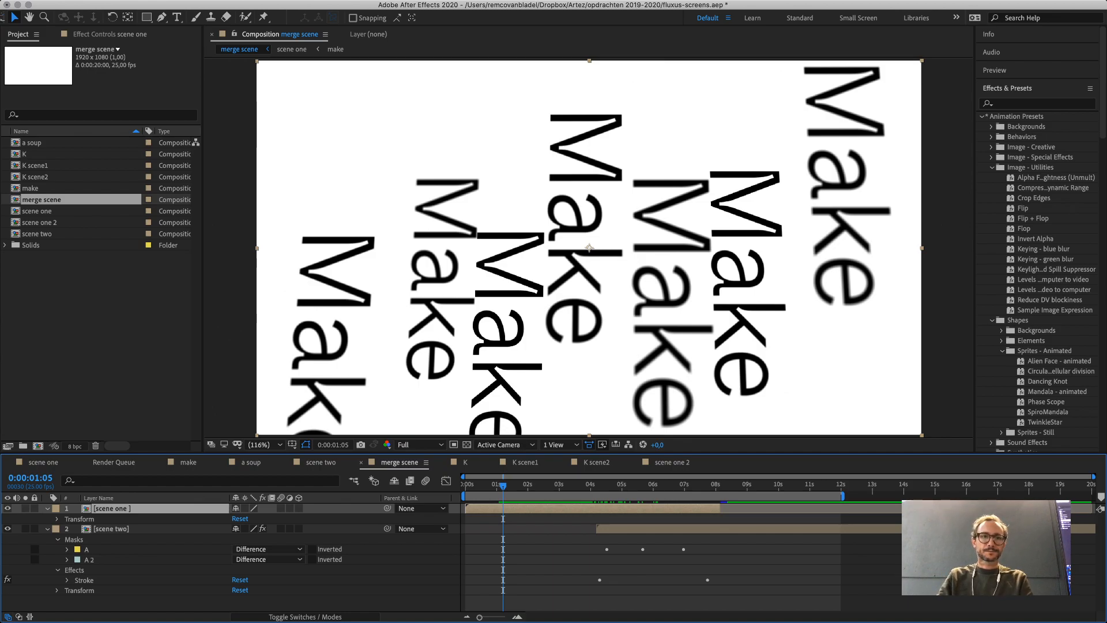
Create a new 1920 x 1080 composition lasting 20 seconds at 25 fps.
{"action": "left_click", "coordinate": [99, 334]}
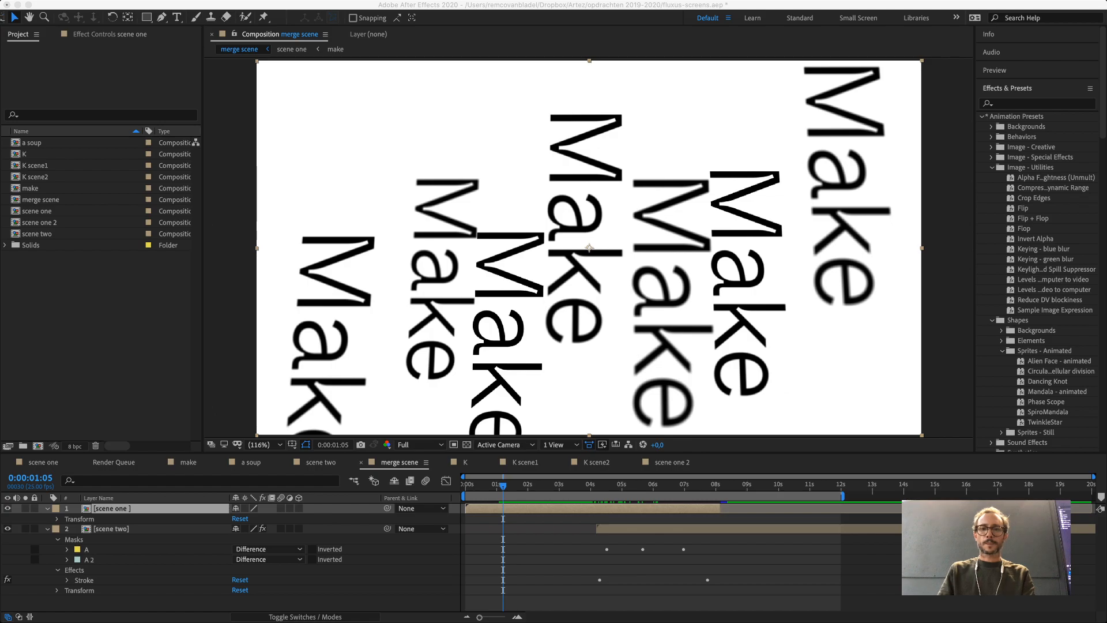
{"action": "key", "text": "Return"}
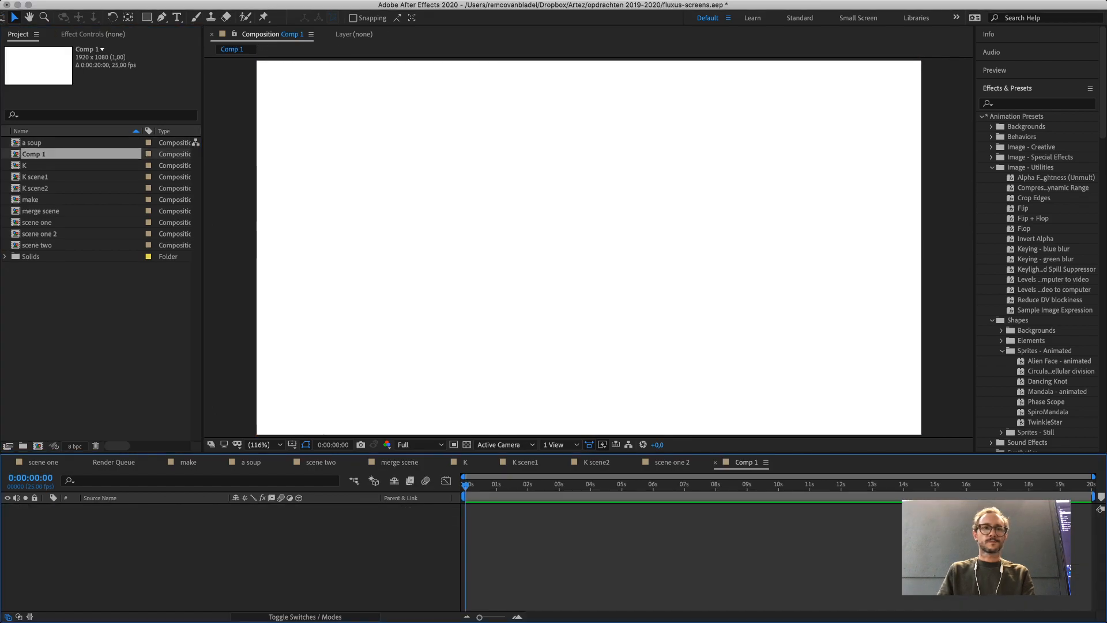
{"action": "left_click", "coordinate": [101, 346]}
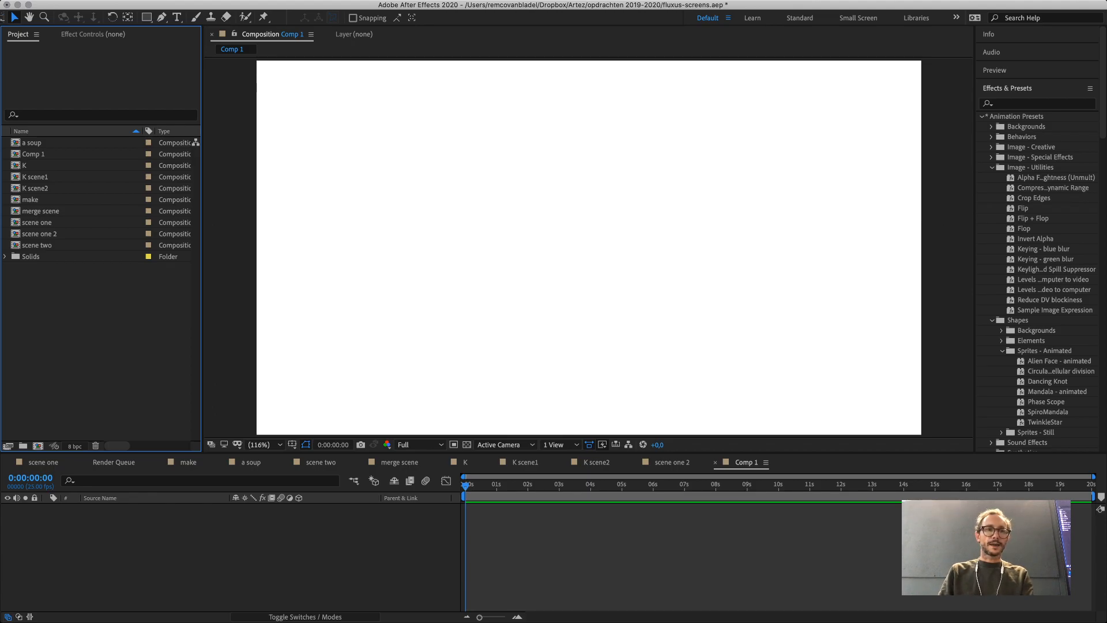
Duplicate the K composition, open the copy, and delete its K Outlines layer.
{"action": "left_click", "coordinate": [25, 166]}
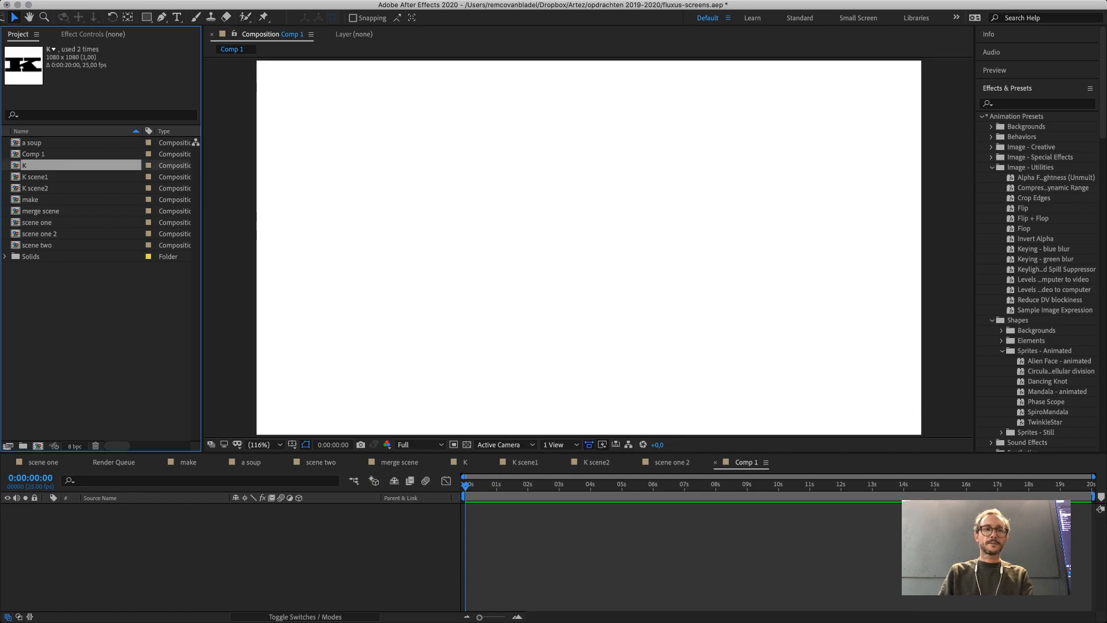
{"action": "key", "text": "super+d"}
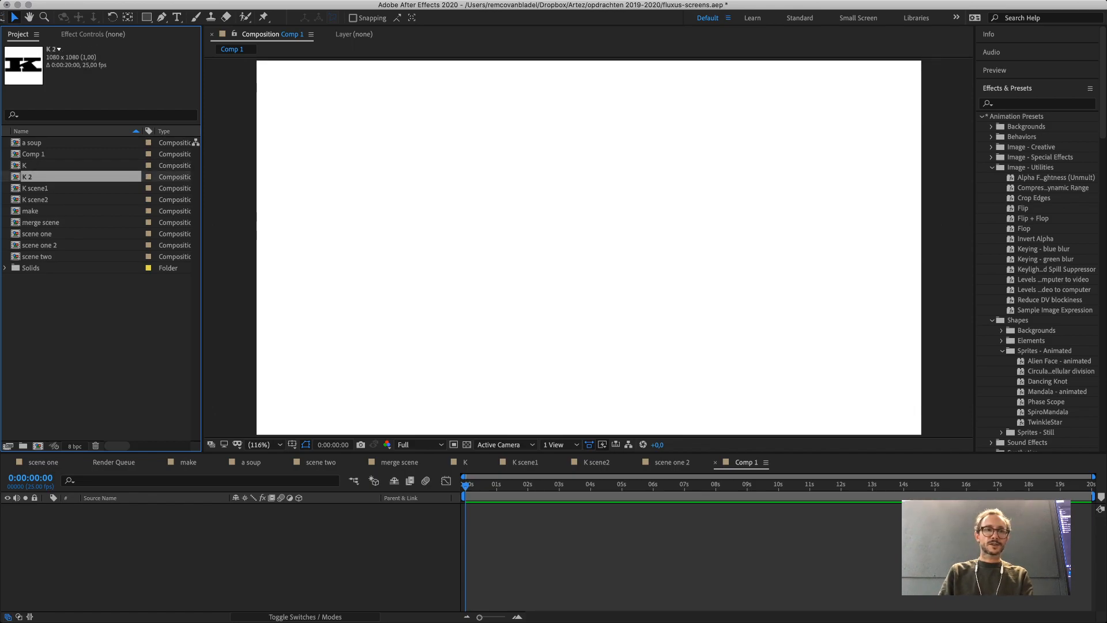
{"action": "double_click", "coordinate": [27, 178]}
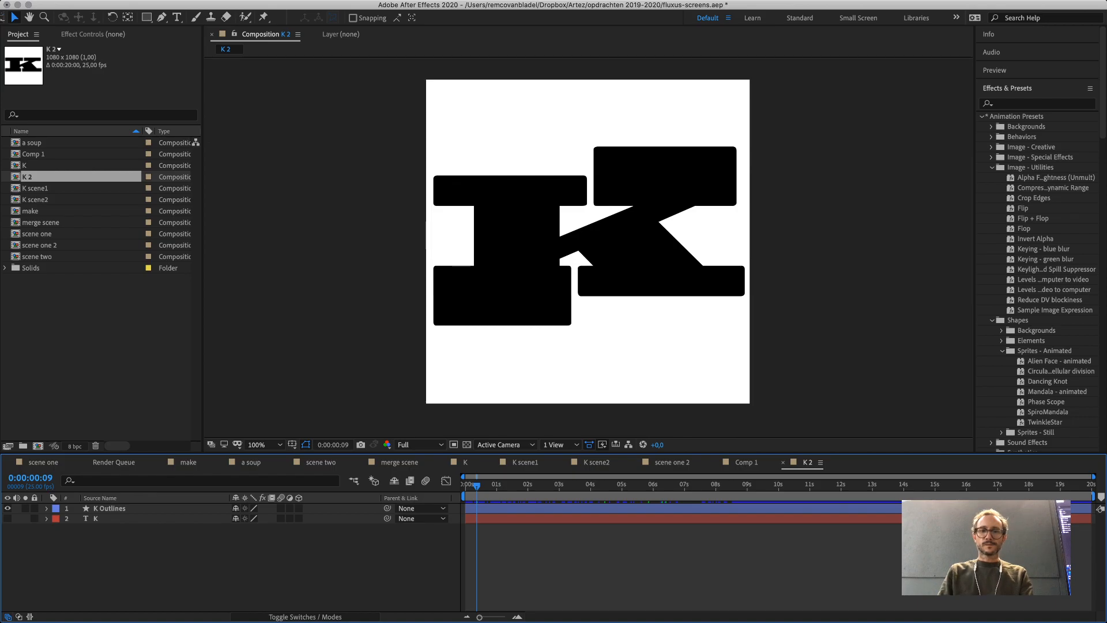
{"action": "left_click", "coordinate": [588, 294]}
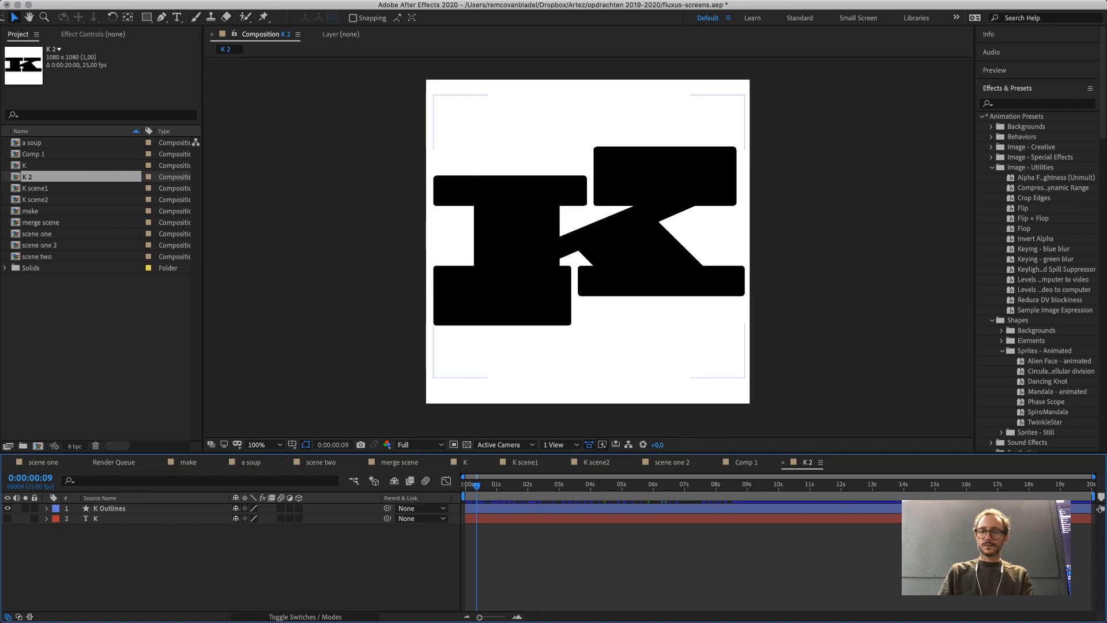
{"action": "key", "text": "Delete"}
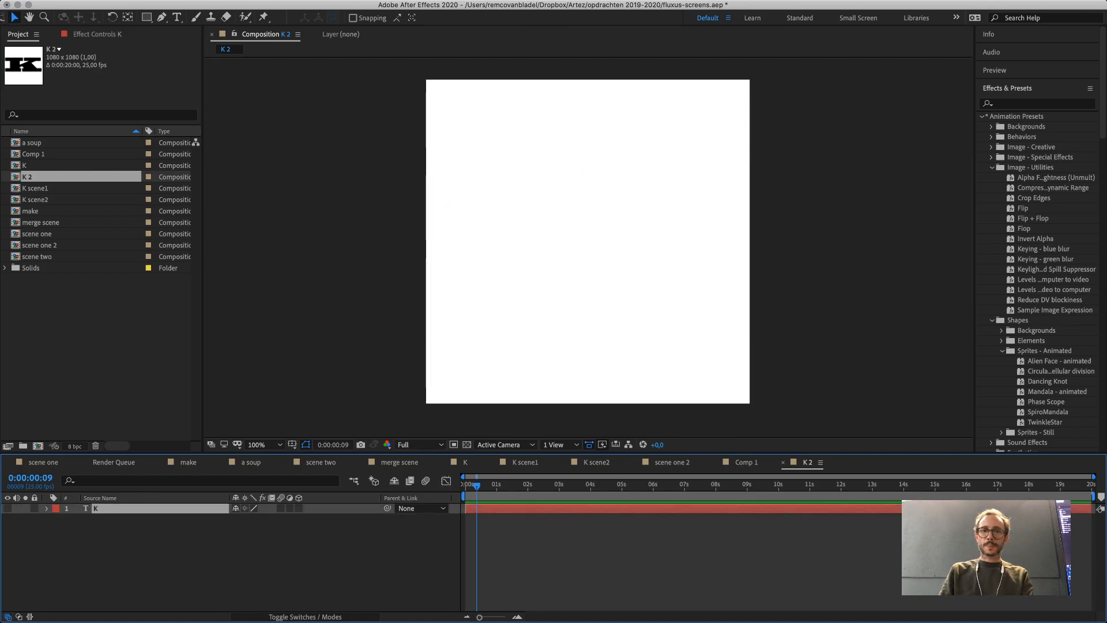
{"action": "key", "text": "Page_Down"}
{"action": "key", "text": "Page_Down"}
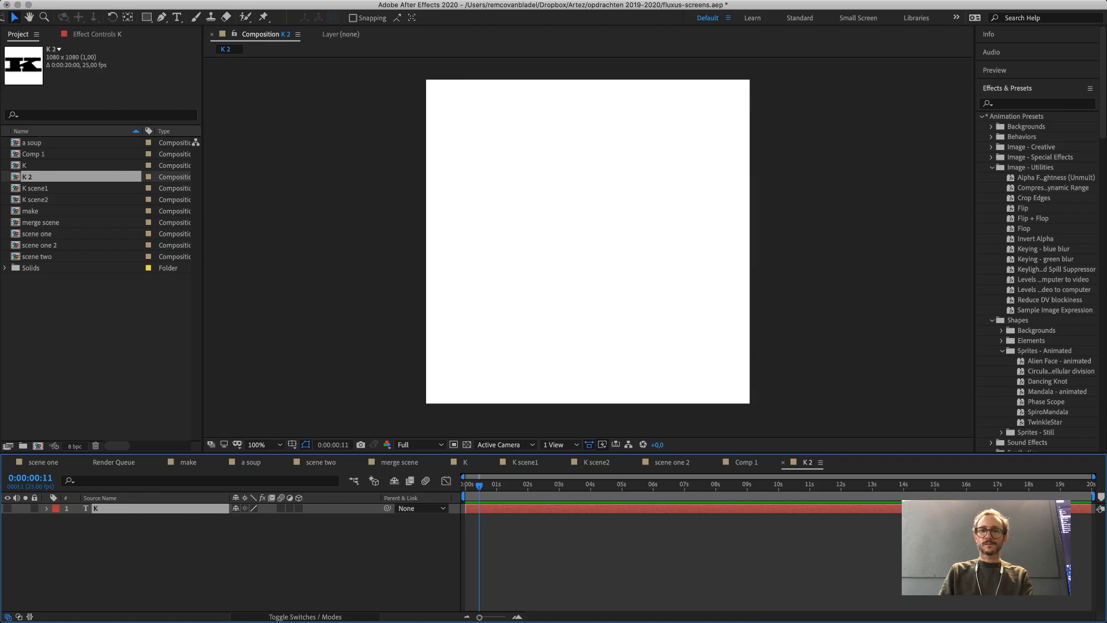
Show the K text layer, set its font to Fugue Steim, and replace the letter with Q.
{"action": "left_click", "coordinate": [7, 509]}
{"action": "double_click", "coordinate": [517, 236]}
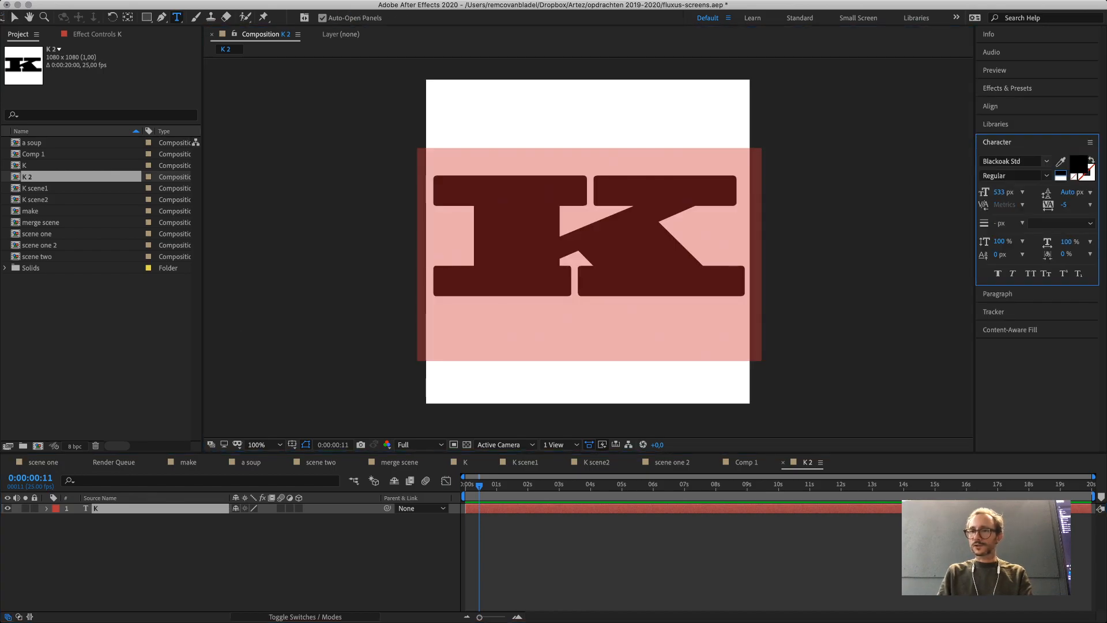
{"action": "left_click", "coordinate": [1047, 162]}
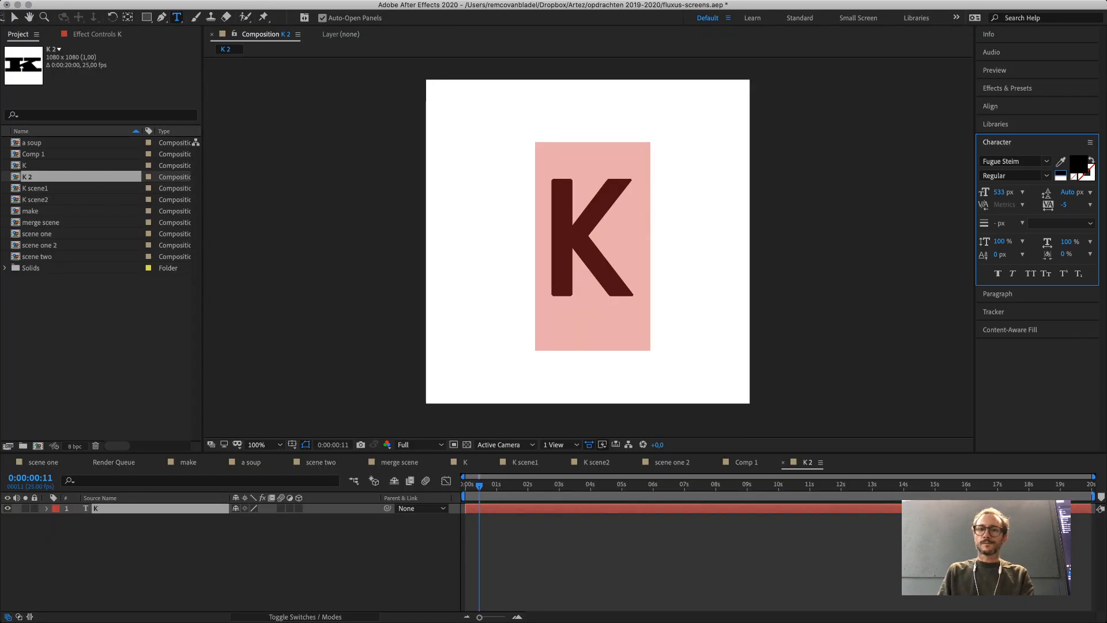
{"action": "key", "text": "Return"}
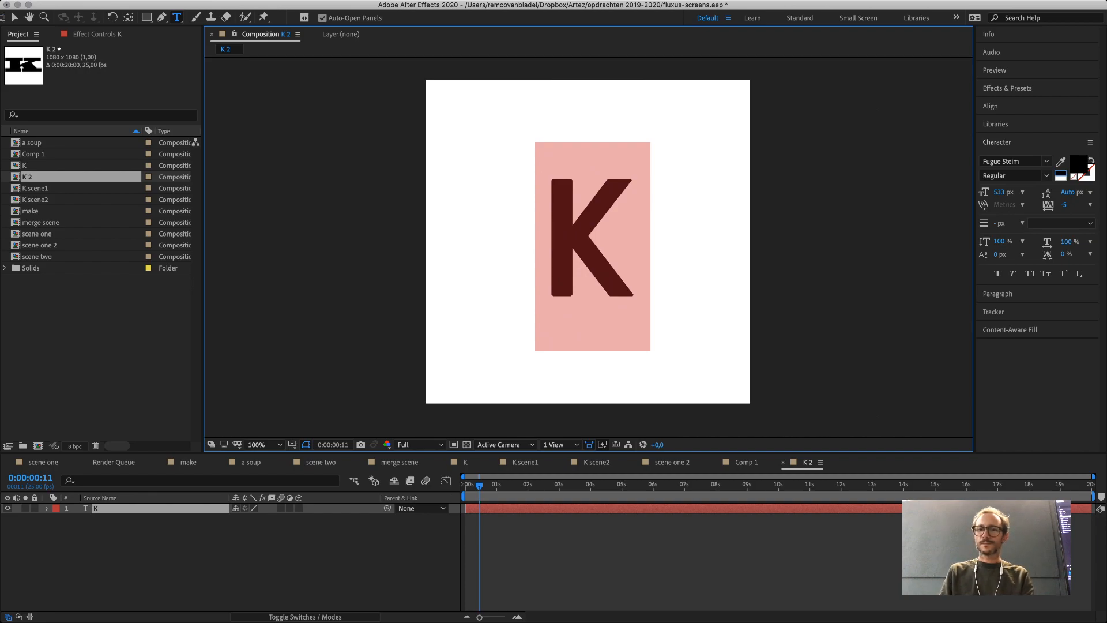
{"action": "type", "text": "Q"}
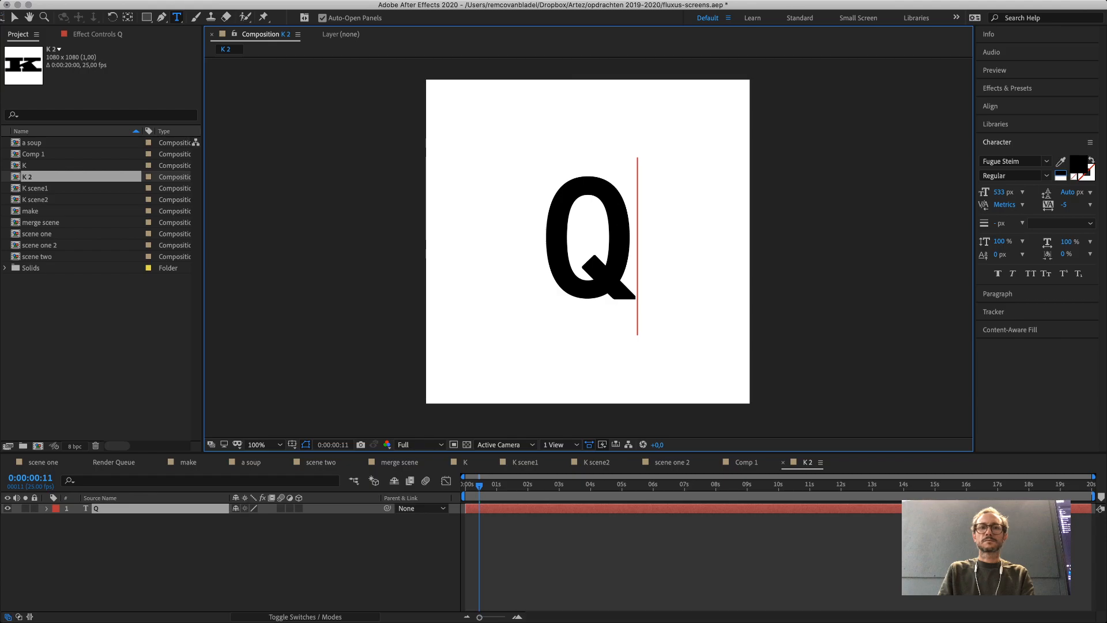
Enlarge the Q text to 1061 px and move it down to the middle of the composition.
{"action": "left_click", "coordinate": [161, 553]}
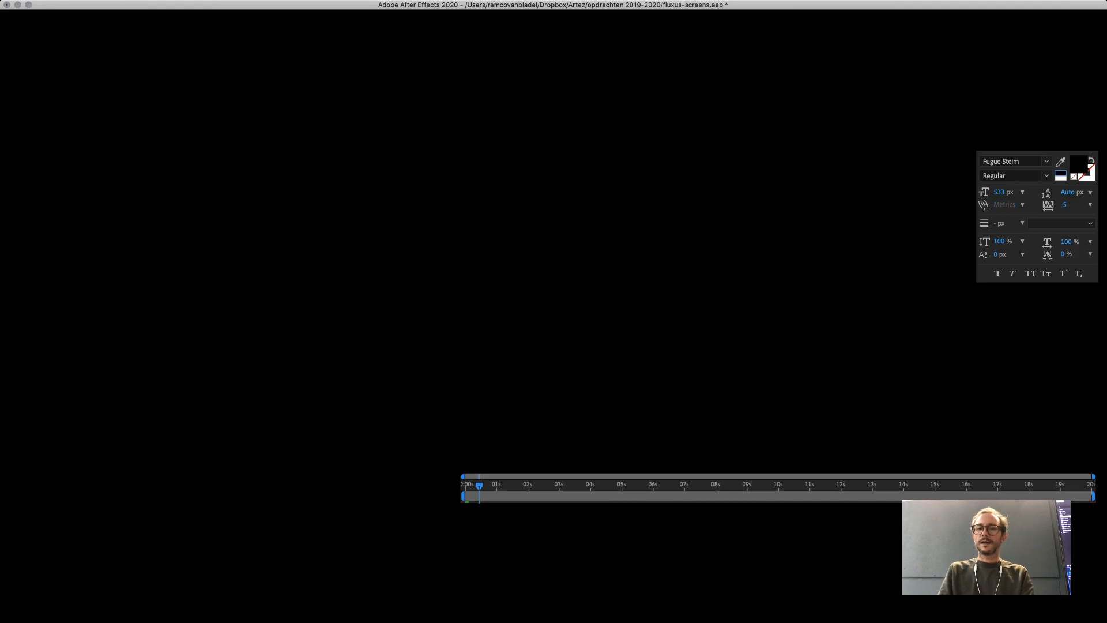
{"action": "left_click", "coordinate": [115, 509]}
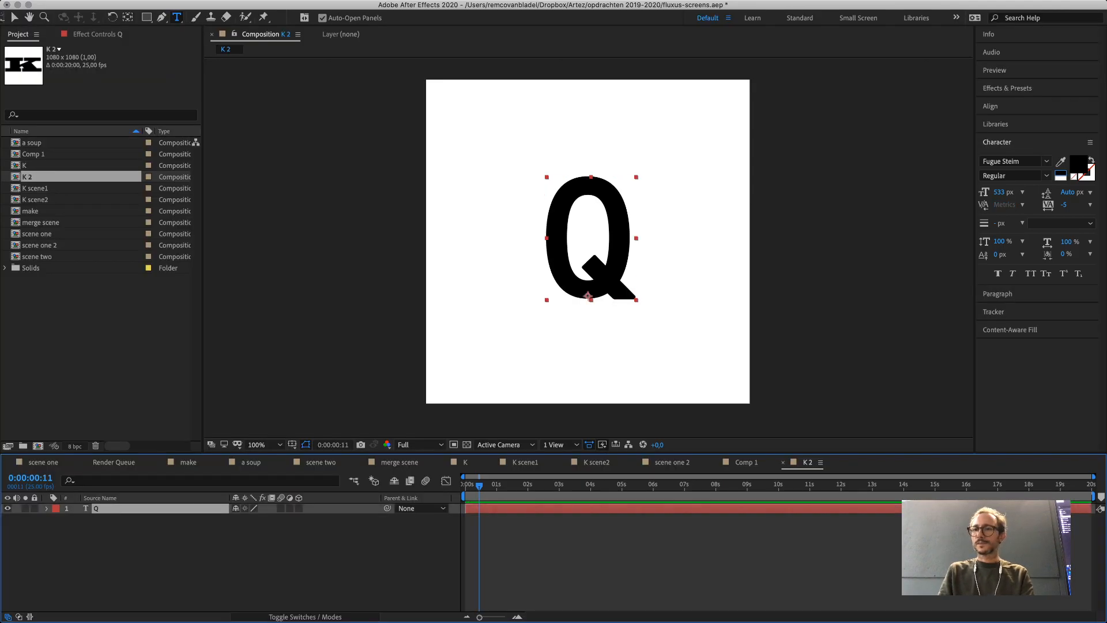
{"action": "left_click_drag", "start_coordinate": [999, 192], "coordinate": [1106, 192]}
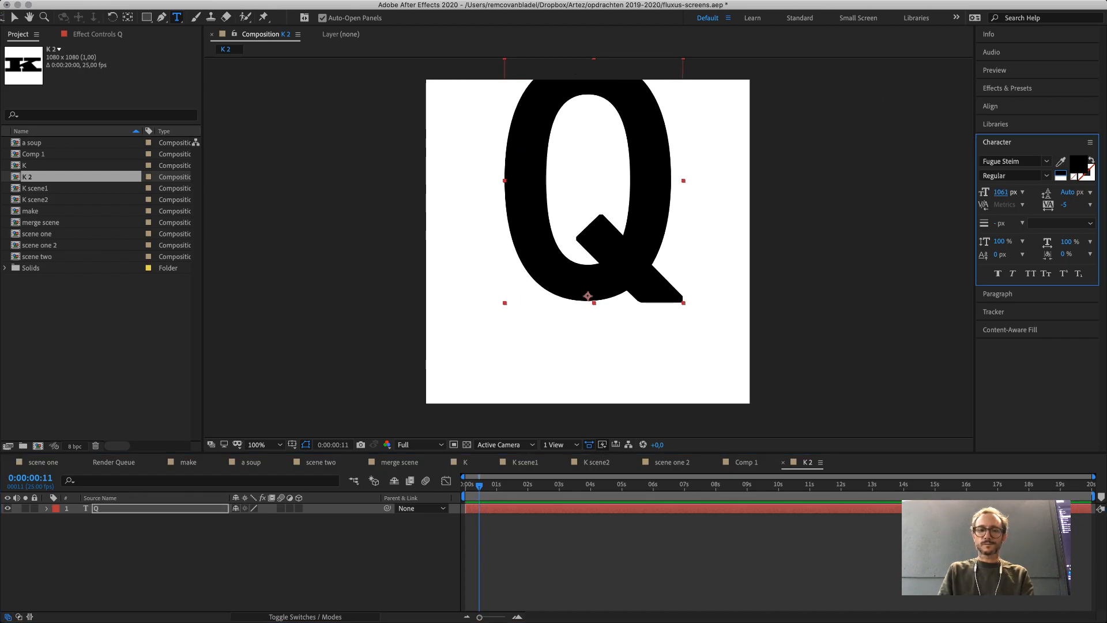
{"action": "key", "text": "v"}
{"action": "left_click_drag", "start_coordinate": [623, 268], "coordinate": [622, 324]}
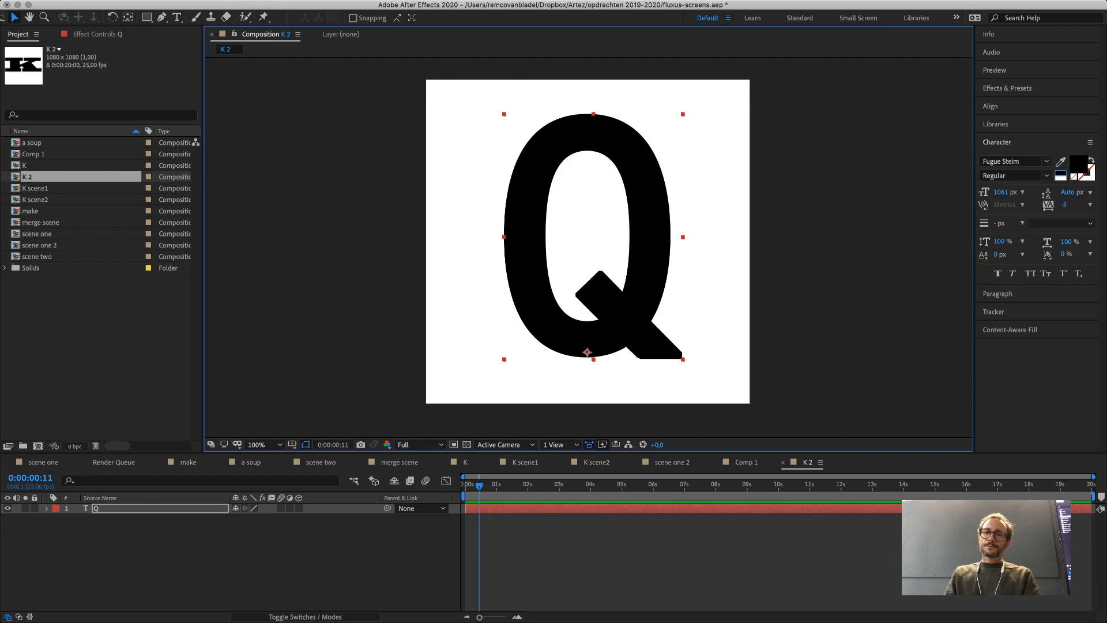
Create shape outlines from the Q text layer and delete Stroke 1 from the new layer's contents.
{"action": "left_click", "coordinate": [542, 557]}
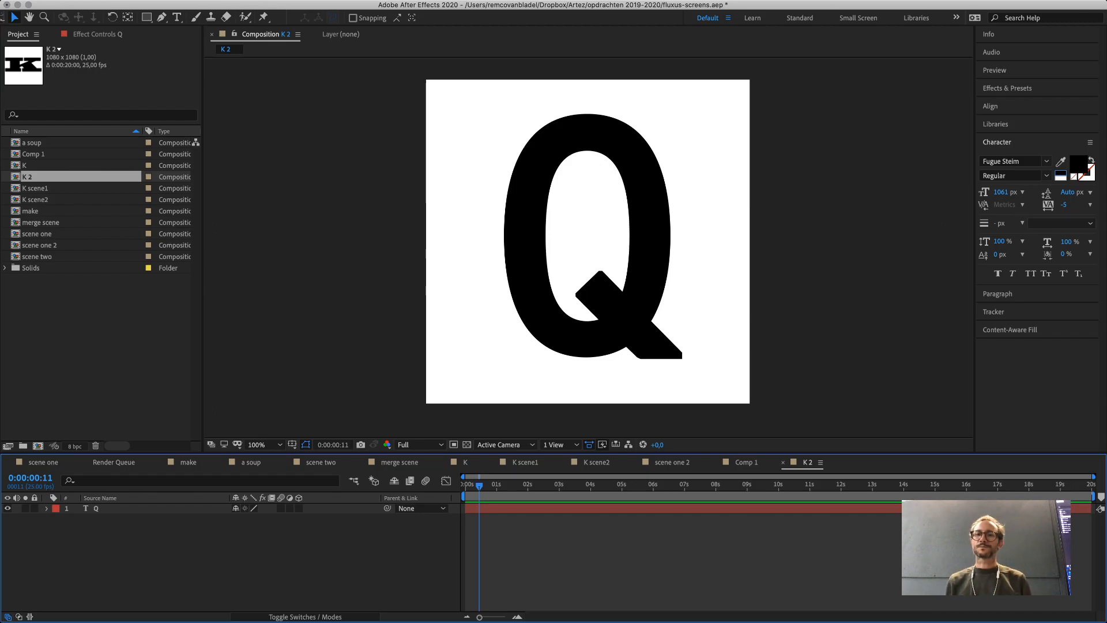
{"action": "left_click", "coordinate": [612, 303]}
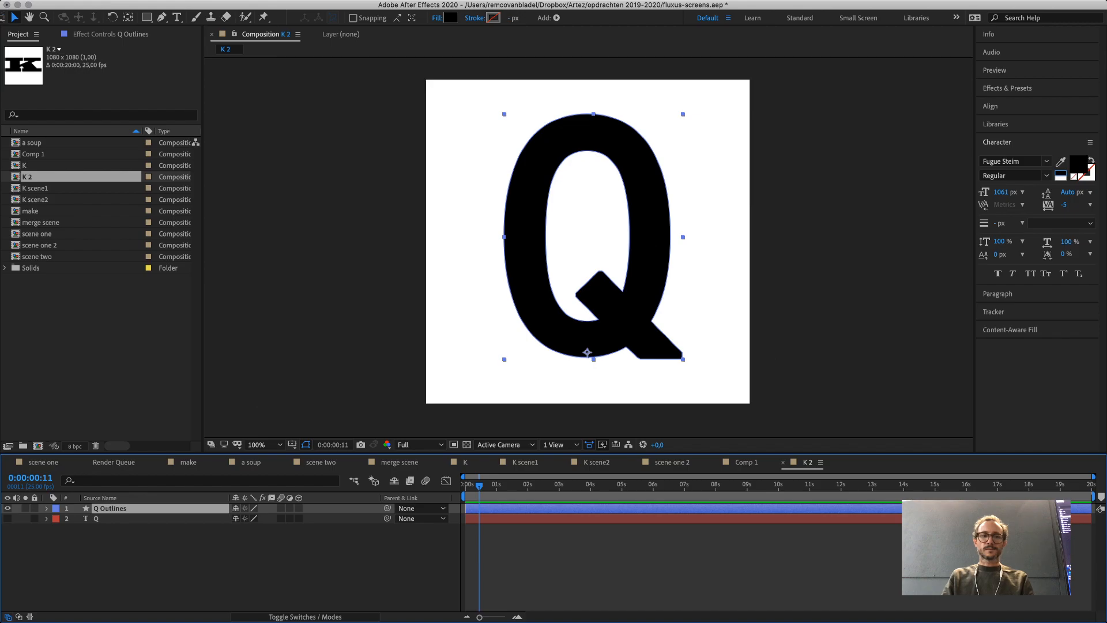
{"action": "left_click", "coordinate": [47, 509]}
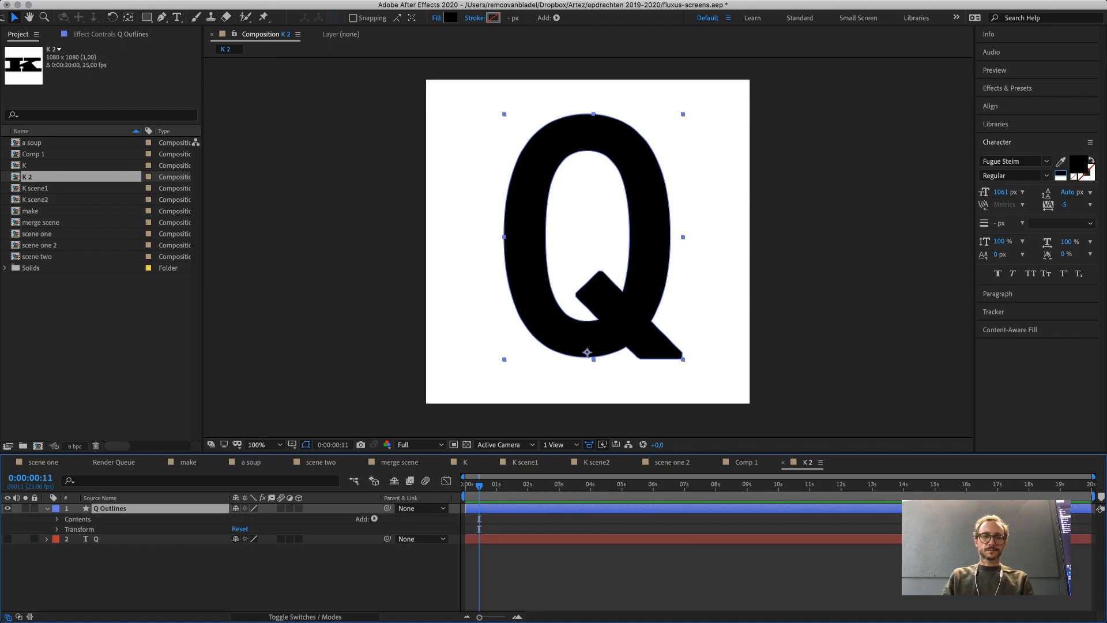
{"action": "left_click", "coordinate": [57, 519]}
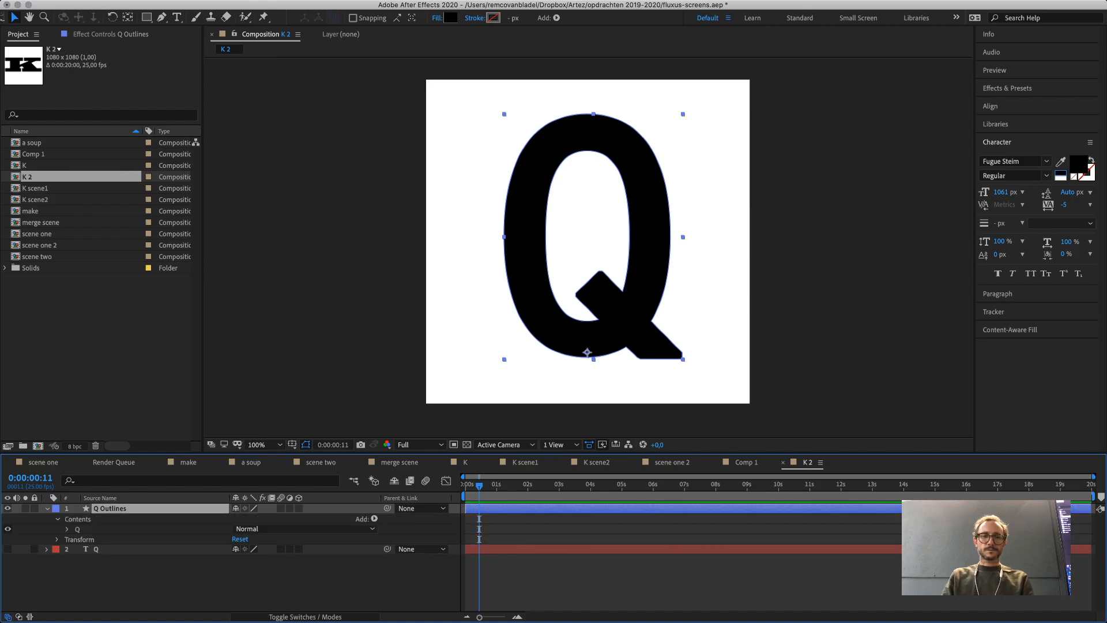
{"action": "left_click", "coordinate": [67, 529]}
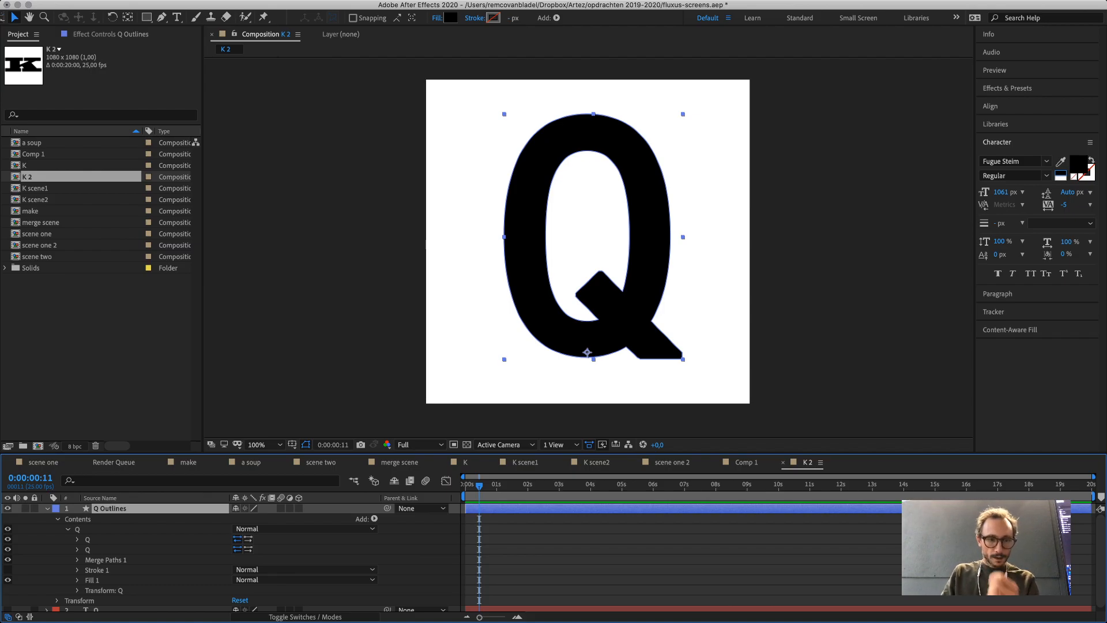
{"action": "left_click", "coordinate": [97, 570]}
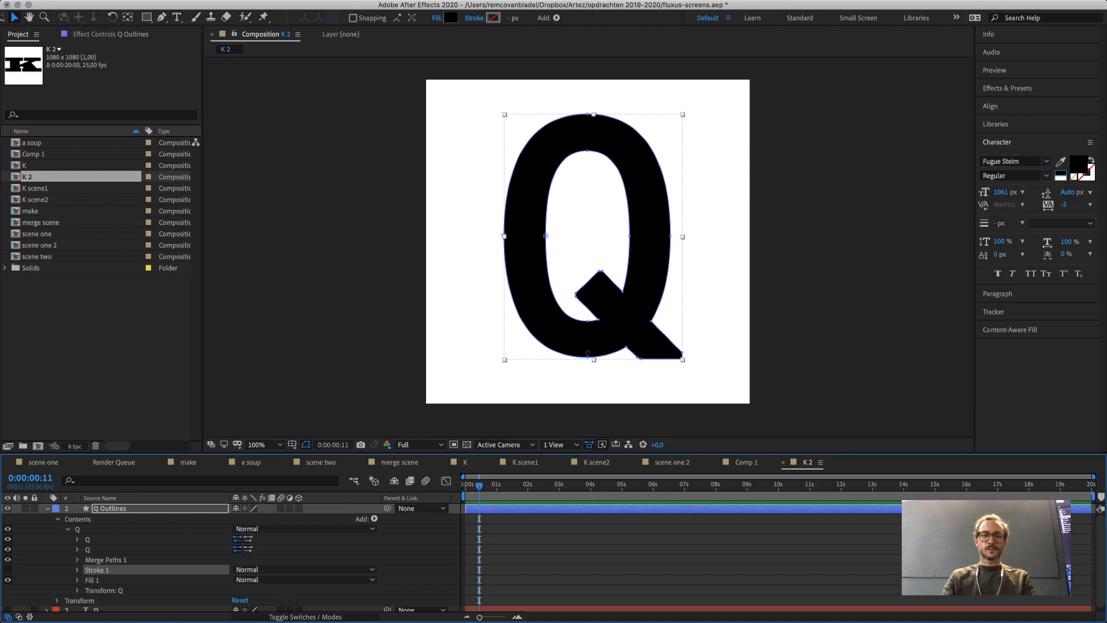
{"action": "key", "text": "Delete"}
Add a color keyframe to Fill 1 of the Q outlines at 0:00:00:00.
{"action": "left_click", "coordinate": [106, 560]}
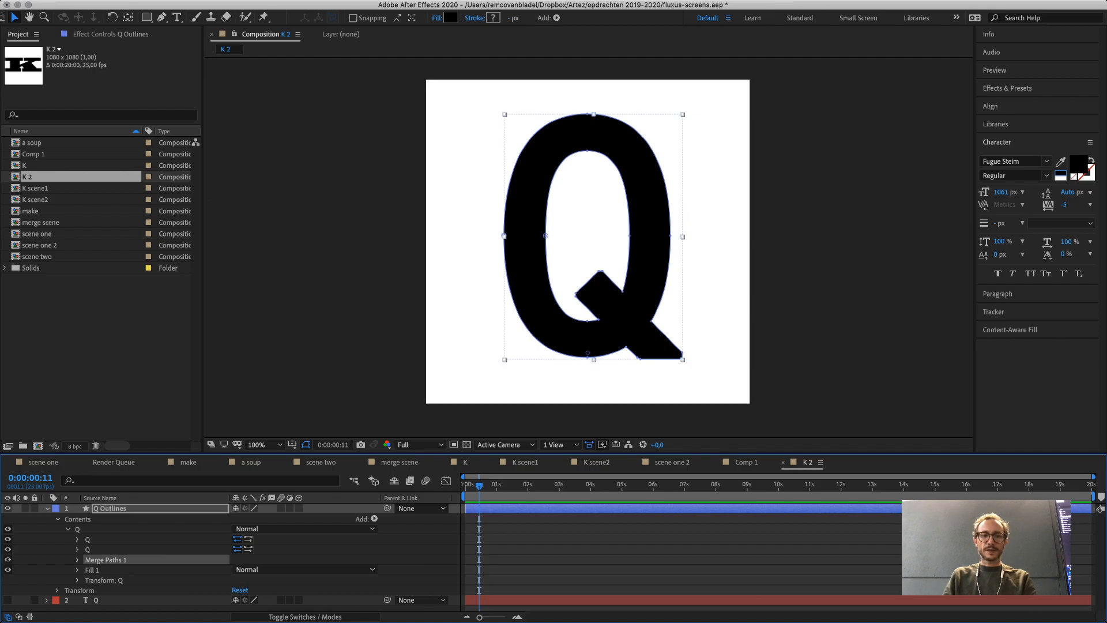
{"action": "left_click", "coordinate": [92, 570]}
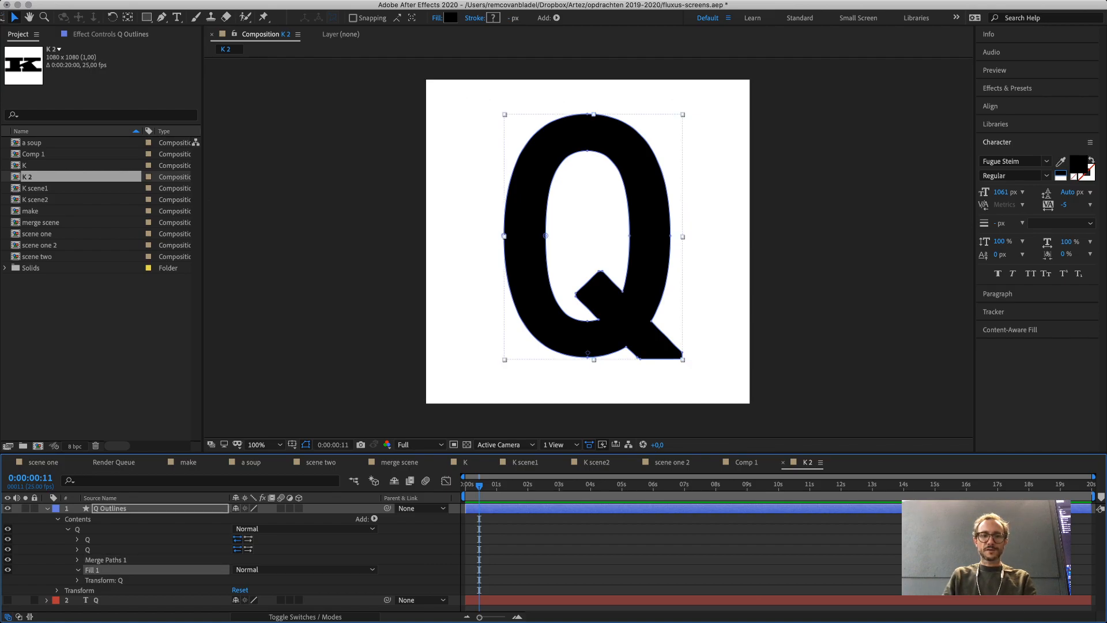
{"action": "left_click", "coordinate": [78, 570]}
{"action": "scroll", "coordinate": [231, 557], "scroll_direction": "down", "scroll_amount": 2}
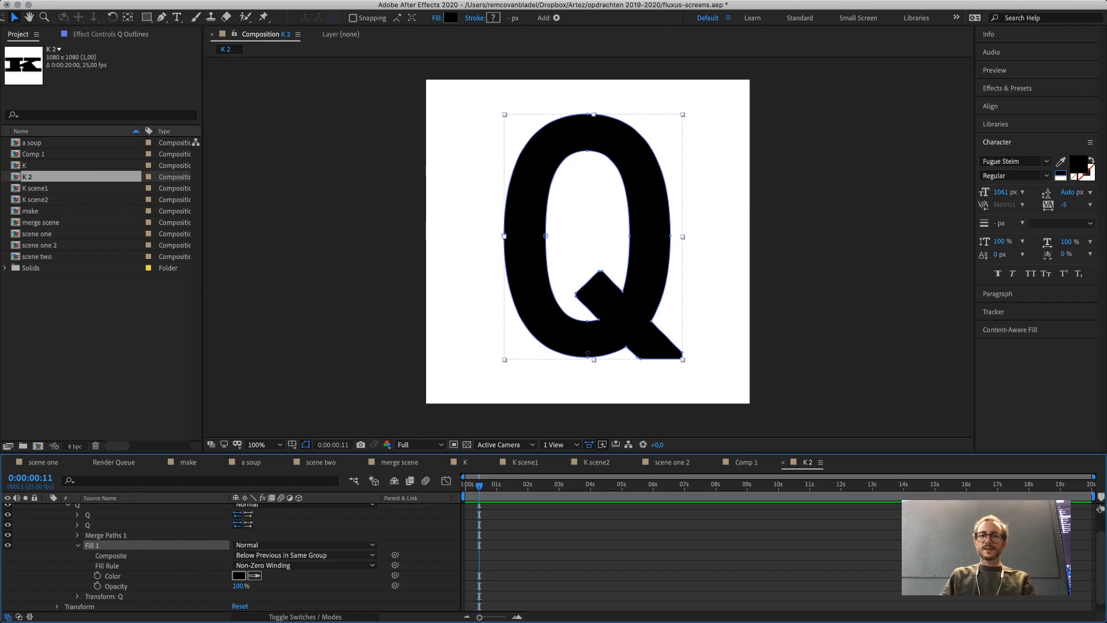
{"action": "key", "text": "Home"}
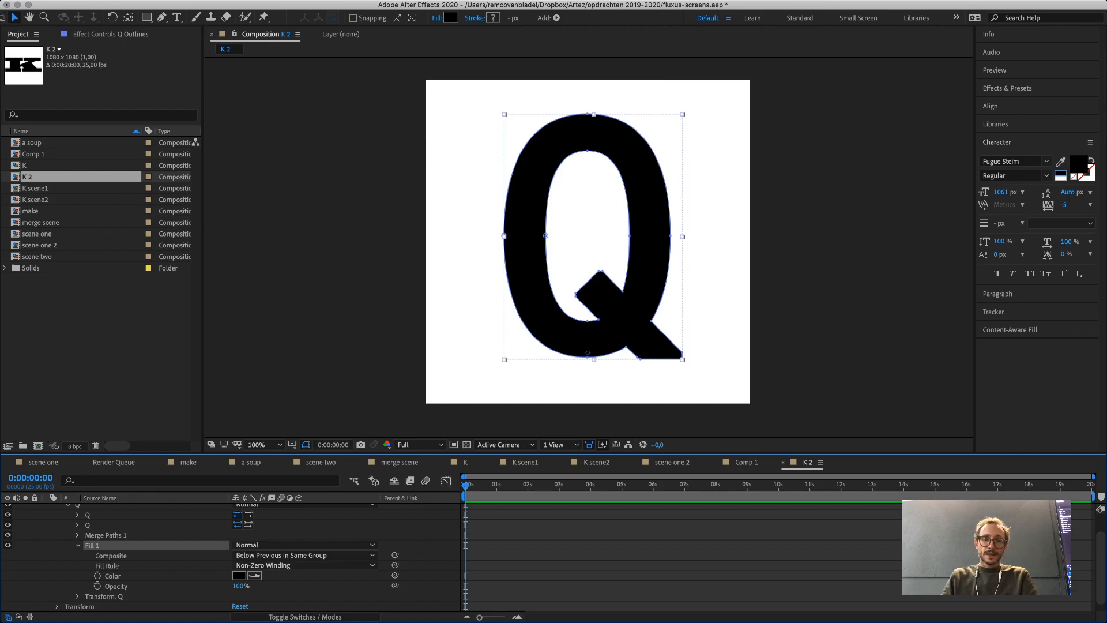
{"action": "left_click", "coordinate": [97, 575]}
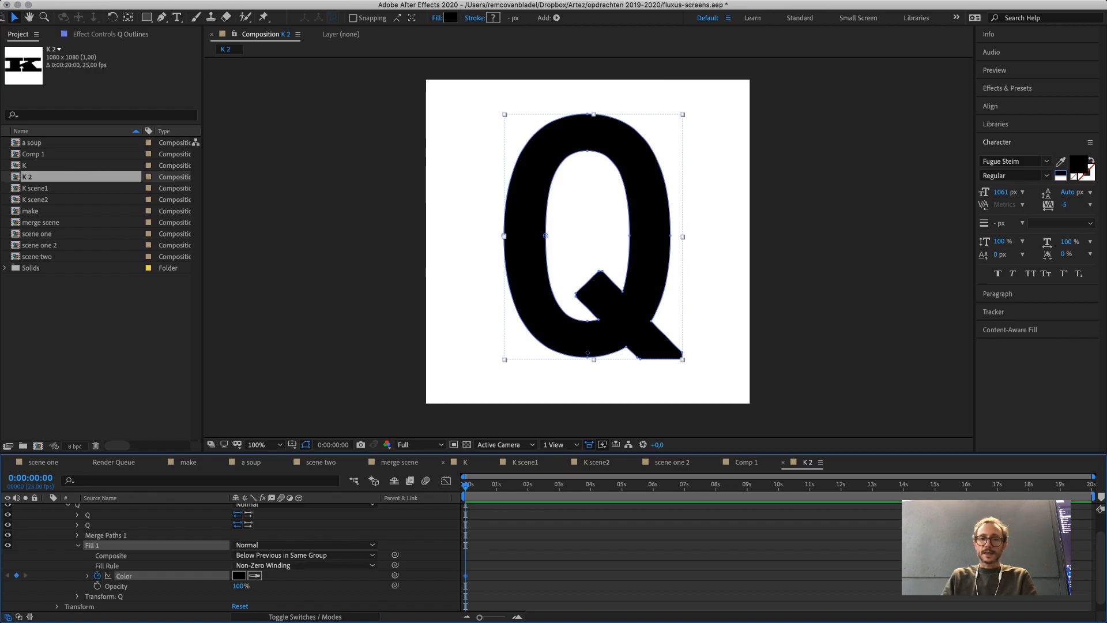
Add an orange color keyframe to Fill 1 of the Q outlines at 0:00:02:08.
{"action": "left_click_drag", "start_coordinate": [466, 485], "coordinate": [538, 486]}
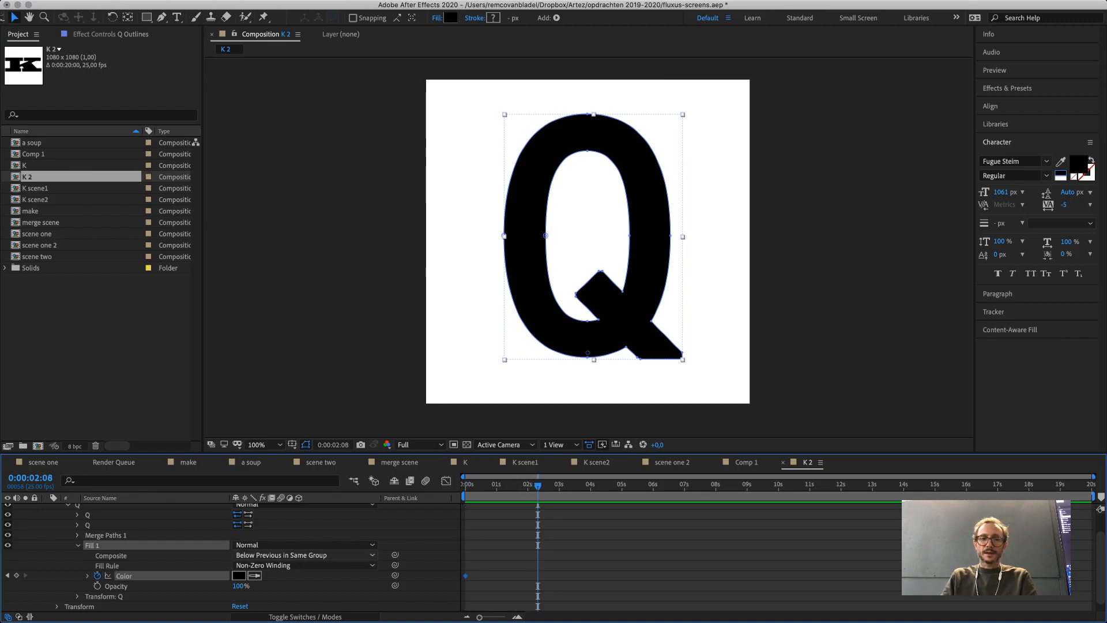
{"action": "left_click", "coordinate": [239, 576]}
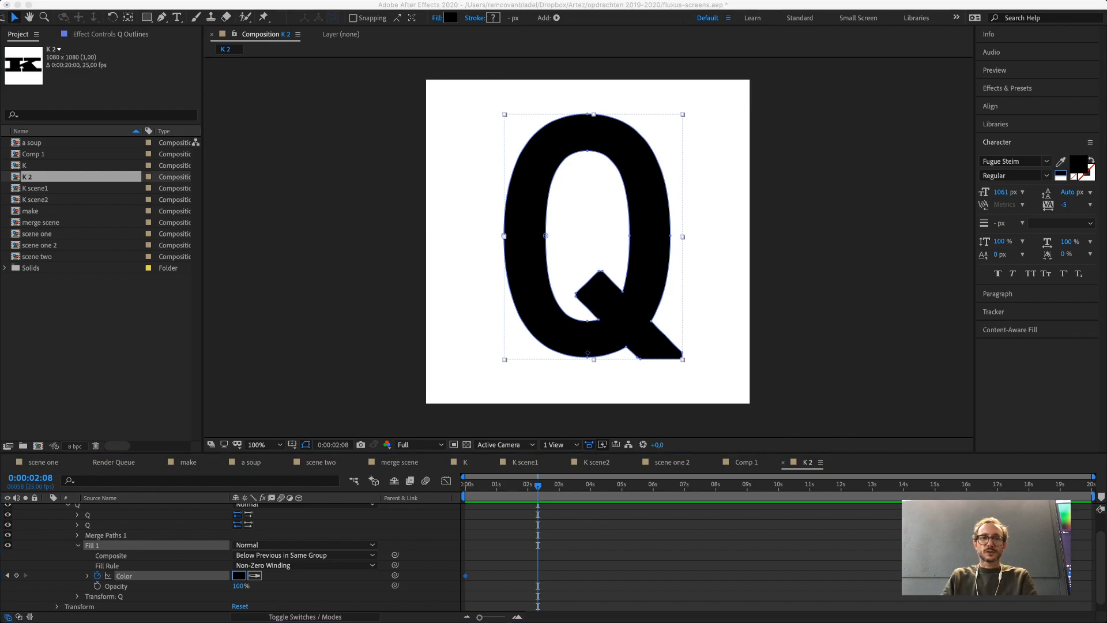
{"action": "key", "text": "Return"}
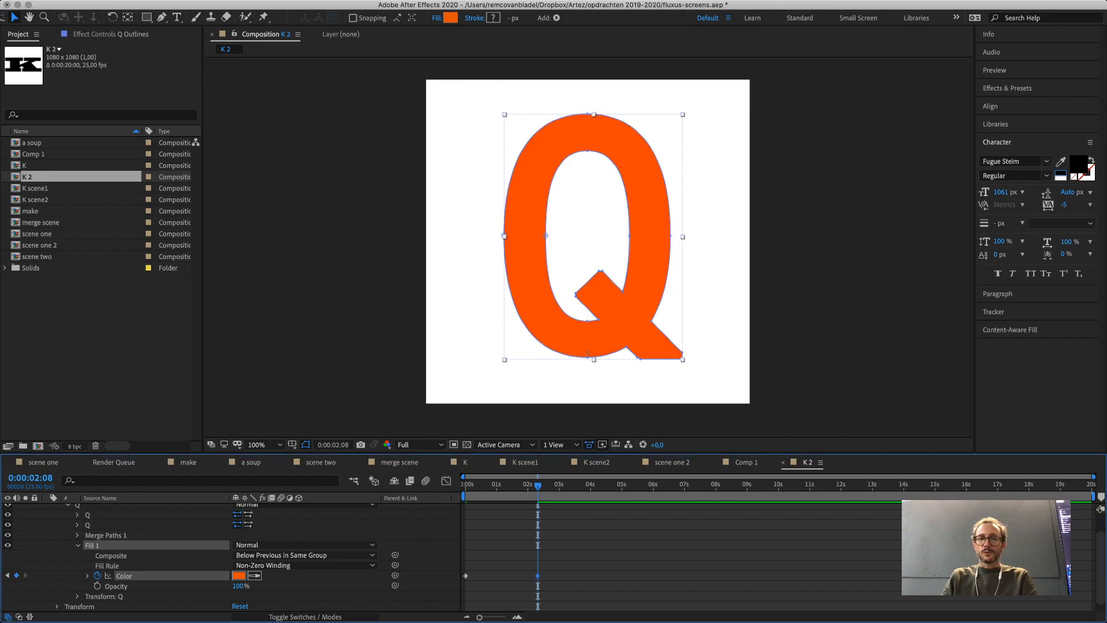
With the current time at 0:00:03:01, add a blue solid layer and send it beneath all other layers.
{"action": "mouse_move", "coordinate": [538, 486]}
{"action": "left_mouse_down"}
{"action": "mouse_move", "coordinate": [465, 485]}
{"action": "mouse_move", "coordinate": [560, 486]}
{"action": "left_mouse_up"}
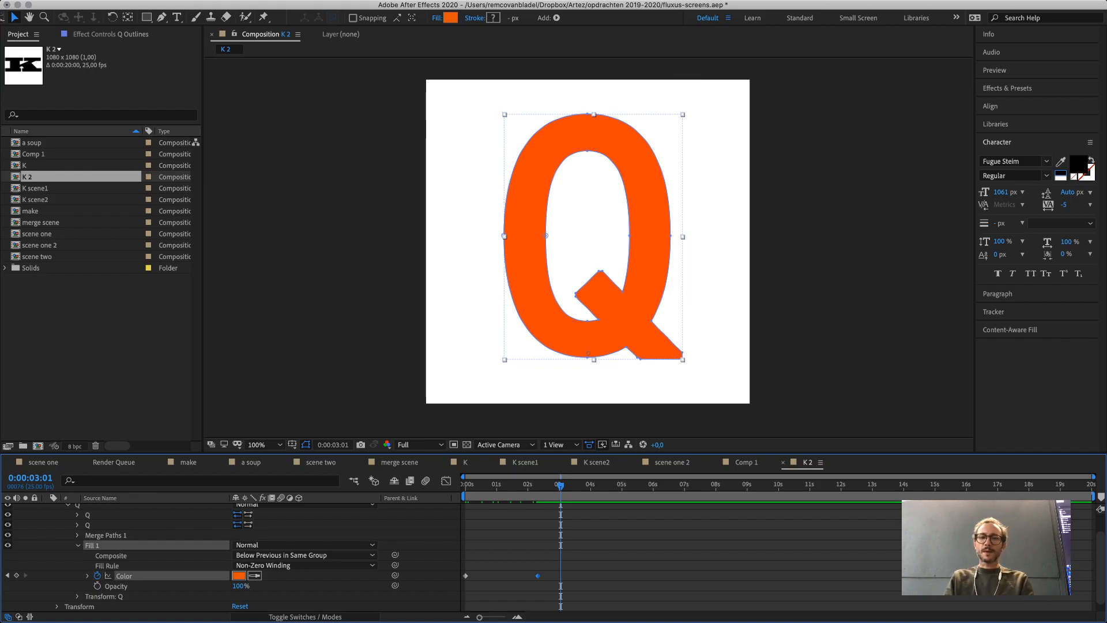
{"action": "scroll", "coordinate": [231, 556], "scroll_direction": "up", "scroll_amount": 1}
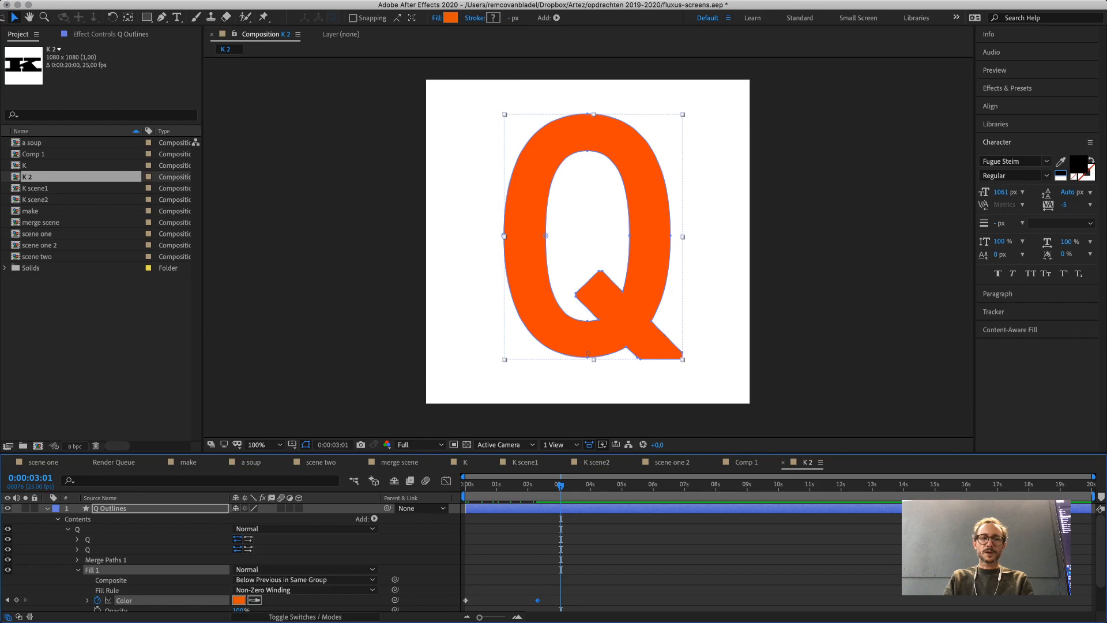
{"action": "key", "text": "super+shift+a"}
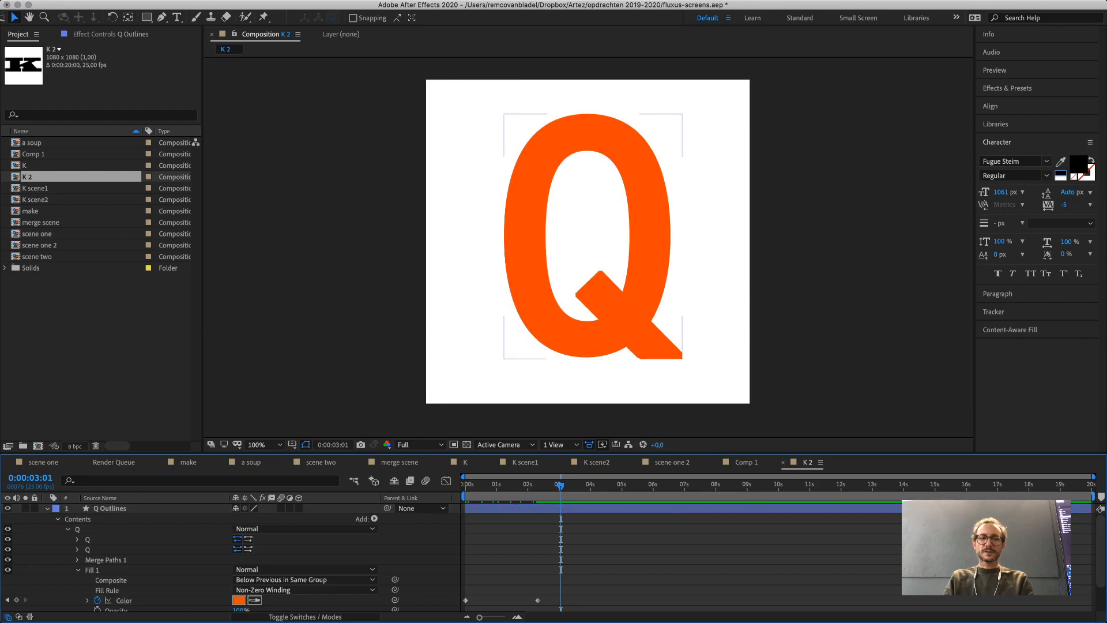
{"action": "left_click", "coordinate": [47, 508]}
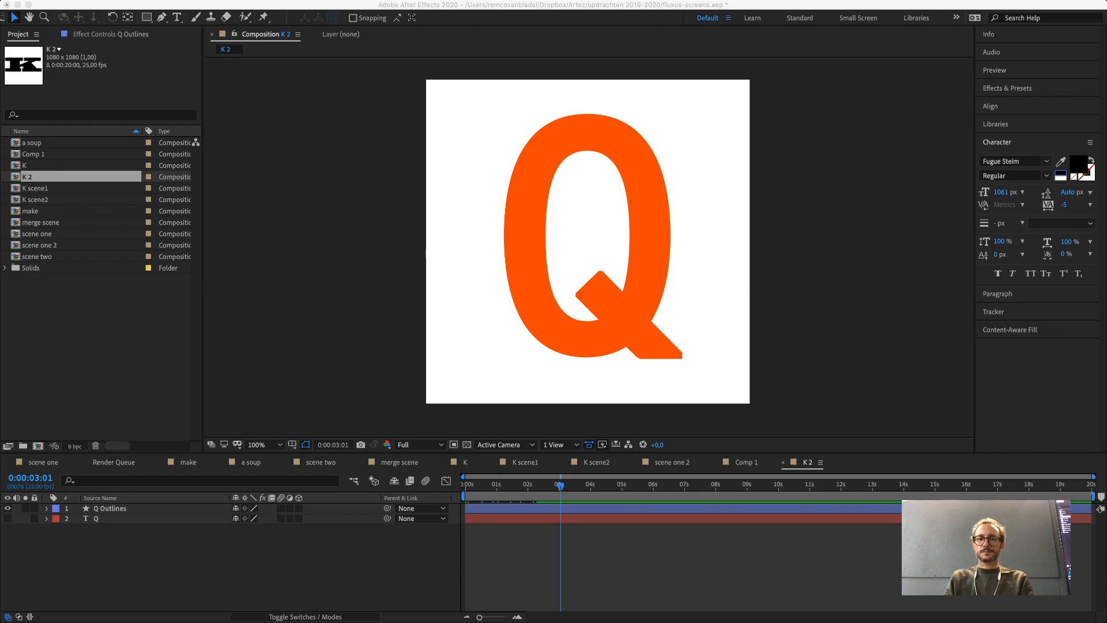
{"action": "key", "text": "Return"}
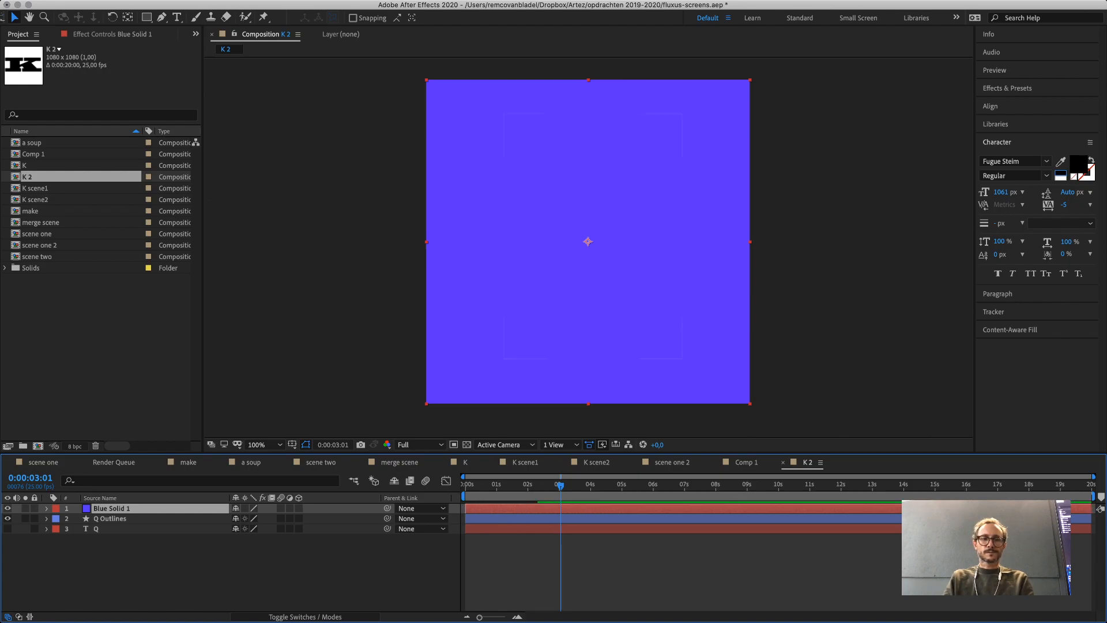
{"action": "key", "text": "super+shift+bracketleft"}
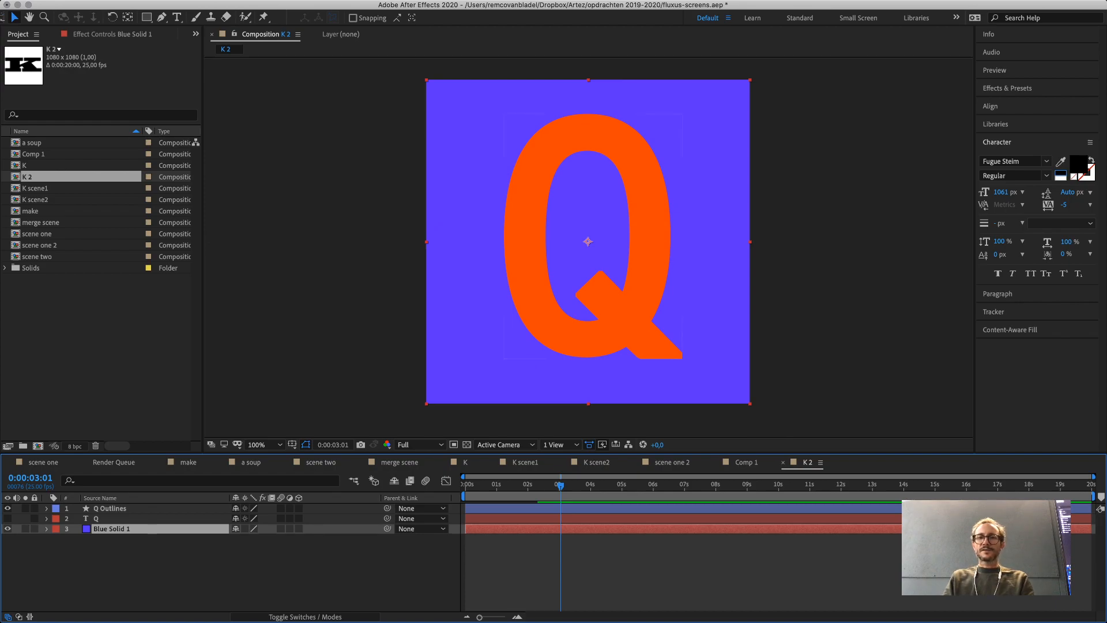
Hide the orange Q Outlines shape layer and create masks from the Q text layer.
{"action": "left_click", "coordinate": [109, 509]}
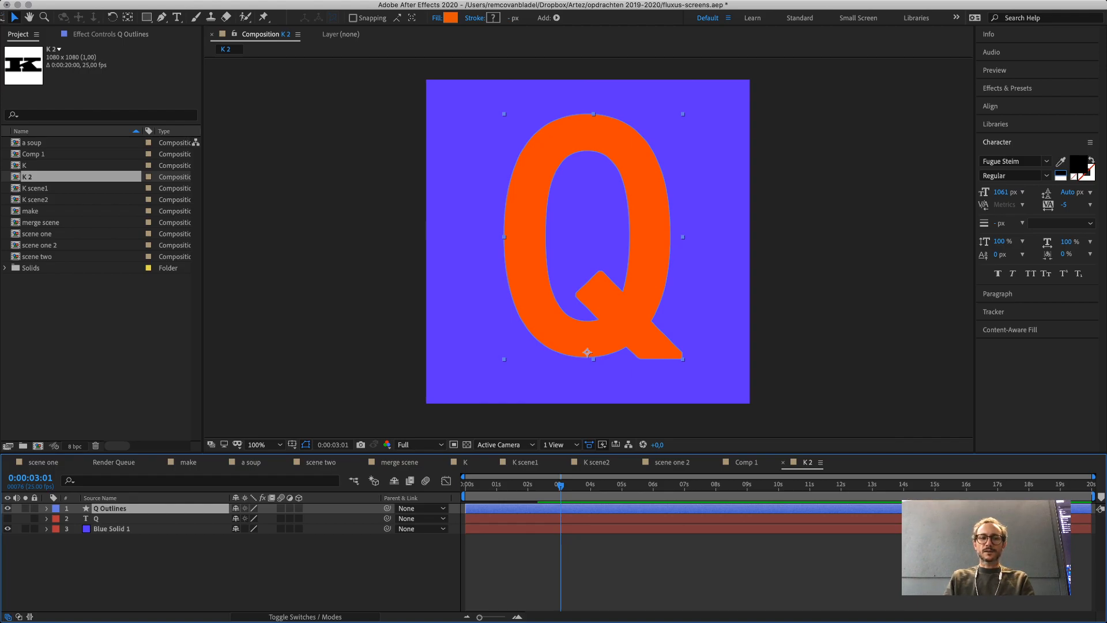
{"action": "left_click", "coordinate": [8, 509]}
{"action": "left_click", "coordinate": [97, 519]}
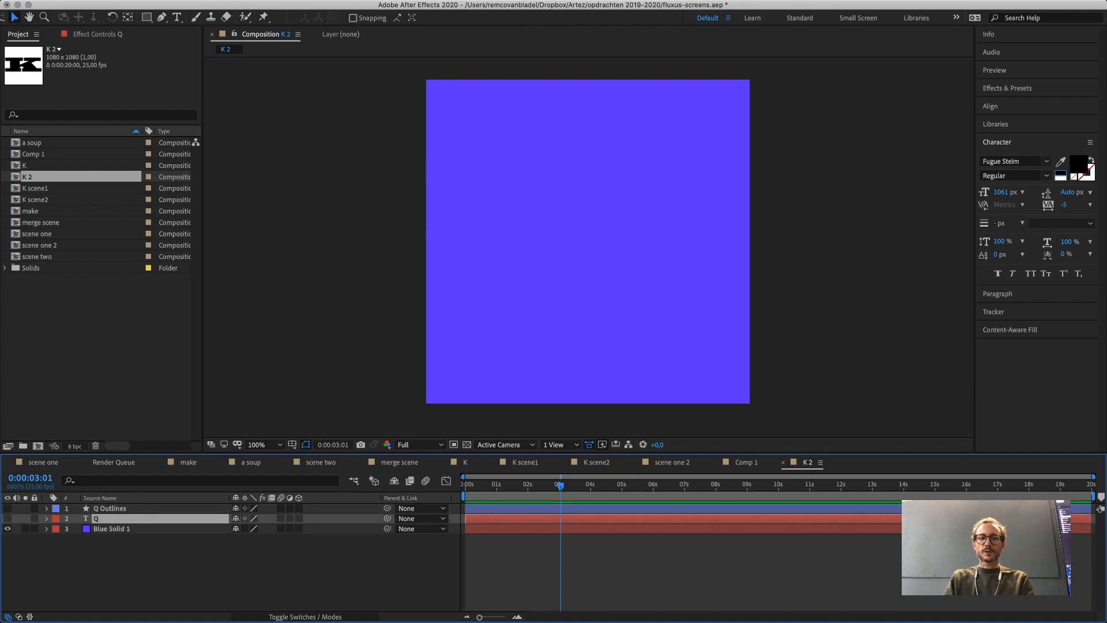
{"action": "left_click", "coordinate": [7, 519]}
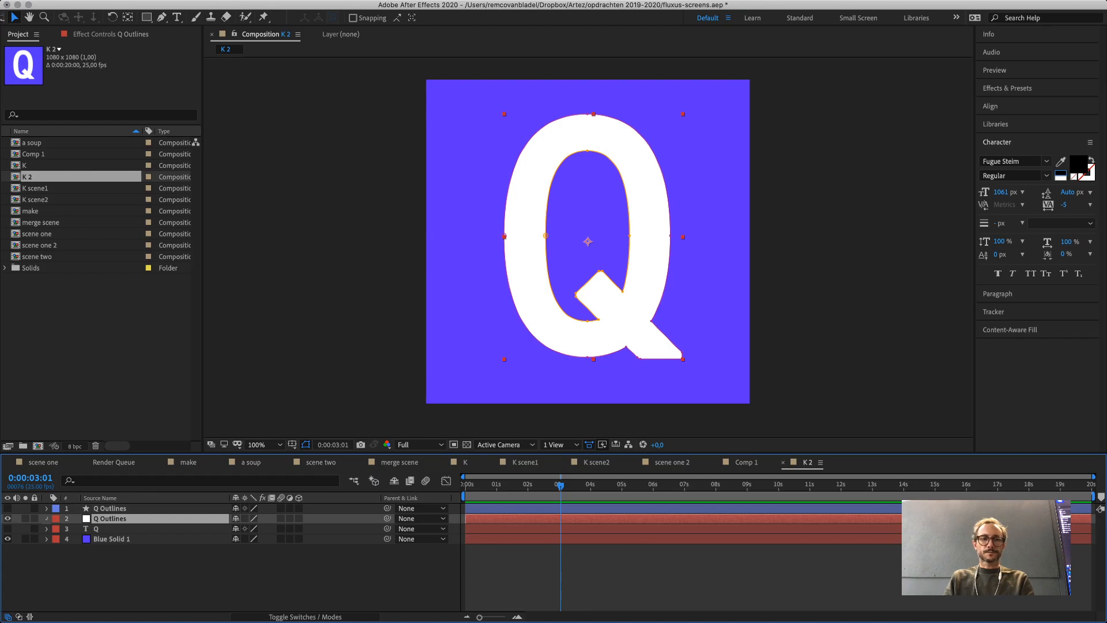
Expand the masks of the white Q Outlines layer, setting the outer mask to Add and the inner one to Subtract.
{"action": "left_click", "coordinate": [47, 519]}
{"action": "left_click", "coordinate": [57, 529]}
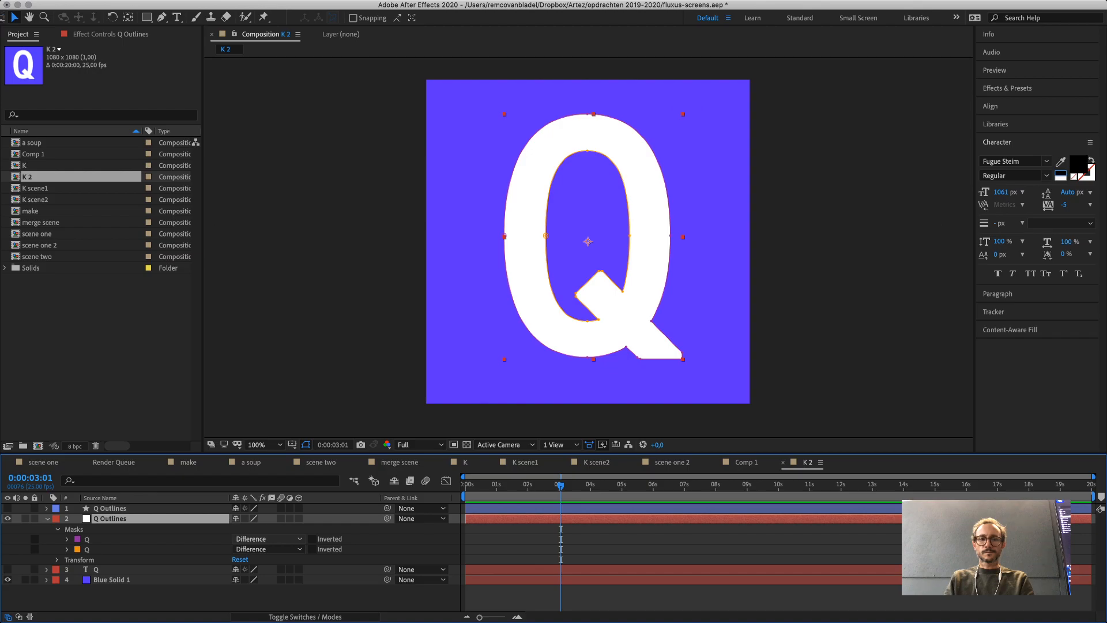
{"action": "left_click", "coordinate": [268, 539]}
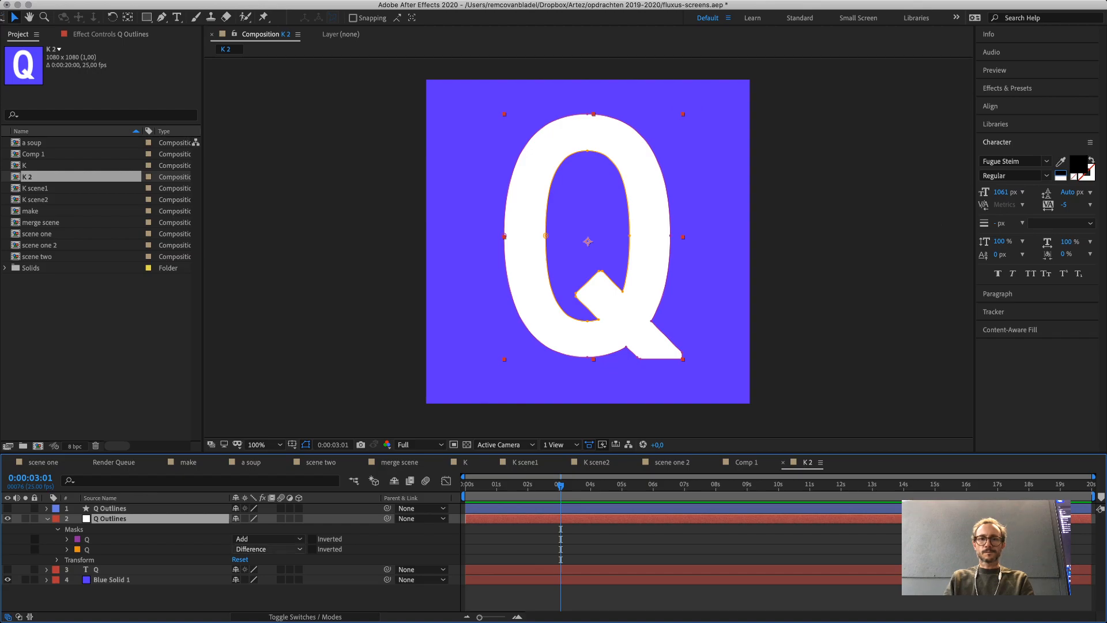
{"action": "left_click", "coordinate": [268, 549]}
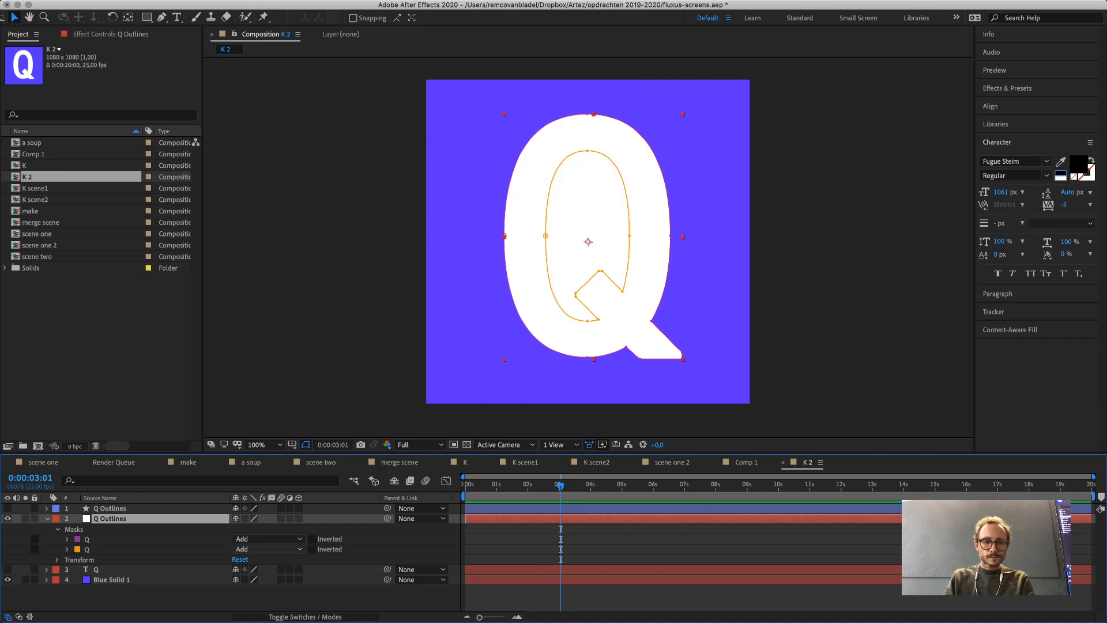
{"action": "left_click", "coordinate": [265, 552]}
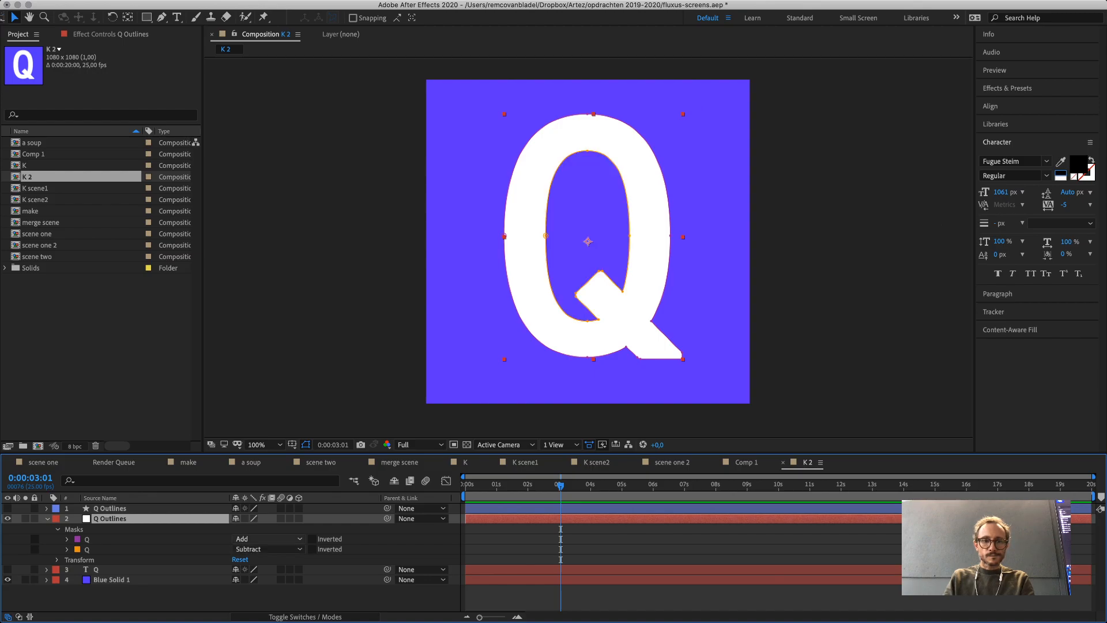
Cut the letter out of the white Q Outlines layer by setting the outer mask to Subtract and the inner mask to Add.
{"action": "left_click", "coordinate": [268, 539]}
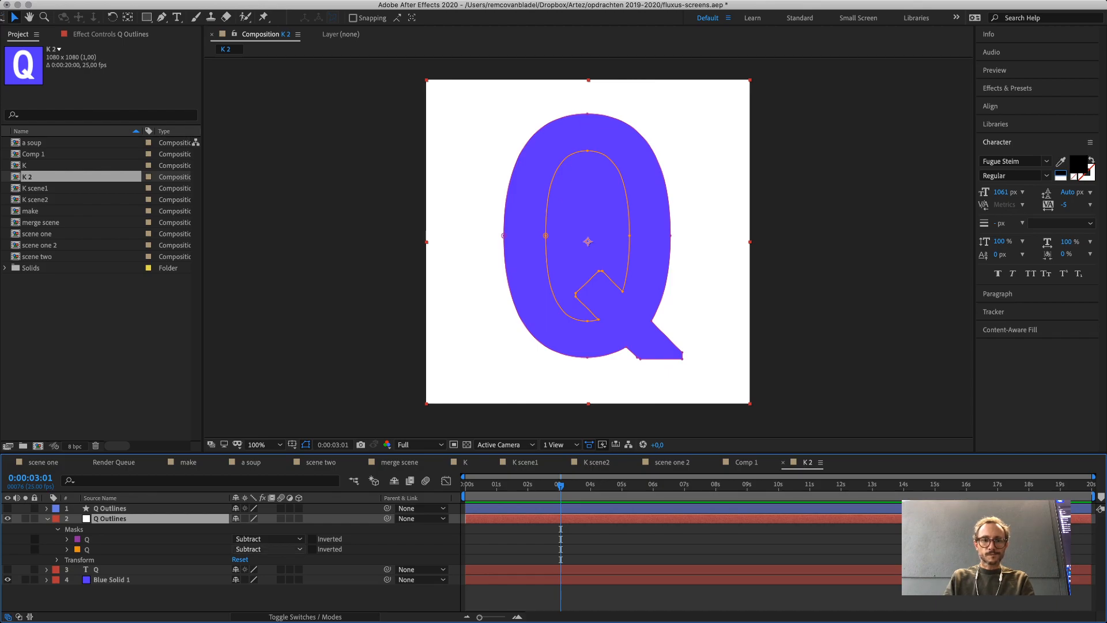
{"action": "left_click", "coordinate": [265, 548]}
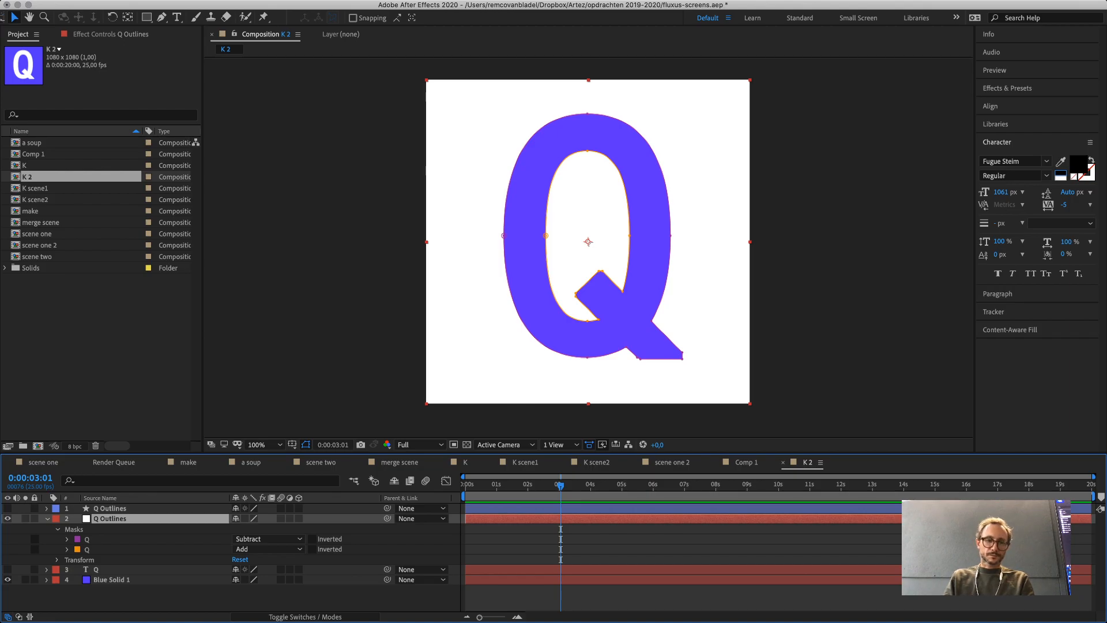
{"action": "left_click", "coordinate": [47, 519]}
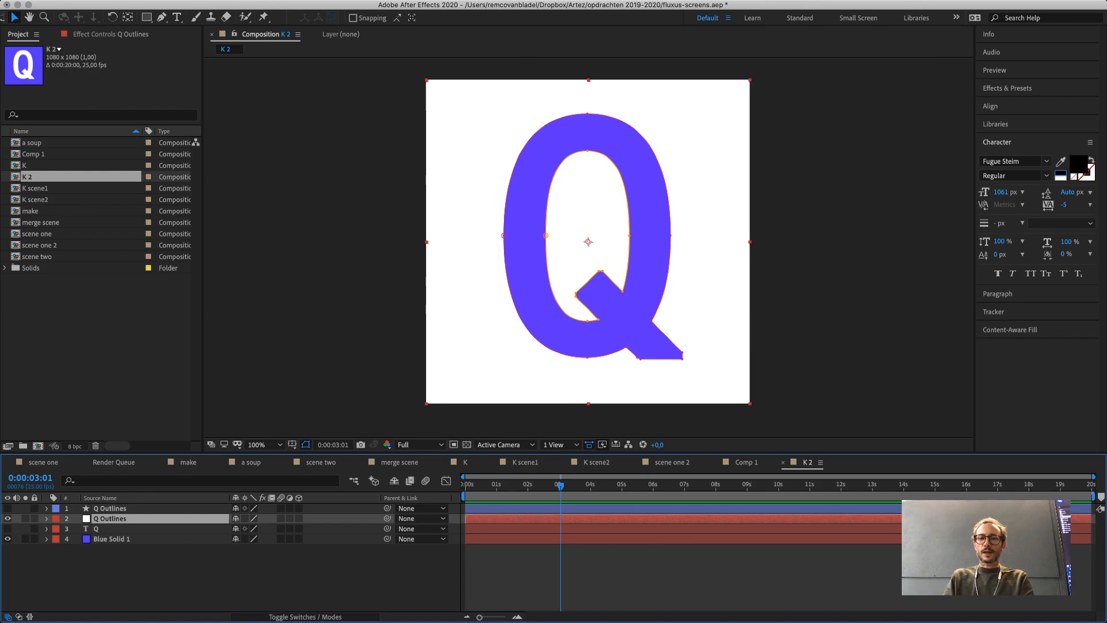
Select Blue Solid 1 and collapse the Image - Utilities, Shapes, Synthetics and Transform folders of the animation presets.
{"action": "left_click", "coordinate": [112, 539]}
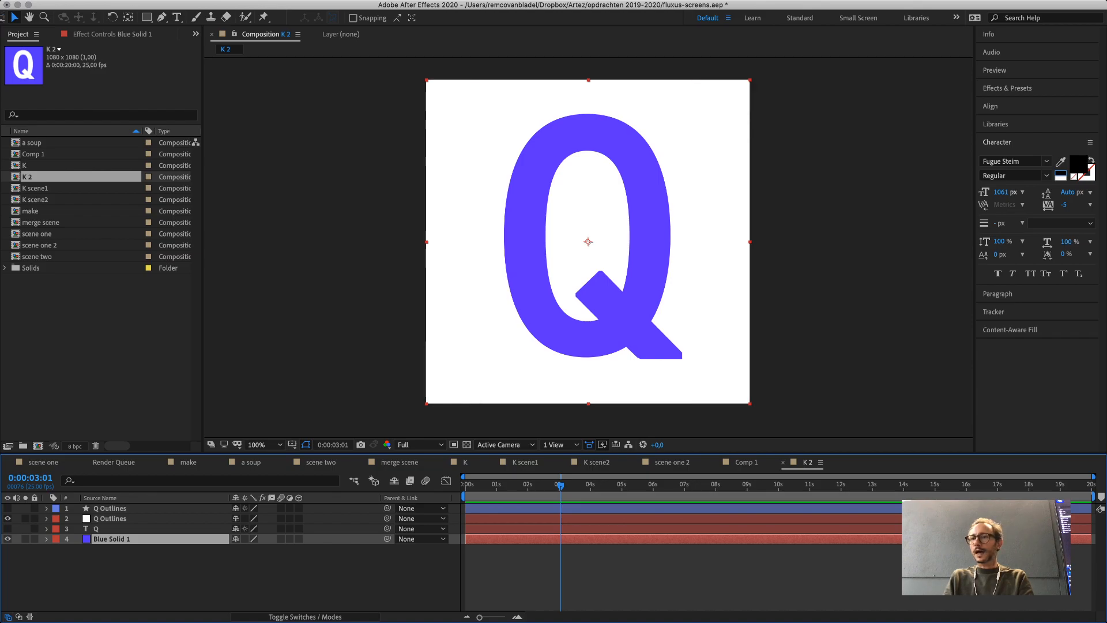
{"action": "left_click", "coordinate": [1008, 88]}
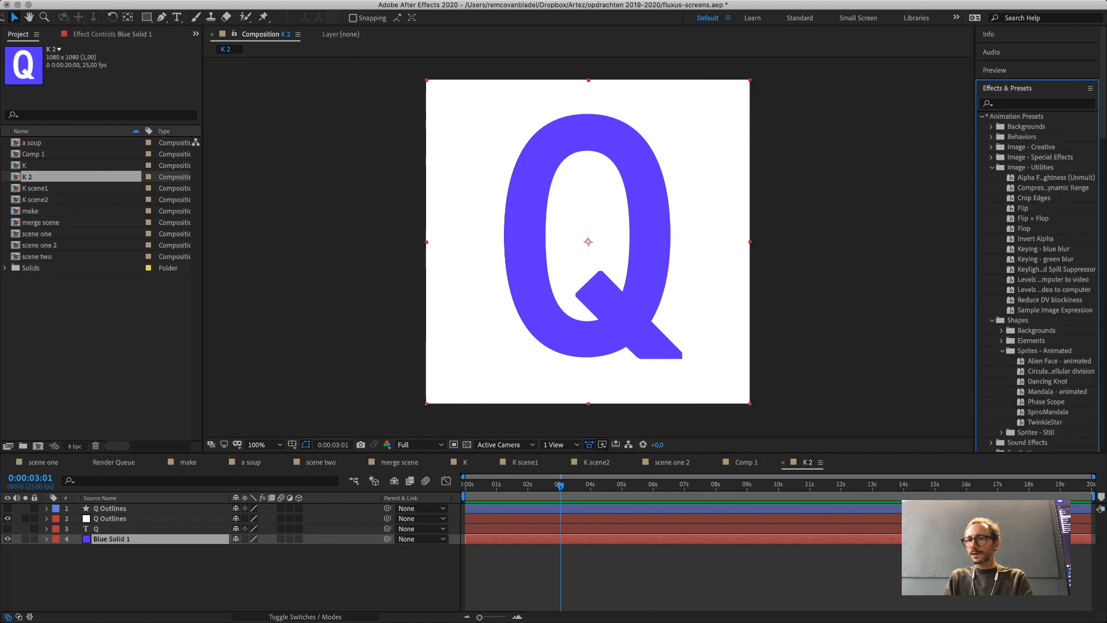
{"action": "left_click", "coordinate": [992, 167]}
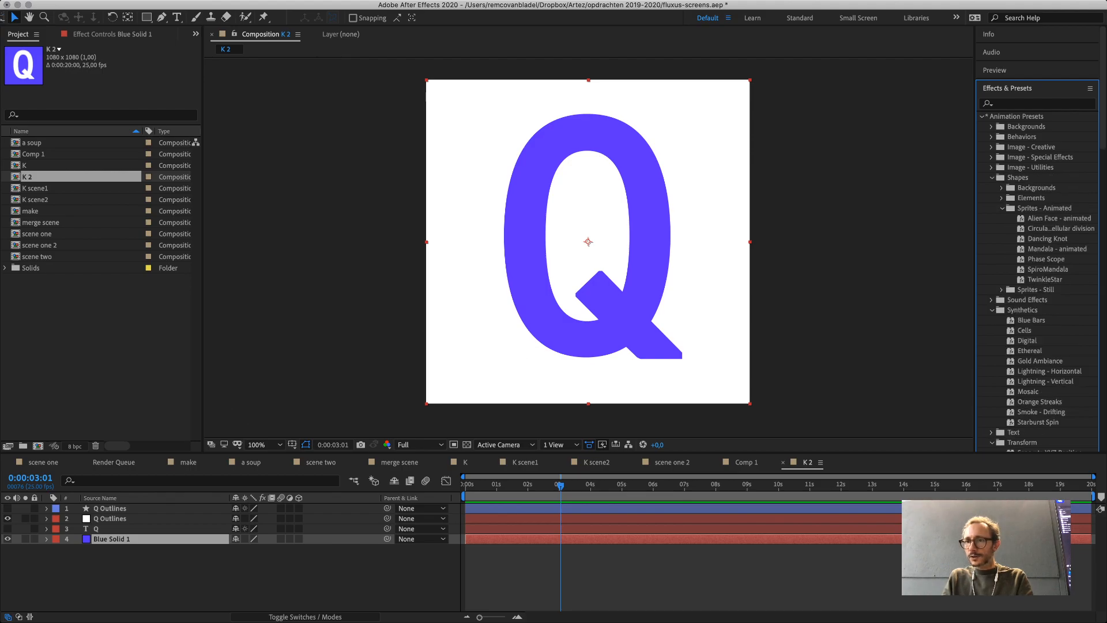
{"action": "left_click", "coordinate": [993, 177]}
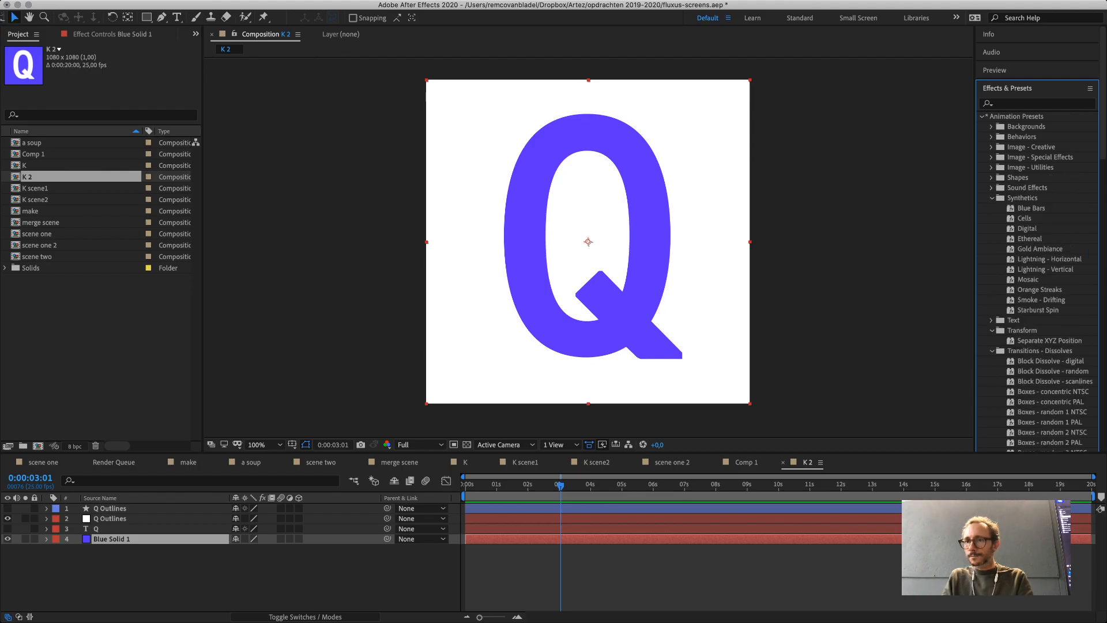
{"action": "left_click", "coordinate": [992, 198]}
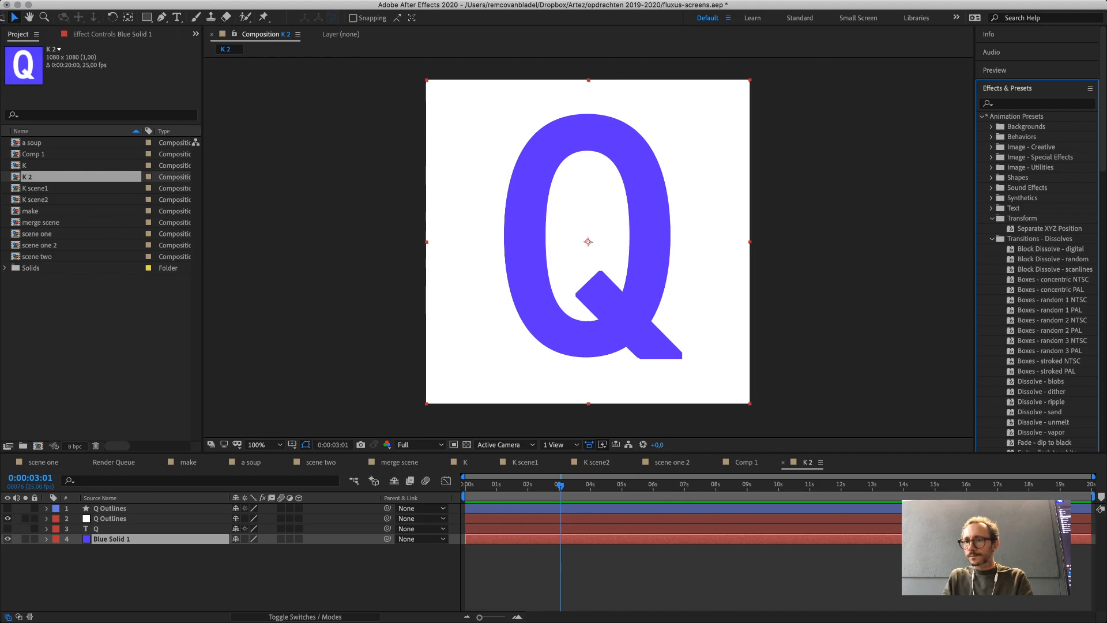
{"action": "left_click", "coordinate": [992, 218]}
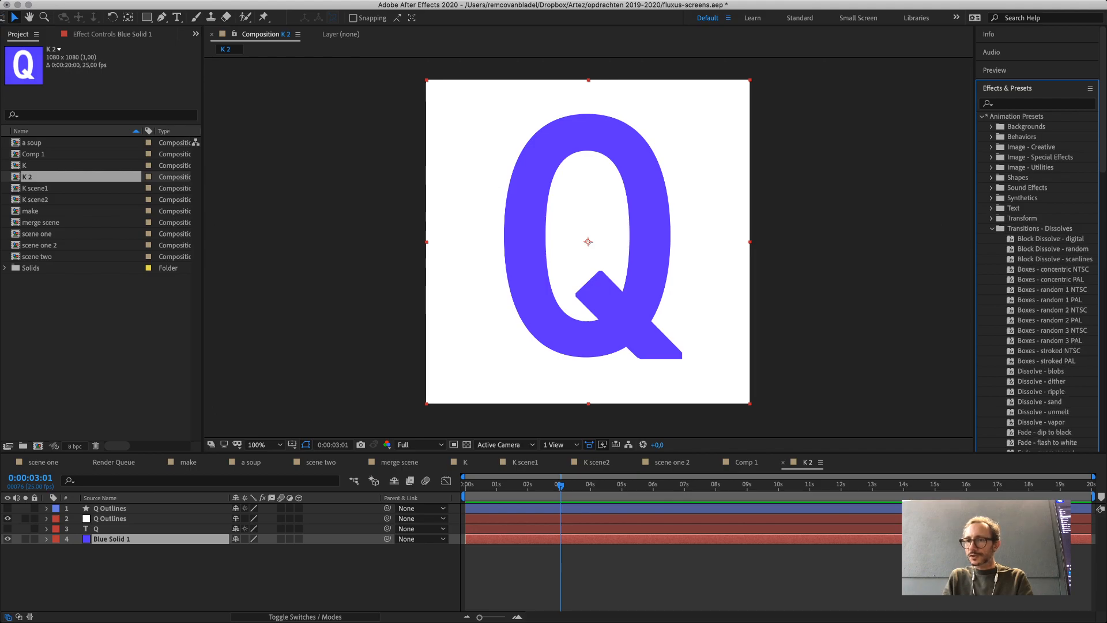
Apply the Radial Wipe - top preset from Transitions - Wipes to Blue Solid 1.
{"action": "scroll", "coordinate": [1039, 259], "scroll_direction": "down", "scroll_amount": 5}
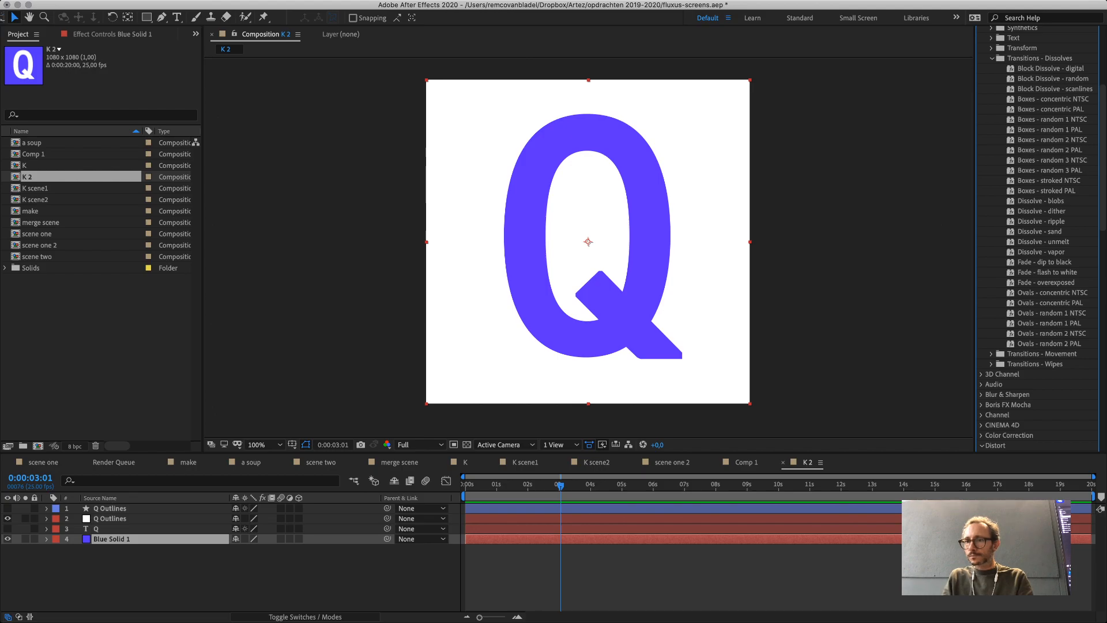
{"action": "left_click", "coordinate": [992, 364]}
{"action": "scroll", "coordinate": [1004, 352], "scroll_direction": "down", "scroll_amount": 20}
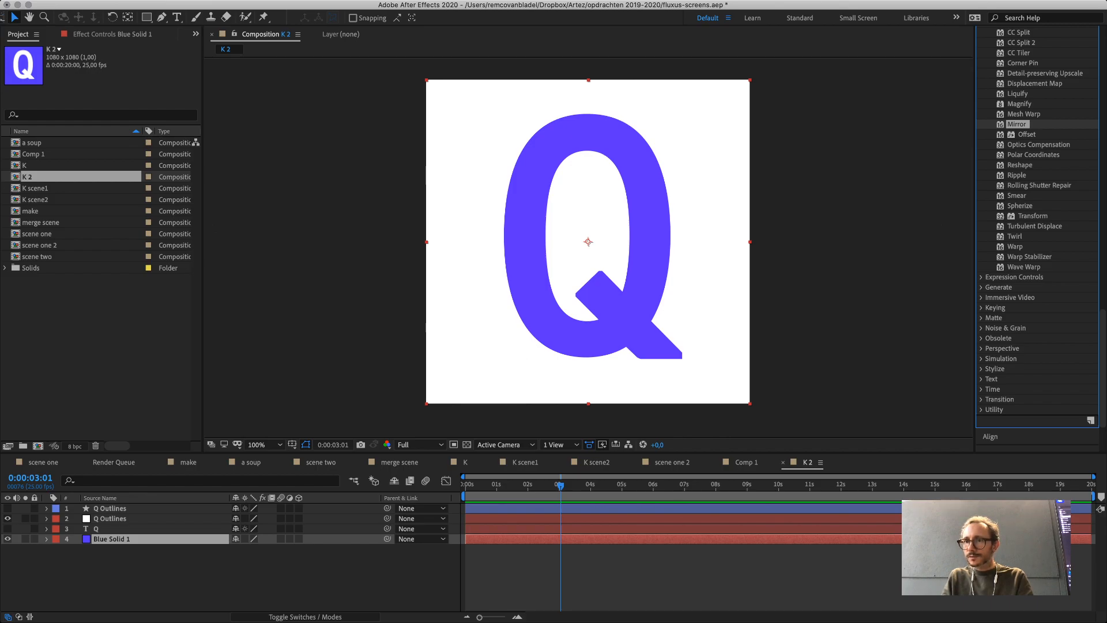
{"action": "scroll", "coordinate": [1039, 275], "scroll_direction": "up", "scroll_amount": 10}
{"action": "scroll", "coordinate": [1038, 275], "scroll_direction": "down", "scroll_amount": 2}
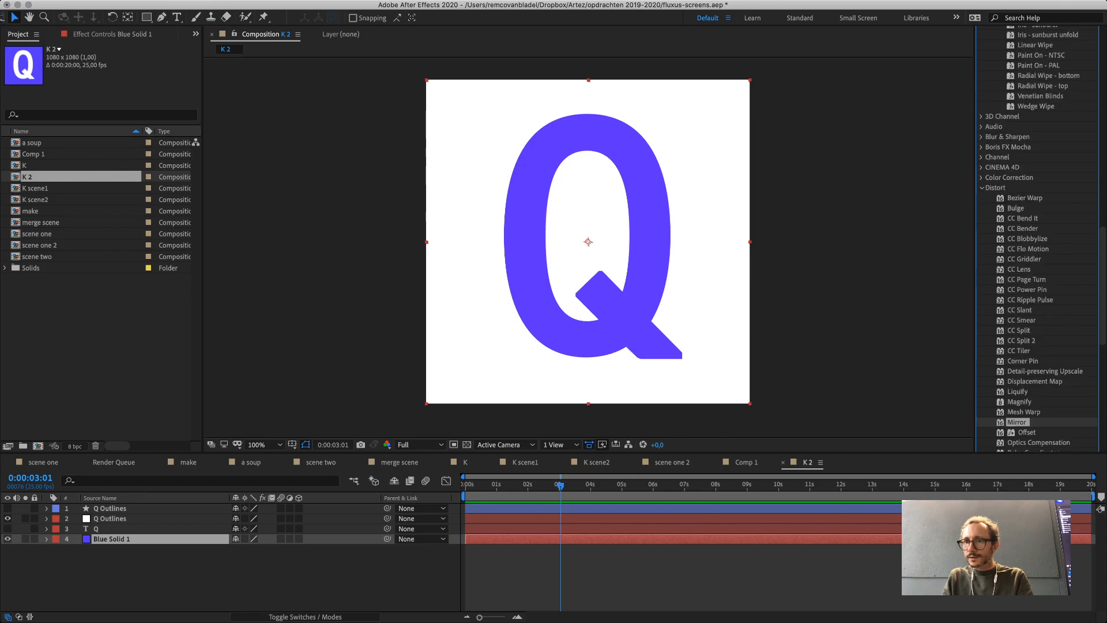
{"action": "left_click", "coordinate": [982, 188]}
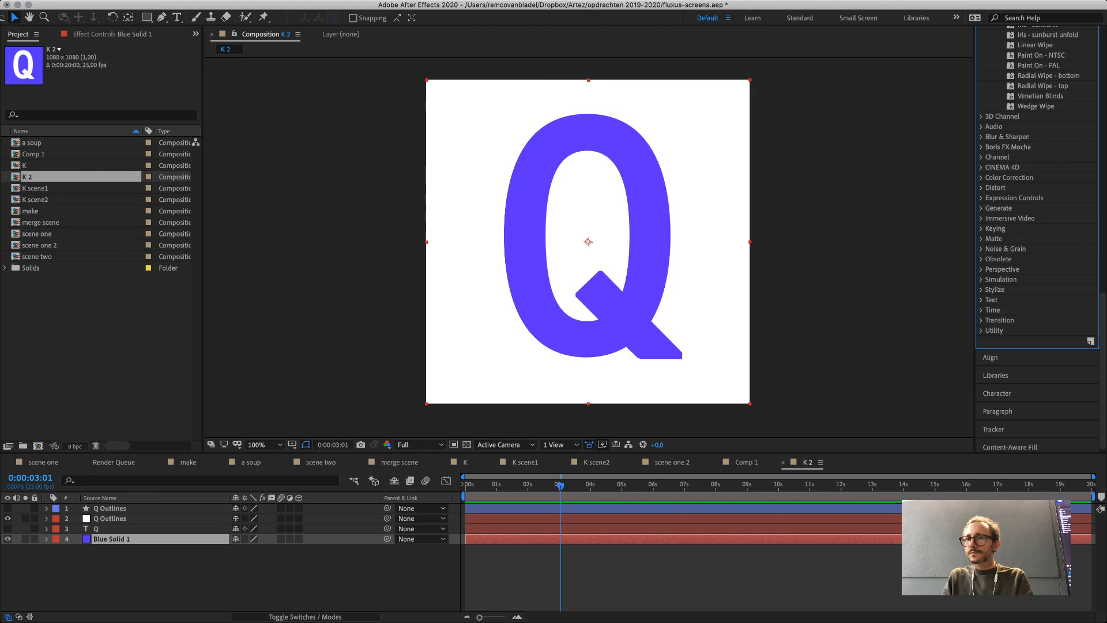
{"action": "left_click_drag", "start_coordinate": [1042, 86], "coordinate": [127, 539]}
Expand the Radial Wipe Master Controls of Blue Solid 1 and preview the wipe animation.
{"action": "left_click", "coordinate": [47, 539]}
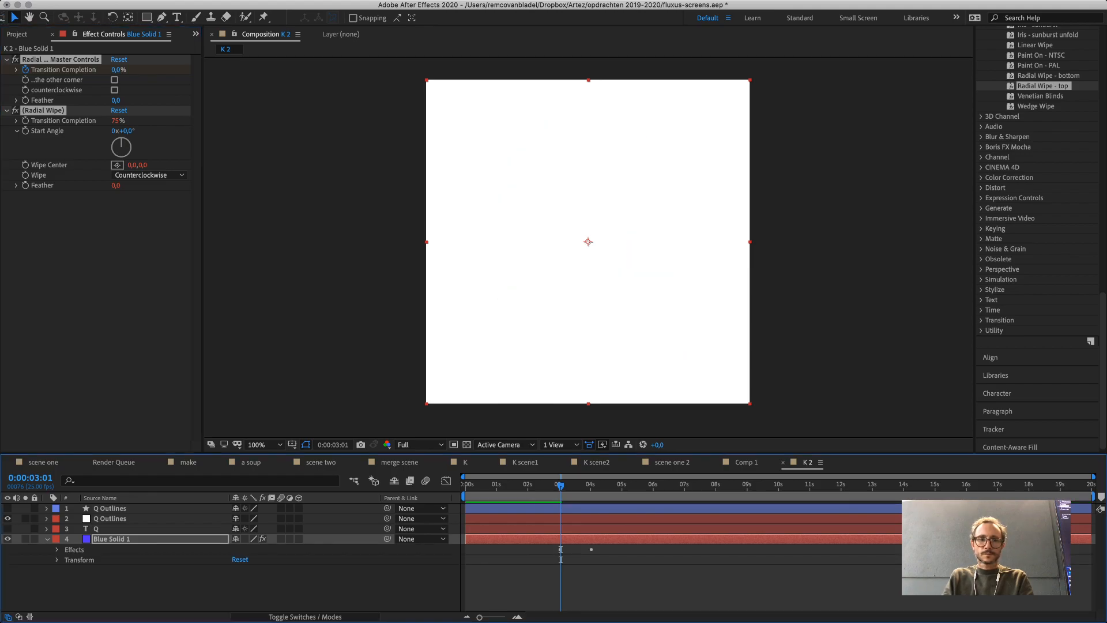
{"action": "left_click", "coordinate": [57, 549]}
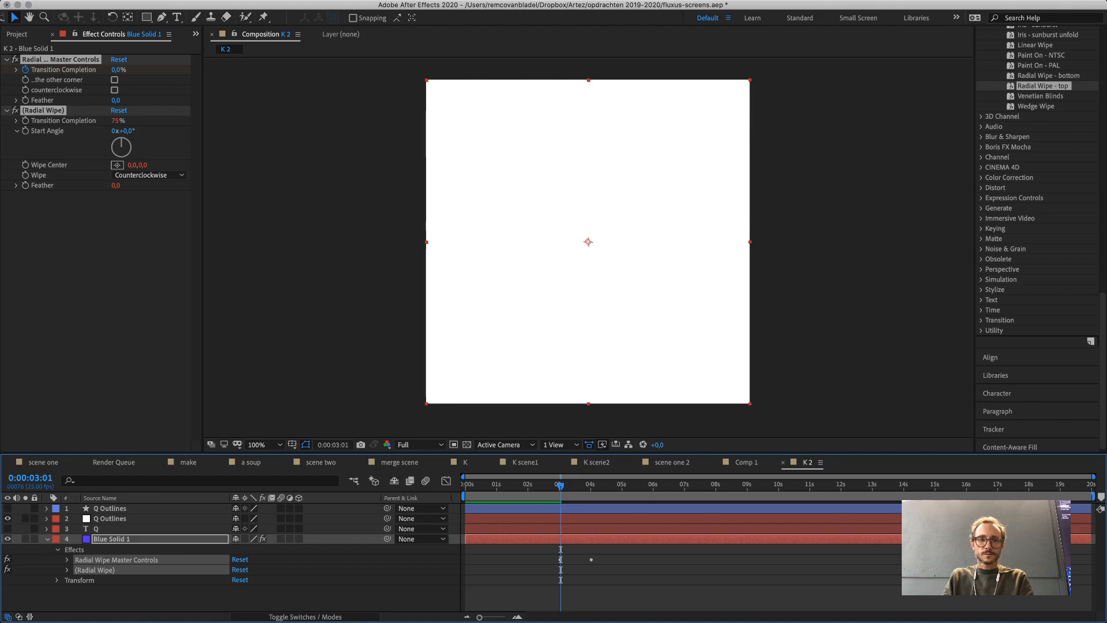
{"action": "left_click", "coordinate": [67, 560]}
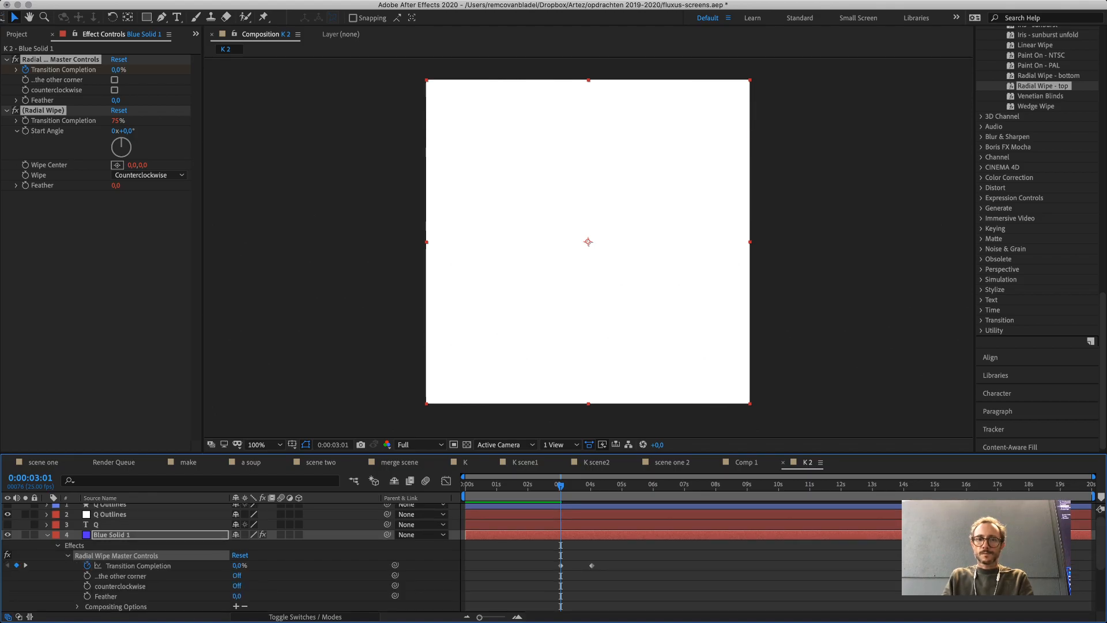
{"action": "key", "text": "space"}
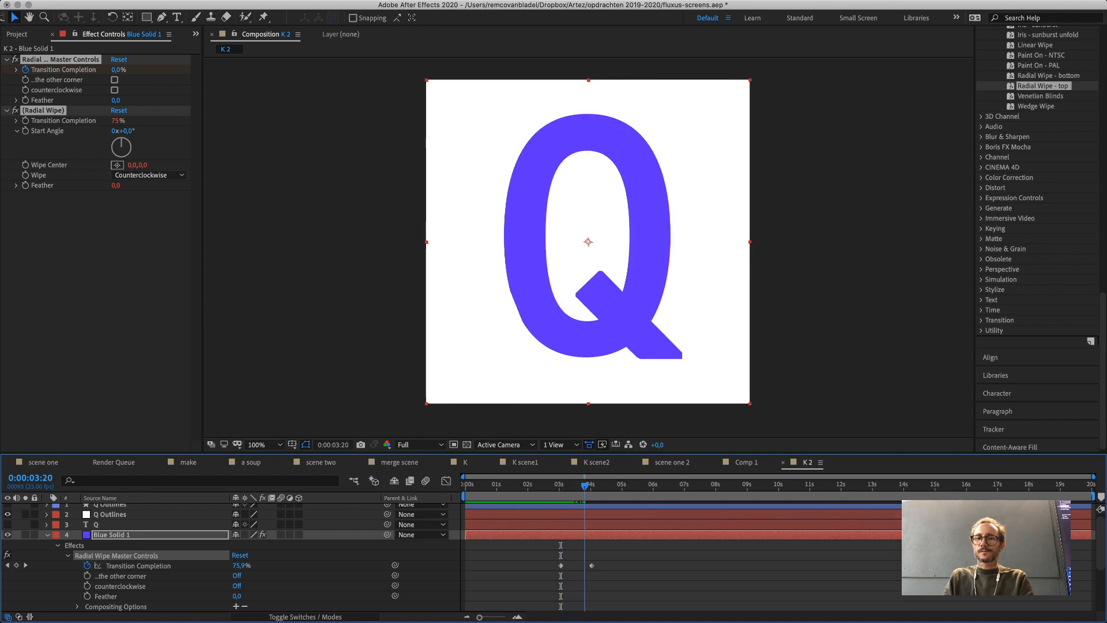
Return to 0:00:03:01 and set Feather in the Radial Wipe Master Controls to 47.
{"action": "left_click_drag", "start_coordinate": [585, 485], "coordinate": [561, 485]}
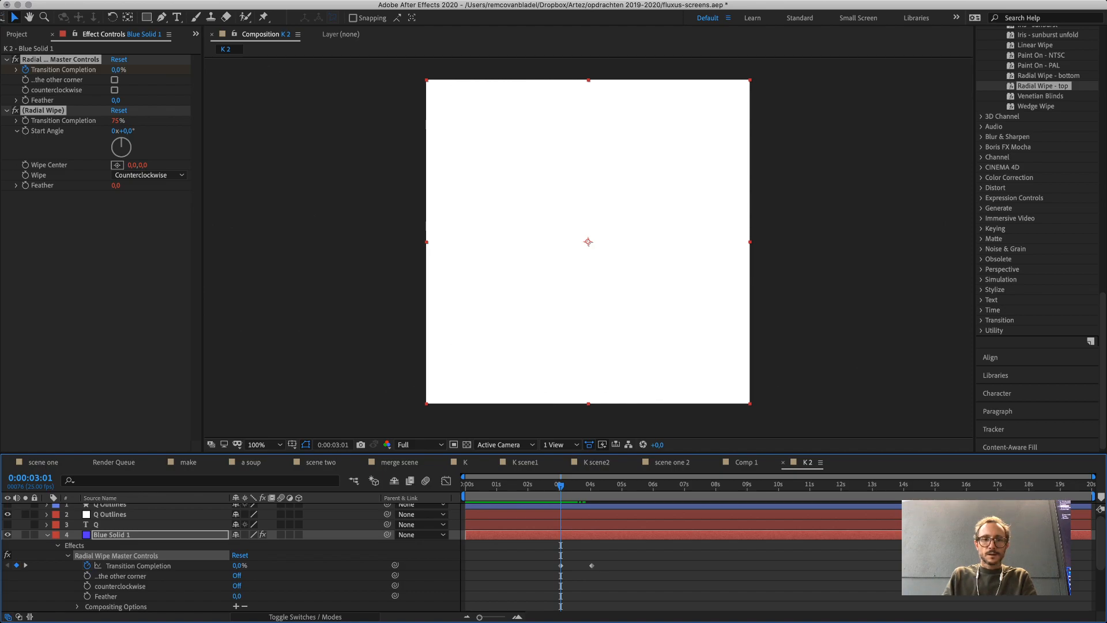
{"action": "left_click_drag", "start_coordinate": [237, 596], "coordinate": [263, 597]}
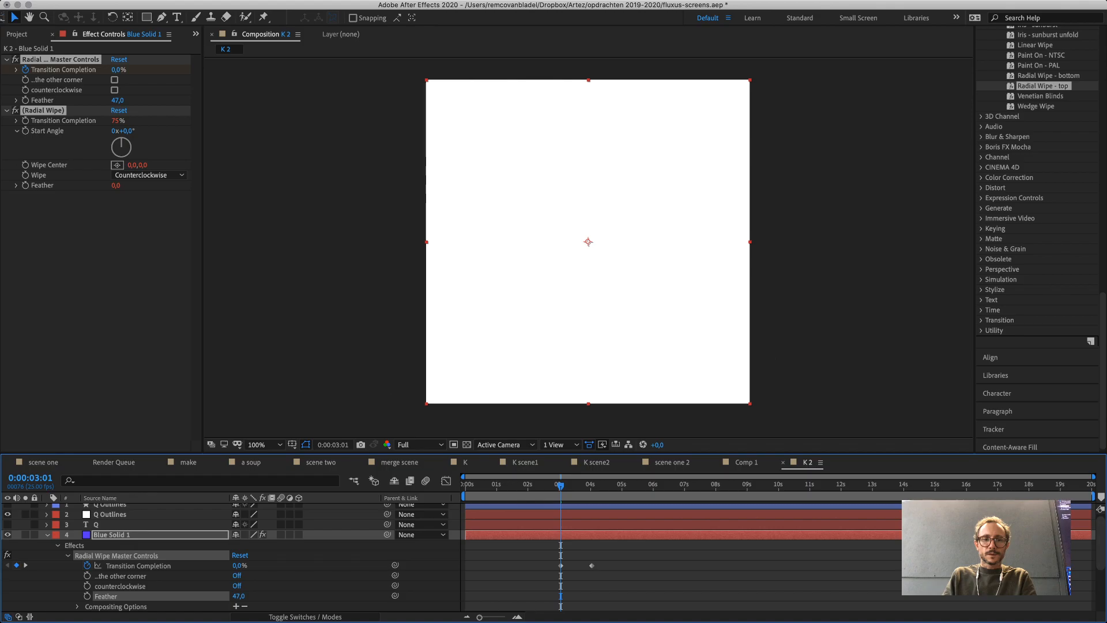
Turn on the other corner and counterclockwise in Blue Solid 1's Radial Wipe Master Controls and preview the wipe.
{"action": "scroll", "coordinate": [237, 576], "scroll_direction": "down", "scroll_amount": 1}
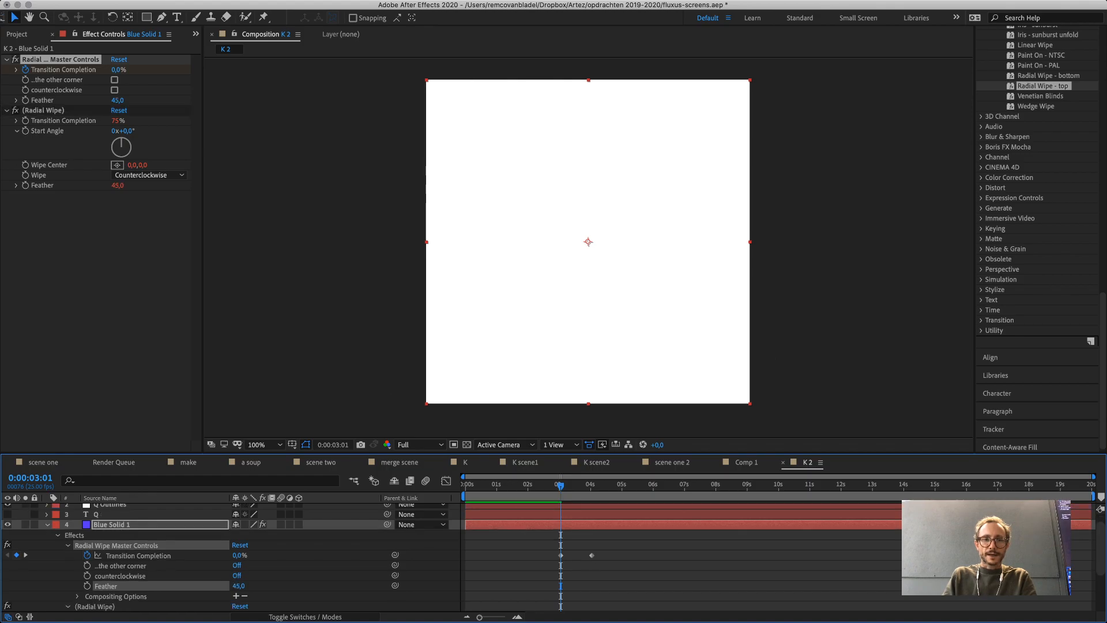
{"action": "left_click", "coordinate": [237, 565]}
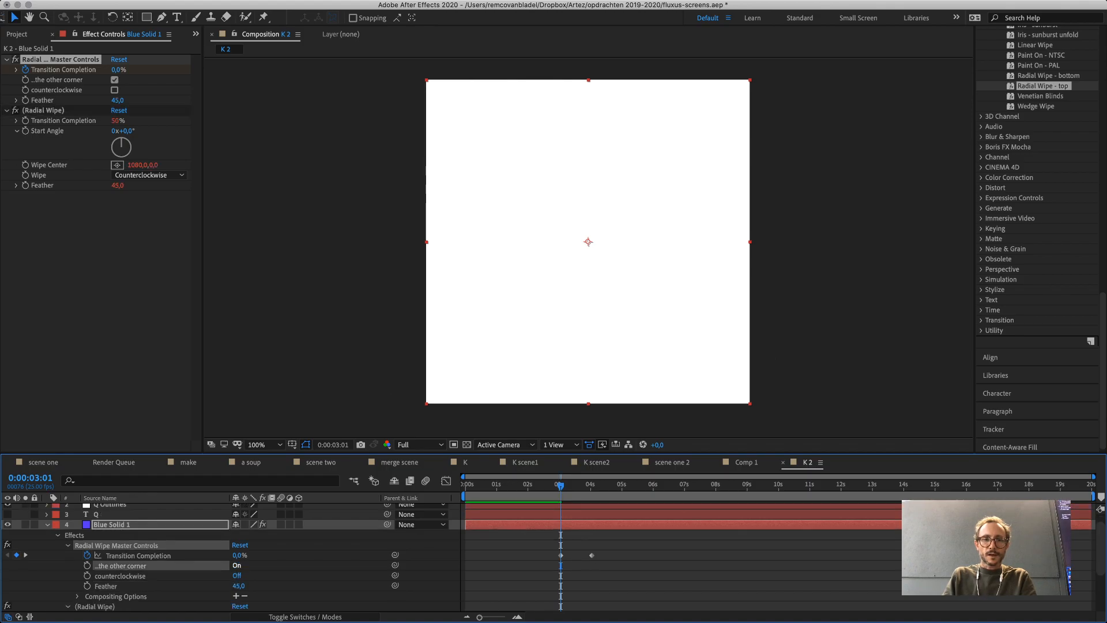
{"action": "left_click", "coordinate": [236, 575]}
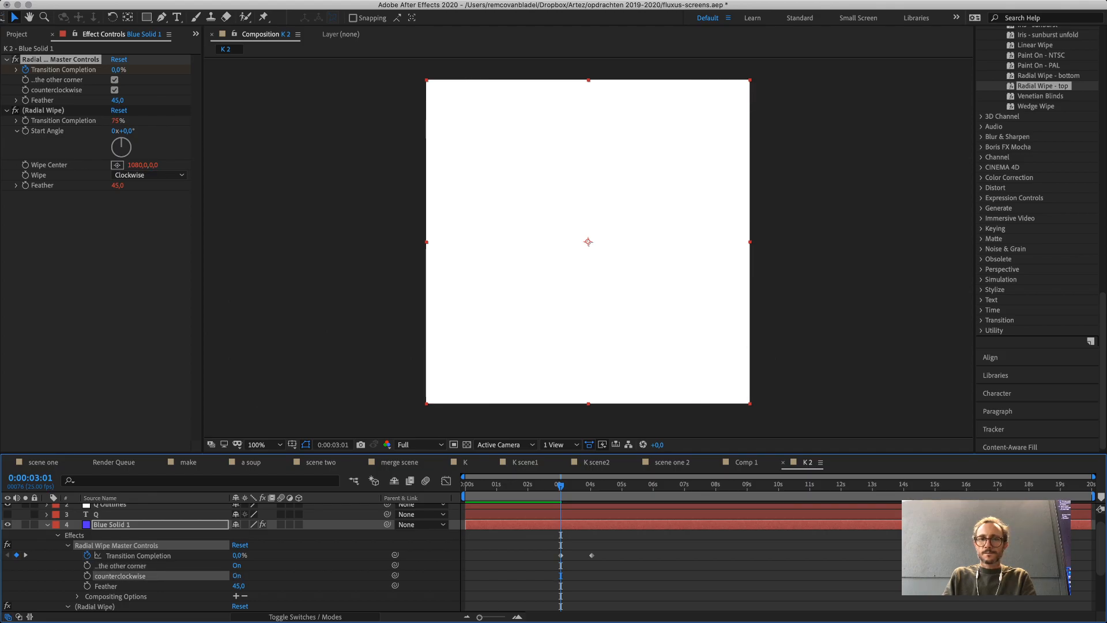
{"action": "key", "text": "space"}
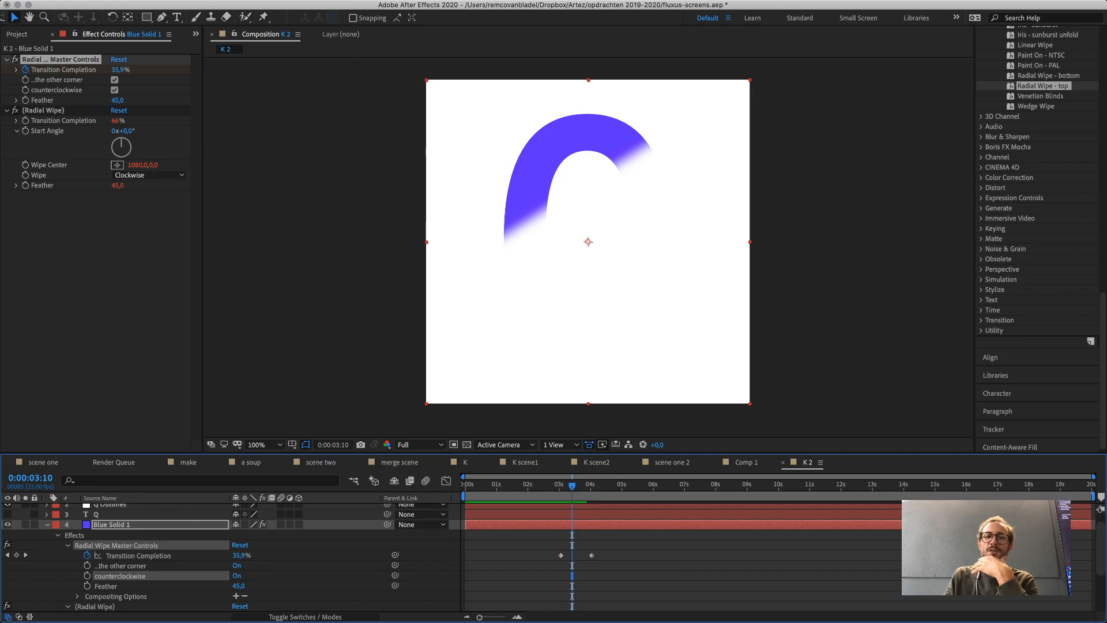
Enlarge the timeline area, try a Wipe Center of 474, 540 for the Radial Wipe, and undo that change.
{"action": "left_click_drag", "start_coordinate": [553, 453], "coordinate": [554, 366]}
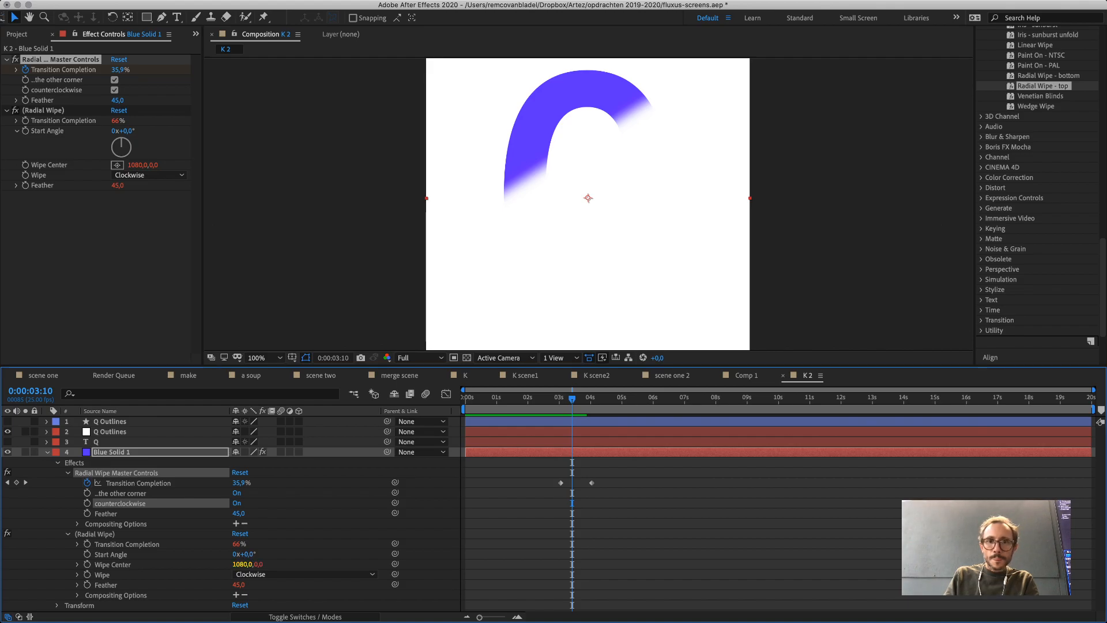
{"action": "left_click_drag", "start_coordinate": [242, 564], "coordinate": [217, 565]}
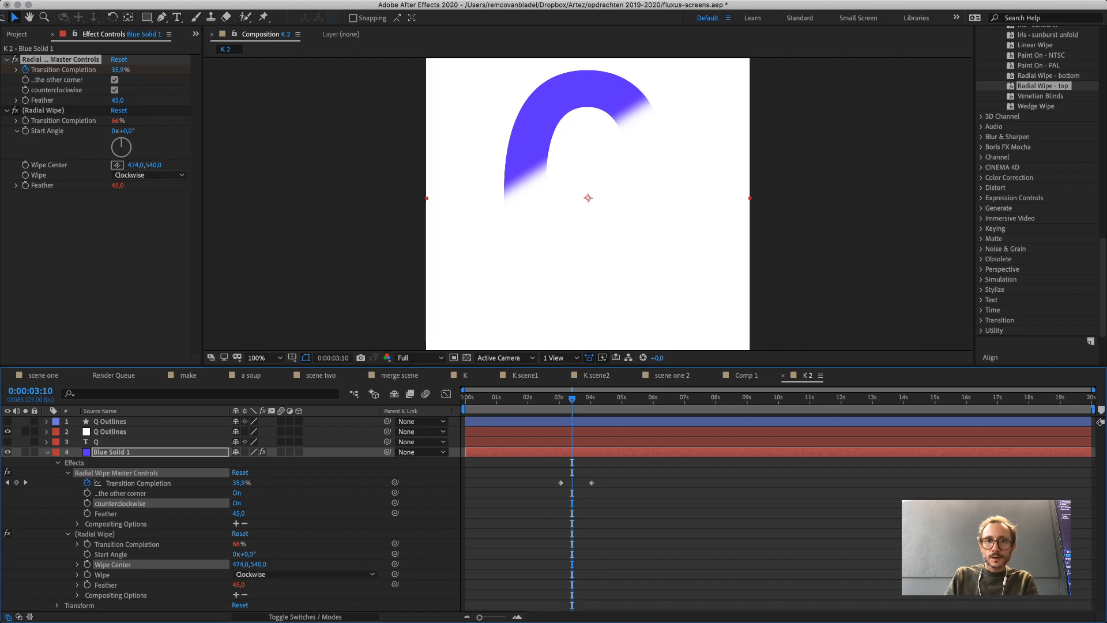
{"action": "key", "text": "super+z"}
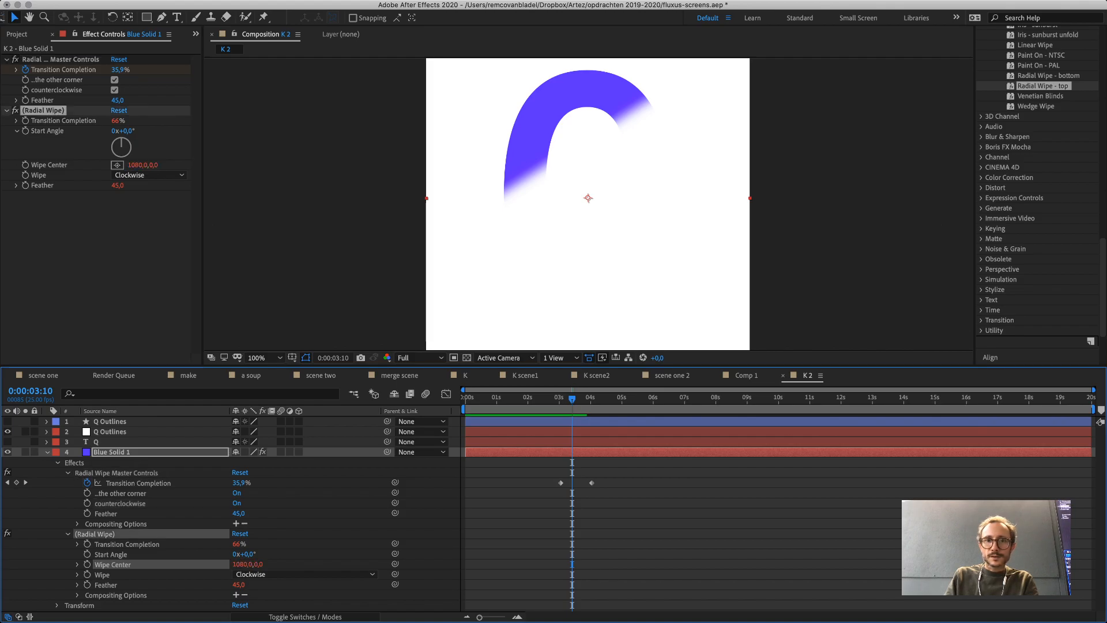
At 0:00:03:12, turn off the other corner and counterclockwise, then try Start Angle -1° and Wipe Center 446, 425.
{"action": "mouse_move", "coordinate": [573, 399]}
{"action": "left_mouse_down"}
{"action": "mouse_move", "coordinate": [561, 399]}
{"action": "mouse_move", "coordinate": [575, 399]}
{"action": "left_mouse_up"}
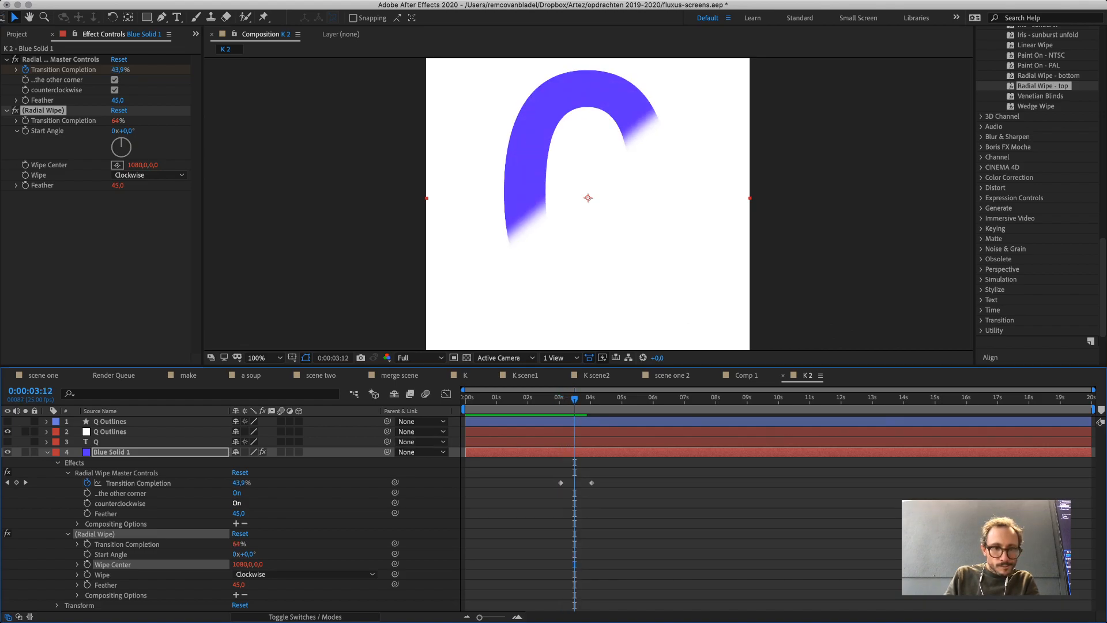
{"action": "left_click", "coordinate": [236, 493]}
{"action": "left_click", "coordinate": [236, 503]}
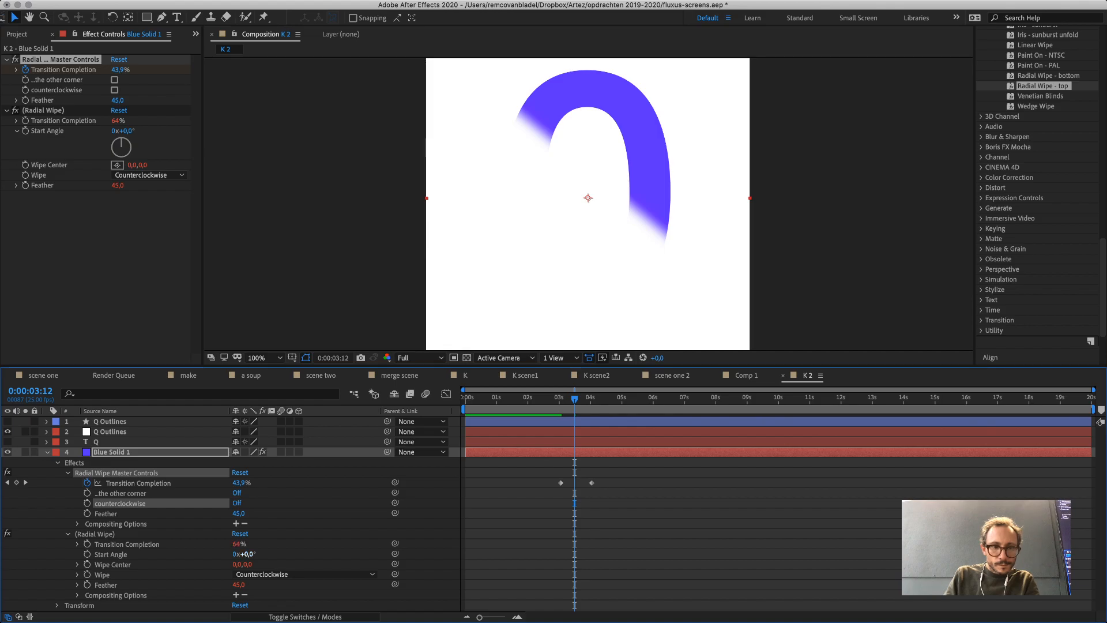
{"action": "mouse_move", "coordinate": [247, 555]}
{"action": "left_mouse_down"}
{"action": "mouse_move", "coordinate": [265, 554]}
{"action": "mouse_move", "coordinate": [228, 554]}
{"action": "mouse_move", "coordinate": [252, 564]}
{"action": "left_mouse_up"}
{"action": "left_click", "coordinate": [78, 565]}
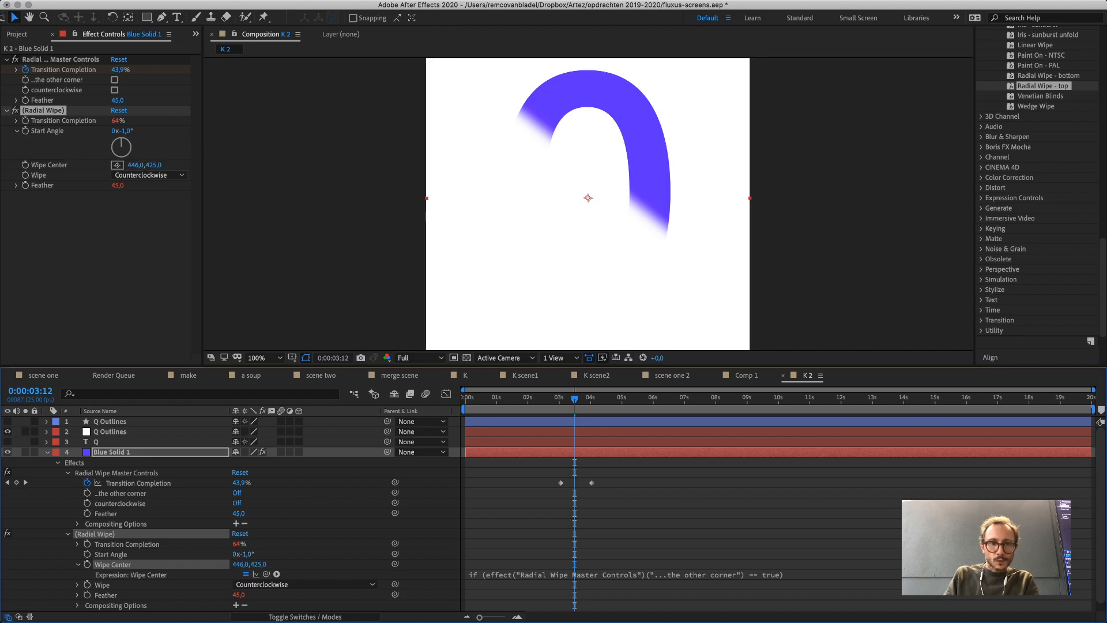
Collapse Radial Wipe Master Controls and Radial Wipe on Blue Solid 1 and delete both effects.
{"action": "left_click", "coordinate": [60, 473]}
{"action": "left_click", "coordinate": [68, 473]}
{"action": "left_click", "coordinate": [68, 483]}
{"action": "left_click", "coordinate": [67, 483]}
{"action": "left_click", "coordinate": [68, 483]}
{"action": "left_click", "coordinate": [116, 473]}
{"action": "left_click", "coordinate": [95, 483], "text": "shift"}
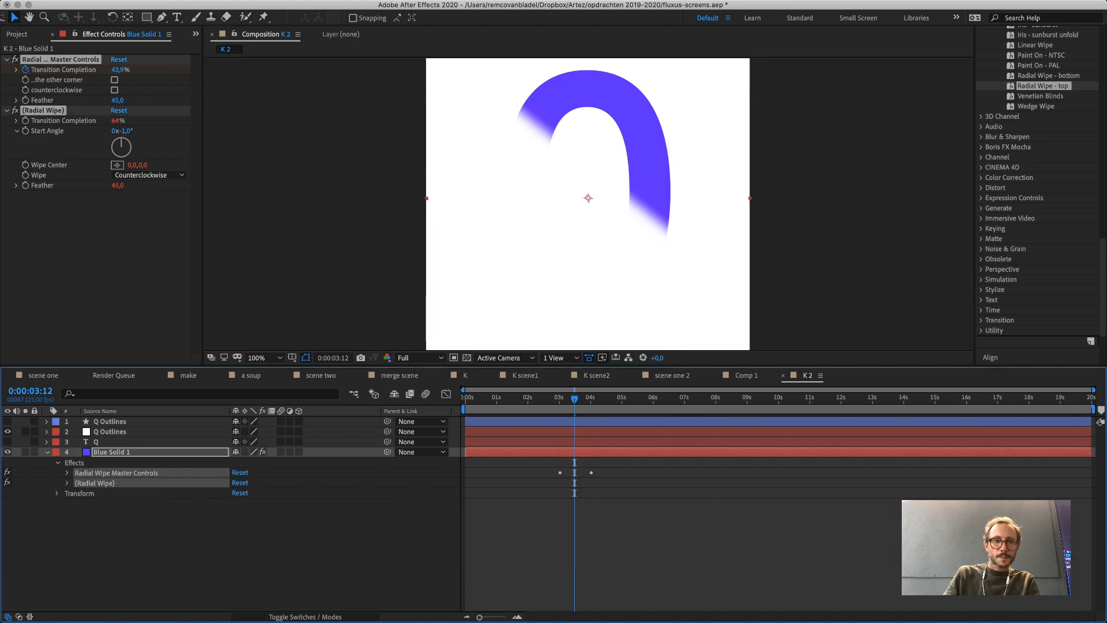
{"action": "key", "text": "Delete"}
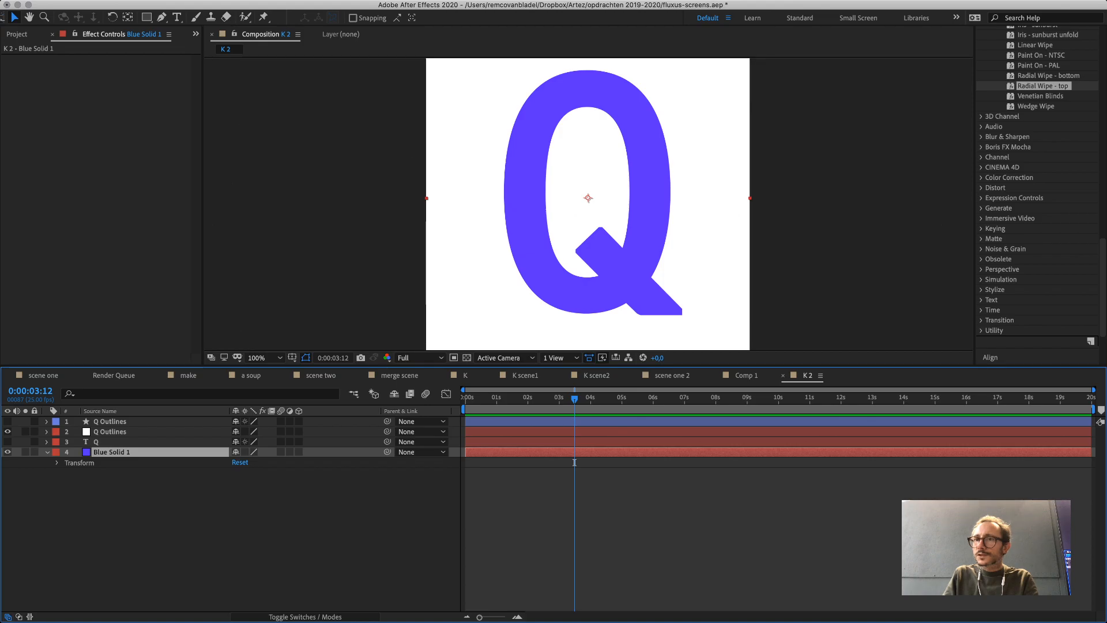
Apply the Radial Wipe - bottom preset to Blue Solid 1 at 0:00:03:12, scrub to 0:00:03:20 and expand its effect properties.
{"action": "scroll", "coordinate": [1038, 196], "scroll_direction": "up", "scroll_amount": 3}
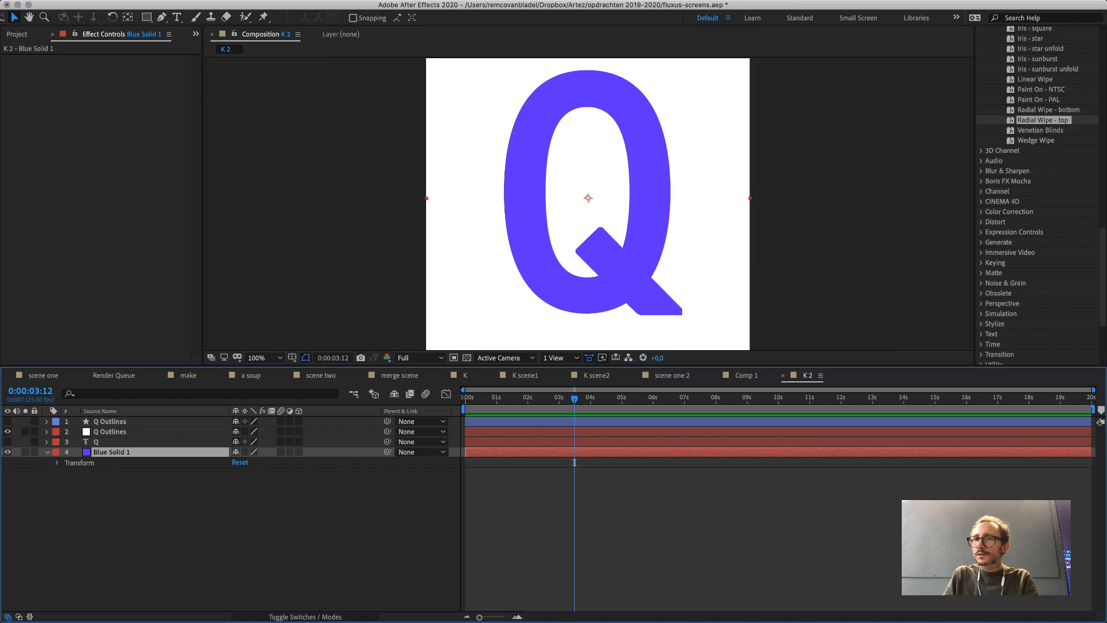
{"action": "left_click", "coordinate": [1049, 109]}
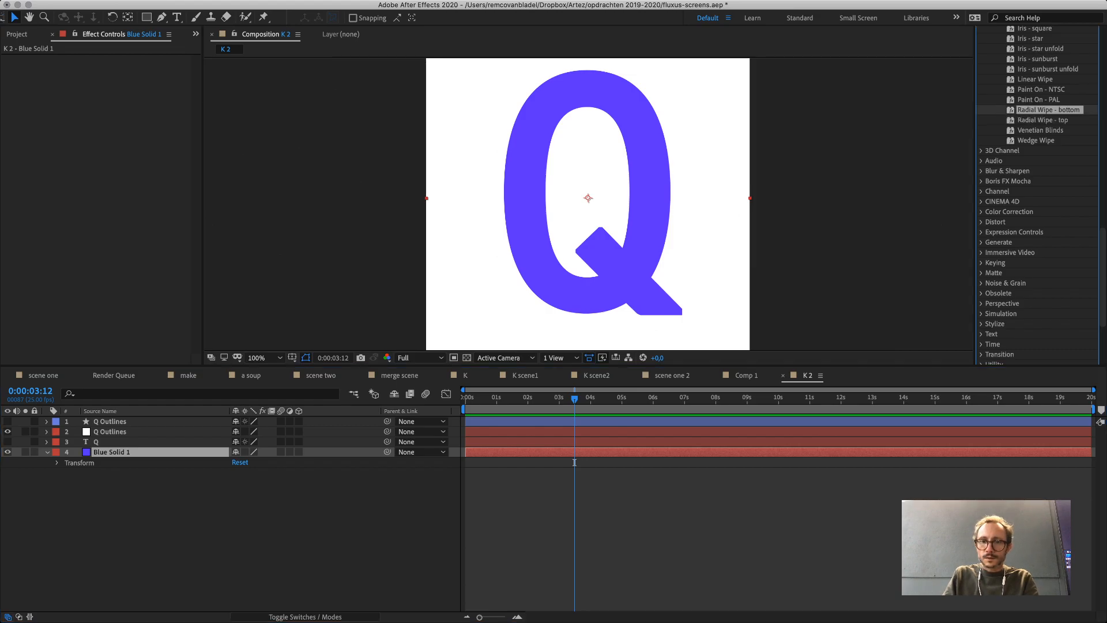
{"action": "left_click_drag", "start_coordinate": [1048, 109], "coordinate": [132, 452]}
{"action": "left_click_drag", "start_coordinate": [574, 398], "coordinate": [585, 398]}
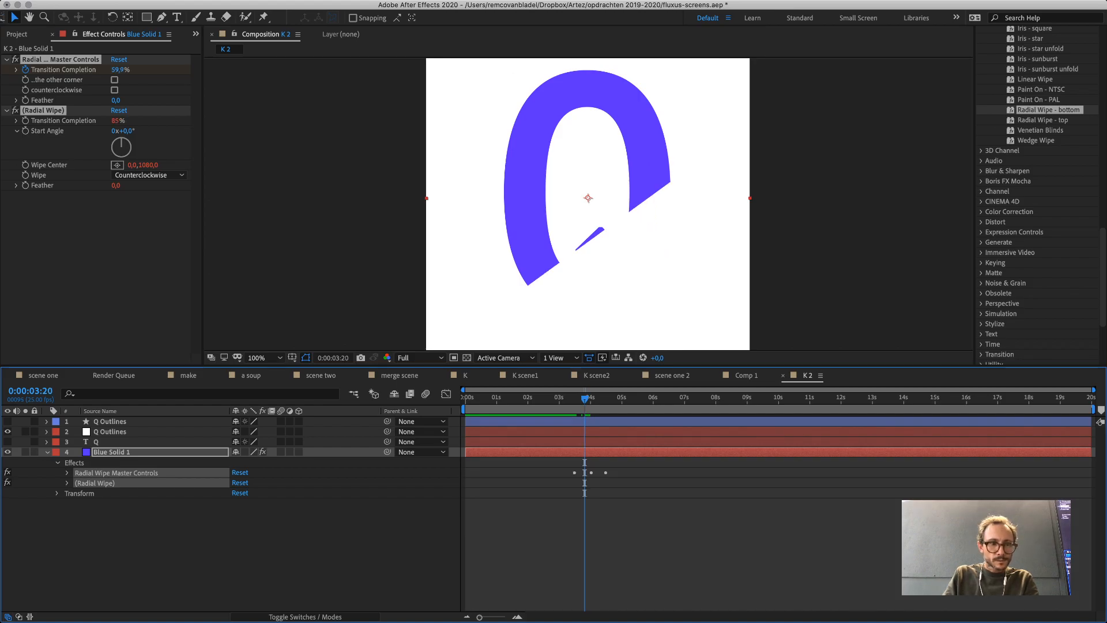
{"action": "left_click", "coordinate": [67, 483]}
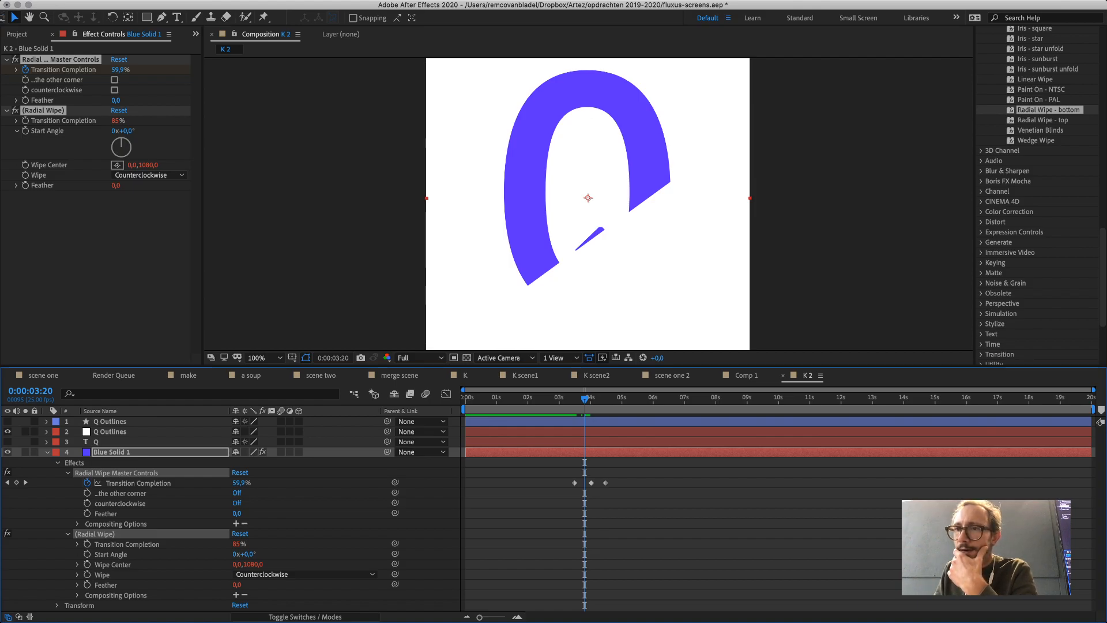
Browse the Transitions - Wipes presets and delete the Radial Wipe - bottom effects from Blue Solid 1.
{"action": "scroll", "coordinate": [1039, 196], "scroll_direction": "up", "scroll_amount": 10}
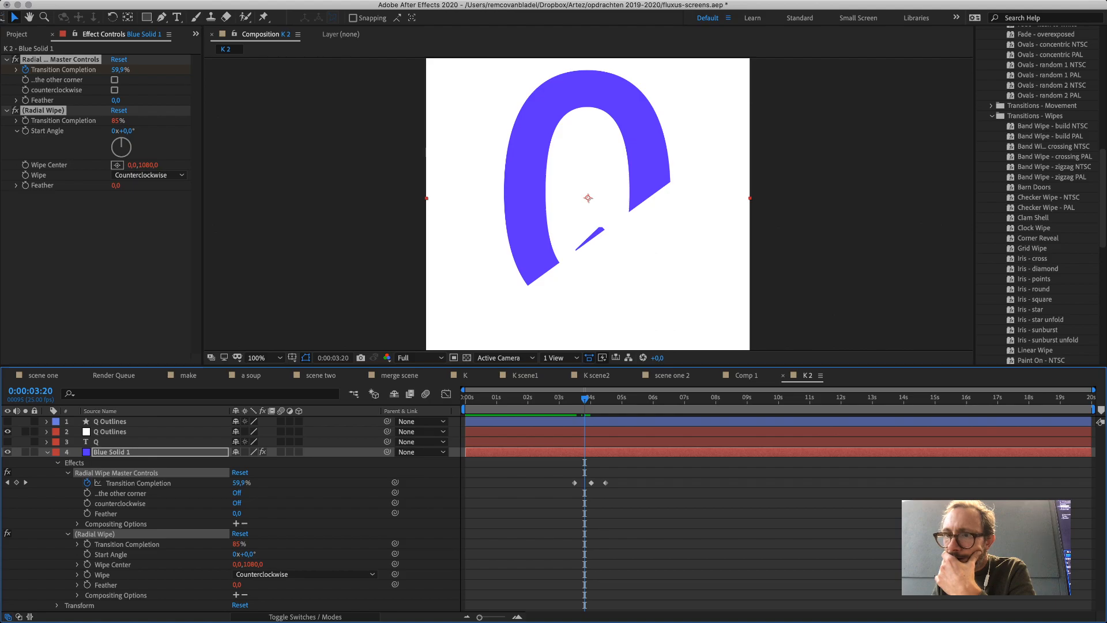
{"action": "scroll", "coordinate": [1038, 196], "scroll_direction": "down", "scroll_amount": 1}
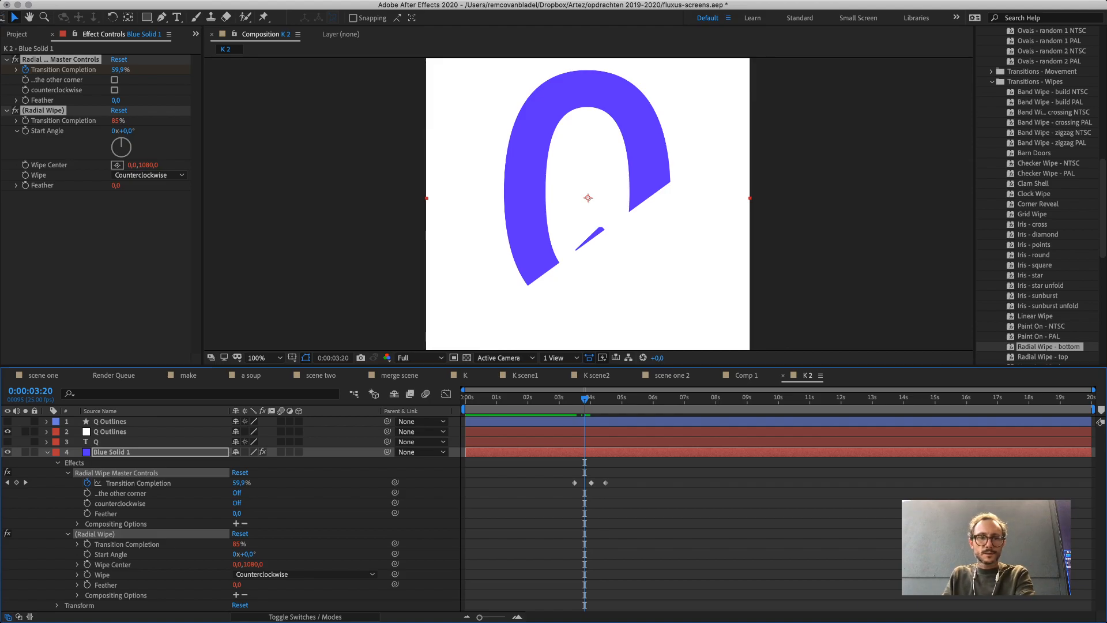
{"action": "key", "text": "Delete"}
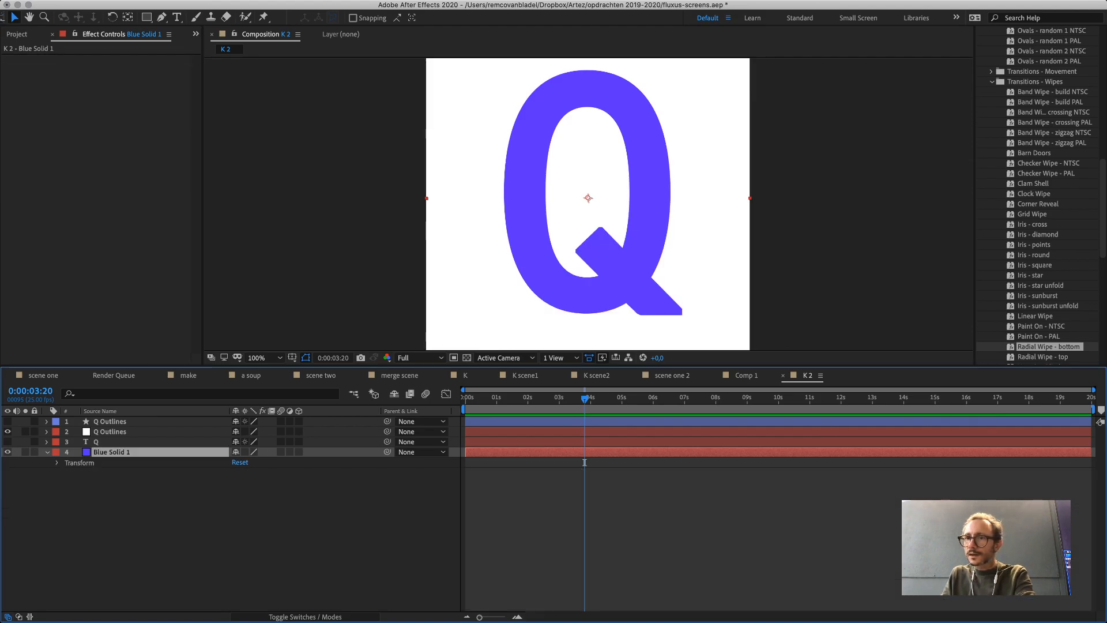
Apply the Clock Wipe preset to Blue Solid 1 at 0:00:03:20, preview it and set its Radial Wipe Feather to 26.
{"action": "left_click_drag", "start_coordinate": [1034, 194], "coordinate": [155, 452]}
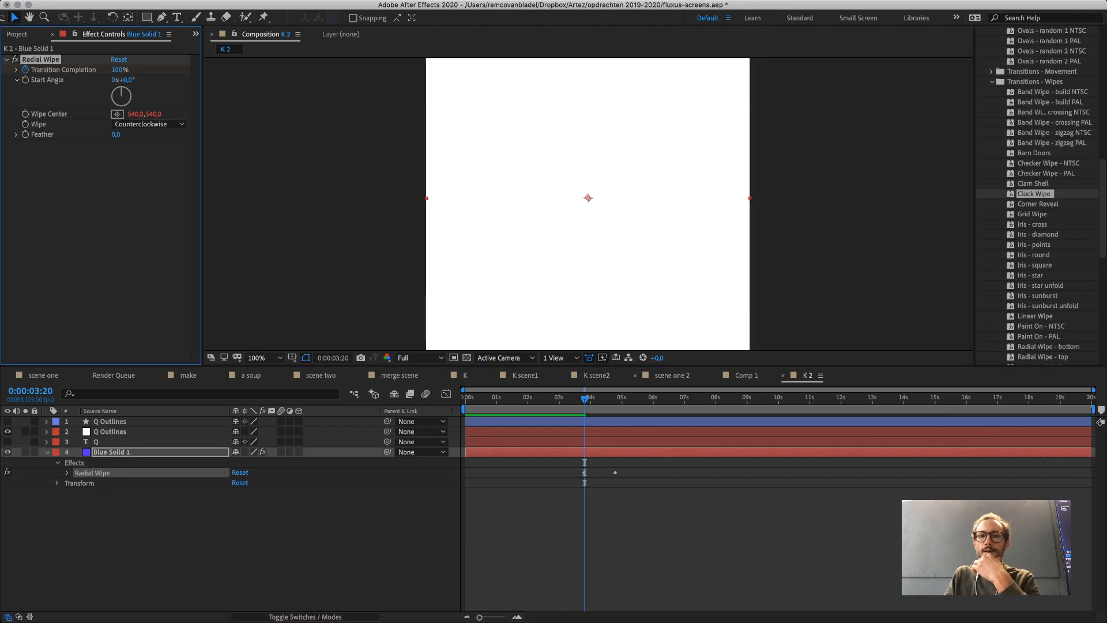
{"action": "key", "text": "space"}
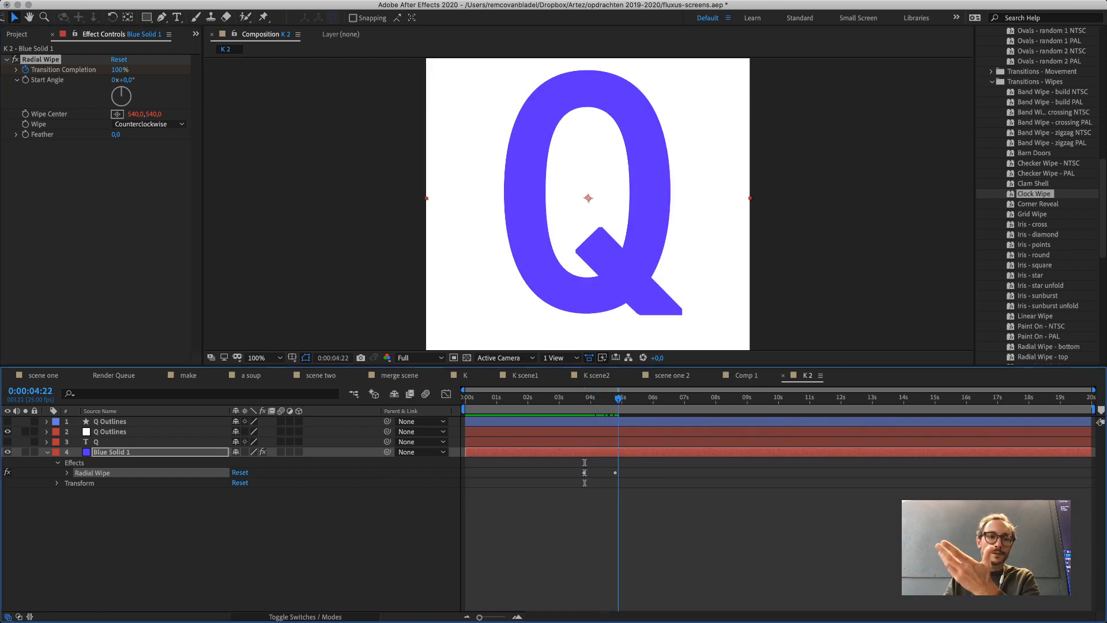
{"action": "left_click", "coordinate": [67, 473]}
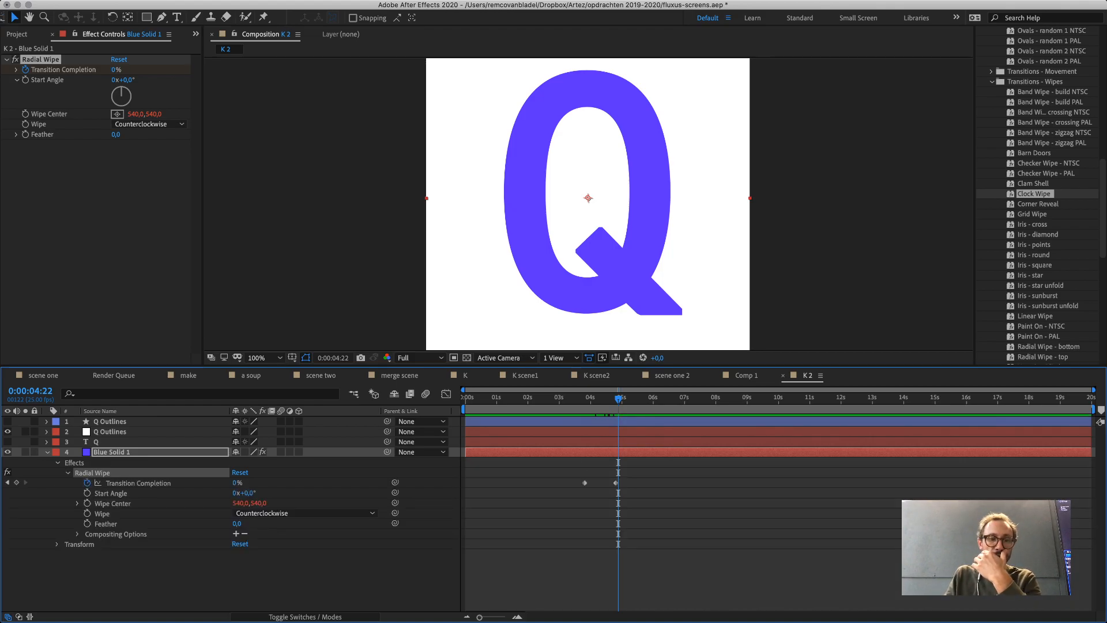
{"action": "left_click_drag", "start_coordinate": [236, 523], "coordinate": [251, 524]}
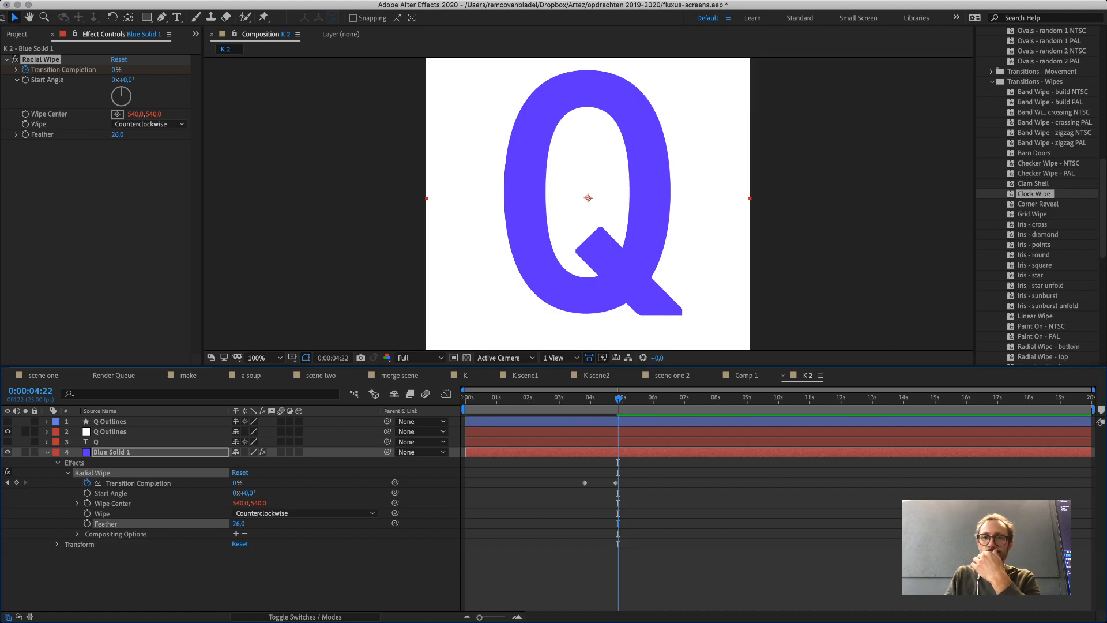
Preview the feathered clock wipe from before its first keyframe in a maximized composition view, then restore the layout.
{"action": "left_click_drag", "start_coordinate": [618, 398], "coordinate": [576, 398]}
{"action": "key", "text": "grave"}
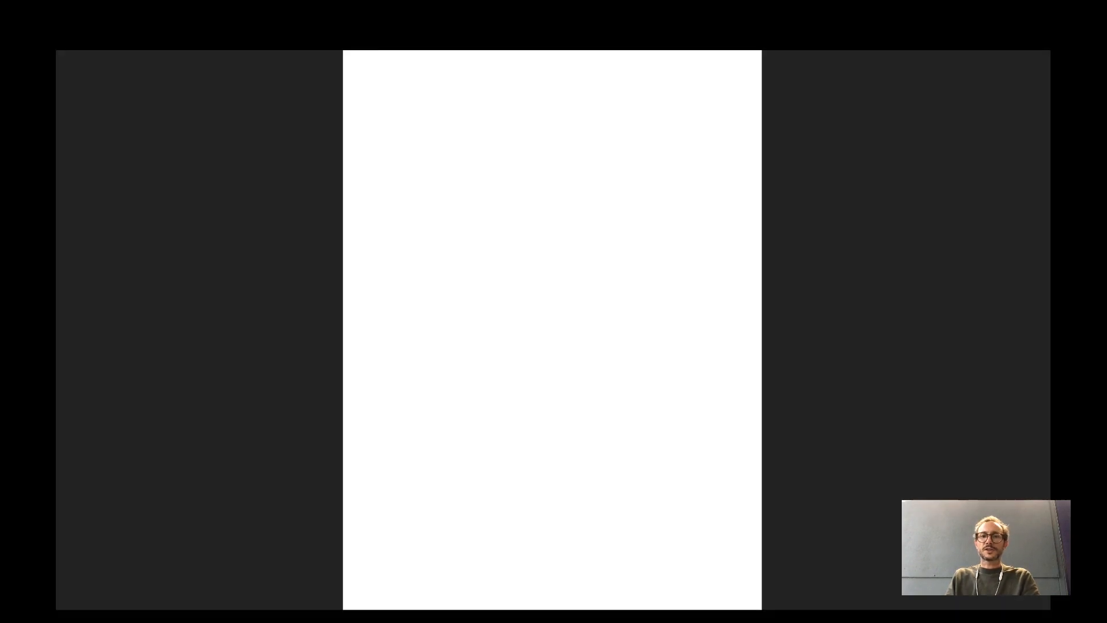
{"action": "key", "text": "space"}
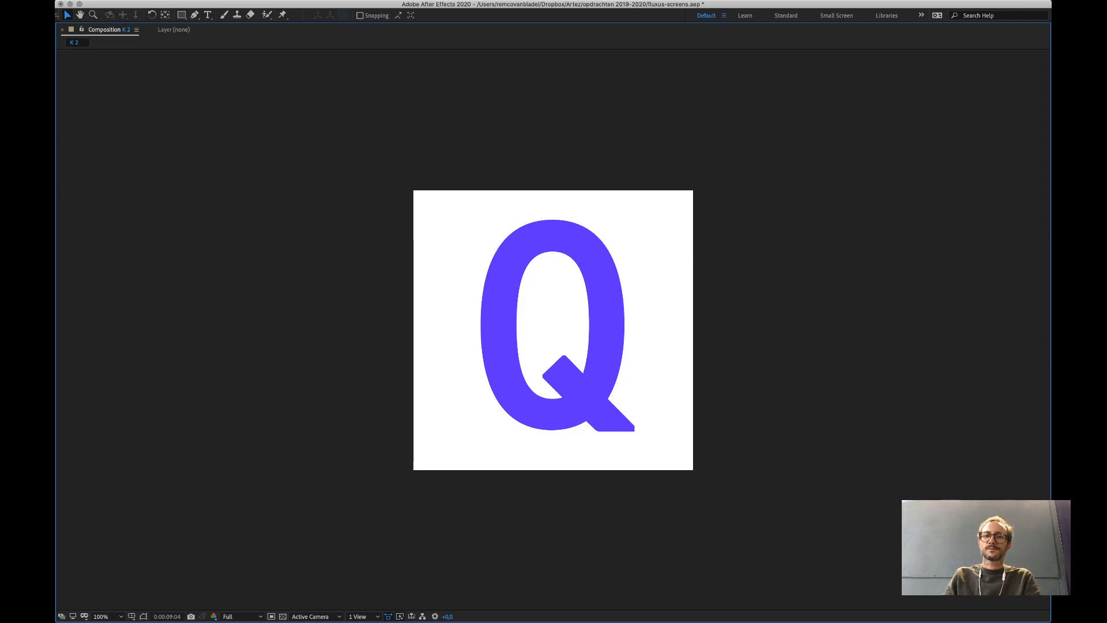
{"action": "key", "text": "grave"}
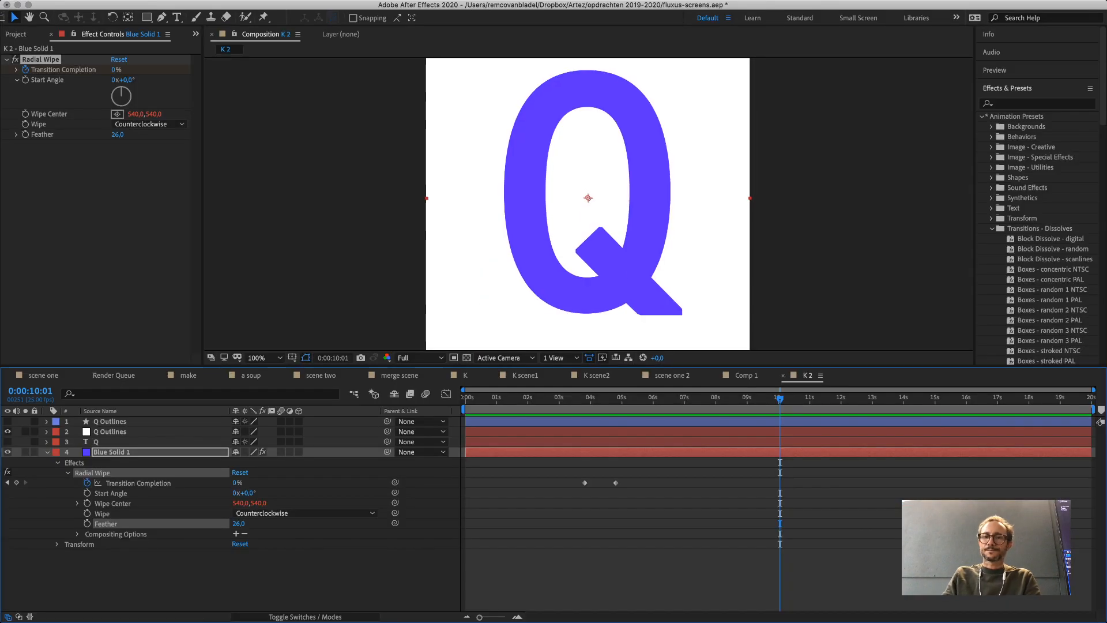
{"action": "key", "text": "space"}
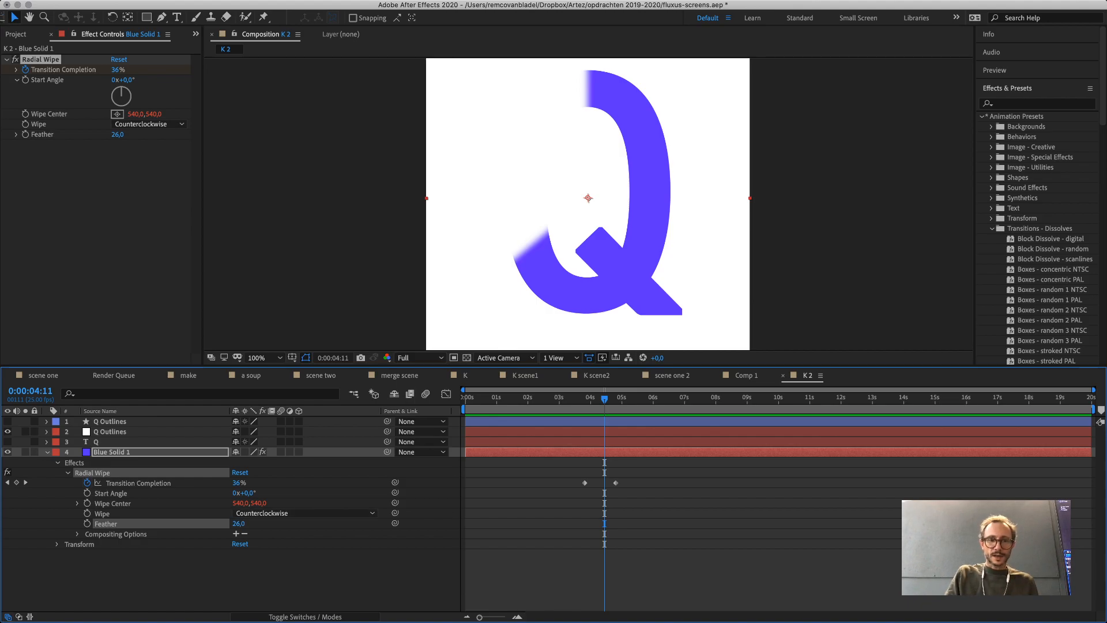
Expand the Radial Wipe's Compositing Options, scrub the wipe to 0:00:04:16 and delete the effect from Blue Solid 1.
{"action": "left_click", "coordinate": [77, 534]}
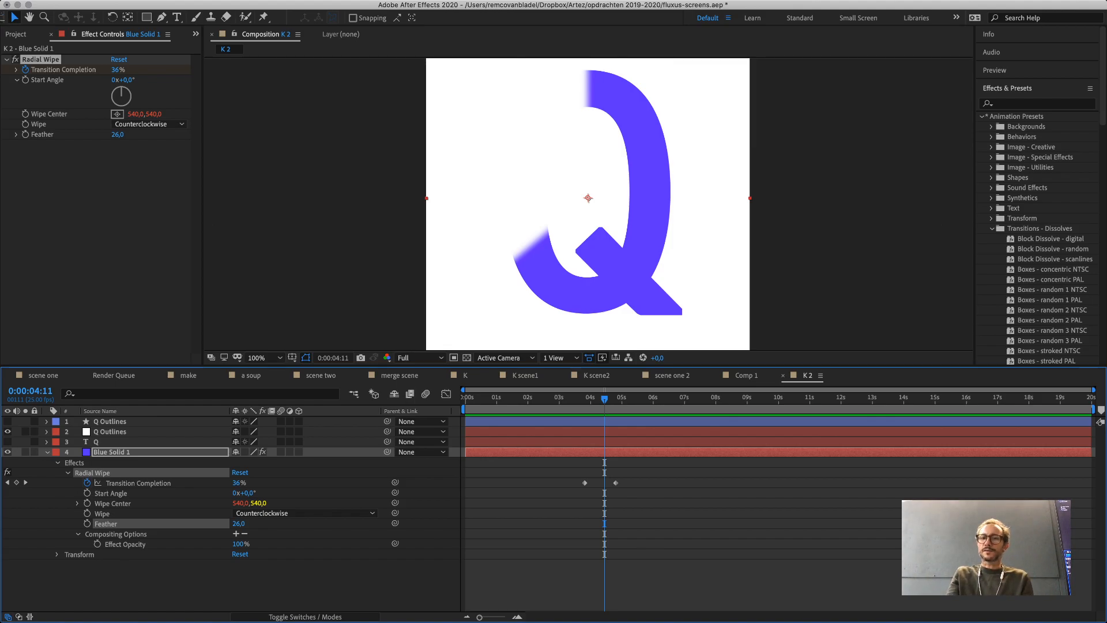
{"action": "left_click_drag", "start_coordinate": [586, 398], "coordinate": [611, 398]}
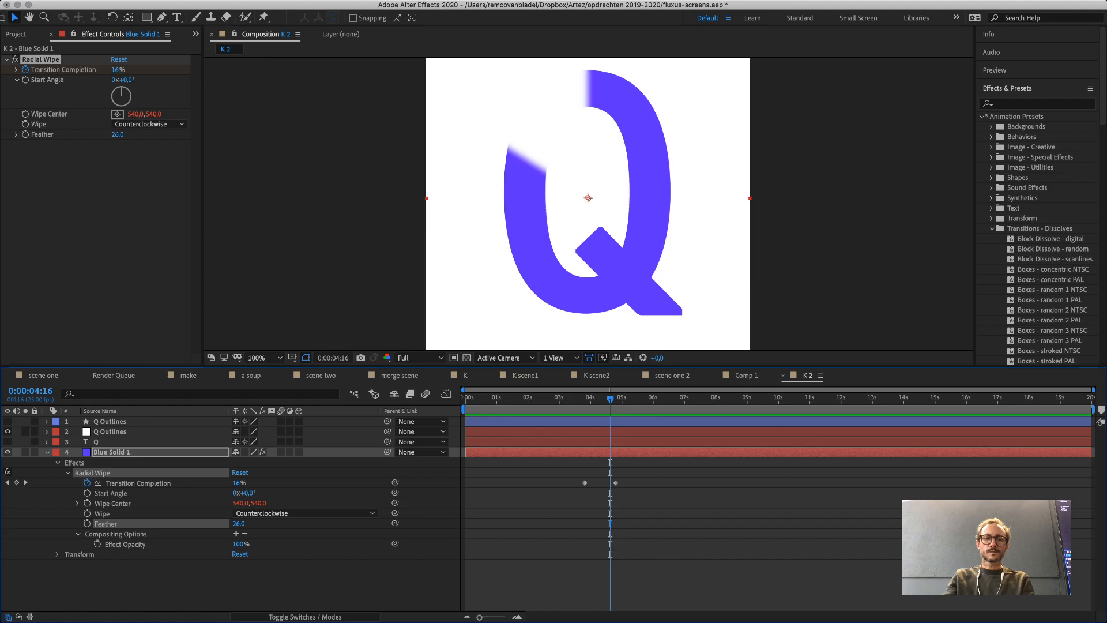
{"action": "key", "text": "Delete"}
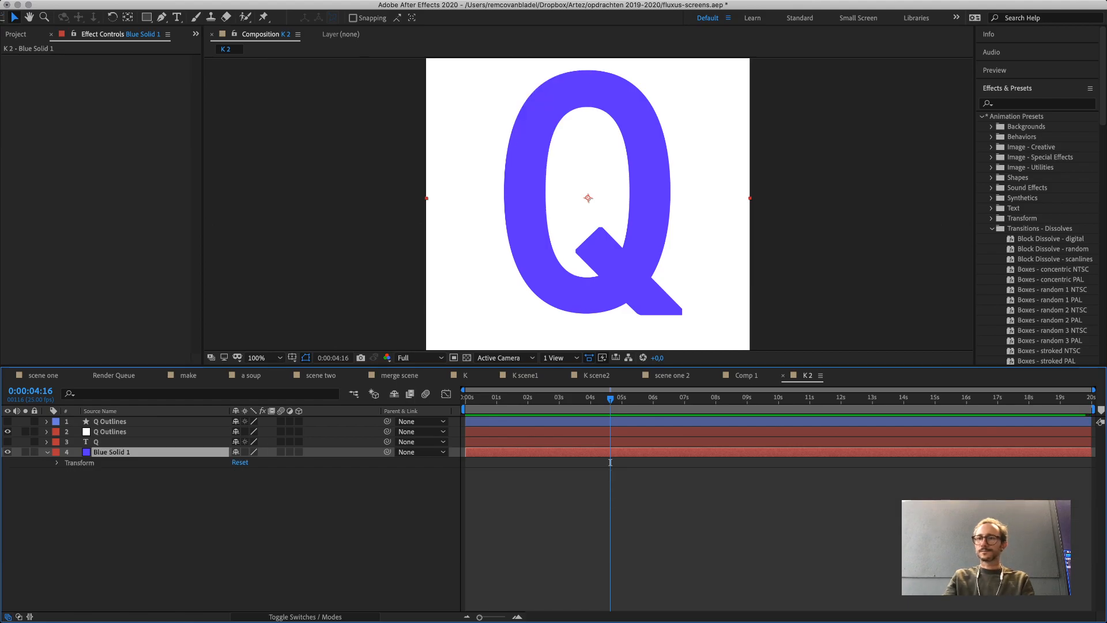
Collapse the Transitions - Dissolves presets, expand the Text presets and try to apply Wipe In To Center to Blue Solid 1.
{"action": "scroll", "coordinate": [1038, 231], "scroll_direction": "down", "scroll_amount": 10}
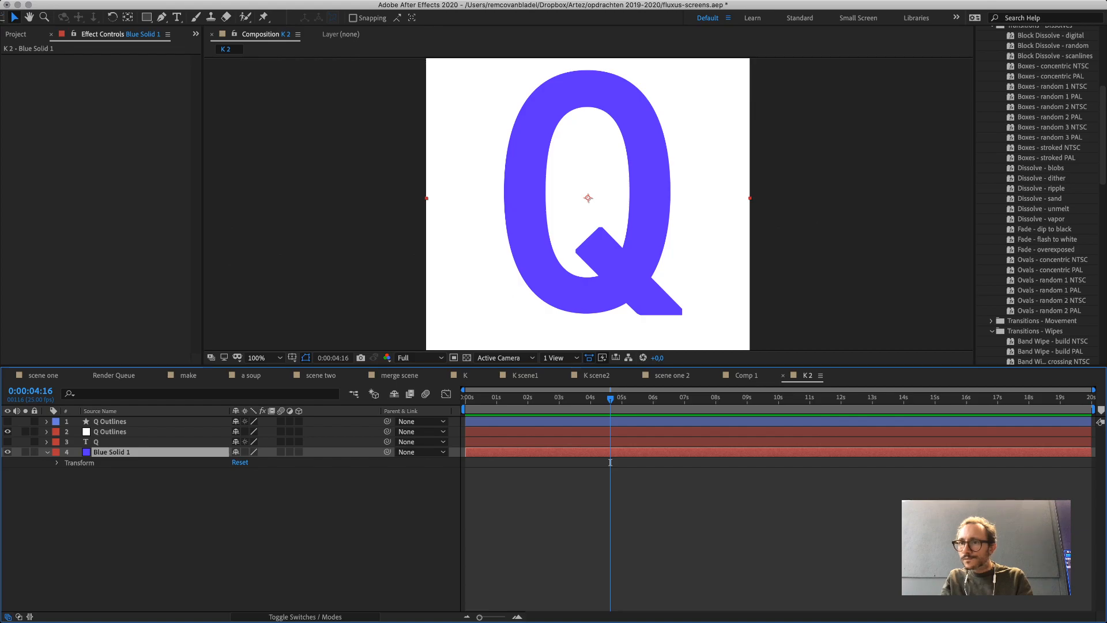
{"action": "scroll", "coordinate": [1038, 230], "scroll_direction": "up", "scroll_amount": 10}
{"action": "left_click", "coordinate": [992, 228]}
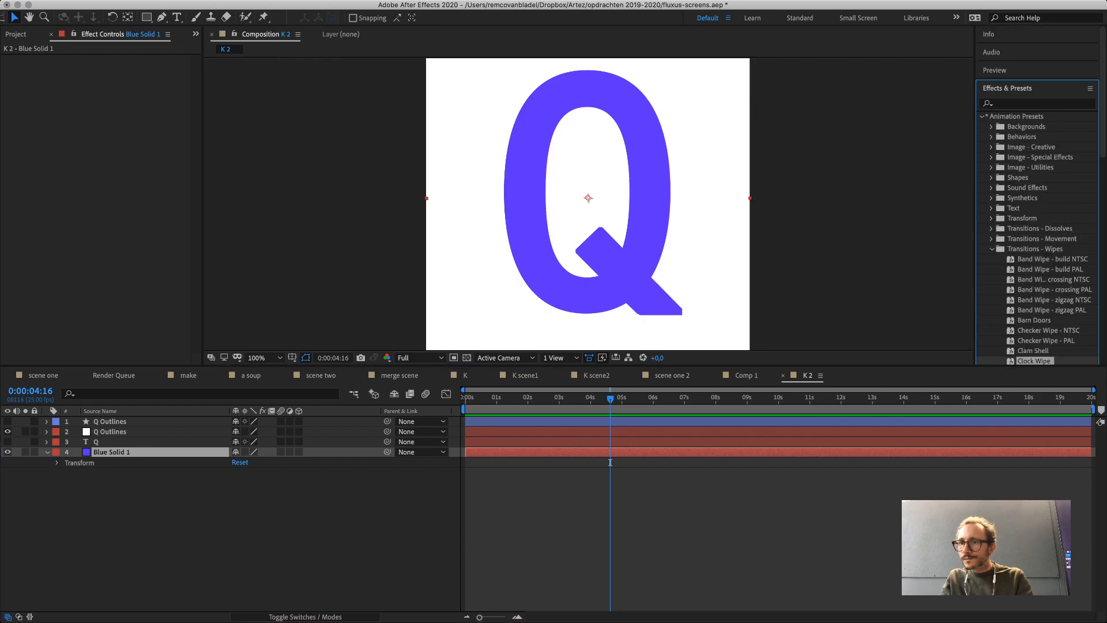
{"action": "left_click", "coordinate": [991, 208]}
{"action": "scroll", "coordinate": [1038, 231], "scroll_direction": "down", "scroll_amount": 10}
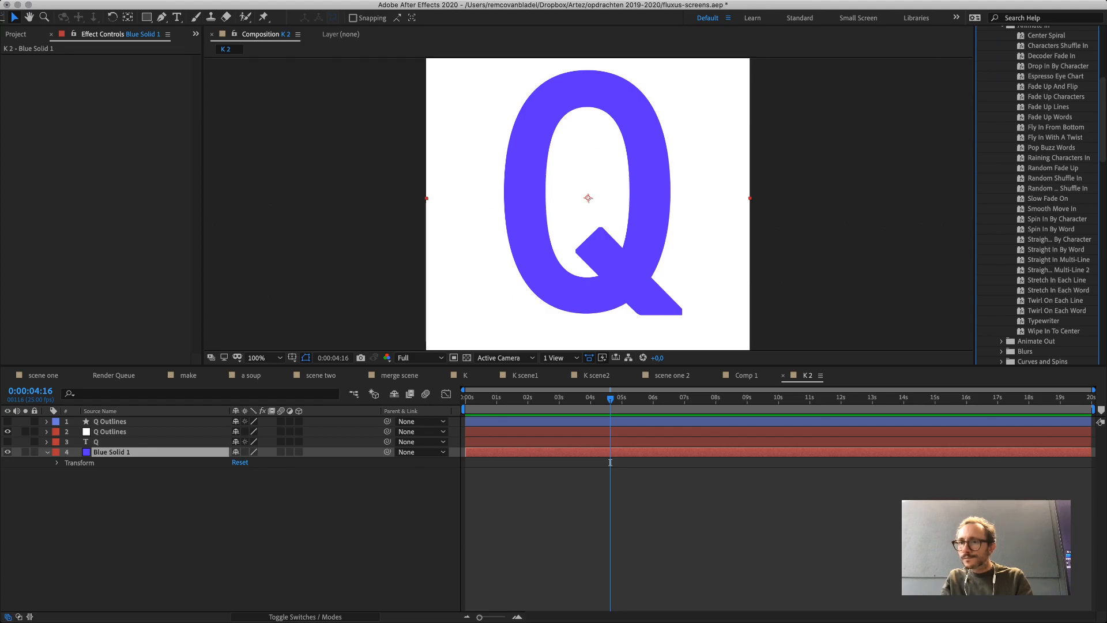
{"action": "left_click_drag", "start_coordinate": [1055, 331], "coordinate": [692, 452]}
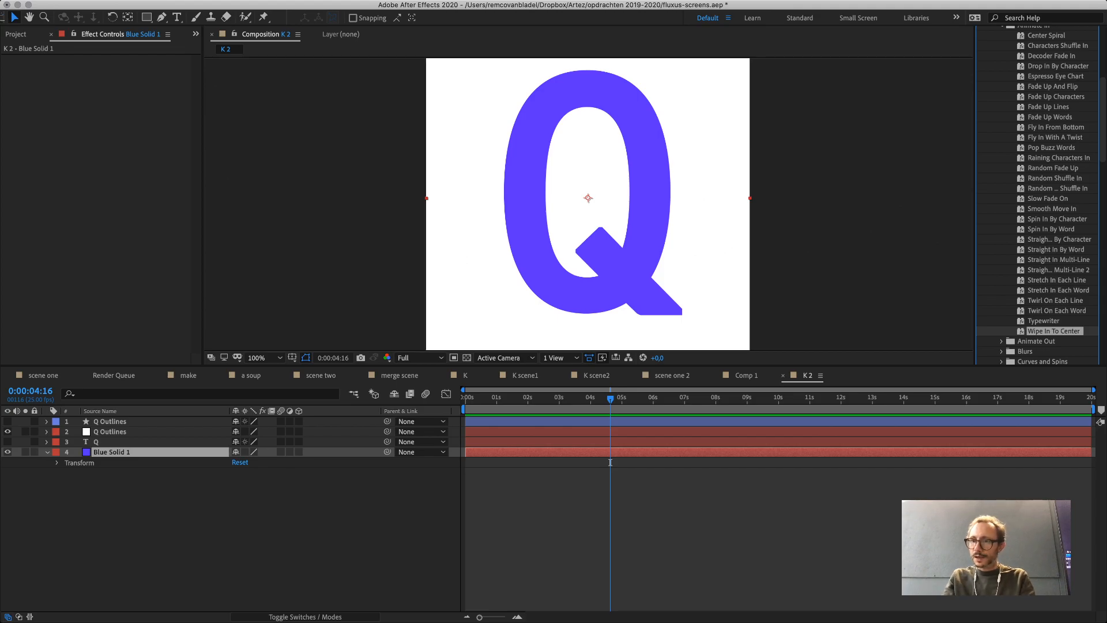
Hide Blue Solid 1 and show the Q text layer.
{"action": "left_click", "coordinate": [7, 452]}
{"action": "left_click", "coordinate": [7, 442]}
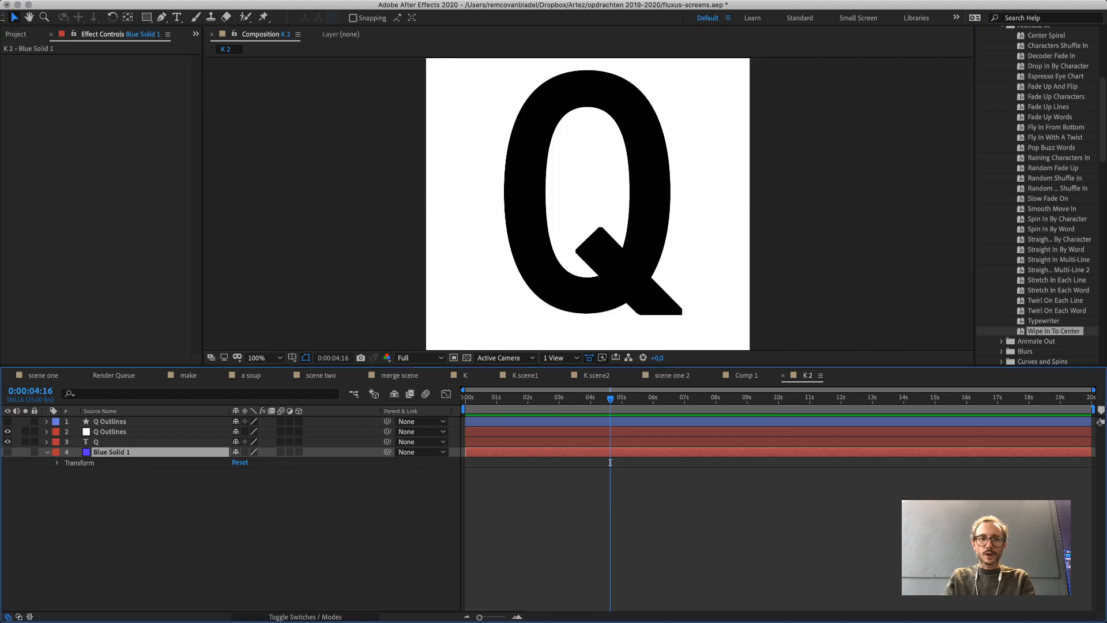
Try the Wipe In To Center text preset on the Q text layer, expand the layer and scrub to 0:00:05:00.
{"action": "key", "text": "super+Up"}
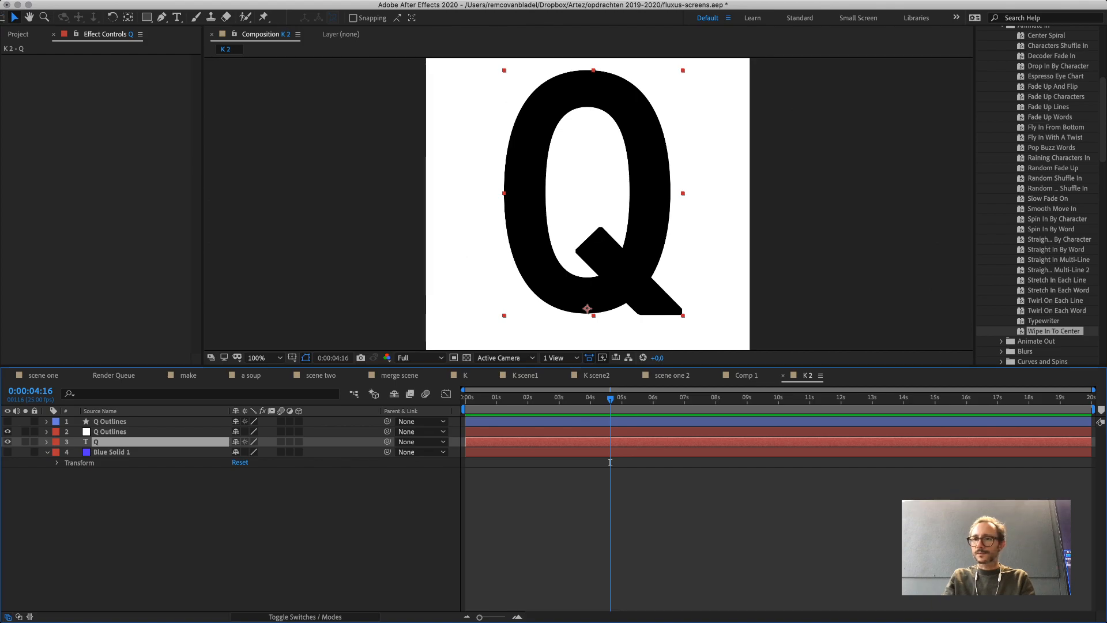
{"action": "left_click_drag", "start_coordinate": [1054, 331], "coordinate": [161, 442]}
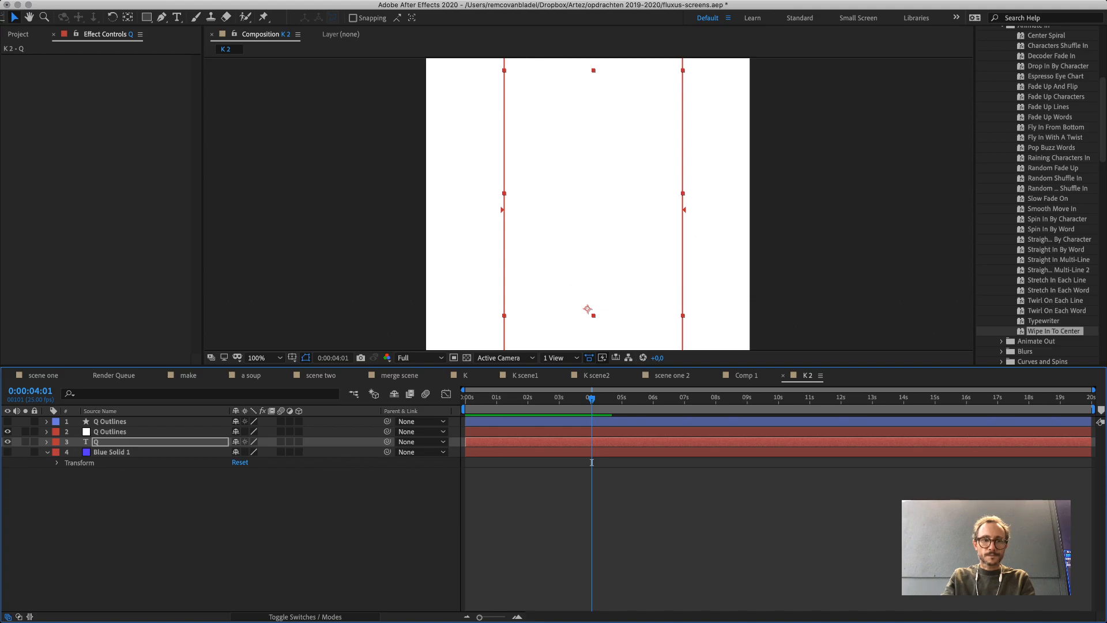
{"action": "left_click", "coordinate": [47, 442]}
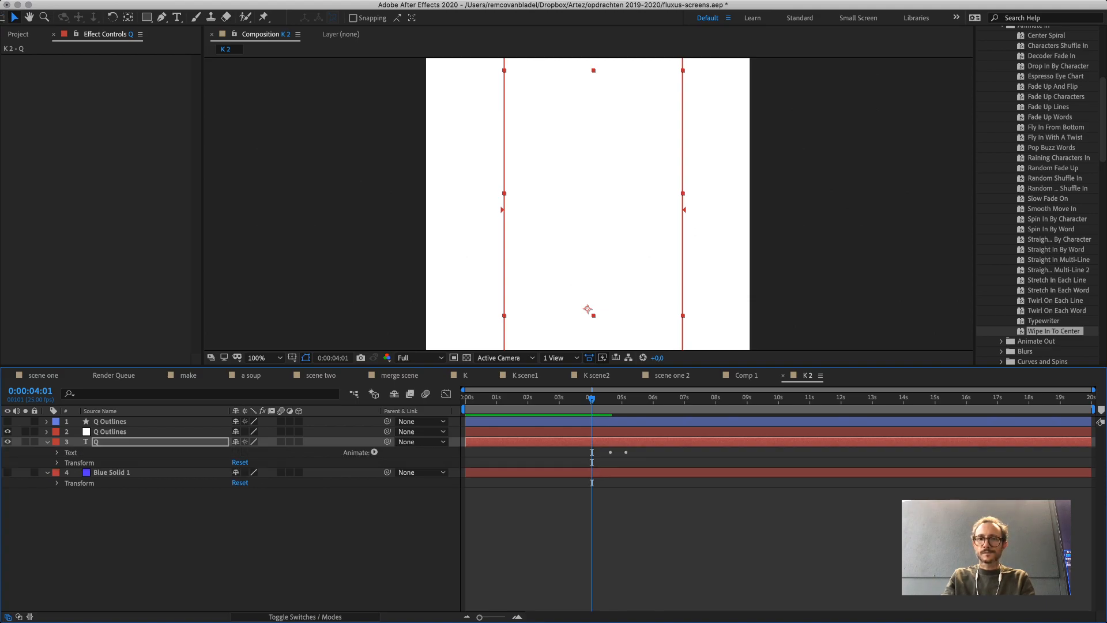
{"action": "key", "text": "k"}
{"action": "left_click_drag", "start_coordinate": [611, 399], "coordinate": [622, 399]}
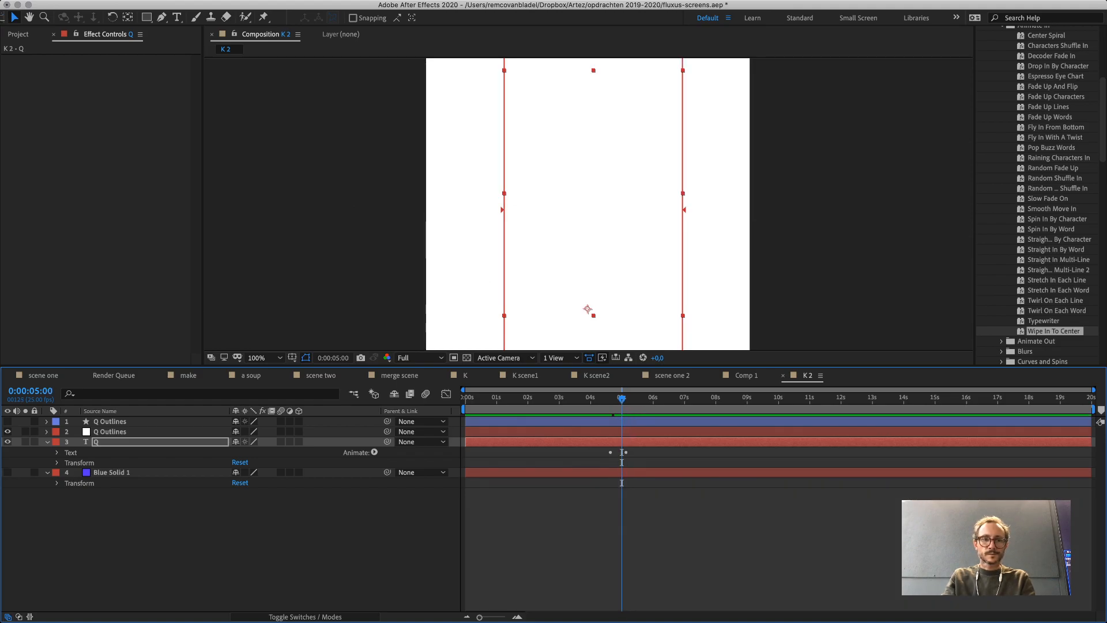
Expand the Q text layer's Range Selector 1, move its first Start and End keyframes to about 2.5 seconds and scrub through the animation.
{"action": "left_click", "coordinate": [56, 453]}
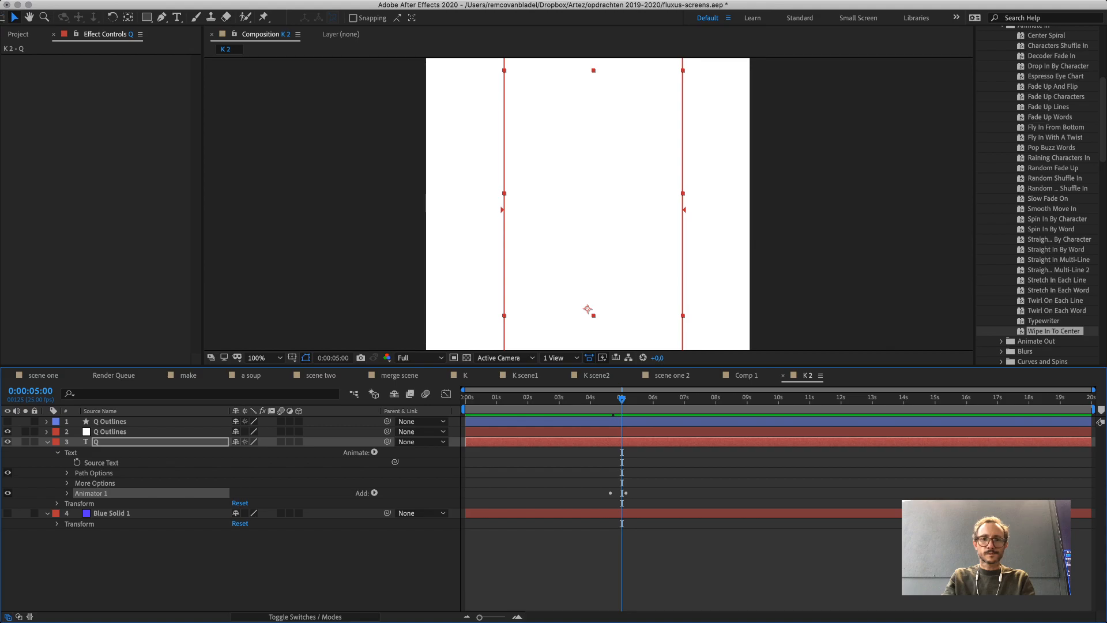
{"action": "left_click", "coordinate": [68, 473]}
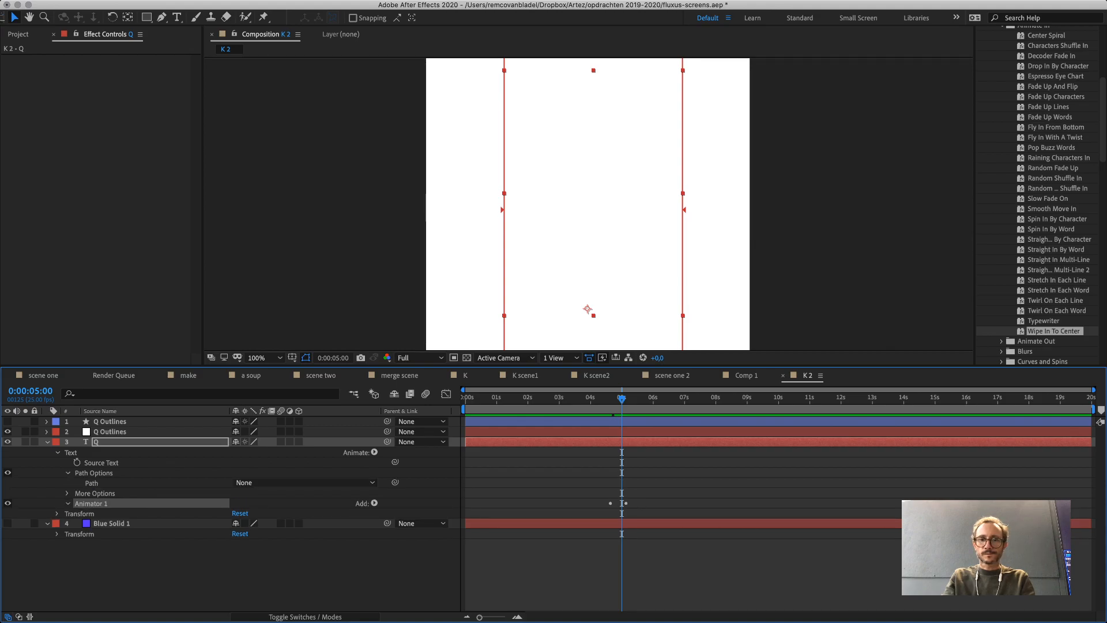
{"action": "left_click", "coordinate": [67, 503]}
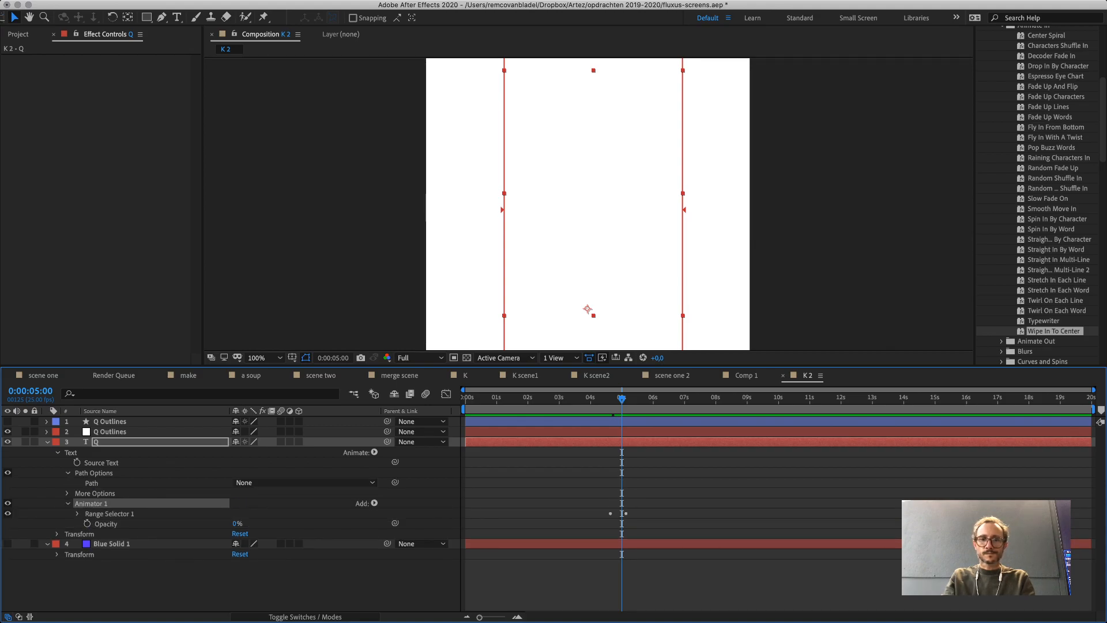
{"action": "left_click", "coordinate": [77, 514]}
{"action": "left_click", "coordinate": [611, 524]}
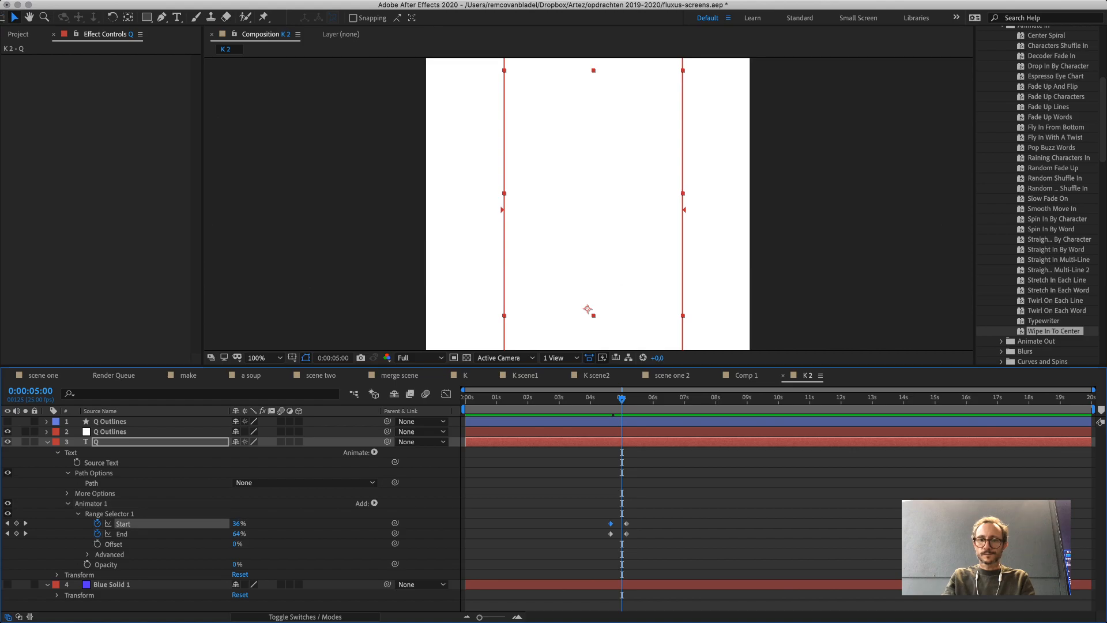
{"action": "left_click", "coordinate": [611, 534], "text": "shift"}
{"action": "left_click_drag", "start_coordinate": [611, 534], "coordinate": [544, 534]}
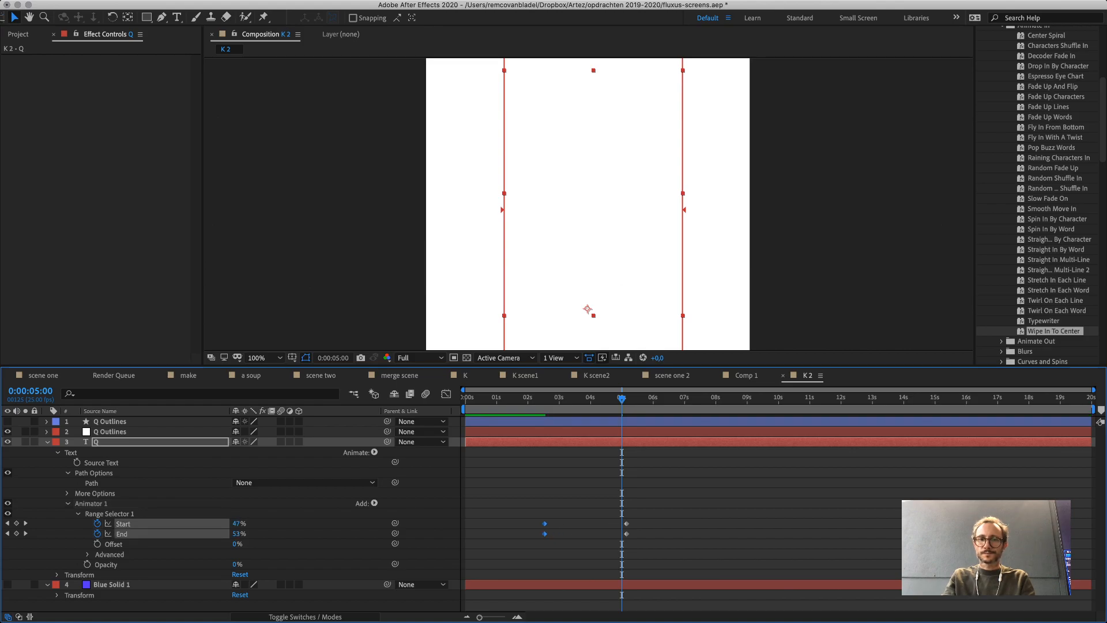
{"action": "left_click_drag", "start_coordinate": [544, 398], "coordinate": [629, 399]}
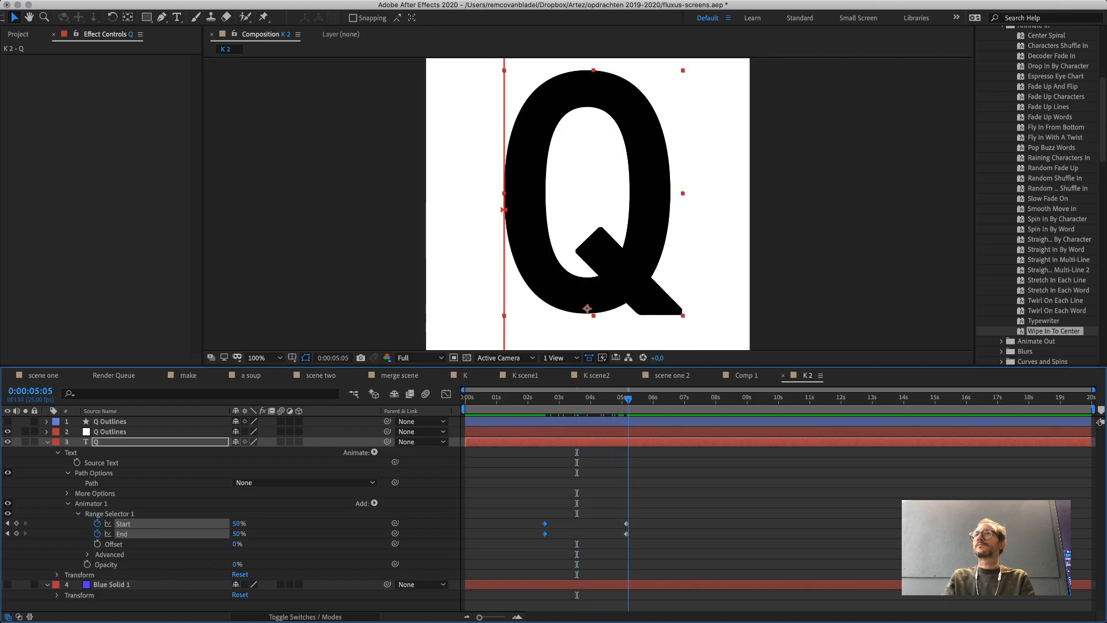
{"action": "mouse_move", "coordinate": [628, 398]}
{"action": "left_mouse_down"}
{"action": "mouse_move", "coordinate": [534, 399]}
{"action": "mouse_move", "coordinate": [651, 399]}
{"action": "mouse_move", "coordinate": [527, 399]}
{"action": "mouse_move", "coordinate": [612, 398]}
{"action": "left_mouse_up"}
Undo the text preset trial, the layer visibility changes and the deletion of Radial Wipe from Blue Solid 1, with the playhead at 0:00:04:06.
{"action": "key", "text": "super+z"}
{"action": "key", "text": "super+z"}
{"action": "key", "text": "super+z"}
{"action": "key", "text": "super+z"}
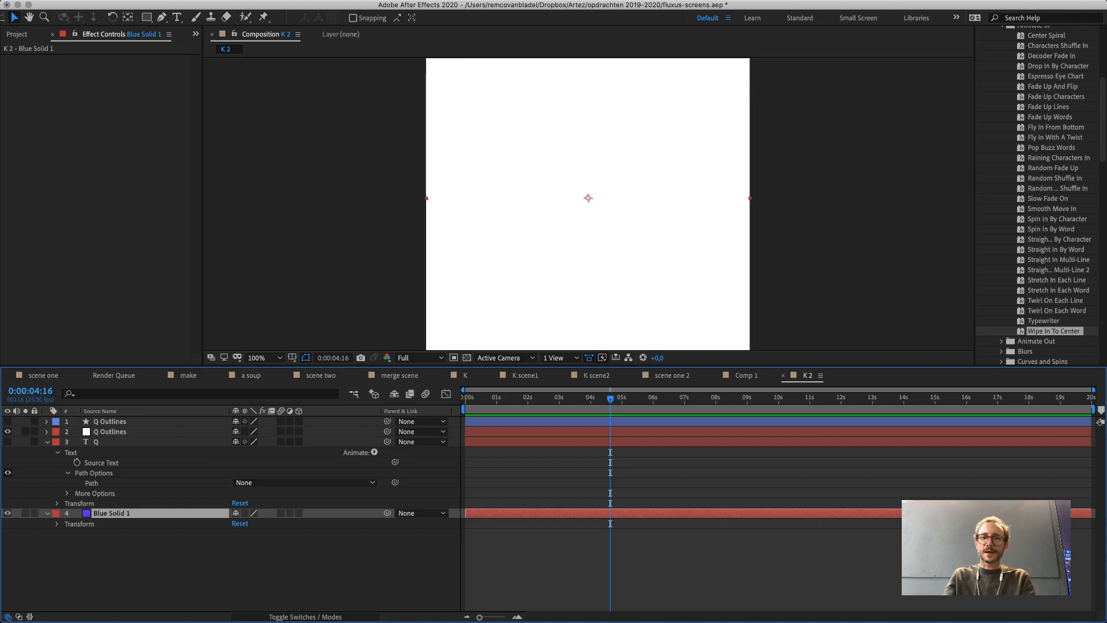
{"action": "left_click", "coordinate": [8, 512]}
{"action": "mouse_move", "coordinate": [610, 398]}
{"action": "left_mouse_down"}
{"action": "mouse_move", "coordinate": [546, 398]}
{"action": "mouse_move", "coordinate": [617, 398]}
{"action": "mouse_move", "coordinate": [589, 399]}
{"action": "mouse_move", "coordinate": [598, 399]}
{"action": "left_mouse_up"}
{"action": "key", "text": "super+z"}
{"action": "key", "text": "super+z"}
{"action": "key", "text": "super+z"}
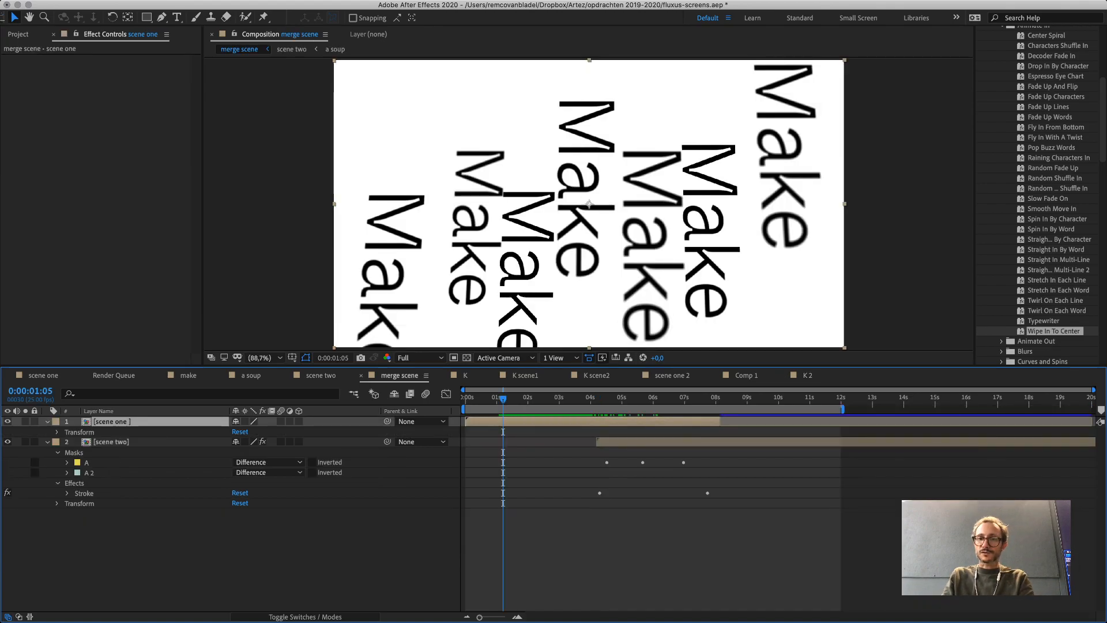
Shift the scene two layer in merge scene earlier to start at about 3 seconds and set the current time to 0:00:03:21.
{"action": "key", "text": "super+shift+a"}
{"action": "left_click_drag", "start_coordinate": [652, 442], "coordinate": [614, 442]}
{"action": "left_click", "coordinate": [586, 398]}
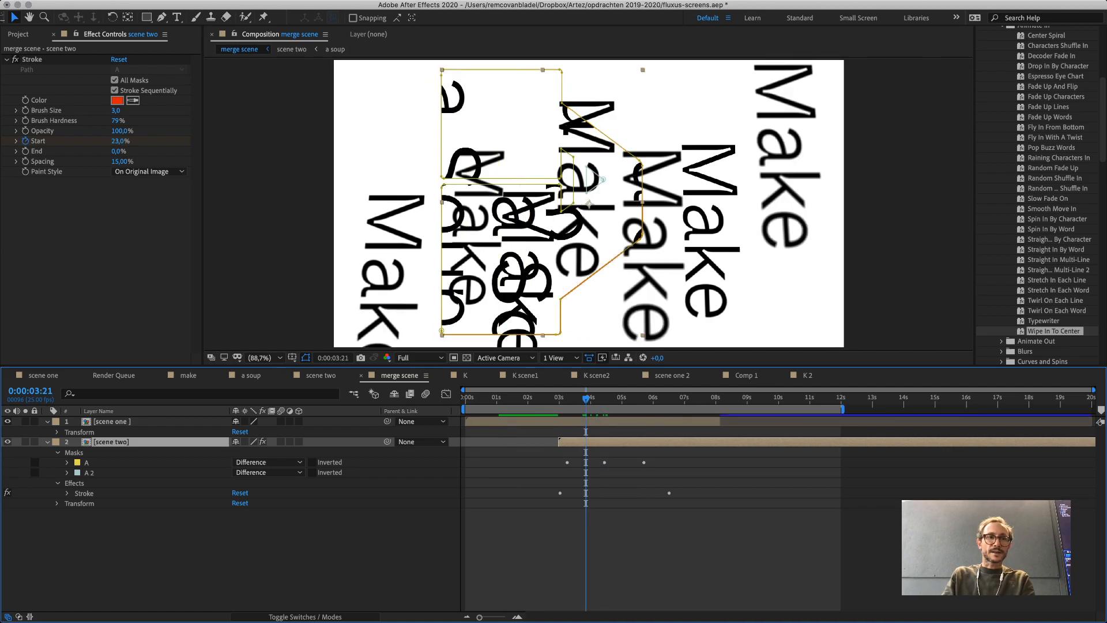
Open K 2 to check it, return to merge scene and add the K 2 composition as the top layer.
{"action": "left_click", "coordinate": [18, 34]}
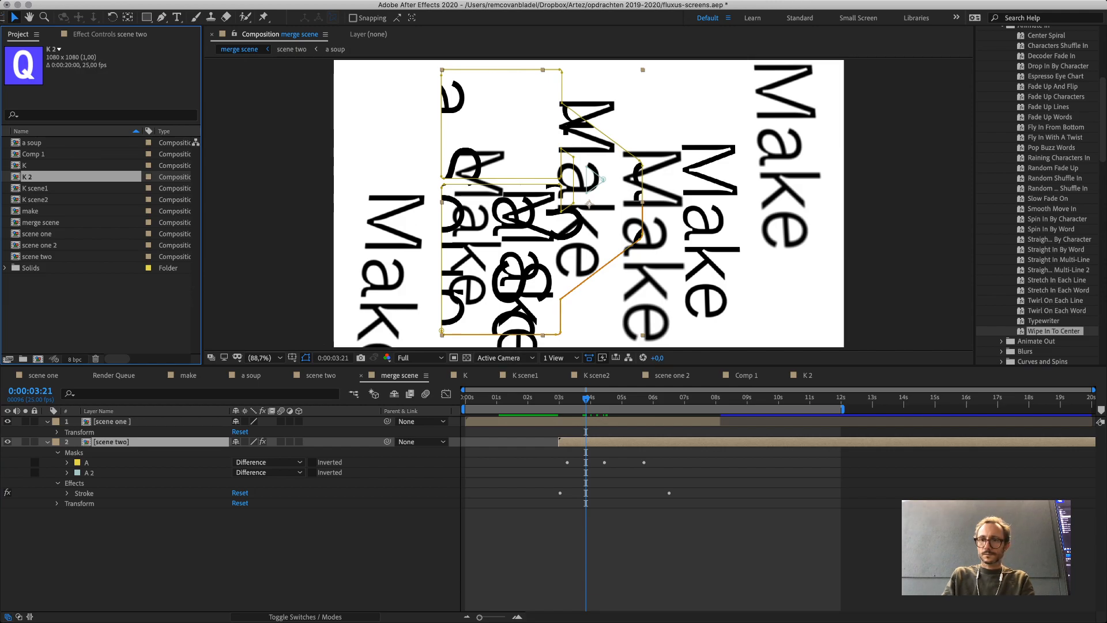
{"action": "double_click", "coordinate": [27, 177]}
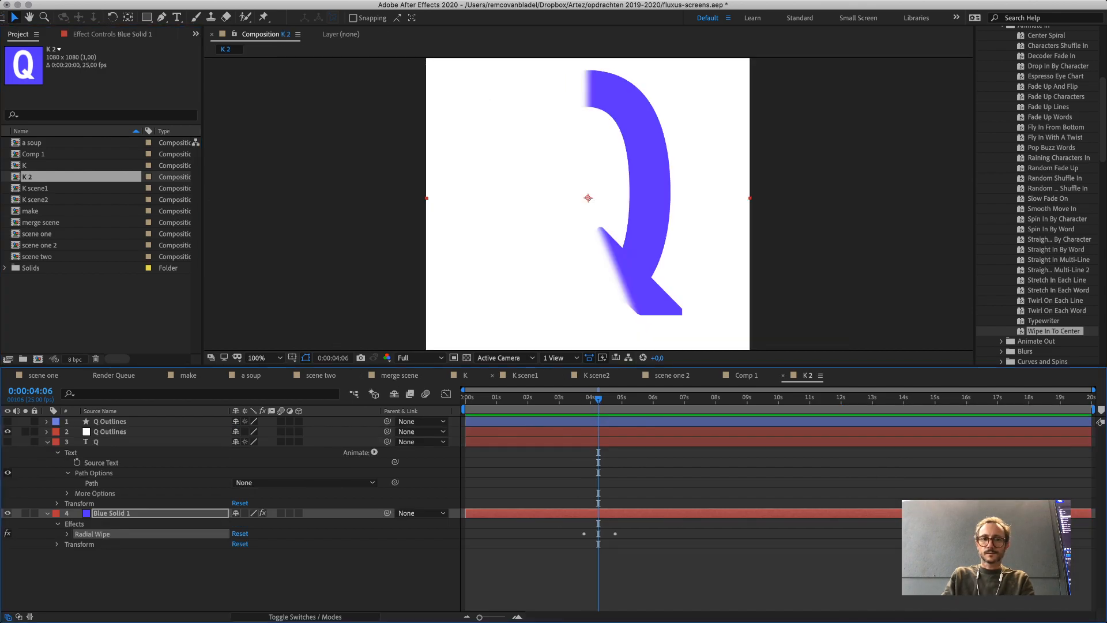
{"action": "left_click", "coordinate": [399, 376]}
{"action": "left_click", "coordinate": [27, 177]}
{"action": "left_click_drag", "start_coordinate": [27, 177], "coordinate": [104, 419]}
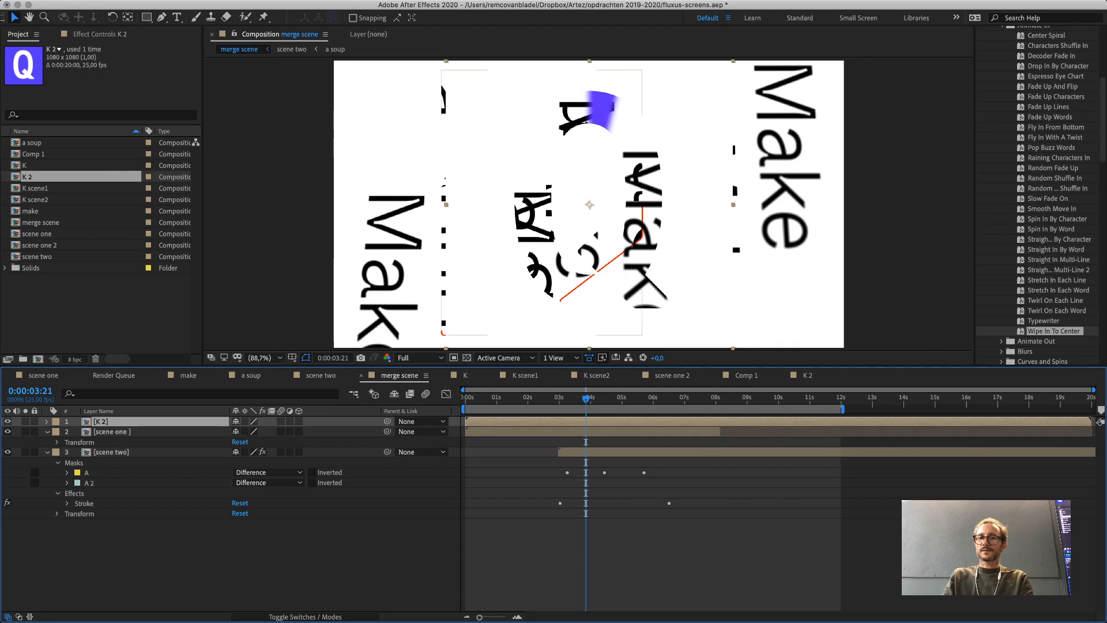
Scrub through the Q's wipe, move the K 2 layer left in the frame and set the current time to 0:00:04:01.
{"action": "left_click", "coordinate": [559, 398]}
{"action": "left_click_drag", "start_coordinate": [559, 398], "coordinate": [616, 399]}
{"action": "left_click_drag", "start_coordinate": [594, 208], "coordinate": [516, 208]}
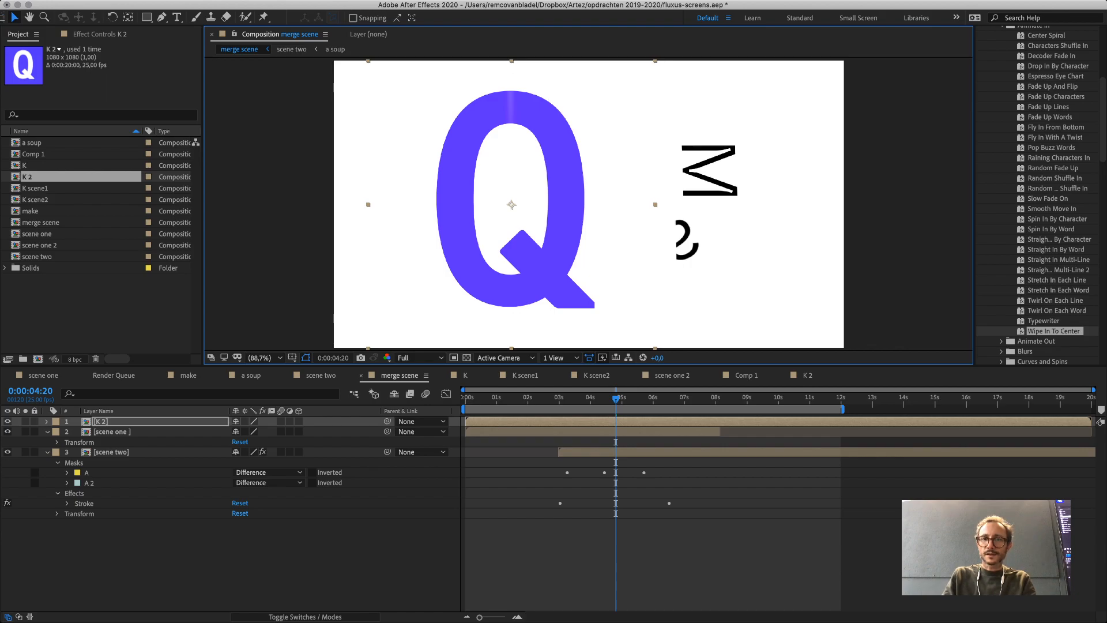
{"action": "left_click_drag", "start_coordinate": [616, 398], "coordinate": [592, 398]}
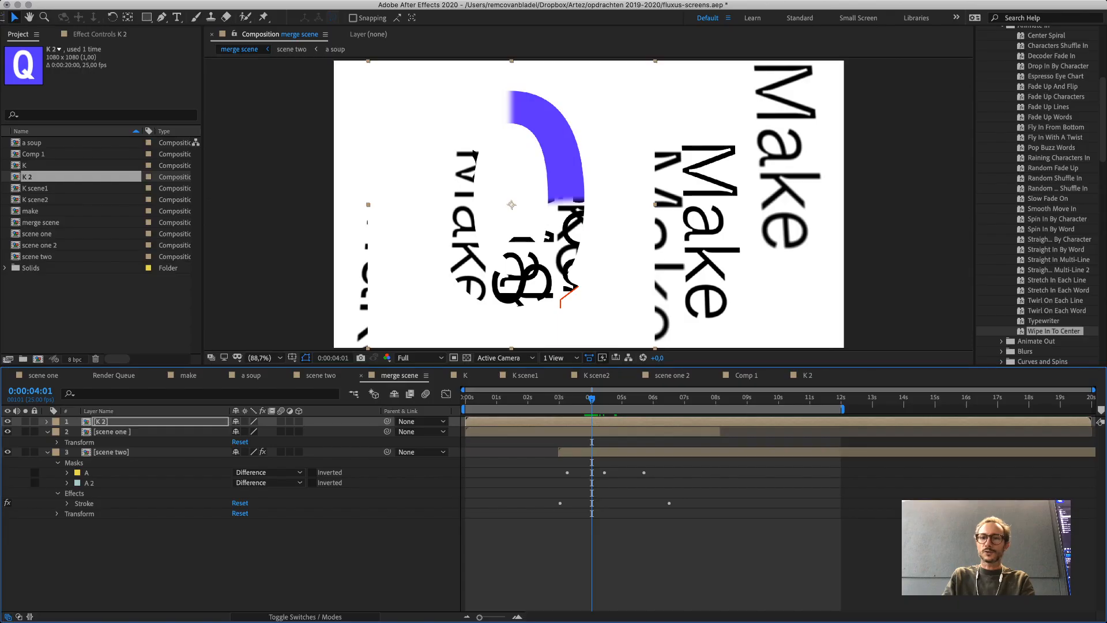
Open the K 2 composition, collapse the Q text layer's properties and toggle the white Q Outlines solid off and on.
{"action": "left_click", "coordinate": [808, 375]}
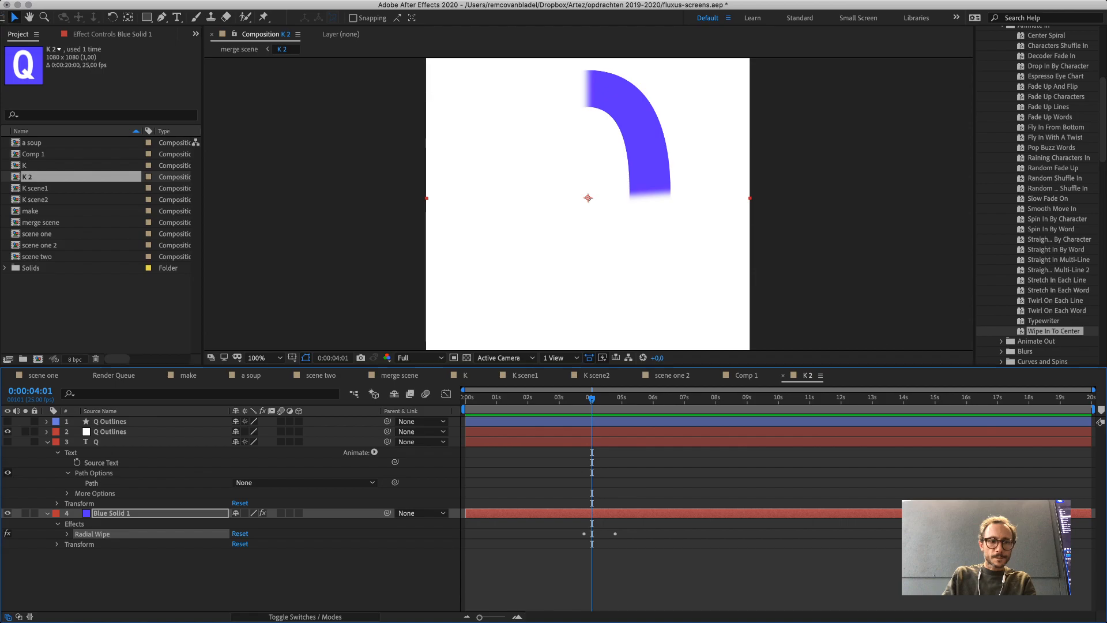
{"action": "left_click", "coordinate": [47, 442]}
{"action": "left_click", "coordinate": [8, 432]}
{"action": "left_click", "coordinate": [7, 431]}
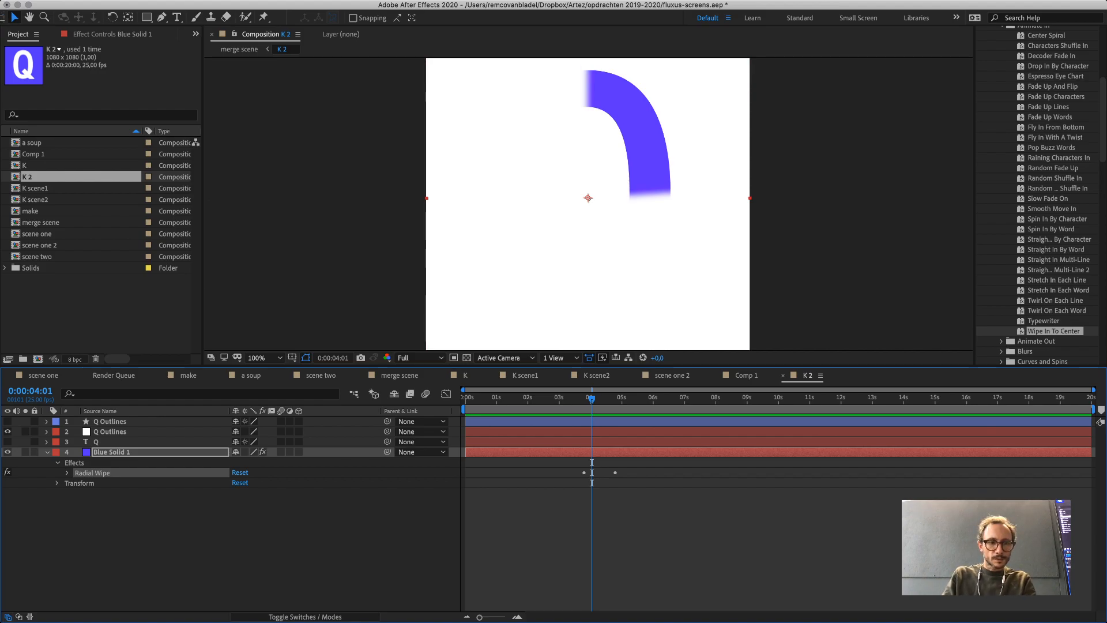
Copy both Q masks from the white Q Outlines solid onto Blue Solid 1, hide Q Outlines and expand the pasted masks.
{"action": "left_click", "coordinate": [110, 432]}
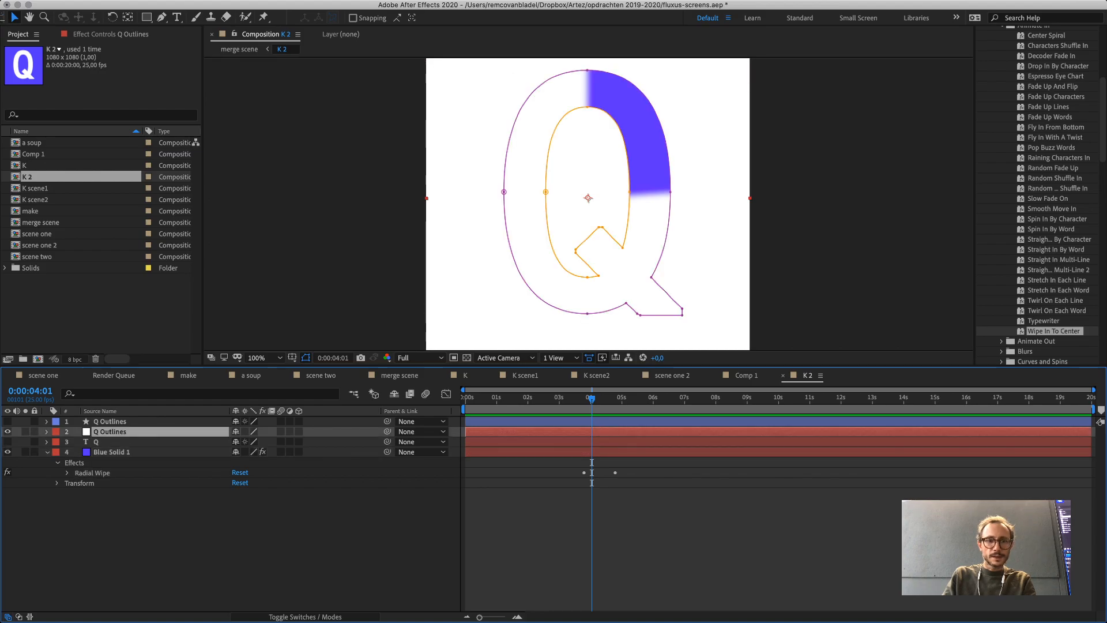
{"action": "left_click", "coordinate": [46, 432]}
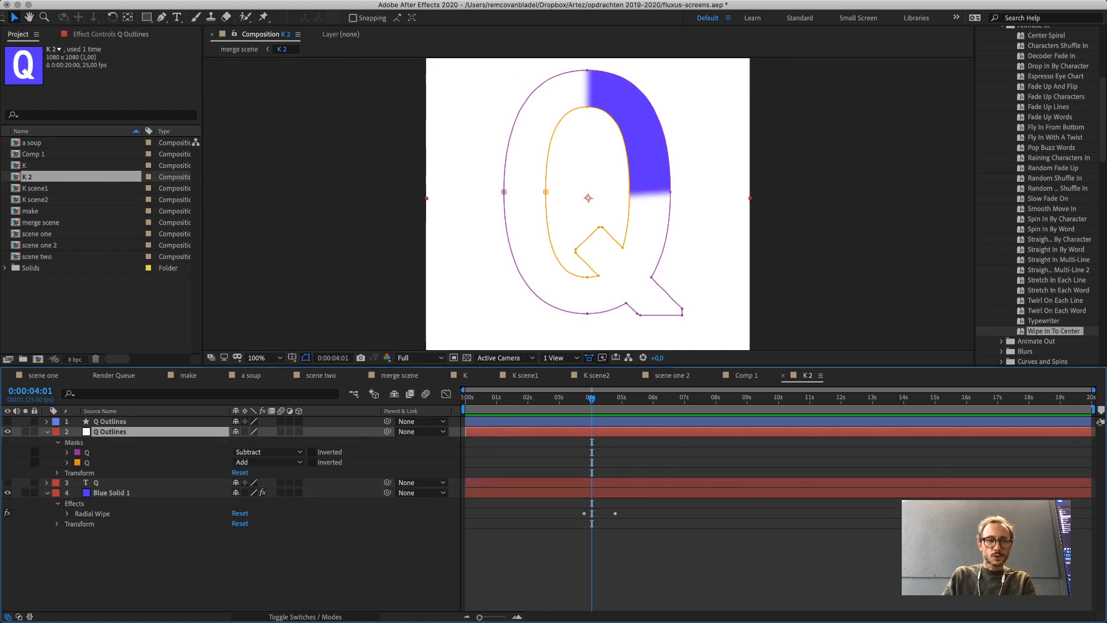
{"action": "left_click", "coordinate": [74, 443]}
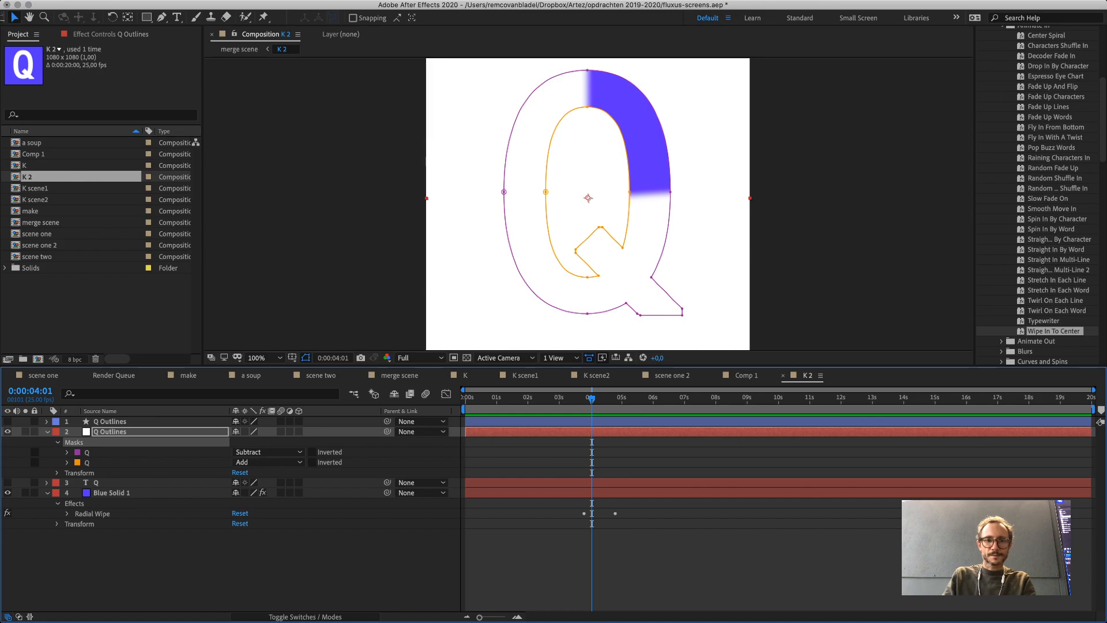
{"action": "left_click", "coordinate": [87, 453]}
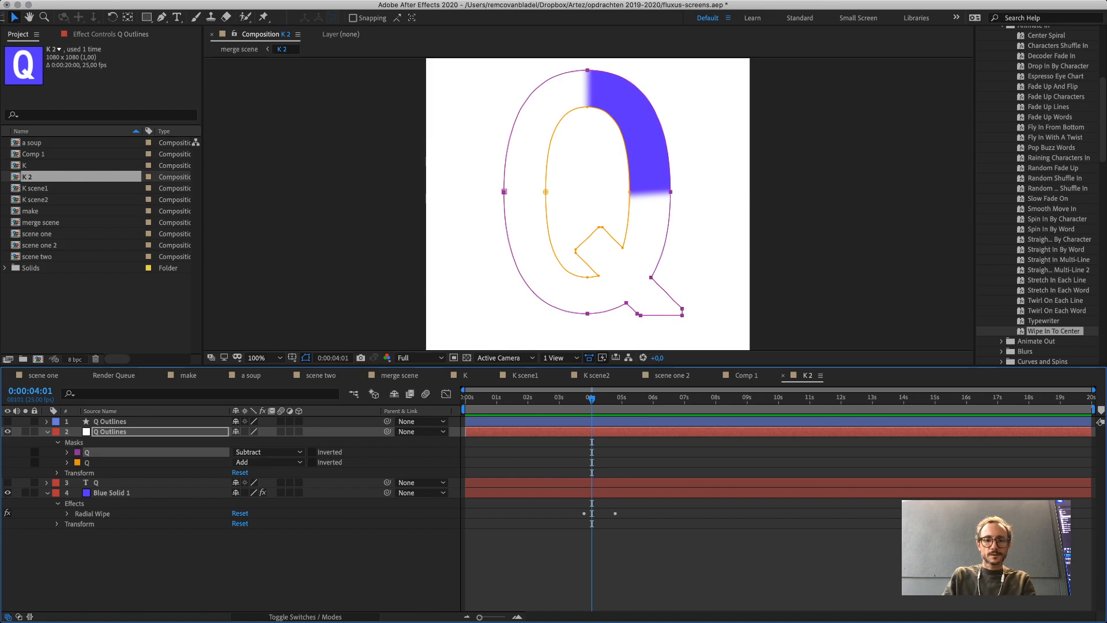
{"action": "left_click", "coordinate": [87, 462], "text": "shift"}
{"action": "key", "text": "super+c"}
{"action": "left_click", "coordinate": [112, 493]}
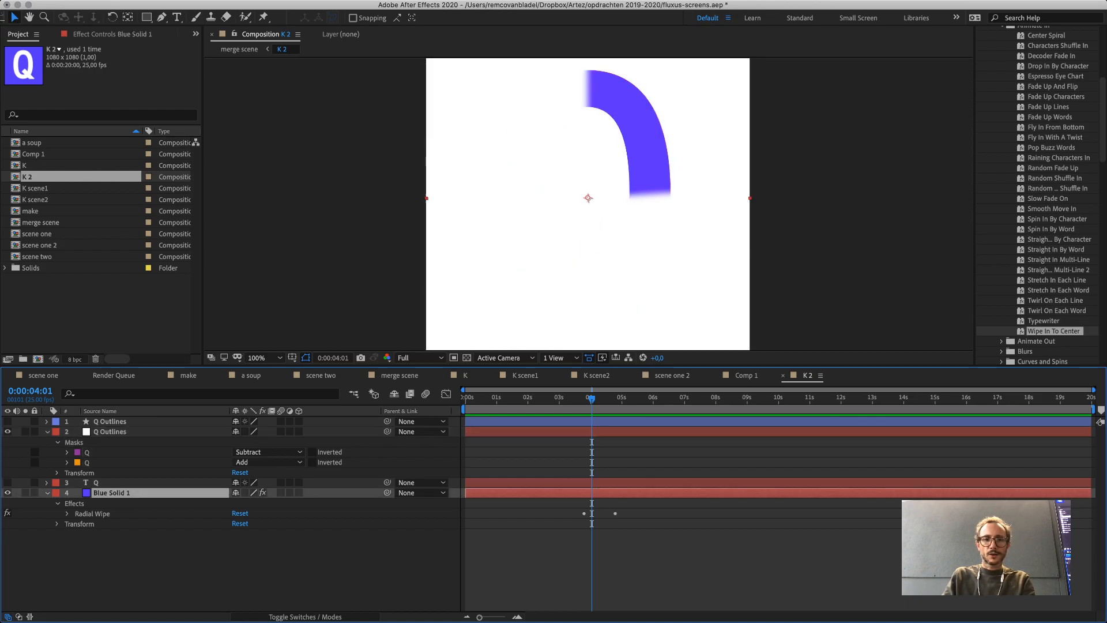
{"action": "key", "text": "super+v"}
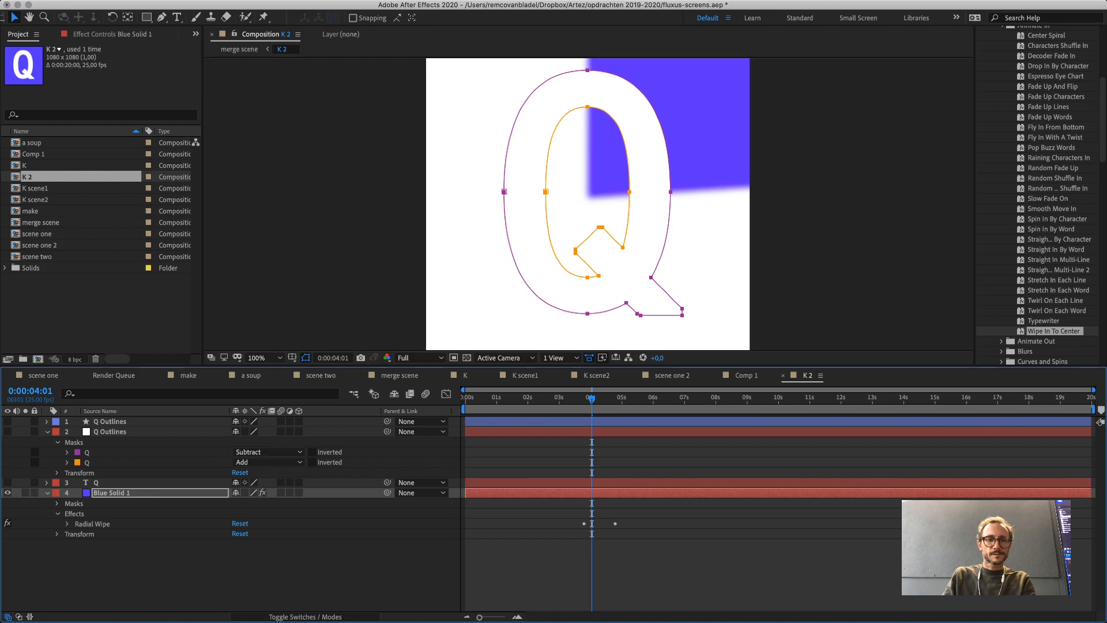
{"action": "key", "text": "super+v"}
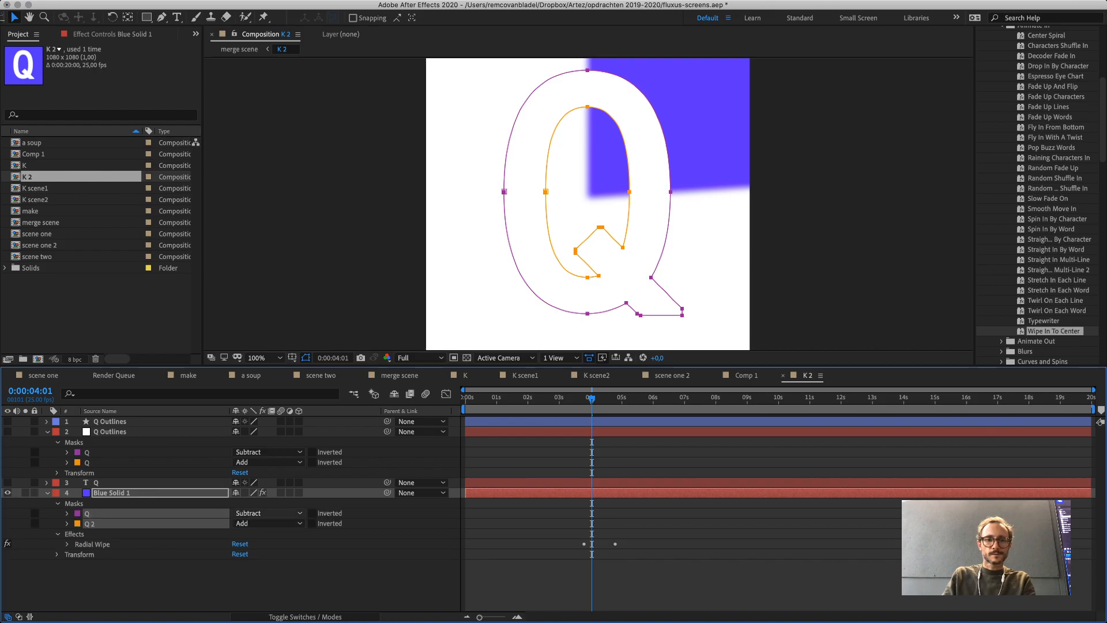
Try mask modes on Blue Solid 1, set mask Q to Add and Q 2 to Subtract, and scrub the wipe to 0:00:04:18.
{"action": "left_click", "coordinate": [268, 513]}
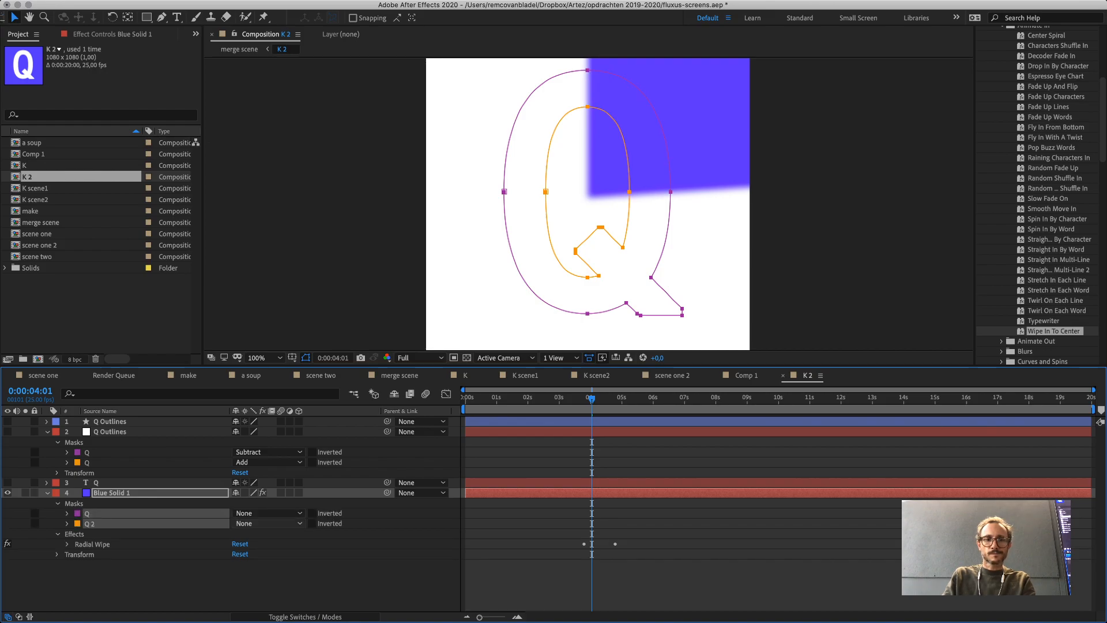
{"action": "left_click", "coordinate": [269, 523]}
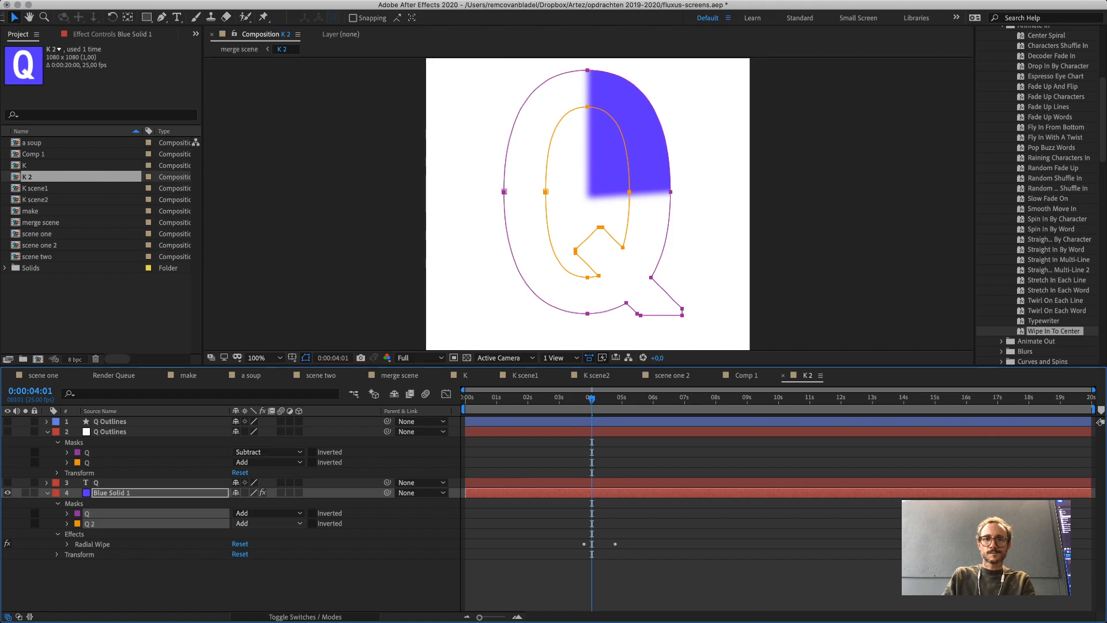
{"action": "key", "text": "s"}
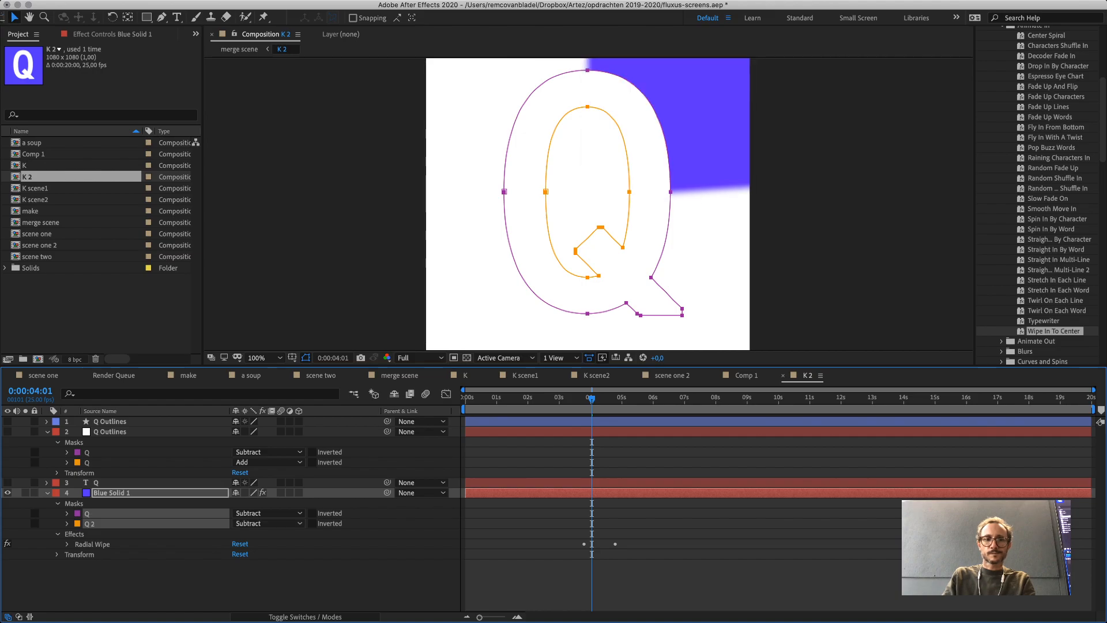
{"action": "key", "text": "super+shift+a"}
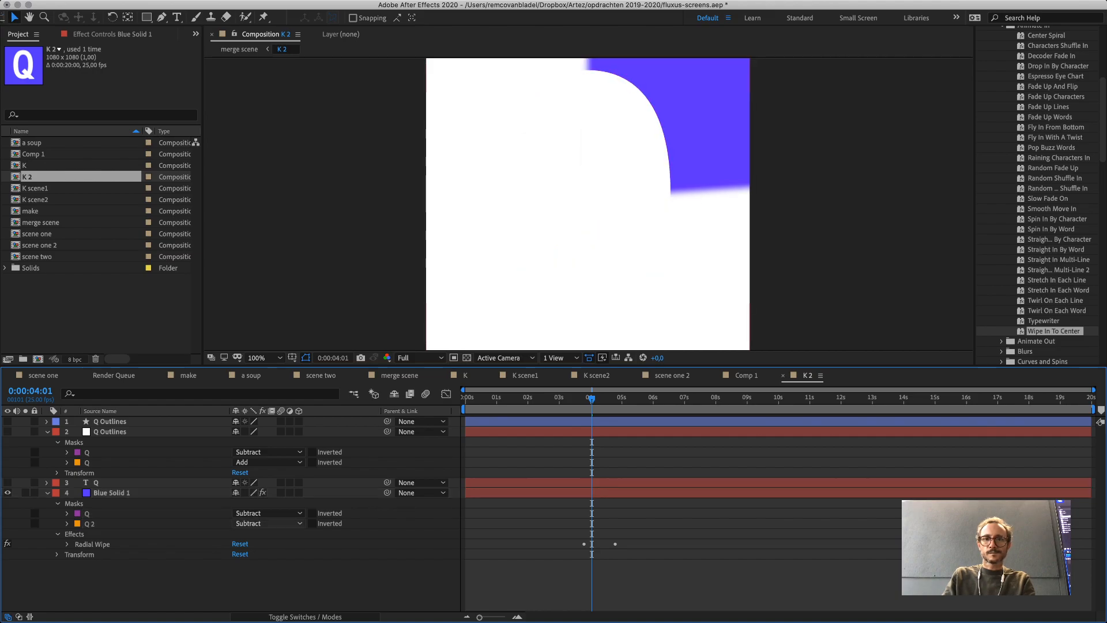
{"action": "left_click", "coordinate": [263, 513]}
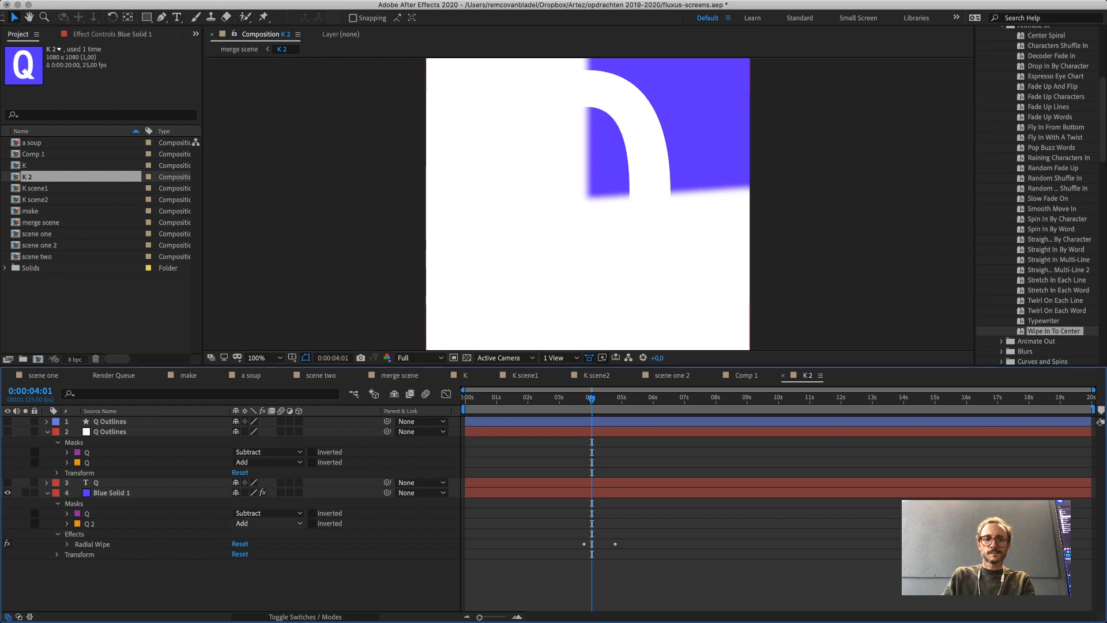
{"action": "key", "text": "super+z"}
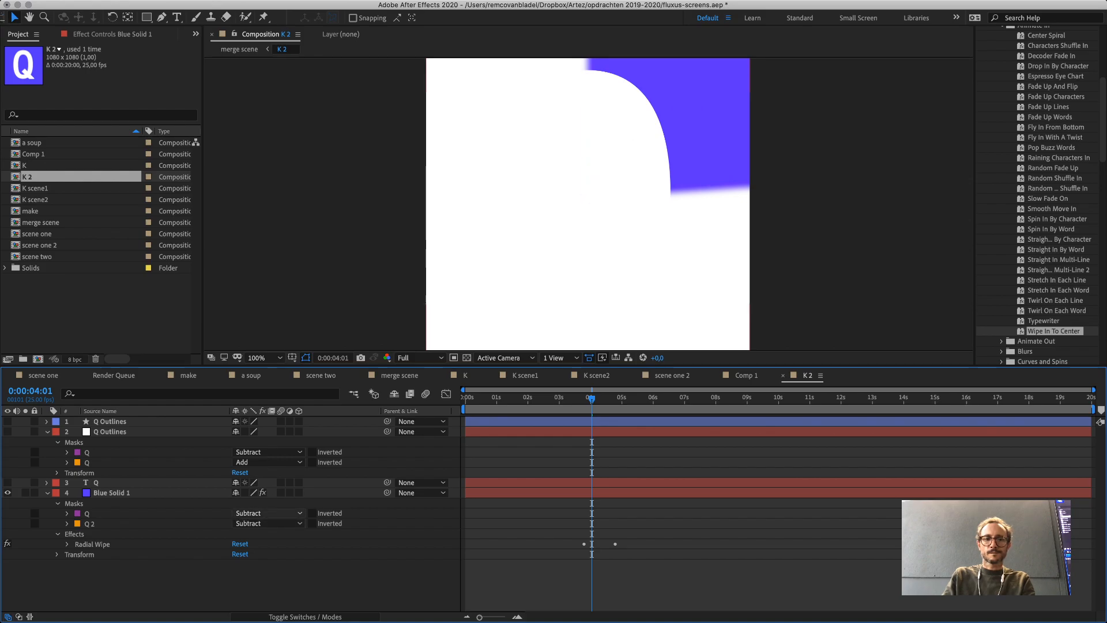
{"action": "key", "text": "super+z"}
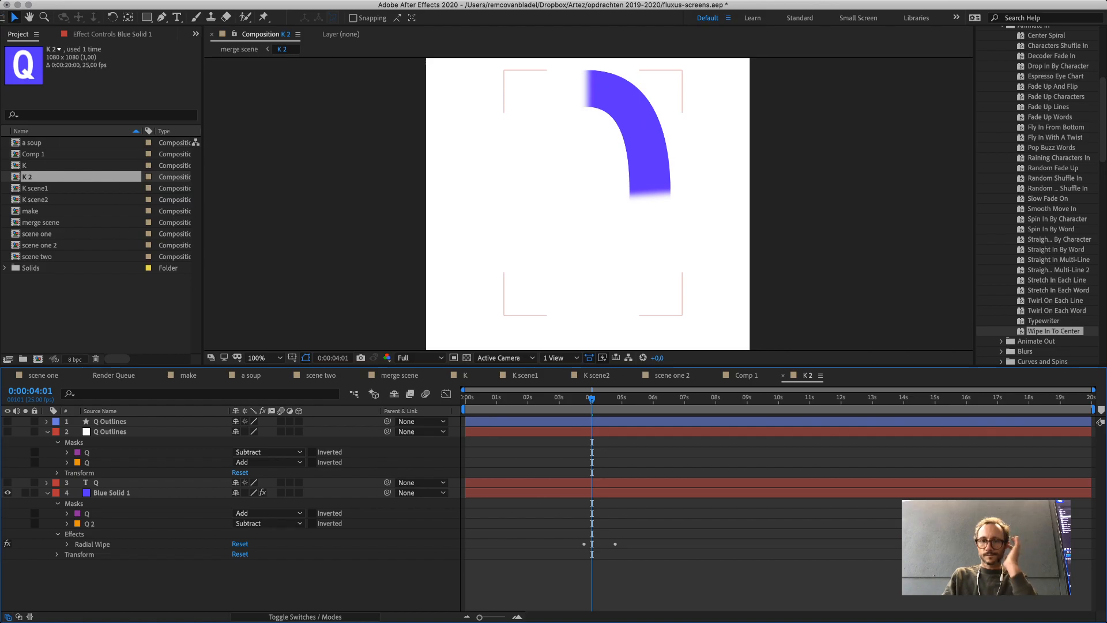
{"action": "left_click_drag", "start_coordinate": [592, 398], "coordinate": [614, 399]}
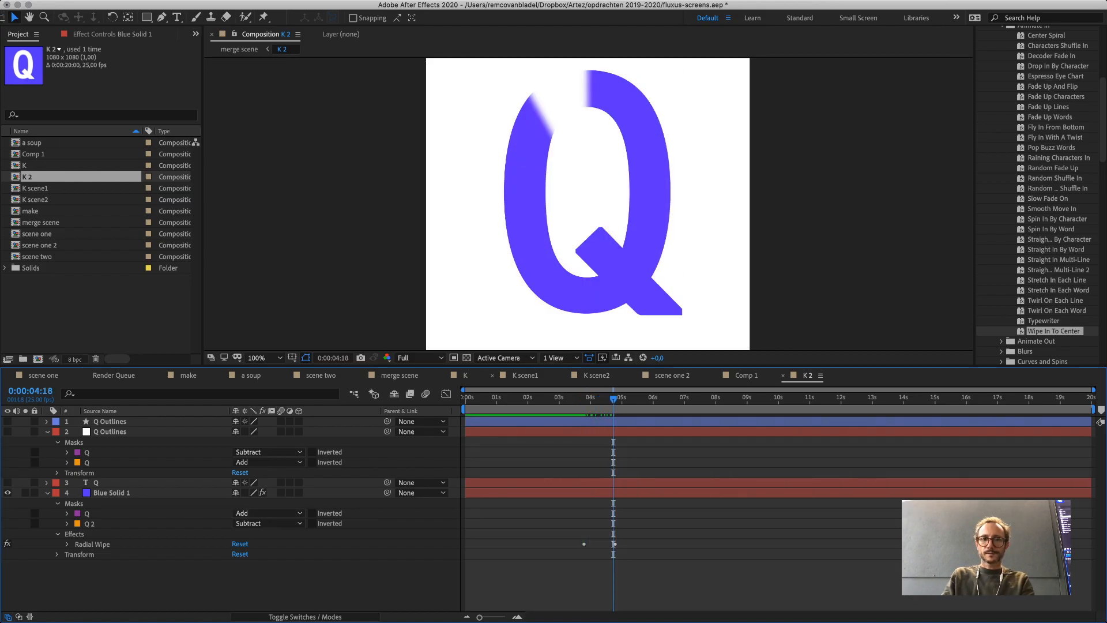
Review the purple Q over the merge scene's animation and compare it with the K 2 and Comp 1 compositions.
{"action": "left_click", "coordinate": [399, 375]}
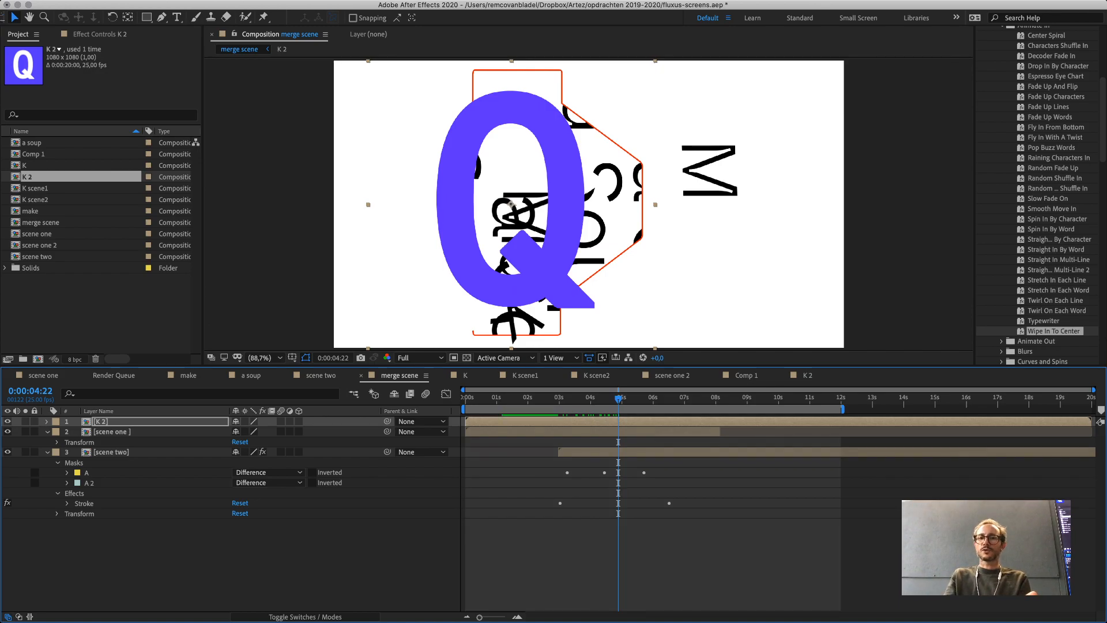
{"action": "left_click_drag", "start_coordinate": [618, 398], "coordinate": [600, 398]}
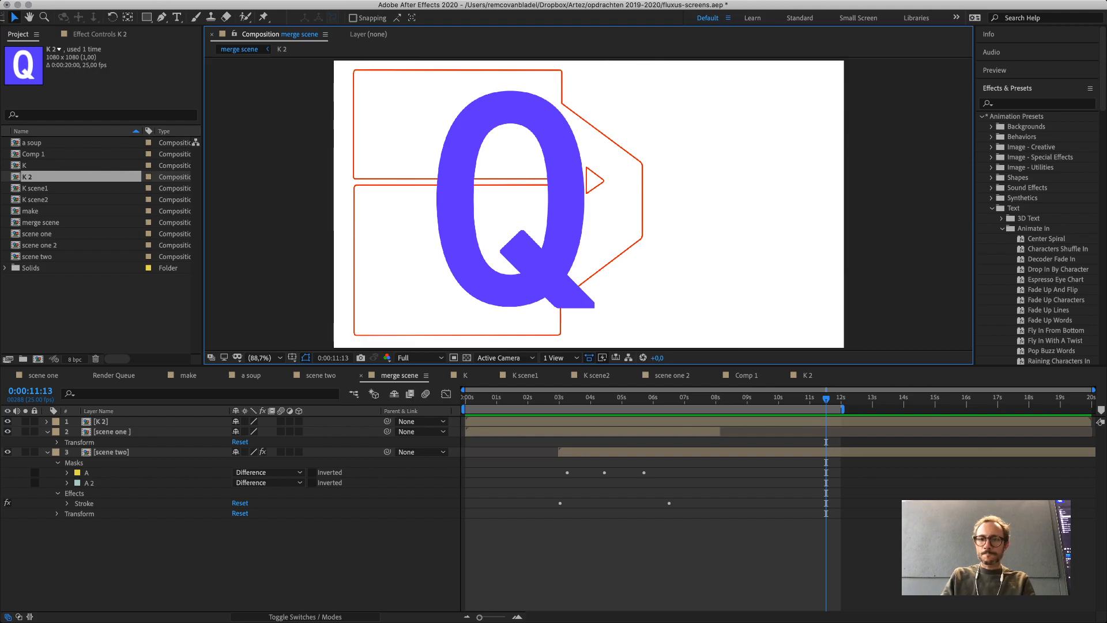
{"action": "left_click", "coordinate": [808, 375]}
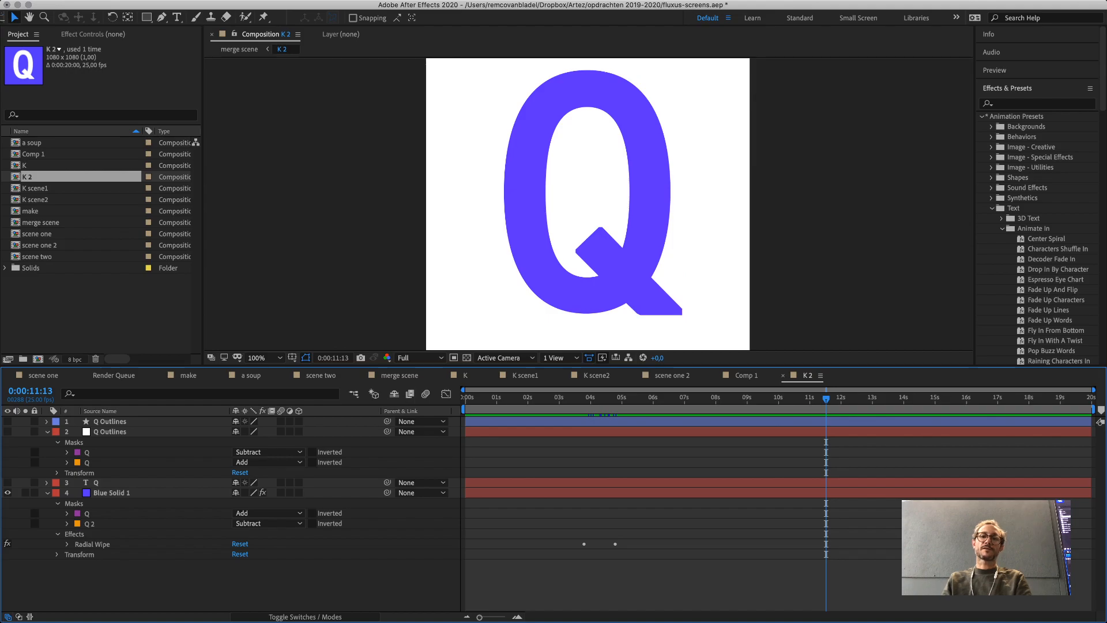
{"action": "left_click", "coordinate": [747, 376]}
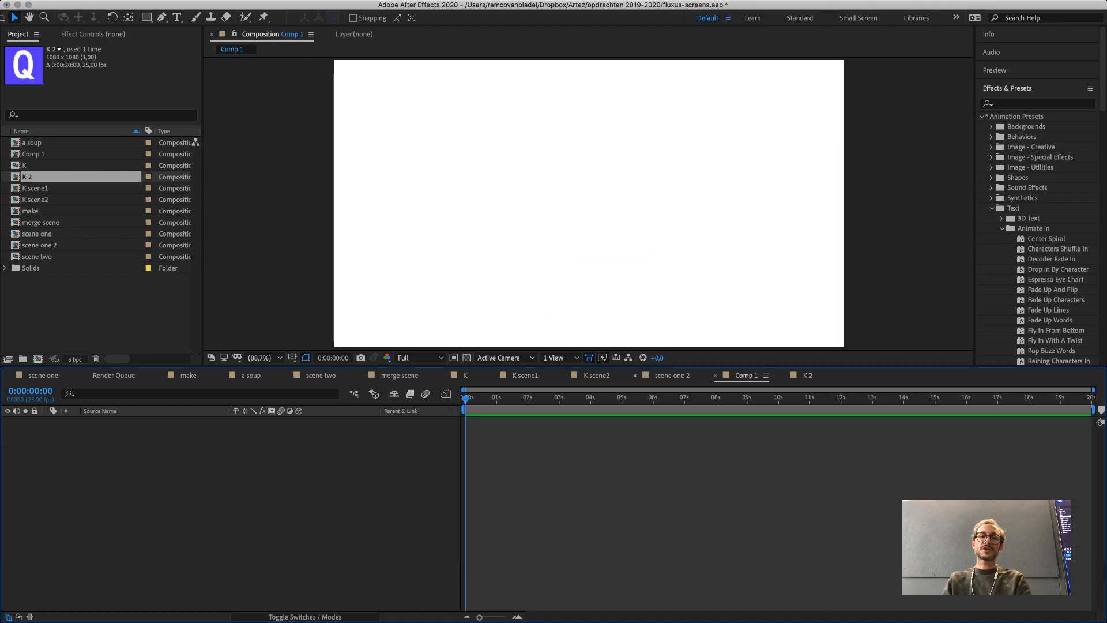
{"action": "left_click", "coordinate": [399, 376]}
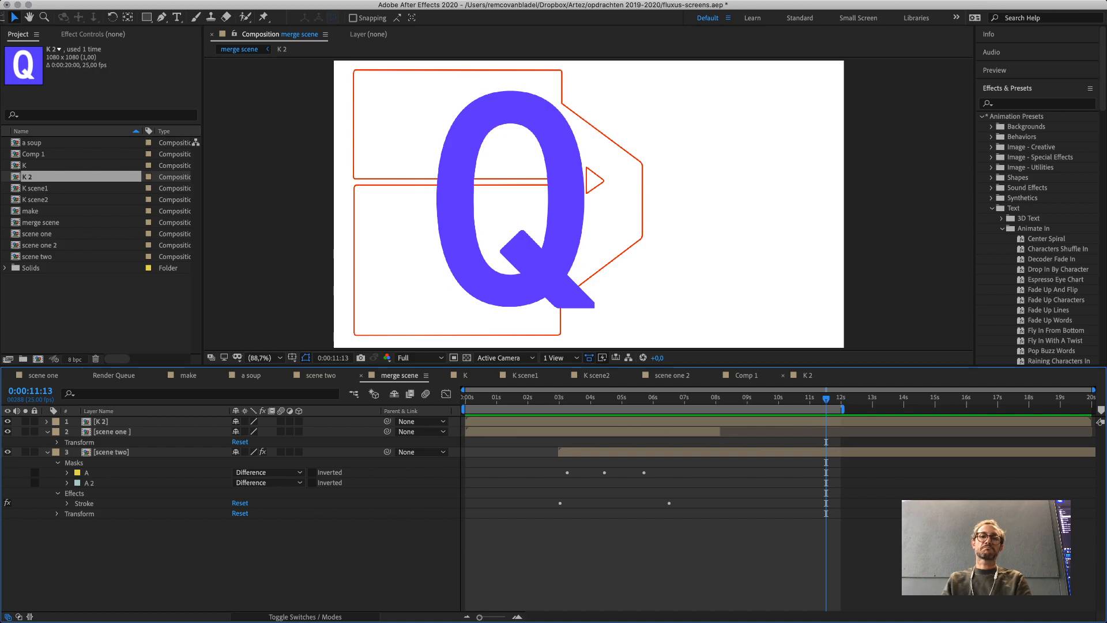
Recolor the Q's blue solid in the K 2 composition to magenta and check it in the merge scene.
{"action": "left_click", "coordinate": [807, 376]}
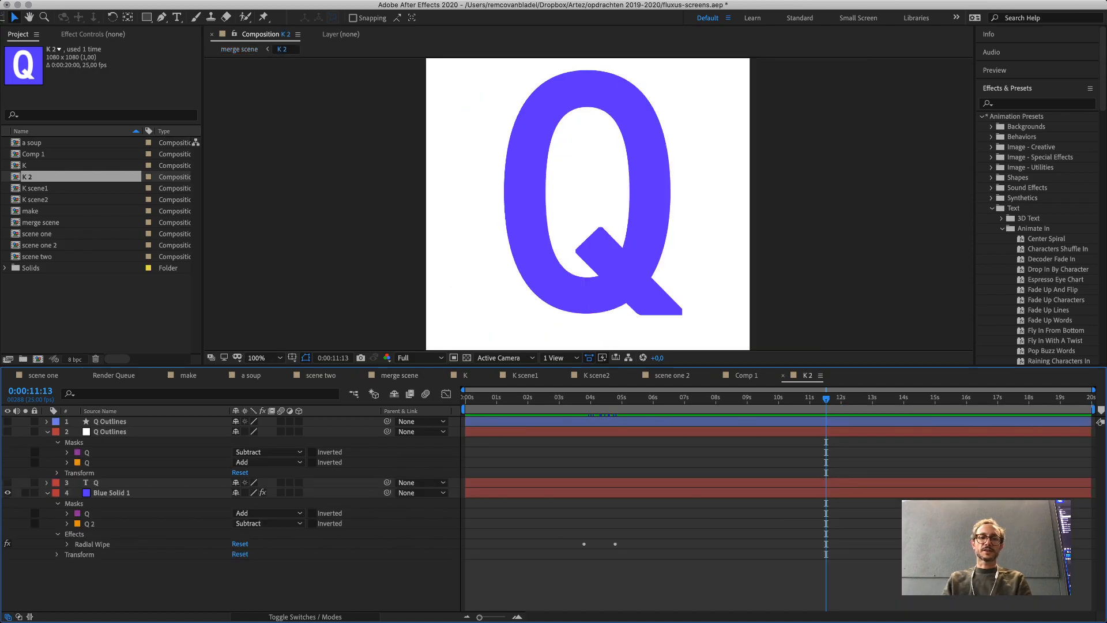
{"action": "left_click", "coordinate": [622, 271]}
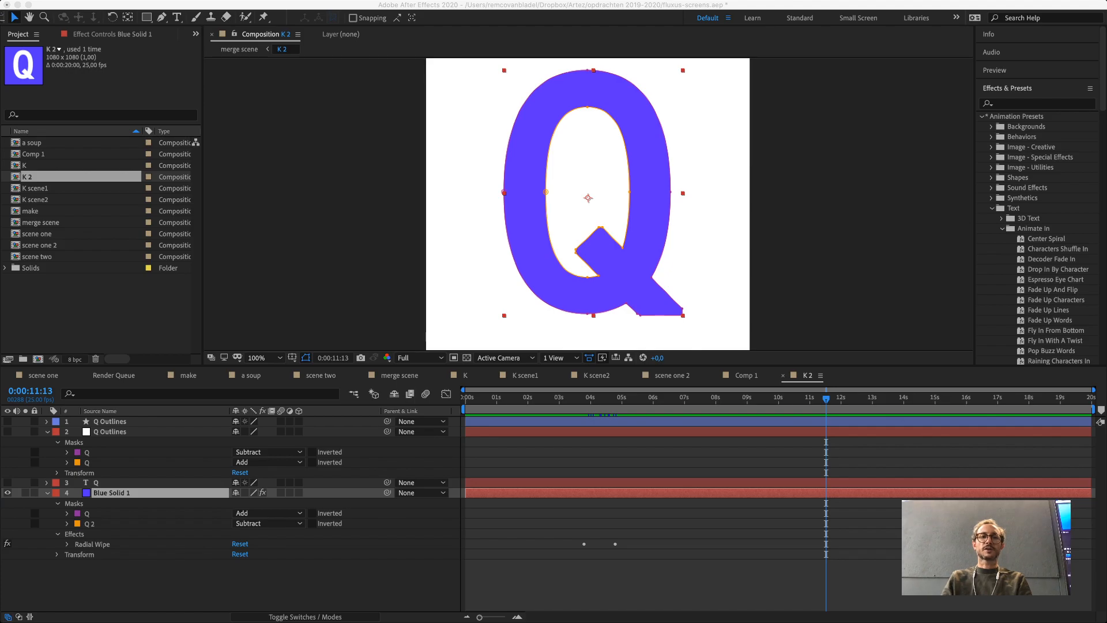
{"action": "key", "text": "Return"}
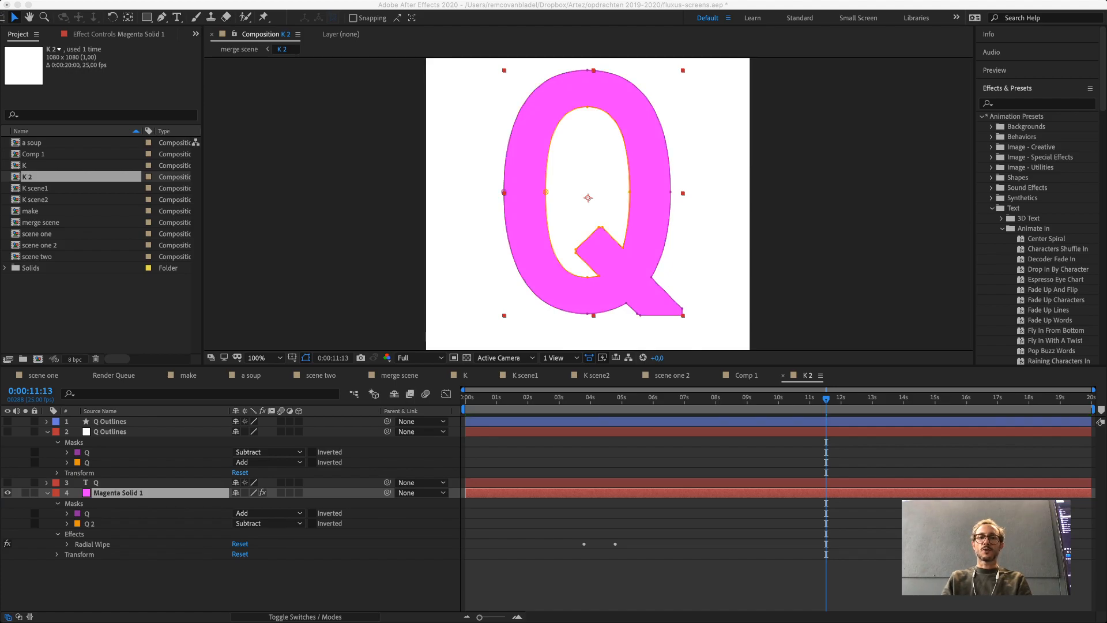
{"action": "key", "text": "Return"}
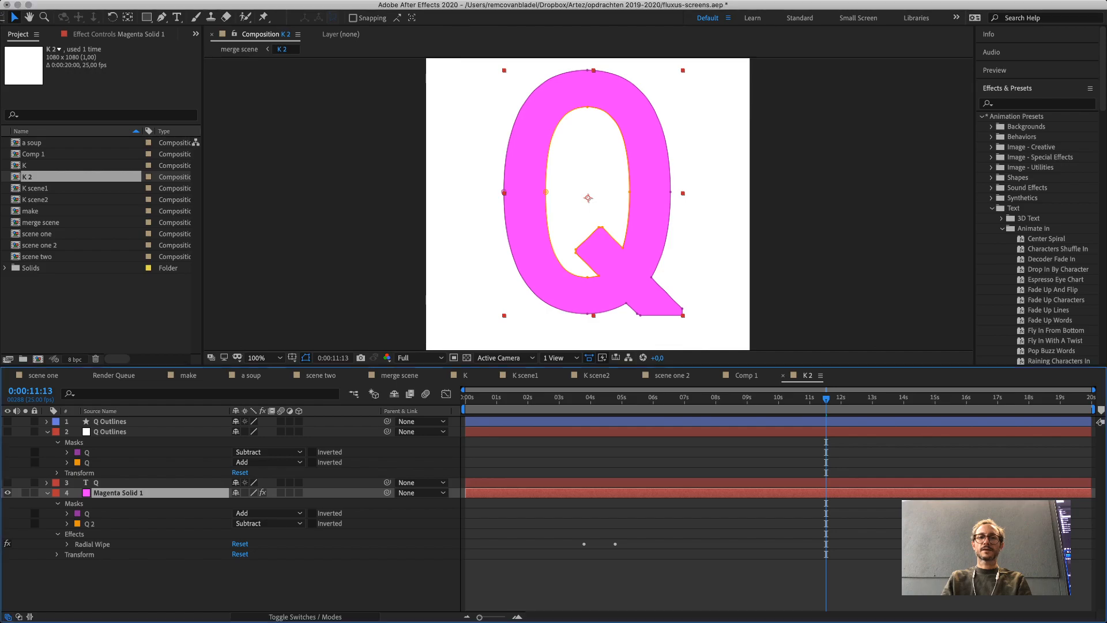
{"action": "left_click", "coordinate": [399, 375]}
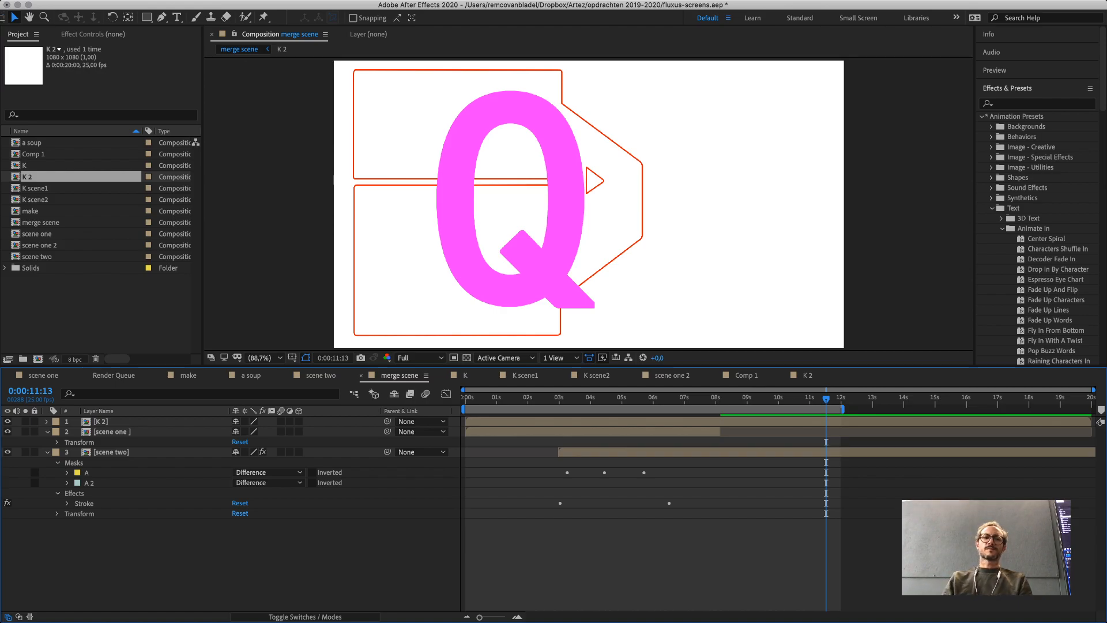
Create a new 1920 x 1080, 20-second composition, place K 2 in it as a layer and preview the wipe.
{"action": "left_click", "coordinate": [92, 312]}
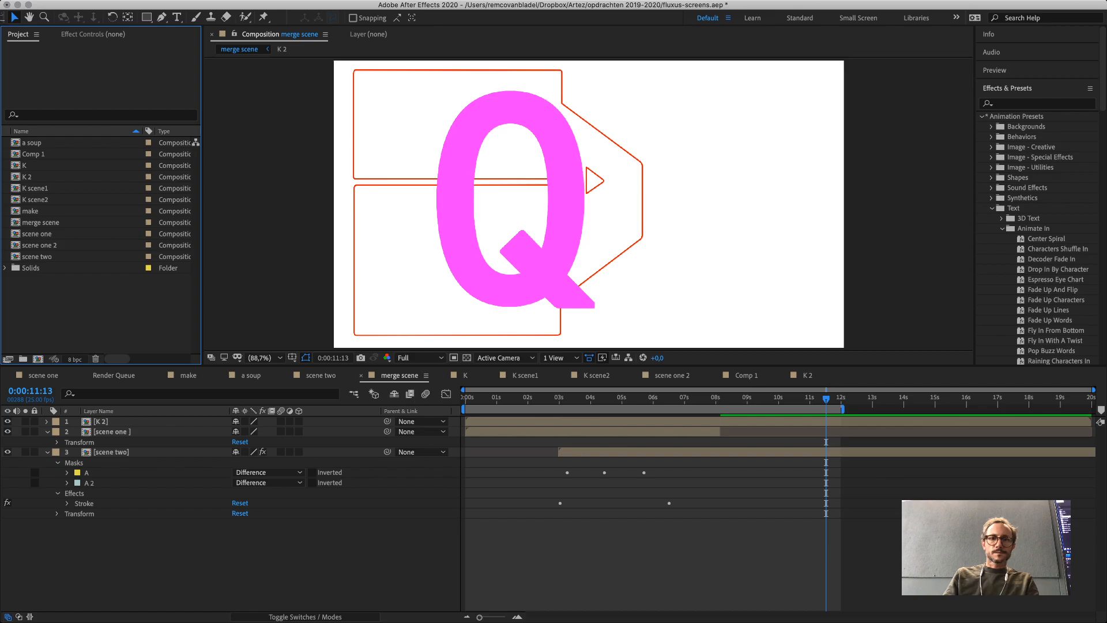
{"action": "double_click", "coordinate": [27, 177]}
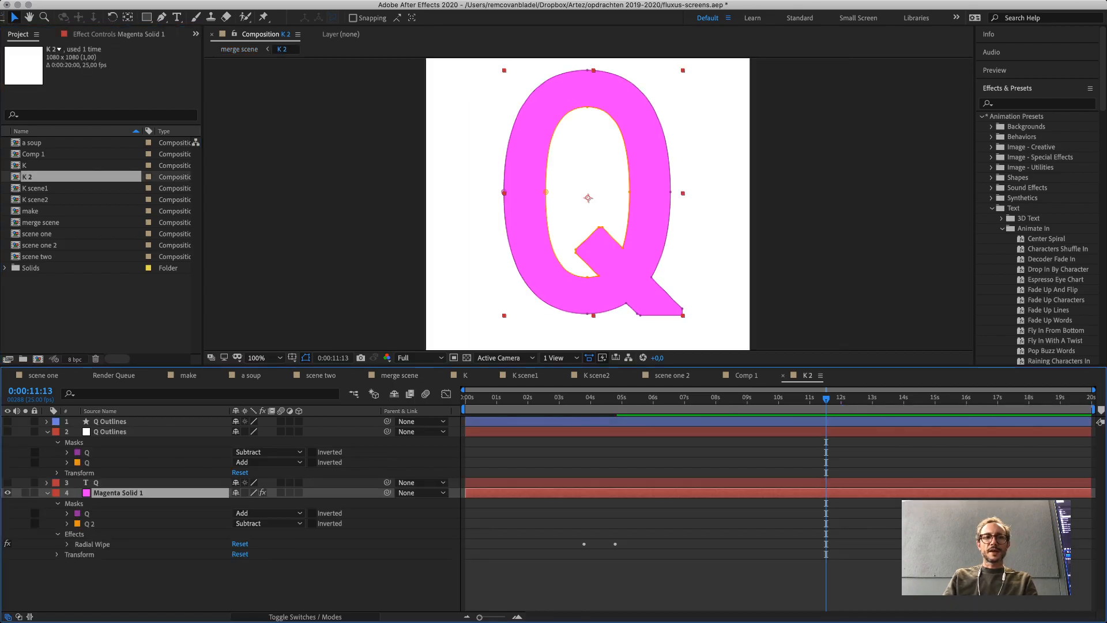
{"action": "left_click", "coordinate": [86, 312]}
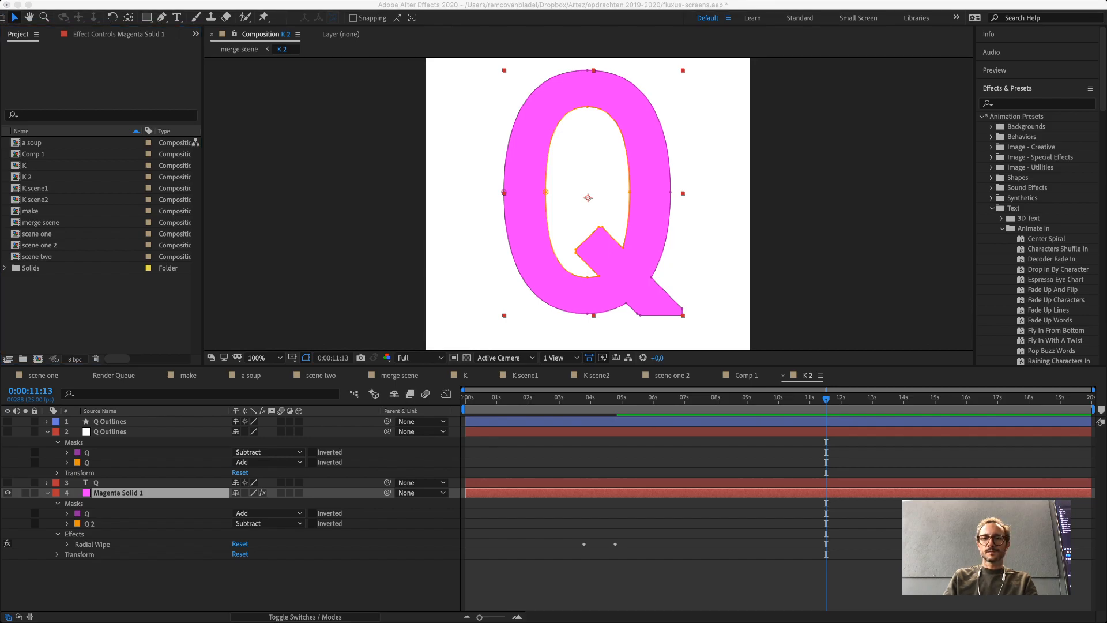
{"action": "key", "text": "Return"}
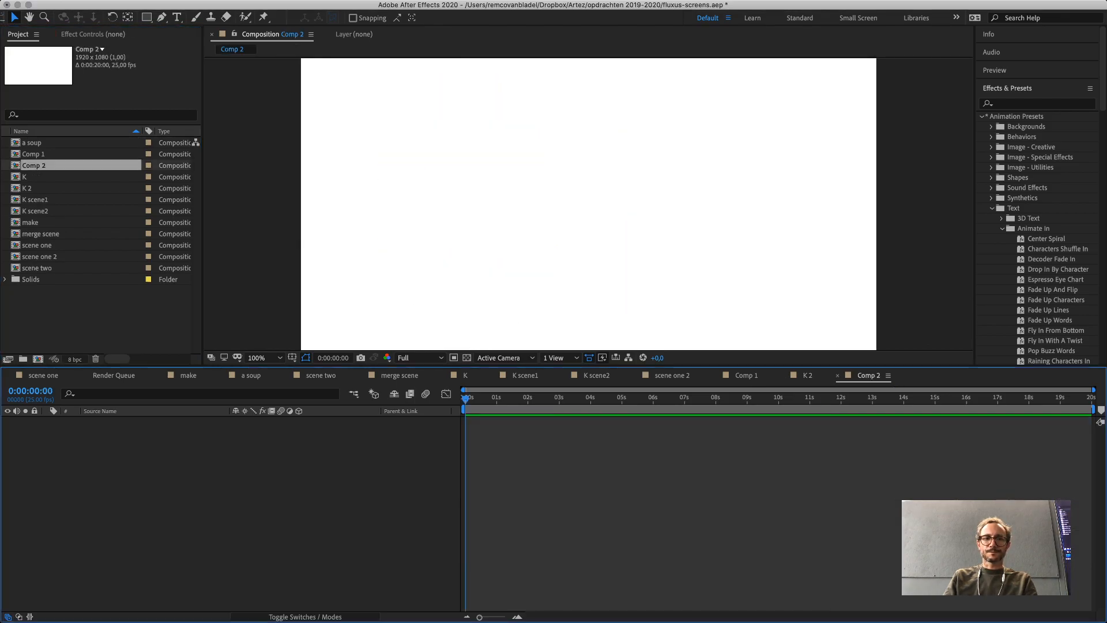
{"action": "left_click", "coordinate": [86, 318]}
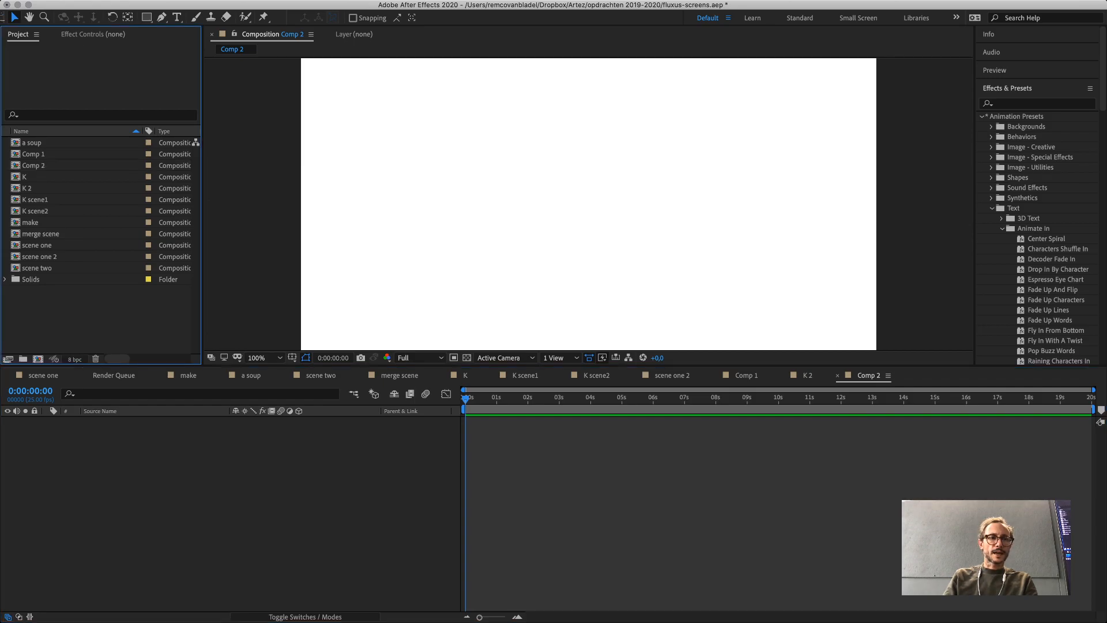
{"action": "left_click_drag", "start_coordinate": [27, 188], "coordinate": [87, 455]}
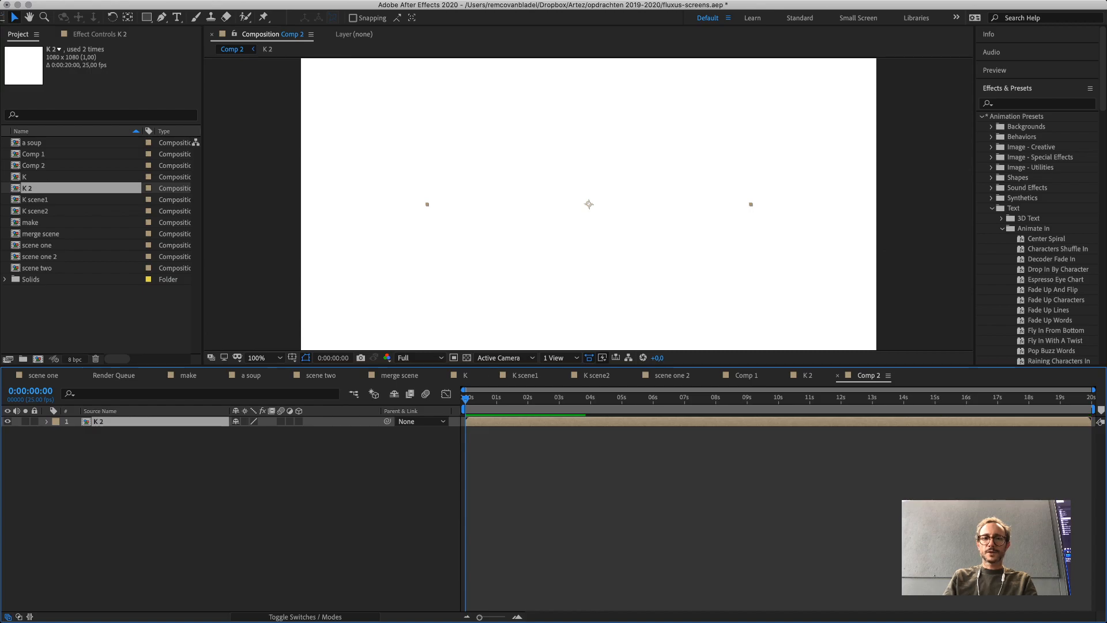
{"action": "key", "text": "space"}
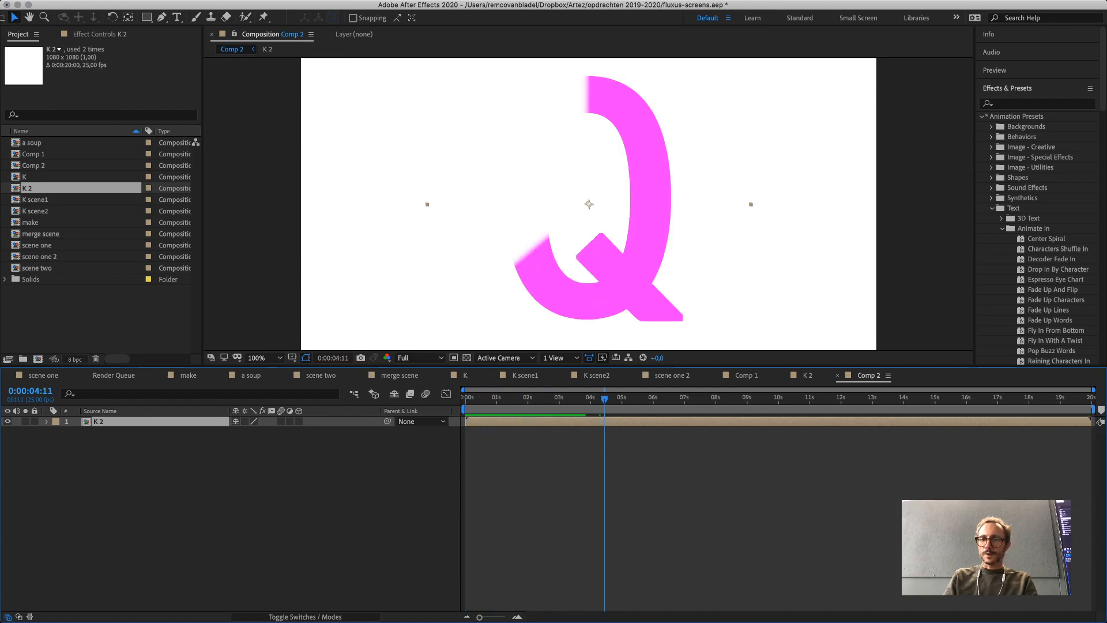
In K 2, move the magenta solid's two Radial Wipe Transition Completion keyframes to the timeline start, the second at about 0:00:00:13.
{"action": "left_click", "coordinate": [807, 376]}
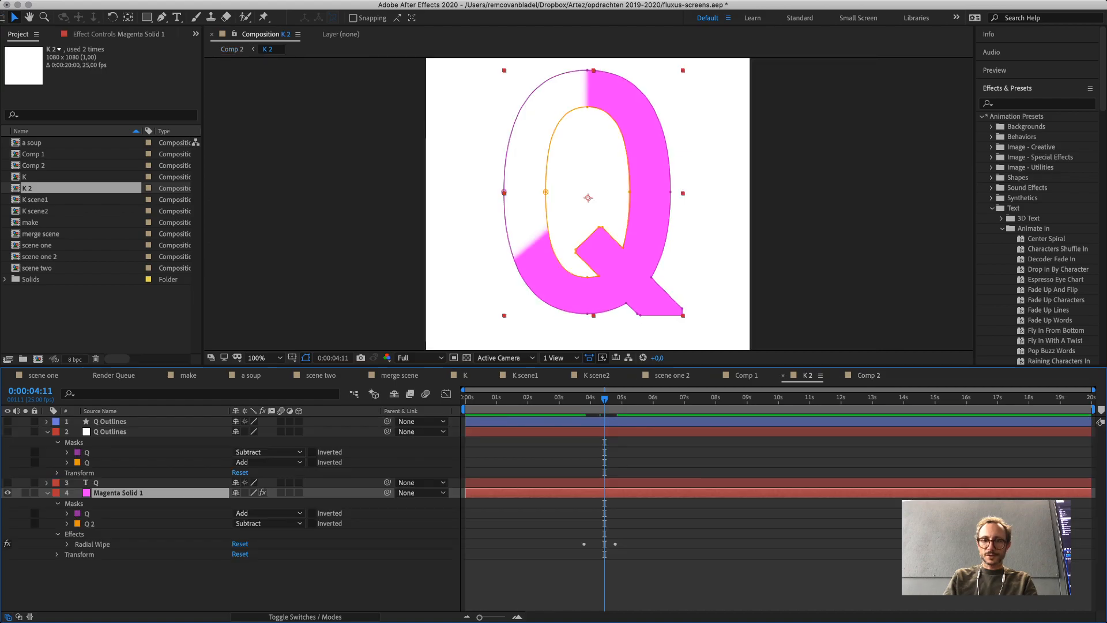
{"action": "left_click", "coordinate": [57, 554]}
{"action": "left_click", "coordinate": [67, 544]}
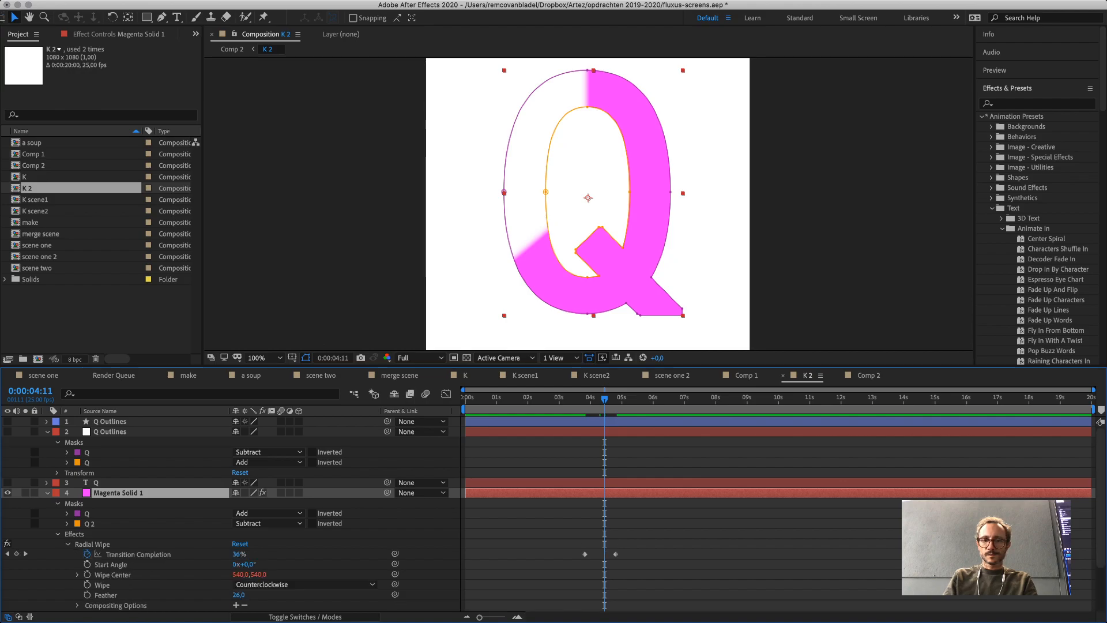
{"action": "left_click", "coordinate": [584, 554]}
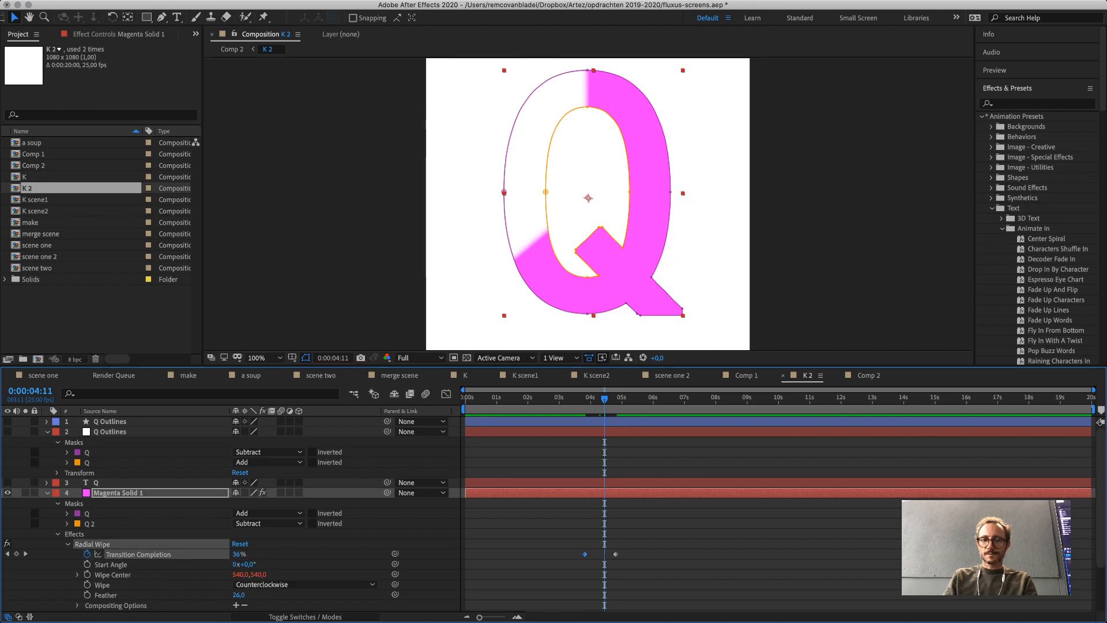
{"action": "left_click_drag", "start_coordinate": [616, 554], "coordinate": [577, 555]}
{"action": "left_click_drag", "start_coordinate": [505, 554], "coordinate": [482, 555]}
{"action": "left_click", "coordinate": [525, 568]}
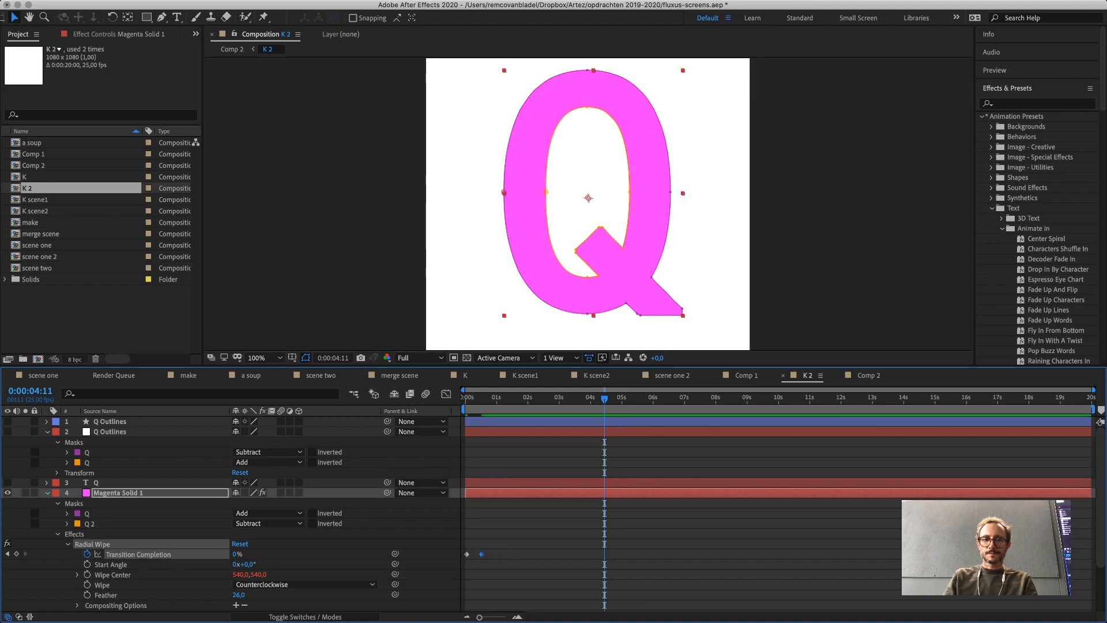
Add a 0% Transition Completion keyframe at 0:00:01:24, paste a copy of the first keyframe at 0:00:02:13 and preview the wipe.
{"action": "left_click", "coordinate": [527, 398]}
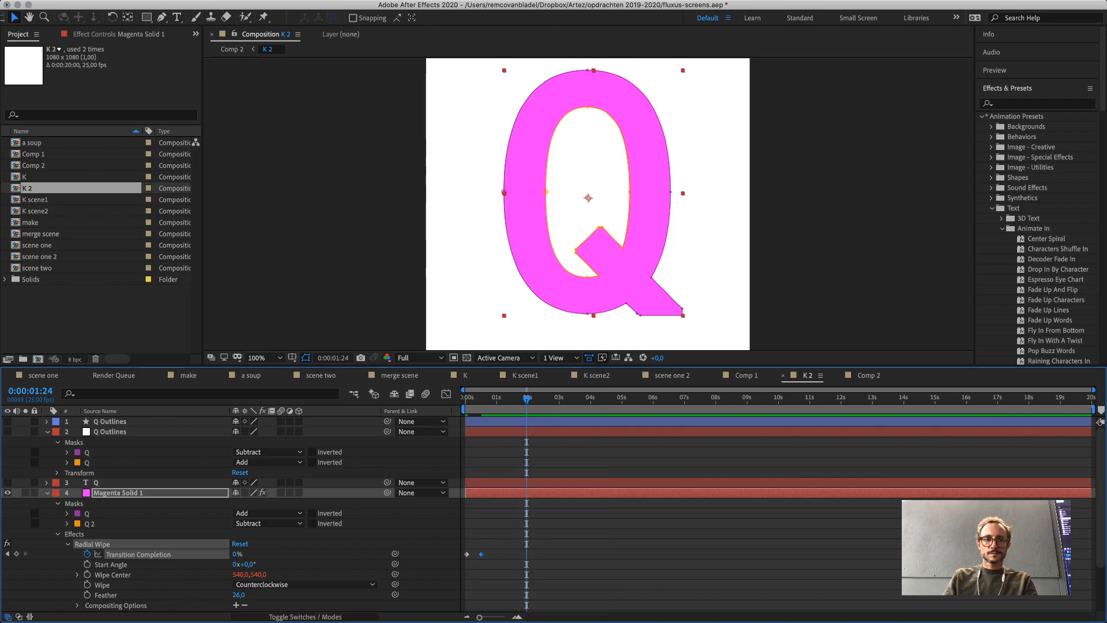
{"action": "left_click", "coordinate": [16, 554]}
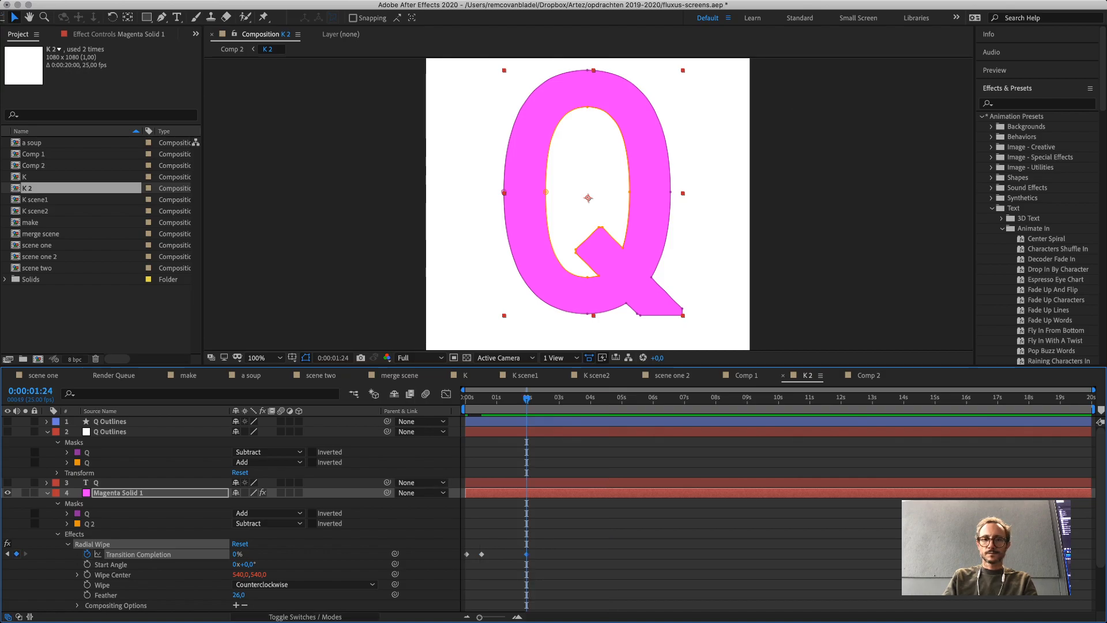
{"action": "left_click_drag", "start_coordinate": [527, 398], "coordinate": [544, 398]}
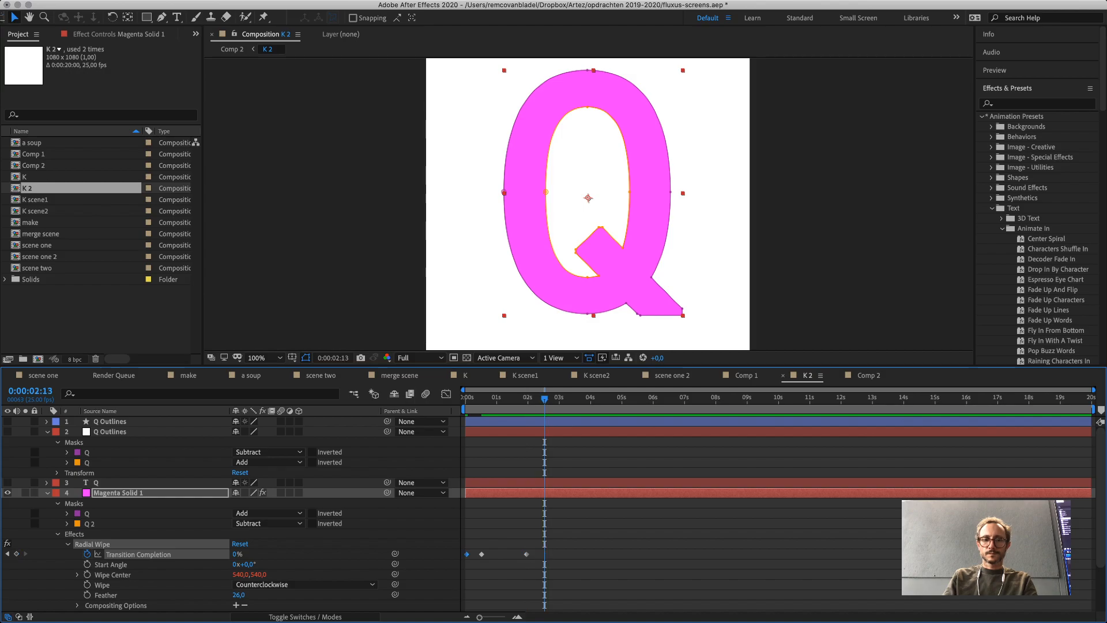
{"action": "key", "text": "super+c"}
{"action": "key", "text": "super+v"}
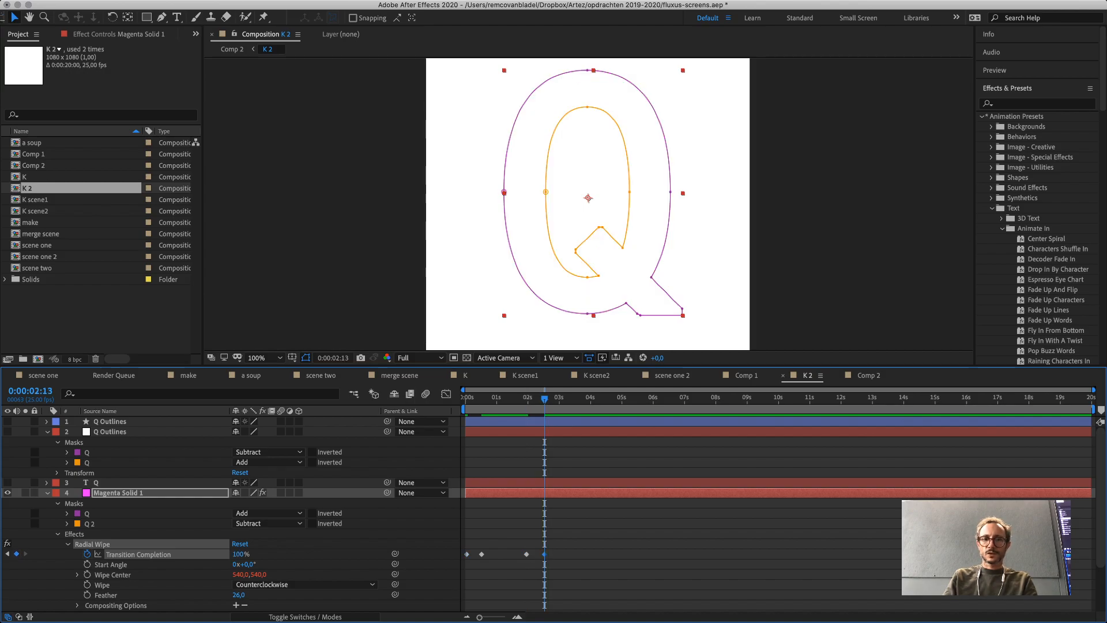
{"action": "key", "text": "space"}
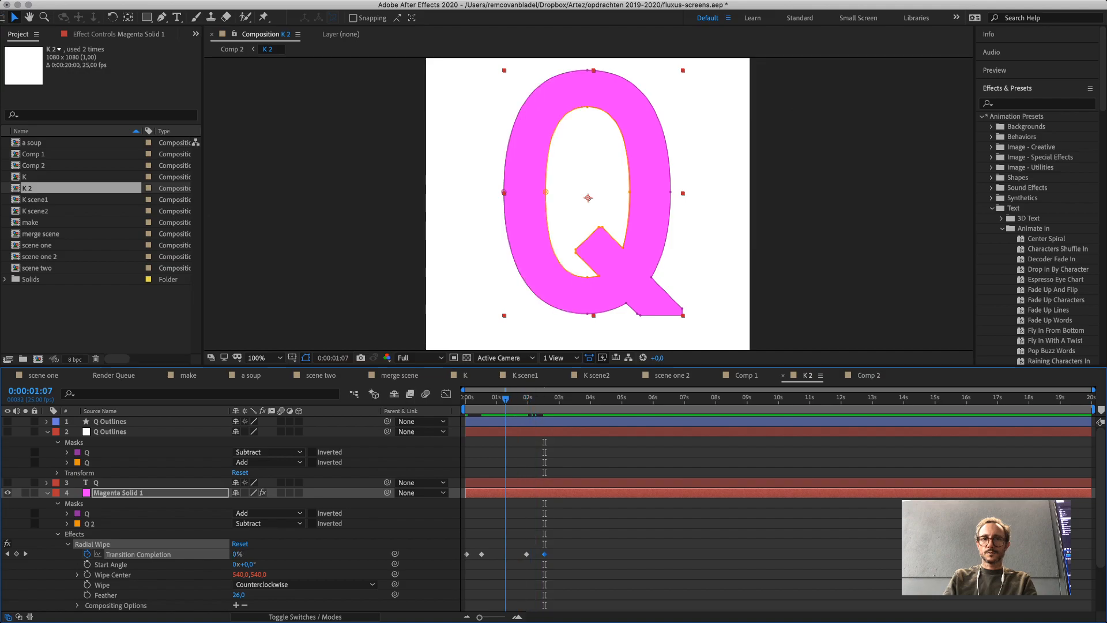
{"action": "key", "text": "space"}
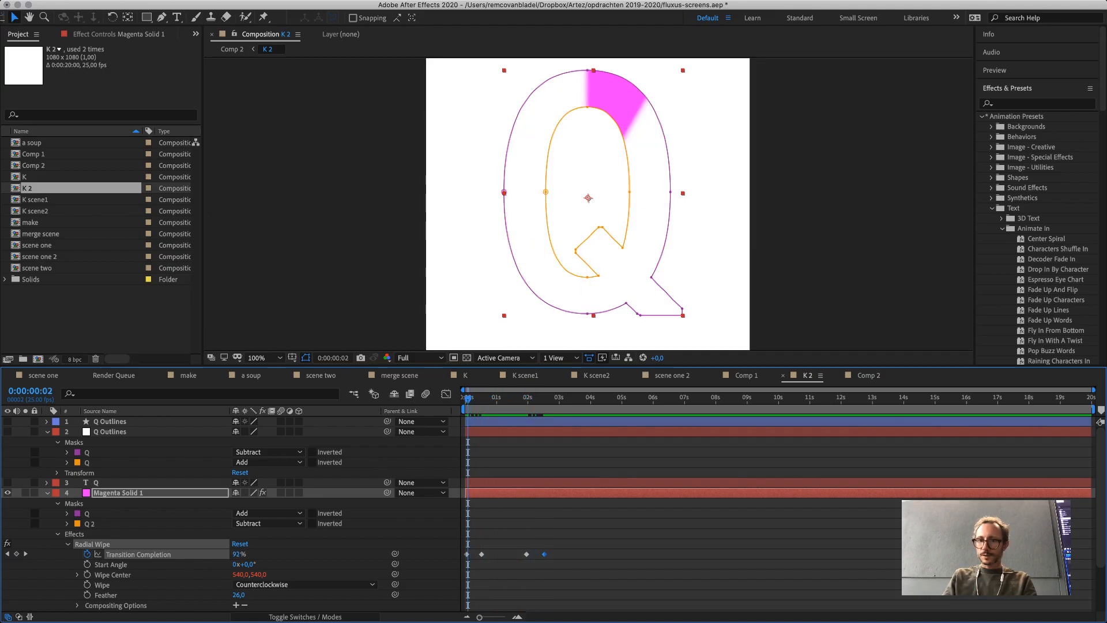
Shorten K 2's work area to end at about 0:00:02:21 and check the K 2 layer in Comp 2.
{"action": "left_click_drag", "start_coordinate": [468, 398], "coordinate": [698, 398]}
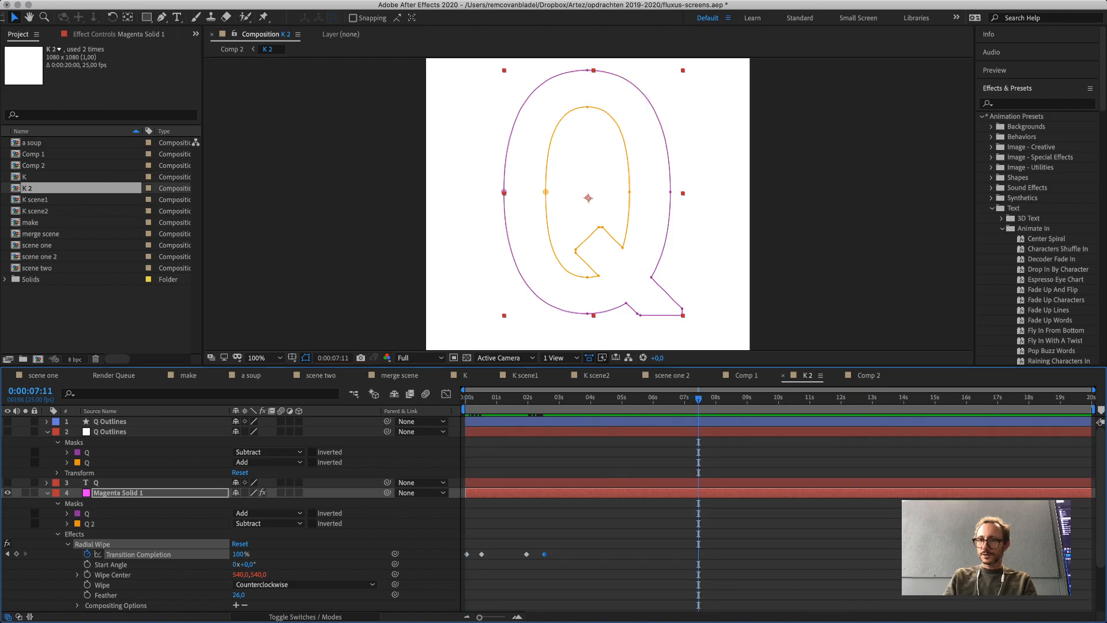
{"action": "left_click_drag", "start_coordinate": [1093, 408], "coordinate": [555, 409]}
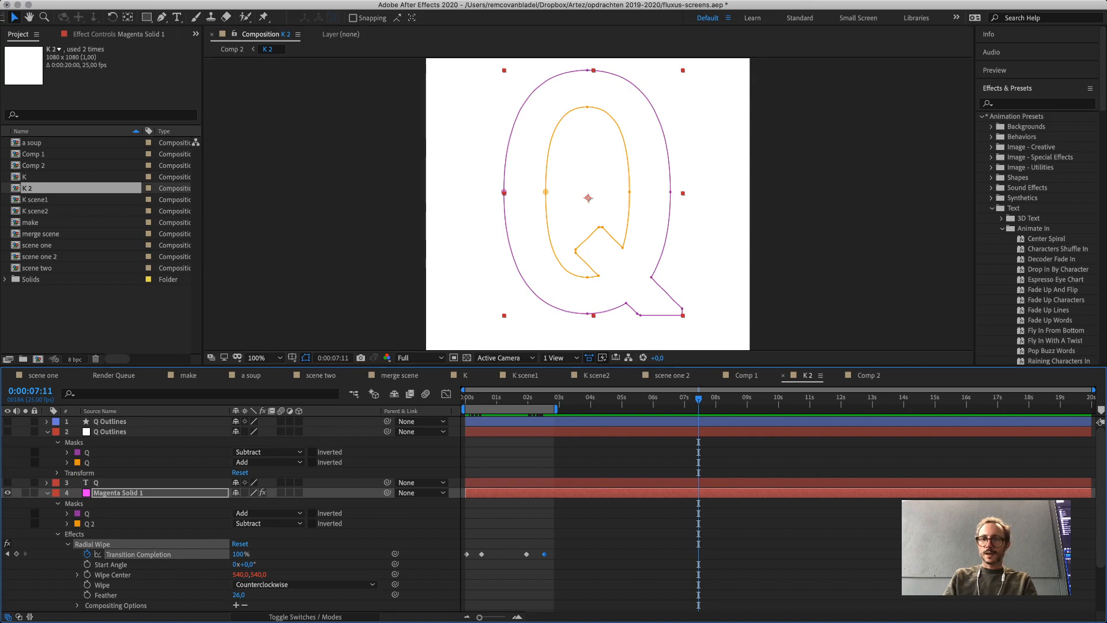
{"action": "left_click", "coordinate": [868, 375]}
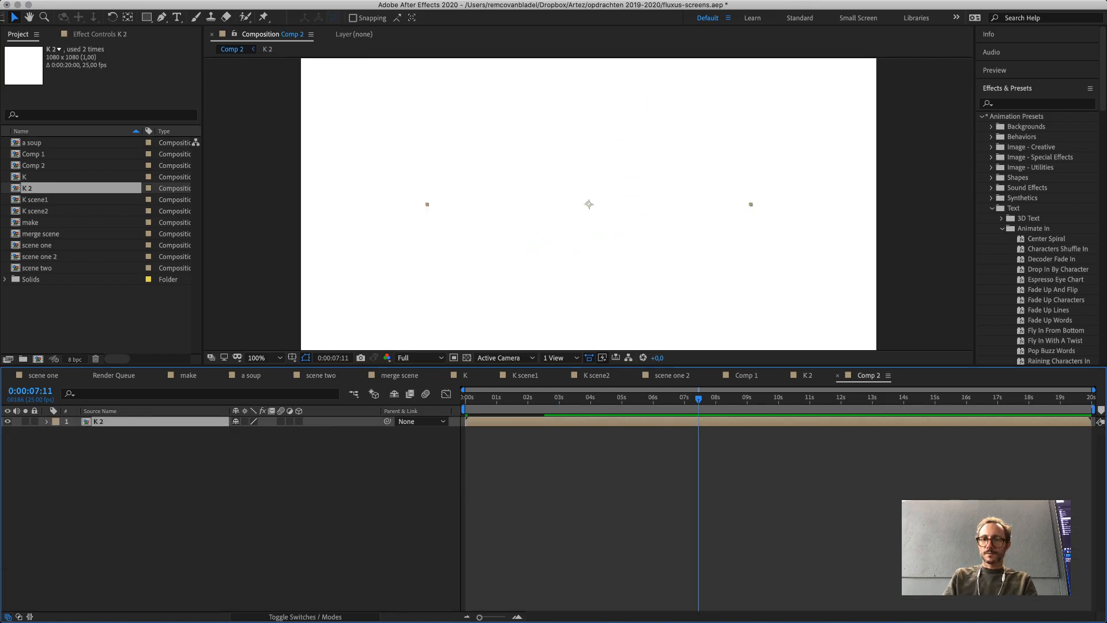
{"action": "left_click", "coordinate": [807, 375]}
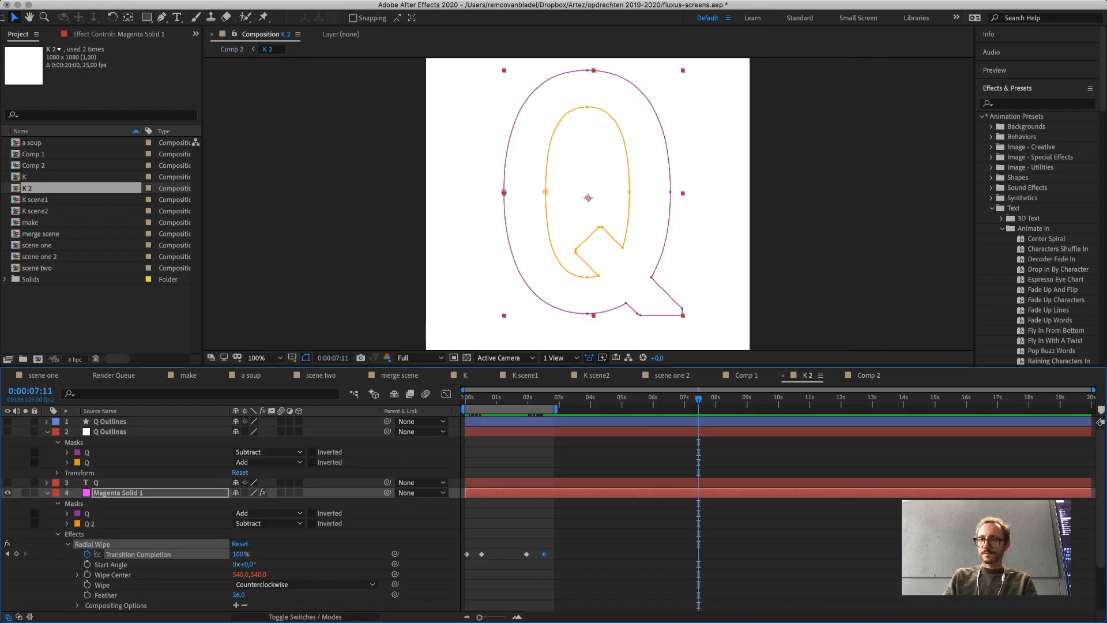
Set the K 2 composition's duration to 0:00:03:00 and return to Comp 2.
{"action": "left_click_drag", "start_coordinate": [1093, 390], "coordinate": [704, 389]}
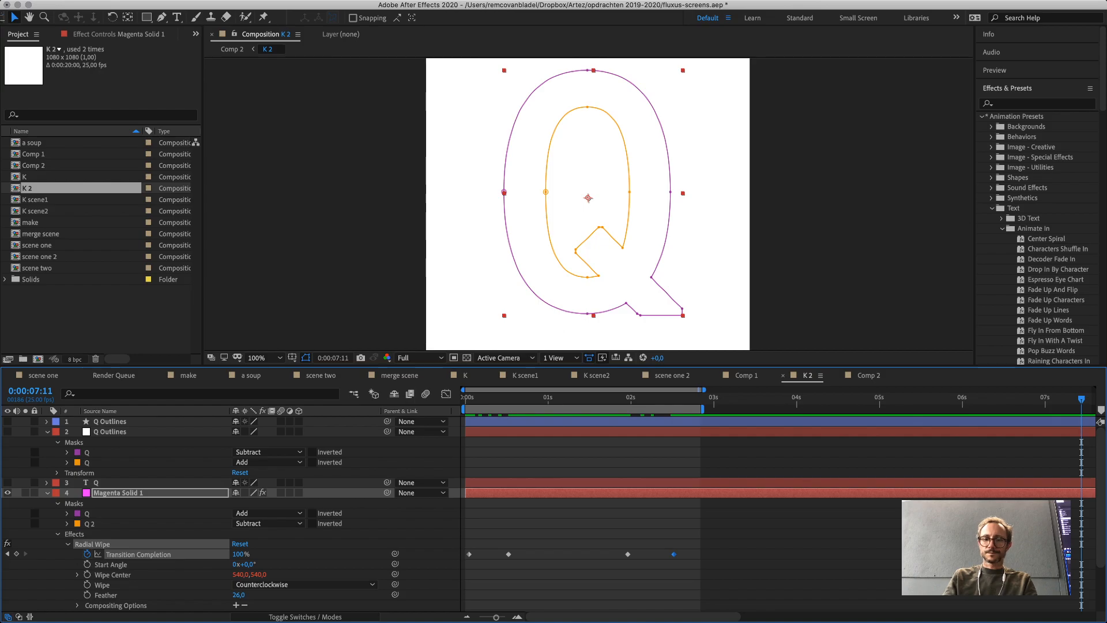
{"action": "key", "text": "super+Tab"}
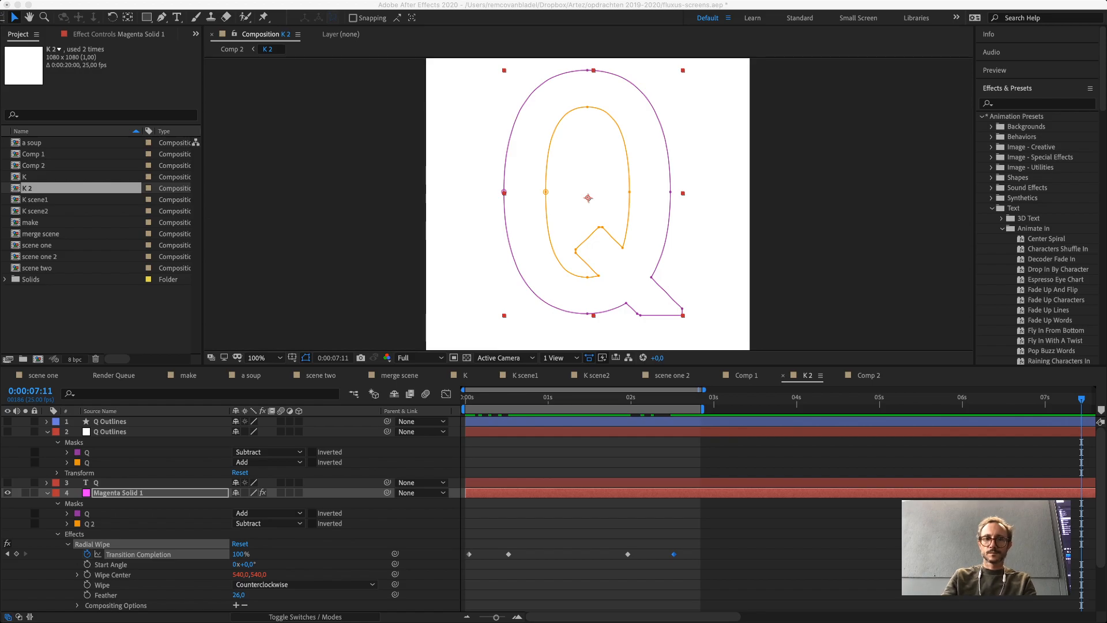
{"action": "key", "text": "Return"}
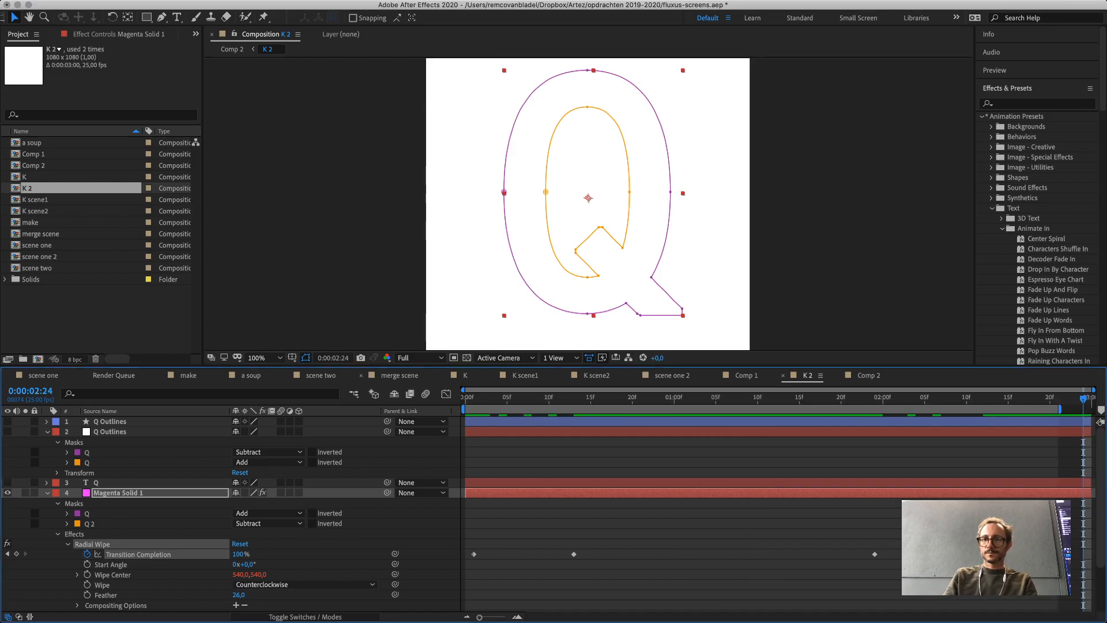
{"action": "left_click", "coordinate": [869, 375]}
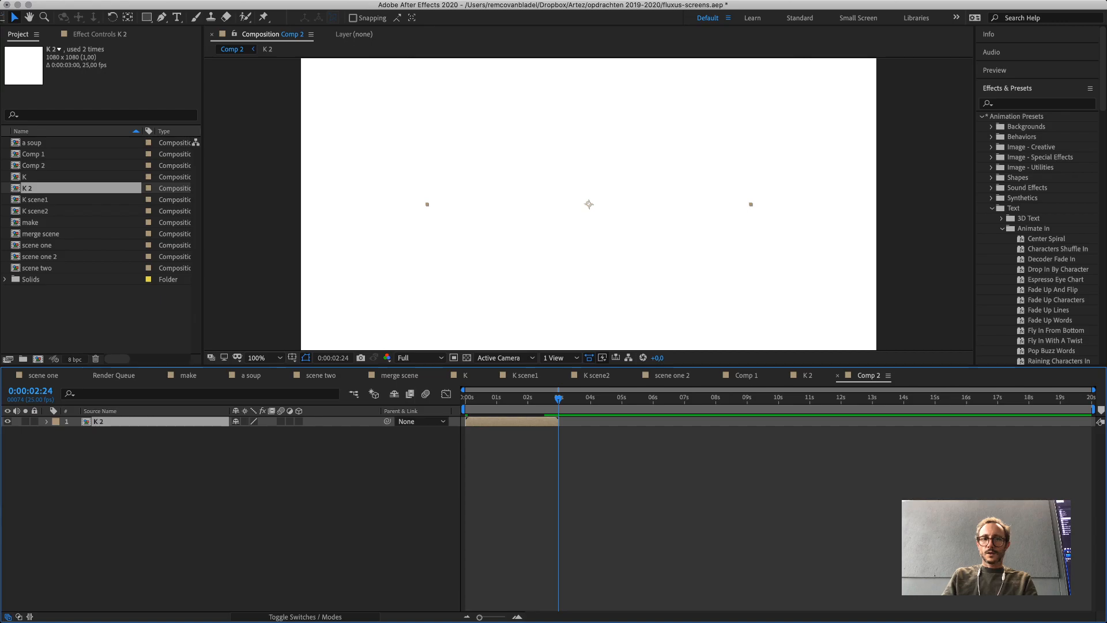
Preview Comp 2, scale the K 2 layer down to 23% and place it in the upper-left part of the frame.
{"action": "left_click", "coordinate": [692, 490]}
{"action": "key", "text": "space"}
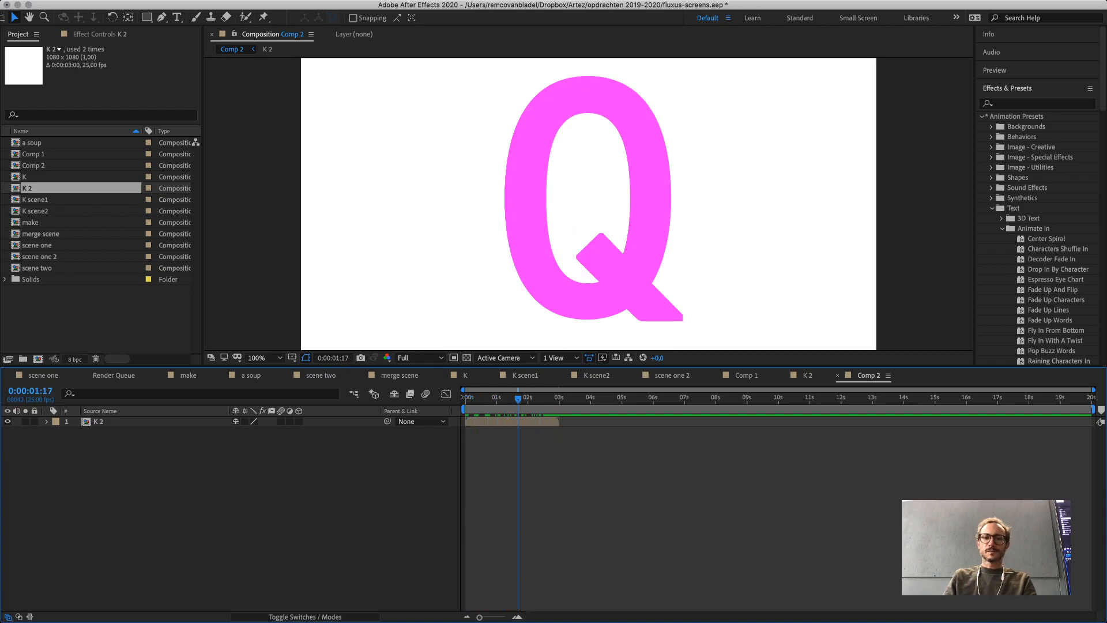
{"action": "left_click", "coordinate": [98, 421]}
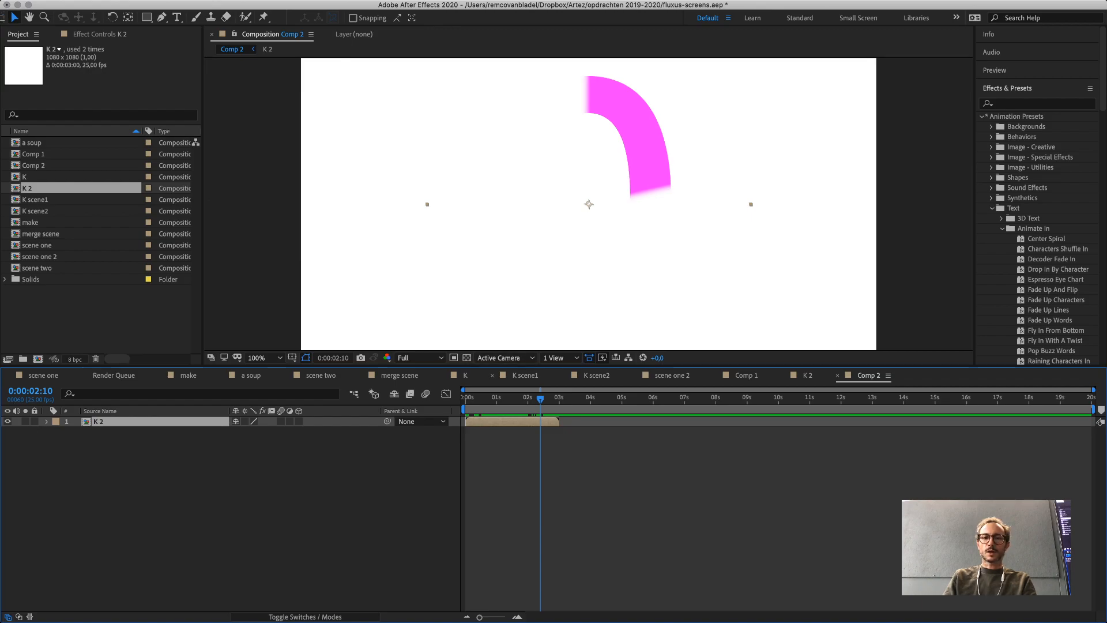
{"action": "left_click_drag", "start_coordinate": [508, 366], "coordinate": [507, 459]}
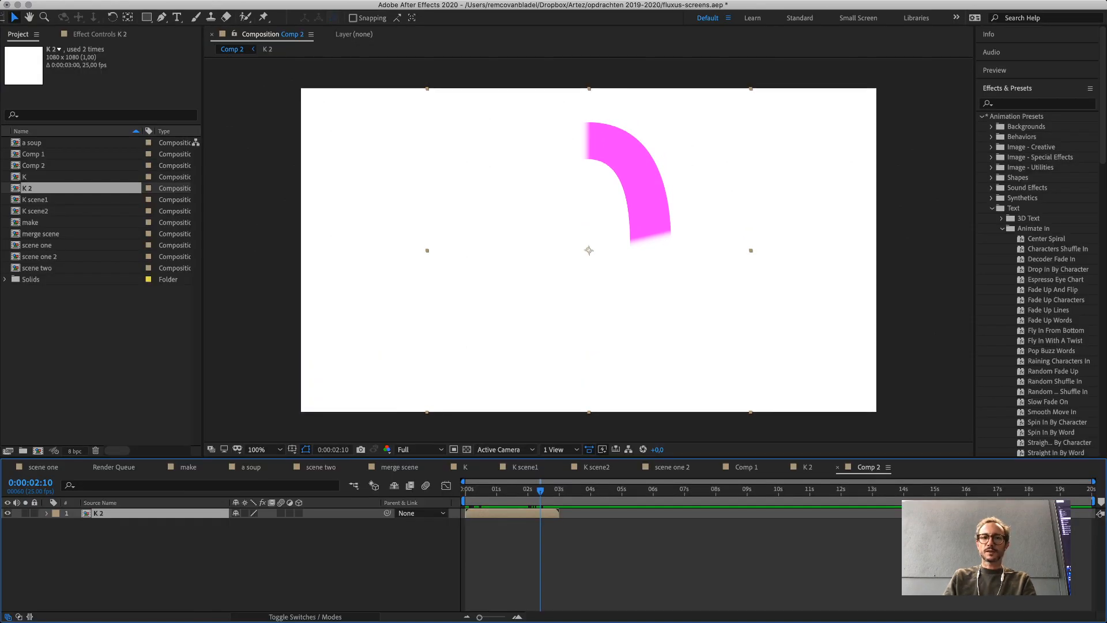
{"action": "left_click_drag", "start_coordinate": [751, 412], "coordinate": [652, 312]}
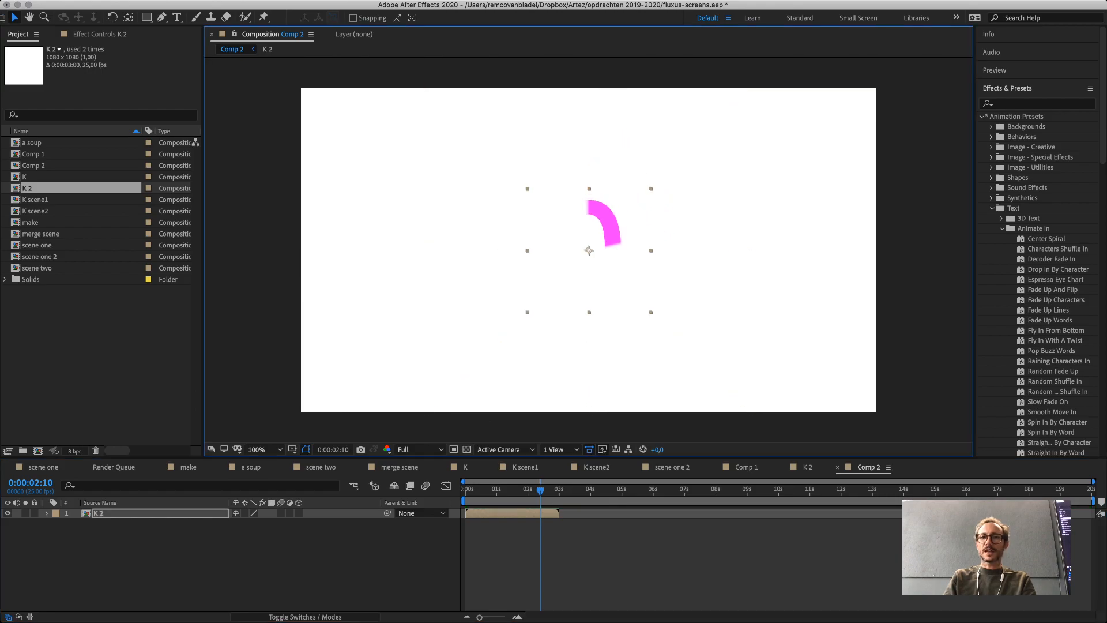
{"action": "left_click_drag", "start_coordinate": [603, 228], "coordinate": [414, 162]}
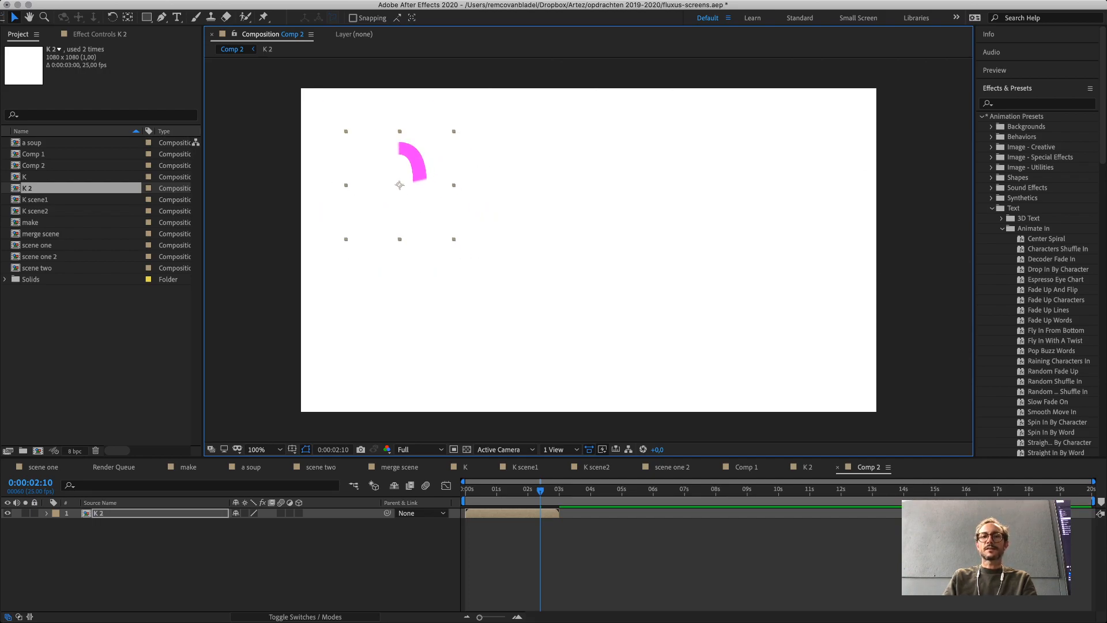
{"action": "left_click_drag", "start_coordinate": [454, 240], "coordinate": [437, 222]}
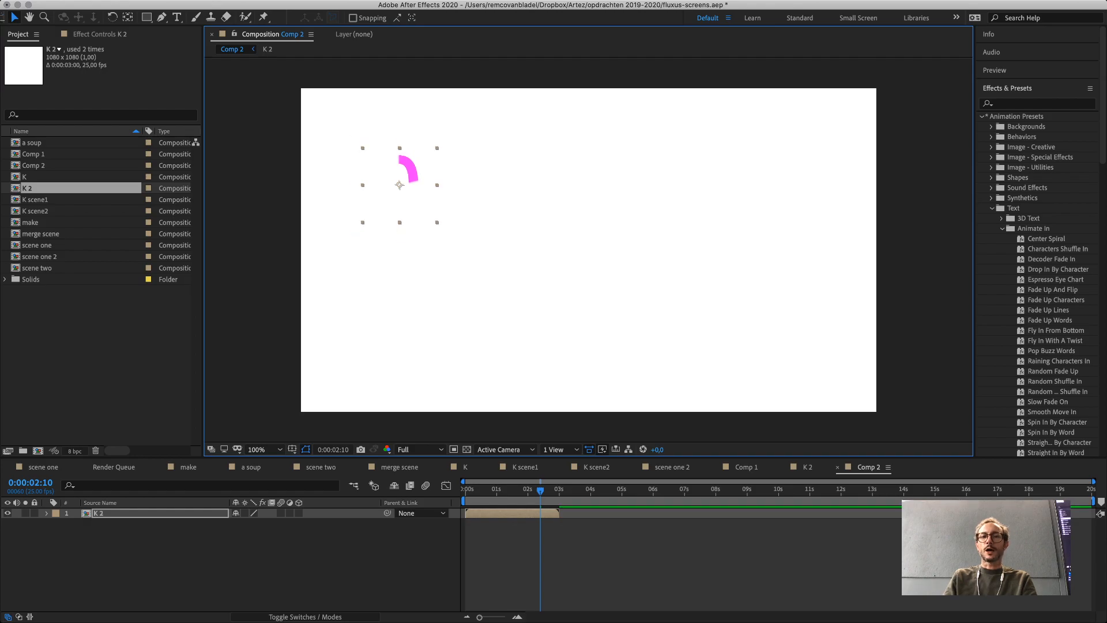
{"action": "left_click_drag", "start_coordinate": [413, 172], "coordinate": [400, 154]}
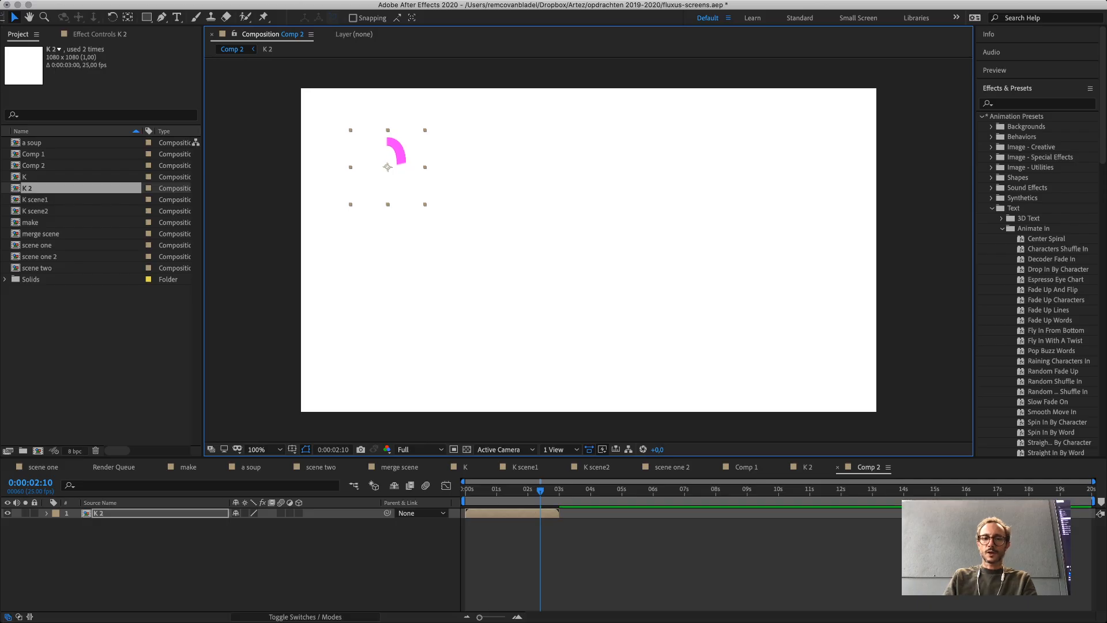
Duplicate the scaled K 2 layer six times.
{"action": "left_click", "coordinate": [99, 513]}
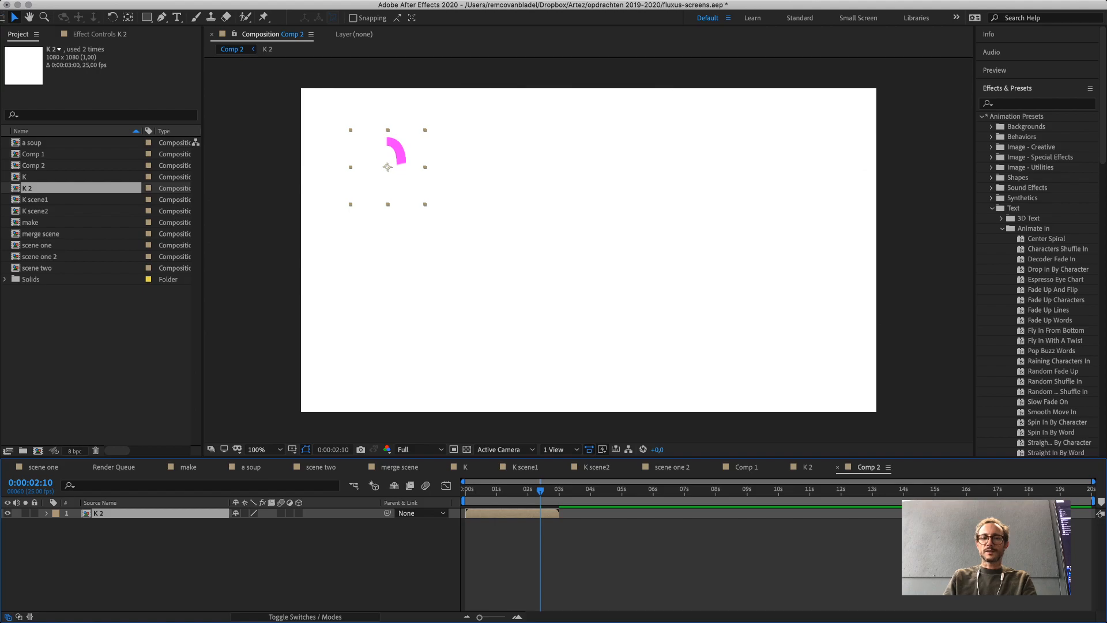
{"action": "key", "text": "super+d"}
{"action": "key", "text": "super+d"}
{"action": "key", "text": "super+d"}
{"action": "key", "text": "super+d"}
{"action": "key", "text": "super+d"}
{"action": "key", "text": "super+d"}
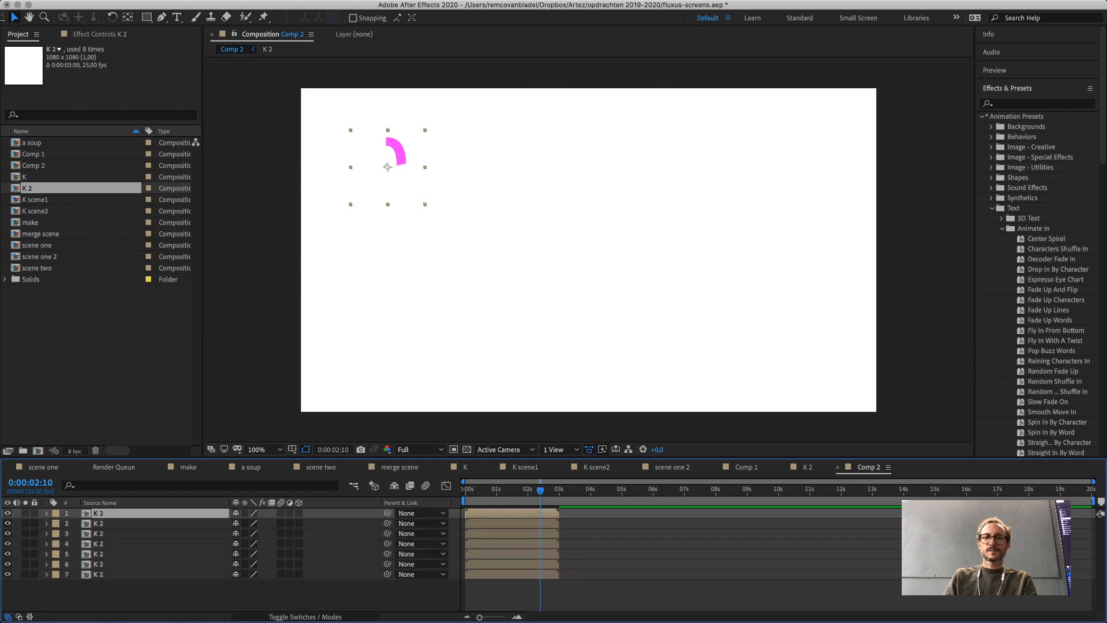
Spread the seven K 2 layers over the frame, three in an upper row and four in a middle row.
{"action": "left_click_drag", "start_coordinate": [398, 151], "coordinate": [520, 149]}
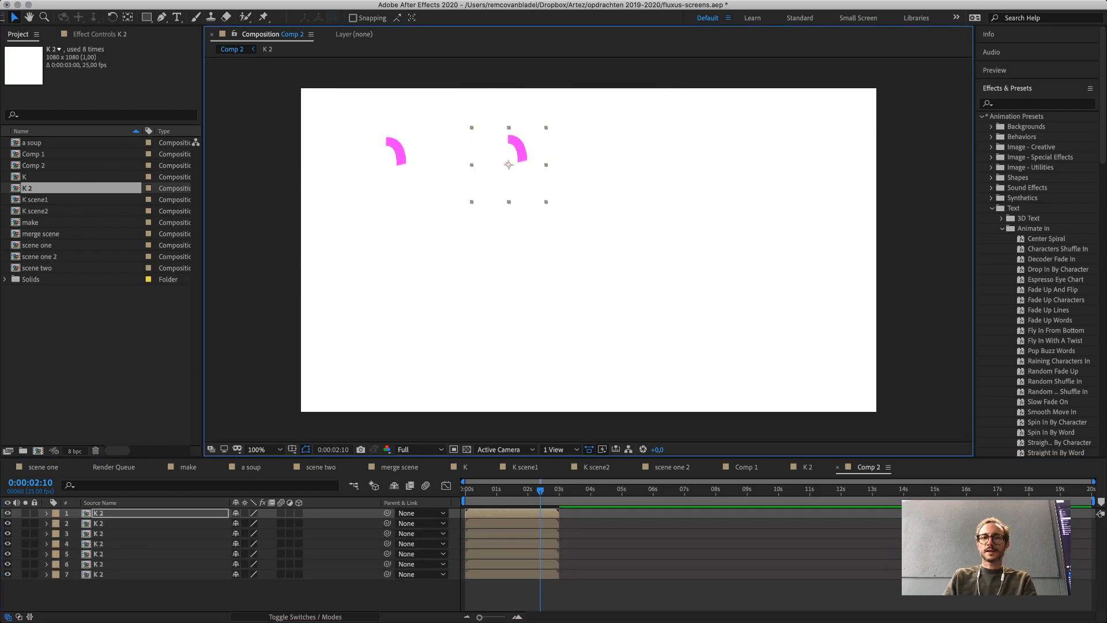
{"action": "left_click", "coordinate": [398, 151]}
{"action": "left_click_drag", "start_coordinate": [398, 151], "coordinate": [637, 153]}
{"action": "left_click_drag", "start_coordinate": [398, 151], "coordinate": [564, 239]}
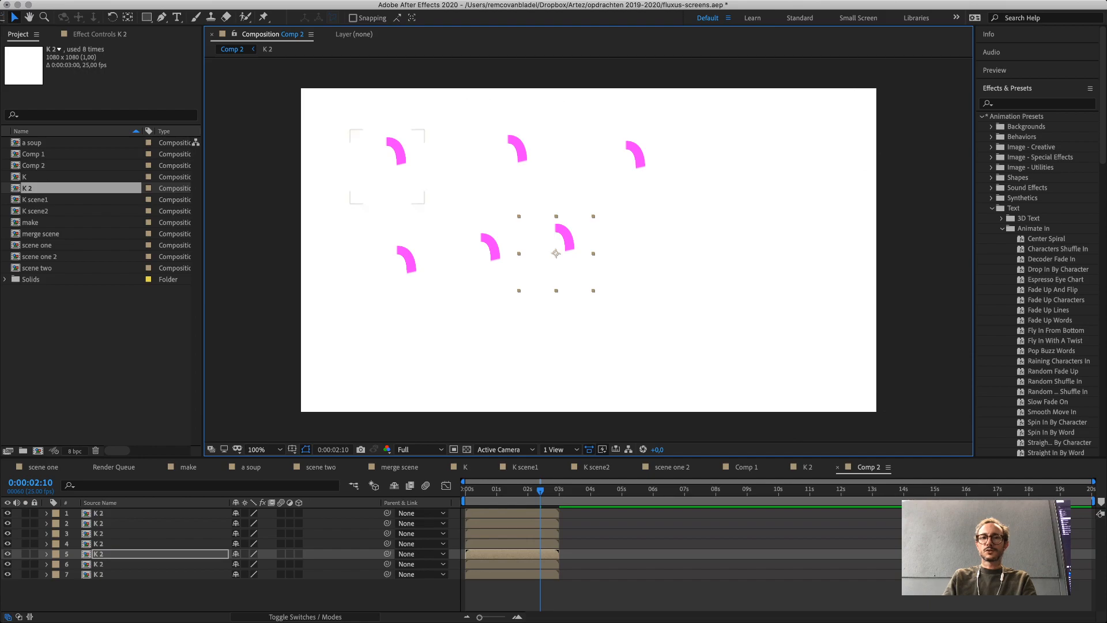
{"action": "left_click_drag", "start_coordinate": [398, 151], "coordinate": [413, 152]}
{"action": "left_click_drag", "start_coordinate": [517, 149], "coordinate": [654, 236]}
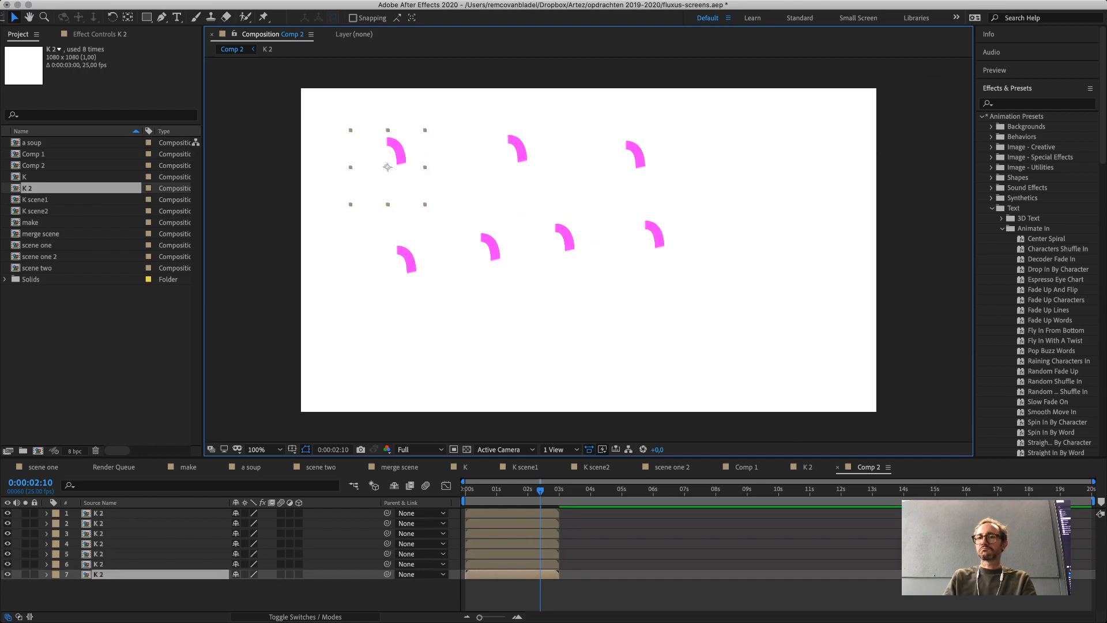
{"action": "left_click", "coordinate": [870, 167]}
{"action": "left_click_drag", "start_coordinate": [396, 151], "coordinate": [400, 141]}
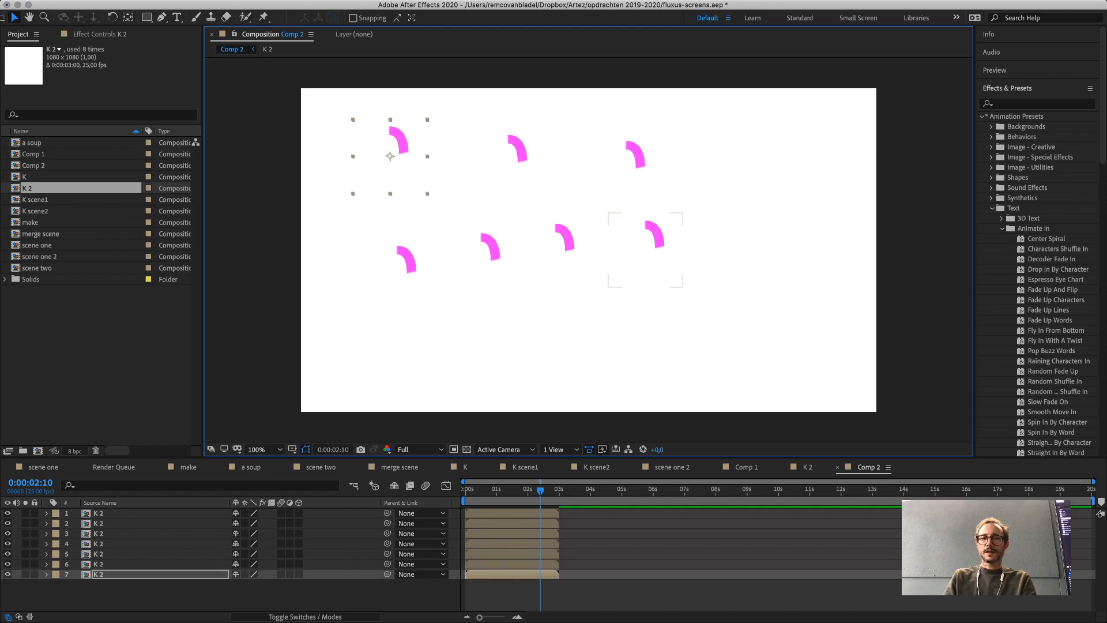
Duplicate the second Q of the upper row twice and place the copies at the right ends of the upper and middle rows.
{"action": "left_click", "coordinate": [654, 237]}
{"action": "left_click", "coordinate": [517, 148]}
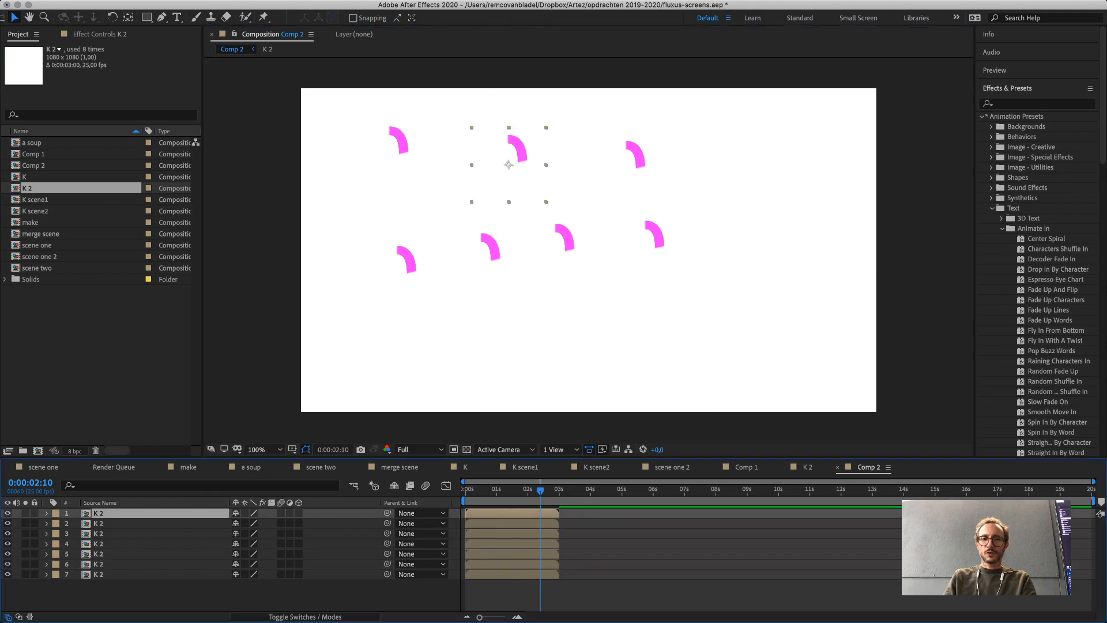
{"action": "key", "text": "super+d"}
{"action": "left_click_drag", "start_coordinate": [517, 149], "coordinate": [815, 140]}
{"action": "left_click", "coordinate": [517, 148]}
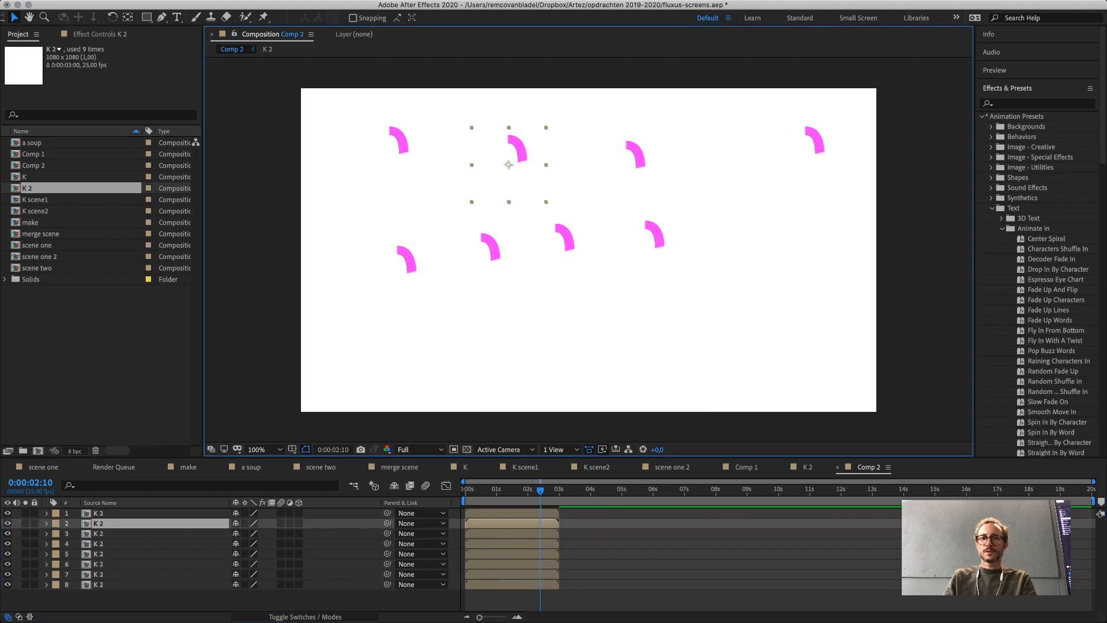
{"action": "key", "text": "super+d"}
{"action": "left_click_drag", "start_coordinate": [517, 149], "coordinate": [799, 248]}
Make three more duplicates of the upper row's second Q and place them as a bottom row.
{"action": "left_click", "coordinate": [518, 149]}
{"action": "key", "text": "super+d"}
{"action": "left_click_drag", "start_coordinate": [517, 149], "coordinate": [711, 334]}
{"action": "left_click", "coordinate": [517, 149]}
{"action": "key", "text": "super+d"}
{"action": "left_click_drag", "start_coordinate": [517, 149], "coordinate": [579, 343]}
{"action": "left_click", "coordinate": [518, 149]}
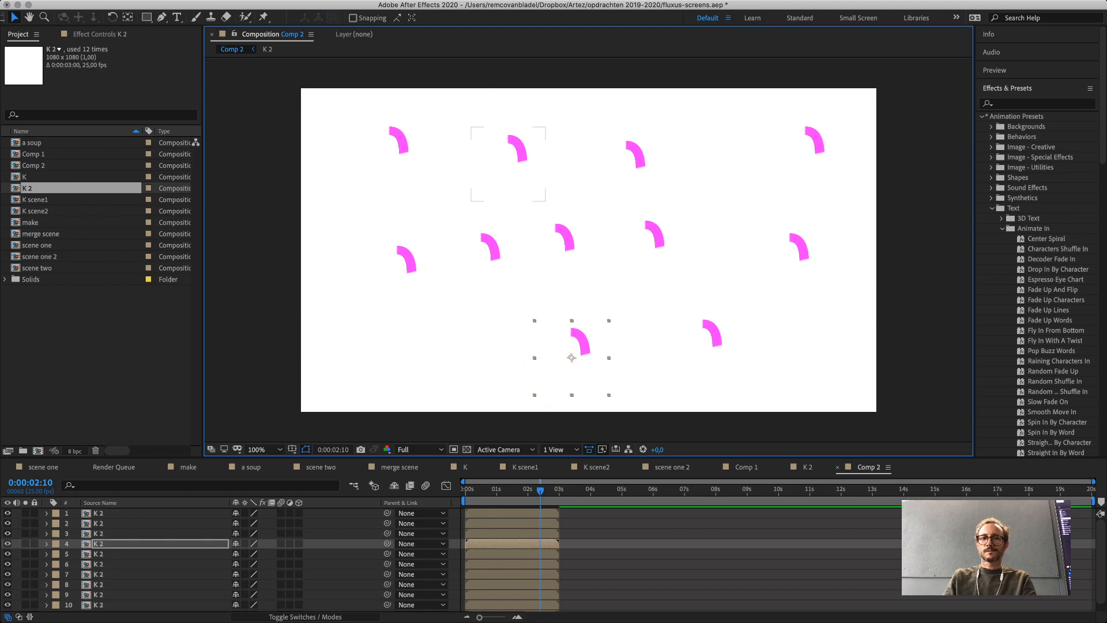
{"action": "key", "text": "super+d"}
{"action": "left_click_drag", "start_coordinate": [517, 149], "coordinate": [444, 353]}
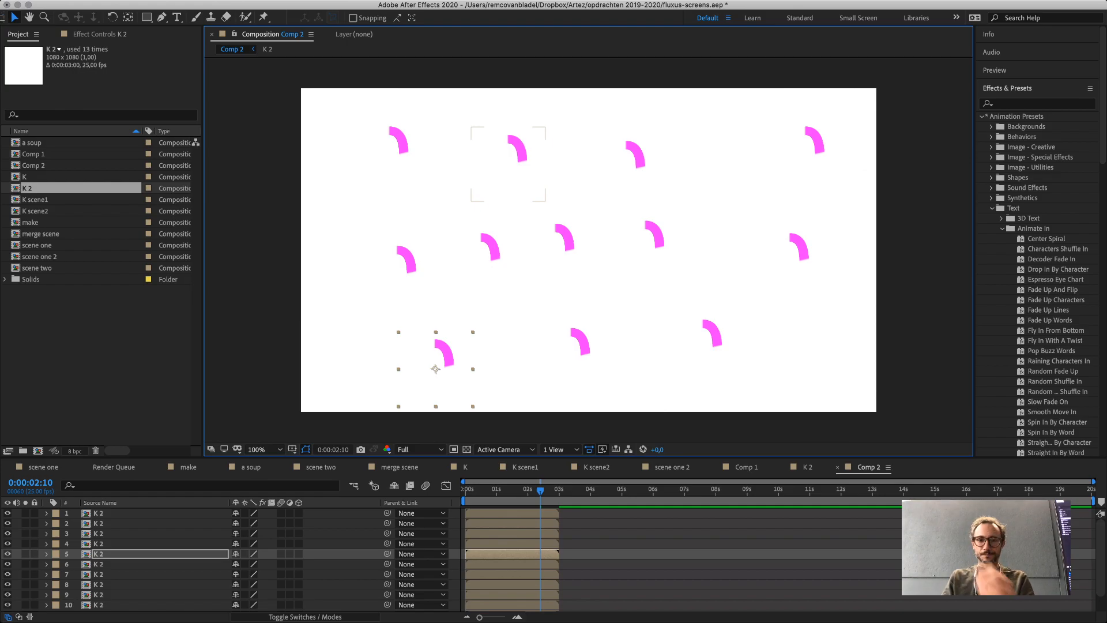
{"action": "left_click", "coordinate": [637, 376]}
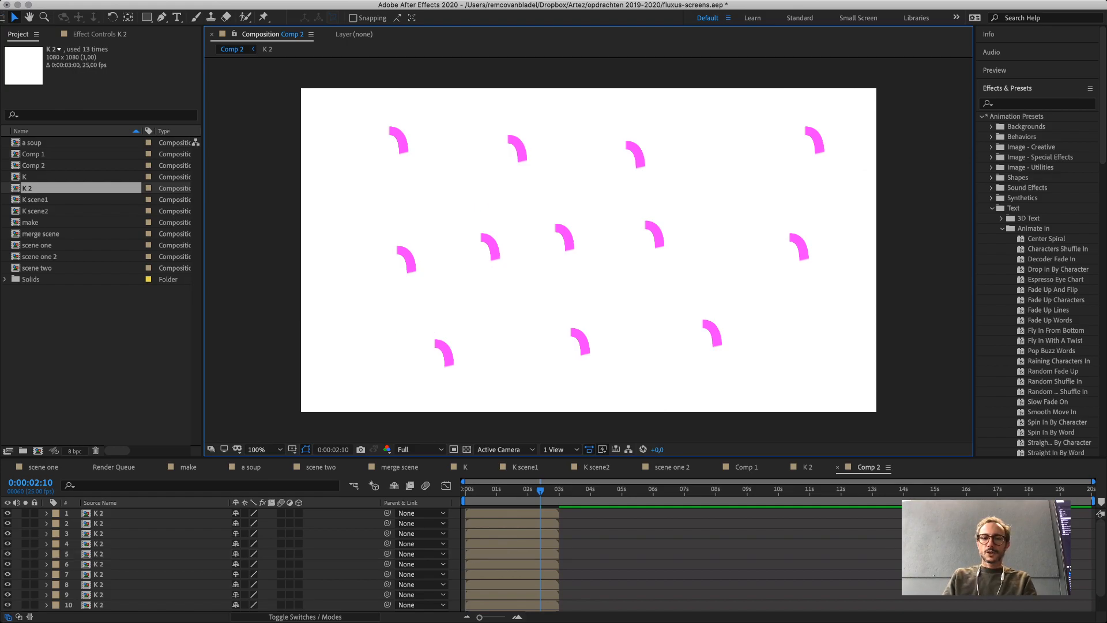
At 0:00:00:15, gather the twelve Q layers into a tight, staggered cluster in the centre of the frame.
{"action": "mouse_move", "coordinate": [482, 489]}
{"action": "left_mouse_down"}
{"action": "mouse_move", "coordinate": [464, 489]}
{"action": "mouse_move", "coordinate": [485, 490]}
{"action": "left_mouse_up"}
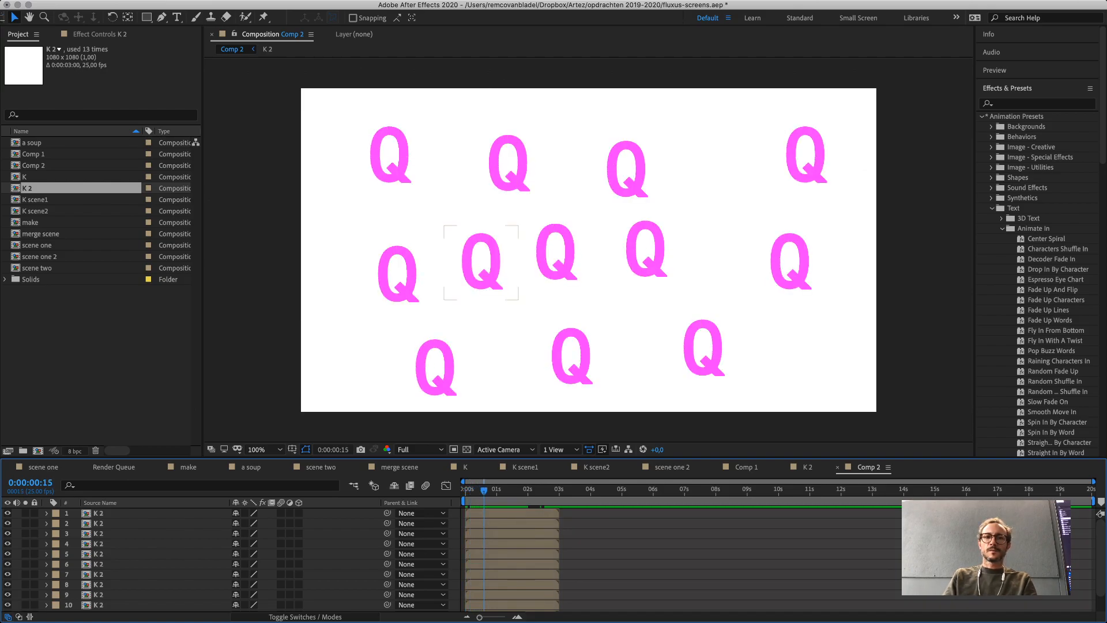
{"action": "left_click_drag", "start_coordinate": [391, 155], "coordinate": [468, 188]}
{"action": "left_click_drag", "start_coordinate": [481, 261], "coordinate": [534, 229]}
{"action": "left_click_drag", "start_coordinate": [626, 173], "coordinate": [568, 173]}
{"action": "left_click_drag", "start_coordinate": [635, 247], "coordinate": [574, 230]}
{"action": "left_click_drag", "start_coordinate": [571, 355], "coordinate": [536, 291]}
{"action": "left_click_drag", "start_coordinate": [436, 369], "coordinate": [494, 320]}
{"action": "left_click_drag", "start_coordinate": [398, 277], "coordinate": [448, 250]}
{"action": "left_click_drag", "start_coordinate": [694, 340], "coordinate": [584, 291]}
{"action": "left_click_drag", "start_coordinate": [774, 262], "coordinate": [620, 287]}
{"action": "left_click_drag", "start_coordinate": [802, 160], "coordinate": [622, 215]}
{"action": "left_click_drag", "start_coordinate": [636, 288], "coordinate": [669, 298]}
{"action": "key", "text": "super+a"}
{"action": "key", "text": "super+shift+a"}
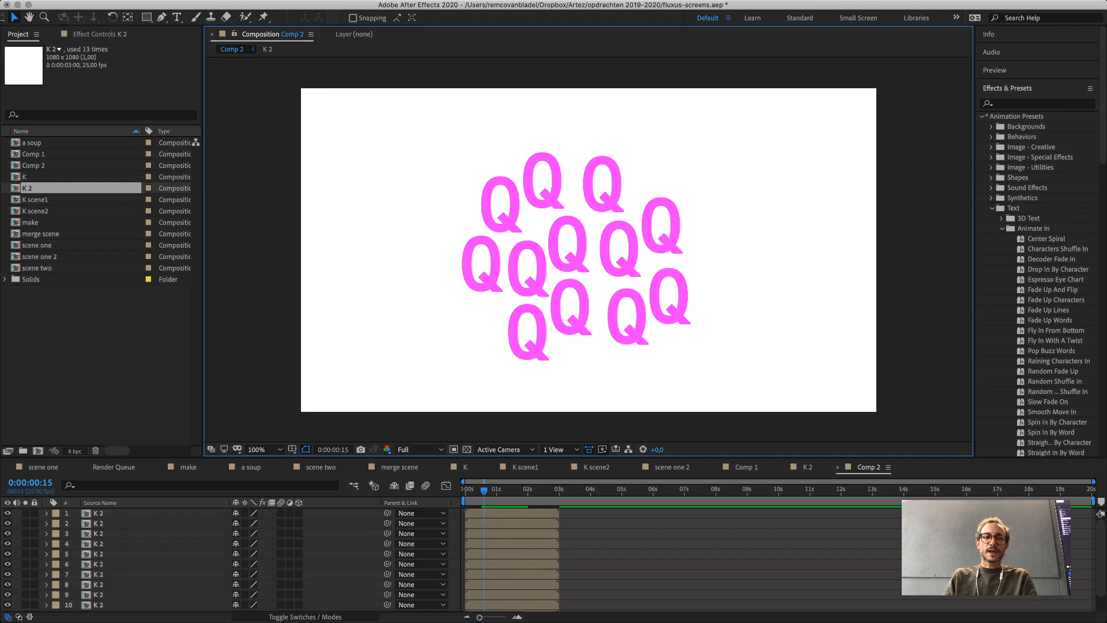
Add a Position keyframe at 0:00:01:09 to all twelve K 2 layers and reveal the Transform properties of the first two.
{"action": "left_click", "coordinate": [99, 513]}
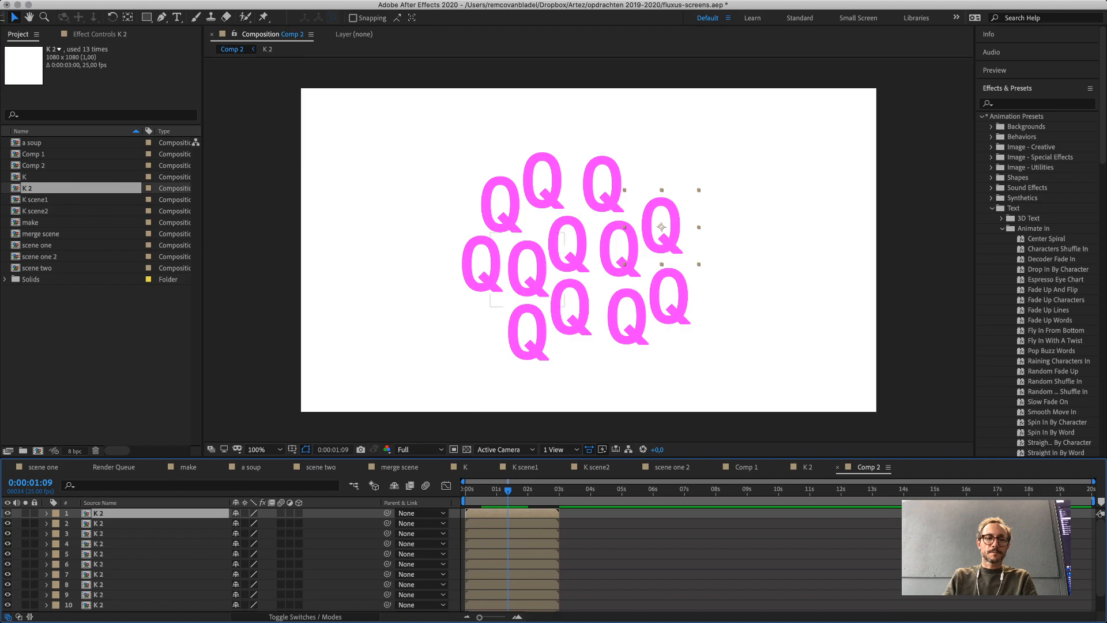
{"action": "scroll", "coordinate": [231, 560], "scroll_direction": "down", "scroll_amount": 2}
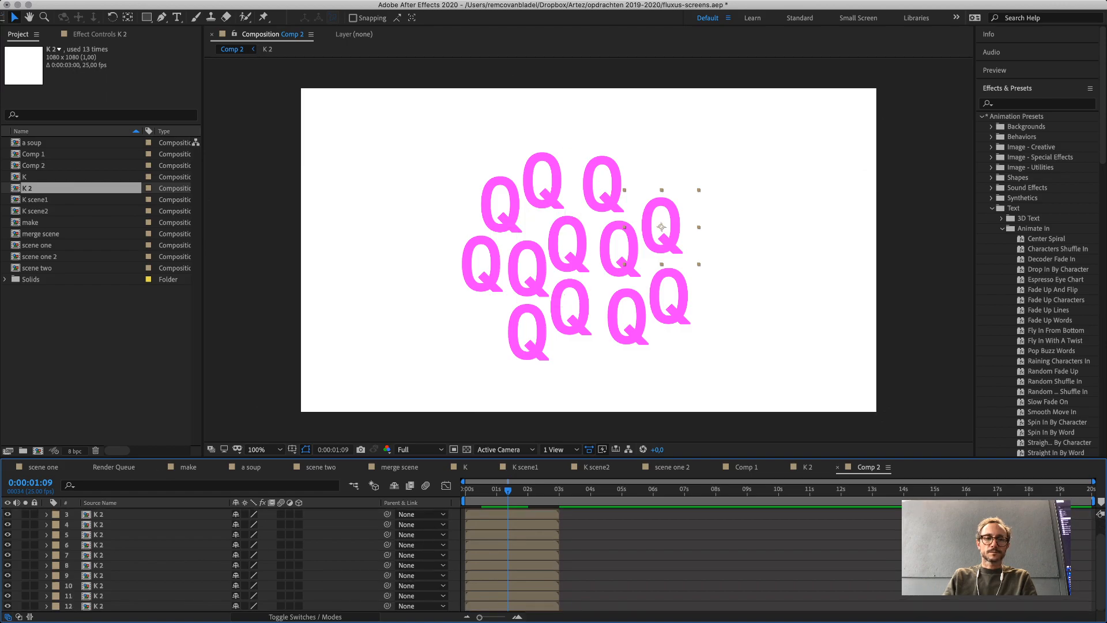
{"action": "left_click_drag", "start_coordinate": [553, 458], "coordinate": [554, 384]}
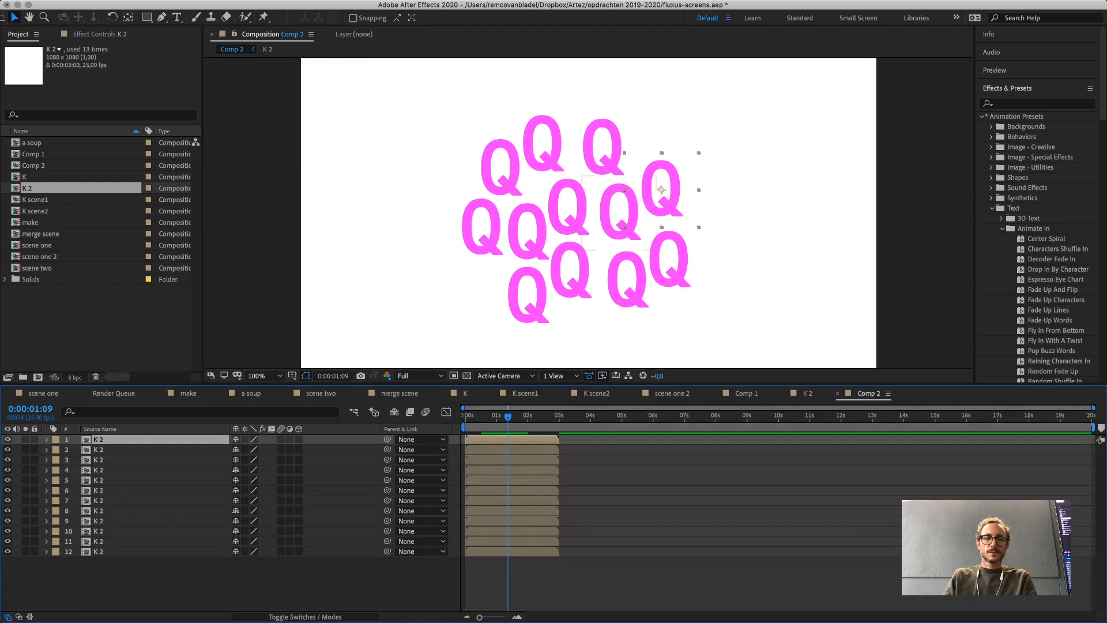
{"action": "key", "text": "super+a"}
{"action": "left_click", "coordinate": [47, 440]}
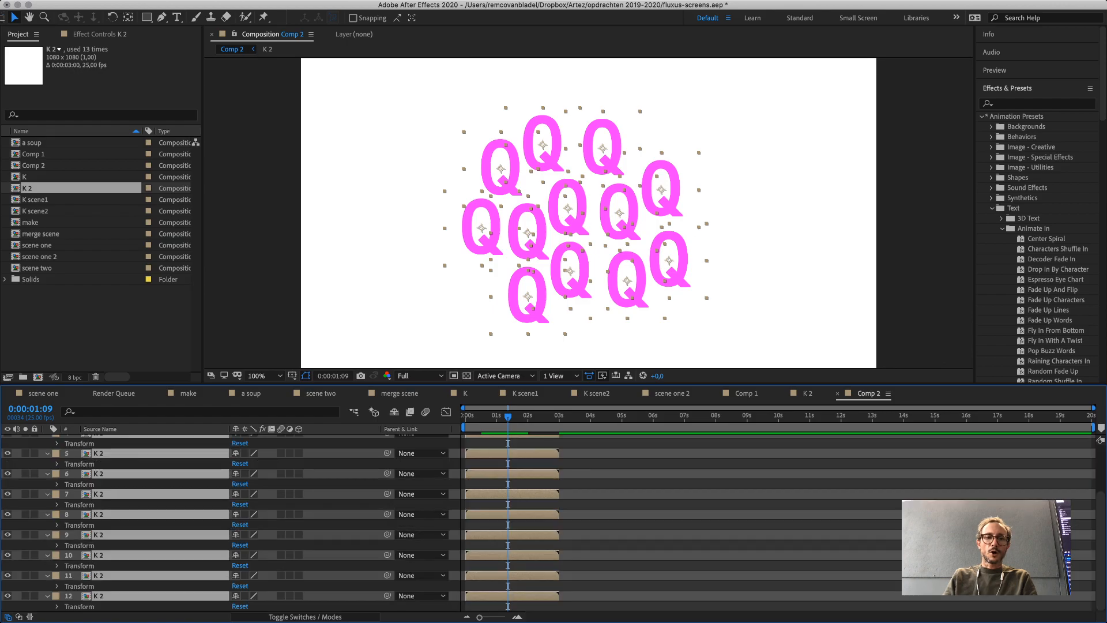
{"action": "scroll", "coordinate": [519, 525], "scroll_direction": "up", "scroll_amount": 3}
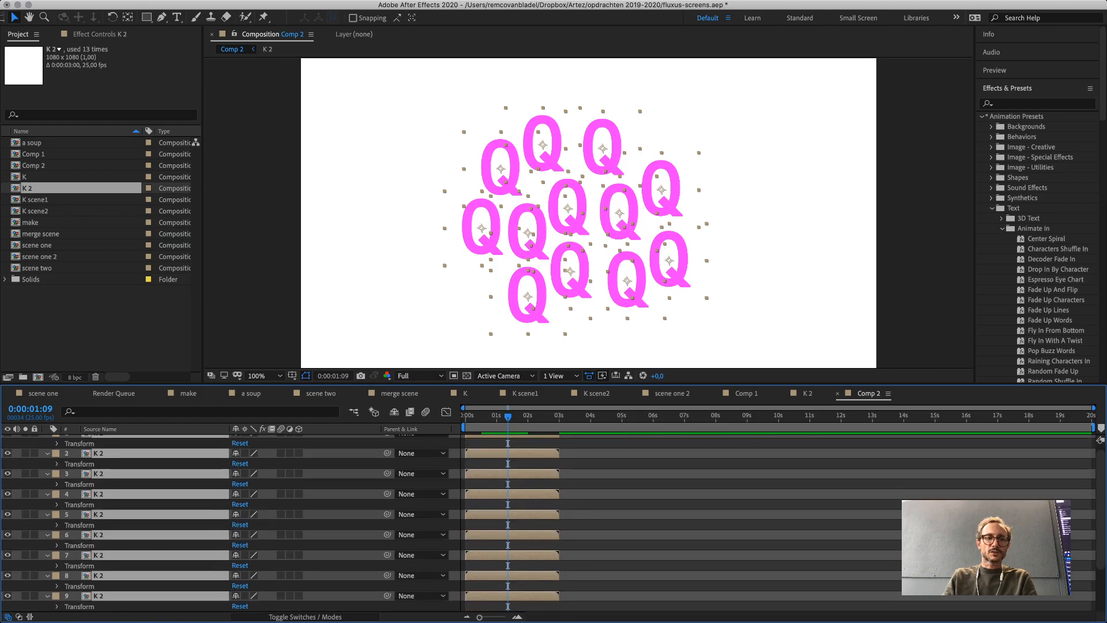
{"action": "left_click", "coordinate": [57, 443]}
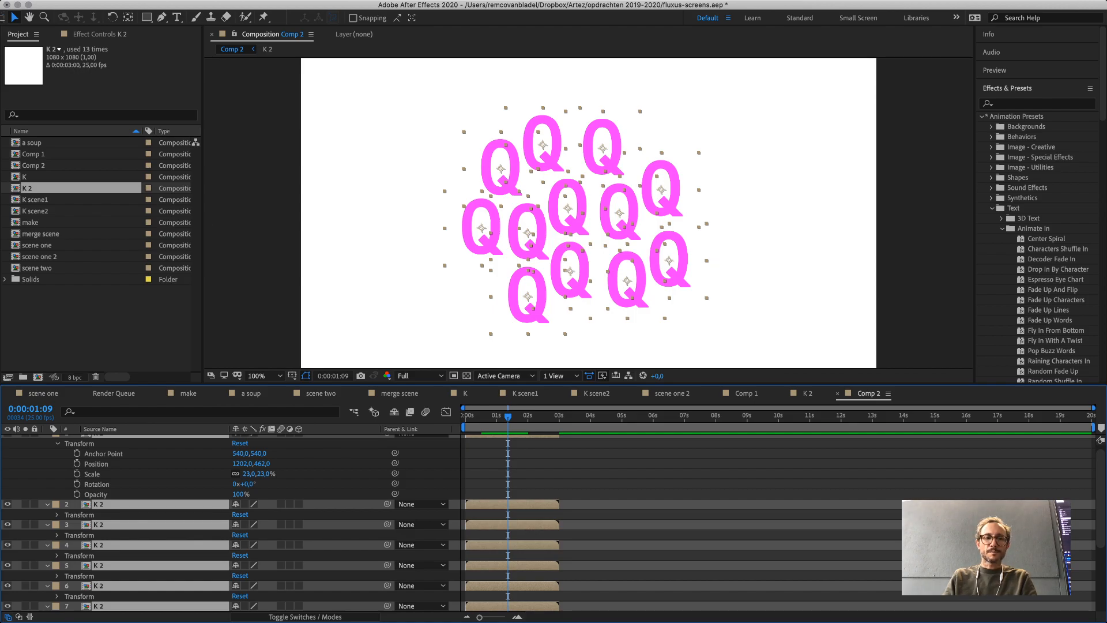
{"action": "left_click", "coordinate": [77, 463]}
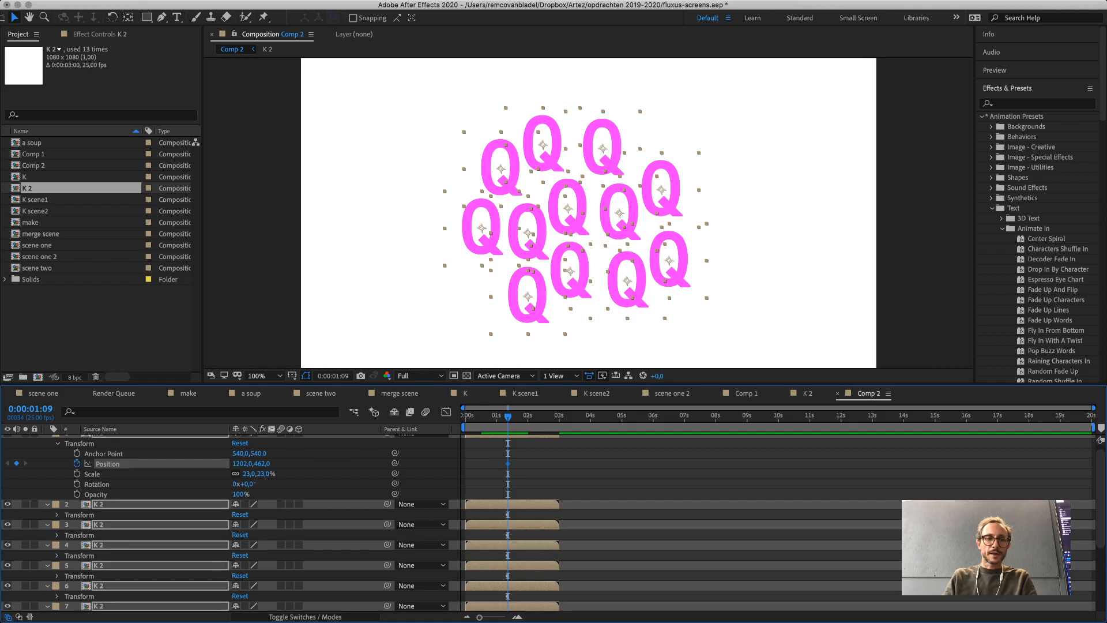
{"action": "left_click", "coordinate": [57, 515]}
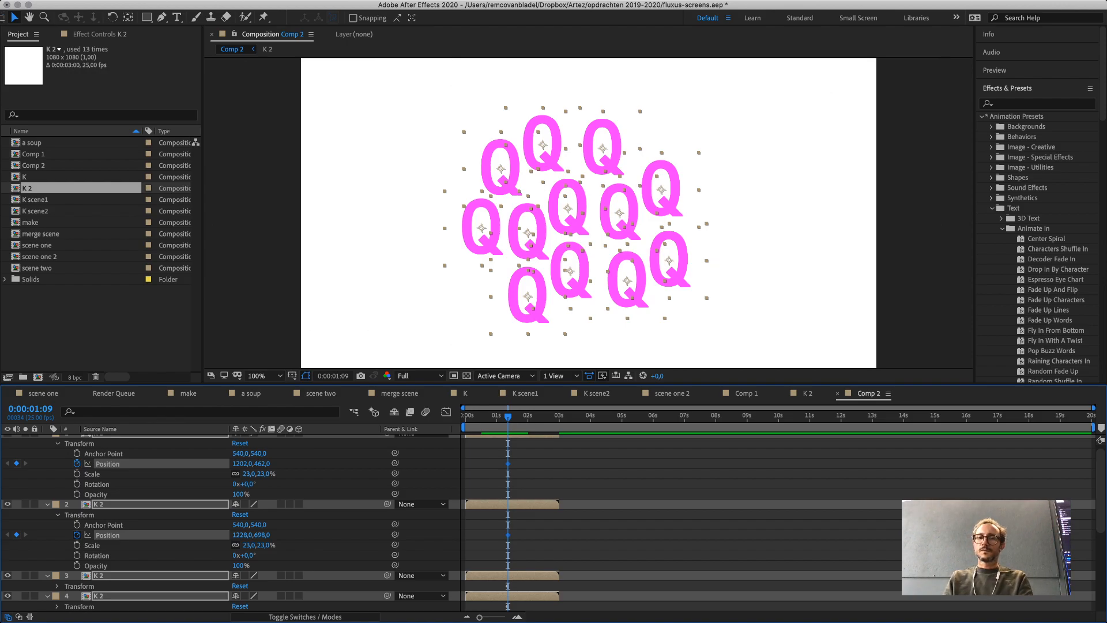
At 0:00:00:01, move the upper-left and far-left Q layers outward to the frame's upper-left corner and left edge.
{"action": "left_click_drag", "start_coordinate": [508, 416], "coordinate": [467, 417]}
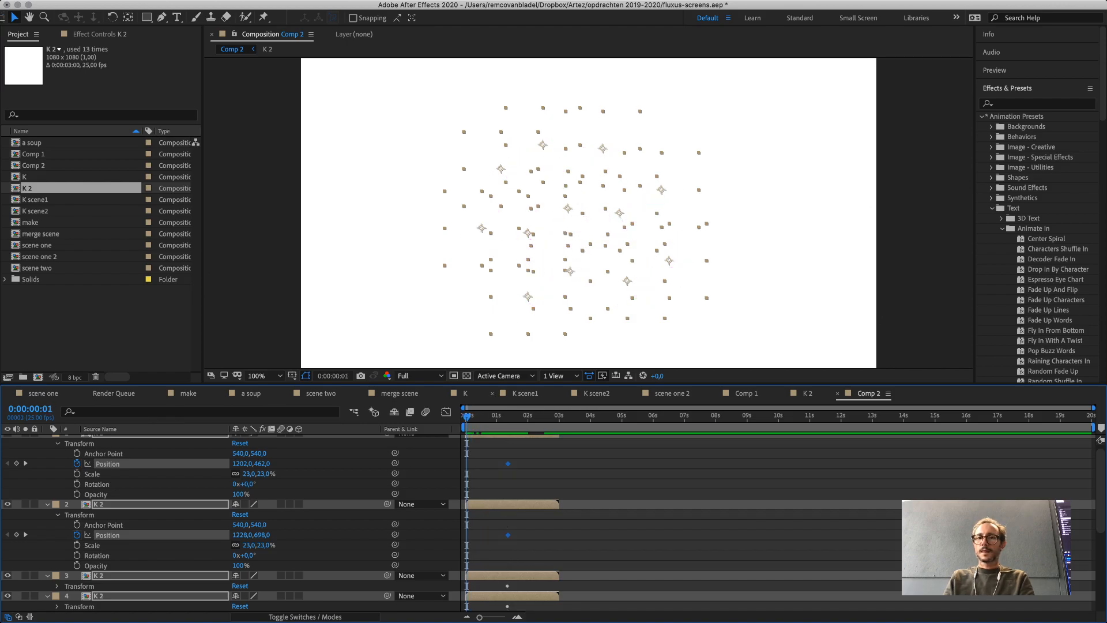
{"action": "left_click", "coordinate": [393, 300]}
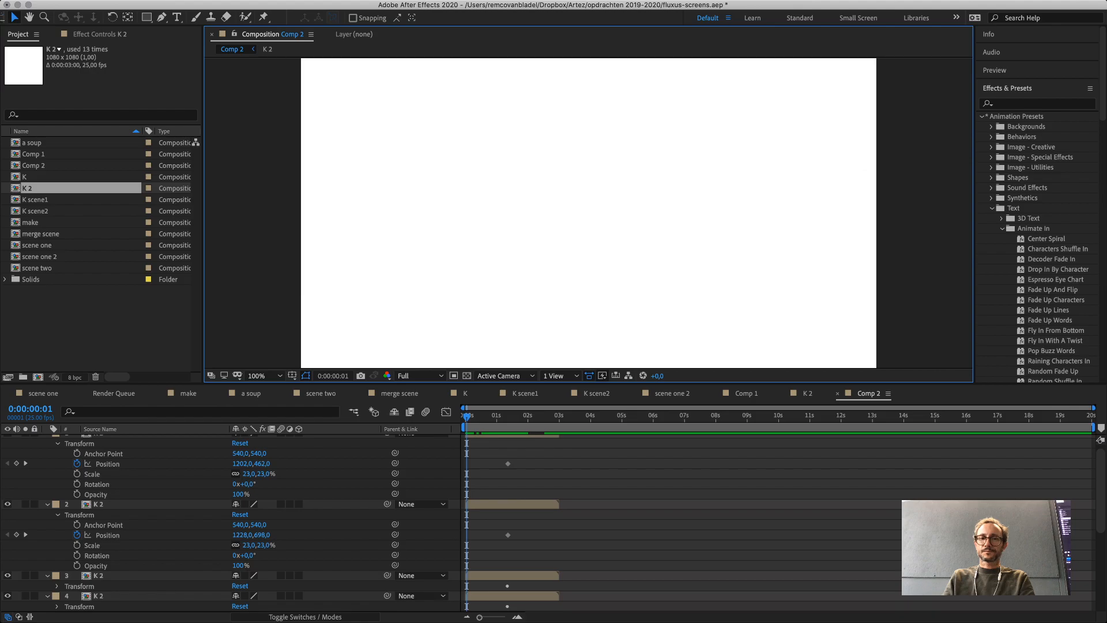
{"action": "key", "text": "super+a"}
{"action": "left_click", "coordinate": [392, 300]}
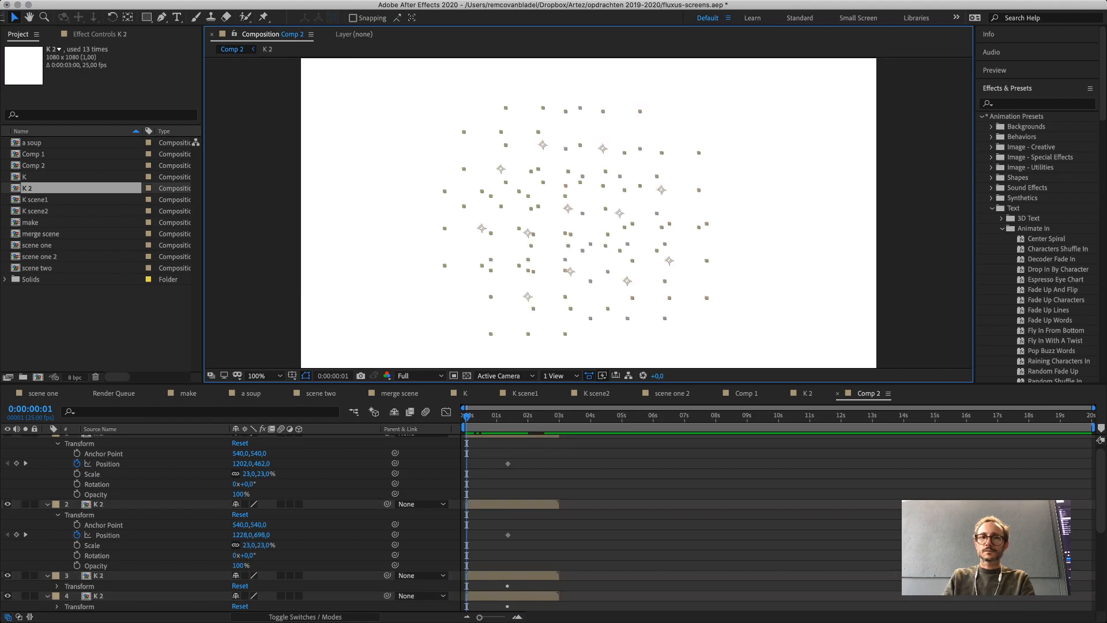
{"action": "left_click", "coordinate": [543, 145]}
{"action": "left_click_drag", "start_coordinate": [542, 145], "coordinate": [406, 94]}
{"action": "left_click", "coordinate": [479, 228]}
{"action": "left_click_drag", "start_coordinate": [479, 227], "coordinate": [365, 202]}
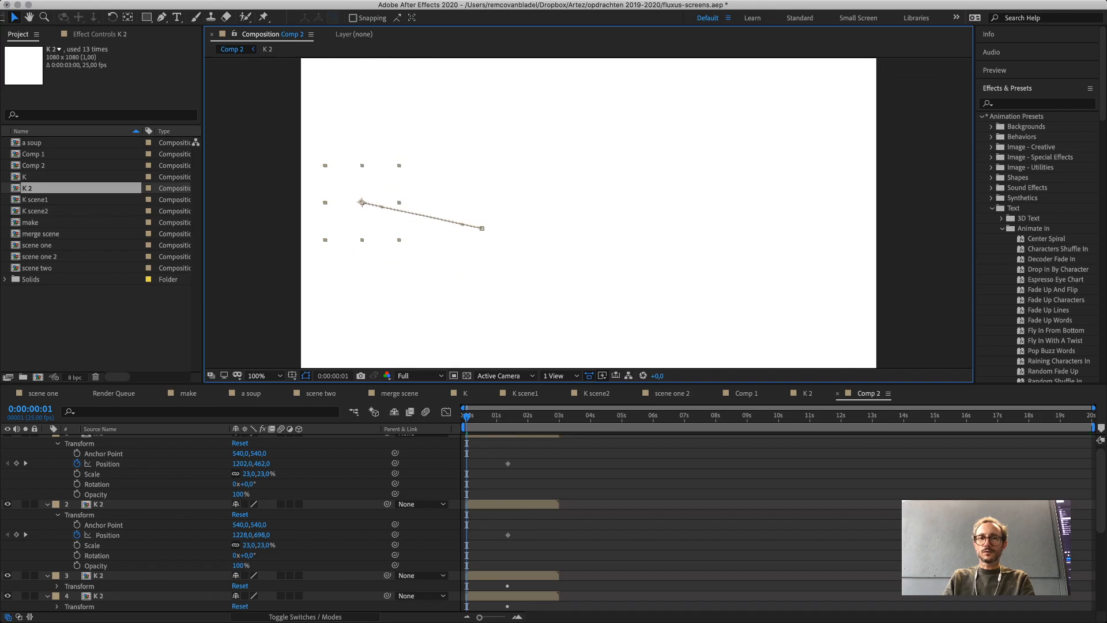
Scatter further Q layers from the central cluster toward the frame's edges at 0:00:00:01, including one below the bottom edge.
{"action": "left_click_drag", "start_coordinate": [529, 297], "coordinate": [398, 314]}
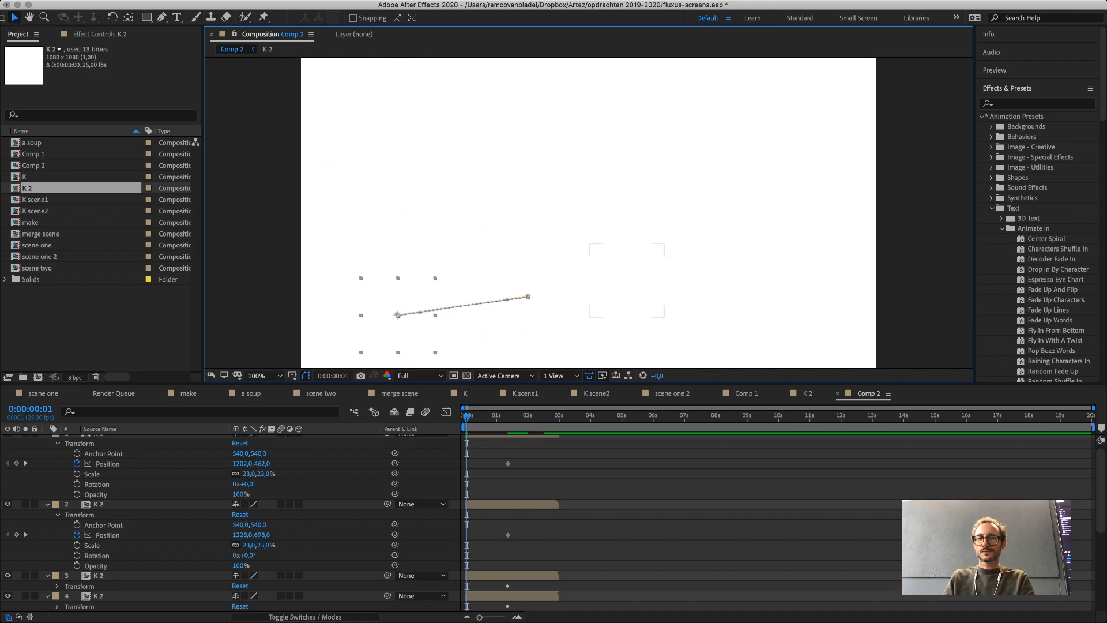
{"action": "left_click", "coordinate": [627, 281]}
{"action": "left_click_drag", "start_coordinate": [628, 281], "coordinate": [655, 97]}
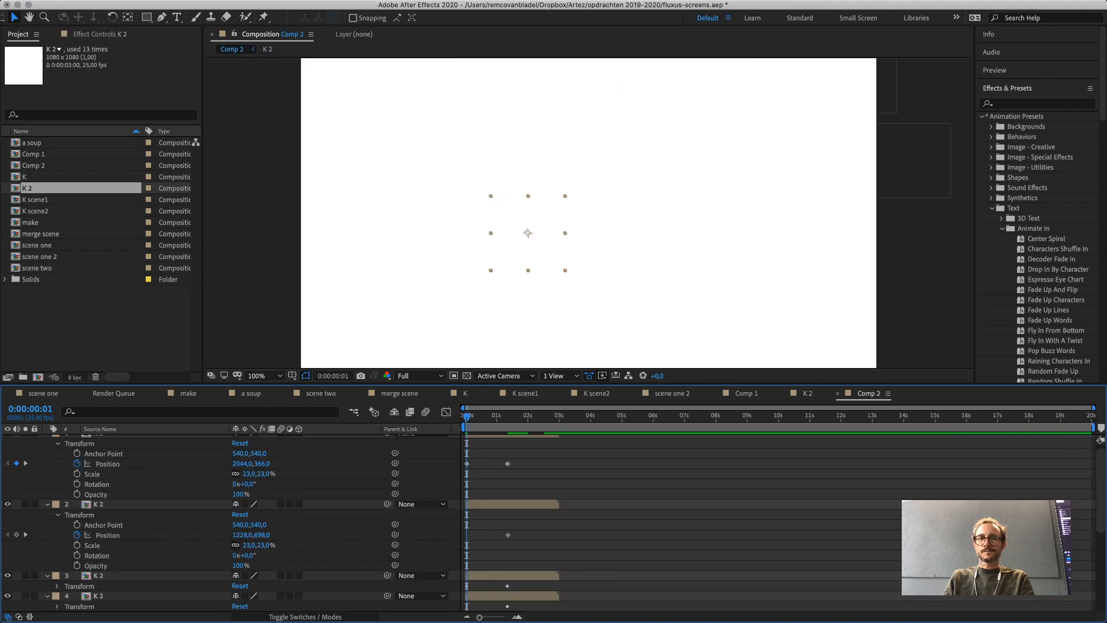
{"action": "left_click_drag", "start_coordinate": [528, 233], "coordinate": [461, 372]}
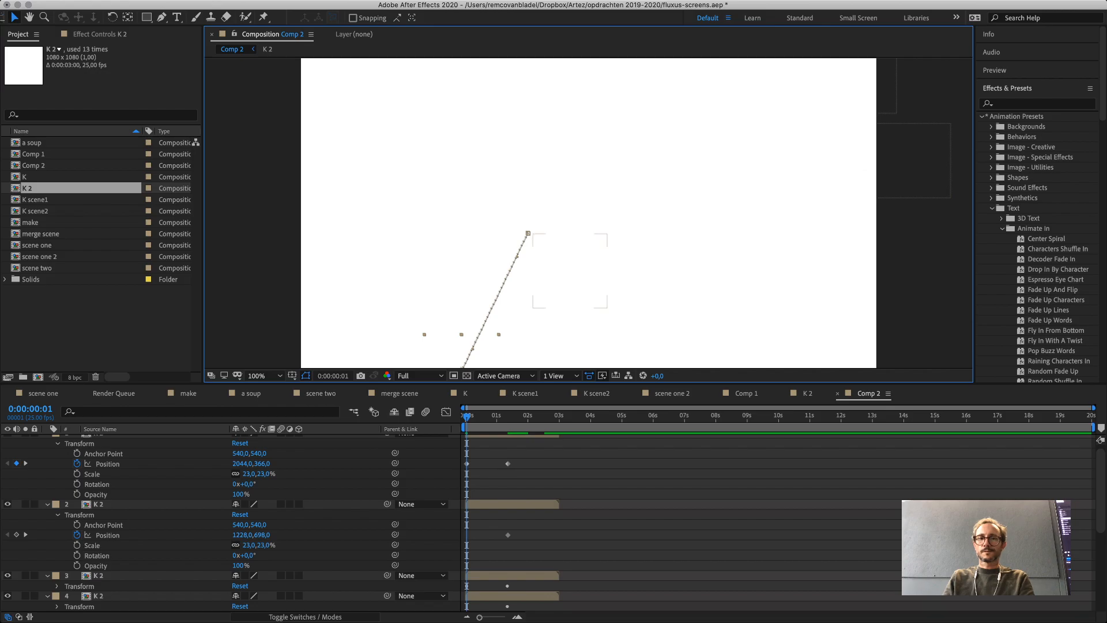
Play the animation to 0:00:02:20 and there move the right-hand and lower Q layers outward toward the right and bottom edges.
{"action": "key", "text": "space"}
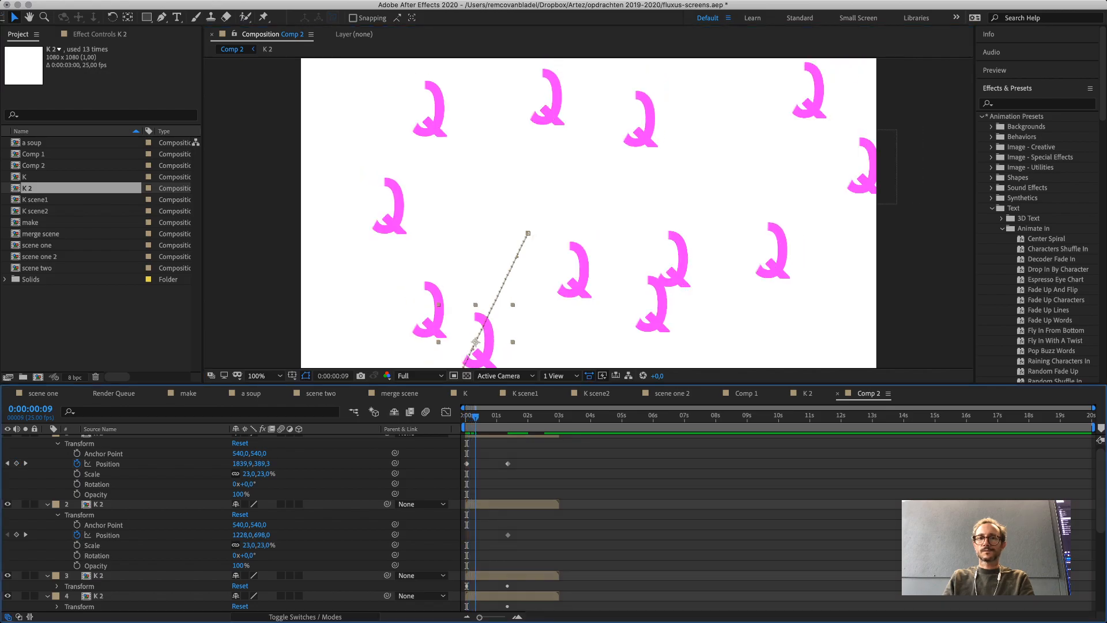
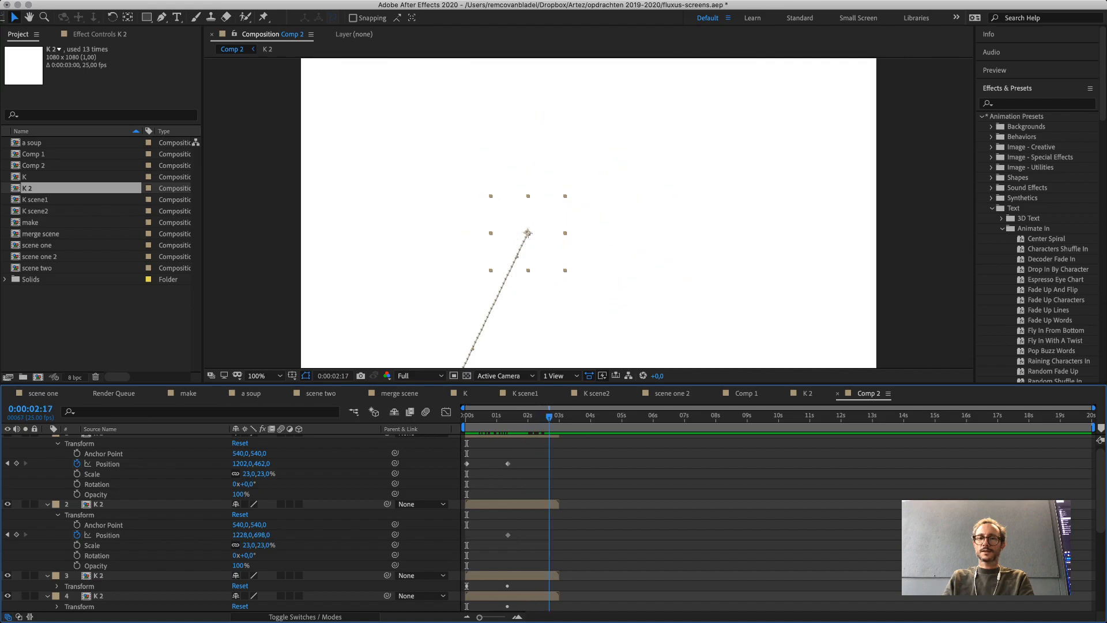
{"action": "key", "text": "space"}
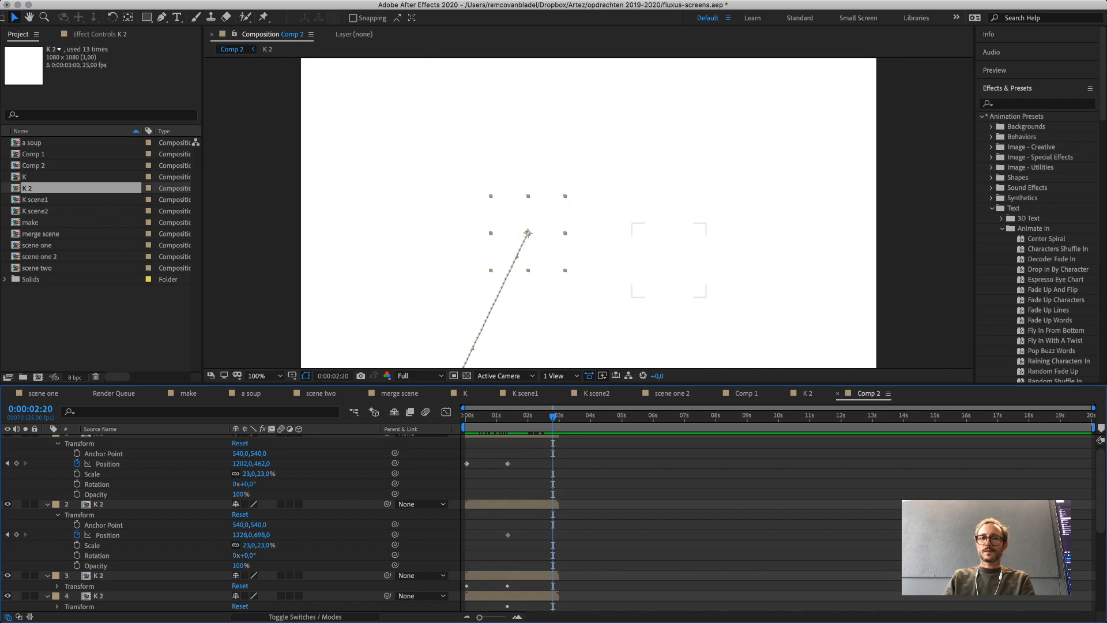
{"action": "left_click", "coordinate": [662, 199]}
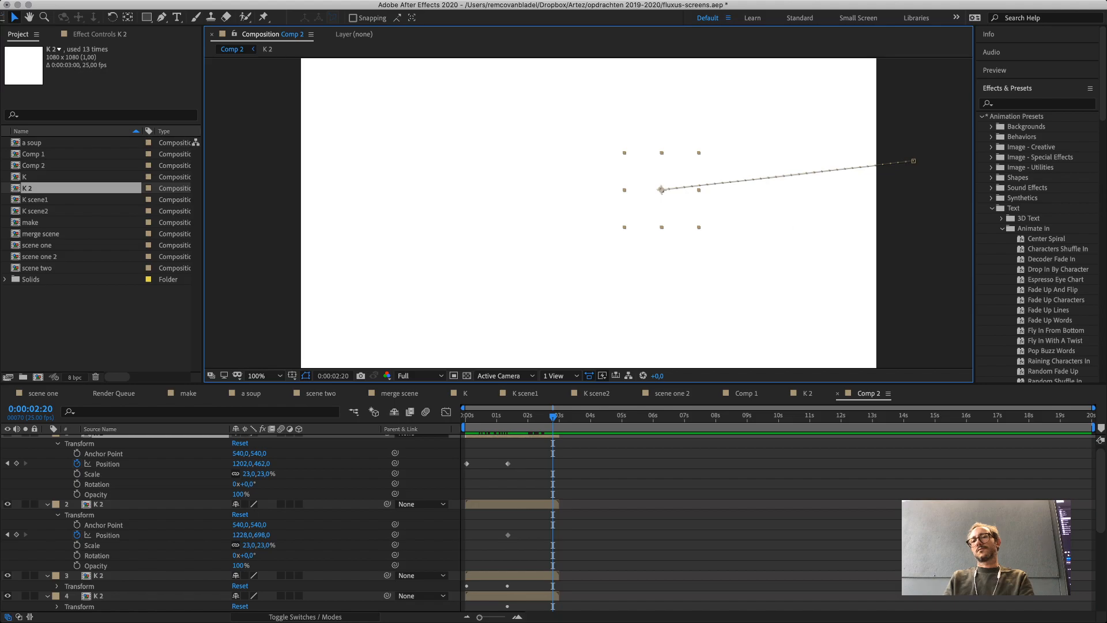
{"action": "left_click_drag", "start_coordinate": [662, 190], "coordinate": [812, 243]}
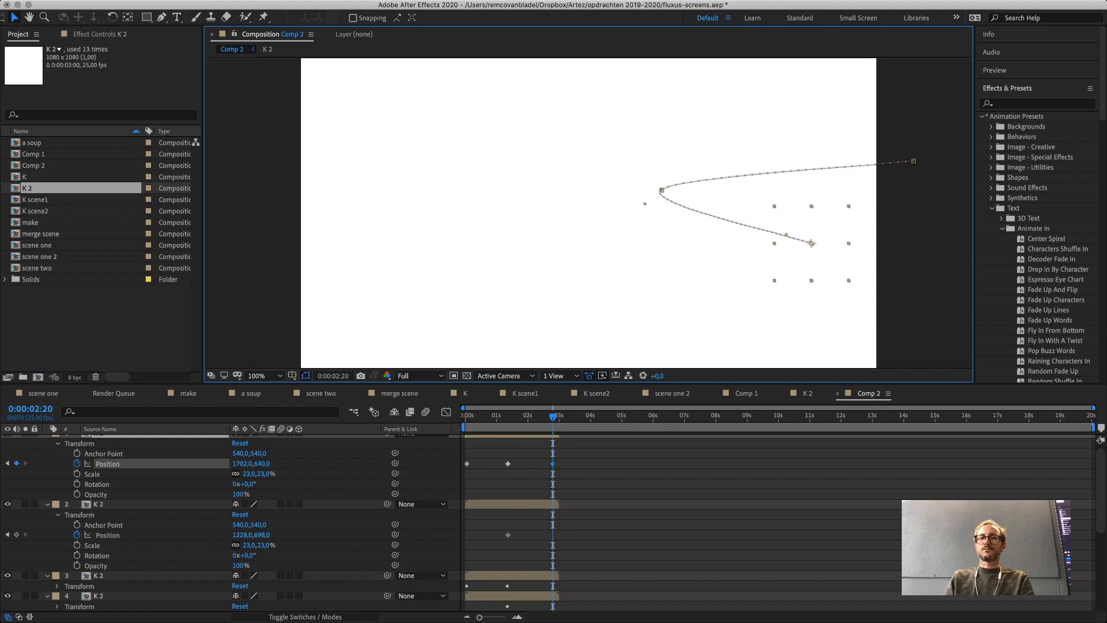
{"action": "left_click", "coordinate": [628, 282]}
{"action": "left_click_drag", "start_coordinate": [627, 281], "coordinate": [830, 362]}
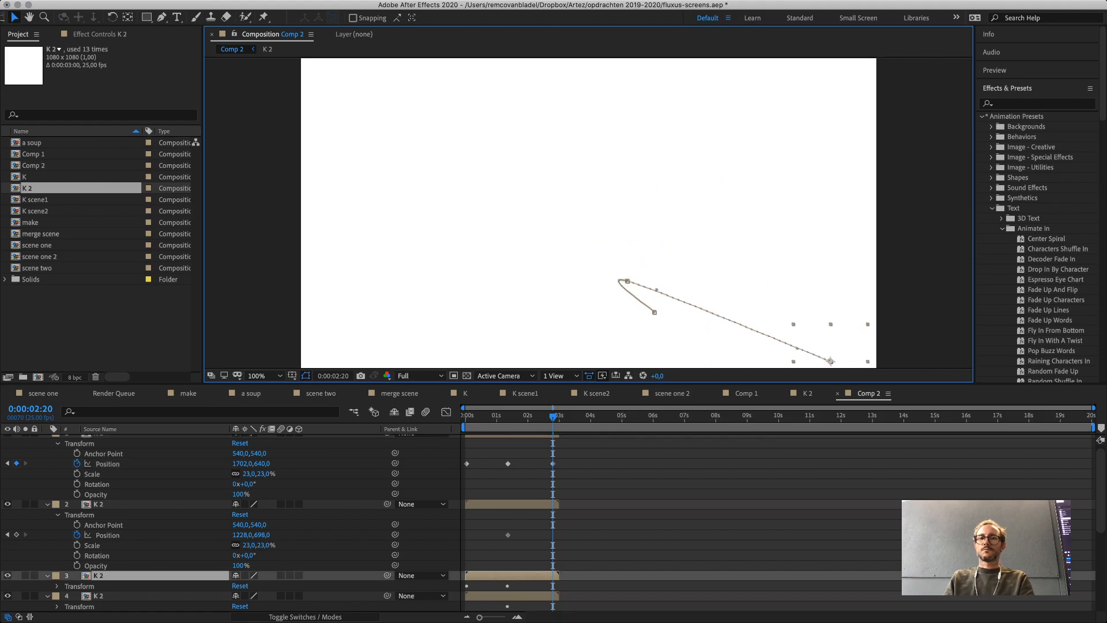
{"action": "left_click_drag", "start_coordinate": [570, 272], "coordinate": [492, 366]}
{"action": "left_click_drag", "start_coordinate": [529, 288], "coordinate": [400, 350]}
At 0:00:02:20, move the far-left, upper, middle and lower-right Q layers outward to or beyond the frame's edges.
{"action": "left_click_drag", "start_coordinate": [482, 220], "coordinate": [240, 138]}
{"action": "left_click_drag", "start_coordinate": [542, 136], "coordinate": [472, 27]}
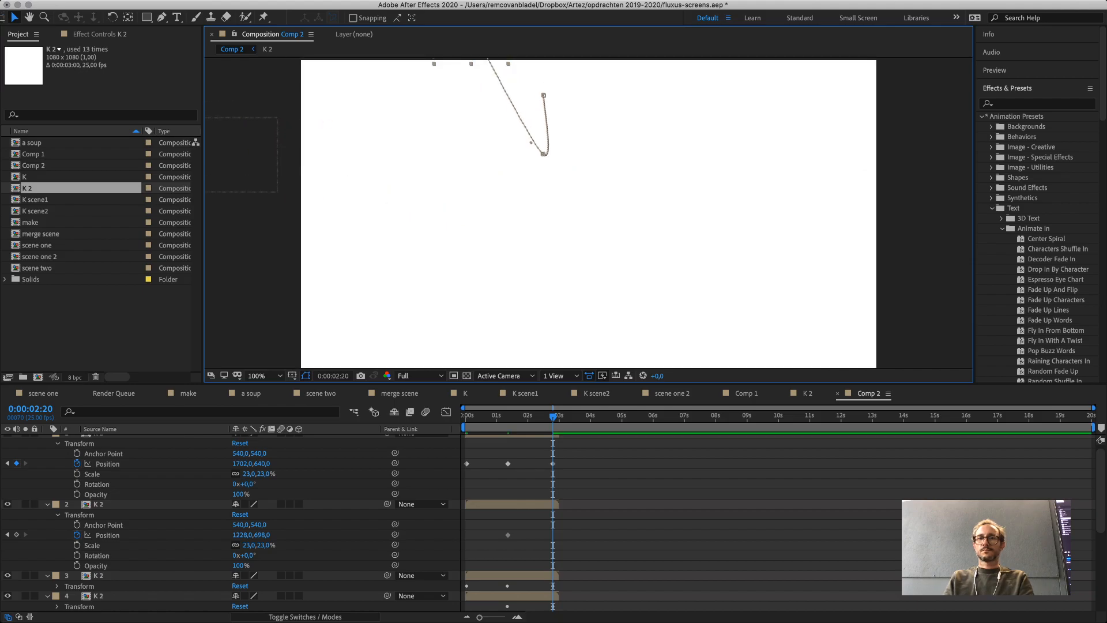
{"action": "left_click_drag", "start_coordinate": [603, 157], "coordinate": [686, 30]}
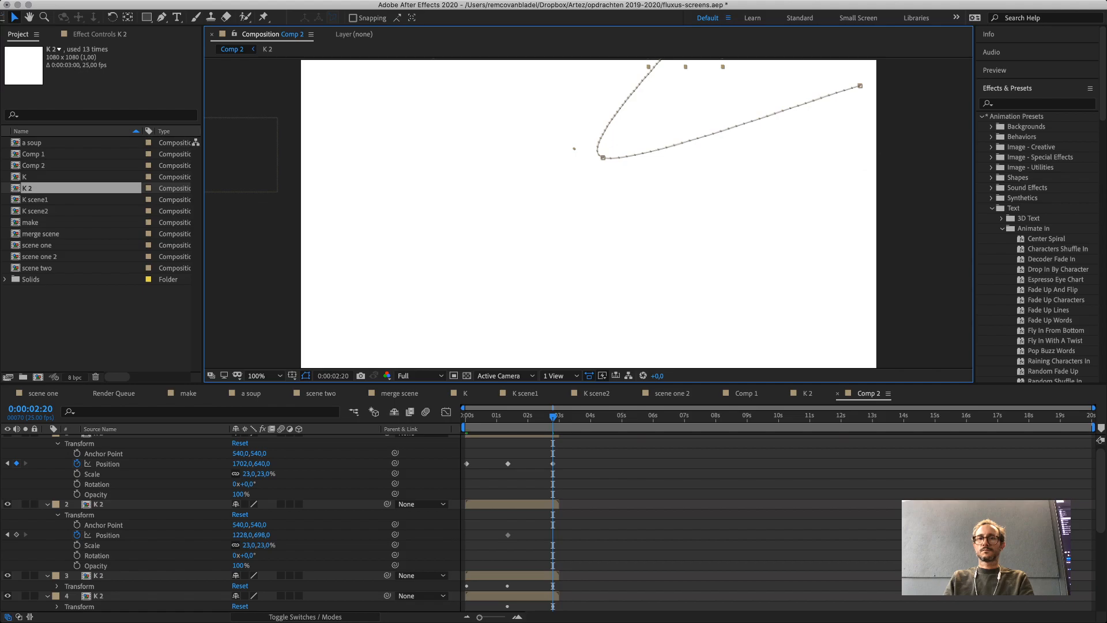
{"action": "left_click_drag", "start_coordinate": [567, 217], "coordinate": [884, 100]}
{"action": "left_click_drag", "start_coordinate": [527, 242], "coordinate": [245, 160]}
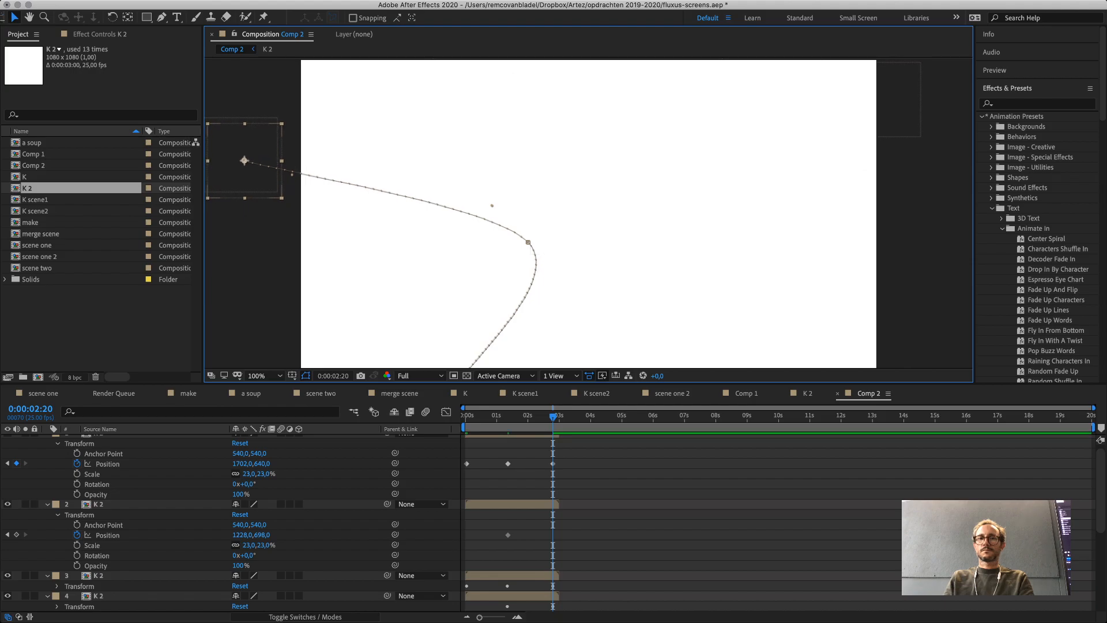
{"action": "left_click_drag", "start_coordinate": [567, 217], "coordinate": [307, 294]}
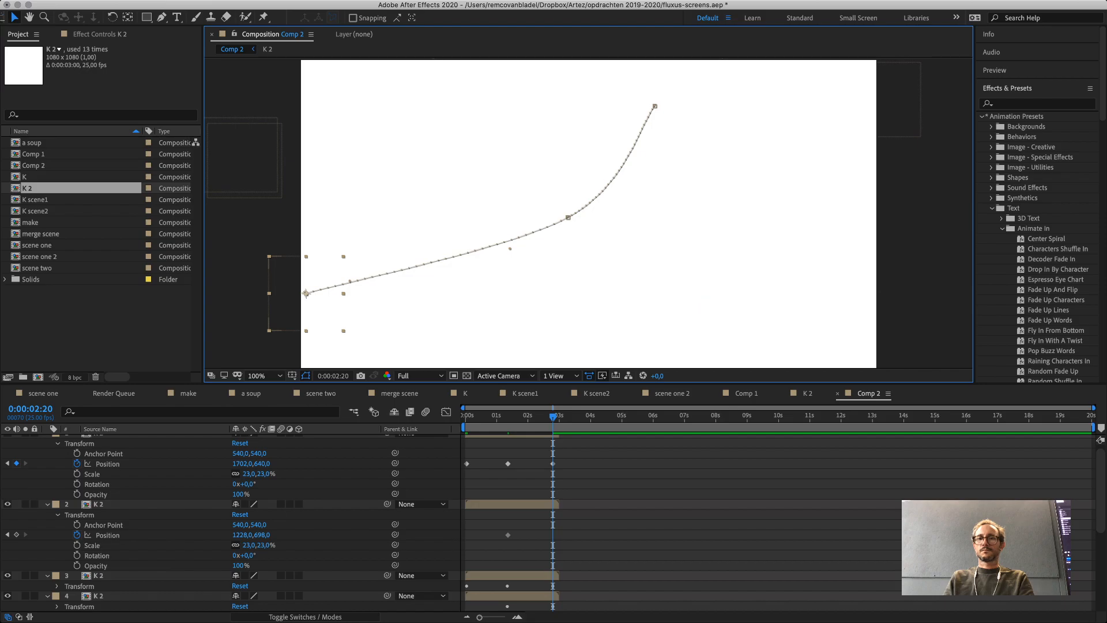
{"action": "left_click", "coordinate": [667, 267]}
{"action": "left_click_drag", "start_coordinate": [667, 267], "coordinate": [897, 347]}
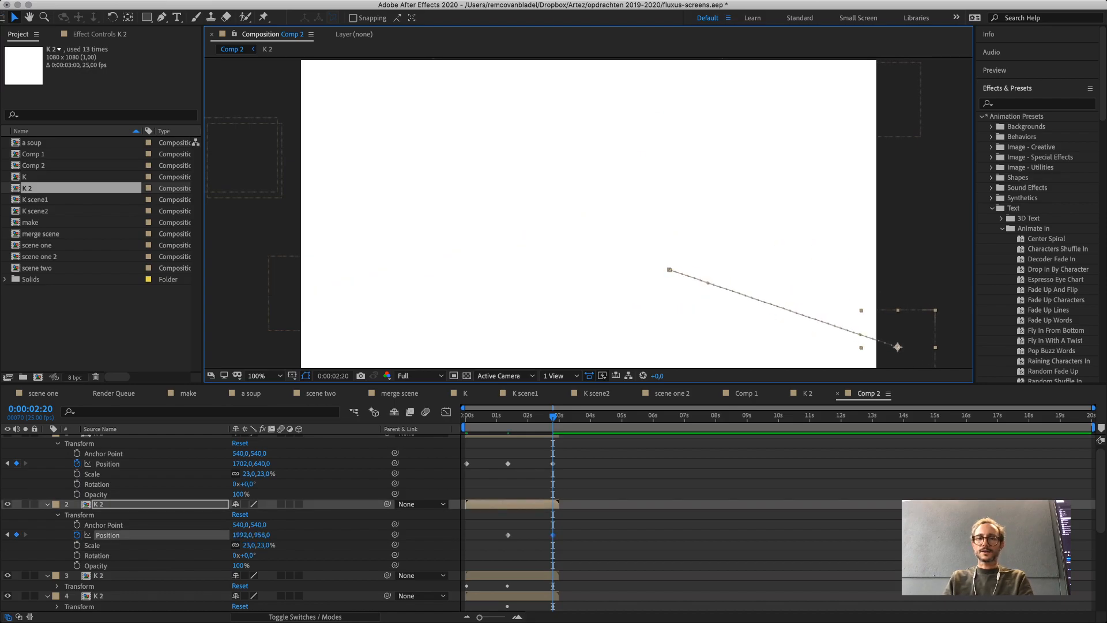
Preview the Q animation from the start to check how the letters gather and fly apart.
{"action": "left_click_drag", "start_coordinate": [552, 416], "coordinate": [468, 417]}
{"action": "key", "text": "space"}
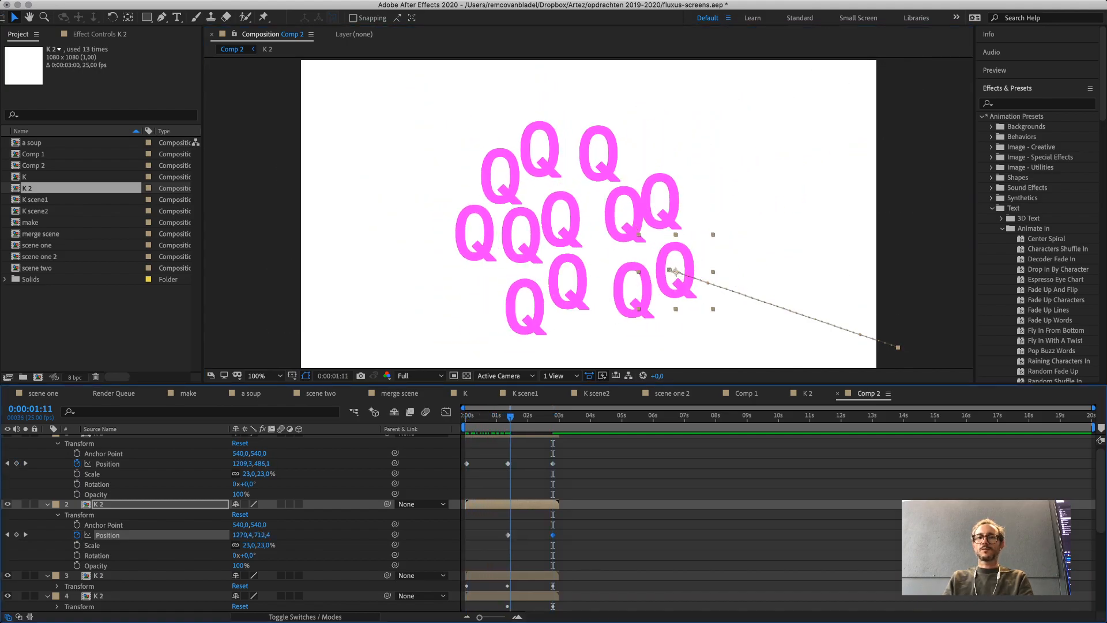
{"action": "key", "text": "space"}
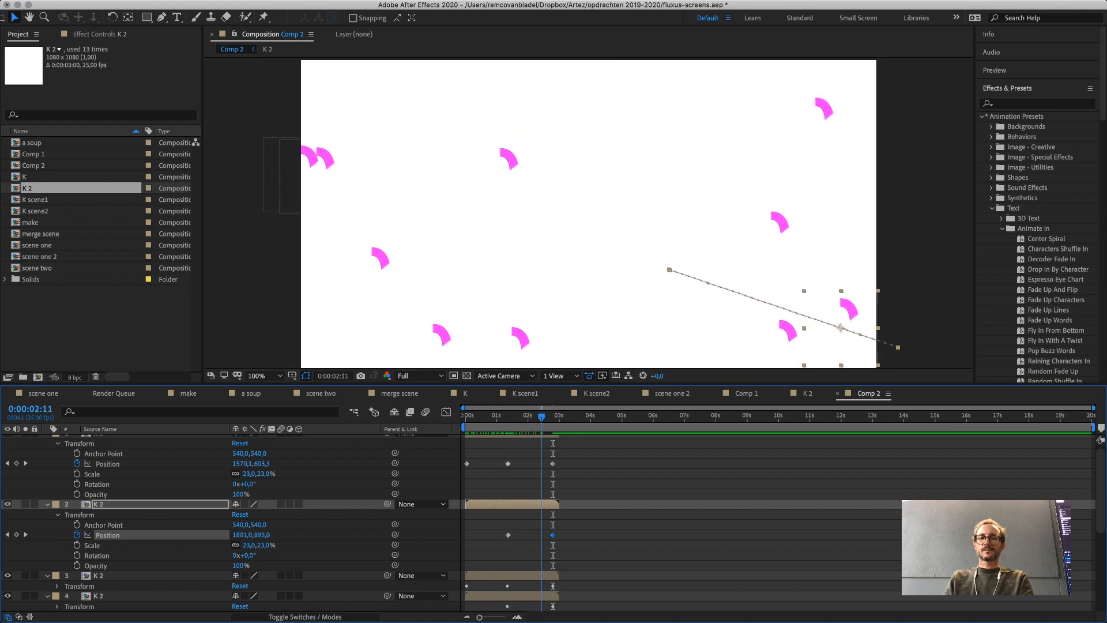
At 0:00:02:20 in Comp 2, move the leftover upper-left Q layer out above the frame's top edge.
{"action": "left_click_drag", "start_coordinate": [541, 417], "coordinate": [553, 417]}
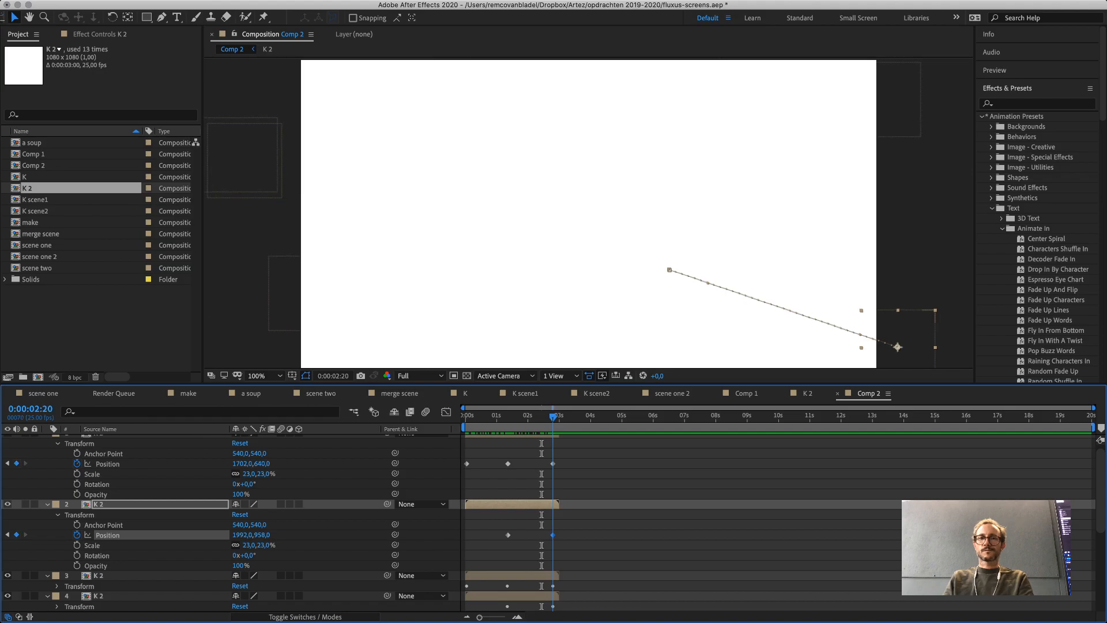
{"action": "left_click", "coordinate": [501, 178]}
{"action": "double_click", "coordinate": [502, 178]}
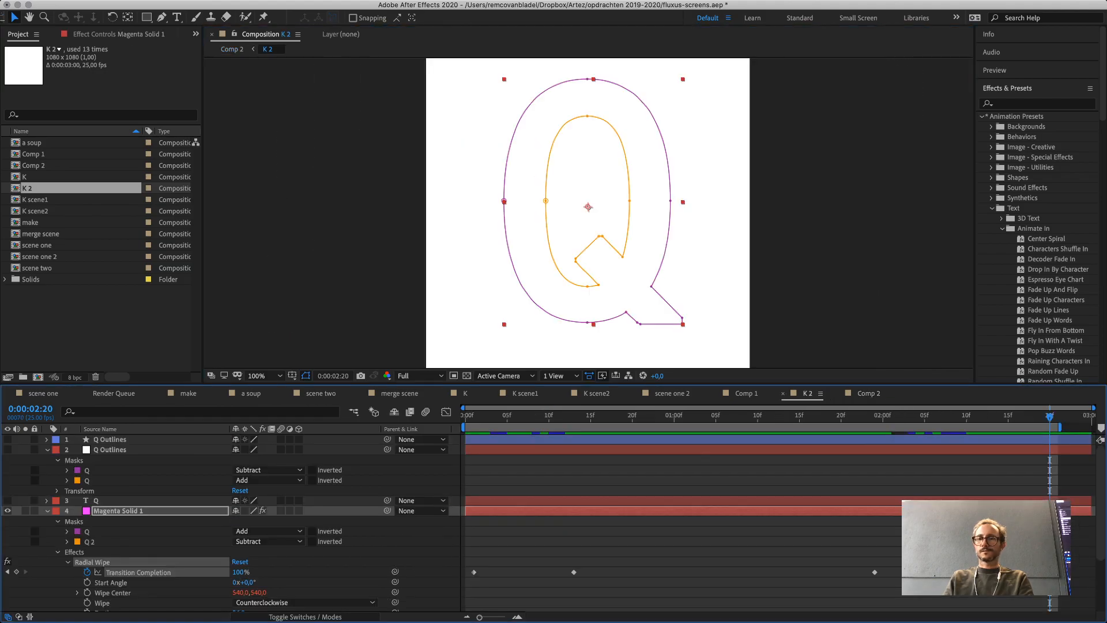
{"action": "left_click", "coordinate": [868, 393]}
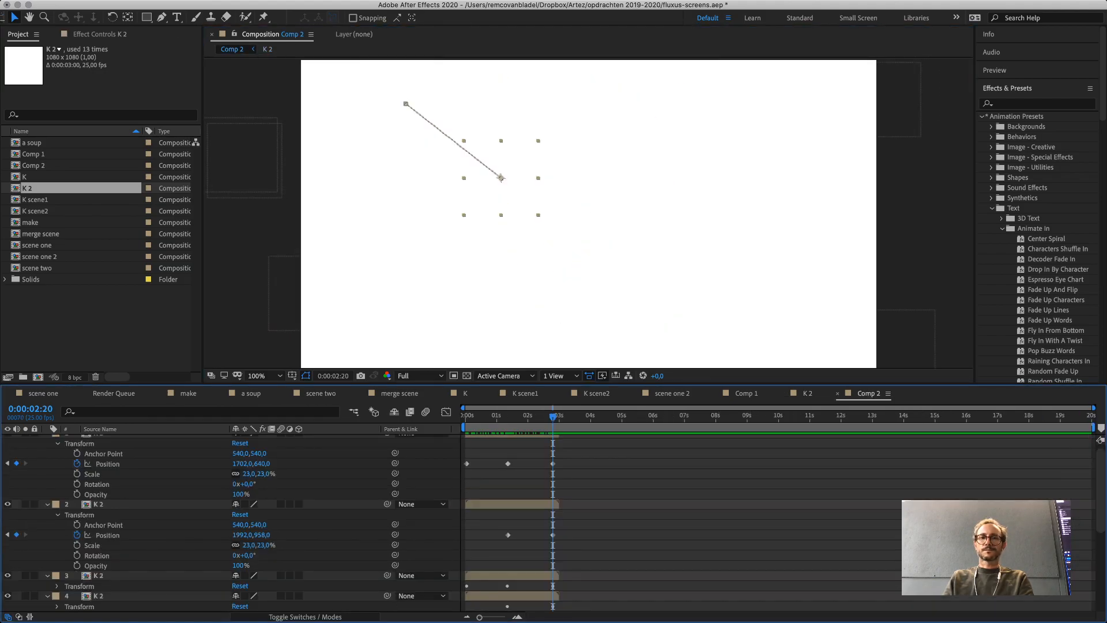
{"action": "left_click_drag", "start_coordinate": [501, 179], "coordinate": [492, 158]}
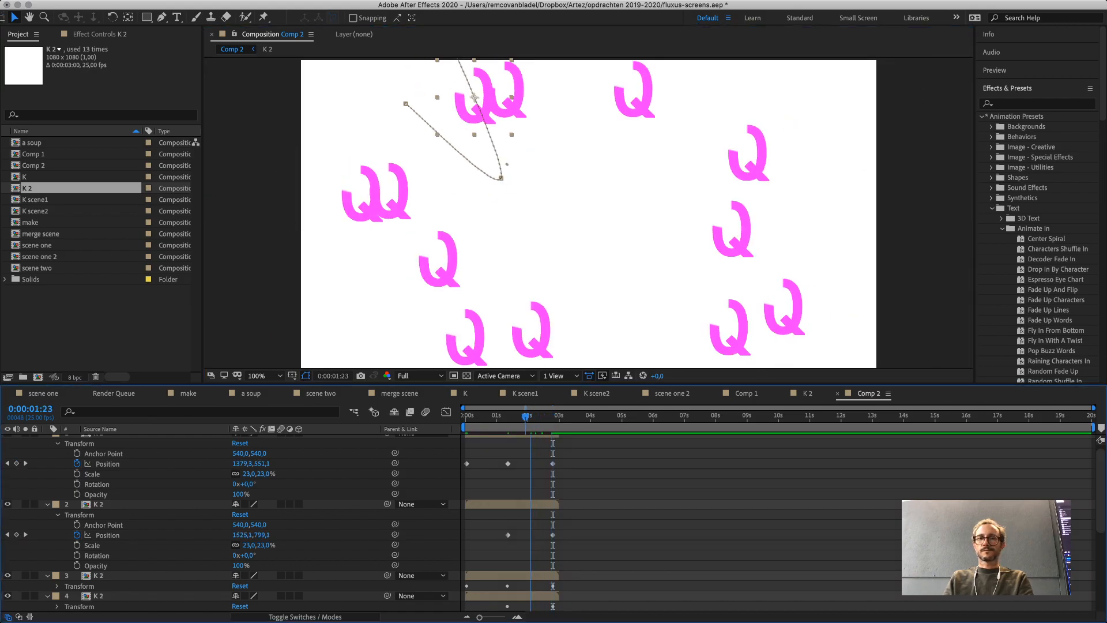
Preview the animation from 0:00:00:00 in a maximised composition view, and enlarge the composition area over the timeline.
{"action": "left_click_drag", "start_coordinate": [496, 416], "coordinate": [465, 416]}
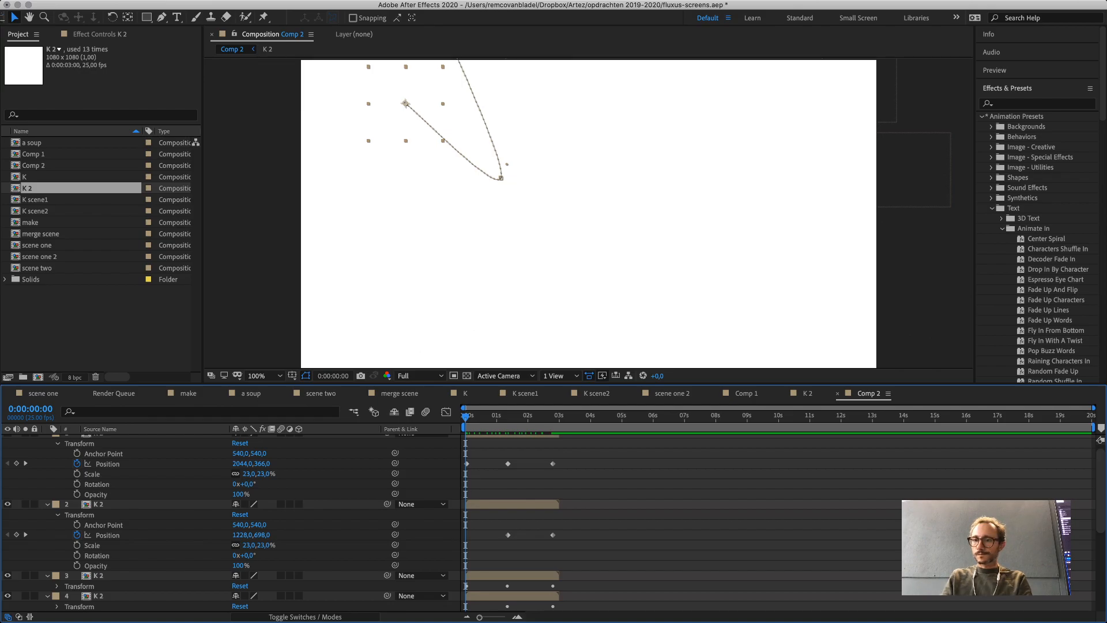
{"action": "left_click_drag", "start_coordinate": [1094, 408], "coordinate": [719, 408]}
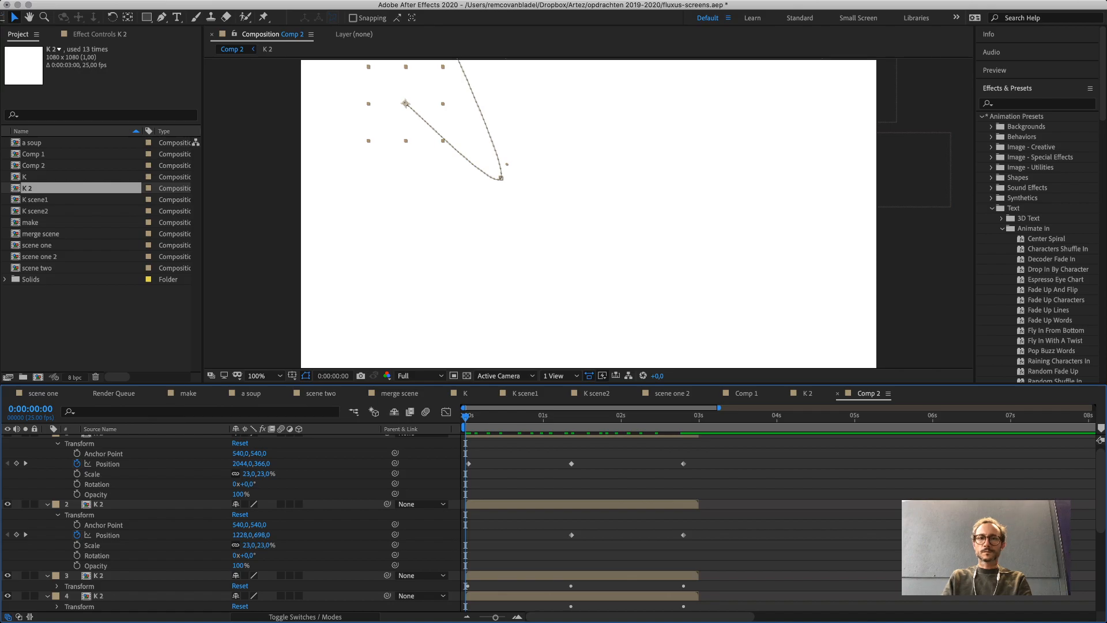
{"action": "key", "text": "grave"}
{"action": "key", "text": "space"}
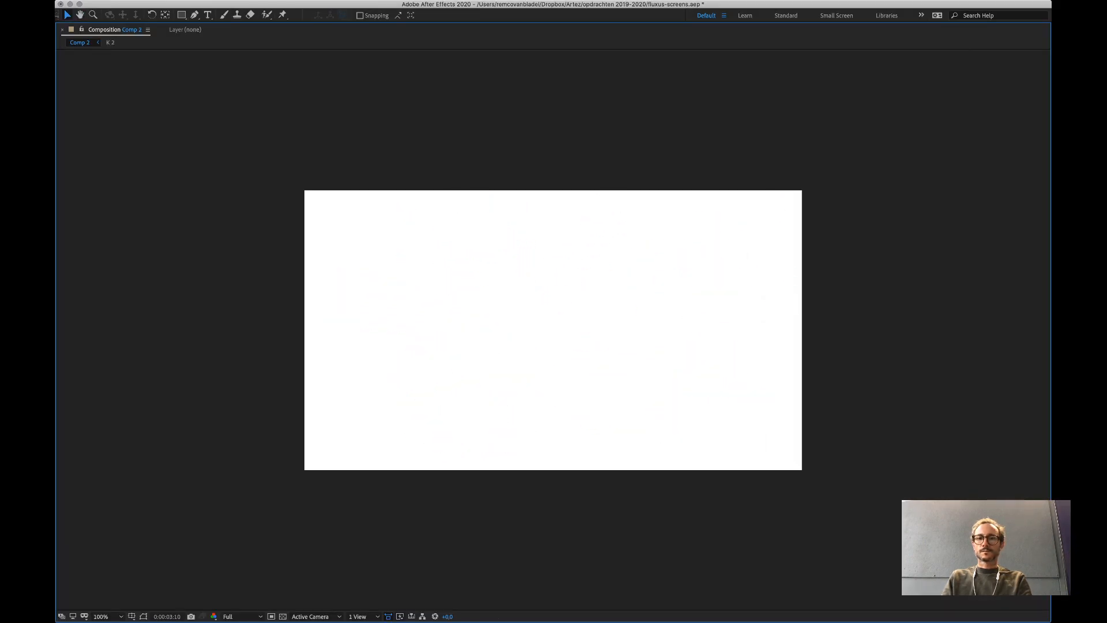
{"action": "key", "text": "space"}
{"action": "key", "text": "grave"}
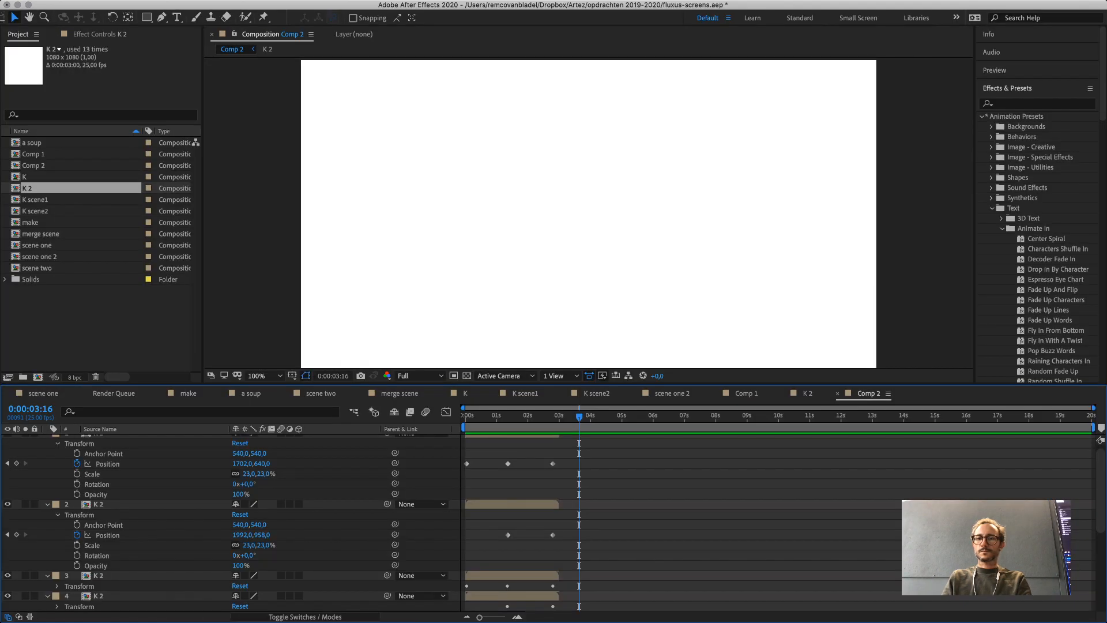
{"action": "left_click_drag", "start_coordinate": [576, 384], "coordinate": [577, 479]}
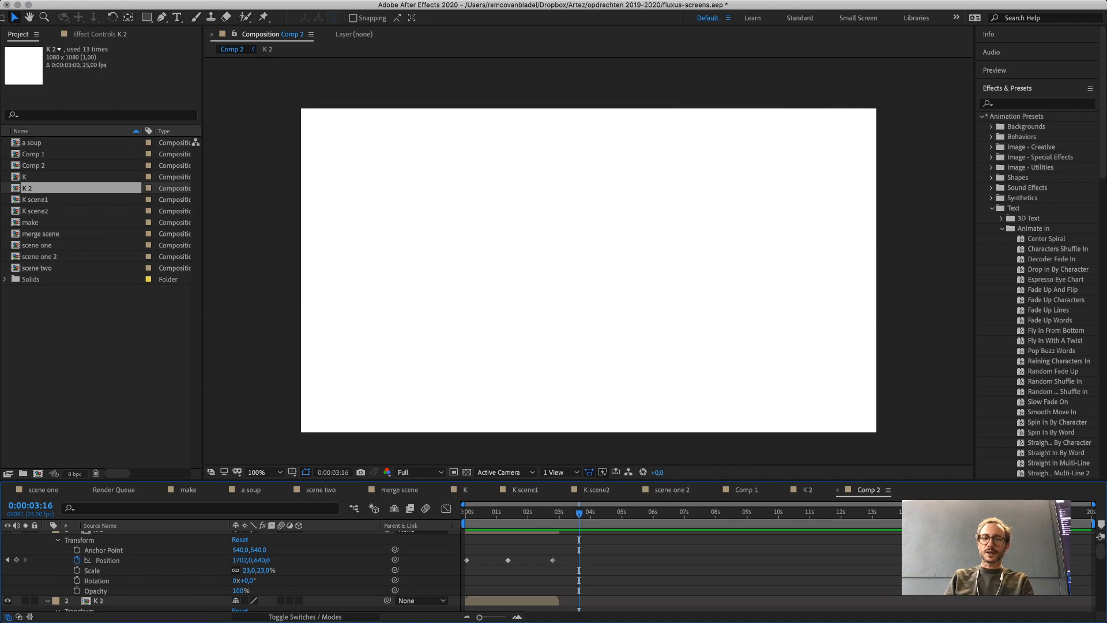
Collapse the expanded properties of all twelve K 2 layers in the Comp 2 timeline.
{"action": "left_click_drag", "start_coordinate": [519, 481], "coordinate": [519, 344]}
{"action": "scroll", "coordinate": [554, 503], "scroll_direction": "up", "scroll_amount": 1}
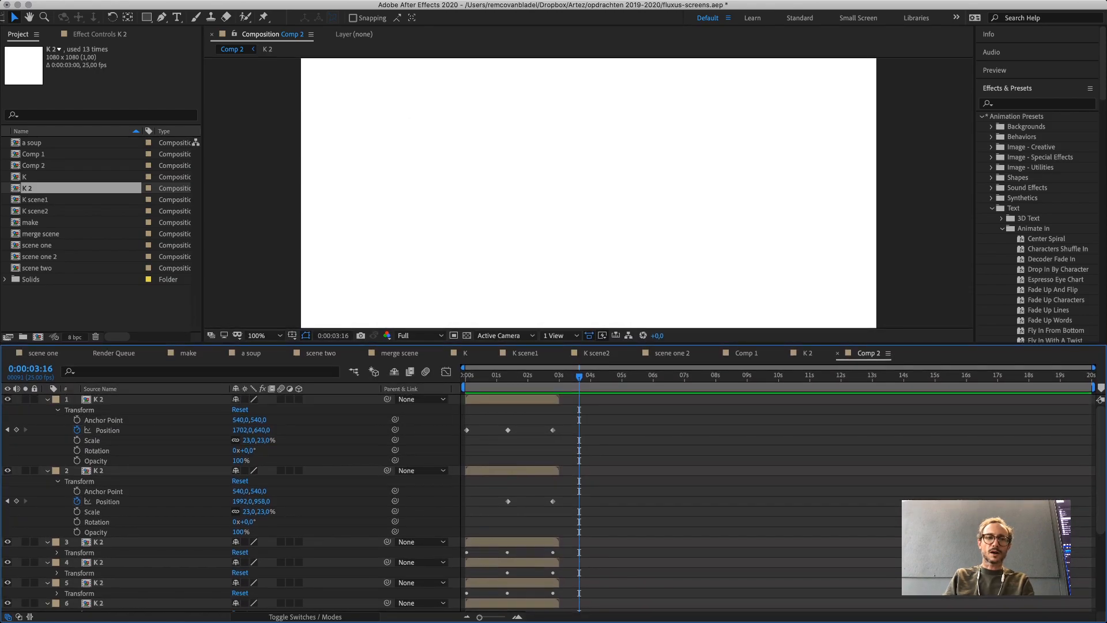
{"action": "left_click", "coordinate": [48, 399]}
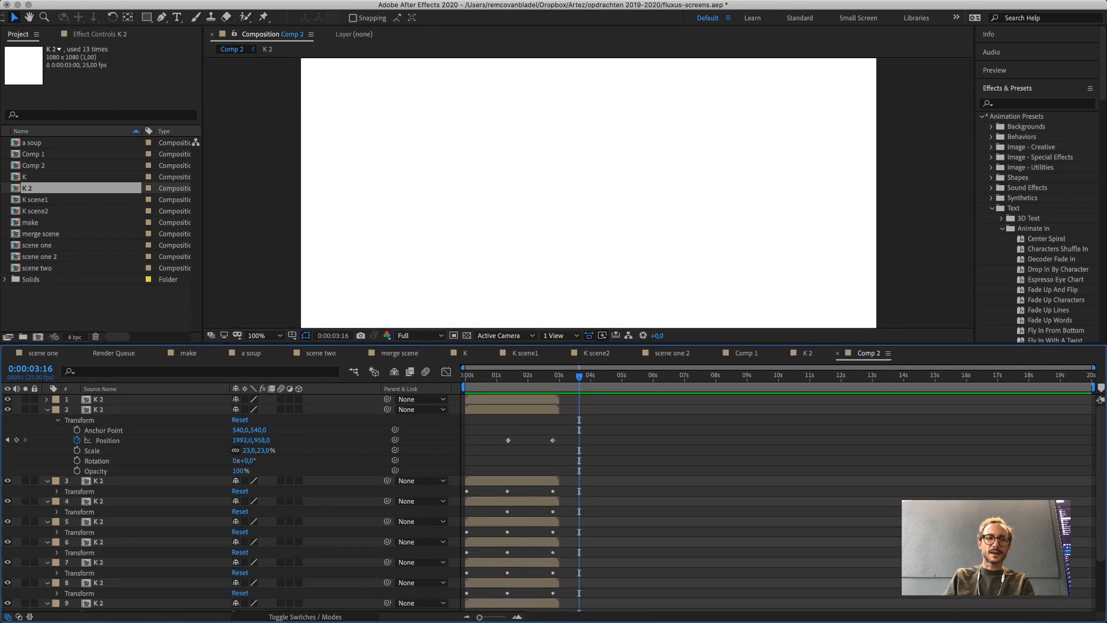
{"action": "left_click", "coordinate": [48, 410]}
{"action": "left_click", "coordinate": [47, 420]}
{"action": "left_click", "coordinate": [254, 243]}
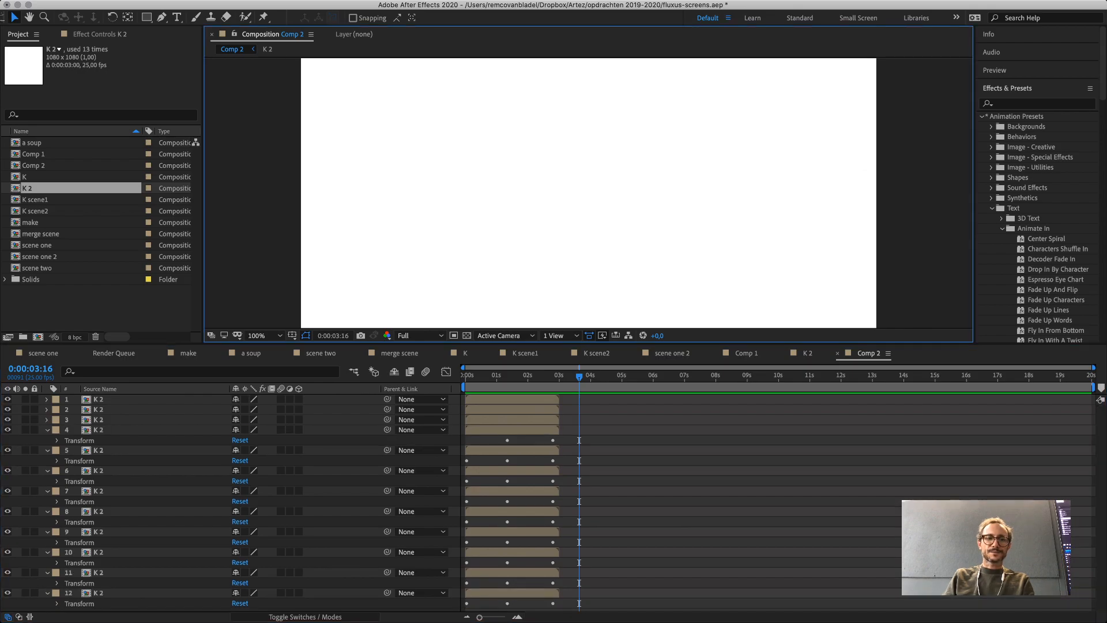
{"action": "left_click", "coordinate": [99, 450]}
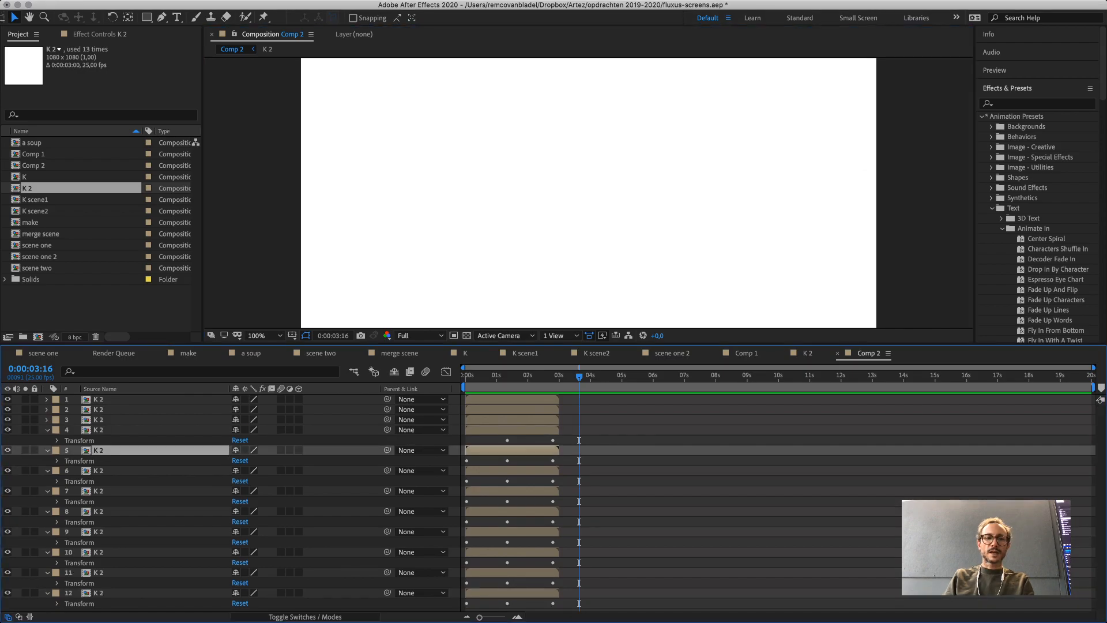
{"action": "left_click", "coordinate": [99, 593], "text": "shift"}
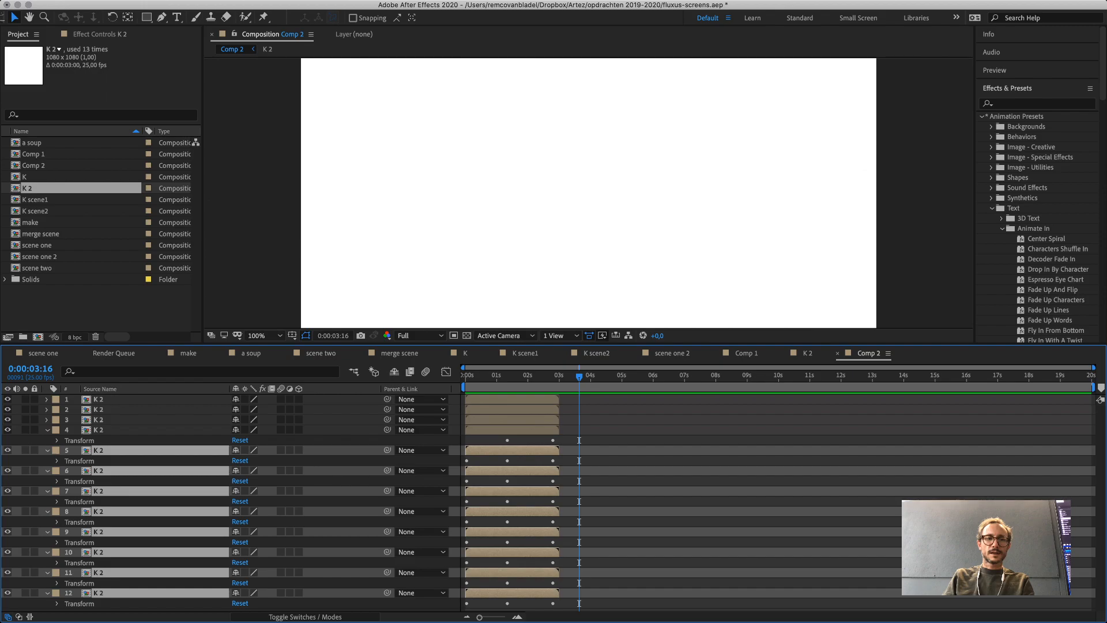
{"action": "key", "text": "u"}
{"action": "left_click", "coordinate": [47, 430]}
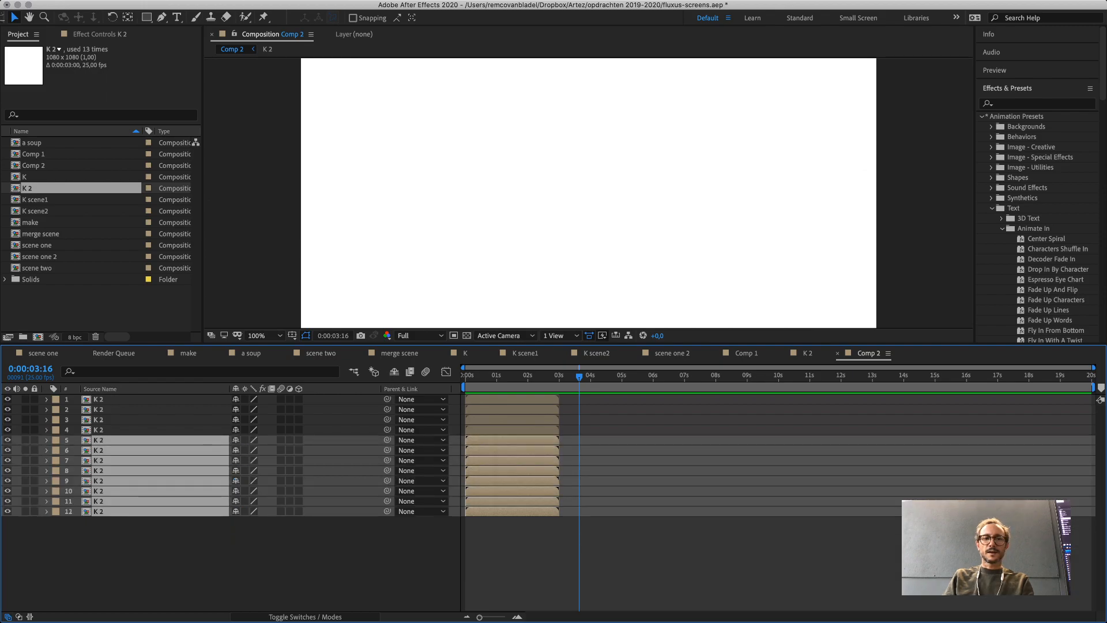
{"action": "left_click", "coordinate": [588, 192]}
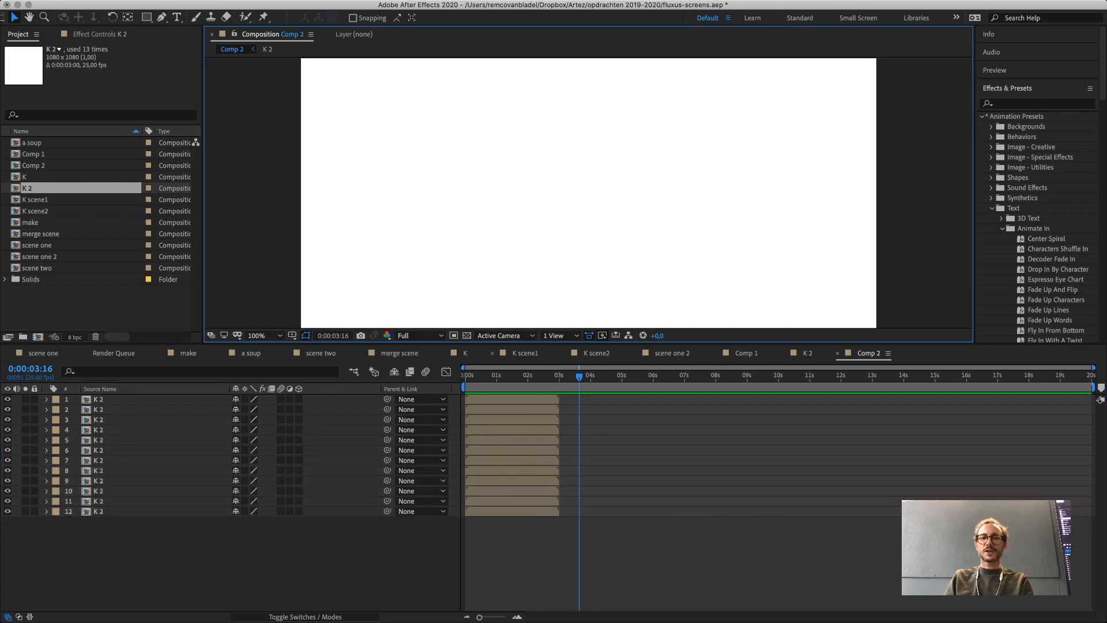
View the K composition's artwork, and play back the Comp 2 animation.
{"action": "left_click", "coordinate": [465, 353]}
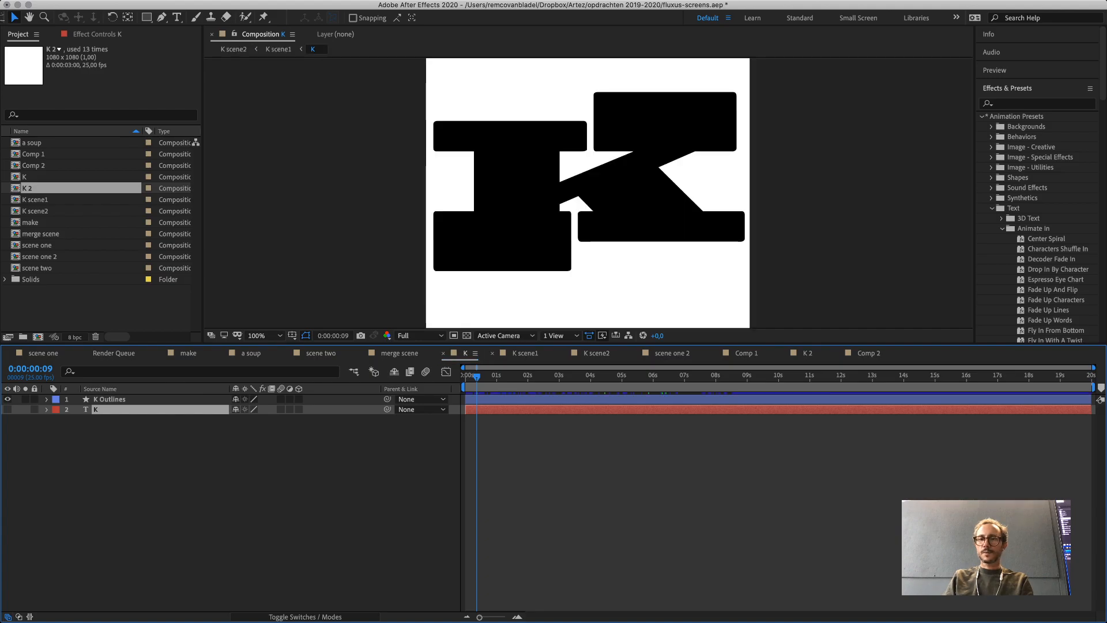
{"action": "left_click", "coordinate": [868, 353]}
{"action": "key", "text": "space"}
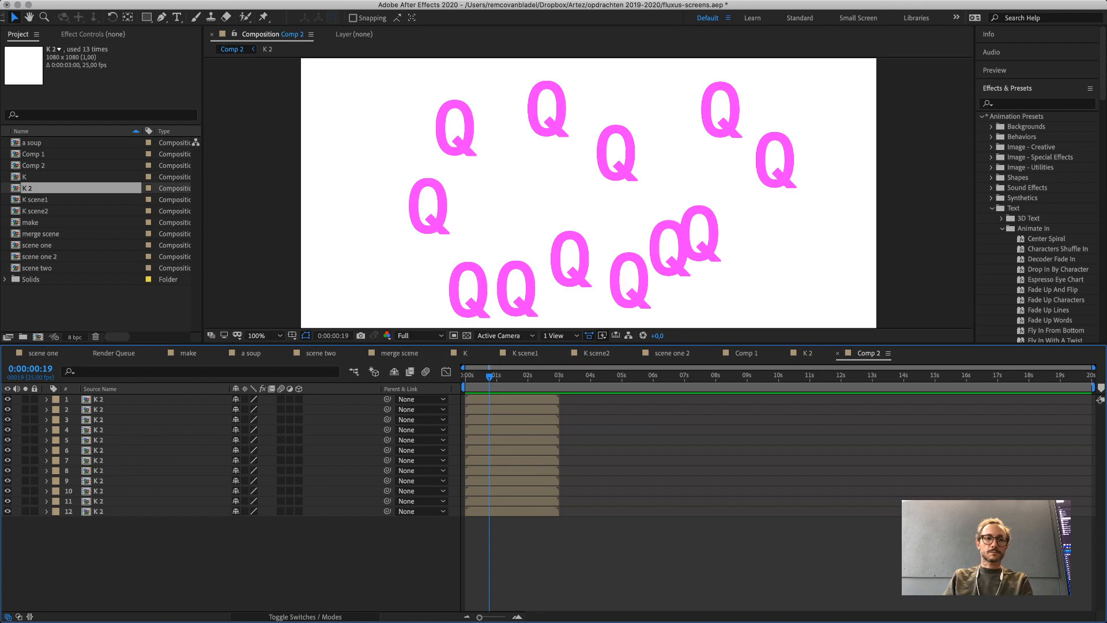
Replace the source of all twelve K 2 layers in Comp 2 with the K composition, keeping their motion paths.
{"action": "left_click", "coordinate": [776, 161]}
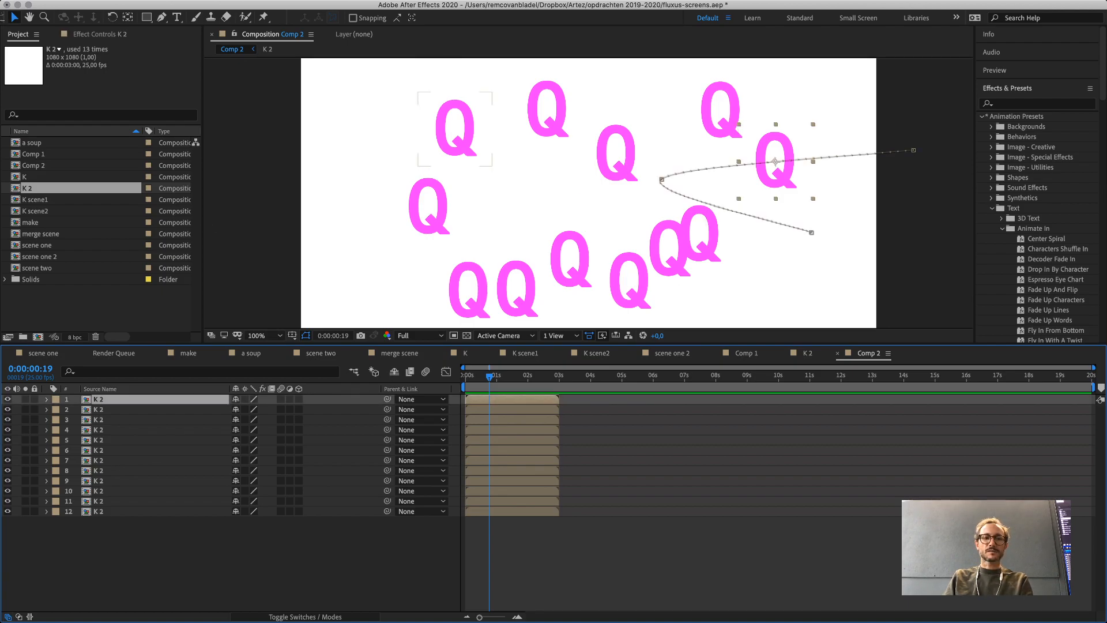
{"action": "key", "text": "super+a"}
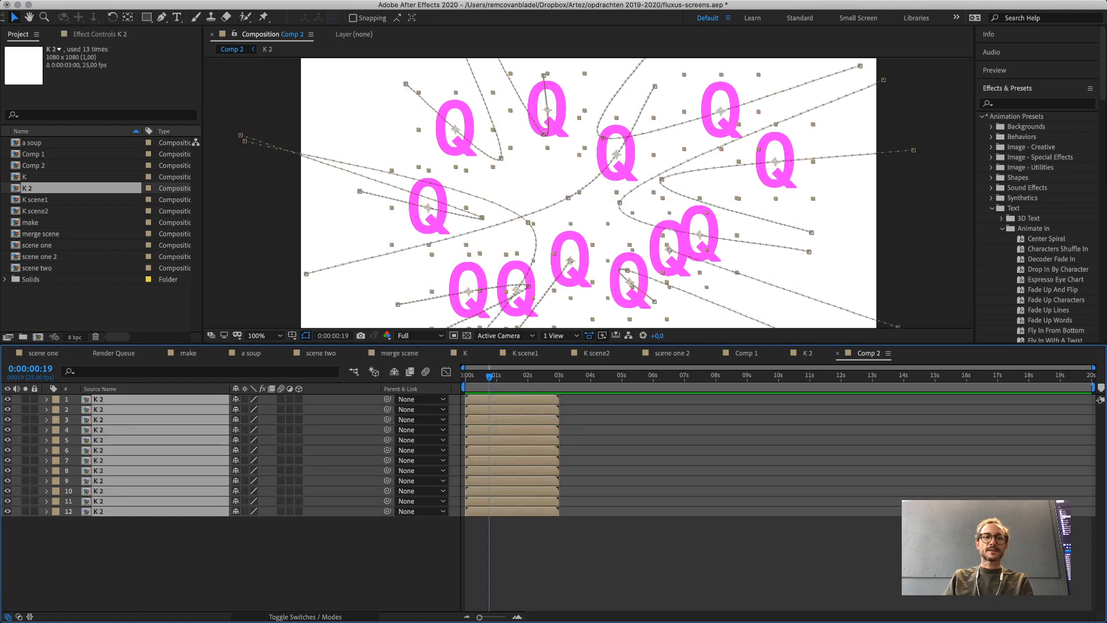
{"action": "left_click", "coordinate": [25, 177]}
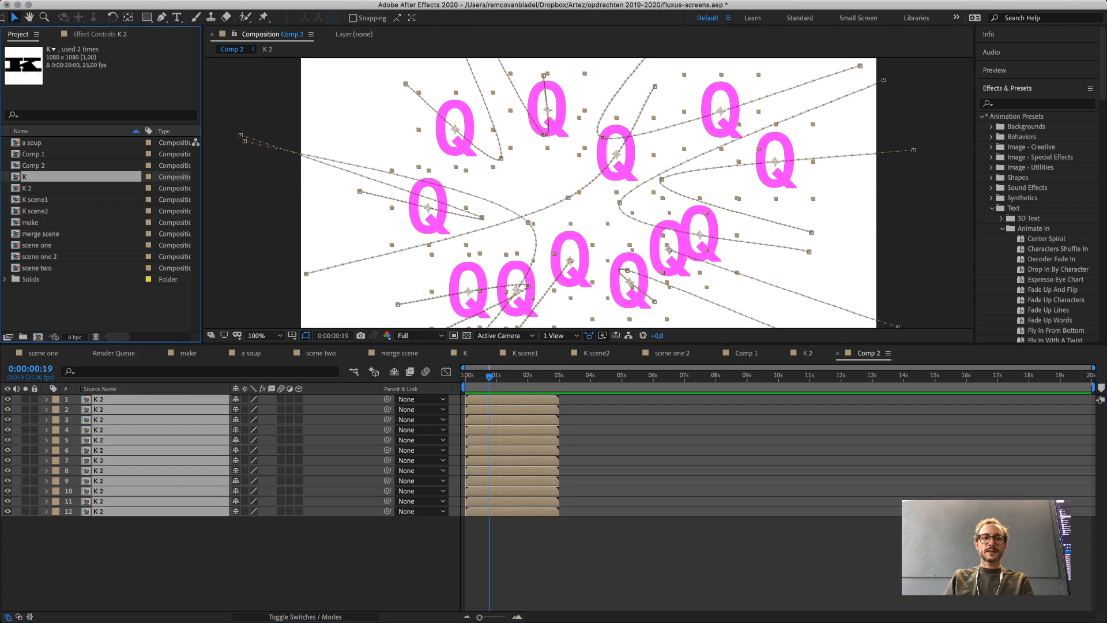
{"action": "key", "text": "super+alt+slash"}
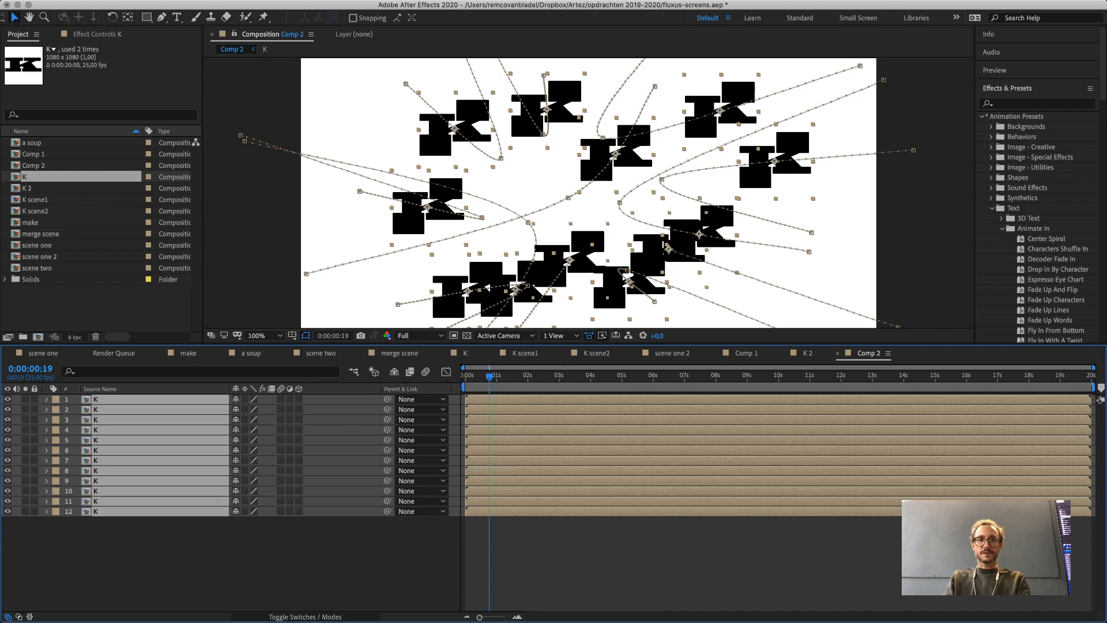
{"action": "left_click", "coordinate": [352, 248]}
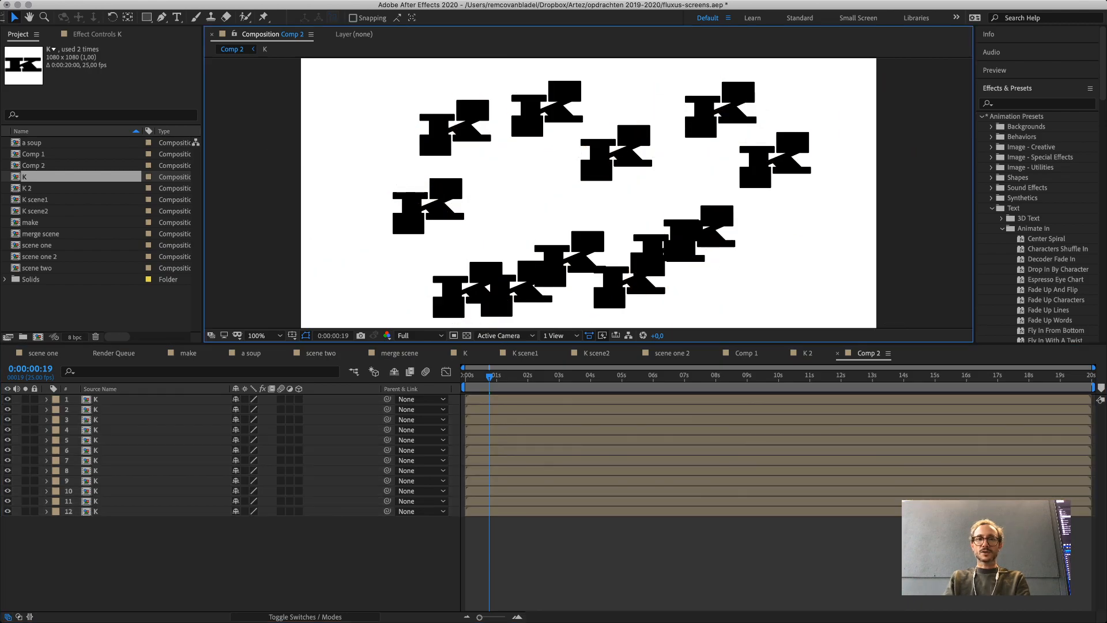
Preview the animated K layers of Comp 2 from the first frame in a maximized composition view.
{"action": "key", "text": "space"}
{"action": "left_click_drag", "start_coordinate": [500, 377], "coordinate": [465, 377]}
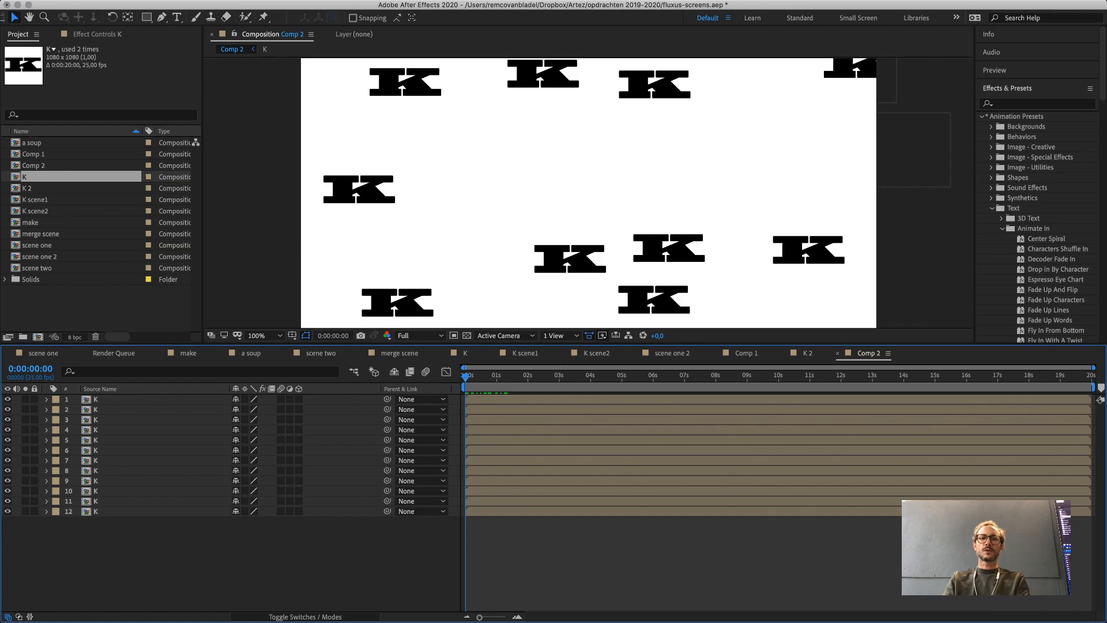
{"action": "left_click_drag", "start_coordinate": [422, 345], "coordinate": [421, 487]}
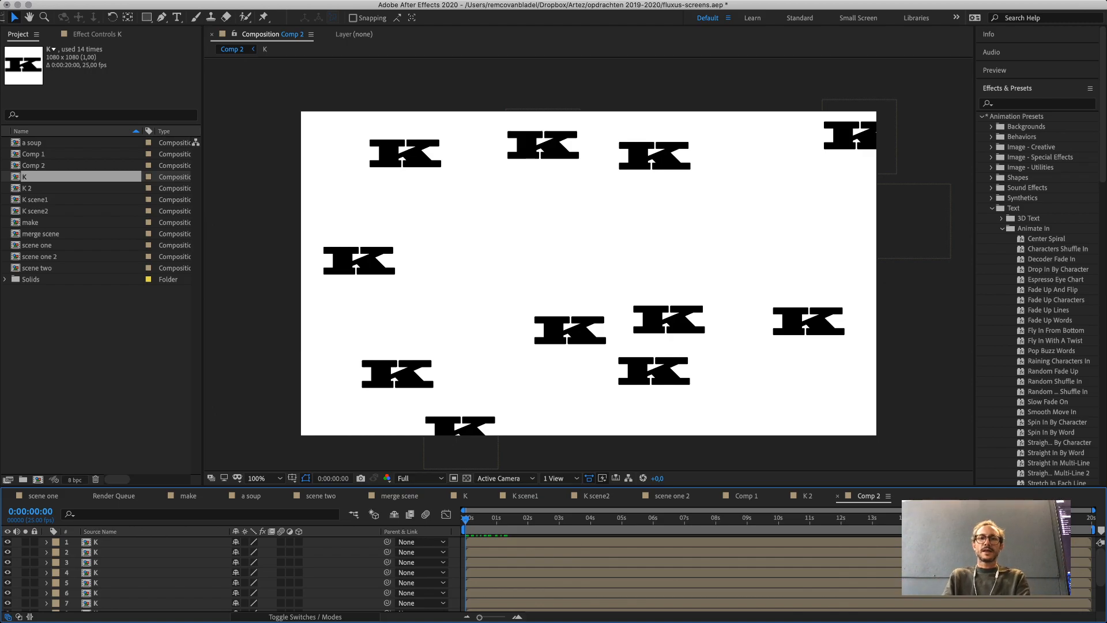
{"action": "key", "text": "grave"}
{"action": "key", "text": "space"}
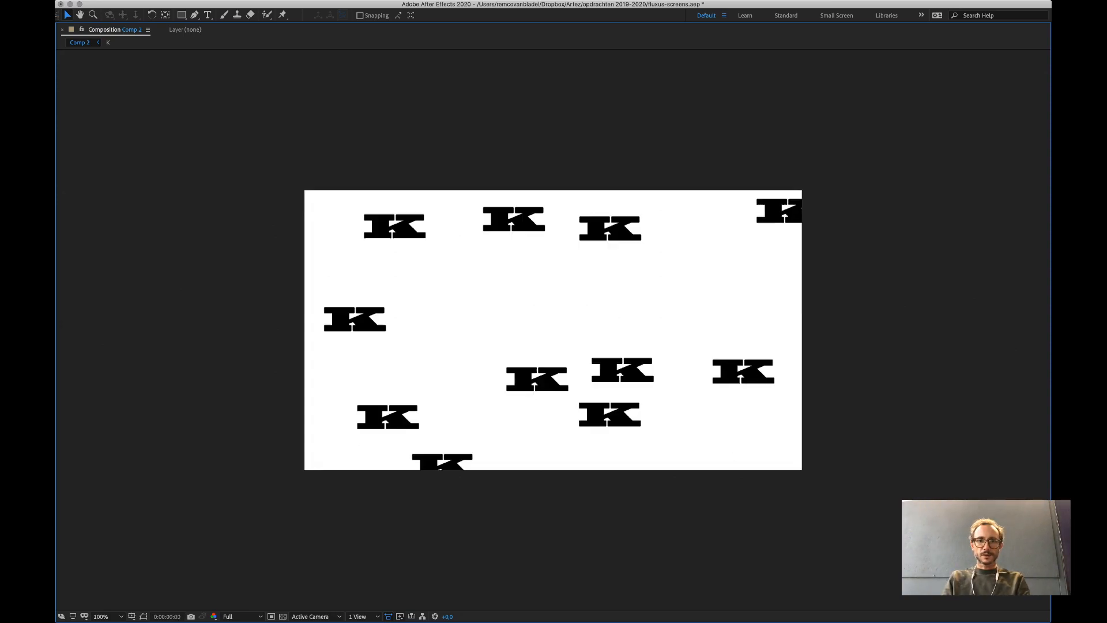
{"action": "key", "text": "space"}
{"action": "key", "text": "grave"}
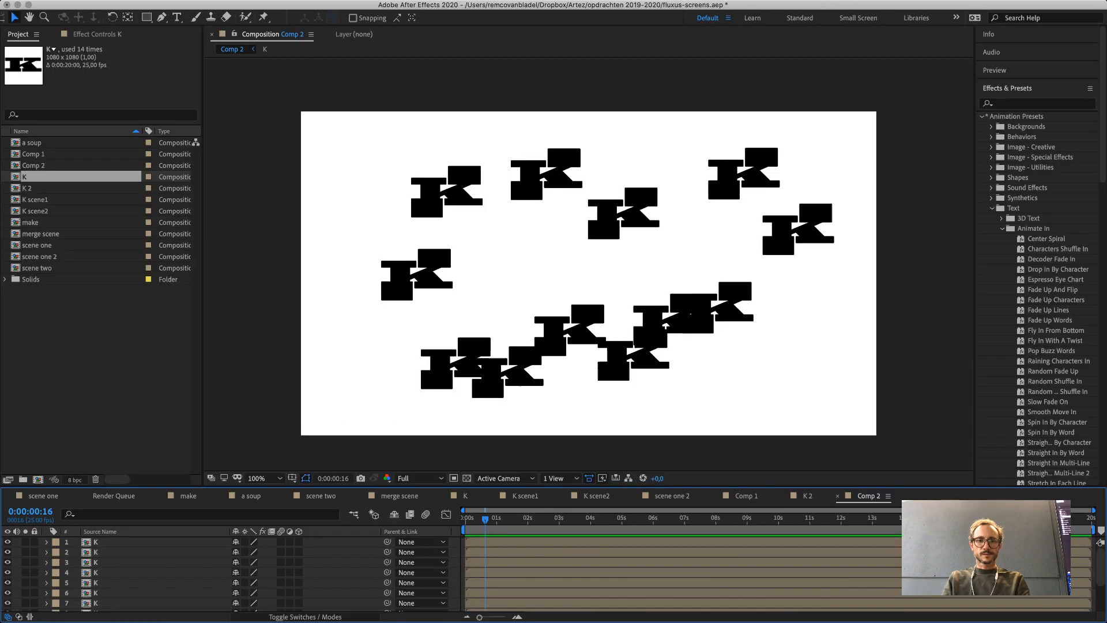
{"action": "key", "text": "super+Tab"}
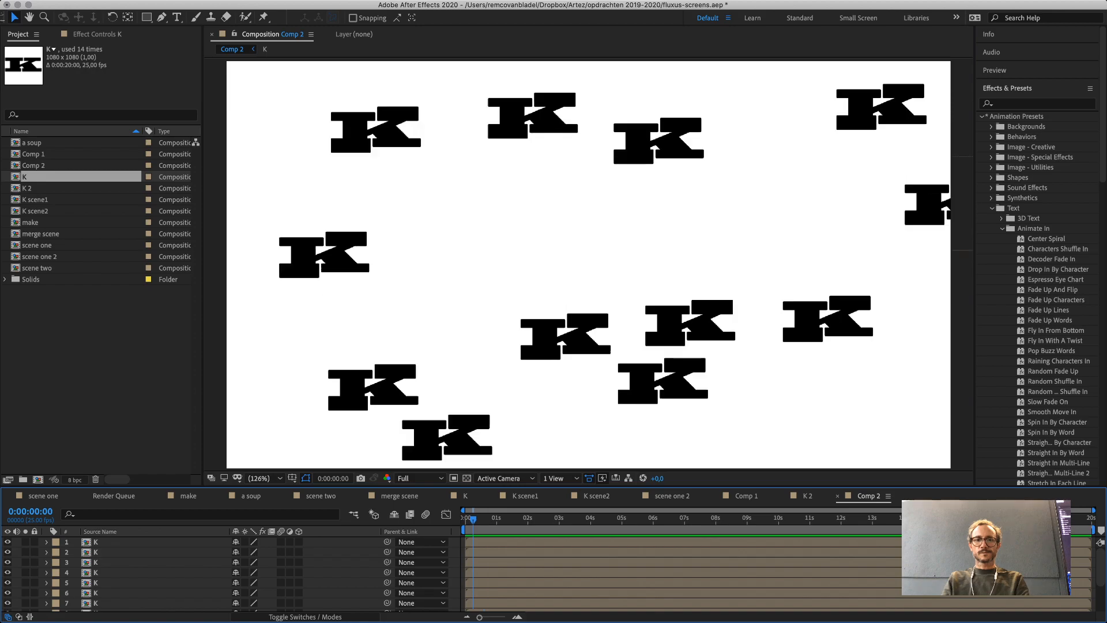
{"action": "key", "text": "space"}
{"action": "key", "text": "grave"}
{"action": "key", "text": "space"}
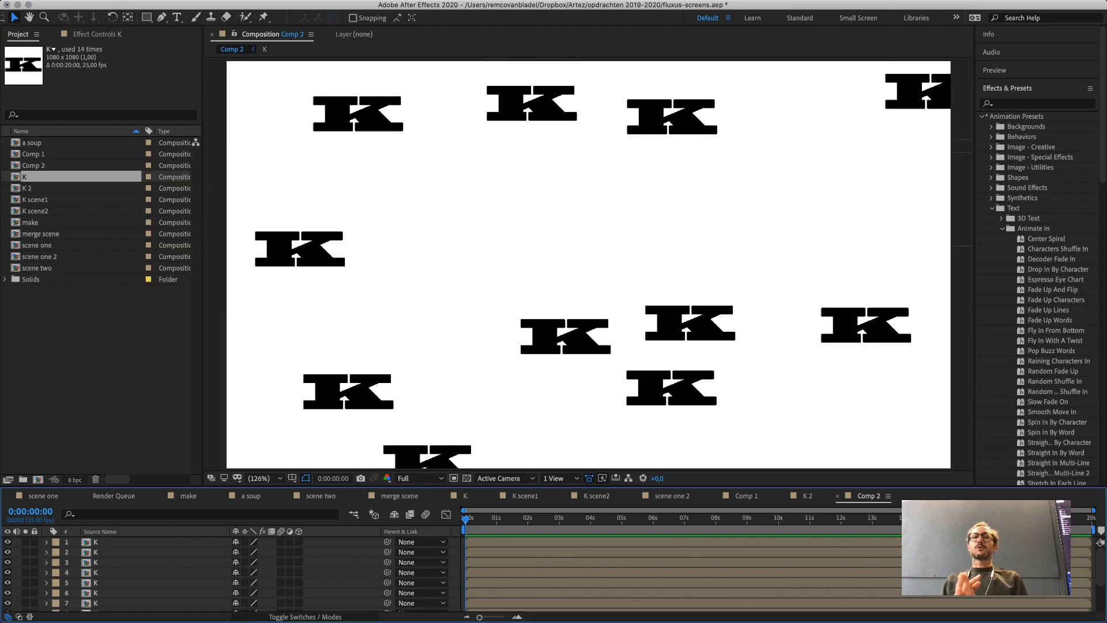
Clear the selection in the project's item list and save the project.
{"action": "left_click", "coordinate": [86, 358]}
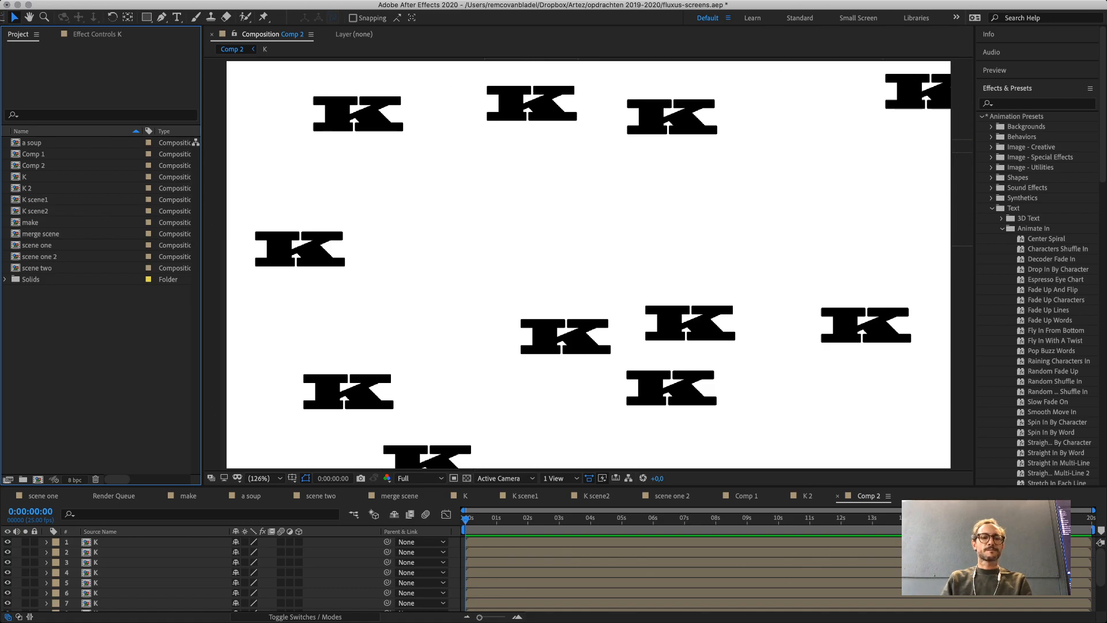
{"action": "key", "text": "super+s"}
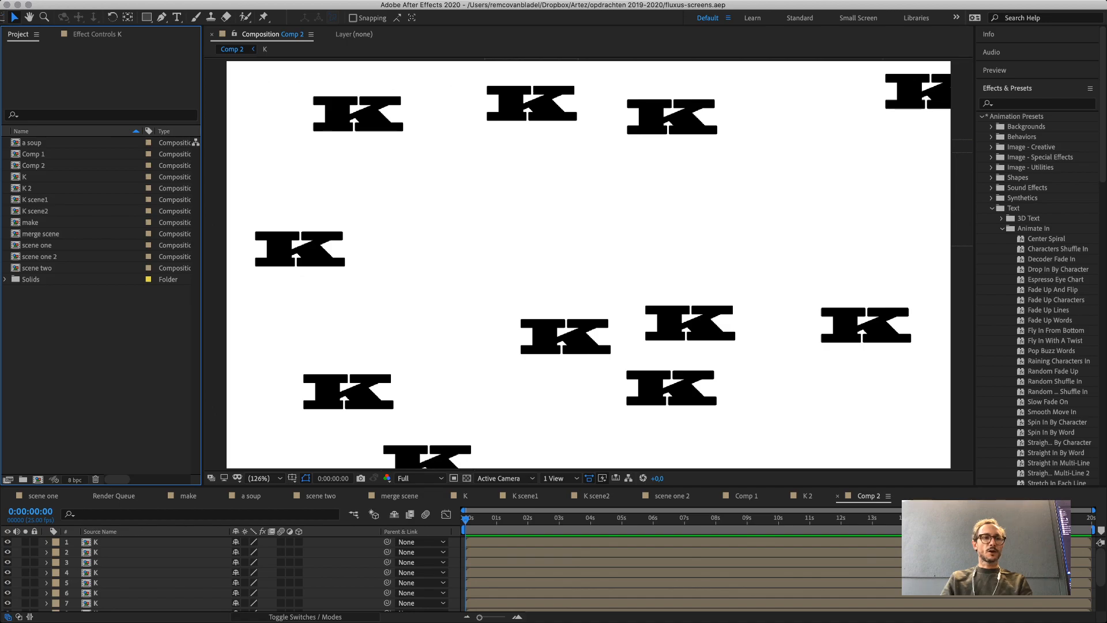
Open the scene one composition and set the current time to 0:00:02:07.
{"action": "left_click", "coordinate": [27, 189]}
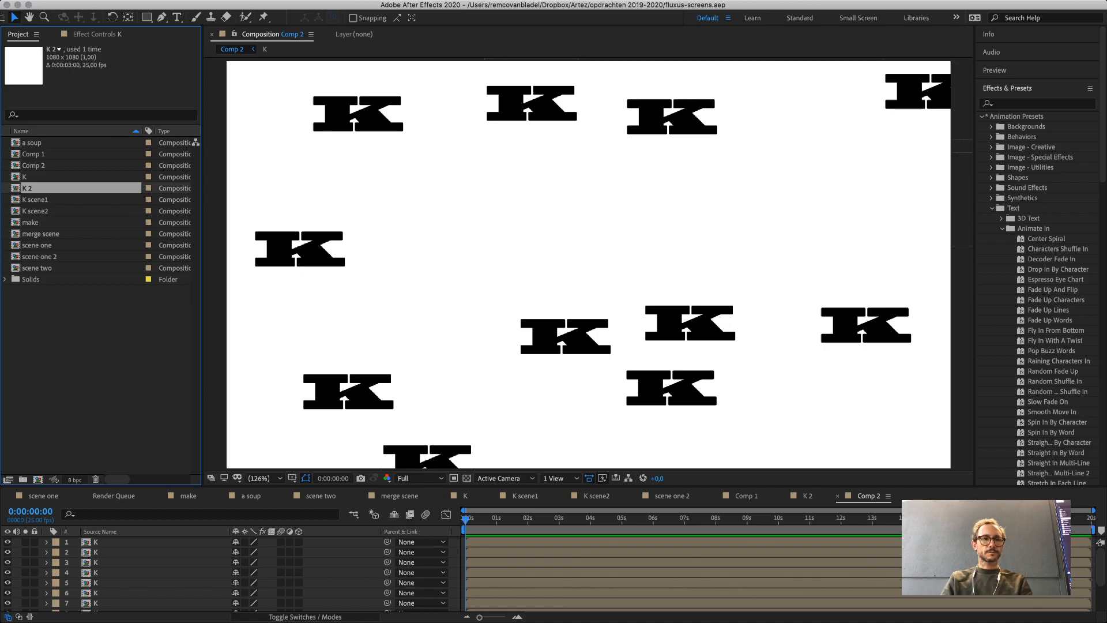
{"action": "double_click", "coordinate": [37, 245]}
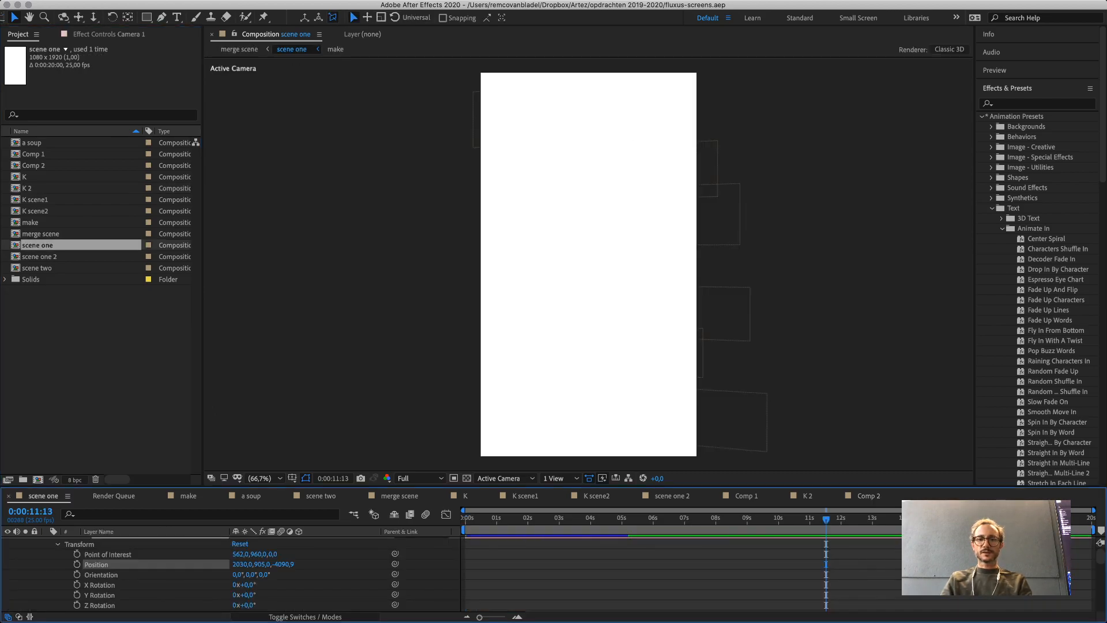
{"action": "left_click", "coordinate": [537, 519]}
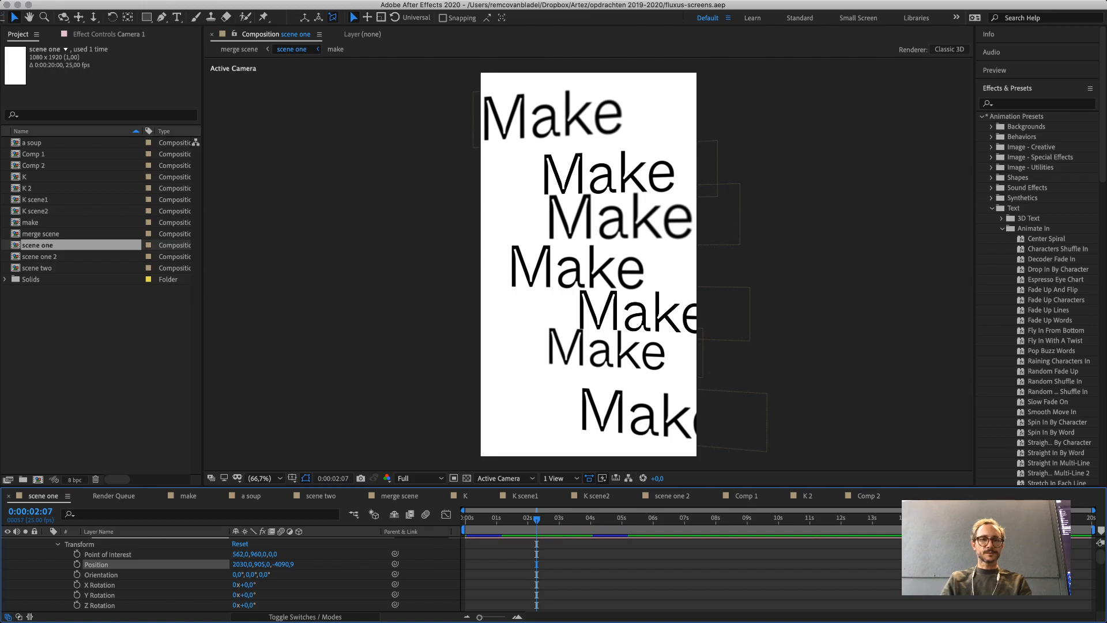
Collapse the camera's transform properties and the properties of all seven make layers in scene one.
{"action": "left_click", "coordinate": [57, 545]}
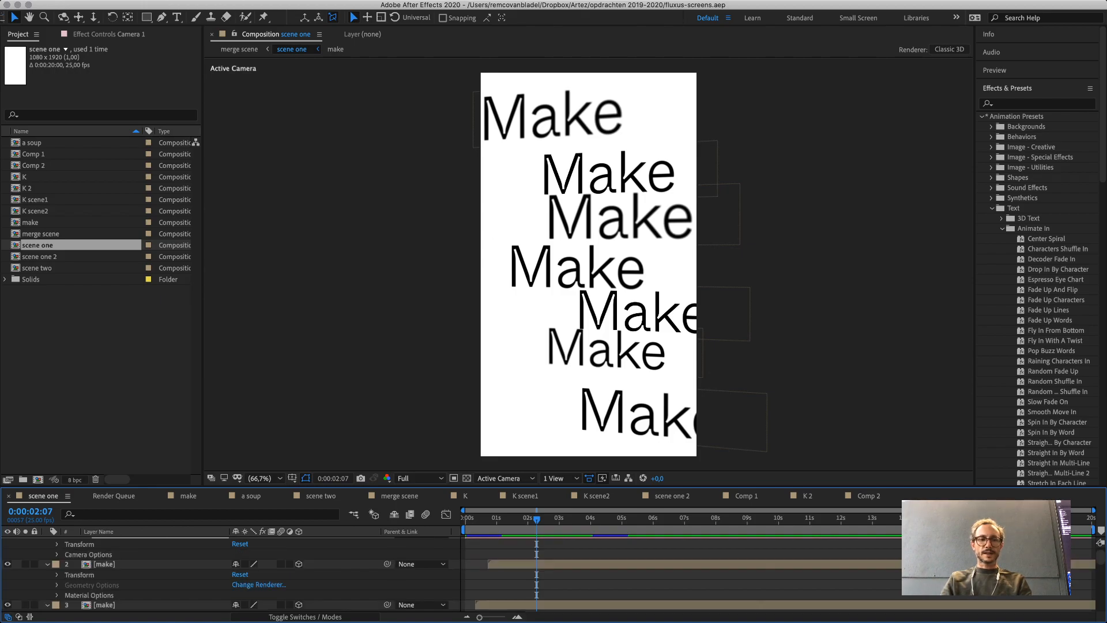
{"action": "scroll", "coordinate": [276, 575], "scroll_direction": "up", "scroll_amount": 1}
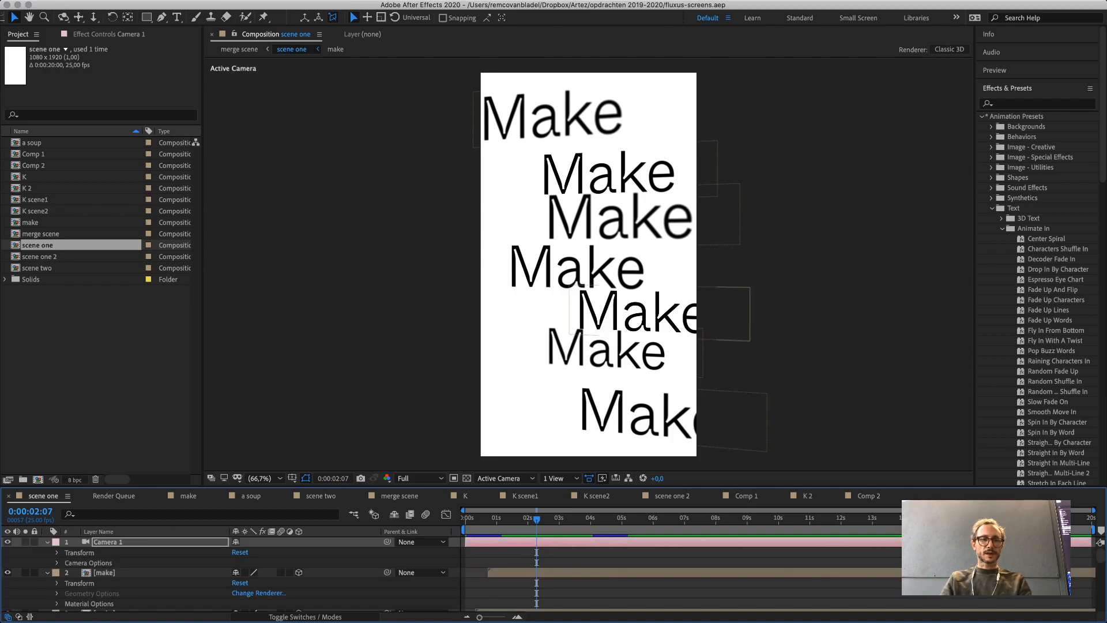
{"action": "left_click_drag", "start_coordinate": [369, 486], "coordinate": [369, 326]}
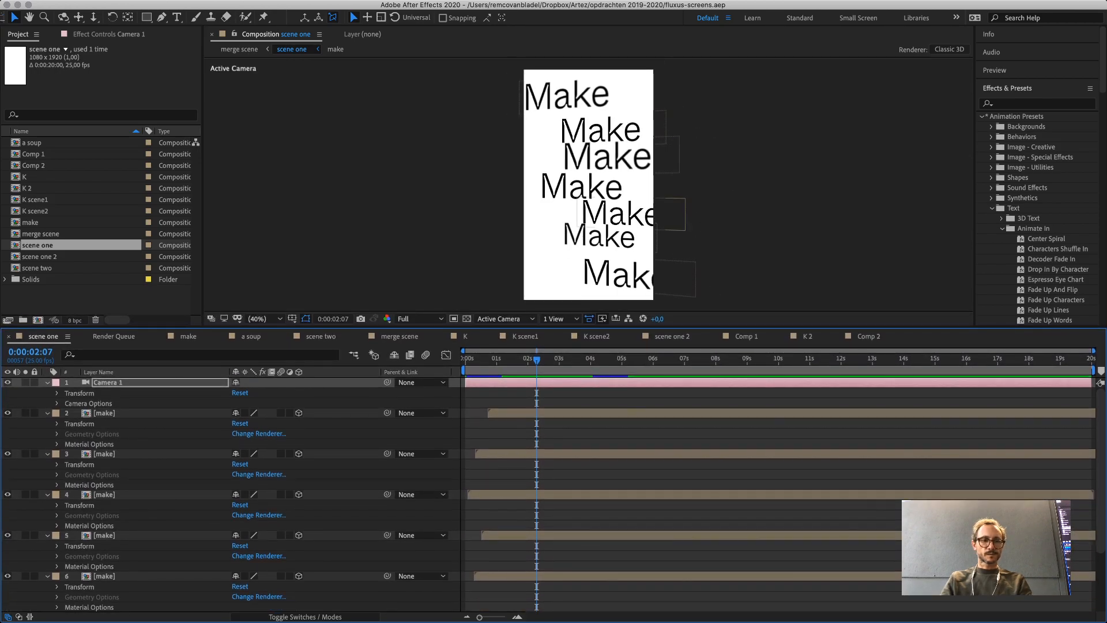
{"action": "left_click", "coordinate": [105, 413]}
{"action": "scroll", "coordinate": [104, 454], "scroll_direction": "down", "scroll_amount": 5}
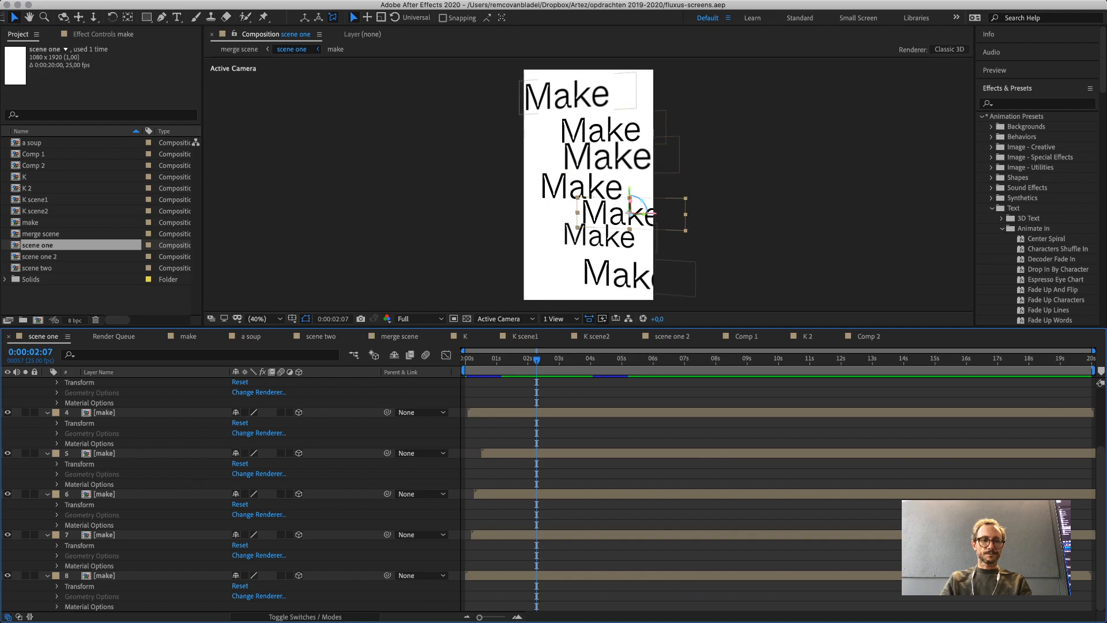
{"action": "key", "text": "super+a"}
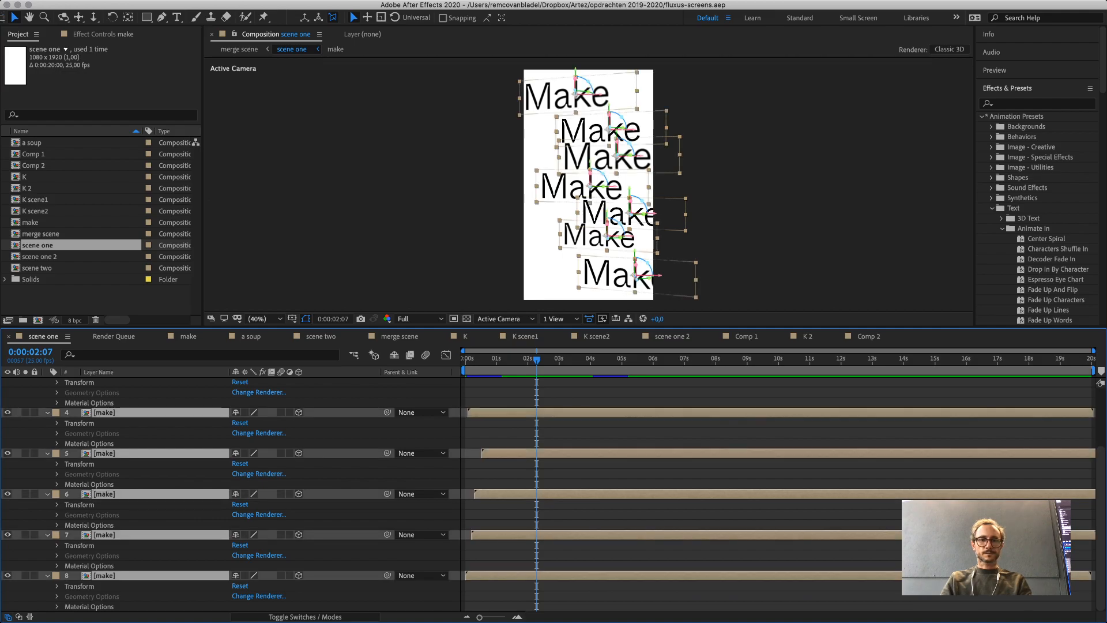
{"action": "key", "text": "super+grave"}
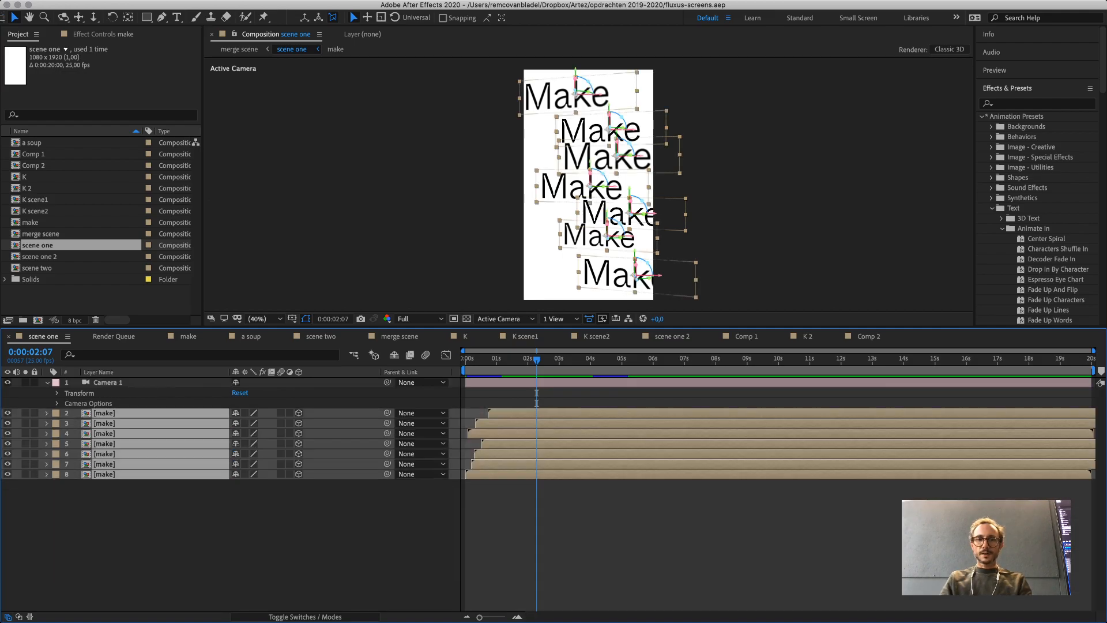
Duplicate the scene one composition in the project and open the copy.
{"action": "left_click_drag", "start_coordinate": [513, 327], "coordinate": [513, 459]}
{"action": "left_click", "coordinate": [101, 358]}
{"action": "left_click", "coordinate": [37, 245]}
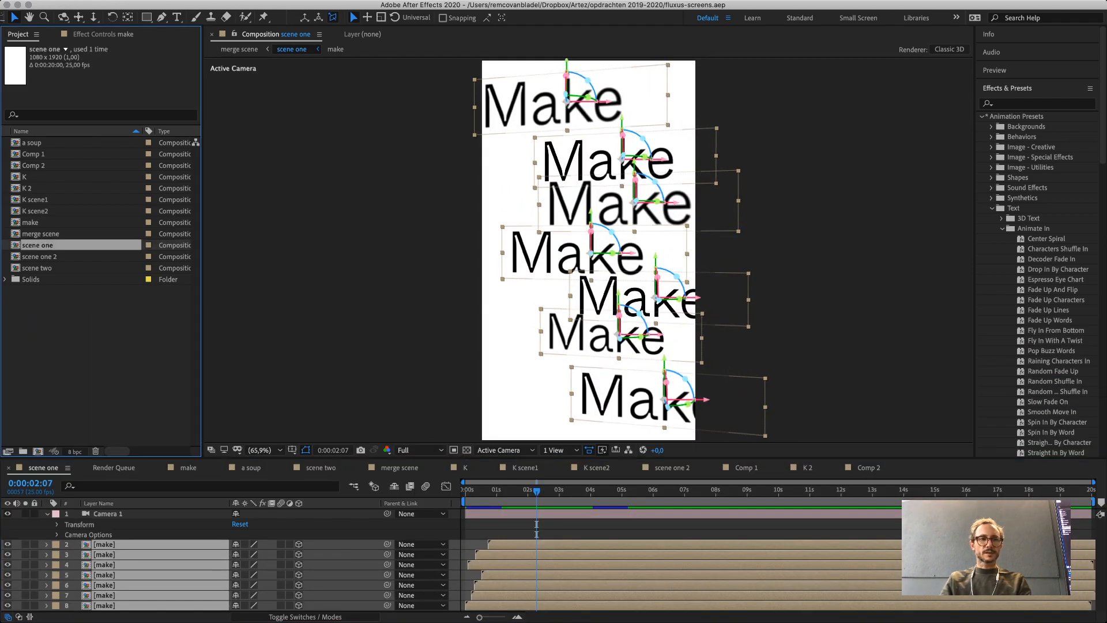
{"action": "key", "text": "super+d"}
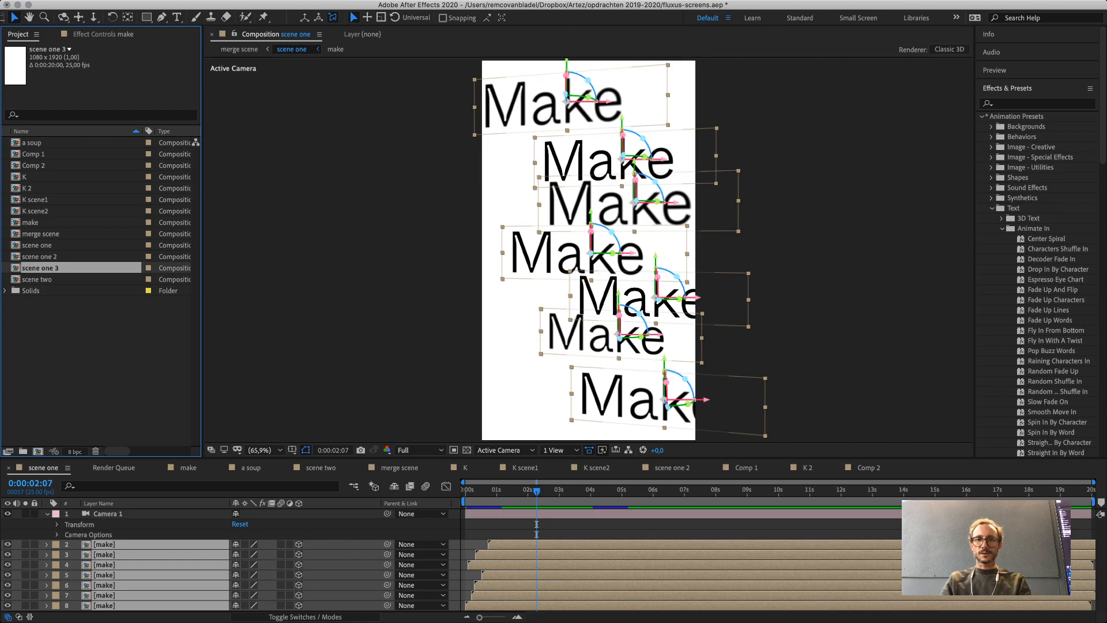
{"action": "double_click", "coordinate": [40, 269]}
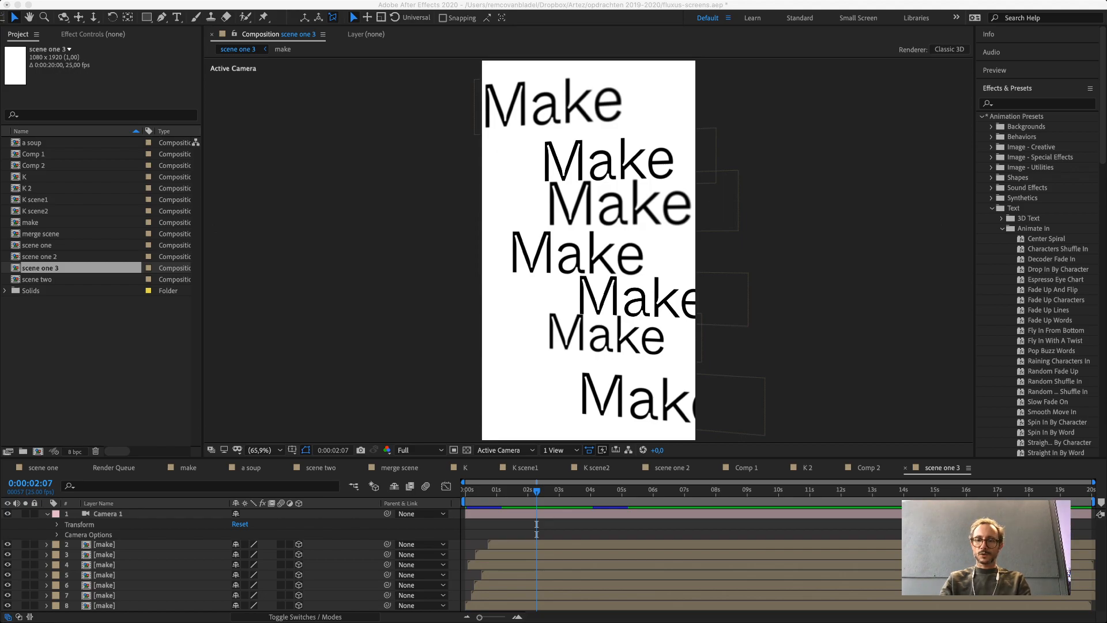
Create an empty 3000 x 4000 composition named street, 3 seconds long at 25 fps.
{"action": "key", "text": "super+k"}
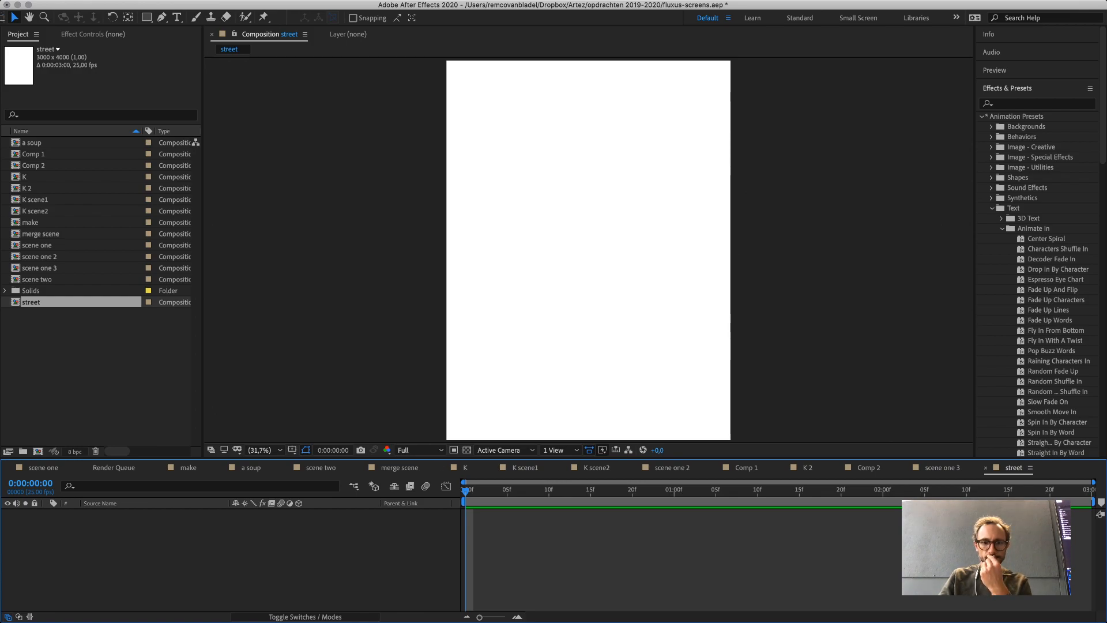
Delete the empty street composition from the project.
{"action": "left_click_drag", "start_coordinate": [462, 459], "coordinate": [462, 487]}
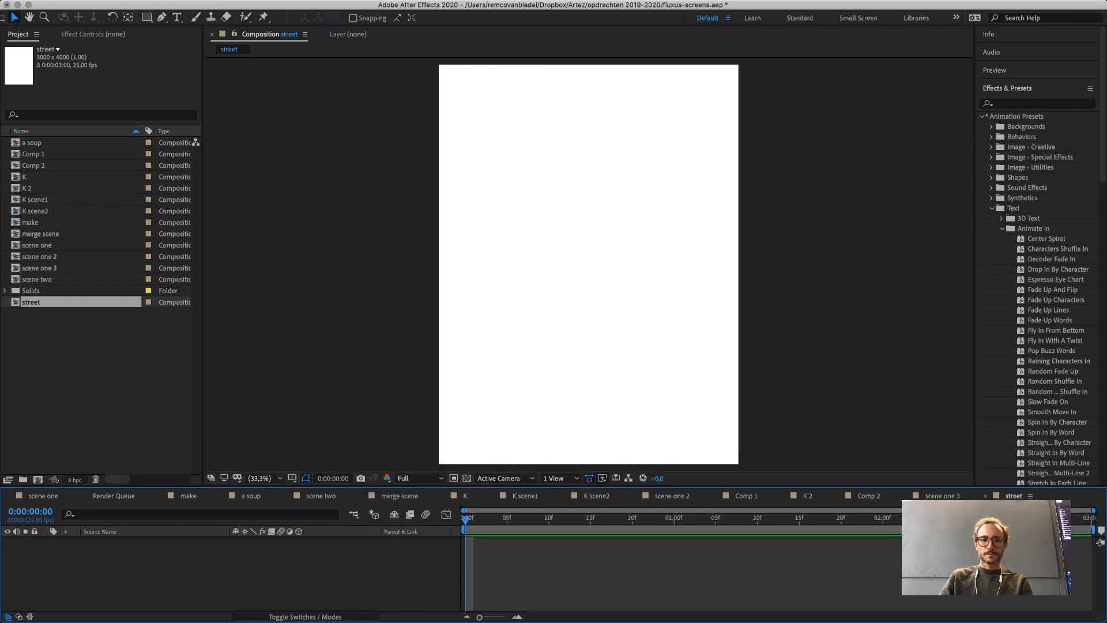
{"action": "key", "text": "space"}
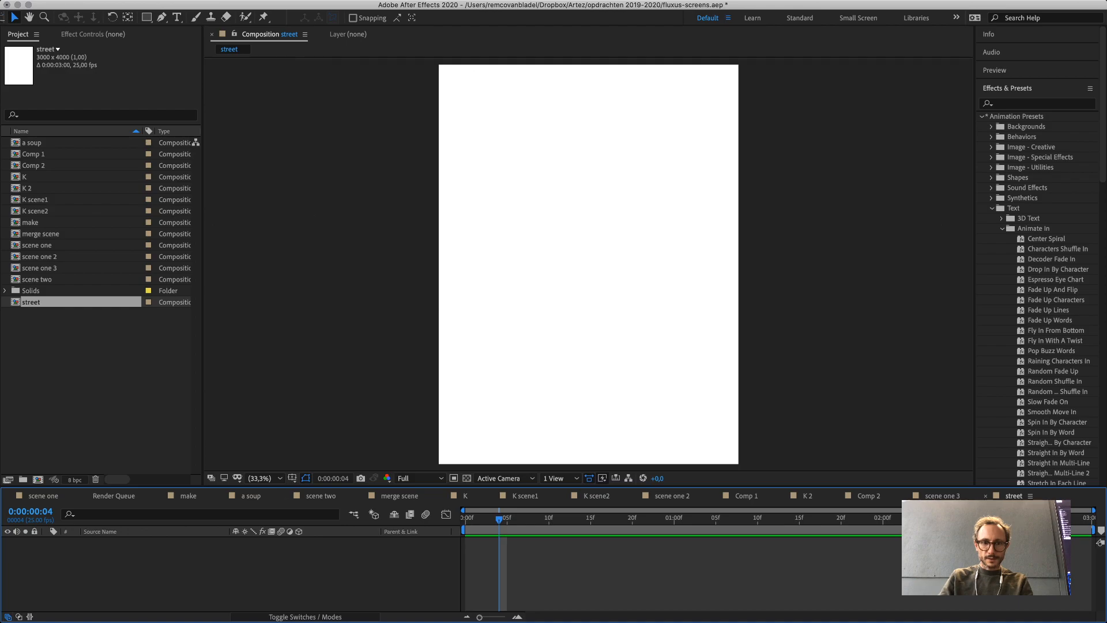
{"action": "left_click_drag", "start_coordinate": [462, 488], "coordinate": [461, 388]}
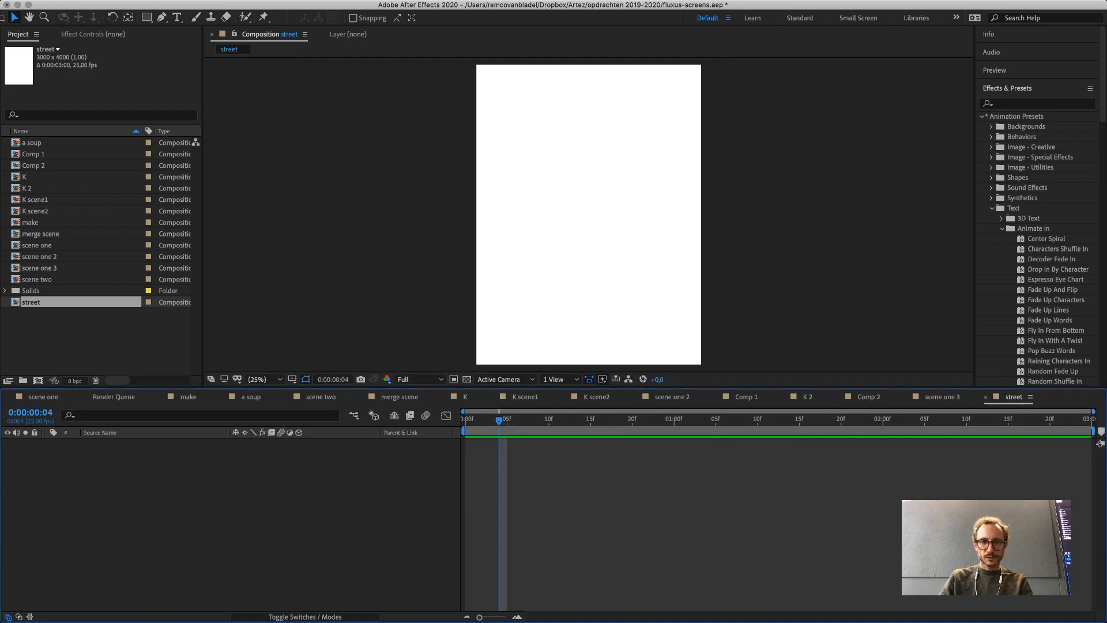
{"action": "key", "text": "Delete"}
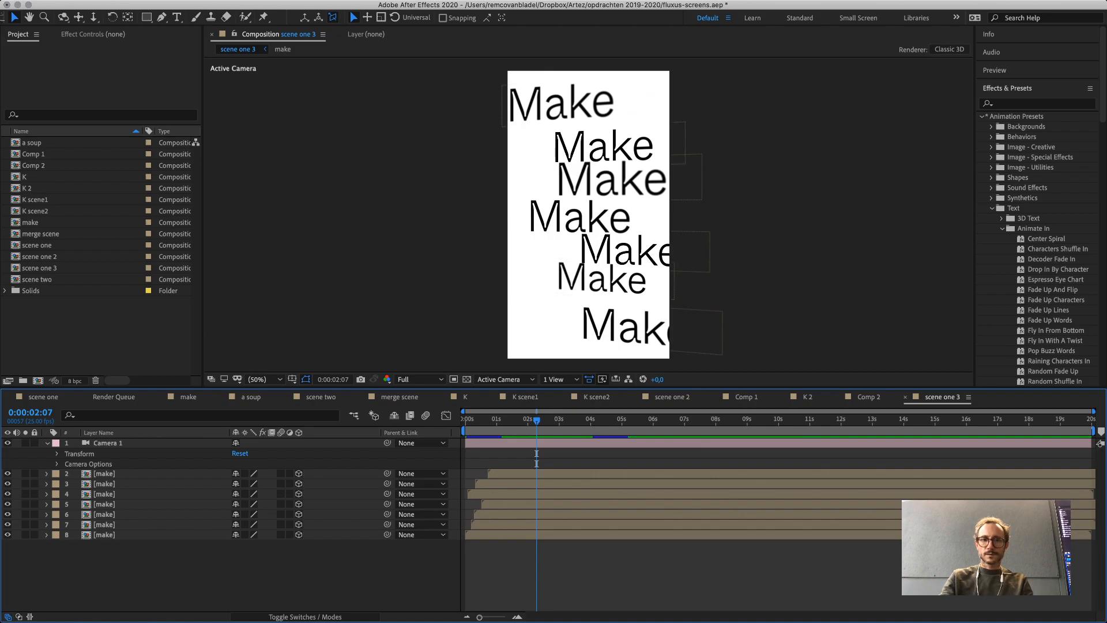
Resize the scene one 3 composition to 3000 x 4000.
{"action": "key", "text": "super+Tab"}
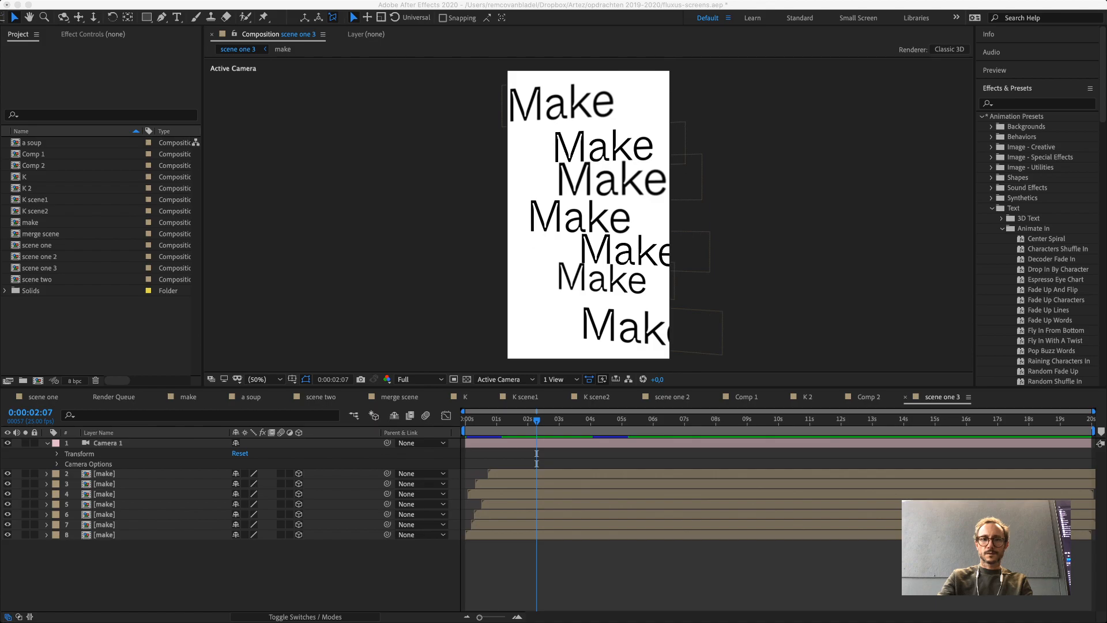
{"action": "key", "text": "Tab"}
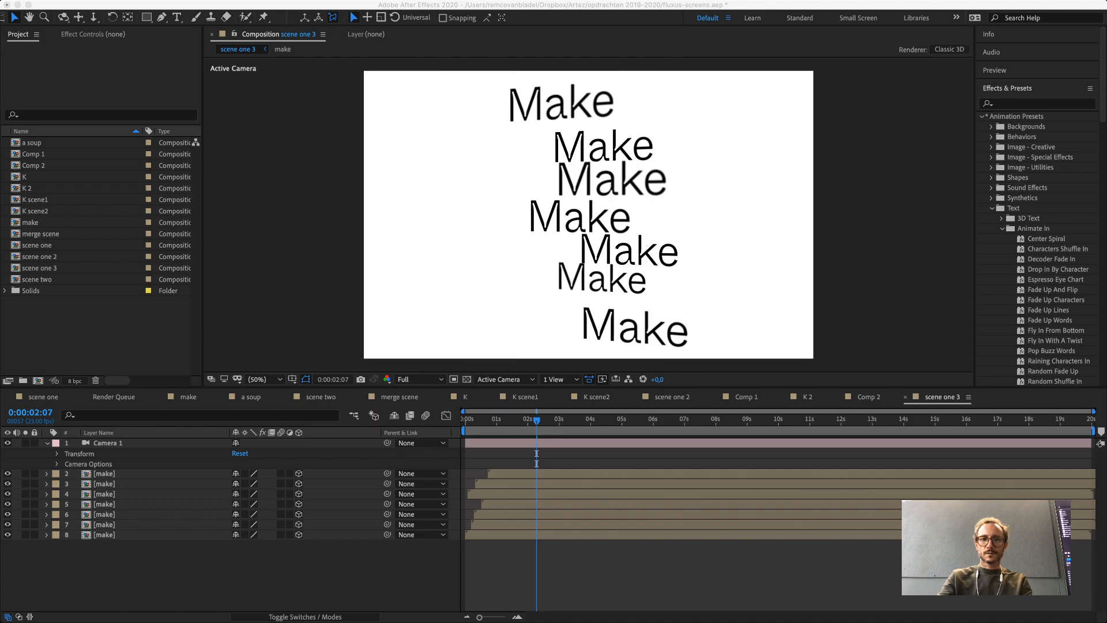
{"action": "key", "text": "Return"}
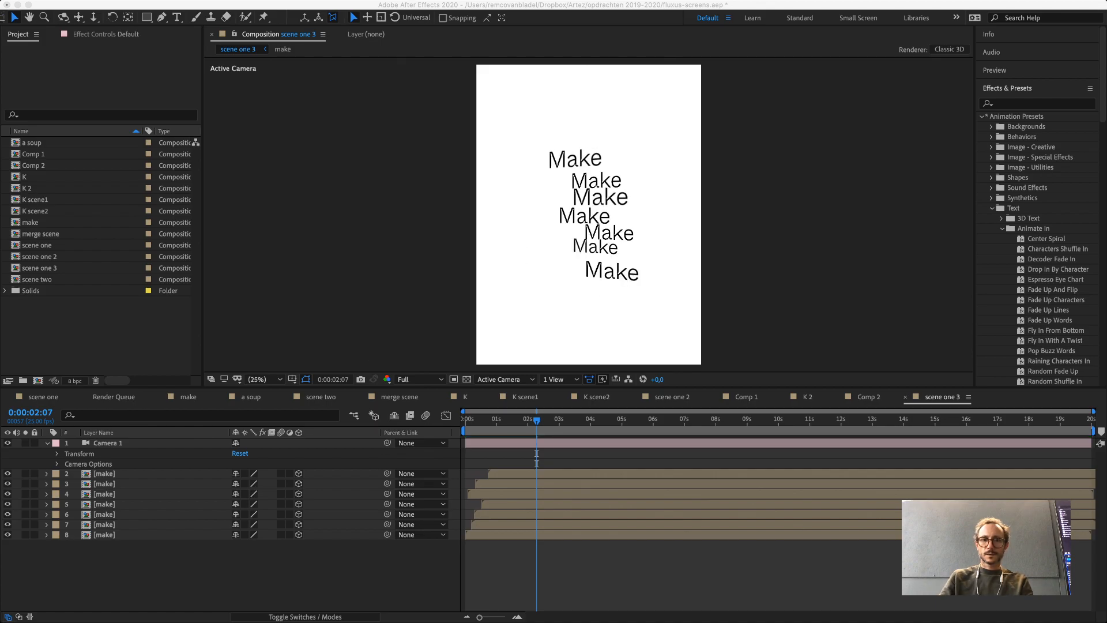
Create a composition-sized pale royal blue solid in scene one 3 and send it to the bottom of the layer stack.
{"action": "key", "text": "super+Tab"}
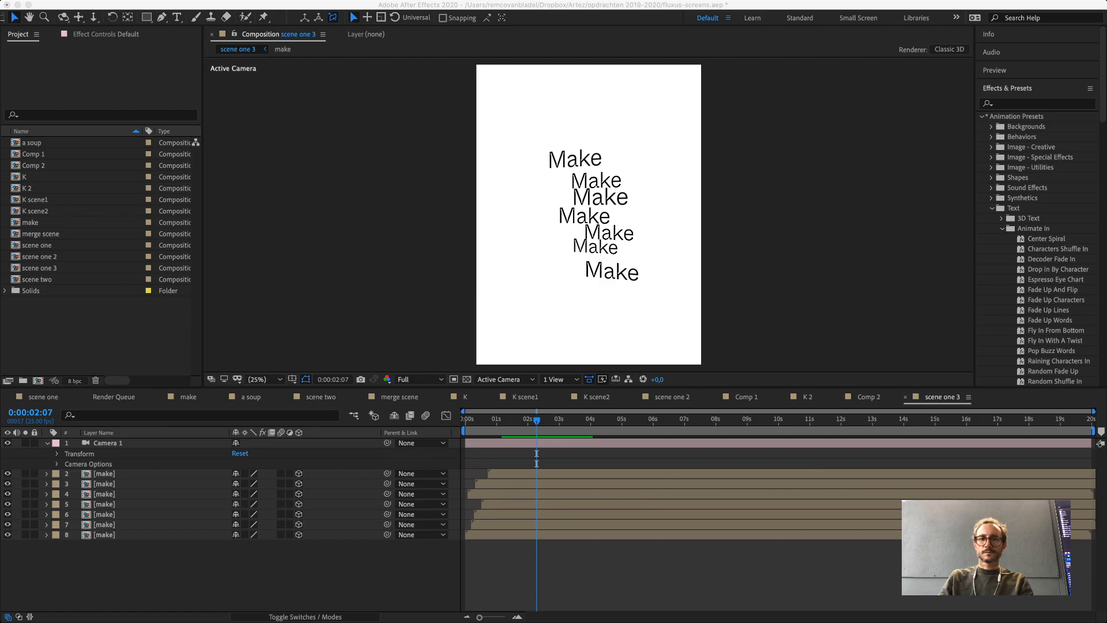
{"action": "key", "text": "Return"}
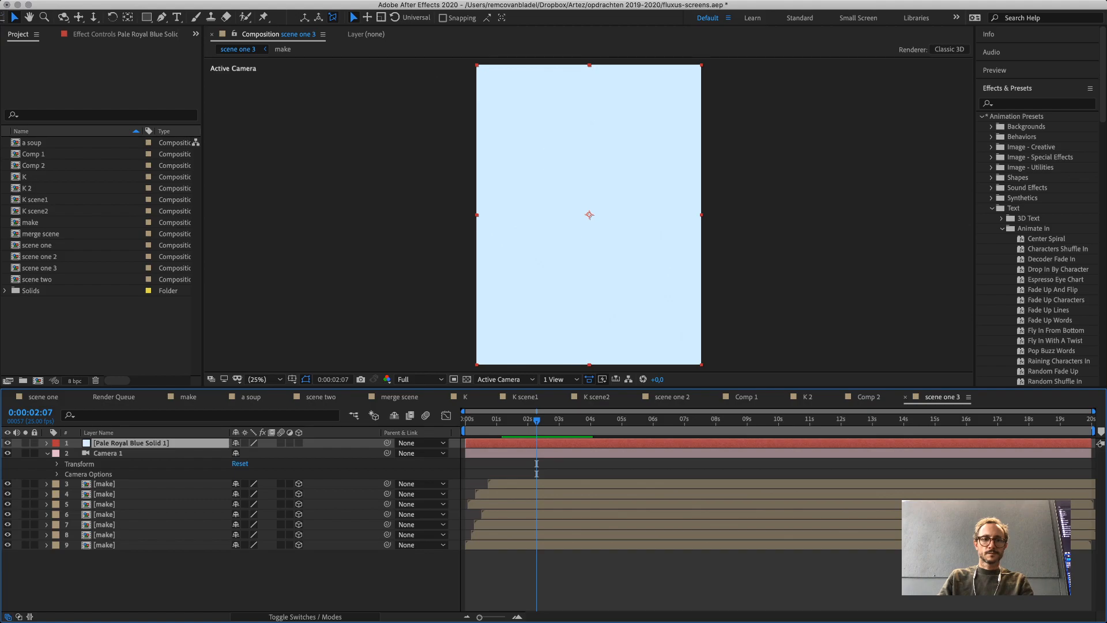
{"action": "key", "text": "super+shift+bracketleft"}
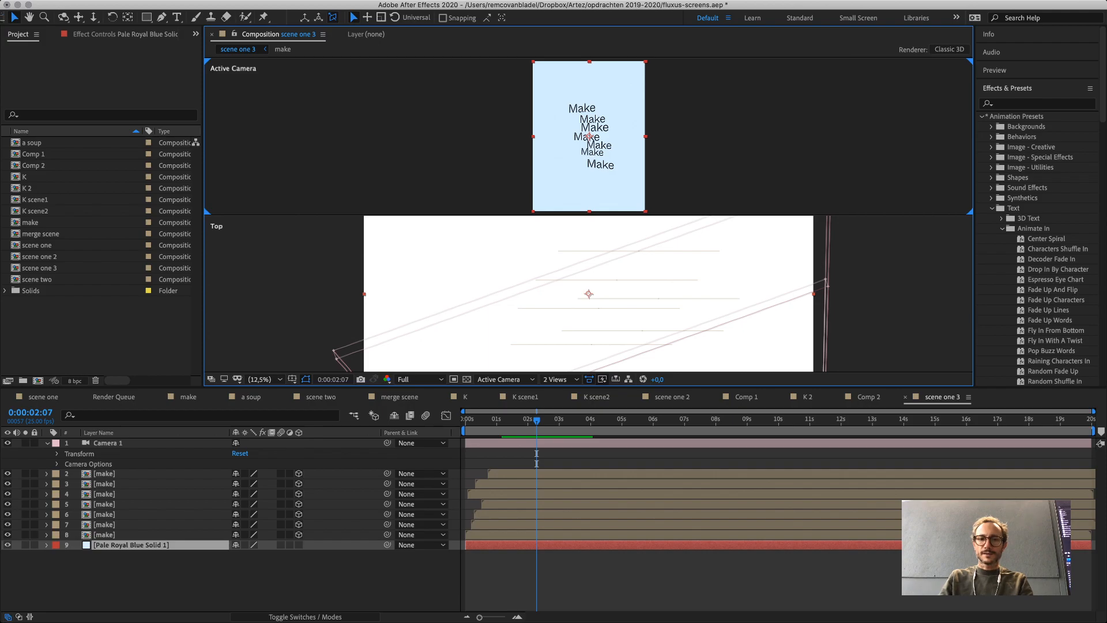
Show the scene in Active Camera and Top views with a larger viewer, and make the blue solid a 3D layer.
{"action": "left_click_drag", "start_coordinate": [507, 387], "coordinate": [508, 492]}
{"action": "left_click", "coordinate": [289, 369]}
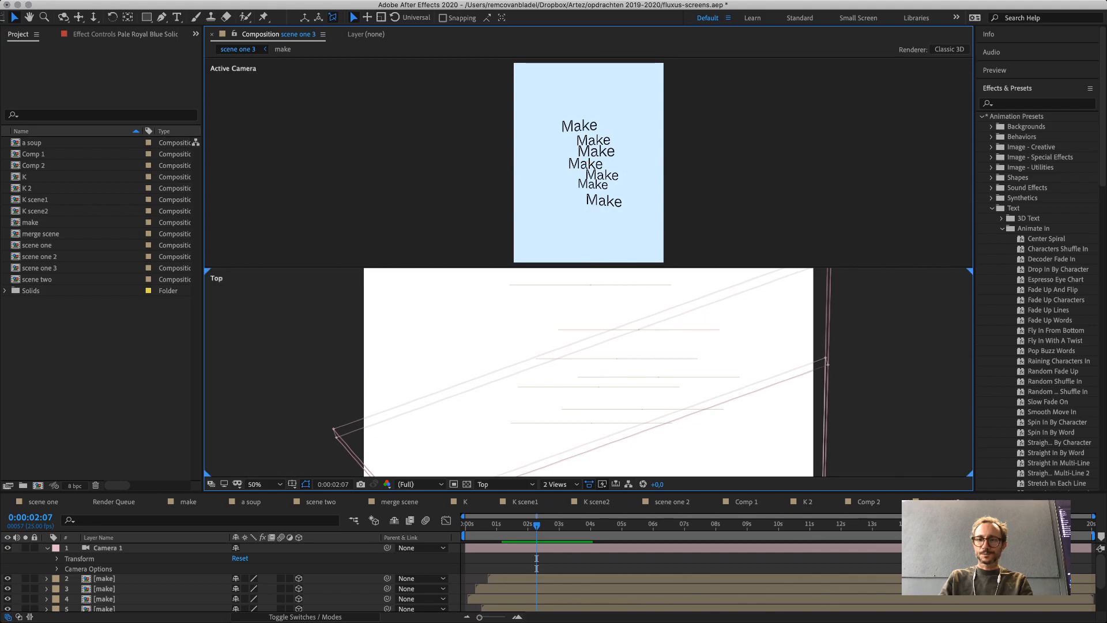
{"action": "key", "text": "comma"}
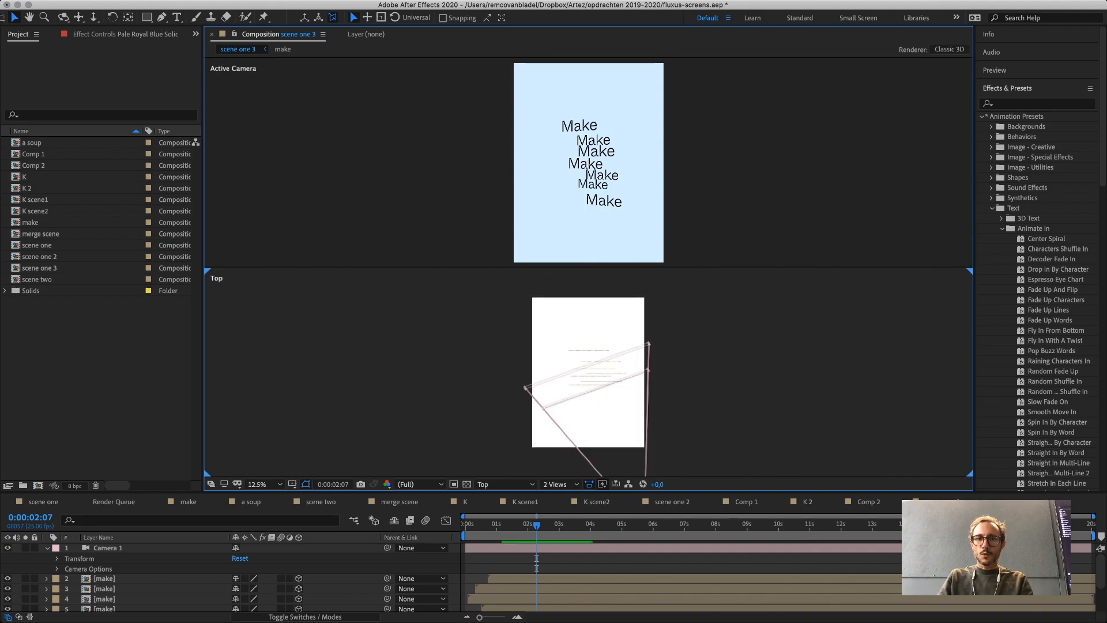
{"action": "scroll", "coordinate": [490, 577], "scroll_direction": "down", "scroll_amount": 4}
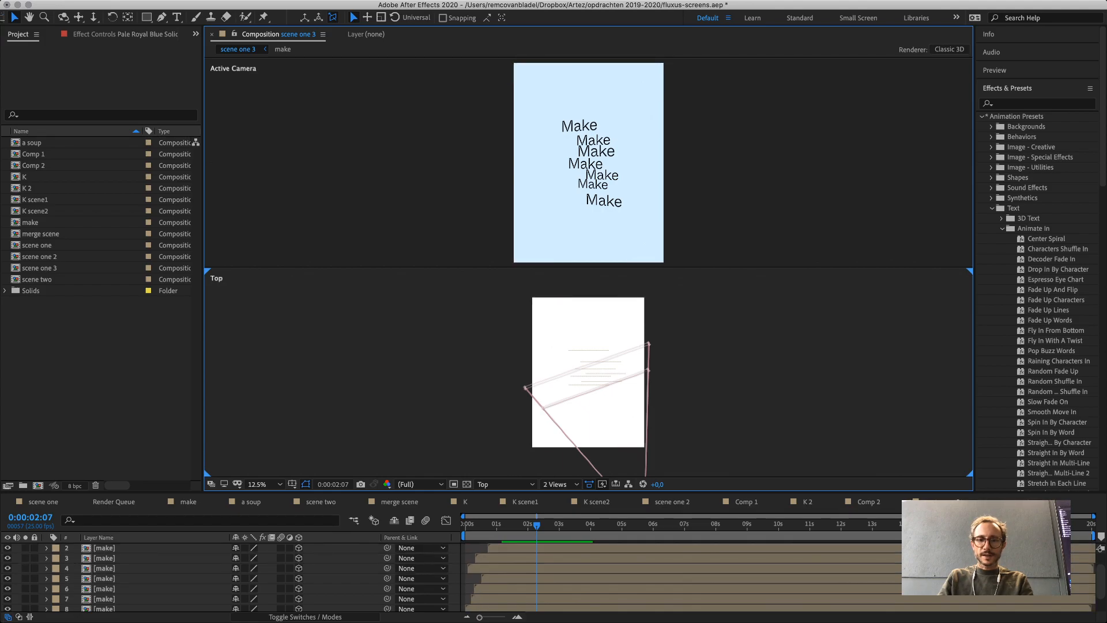
{"action": "left_click", "coordinate": [131, 606]}
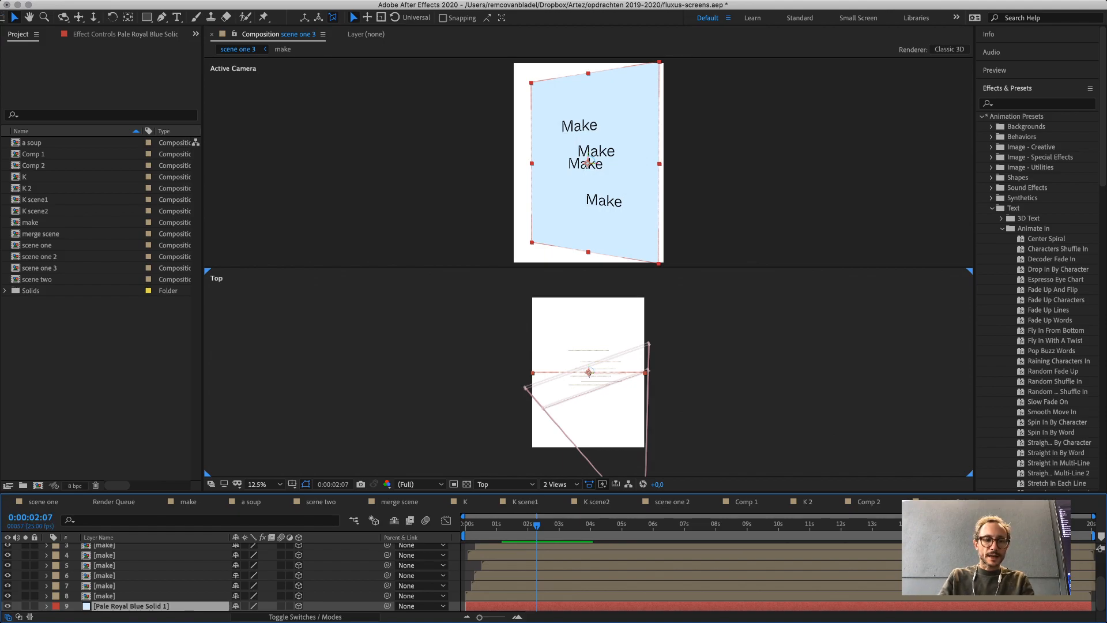
Expand the transform properties of the blue solid down to its rotation values.
{"action": "left_click", "coordinate": [47, 606]}
{"action": "left_click", "coordinate": [57, 586]}
{"action": "scroll", "coordinate": [57, 586], "scroll_direction": "down", "scroll_amount": 3}
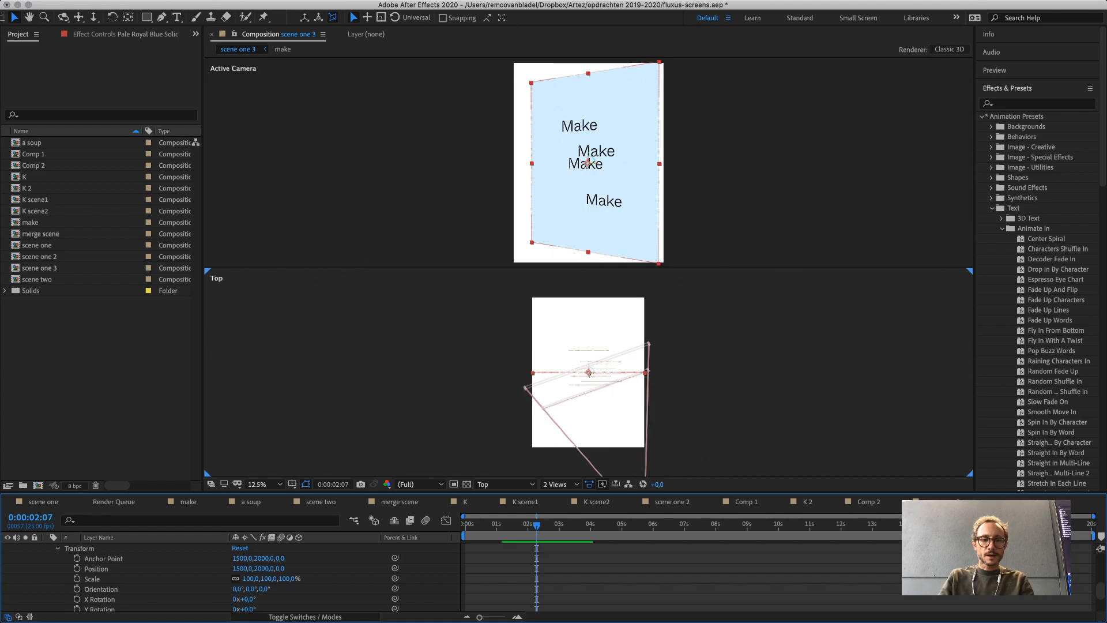
{"action": "scroll", "coordinate": [231, 576], "scroll_direction": "down", "scroll_amount": 4}
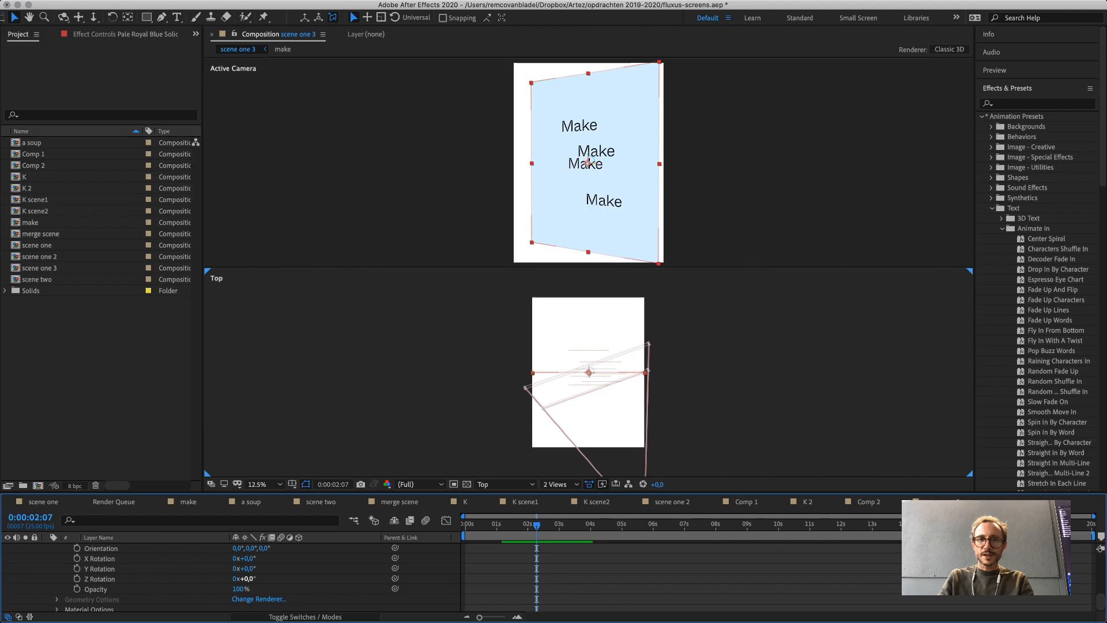
{"action": "left_click_drag", "start_coordinate": [248, 579], "coordinate": [256, 569]}
{"action": "key", "text": "super+z"}
{"action": "key", "text": "super+z"}
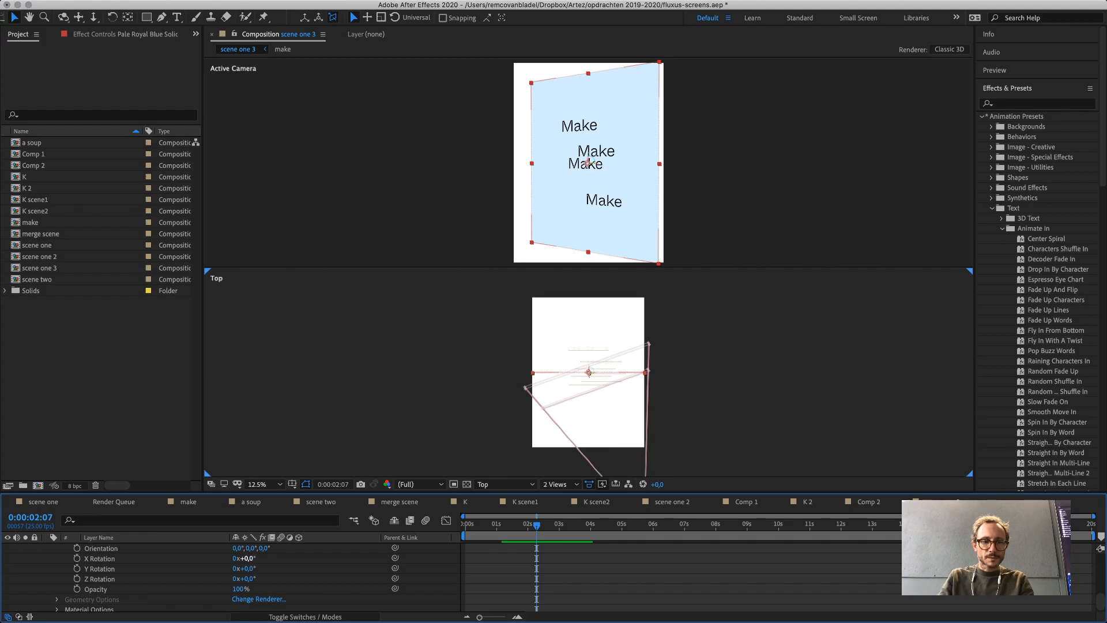
Set the blue solid's X Rotation to -90° so it lies flat like a floor.
{"action": "left_click_drag", "start_coordinate": [248, 569], "coordinate": [196, 558]}
{"action": "key", "text": "super+z"}
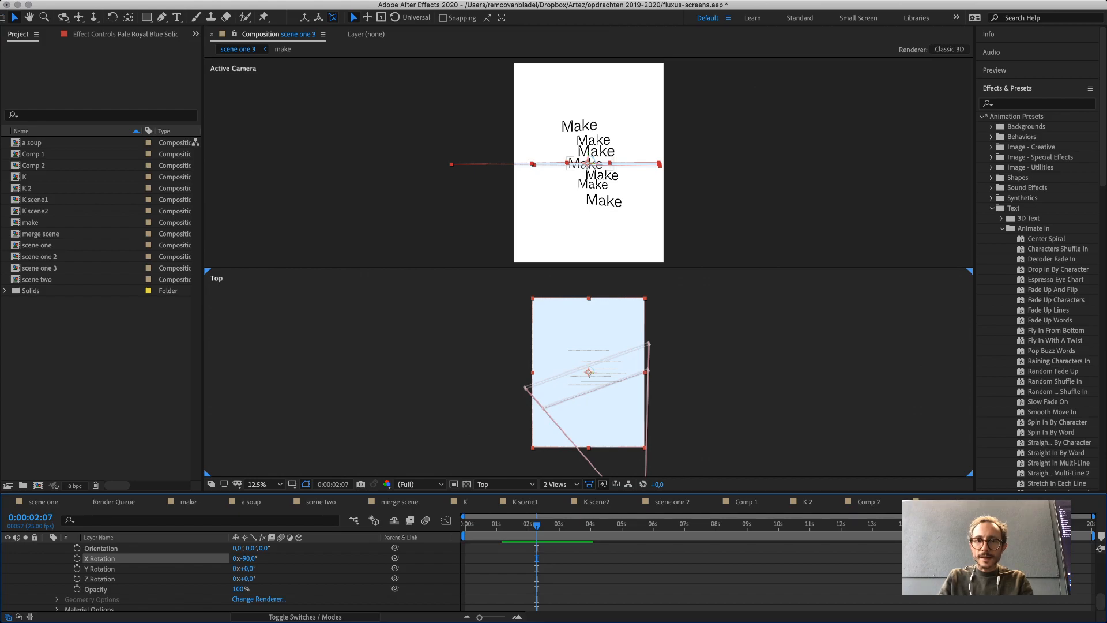
Lower the flat blue solid along its vertical axis in the Active Camera view, slightly below the middle of the Make stack.
{"action": "left_click", "coordinate": [473, 202]}
{"action": "left_click", "coordinate": [588, 164]}
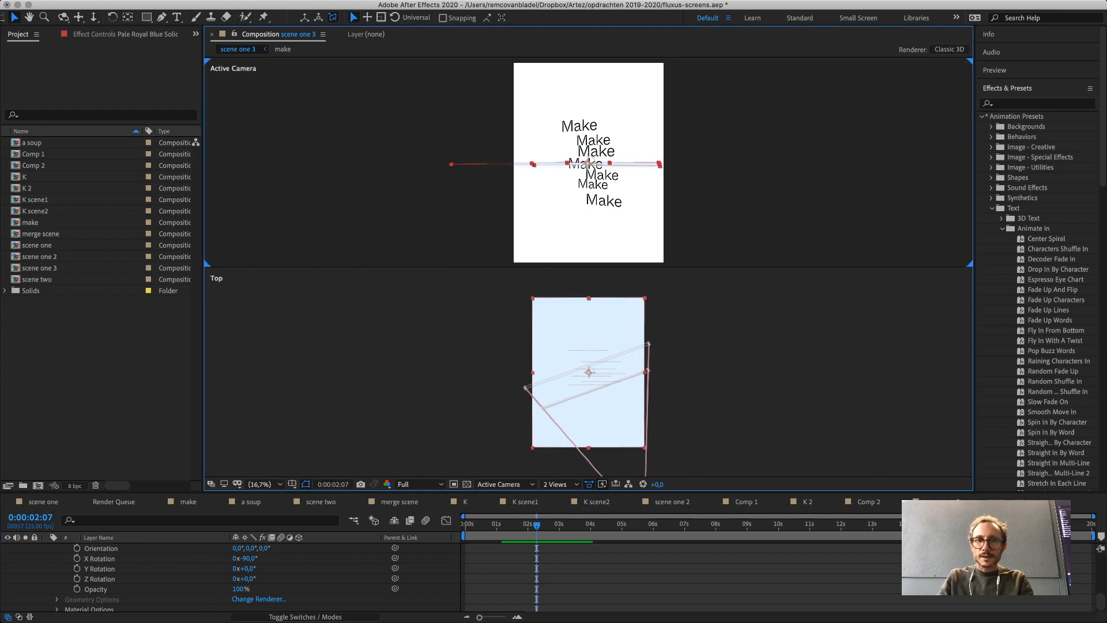
{"action": "scroll", "coordinate": [591, 164], "scroll_direction": "up", "scroll_amount": 2}
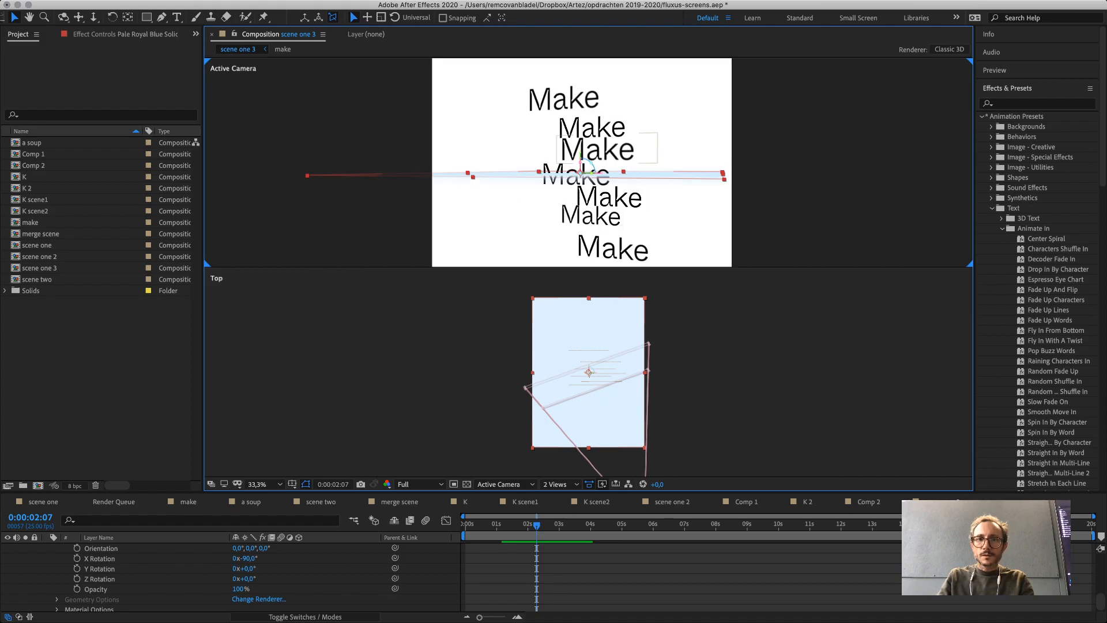
{"action": "scroll", "coordinate": [606, 147], "scroll_direction": "up", "scroll_amount": 4}
{"action": "scroll", "coordinate": [605, 147], "scroll_direction": "down", "scroll_amount": 2}
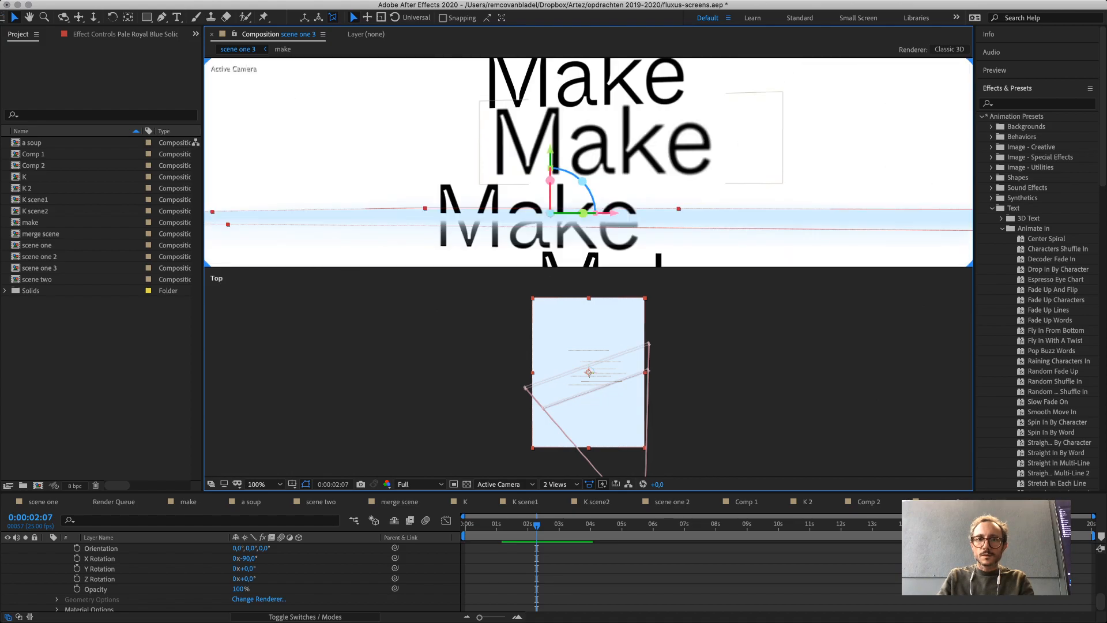
{"action": "scroll", "coordinate": [589, 164], "scroll_direction": "down", "scroll_amount": 2}
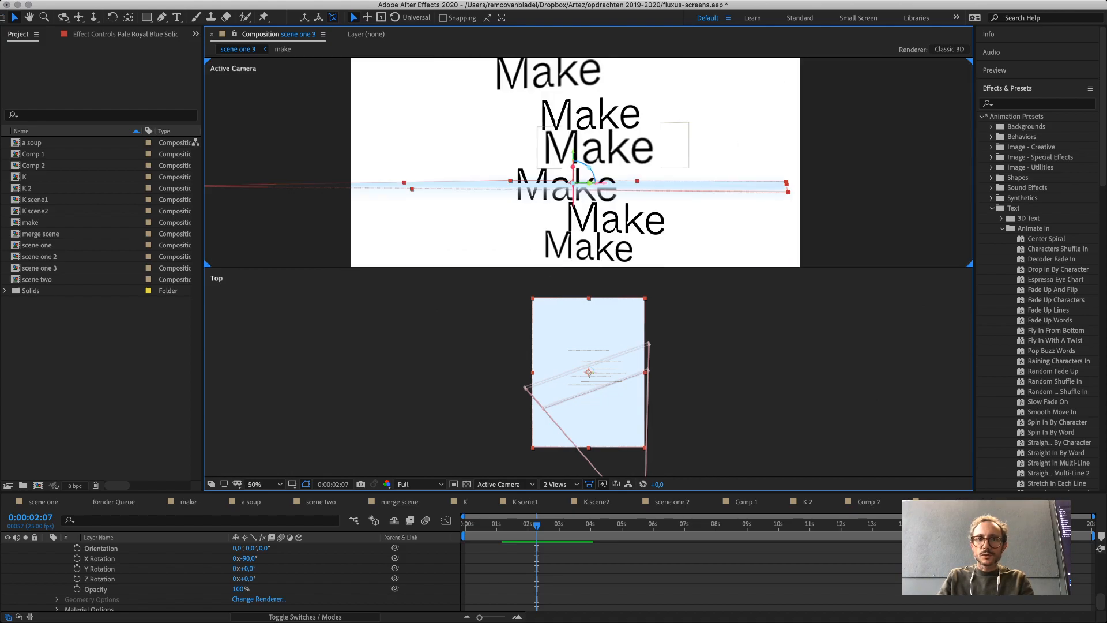
{"action": "left_click_drag", "start_coordinate": [573, 167], "coordinate": [574, 223]}
{"action": "key", "text": "super+z"}
{"action": "scroll", "coordinate": [574, 223], "scroll_direction": "down", "scroll_amount": 4}
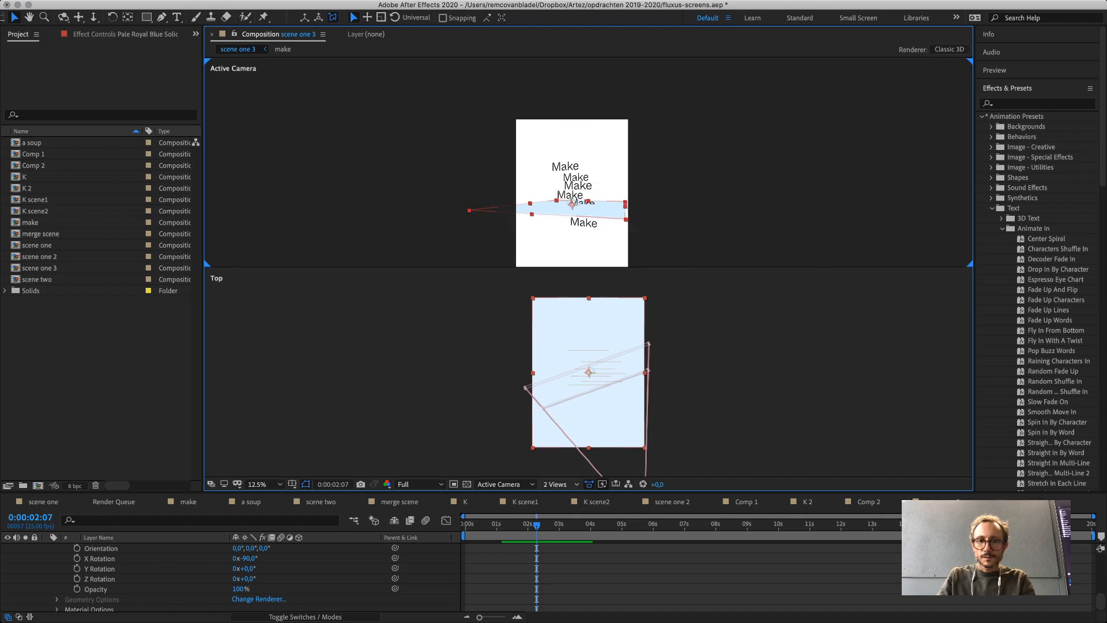
Switch to a single Active Camera view and lower the blue floor to the level of the lowest Make text.
{"action": "key", "text": "super+Tab"}
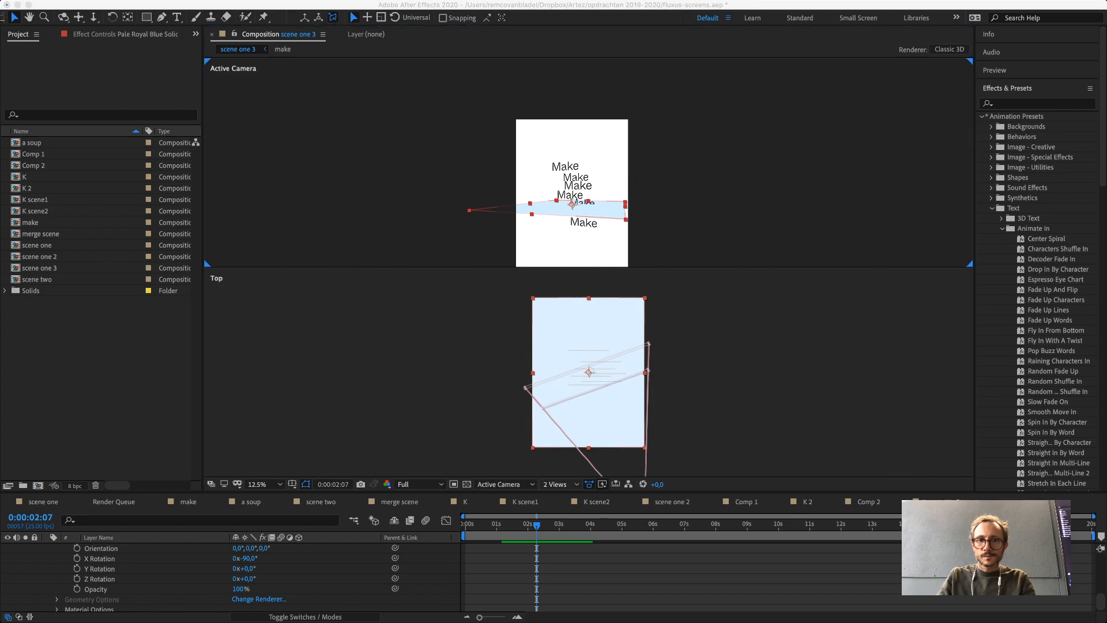
{"action": "left_click", "coordinate": [571, 500]}
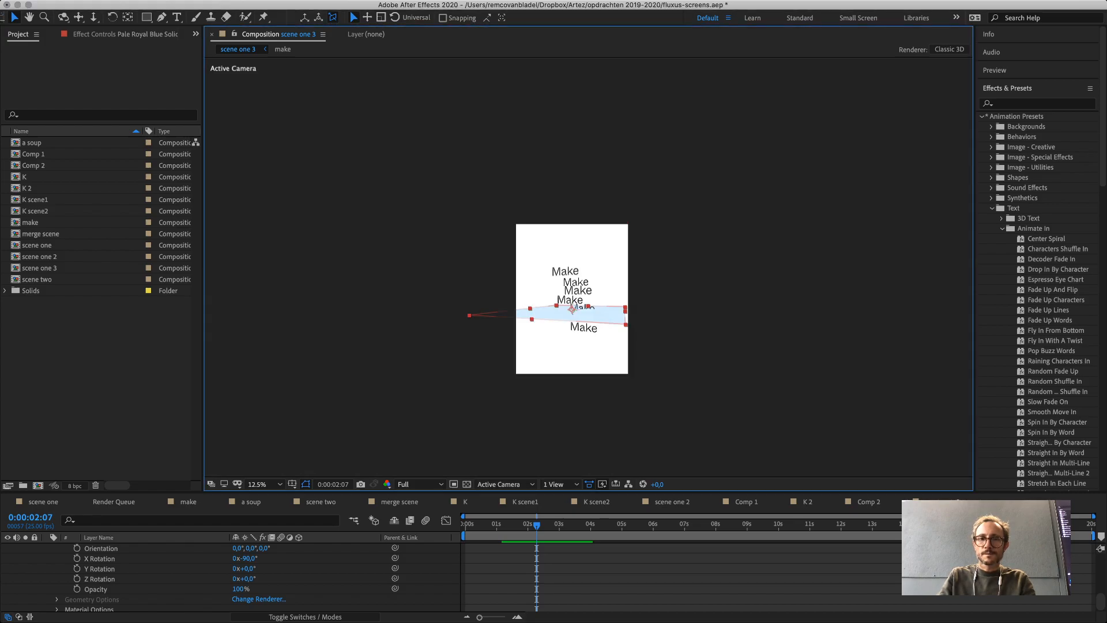
{"action": "scroll", "coordinate": [625, 332], "scroll_direction": "up", "scroll_amount": 4}
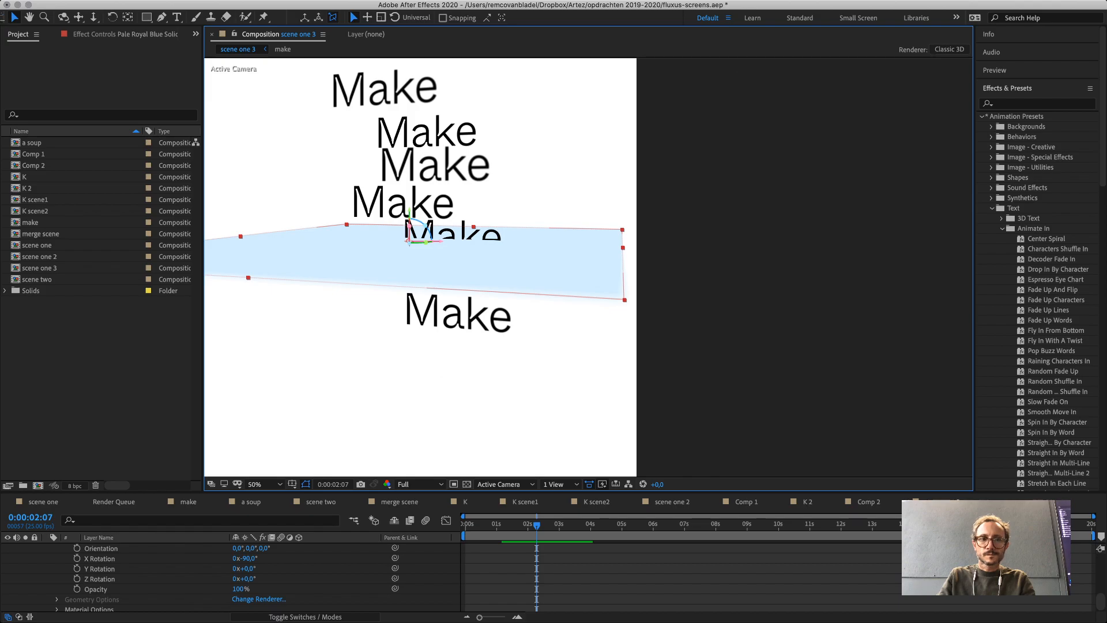
{"action": "left_click_drag", "start_coordinate": [409, 242], "coordinate": [409, 323]}
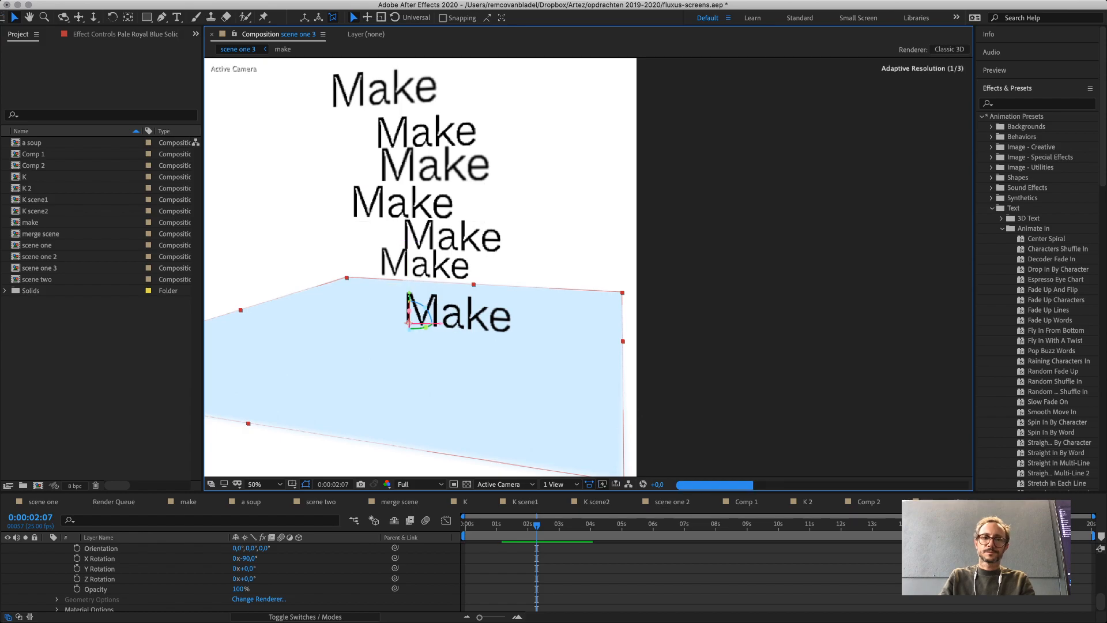
Scale up the blue floor well beyond the composition edges so it fills the lower part of the frame.
{"action": "scroll", "coordinate": [692, 313], "scroll_direction": "down", "scroll_amount": 4}
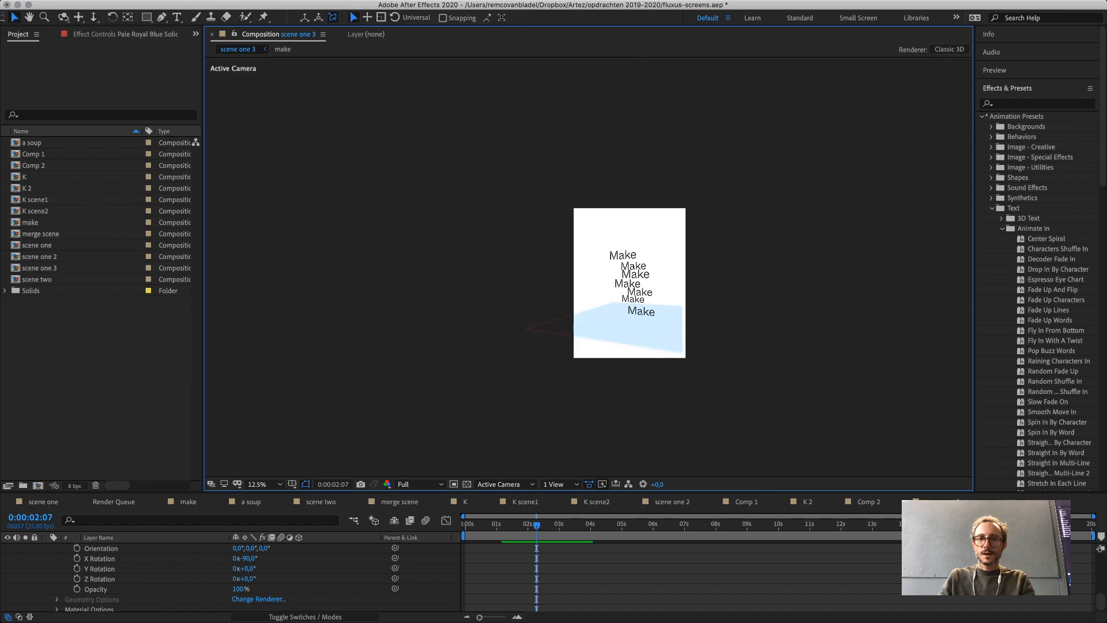
{"action": "left_click_drag", "start_coordinate": [684, 354], "coordinate": [926, 532]}
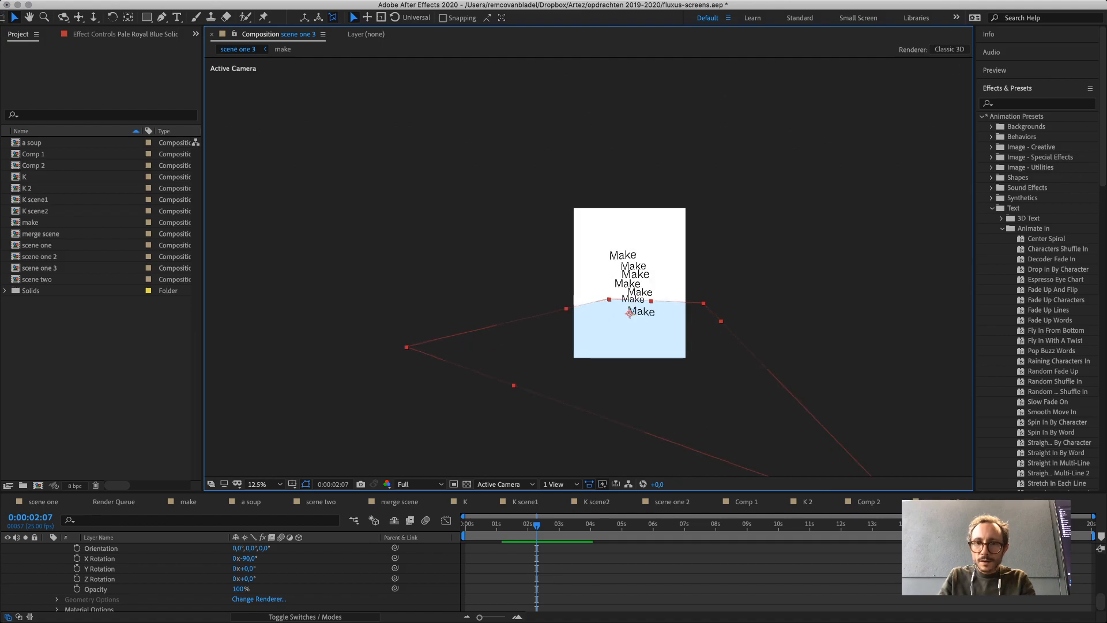
{"action": "left_click_drag", "start_coordinate": [630, 314], "coordinate": [640, 304]}
{"action": "key", "text": "super+z"}
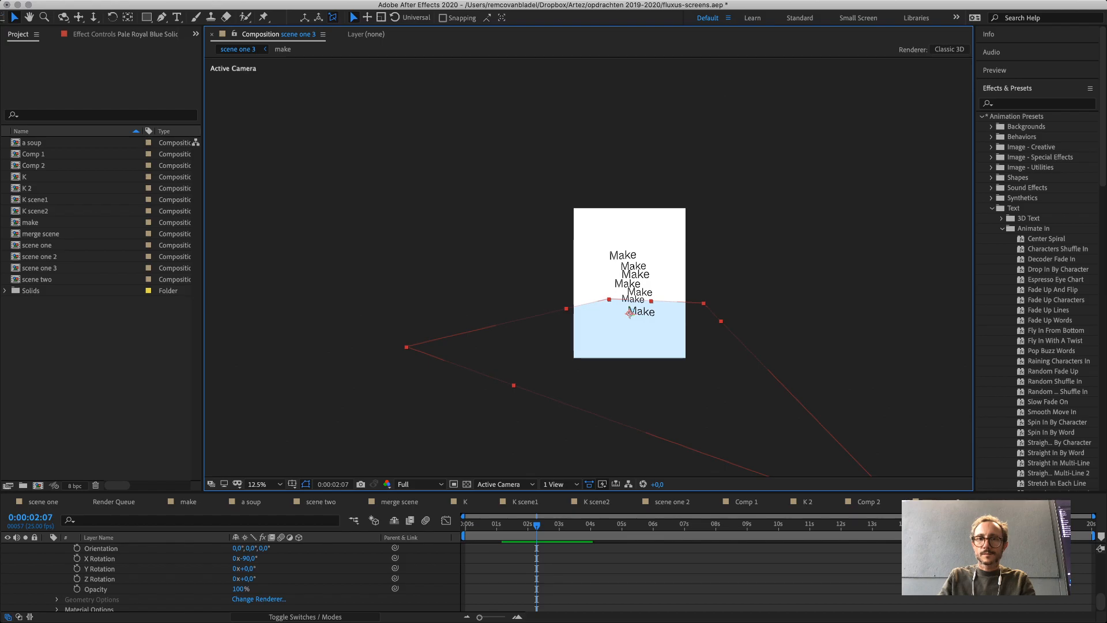
Shift the enlarged blue floor slightly to the right beneath the Make texts.
{"action": "scroll", "coordinate": [589, 268], "scroll_direction": "up", "scroll_amount": 1}
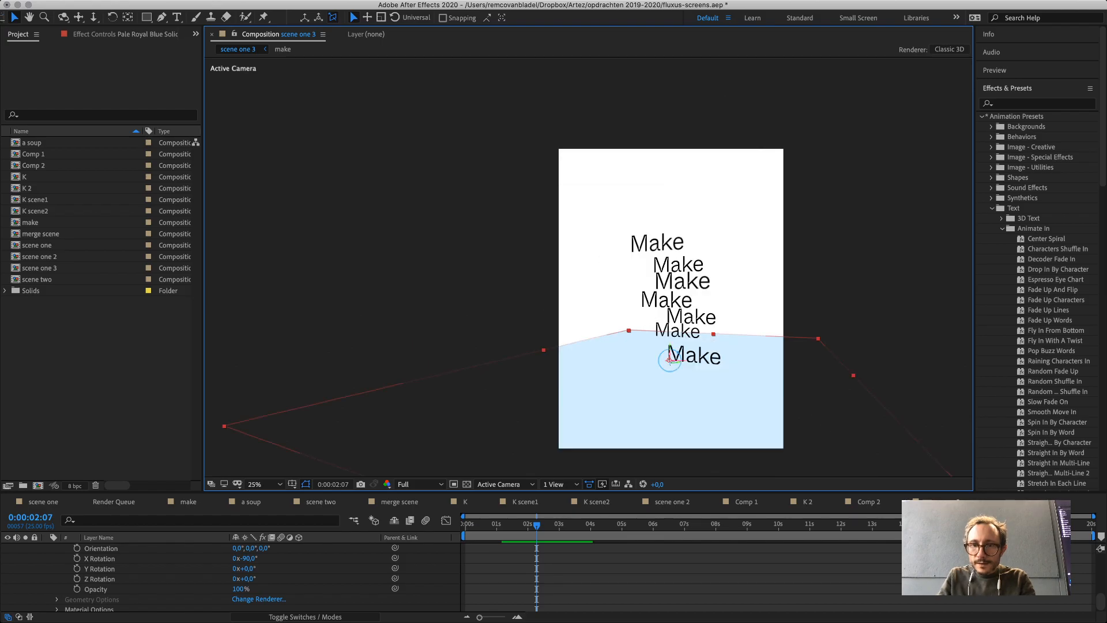
{"action": "left_click_drag", "start_coordinate": [671, 355], "coordinate": [697, 367]}
{"action": "key", "text": "super+z"}
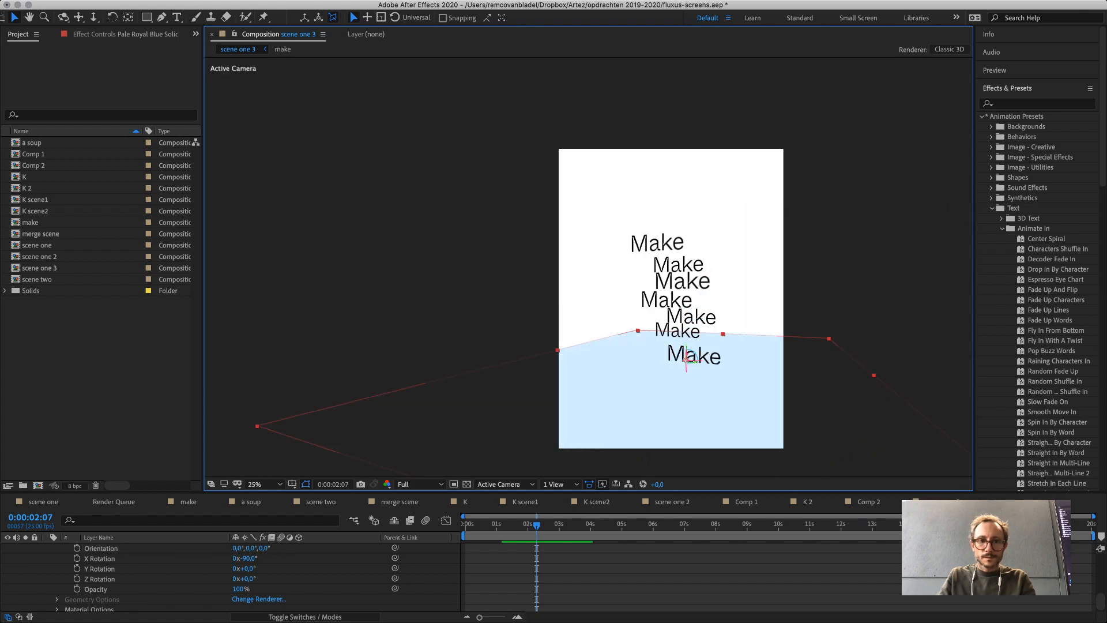
Move the uppermost Make layer straight down onto the blue floor area, below the lowest Make text.
{"action": "key", "text": "super+shift+a"}
{"action": "left_click", "coordinate": [728, 355]}
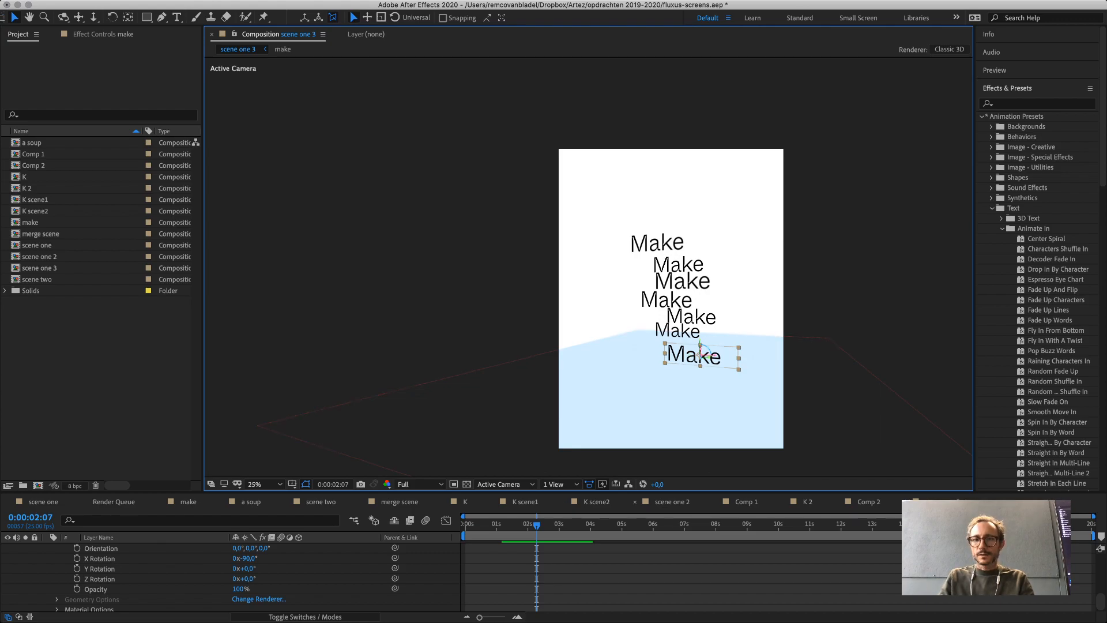
{"action": "left_click", "coordinate": [665, 238]}
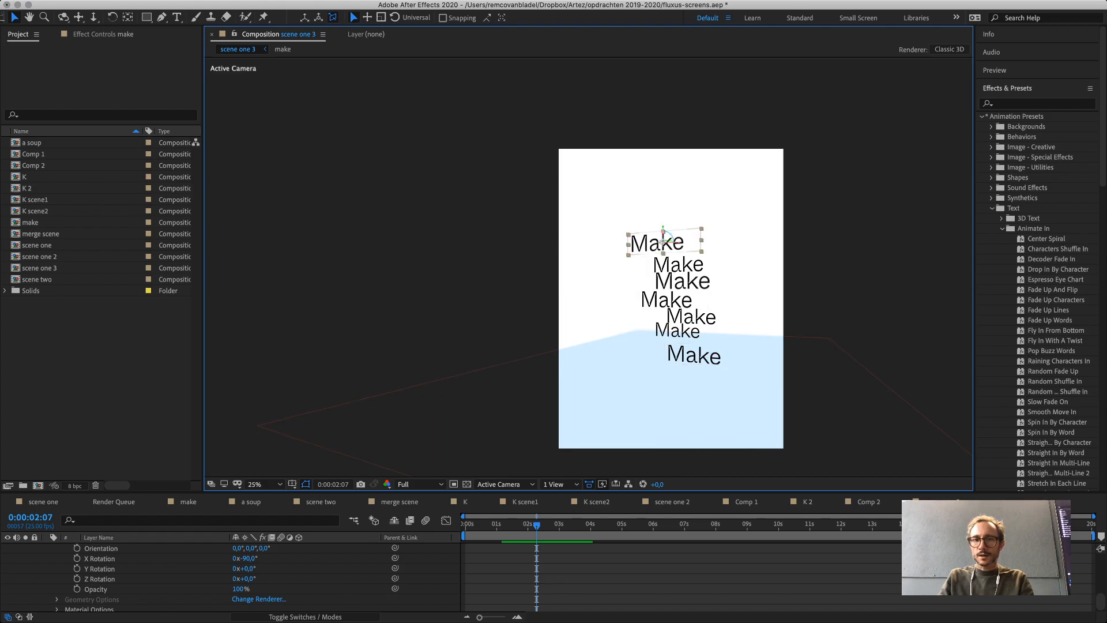
{"action": "left_click_drag", "start_coordinate": [665, 238], "coordinate": [664, 375]}
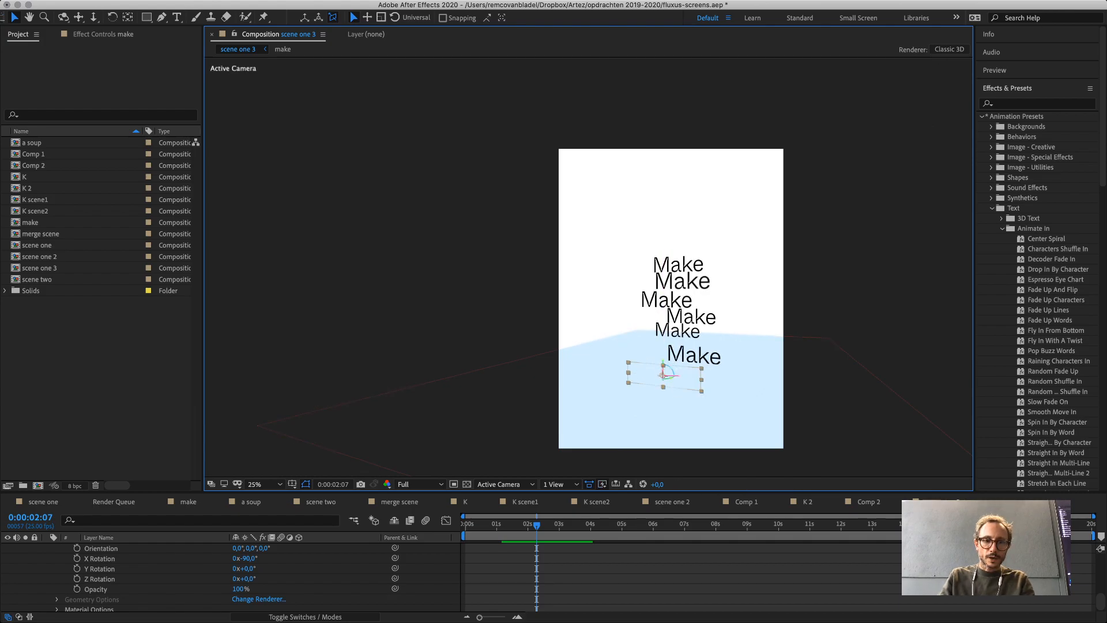
Turn on Position keyframing for Make layer 8 and shift the keyframe back to about half a second.
{"action": "left_click_drag", "start_coordinate": [623, 492], "coordinate": [623, 393]}
{"action": "left_click", "coordinate": [47, 484]}
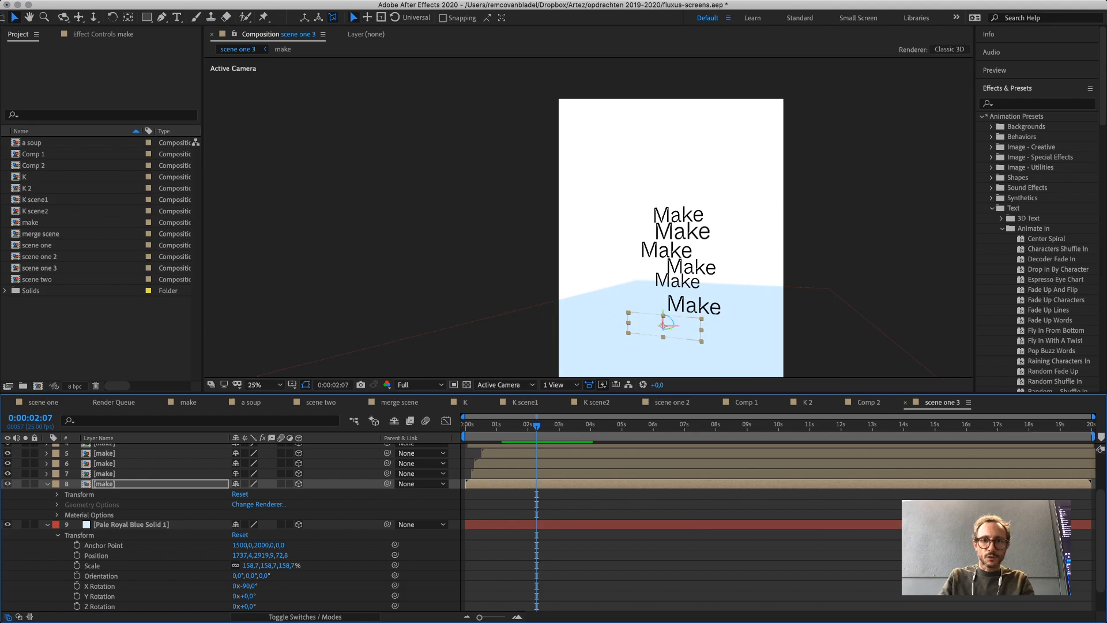
{"action": "left_click", "coordinate": [57, 495]}
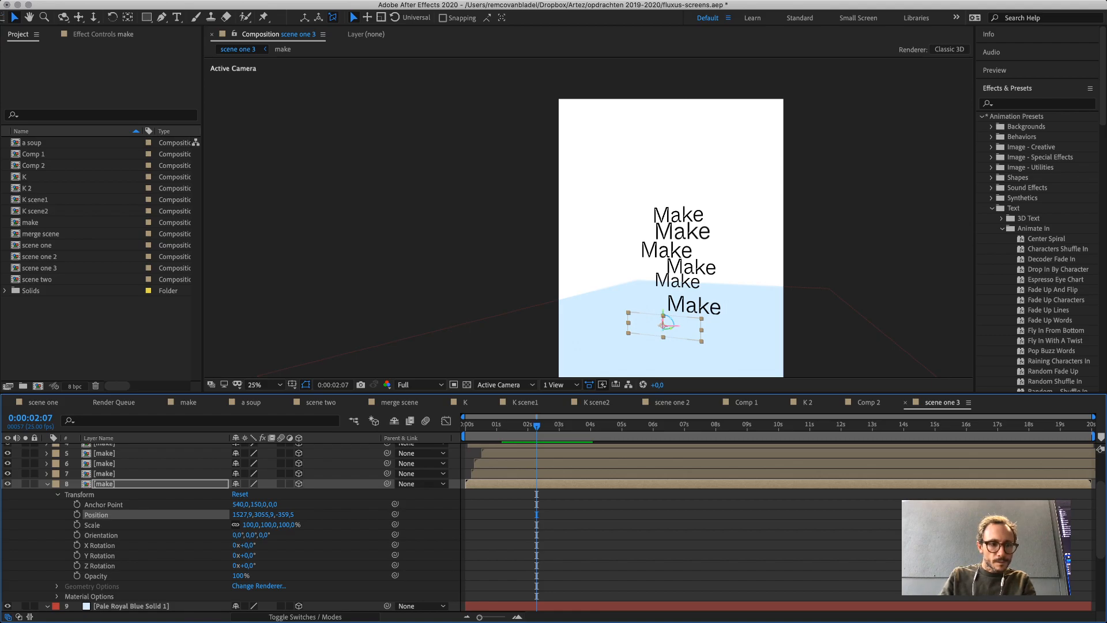
{"action": "left_click", "coordinate": [77, 515]}
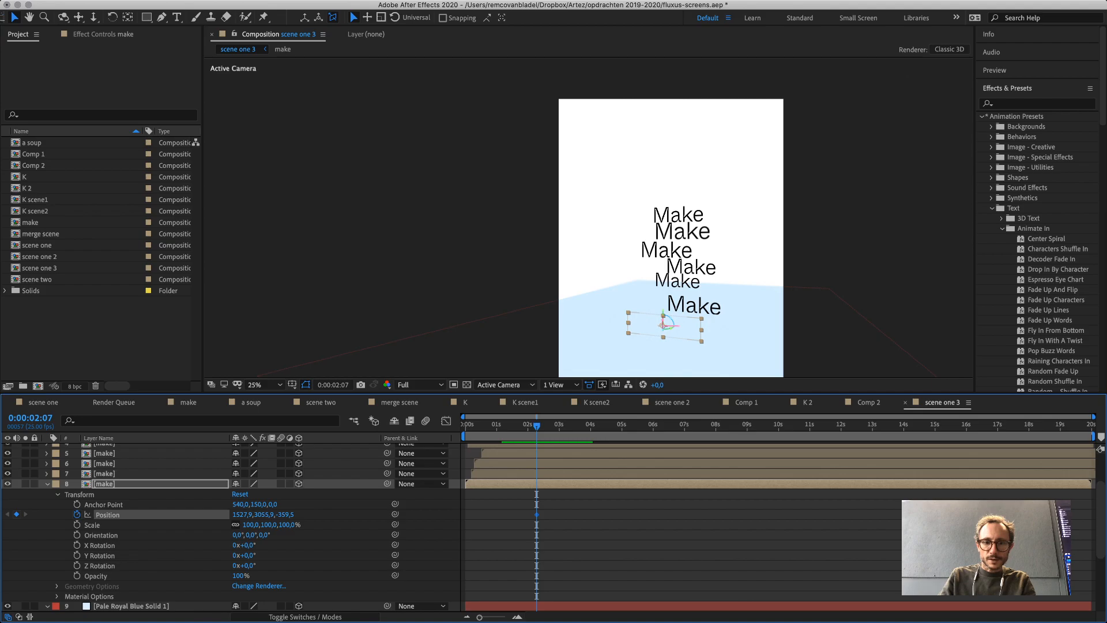
{"action": "left_click_drag", "start_coordinate": [536, 515], "coordinate": [483, 515]}
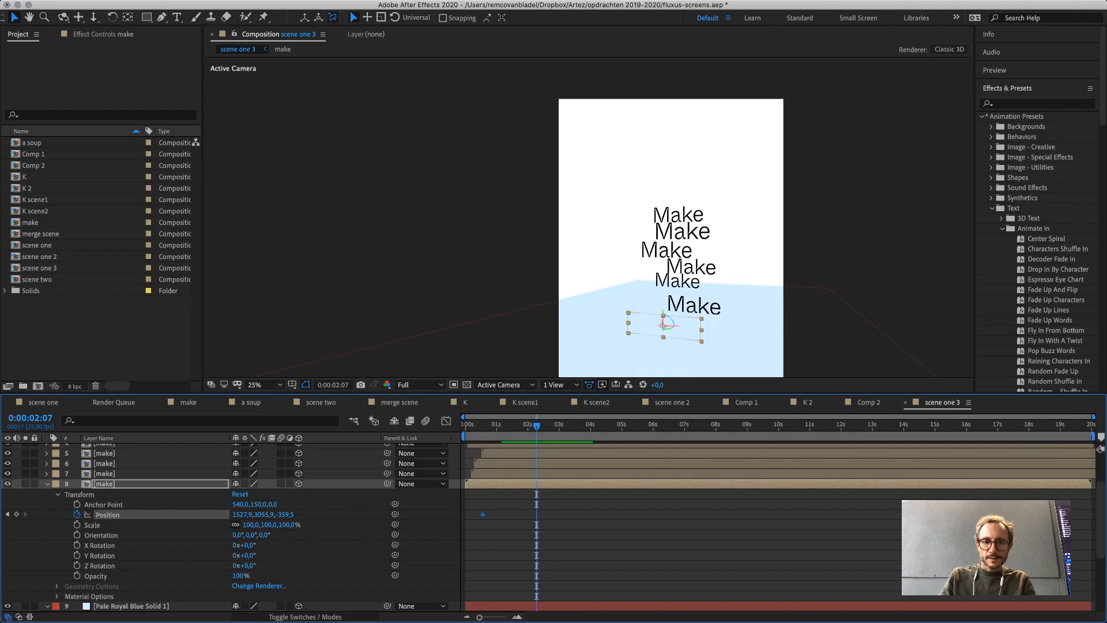
Raise Make layer 8 onto the blue floor at 0:00:01:10 as a second Position keyframe and scrub through the rise.
{"action": "left_click_drag", "start_coordinate": [536, 426], "coordinate": [509, 426]}
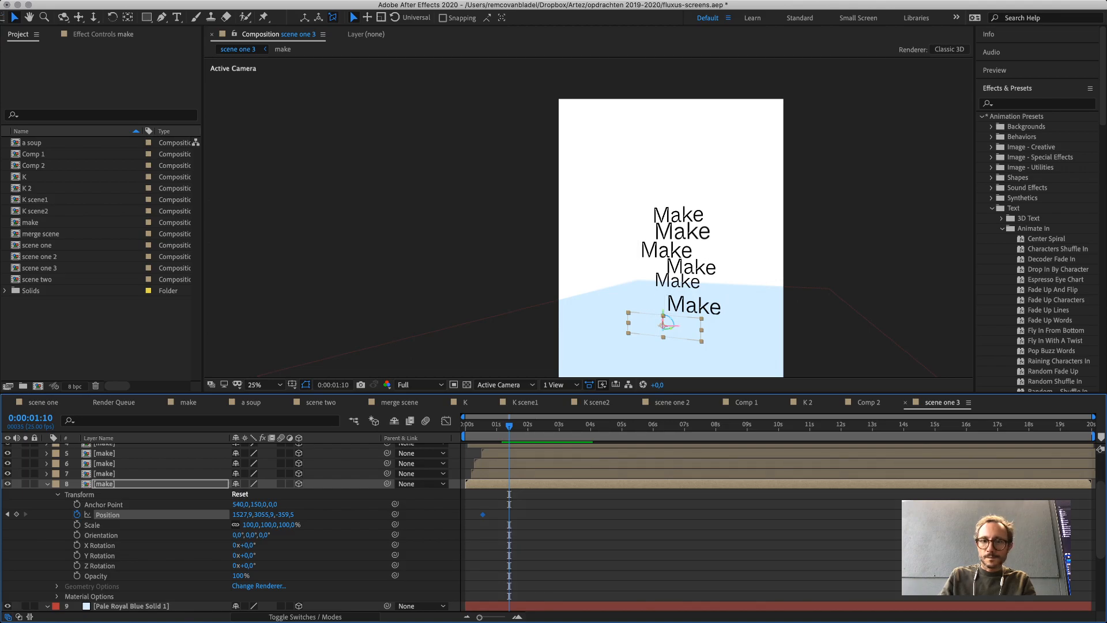
{"action": "left_click_drag", "start_coordinate": [664, 318], "coordinate": [664, 302]}
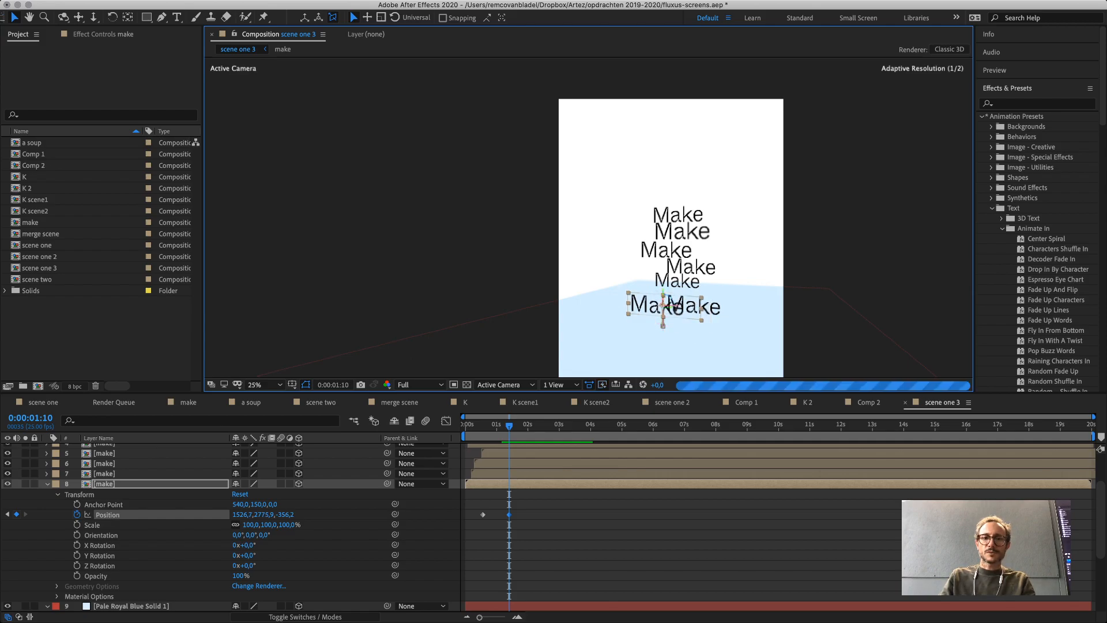
{"action": "left_click", "coordinate": [487, 425]}
{"action": "left_click_drag", "start_coordinate": [488, 425], "coordinate": [511, 425]}
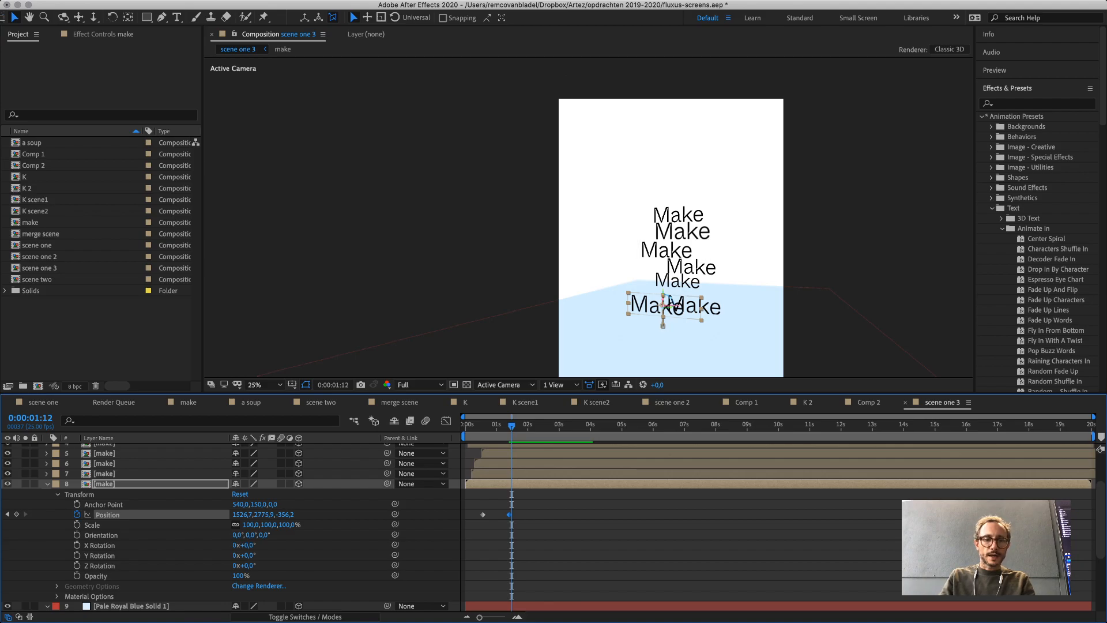
{"action": "left_click", "coordinate": [47, 484]}
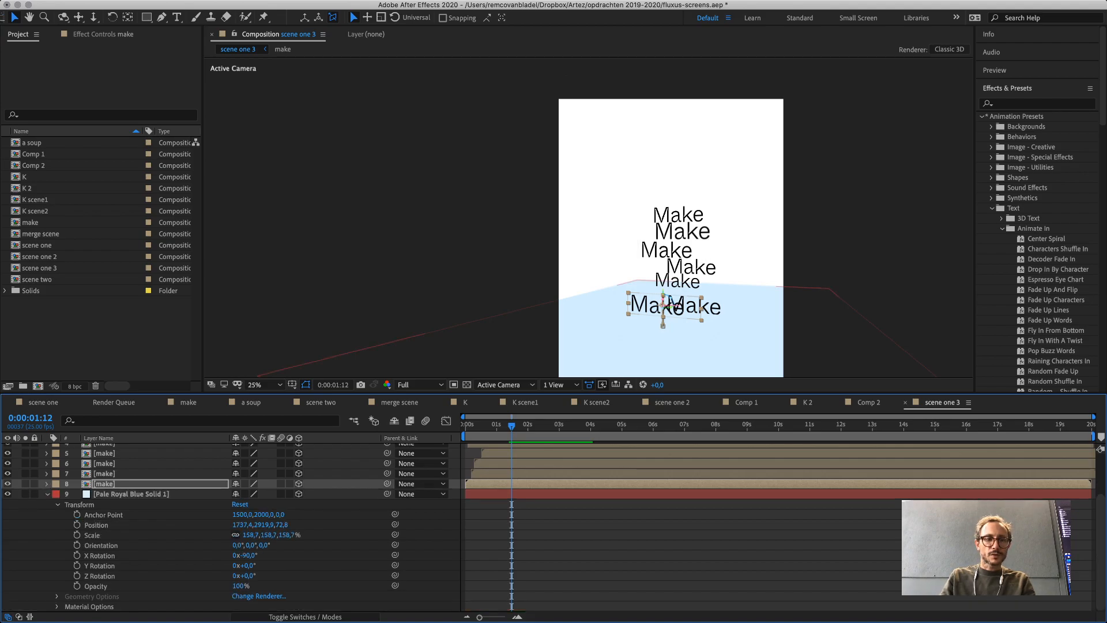
Select Make layers 2 to 7 and turn on Position keyframing for all of them at 0:00:01:12.
{"action": "scroll", "coordinate": [231, 519], "scroll_direction": "up", "scroll_amount": 5}
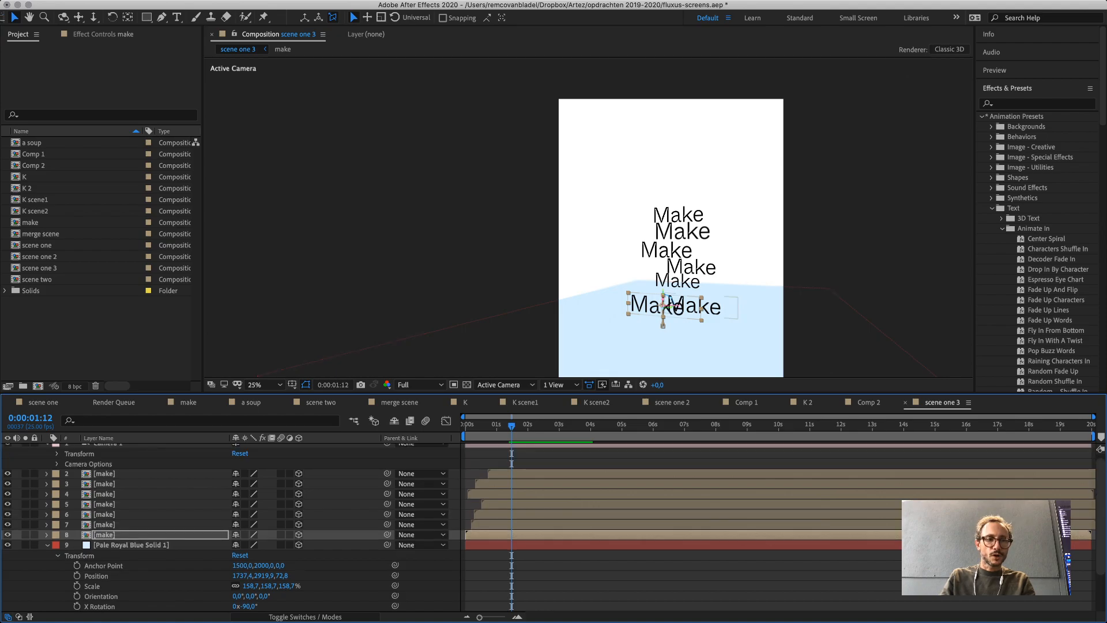
{"action": "left_click", "coordinate": [105, 525]}
{"action": "left_click", "coordinate": [104, 473], "text": "shift"}
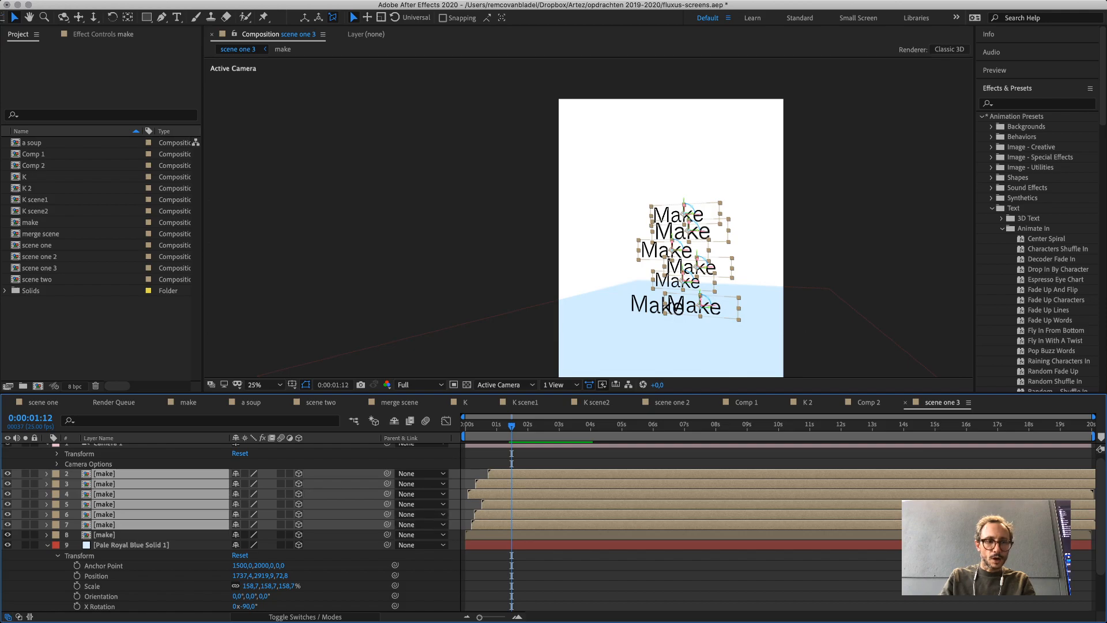
{"action": "left_click", "coordinate": [47, 473]}
{"action": "left_click", "coordinate": [57, 484]}
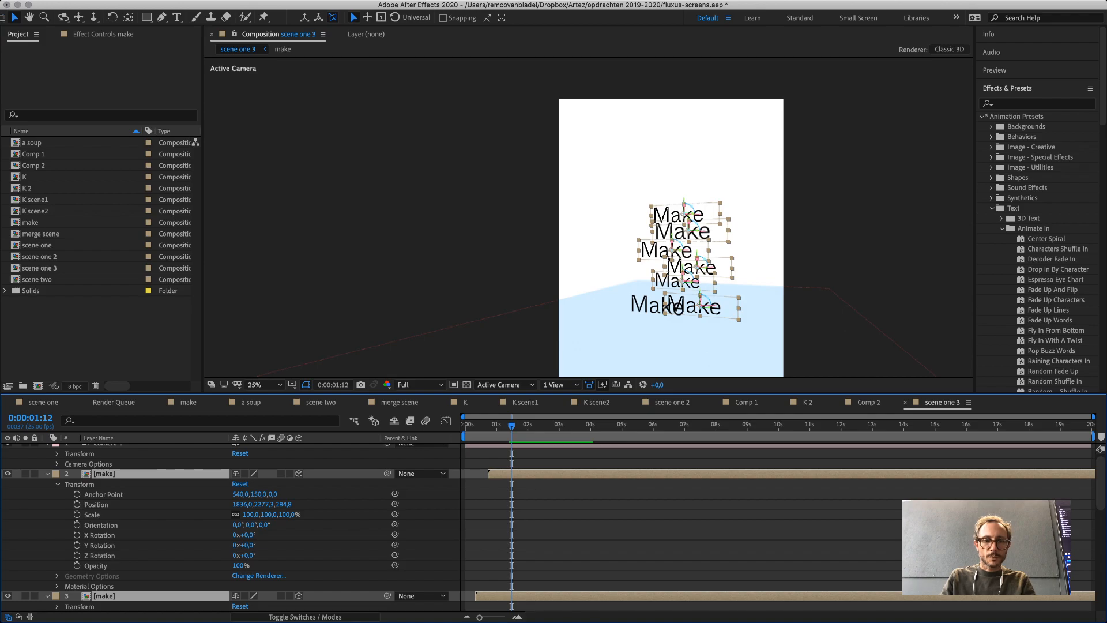
{"action": "left_click", "coordinate": [76, 504]}
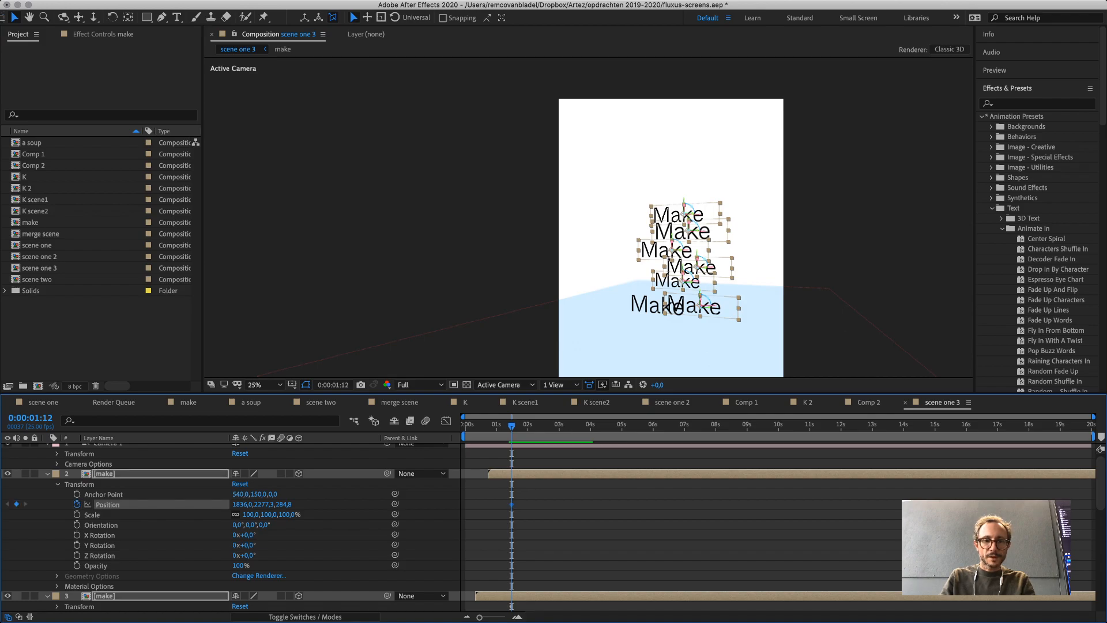
Try linking layer 2's Position to the blue floor's Position with the pick whip, and preview the motion from the start.
{"action": "left_click_drag", "start_coordinate": [395, 504], "coordinate": [337, 444]}
{"action": "left_click_drag", "start_coordinate": [286, 580], "coordinate": [146, 612]}
{"action": "left_click_drag", "start_coordinate": [138, 609], "coordinate": [167, 525]}
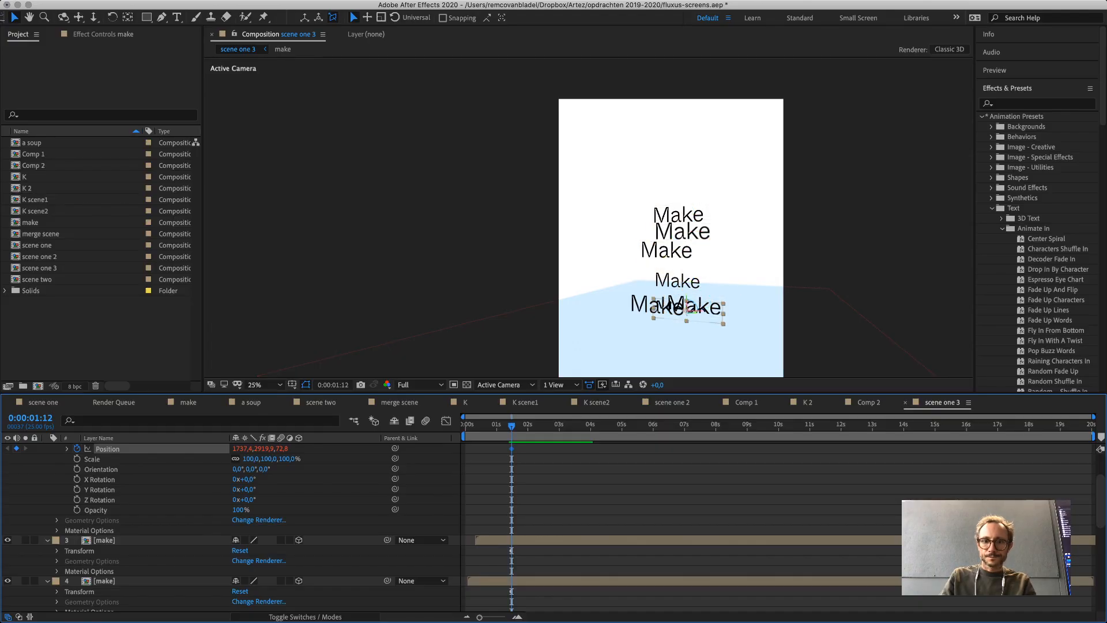
{"action": "left_click_drag", "start_coordinate": [511, 426], "coordinate": [469, 426]}
{"action": "key", "text": "space"}
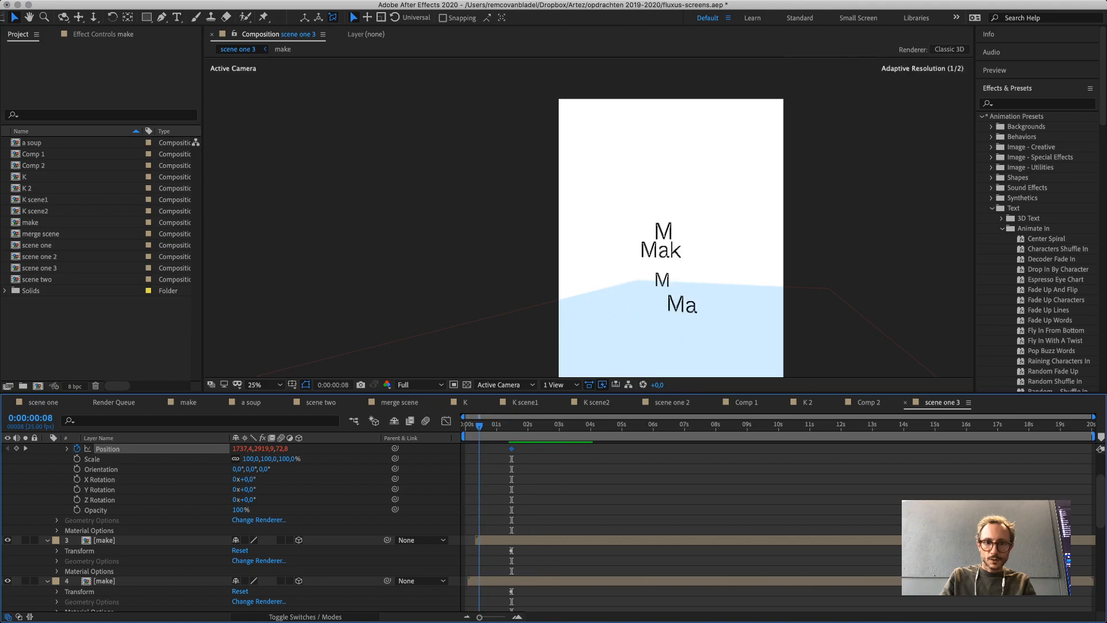
{"action": "key", "text": "space"}
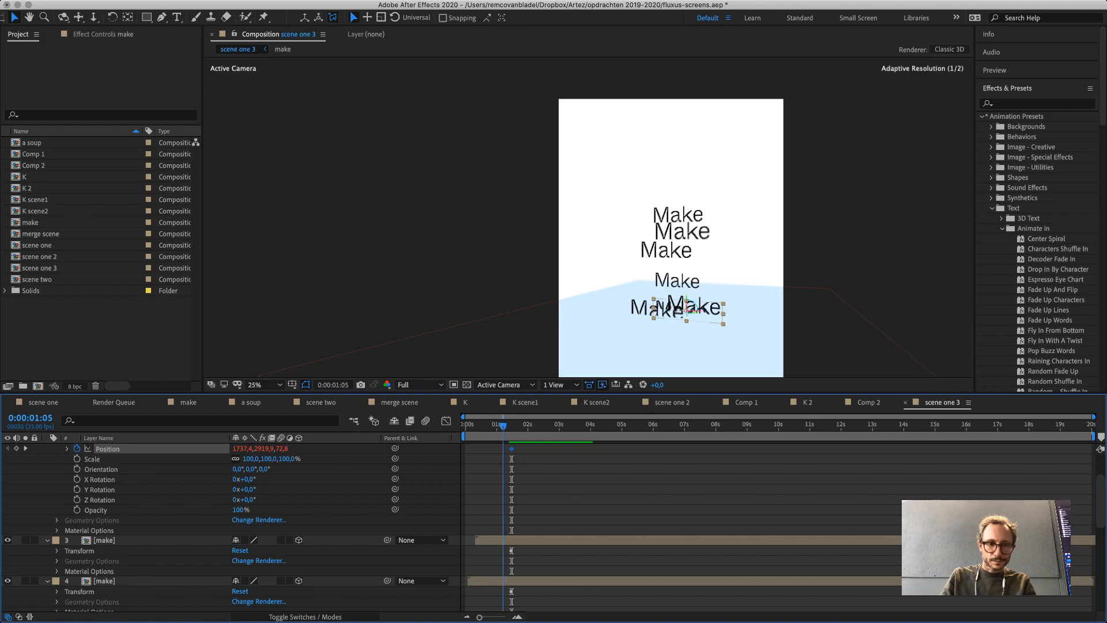
{"action": "key", "text": "super+z"}
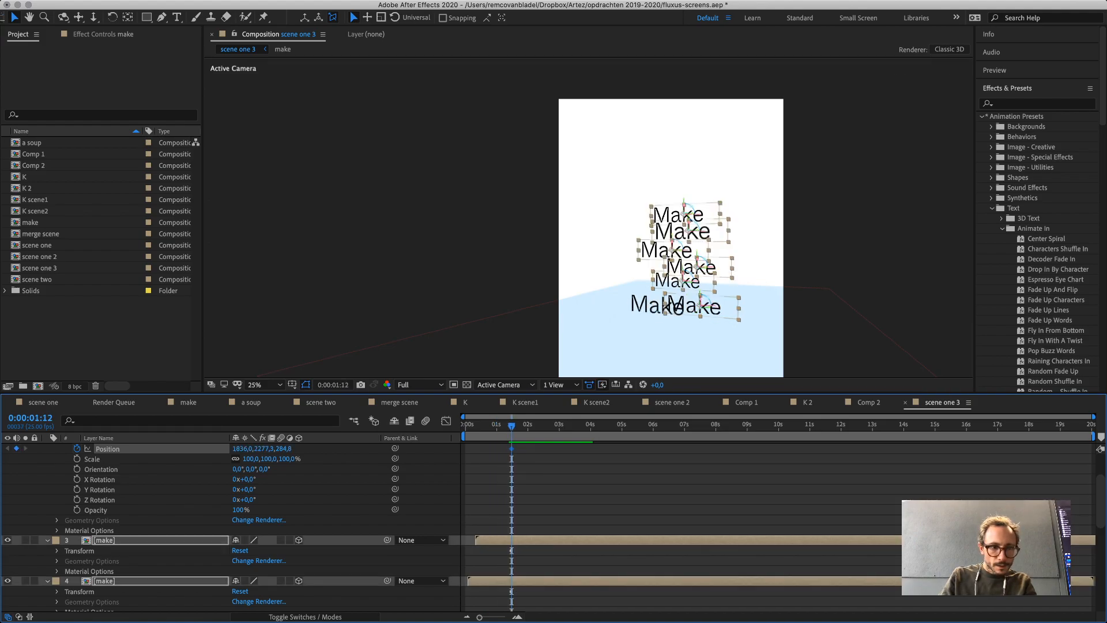
Undo the Position keyframes on the selected Make layers and add them again at 0:00:01:12.
{"action": "scroll", "coordinate": [231, 519], "scroll_direction": "up", "scroll_amount": 2}
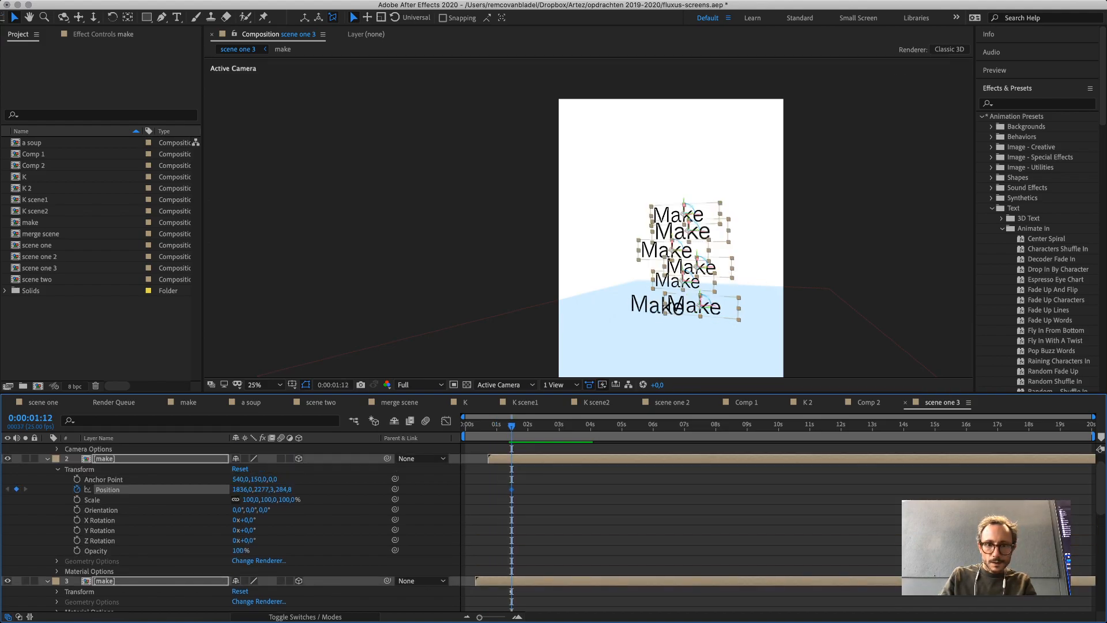
{"action": "key", "text": "super+z"}
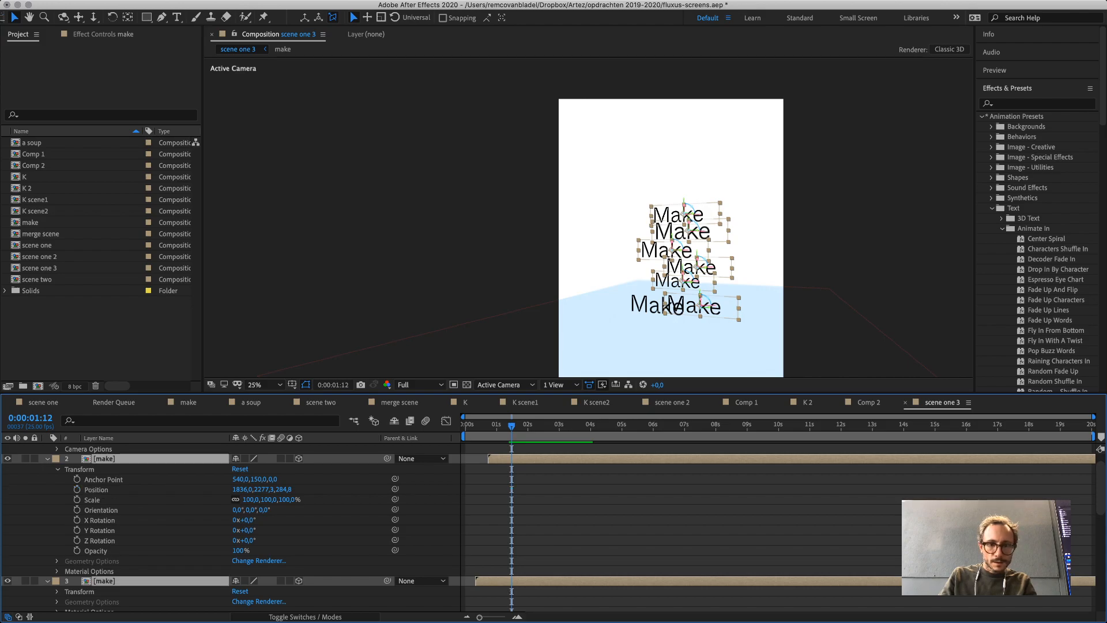
{"action": "left_click", "coordinate": [77, 489]}
Expand the transform properties of Make layers 3 and 8 in the timeline.
{"action": "scroll", "coordinate": [153, 519], "scroll_direction": "down", "scroll_amount": 3}
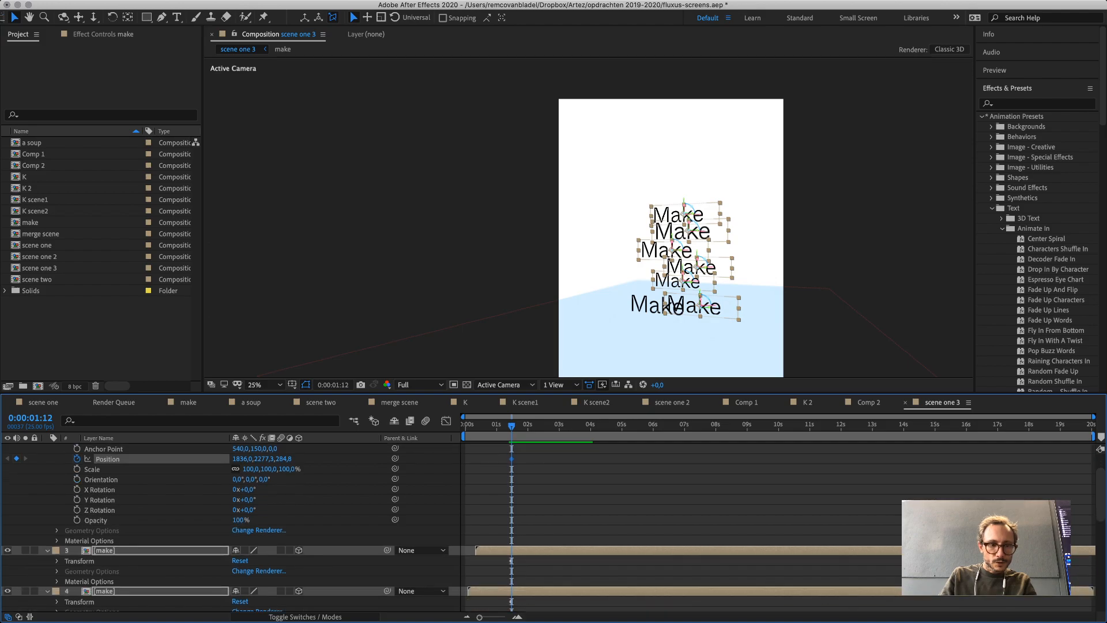
{"action": "scroll", "coordinate": [231, 520], "scroll_direction": "down", "scroll_amount": 1}
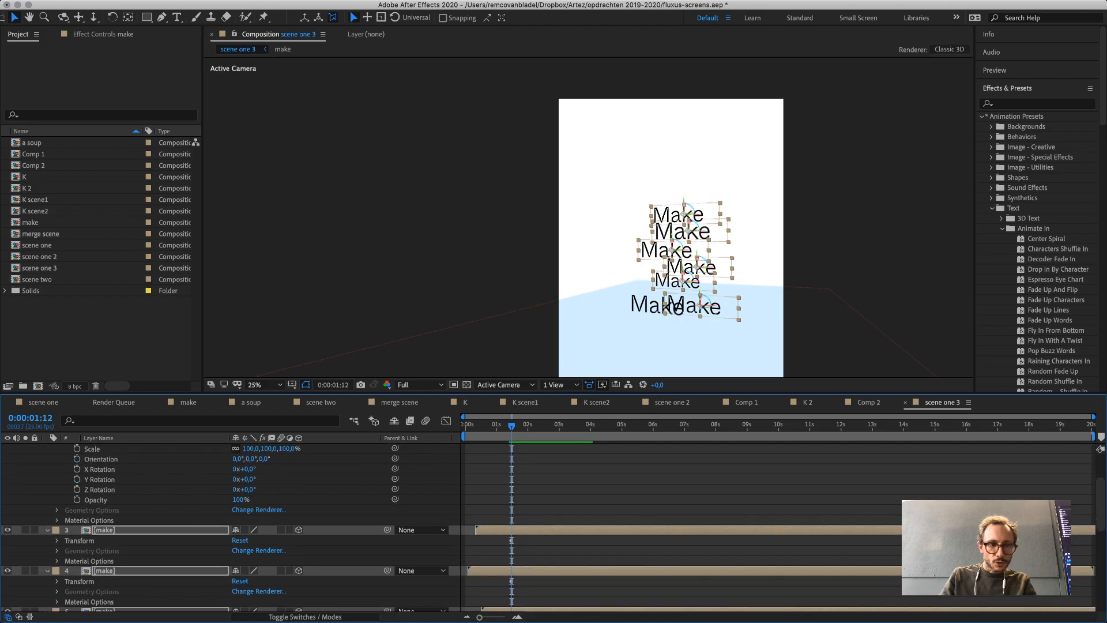
{"action": "left_click", "coordinate": [57, 541]}
{"action": "scroll", "coordinate": [58, 541], "scroll_direction": "down", "scroll_amount": 1}
{"action": "scroll", "coordinate": [230, 527], "scroll_direction": "down", "scroll_amount": 10}
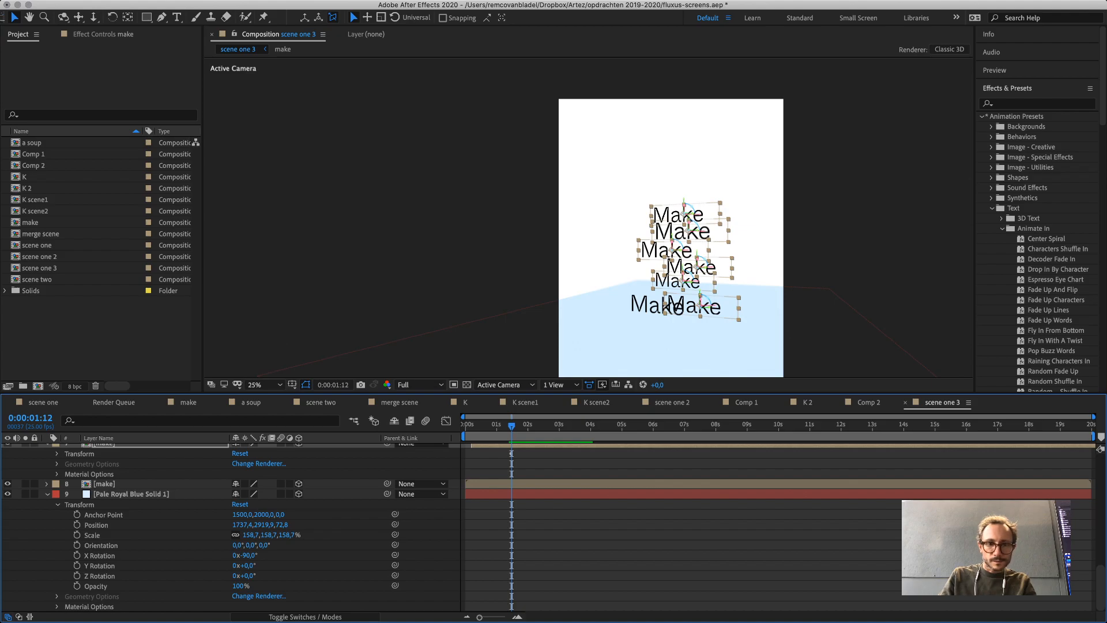
{"action": "left_click", "coordinate": [93, 535]}
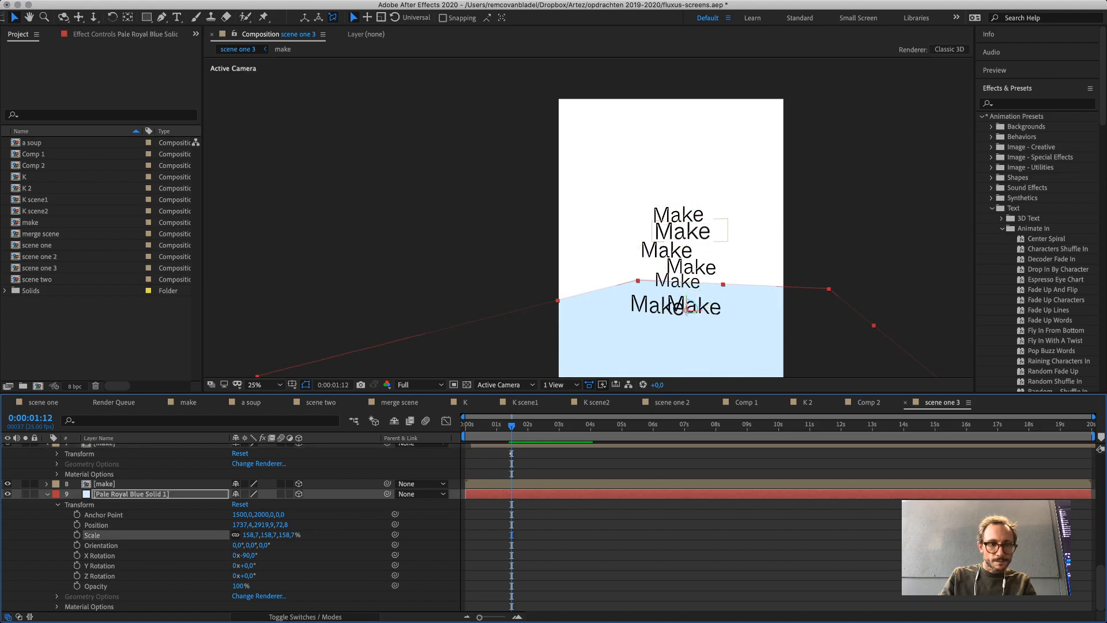
{"action": "left_click", "coordinate": [47, 484]}
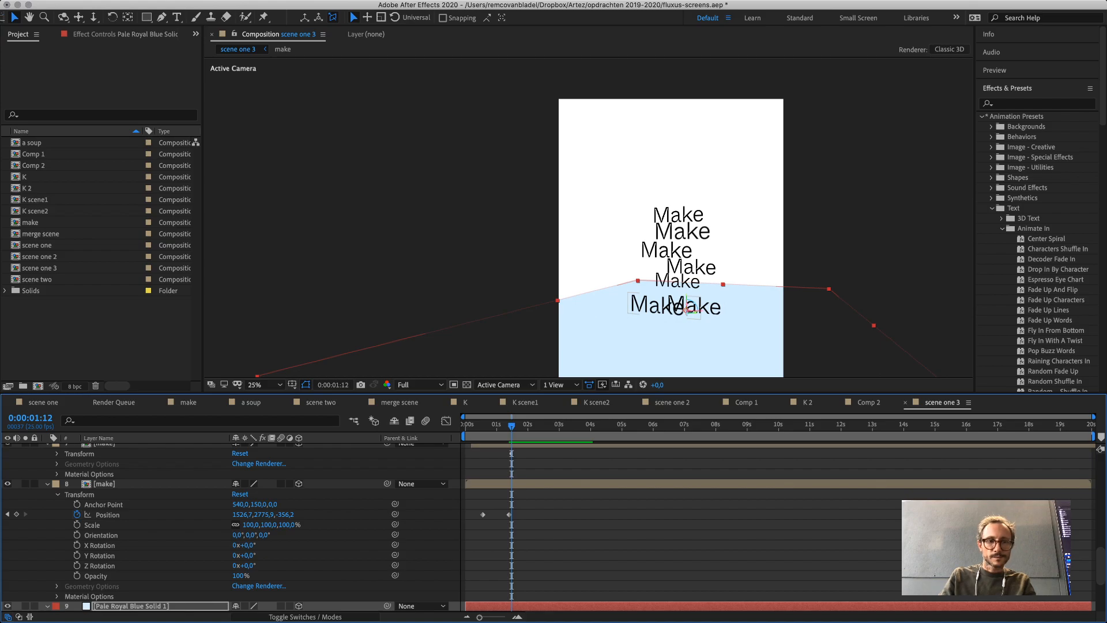
Enlarge the timeline area and select Make layers 2 to 7.
{"action": "scroll", "coordinate": [230, 528], "scroll_direction": "up", "scroll_amount": 1}
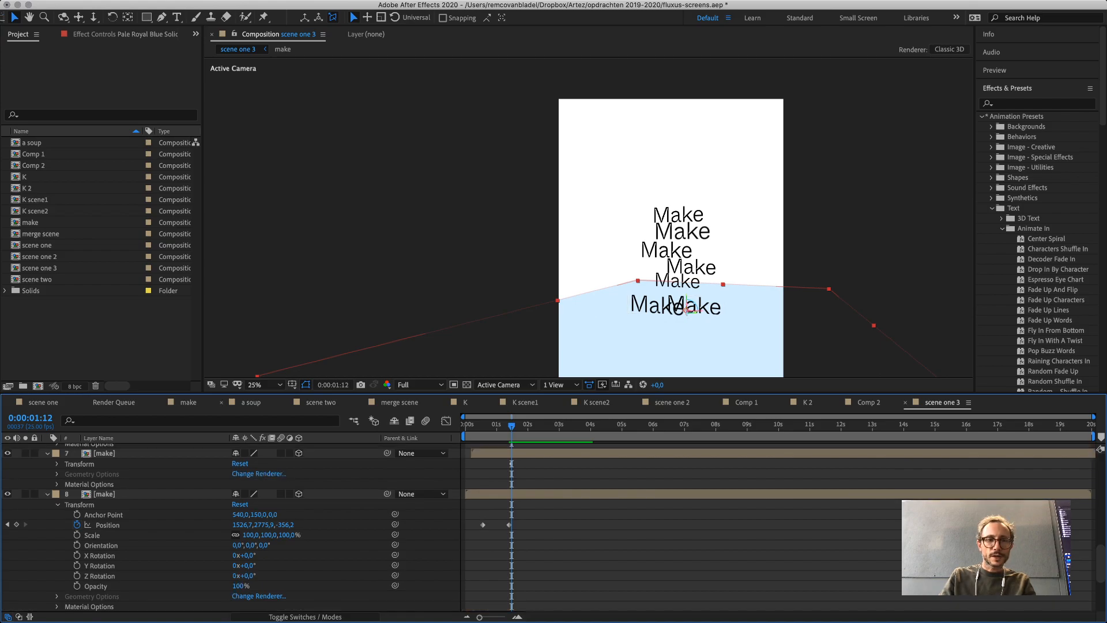
{"action": "left_click_drag", "start_coordinate": [536, 394], "coordinate": [537, 136]}
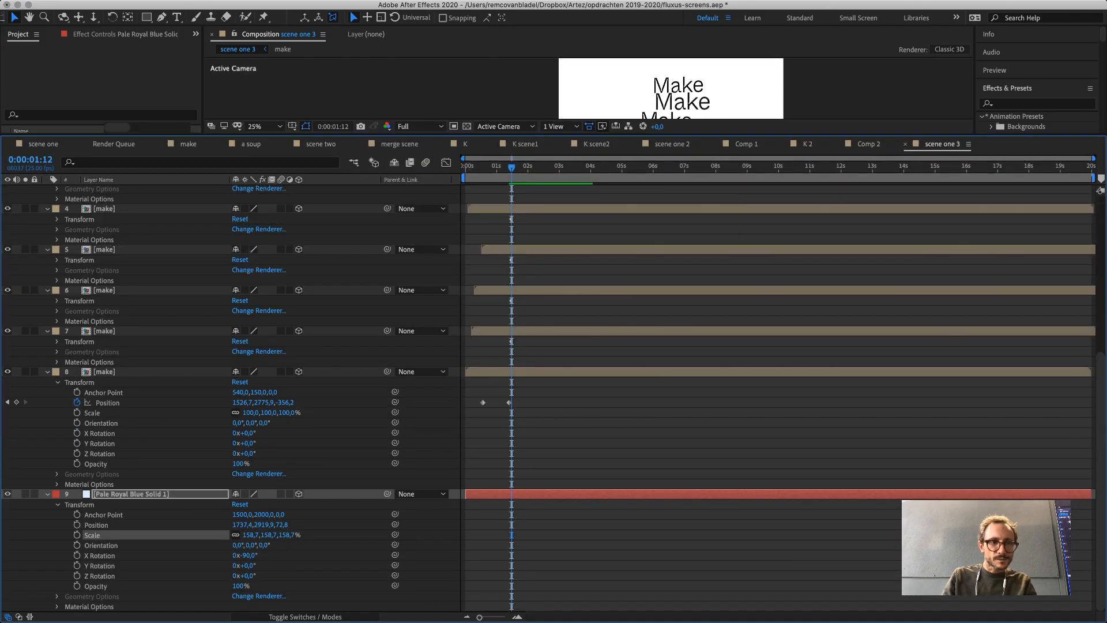
{"action": "scroll", "coordinate": [231, 398], "scroll_direction": "up", "scroll_amount": 20}
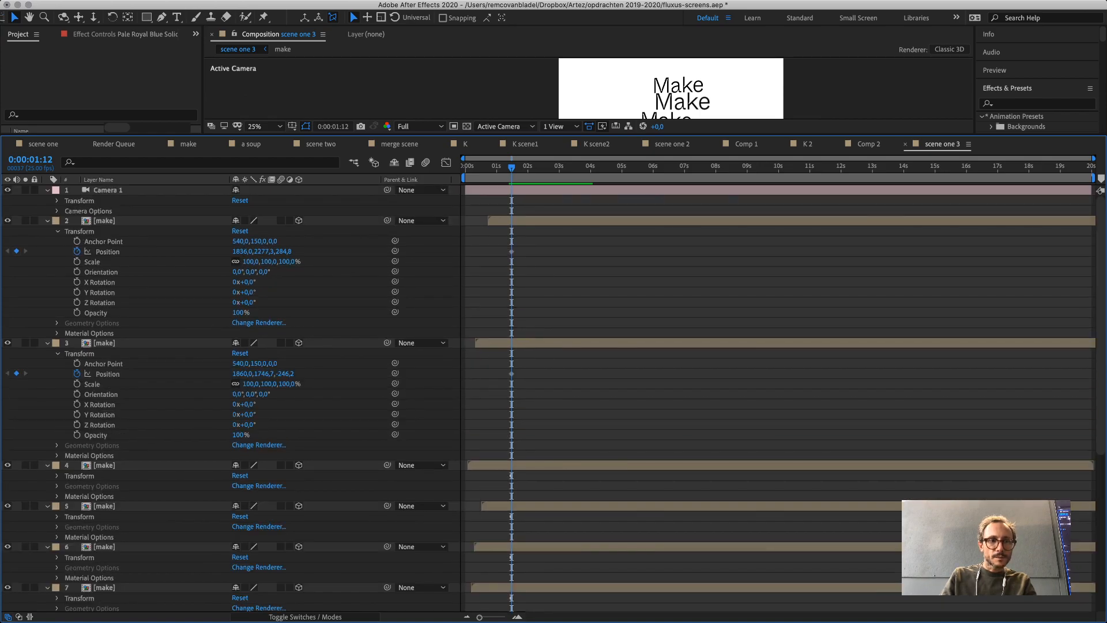
{"action": "left_click", "coordinate": [104, 221]}
{"action": "scroll", "coordinate": [231, 398], "scroll_direction": "down", "scroll_amount": 16}
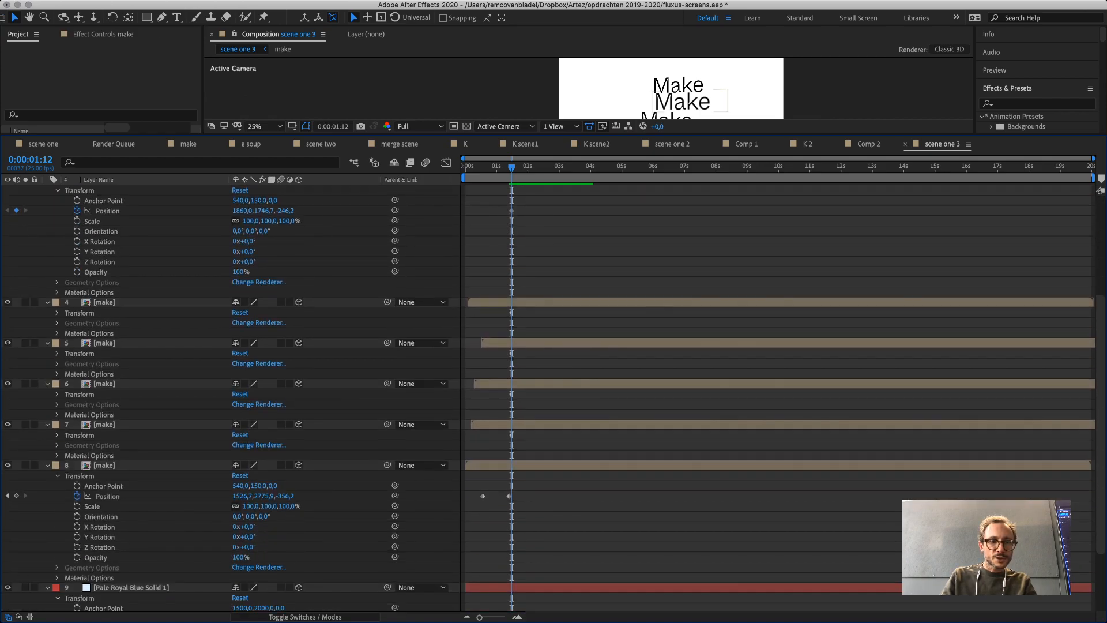
{"action": "left_click", "coordinate": [105, 425], "text": "shift"}
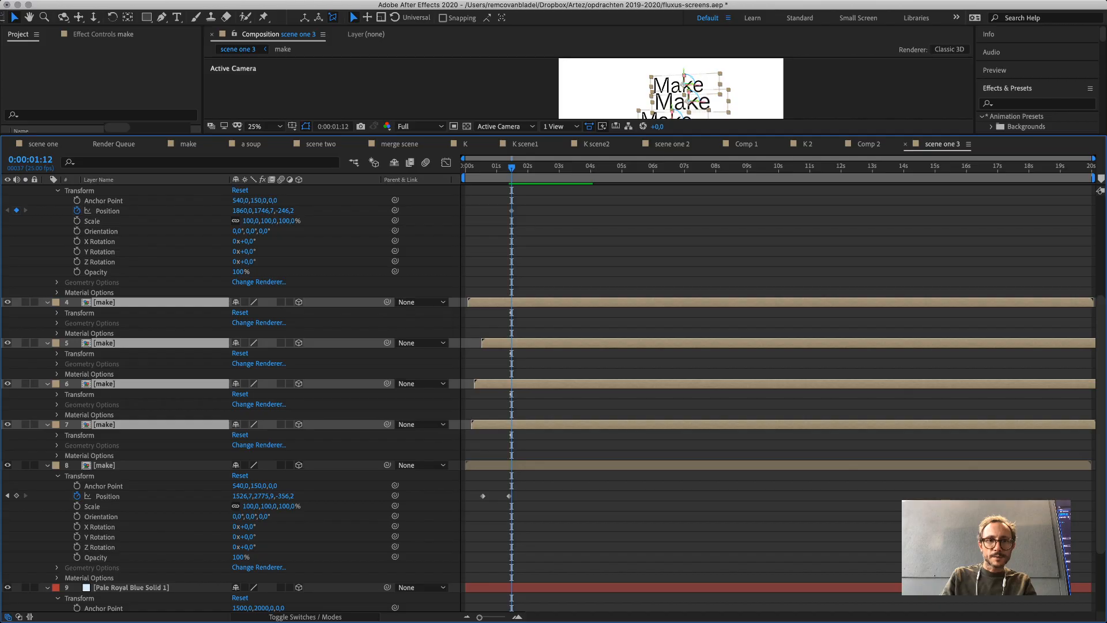
Try linking layer 3's Position to Make layer 8's Position with the pick whip, and check the motion back to 0:00:00:24.
{"action": "left_click_drag", "start_coordinate": [395, 210], "coordinate": [119, 491]}
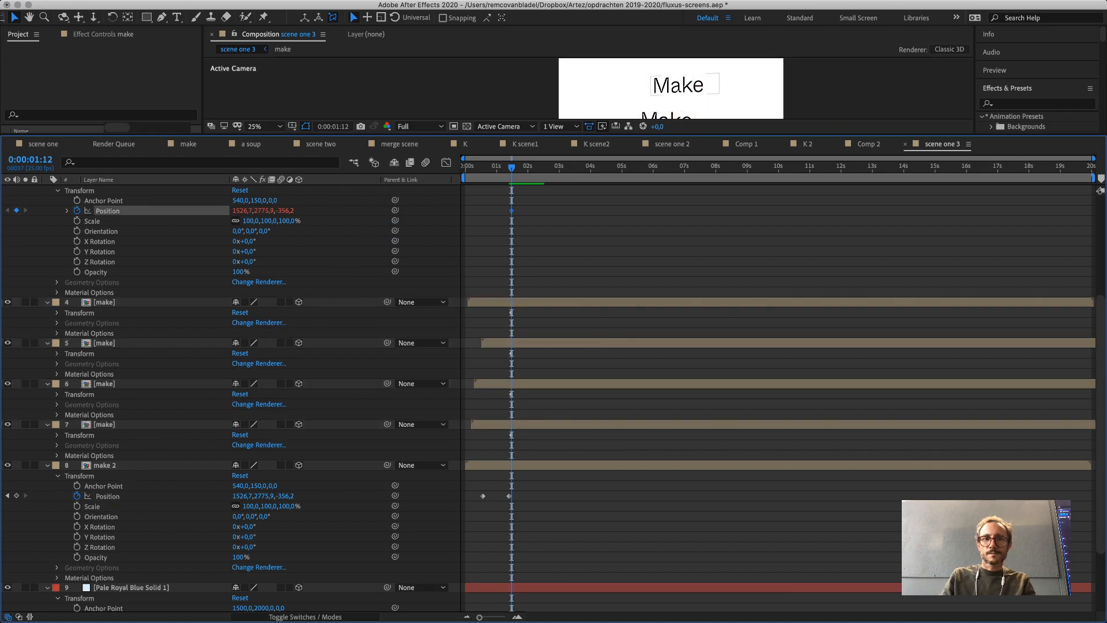
{"action": "left_click_drag", "start_coordinate": [323, 135], "coordinate": [323, 353]}
{"action": "mouse_move", "coordinate": [511, 386]}
{"action": "left_mouse_down"}
{"action": "mouse_move", "coordinate": [531, 386]}
{"action": "mouse_move", "coordinate": [496, 387]}
{"action": "left_mouse_up"}
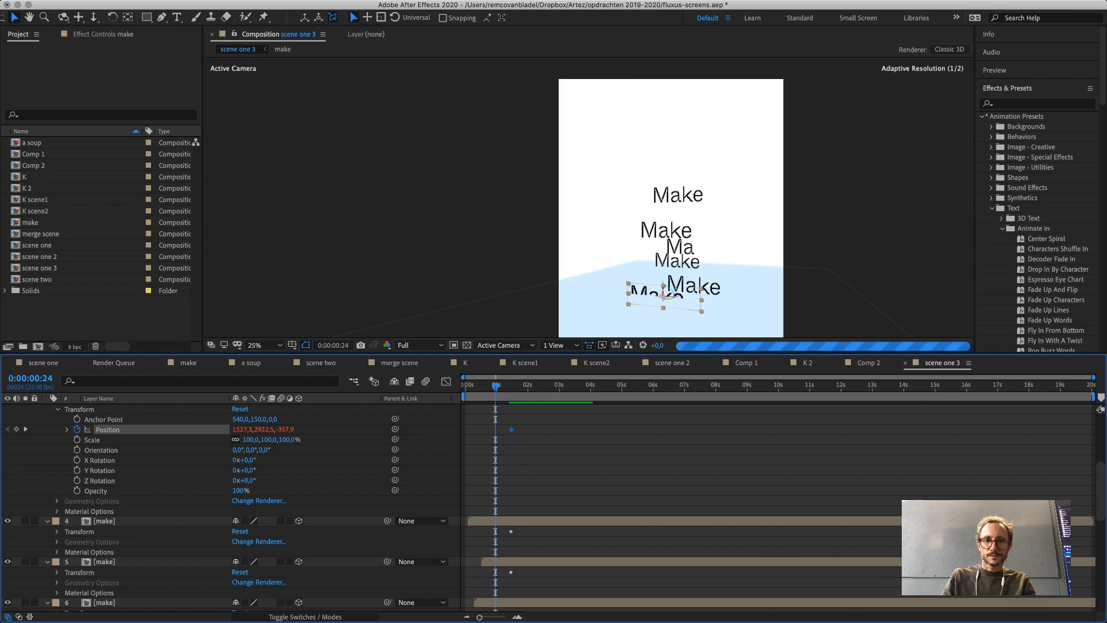
{"action": "key", "text": "super+z"}
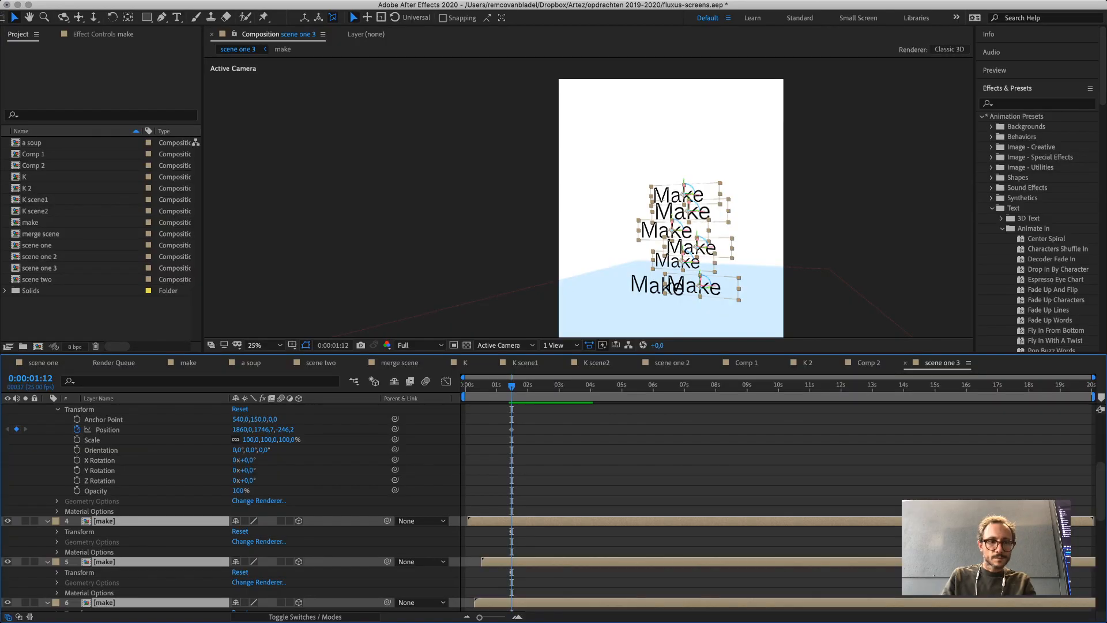
Renew the Position keyframes at 0:00:01:12 on Make layers 2 to 7 and parent these layers to Make layer 8.
{"action": "key", "text": "super+z"}
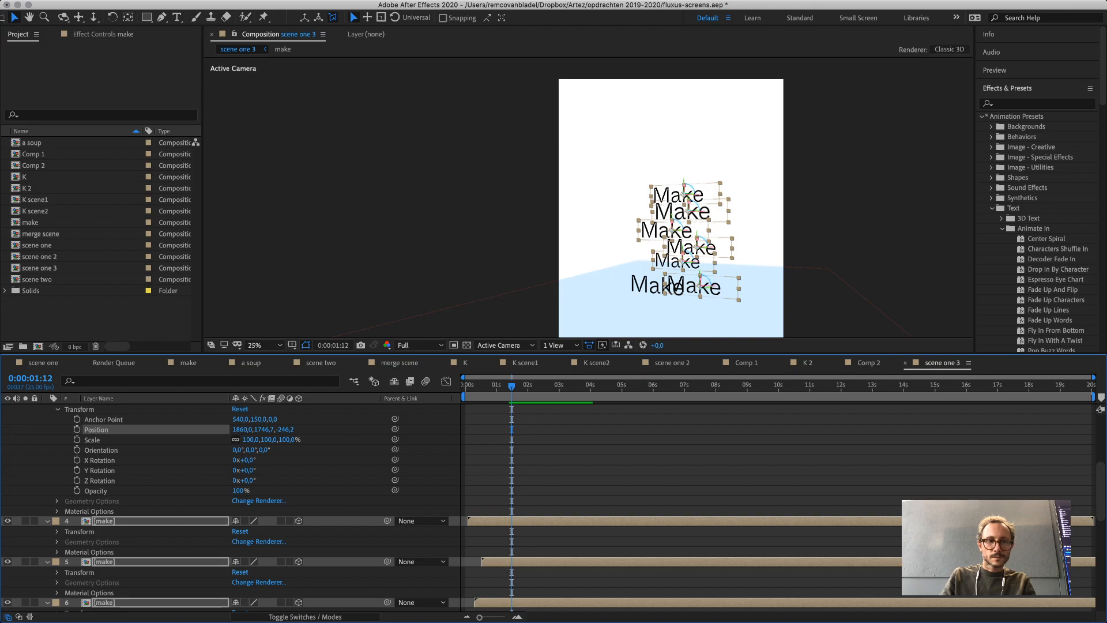
{"action": "left_click", "coordinate": [77, 430]}
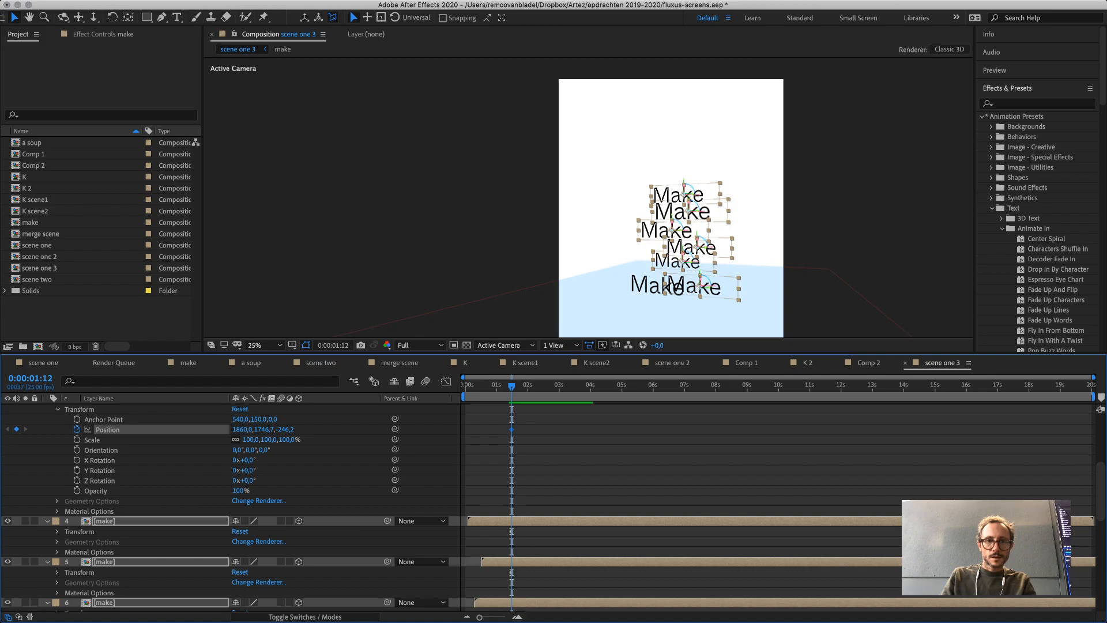
{"action": "scroll", "coordinate": [388, 427], "scroll_direction": "up", "scroll_amount": 2}
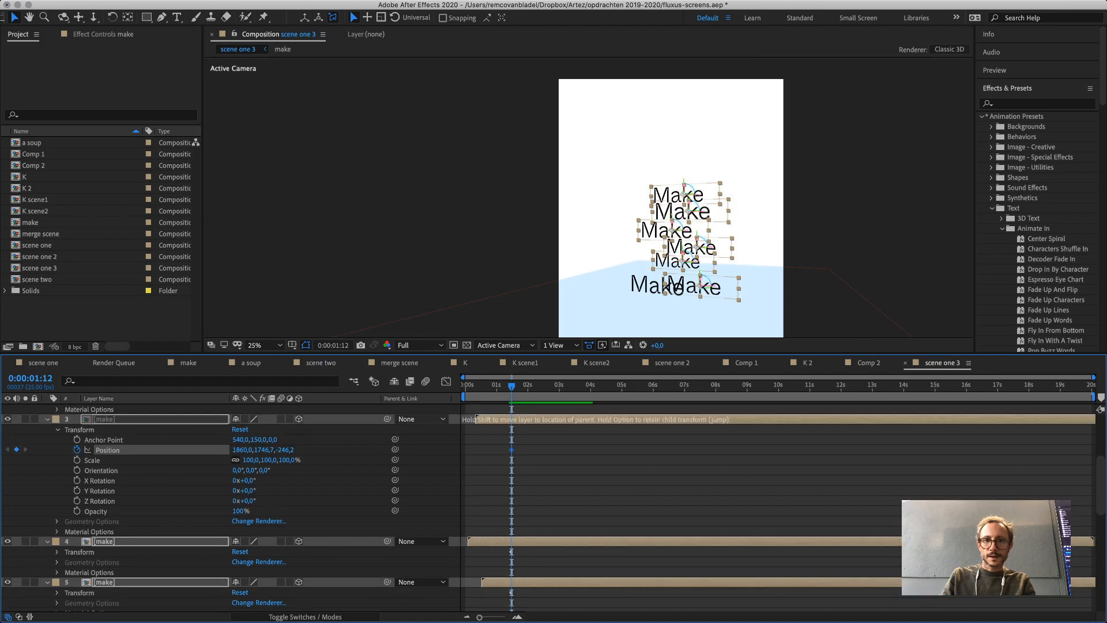
{"action": "left_click", "coordinate": [413, 489]}
{"action": "mouse_move", "coordinate": [511, 386]}
{"action": "left_mouse_down"}
{"action": "mouse_move", "coordinate": [486, 386]}
{"action": "mouse_move", "coordinate": [522, 386]}
{"action": "mouse_move", "coordinate": [470, 385]}
{"action": "mouse_move", "coordinate": [518, 386]}
{"action": "left_mouse_up"}
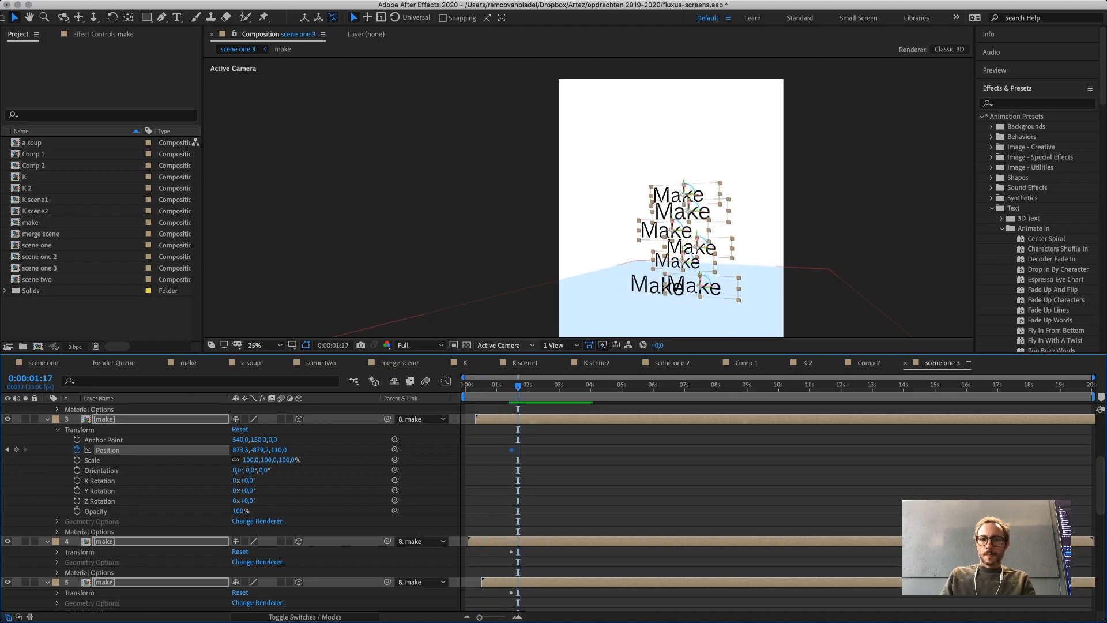
Enlarge the composition viewer above the timeline and recentre the frame in it.
{"action": "left_click_drag", "start_coordinate": [519, 353], "coordinate": [519, 393]}
{"action": "left_click", "coordinate": [479, 277]}
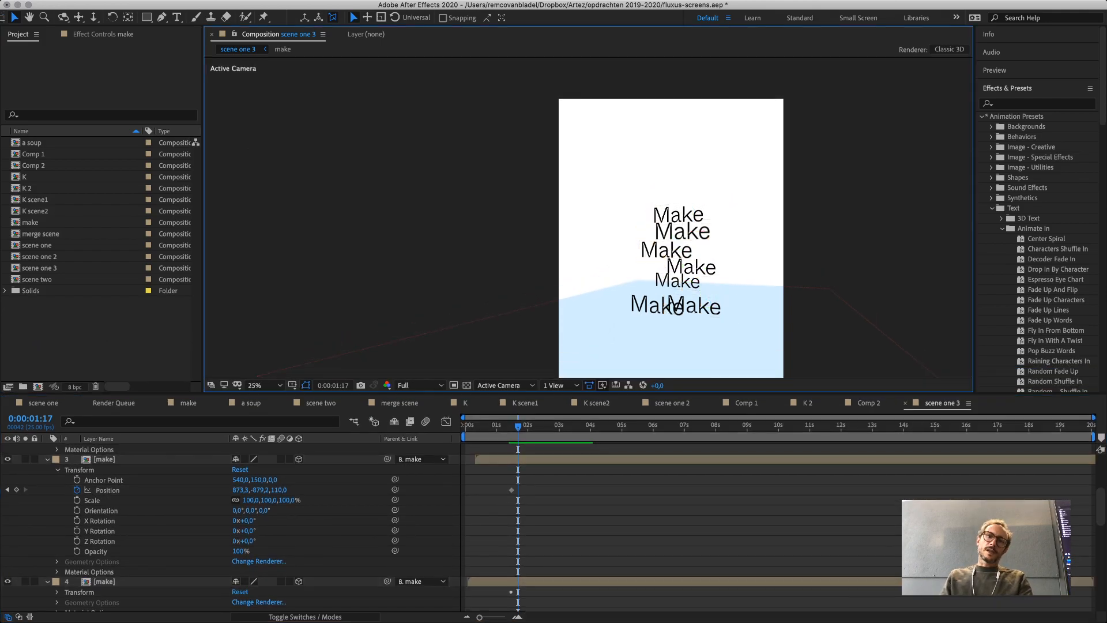
{"action": "key", "text": "space"}
{"action": "left_click_drag", "start_coordinate": [478, 276], "coordinate": [412, 244]}
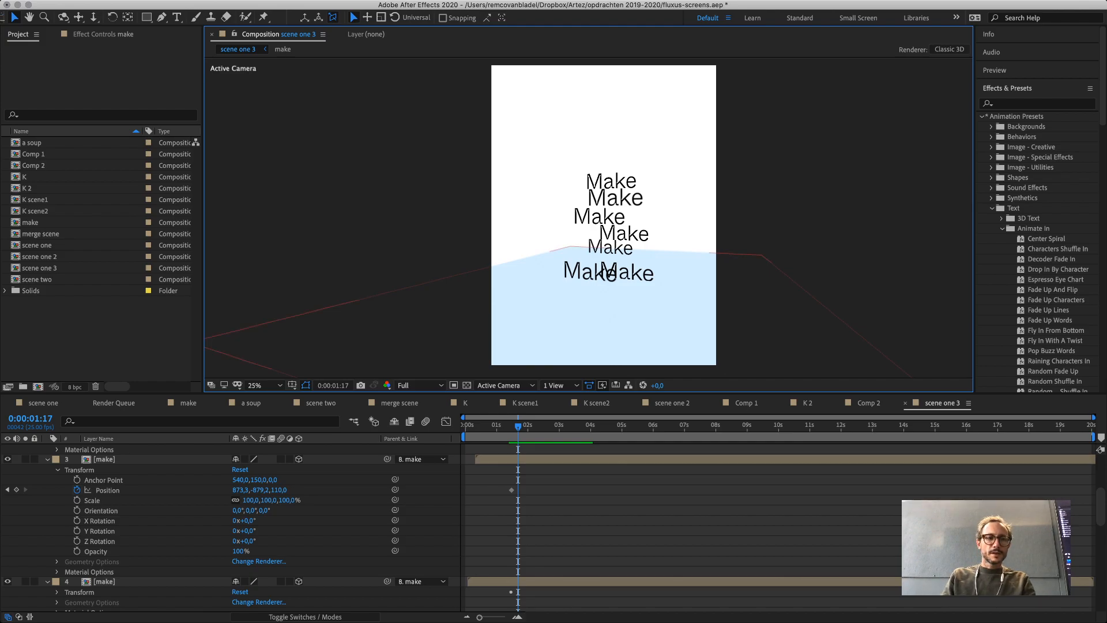
Collapse the properties of Make layers 2 to 8 and the Pale Royal Blue Solid in the timeline.
{"action": "left_click", "coordinate": [48, 459]}
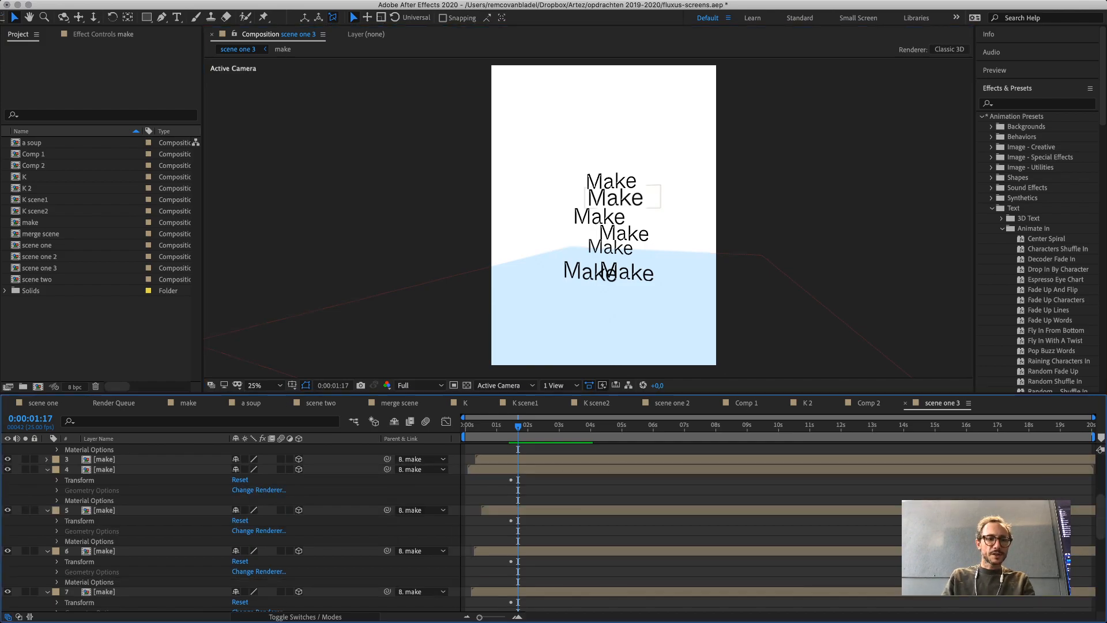
{"action": "left_click", "coordinate": [47, 469]}
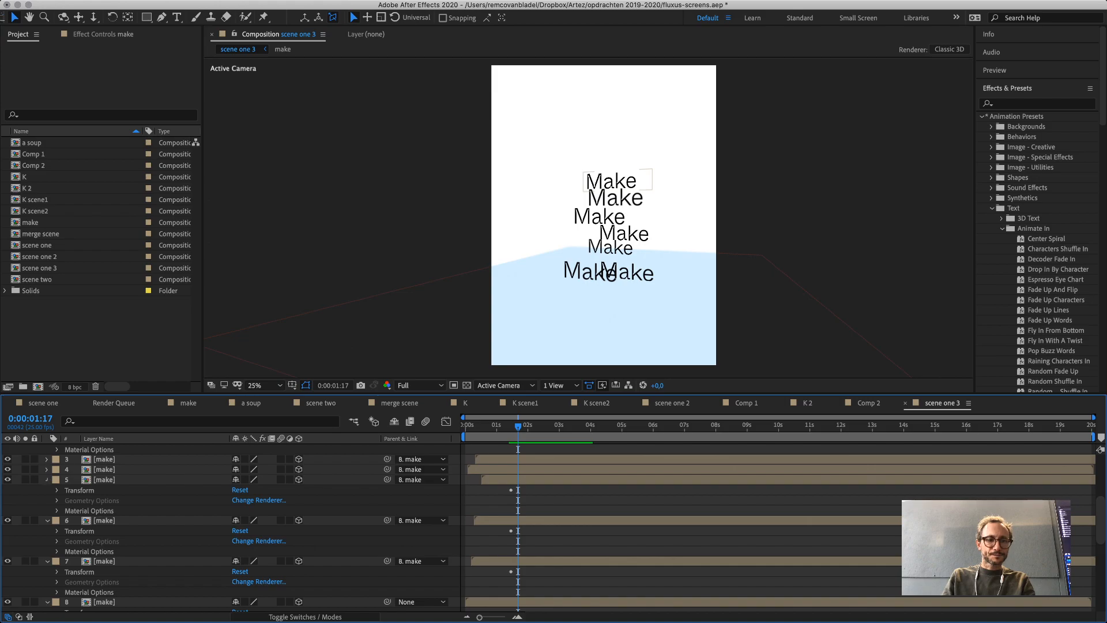
{"action": "left_click", "coordinate": [48, 480]}
{"action": "left_click", "coordinate": [50, 490]}
{"action": "scroll", "coordinate": [50, 502], "scroll_direction": "down", "scroll_amount": 4}
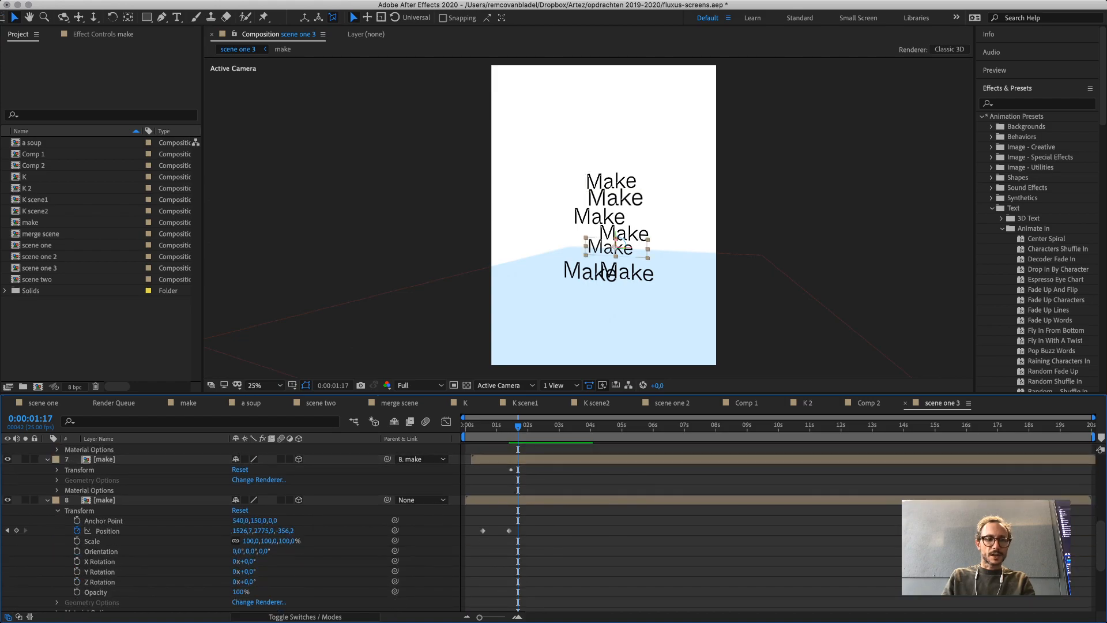
{"action": "scroll", "coordinate": [50, 502], "scroll_direction": "up", "scroll_amount": 3}
{"action": "scroll", "coordinate": [49, 501], "scroll_direction": "down", "scroll_amount": 3}
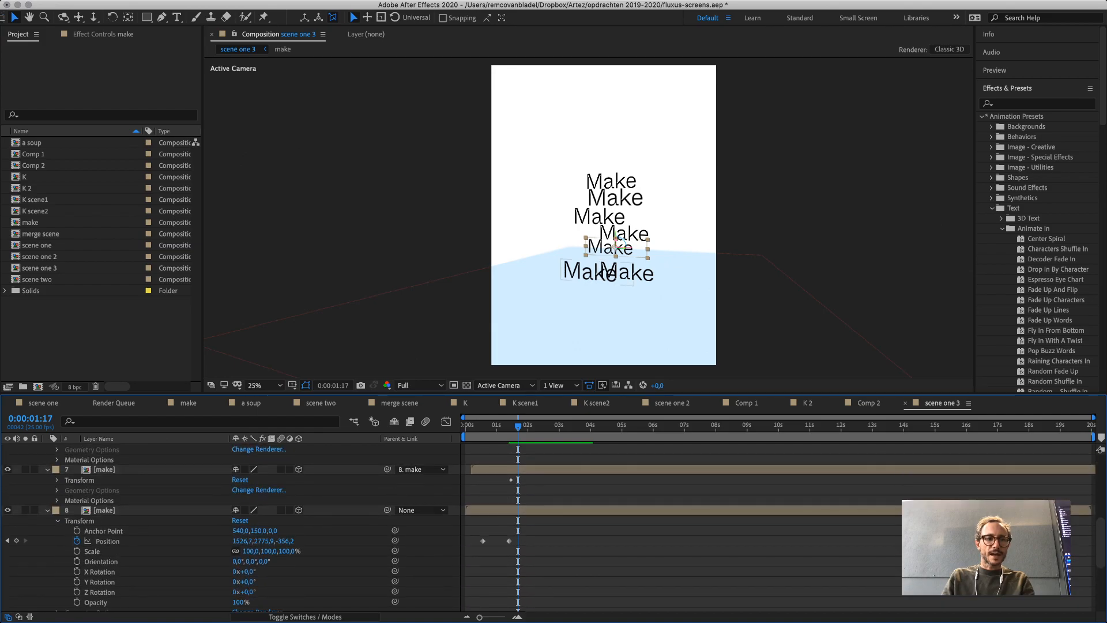
{"action": "left_click", "coordinate": [104, 511], "text": "shift"}
{"action": "left_click", "coordinate": [47, 511]}
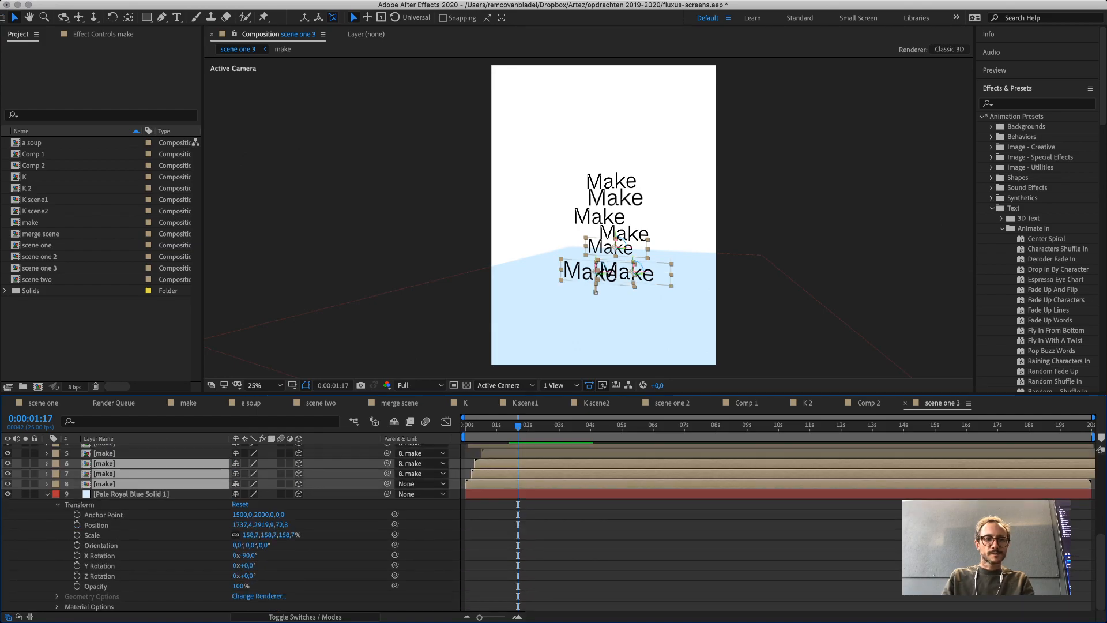
{"action": "left_click", "coordinate": [47, 495]}
{"action": "scroll", "coordinate": [116, 519], "scroll_direction": "up", "scroll_amount": 3}
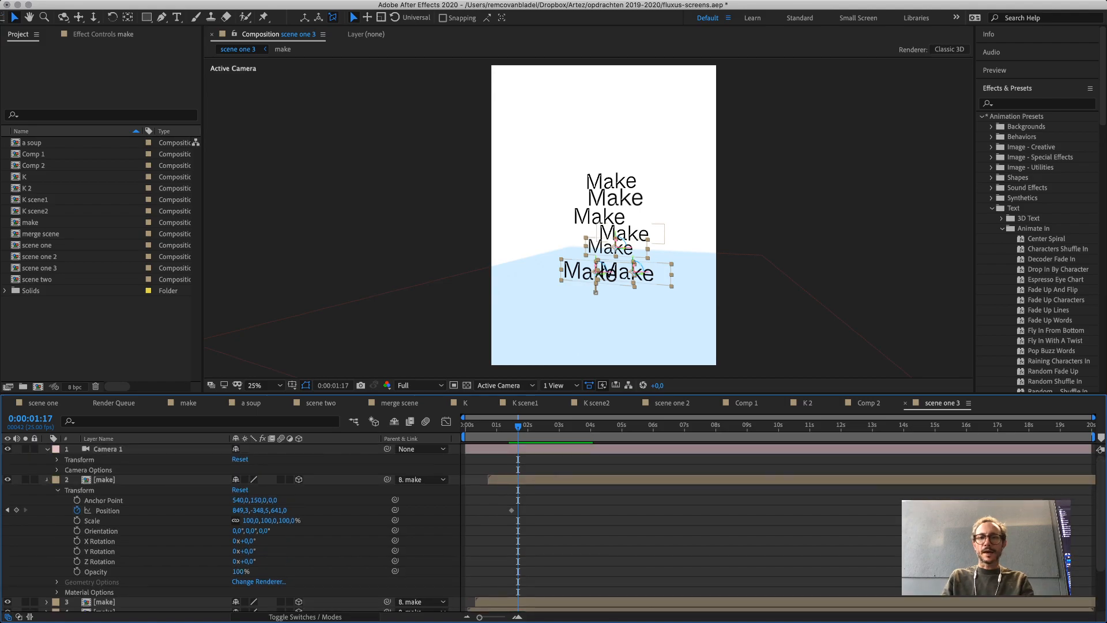
{"action": "left_click", "coordinate": [48, 480]}
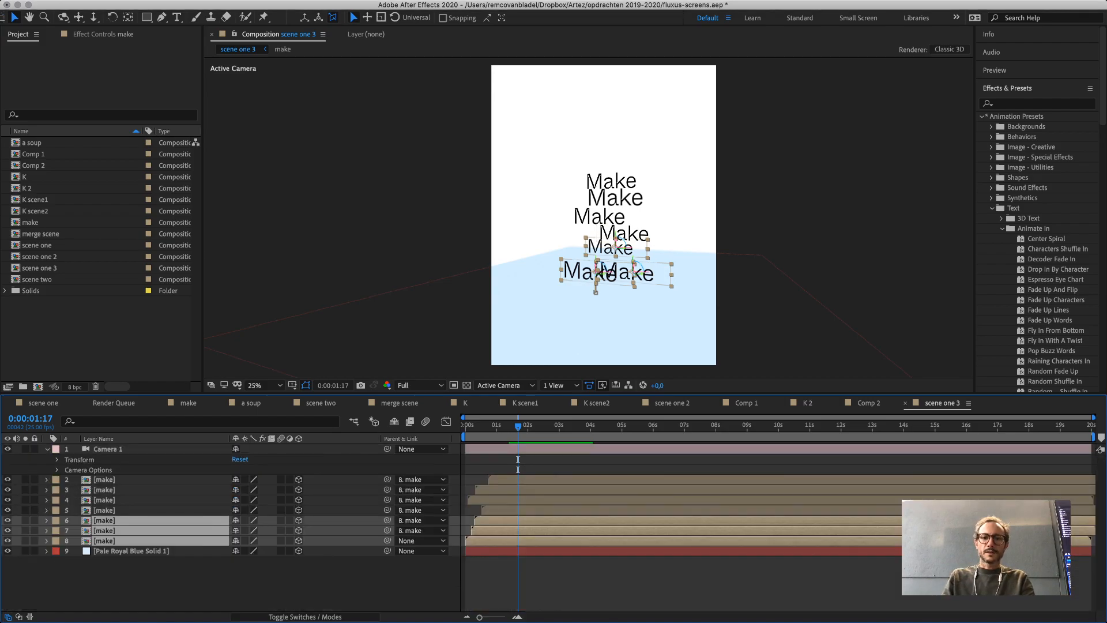
Set the Y Rotation of Make layer 4 to -58° and of Make layer 2 to -71°.
{"action": "left_click", "coordinate": [609, 218]}
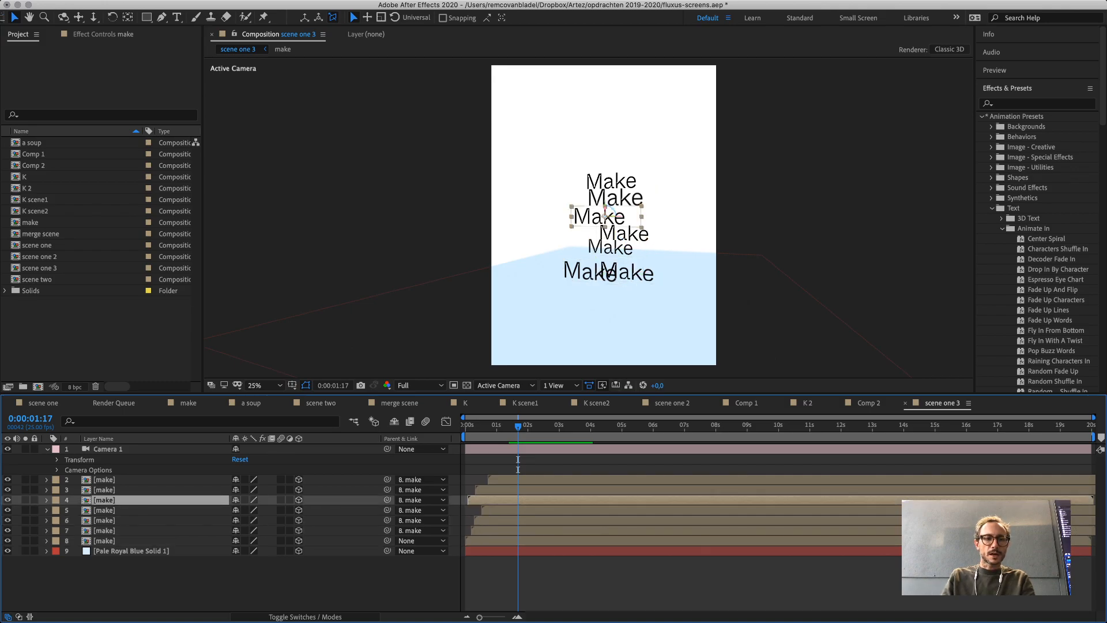
{"action": "left_click", "coordinate": [47, 500]}
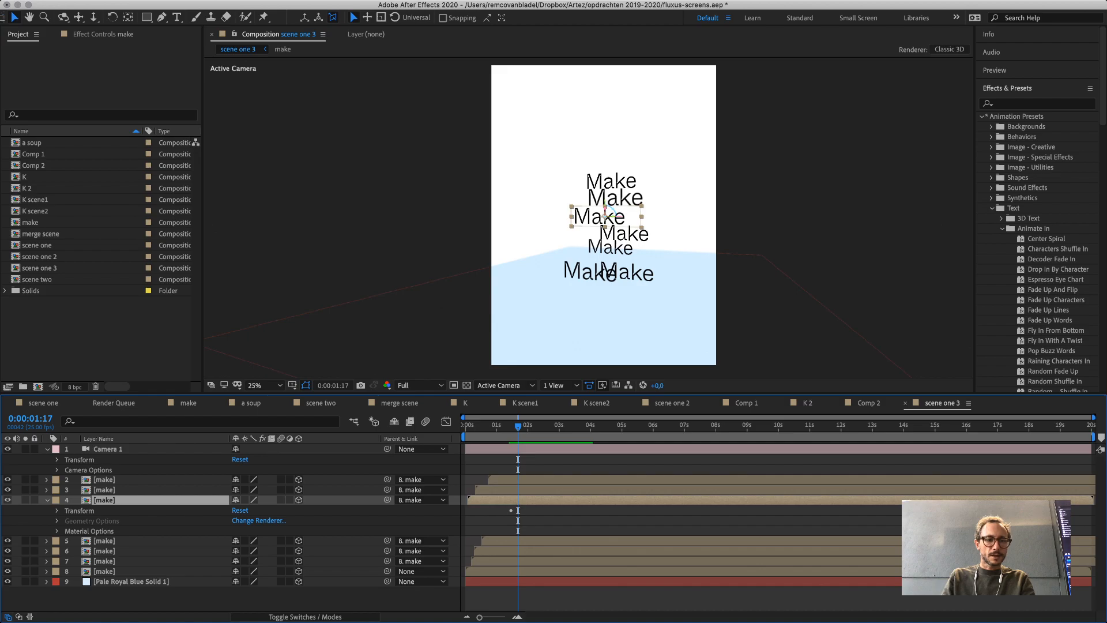
{"action": "left_click", "coordinate": [57, 510]}
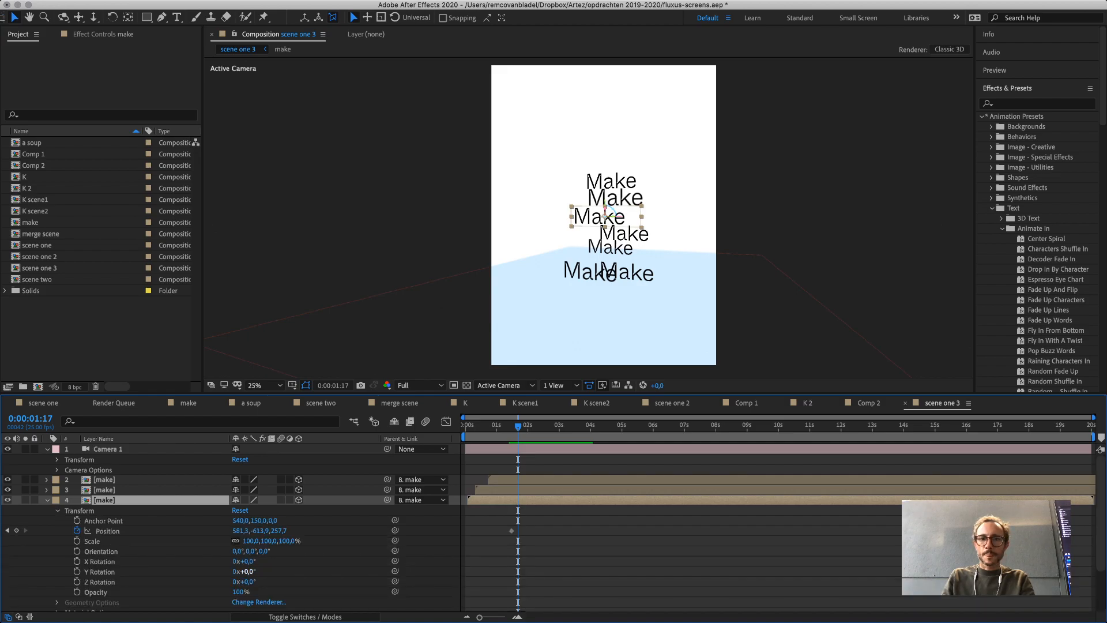
{"action": "left_click_drag", "start_coordinate": [245, 571], "coordinate": [212, 572]}
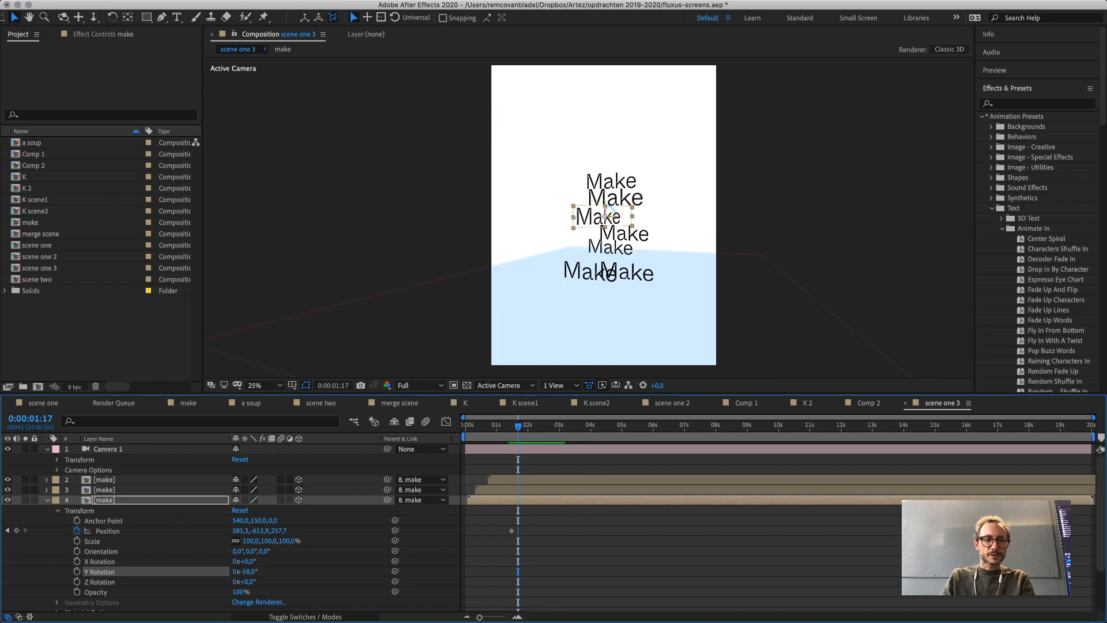
{"action": "left_click", "coordinate": [47, 480]}
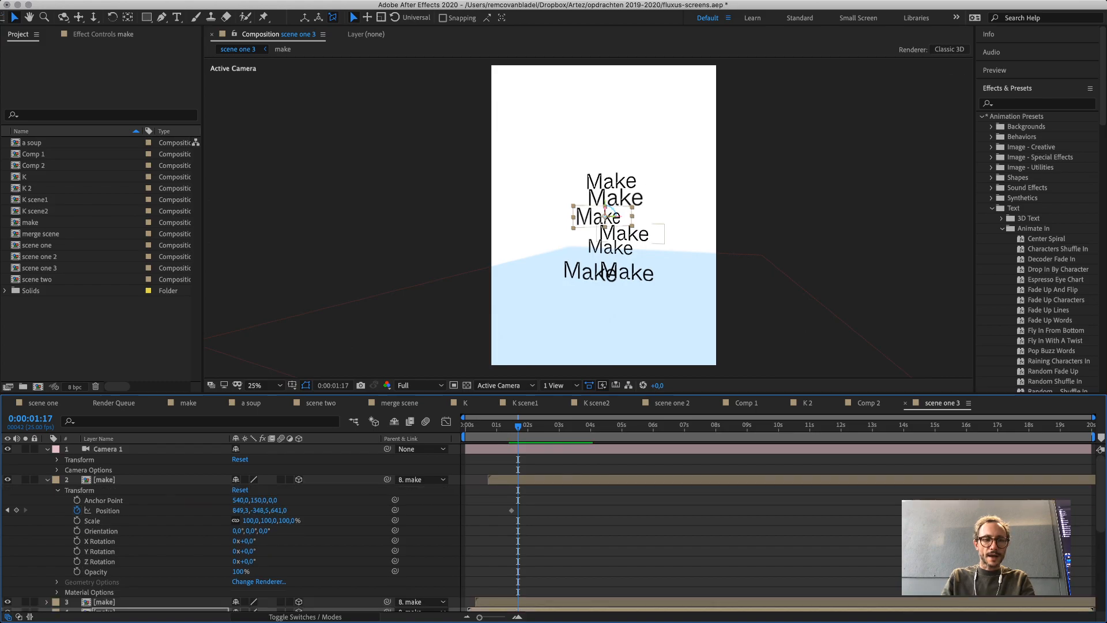
{"action": "left_click_drag", "start_coordinate": [248, 551], "coordinate": [210, 552]}
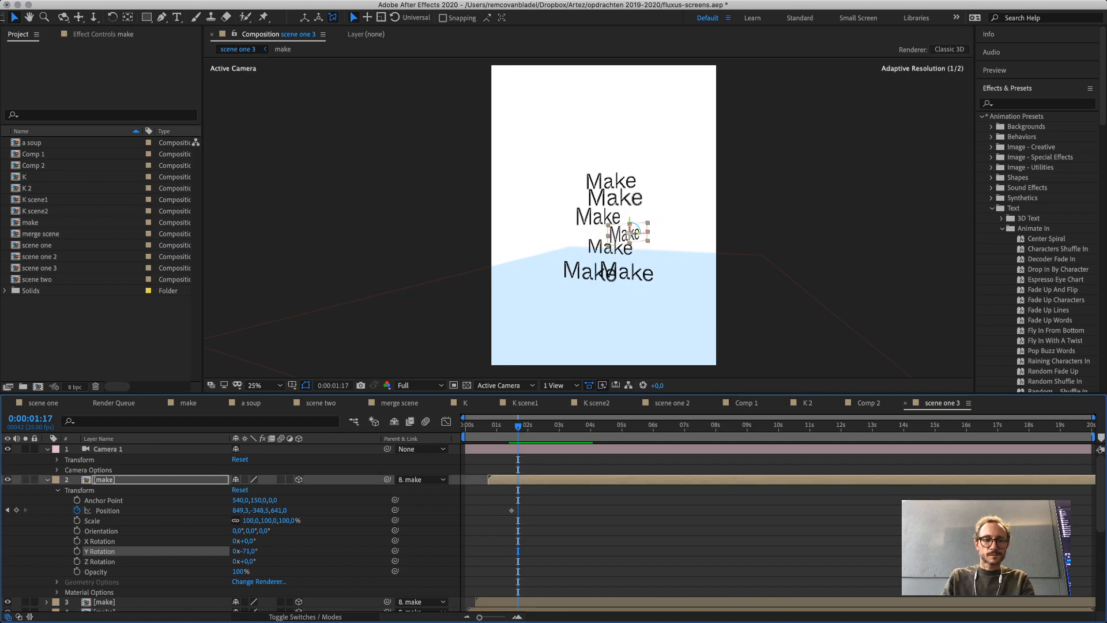
Set the Y Rotation of Make layer 7 to -80°.
{"action": "scroll", "coordinate": [209, 551], "scroll_direction": "down", "scroll_amount": 6}
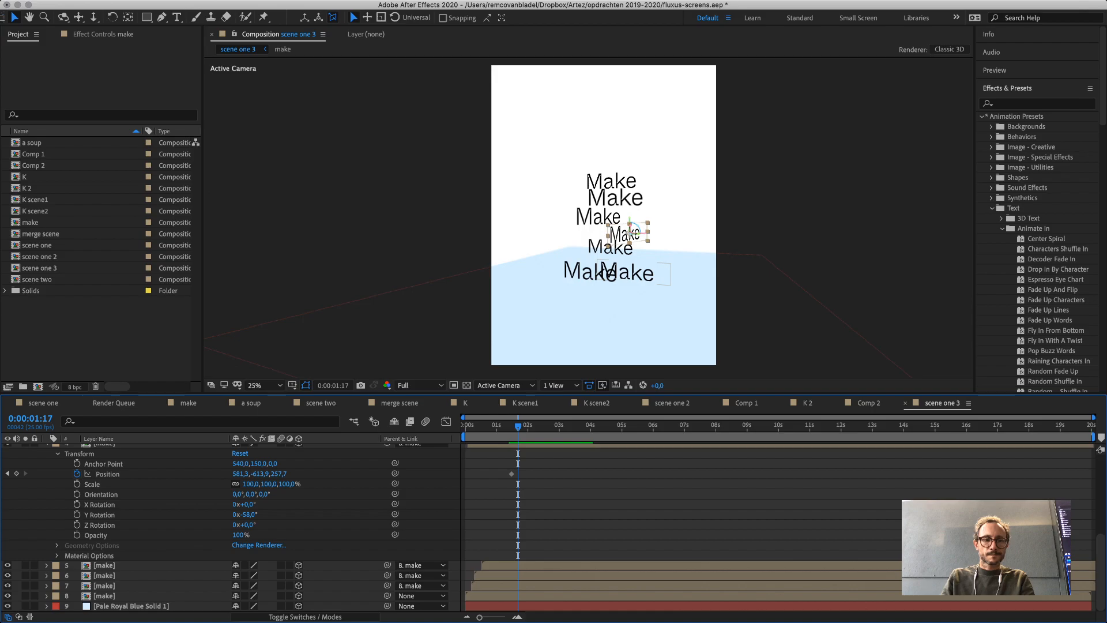
{"action": "left_click", "coordinate": [47, 586]}
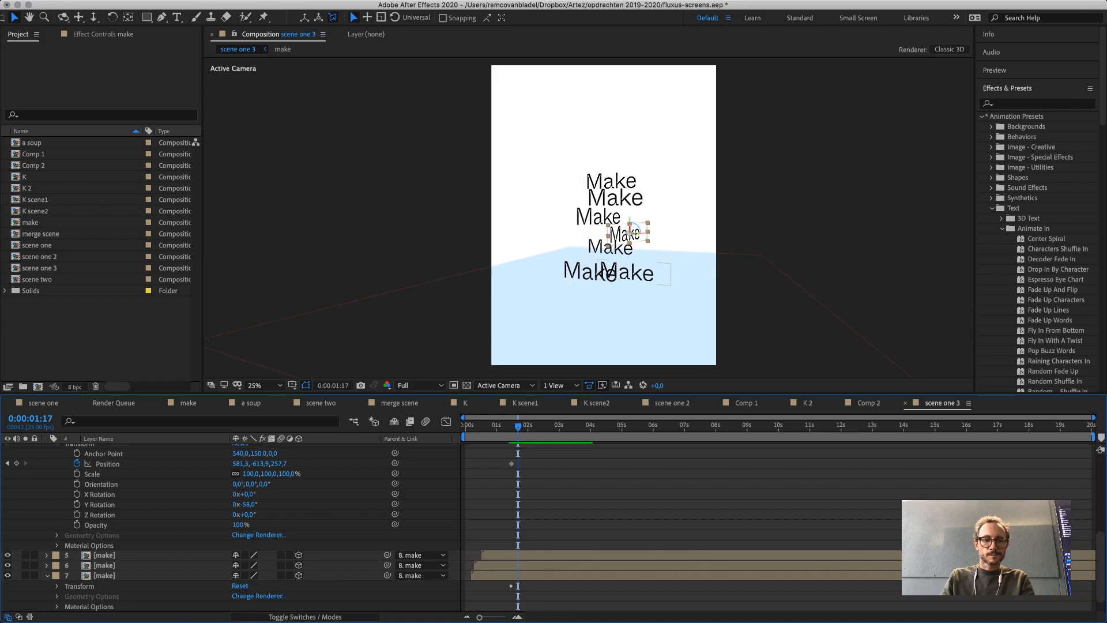
{"action": "left_click", "coordinate": [58, 586]}
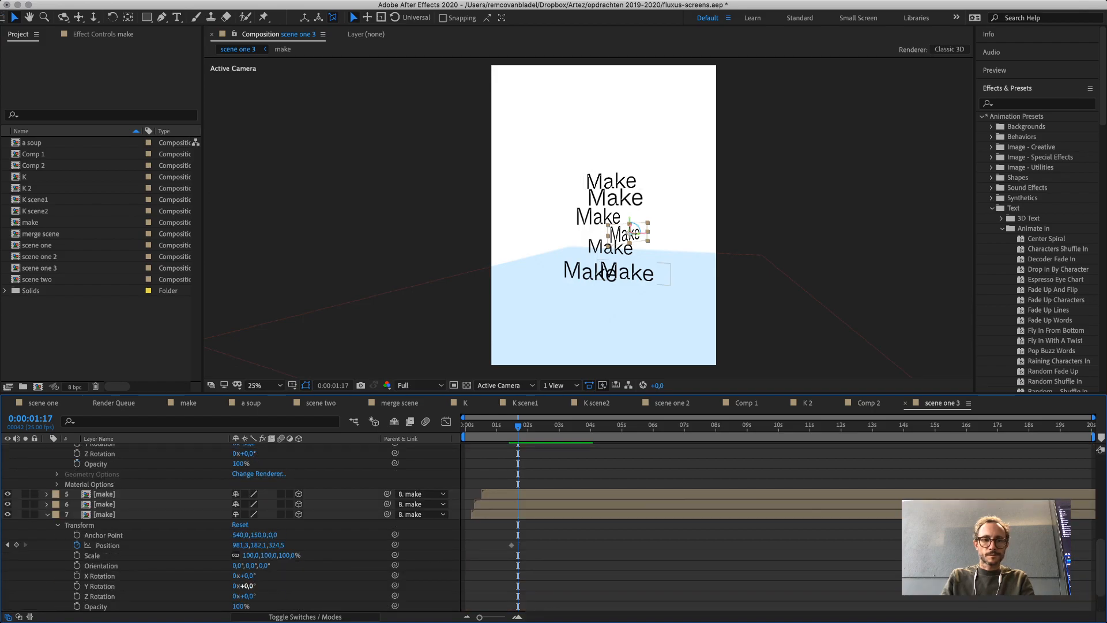
{"action": "left_click", "coordinate": [248, 576]}
{"action": "left_click_drag", "start_coordinate": [249, 586], "coordinate": [203, 586]}
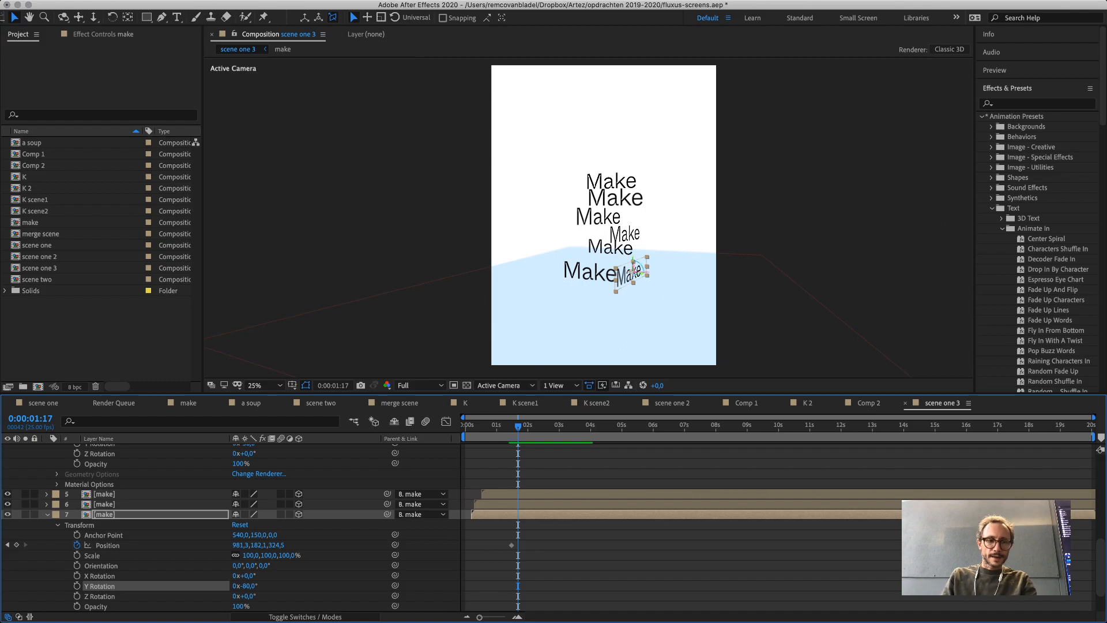
Collapse the expanded properties of Camera 1 and Make layers 2, 4 and 7 in the timeline.
{"action": "left_click", "coordinate": [104, 514]}
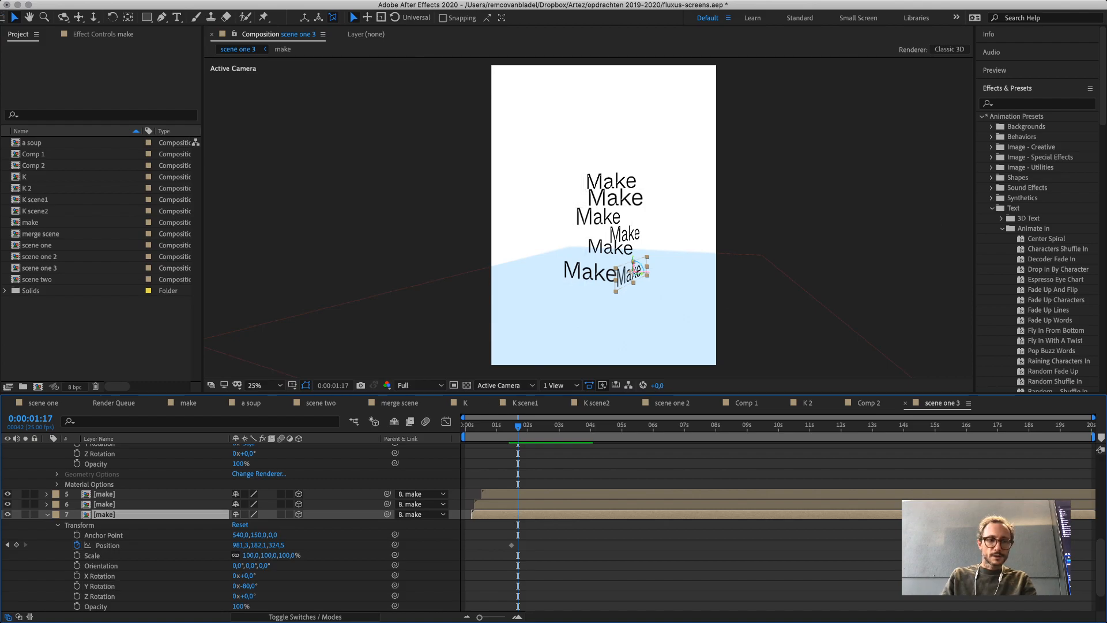
{"action": "left_click", "coordinate": [48, 515]}
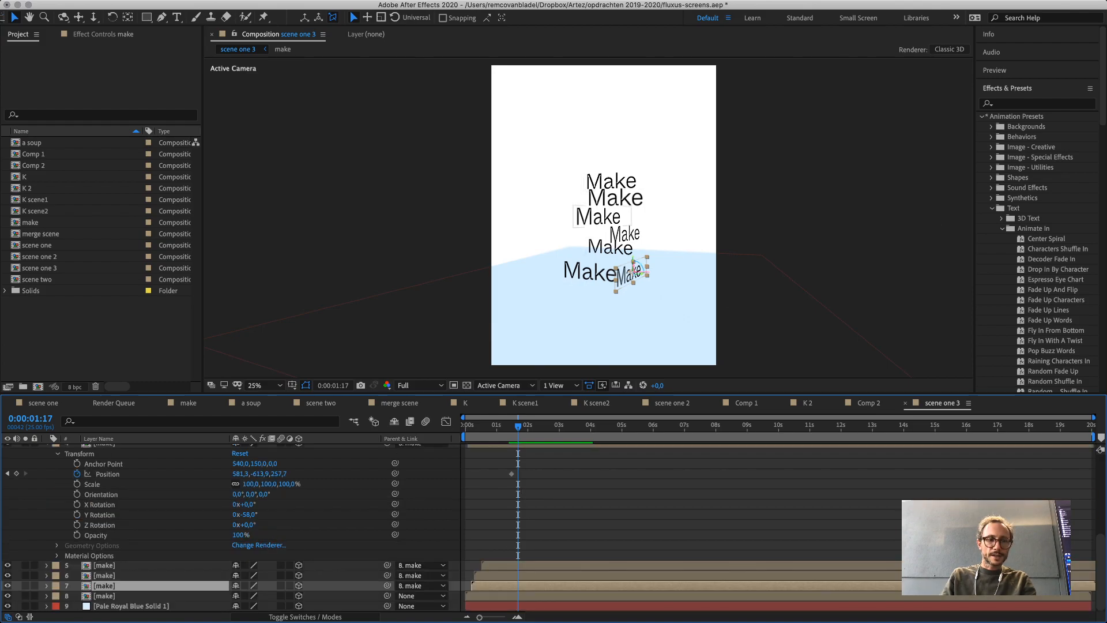
{"action": "scroll", "coordinate": [231, 525], "scroll_direction": "up", "scroll_amount": 2}
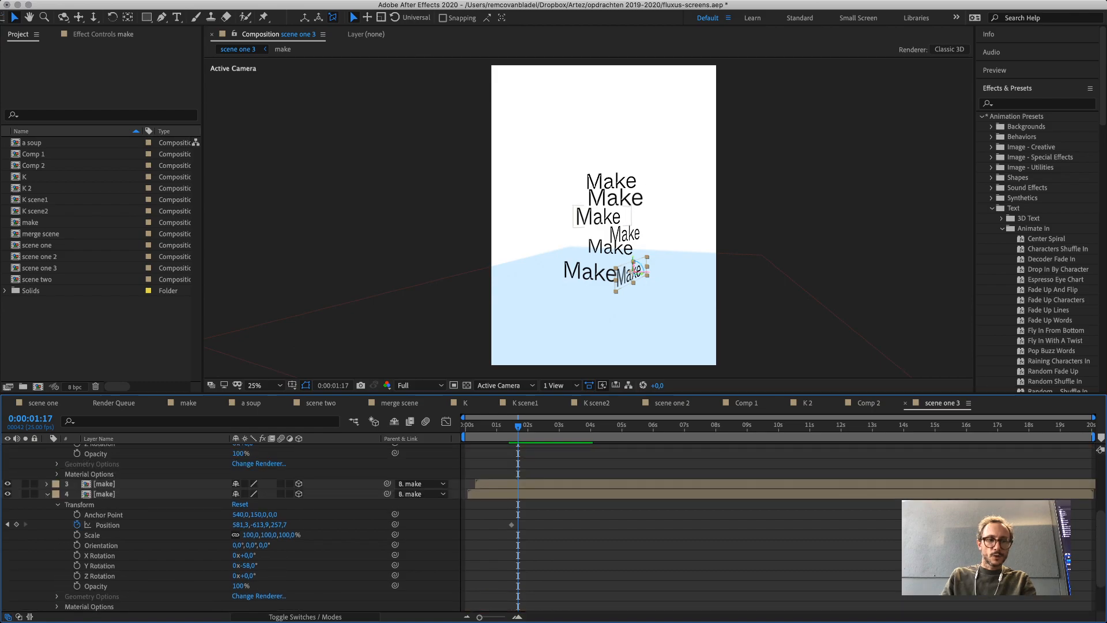
{"action": "scroll", "coordinate": [231, 525], "scroll_direction": "up", "scroll_amount": 5}
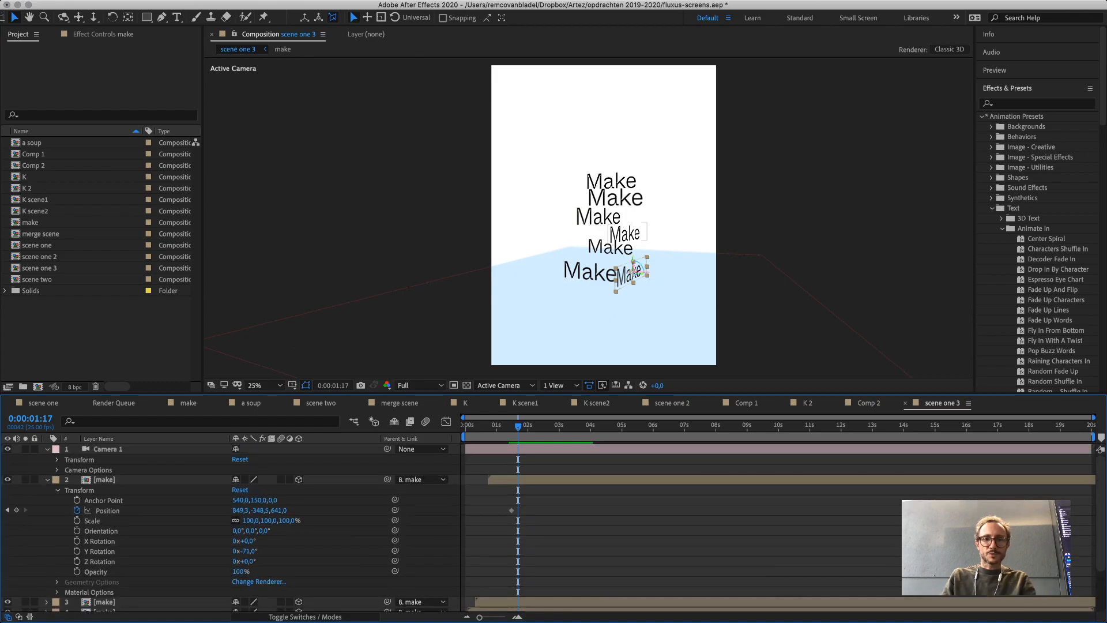
{"action": "left_click", "coordinate": [47, 480]}
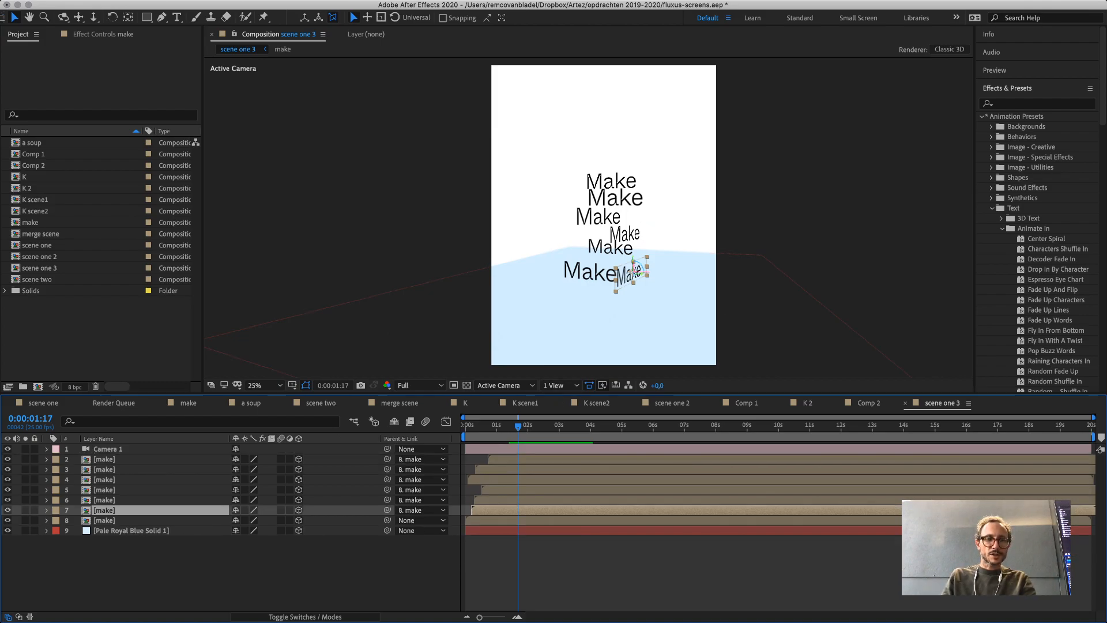
Raise Camera 1 above the scene by setting its Position to 3039, -701, -4090.9.
{"action": "left_click", "coordinate": [57, 460]}
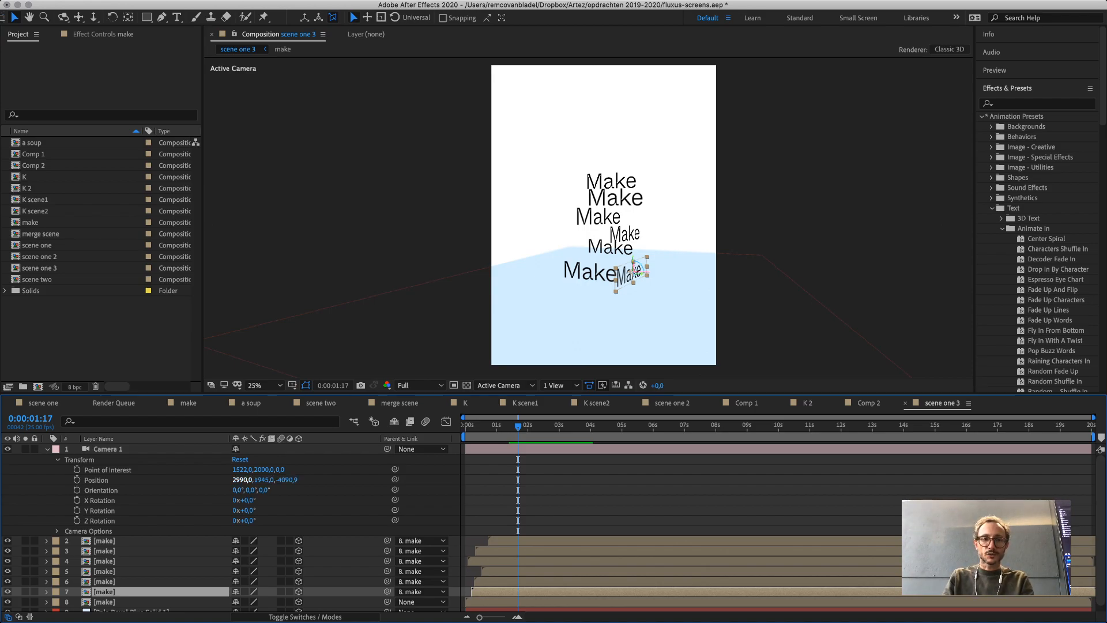
{"action": "left_click_drag", "start_coordinate": [241, 480], "coordinate": [3, 480]}
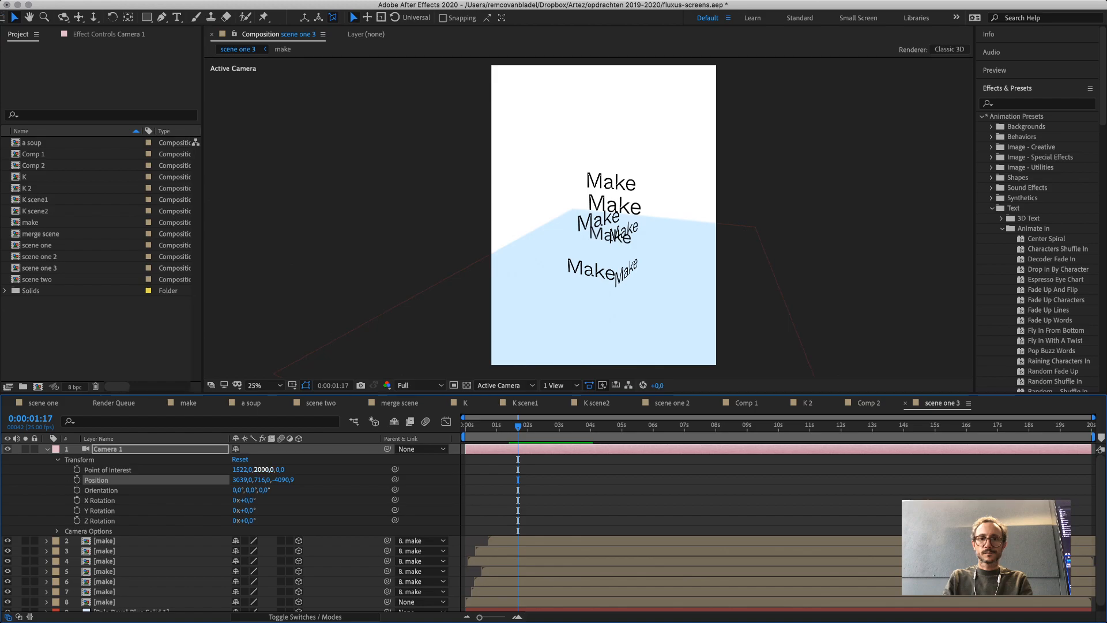
{"action": "left_click_drag", "start_coordinate": [263, 479], "coordinate": [3, 480]}
{"action": "left_click_drag", "start_coordinate": [262, 480], "coordinate": [46, 480]}
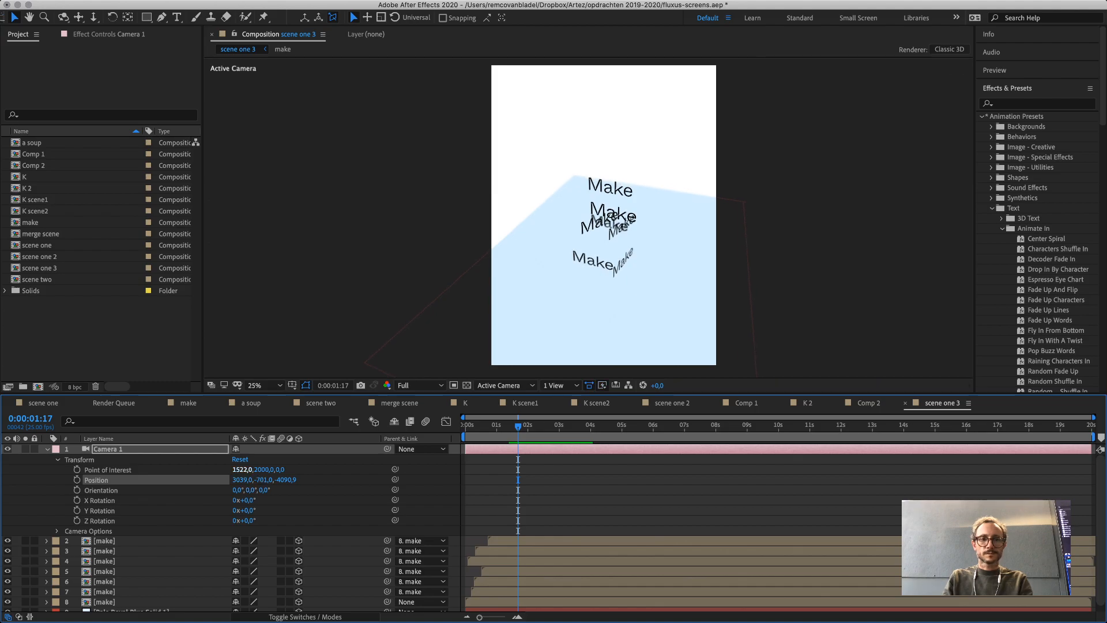
Set Camera 1's Point of Interest to 1524, 2124, 0 and its Orientation to 4°, 1°, 0°.
{"action": "left_click_drag", "start_coordinate": [261, 469], "coordinate": [311, 470]}
{"action": "left_click_drag", "start_coordinate": [242, 469], "coordinate": [245, 469]}
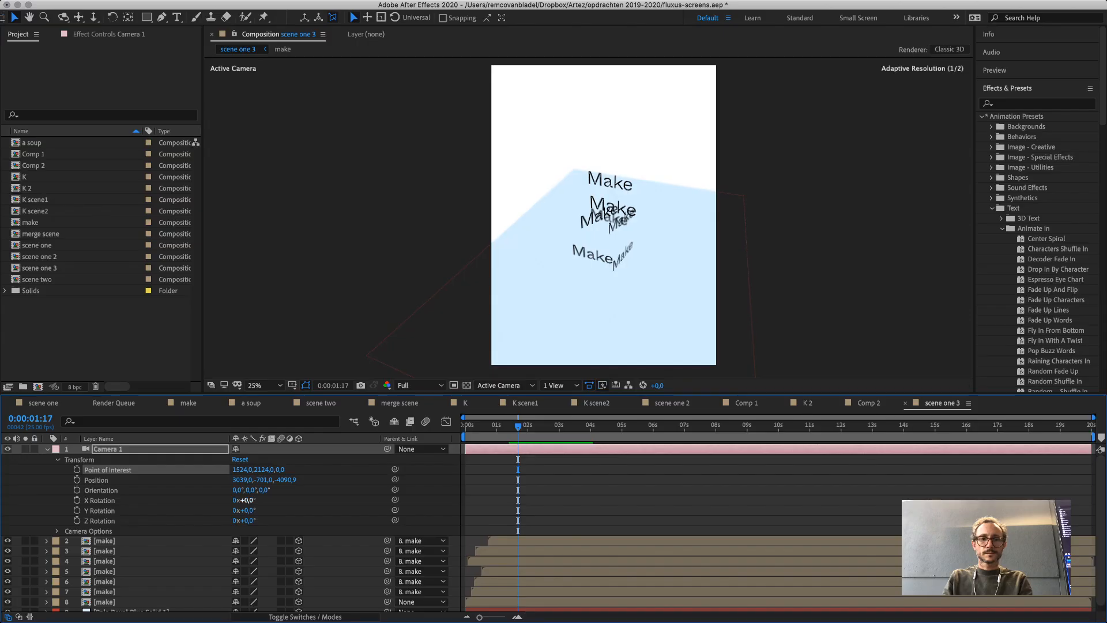
{"action": "left_click_drag", "start_coordinate": [236, 490], "coordinate": [265, 490]}
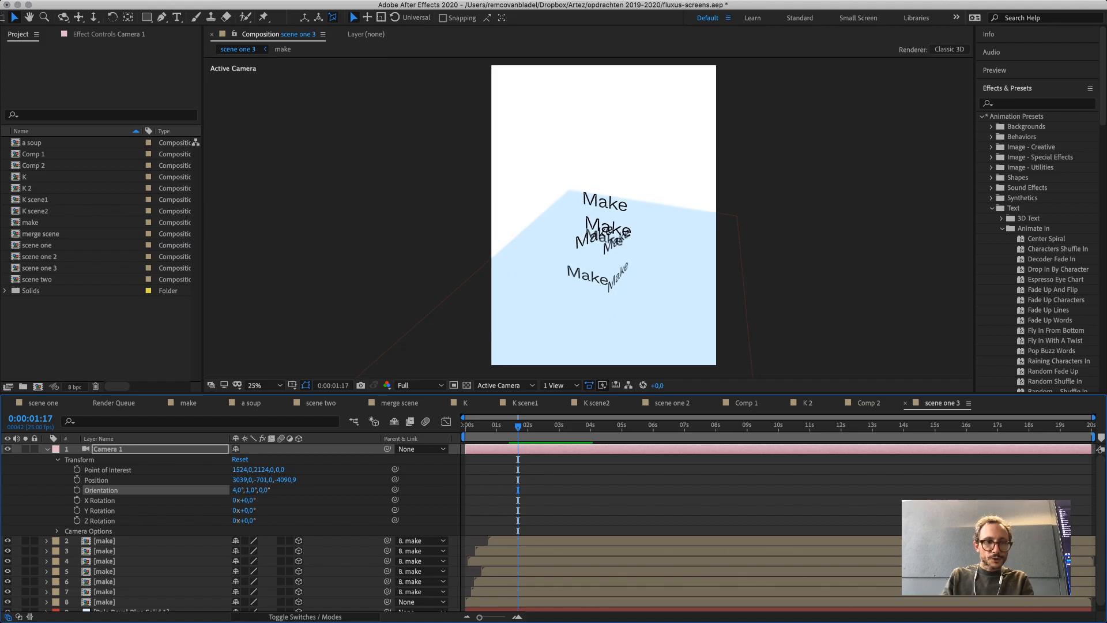
Set Camera 1's Zoom to 4226.9 pixels in its camera options.
{"action": "left_click", "coordinate": [57, 531]}
{"action": "scroll", "coordinate": [57, 531], "scroll_direction": "down", "scroll_amount": 3}
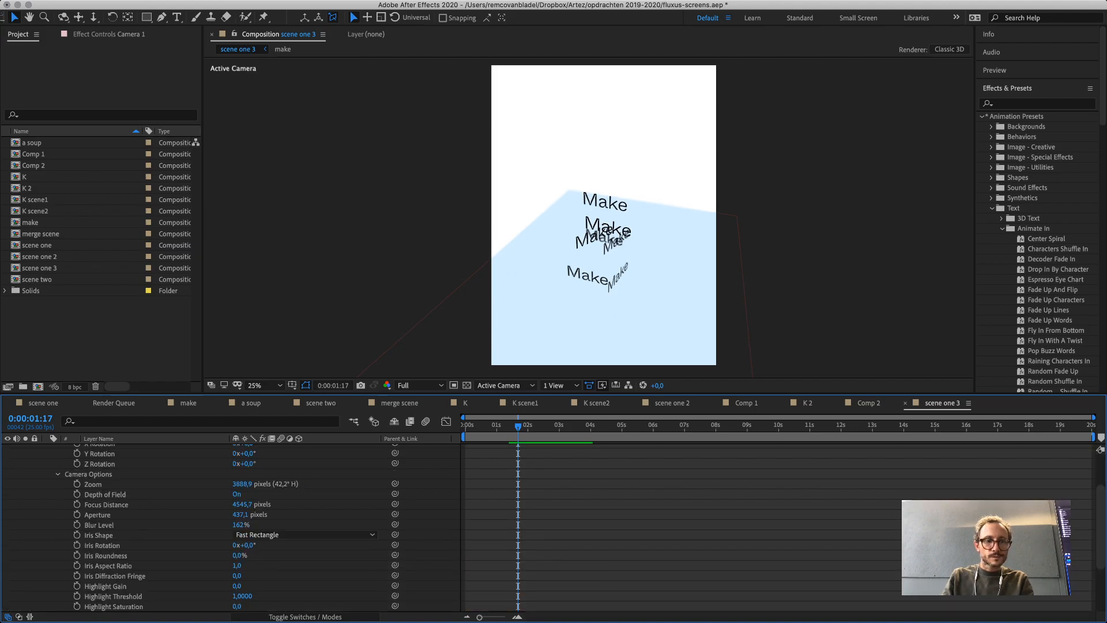
{"action": "left_click_drag", "start_coordinate": [243, 484], "coordinate": [437, 484]}
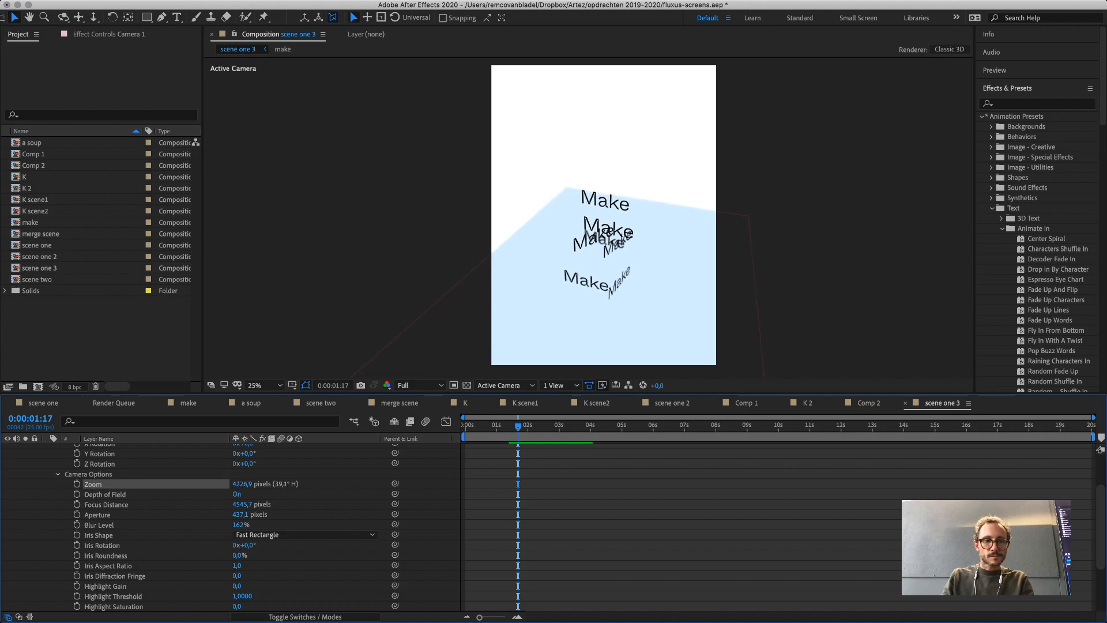
{"action": "scroll", "coordinate": [231, 525], "scroll_direction": "up", "scroll_amount": 2}
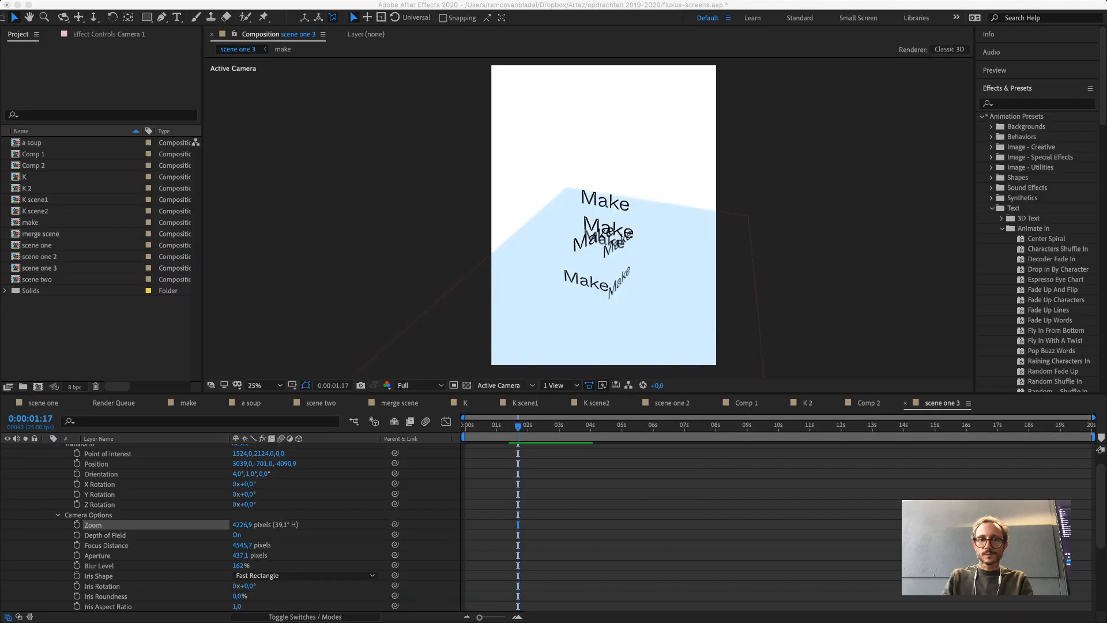
Show the scene in the Top view in an enlarged viewer at 12.5% and shift Camera 1 sideways to the left along its X axis.
{"action": "left_click", "coordinate": [503, 405]}
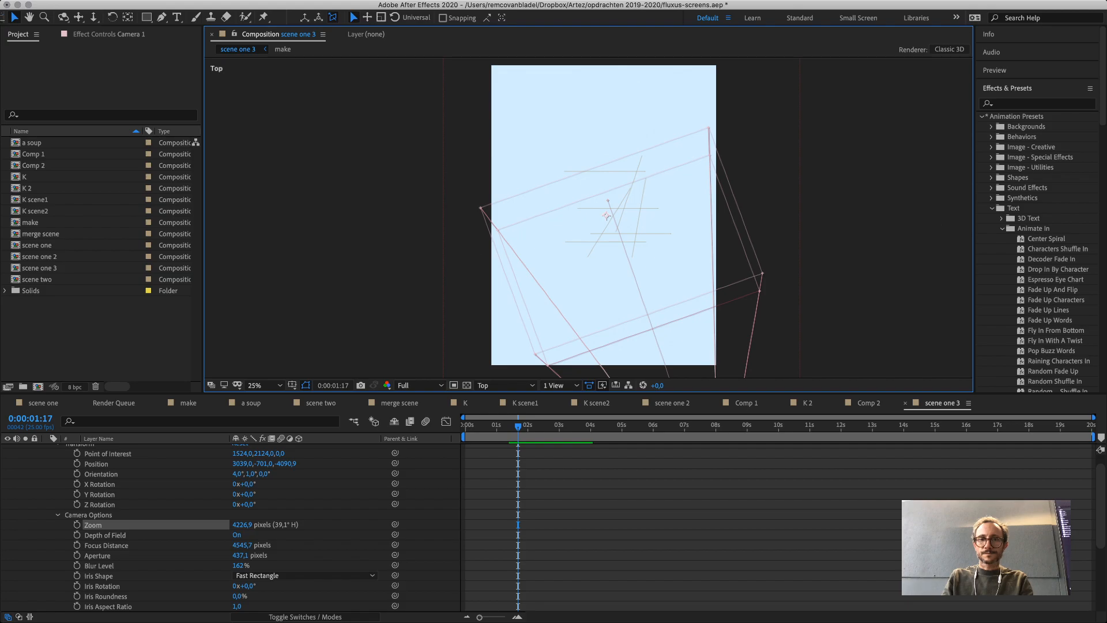
{"action": "key", "text": "grave"}
{"action": "key", "text": "comma"}
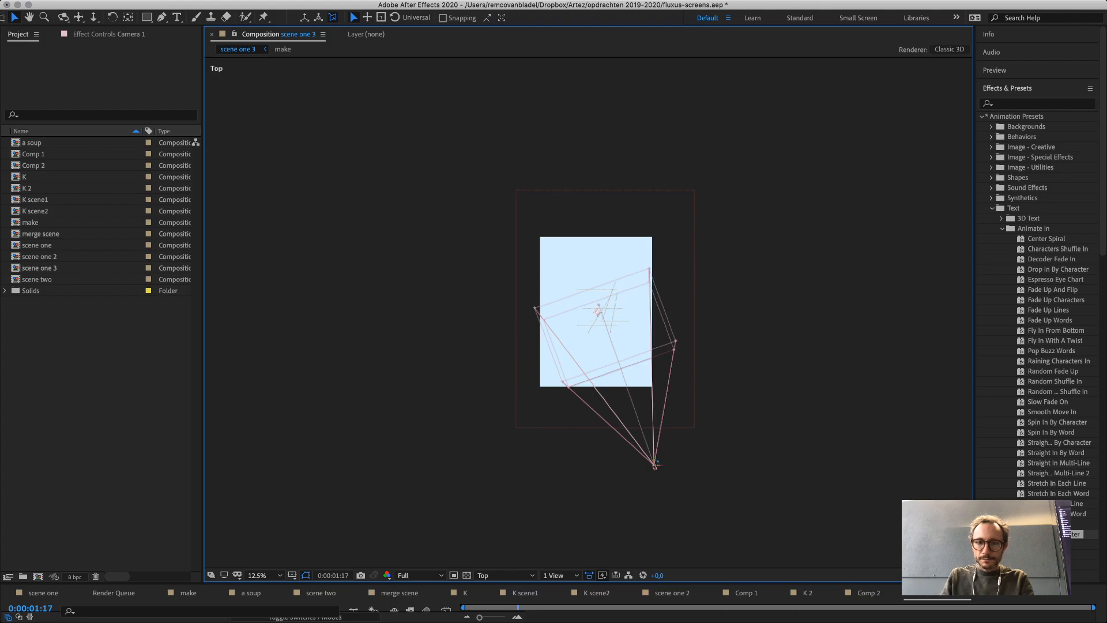
{"action": "left_click_drag", "start_coordinate": [656, 465], "coordinate": [628, 465]}
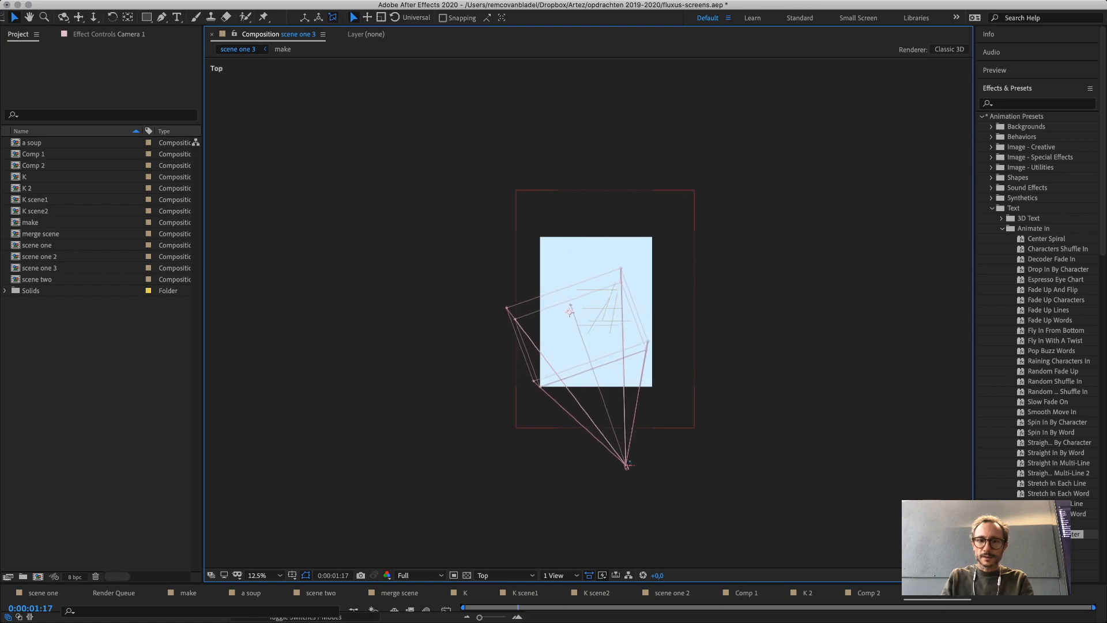
{"action": "left_click_drag", "start_coordinate": [570, 312], "coordinate": [594, 311]}
{"action": "key", "text": "super+z"}
{"action": "left_click", "coordinate": [628, 465]}
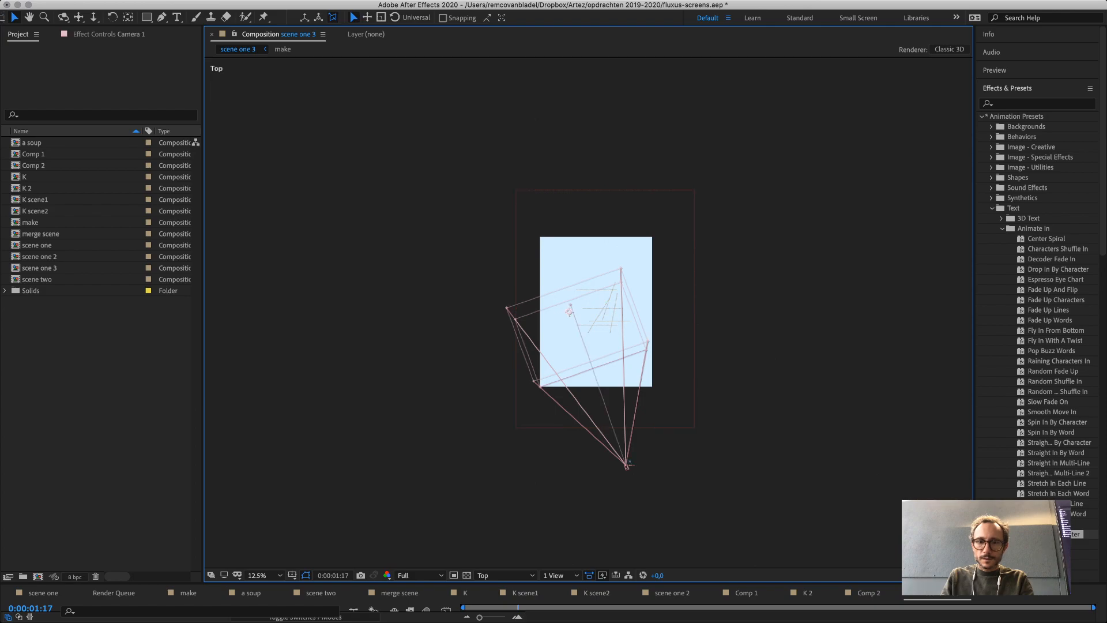
{"action": "key", "text": "period"}
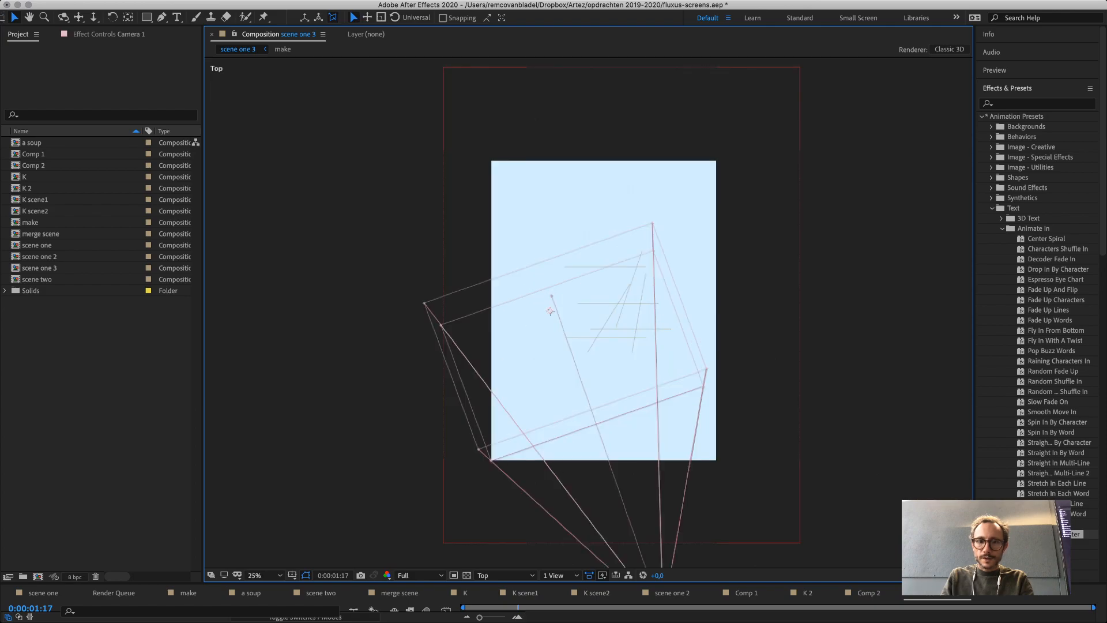
{"action": "left_click", "coordinate": [623, 304]}
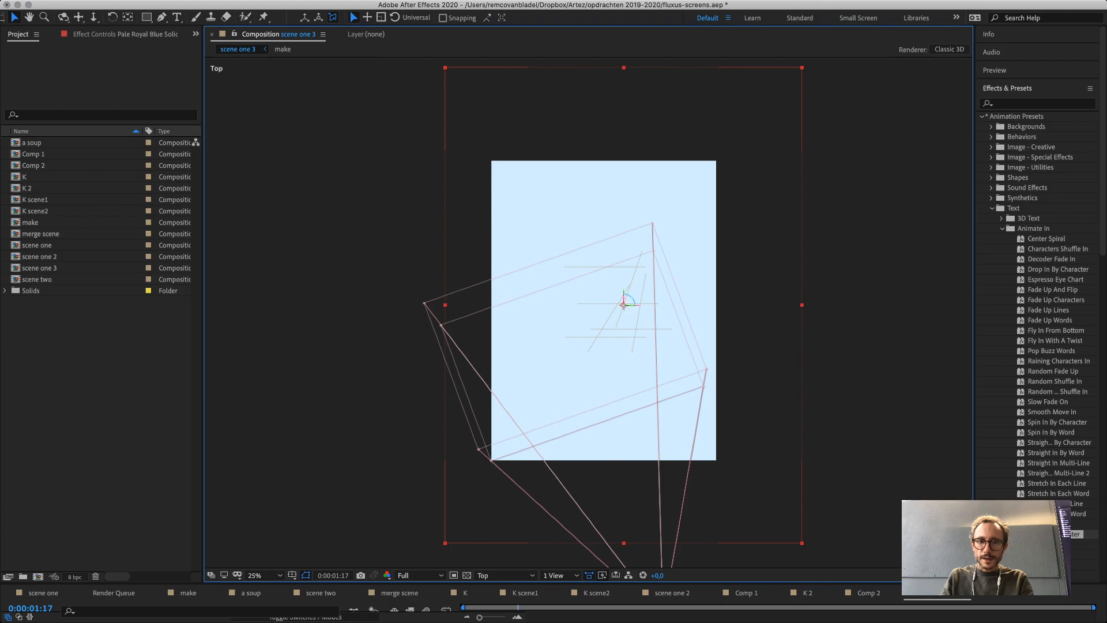
{"action": "key", "text": "super+shift+a"}
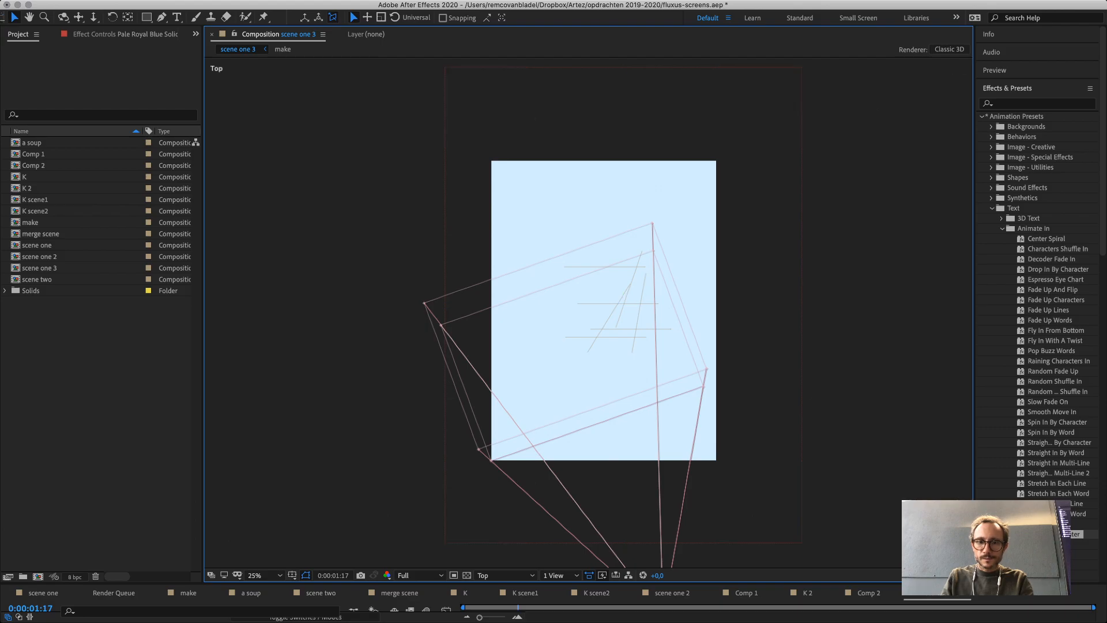
{"action": "key", "text": "comma"}
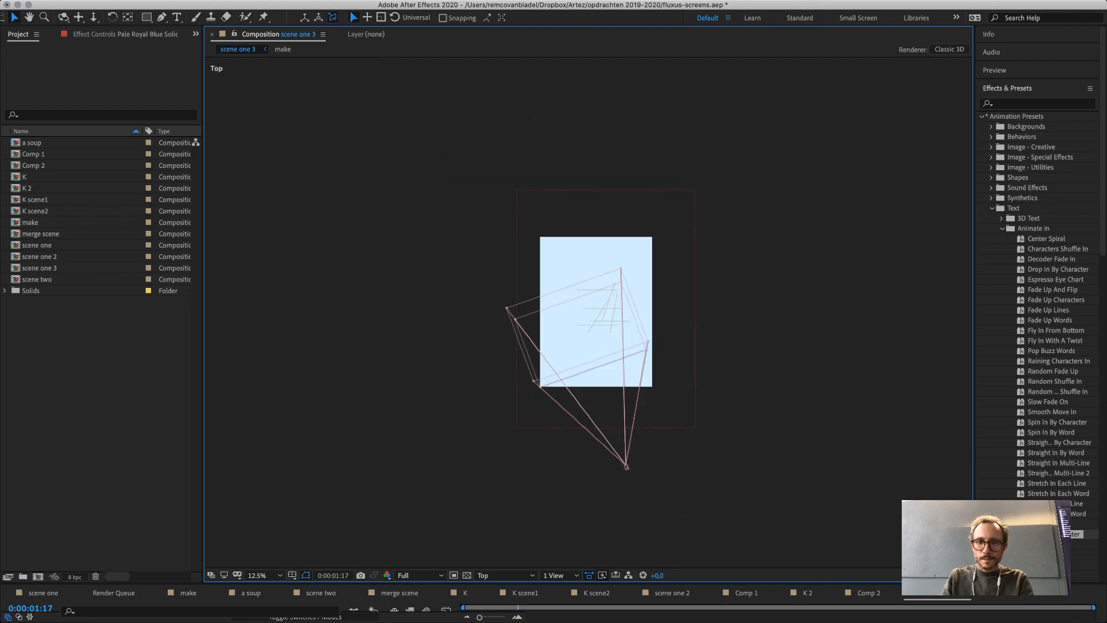
{"action": "left_click", "coordinate": [627, 465]}
{"action": "left_click", "coordinate": [570, 311]}
{"action": "left_click", "coordinate": [627, 466]}
{"action": "left_click", "coordinate": [277, 528]}
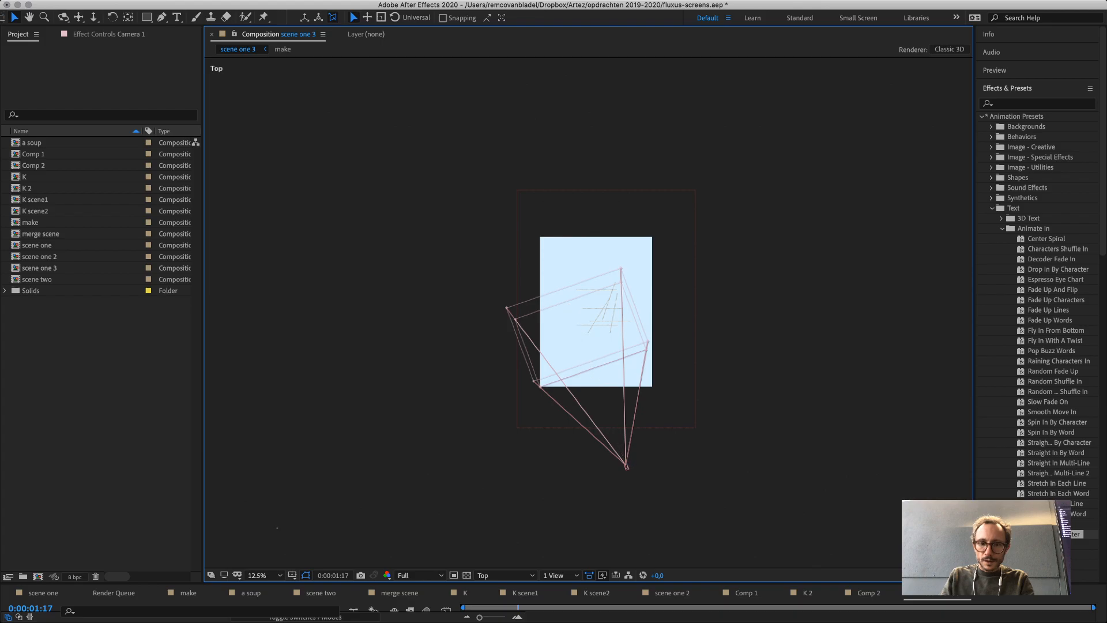
Show the scene in the Left view and move Camera 1 closer to the Make texts.
{"action": "left_click", "coordinate": [506, 576]}
{"action": "left_click", "coordinate": [496, 461]}
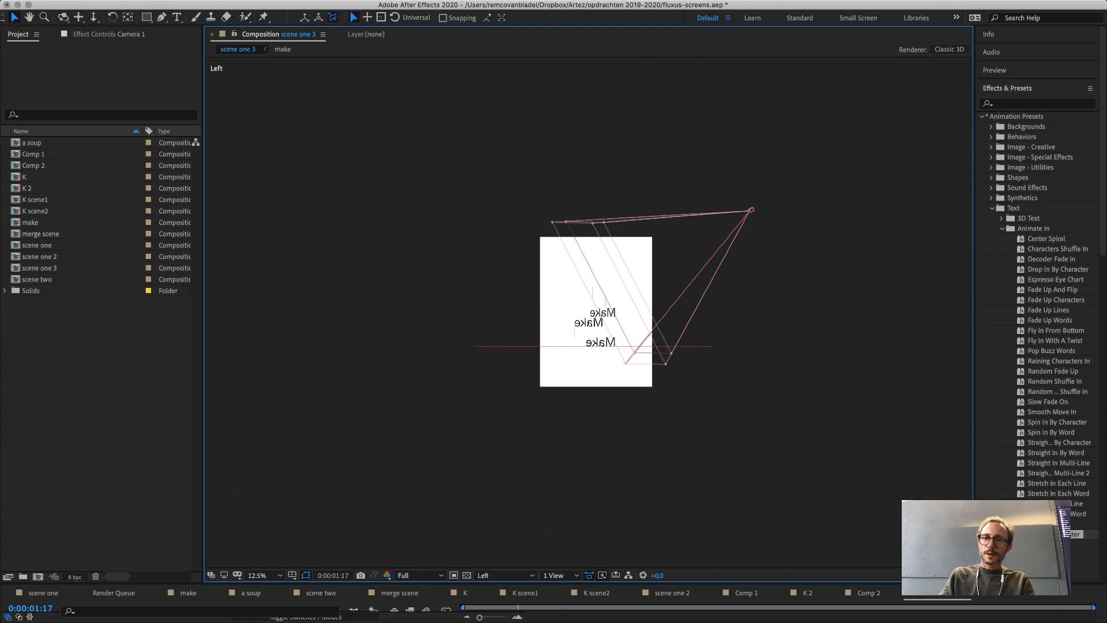
{"action": "left_click", "coordinate": [751, 209]}
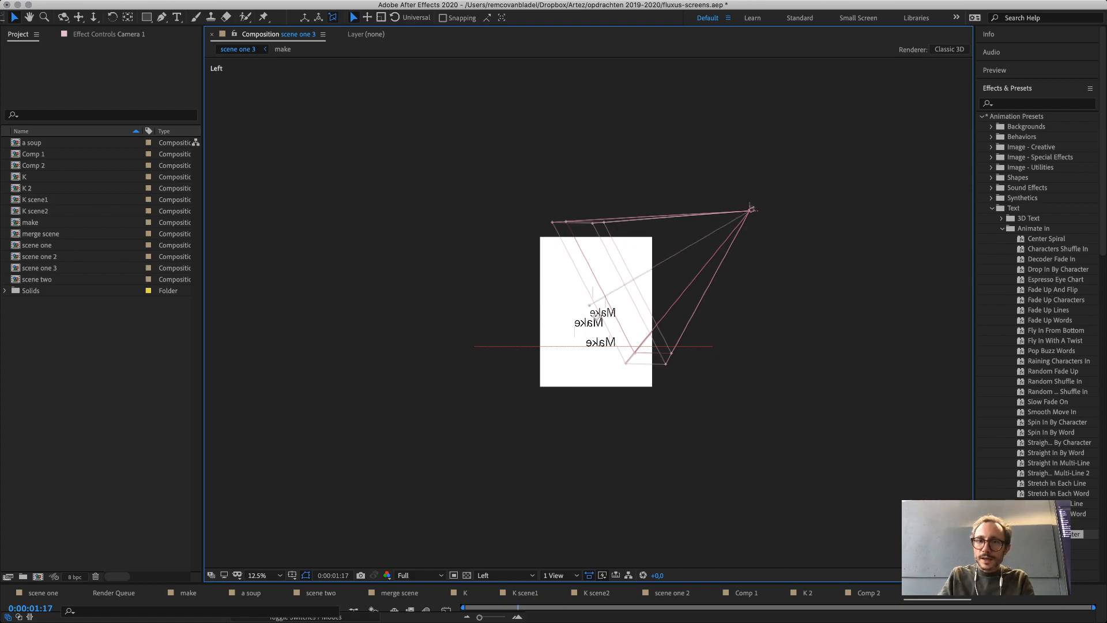
{"action": "left_click_drag", "start_coordinate": [751, 209], "coordinate": [683, 205]}
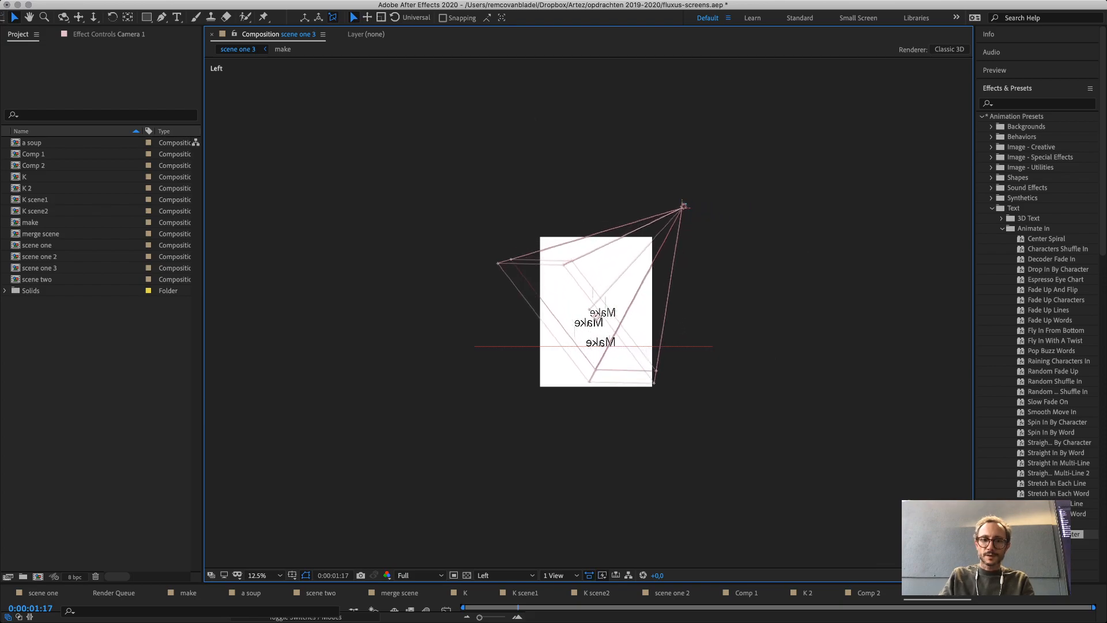
Look through Camera 1, orbit it slightly and track it so the Make texts sit near the middle of the frame.
{"action": "key", "text": "super+Tab"}
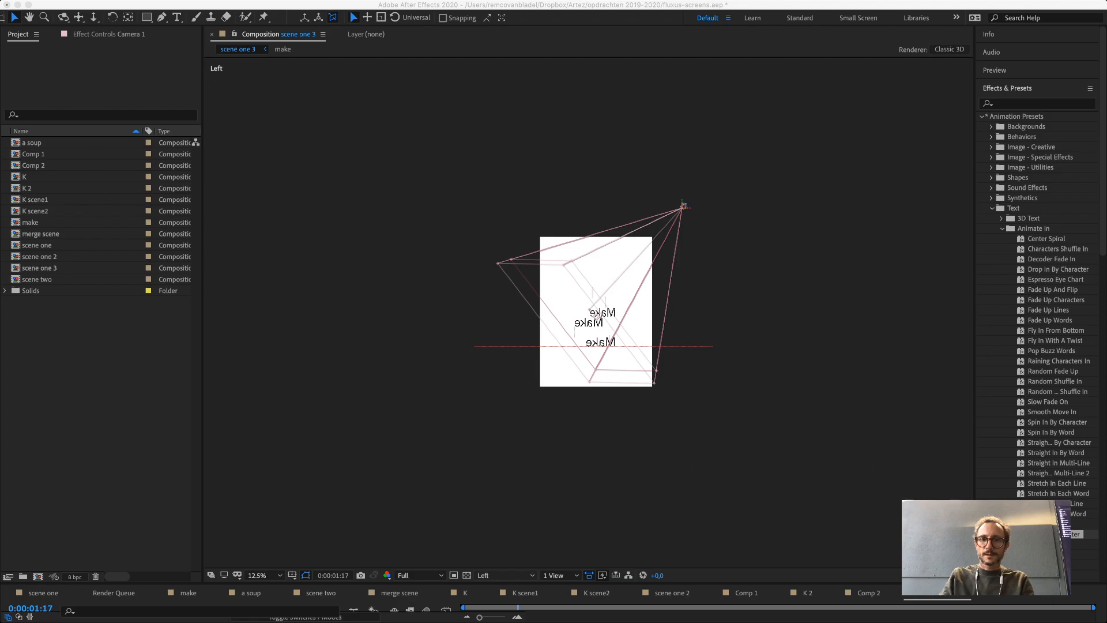
{"action": "left_click", "coordinate": [500, 544]}
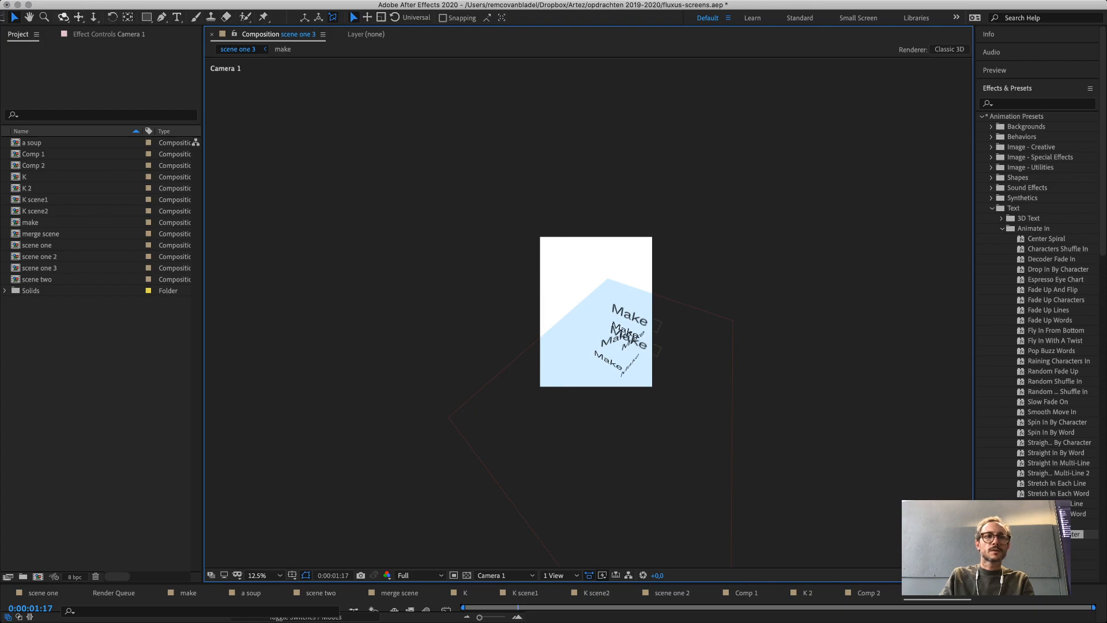
{"action": "key", "text": "c"}
{"action": "left_click", "coordinate": [596, 323]}
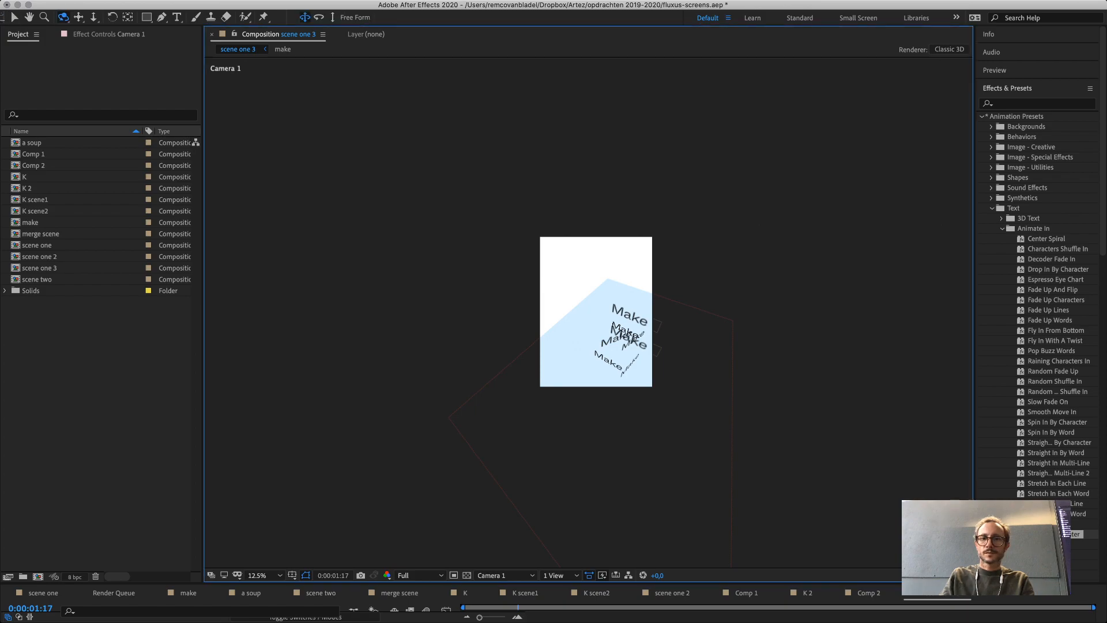
{"action": "left_click_drag", "start_coordinate": [605, 329], "coordinate": [605, 329]}
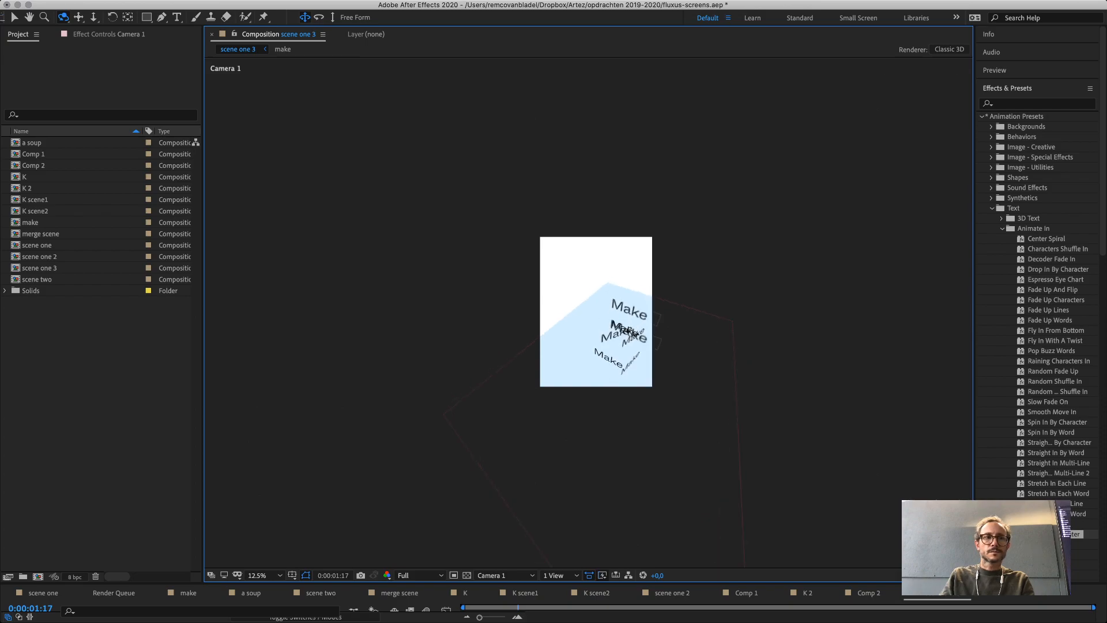
{"action": "key", "text": "c"}
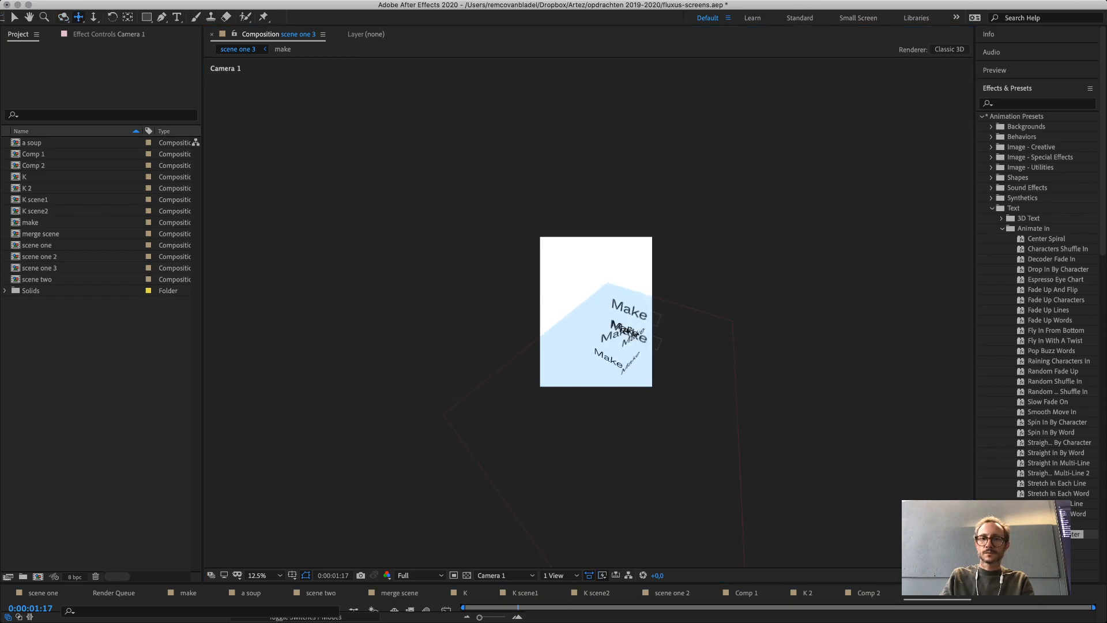
{"action": "mouse_move", "coordinate": [598, 319]}
{"action": "left_mouse_down"}
{"action": "mouse_move", "coordinate": [574, 290]}
{"action": "mouse_move", "coordinate": [584, 308]}
{"action": "left_mouse_up"}
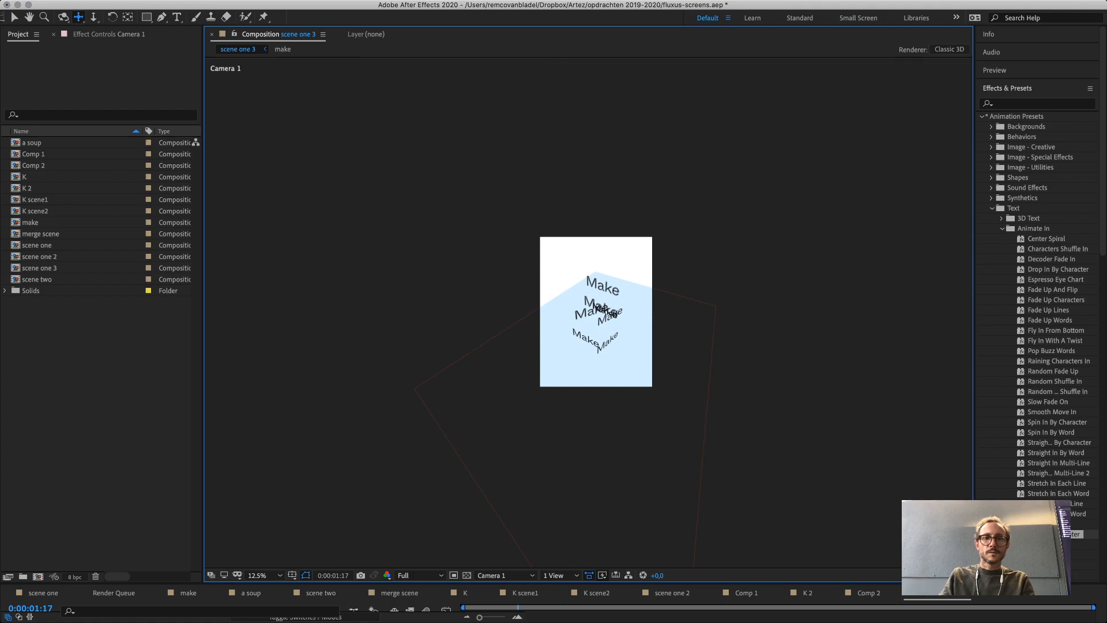
Enlarge the pale blue floor solid until it fills the whole Camera 1 frame behind the Make texts.
{"action": "left_click", "coordinate": [15, 17]}
{"action": "left_click", "coordinate": [587, 365]}
{"action": "left_click_drag", "start_coordinate": [587, 365], "coordinate": [595, 297]}
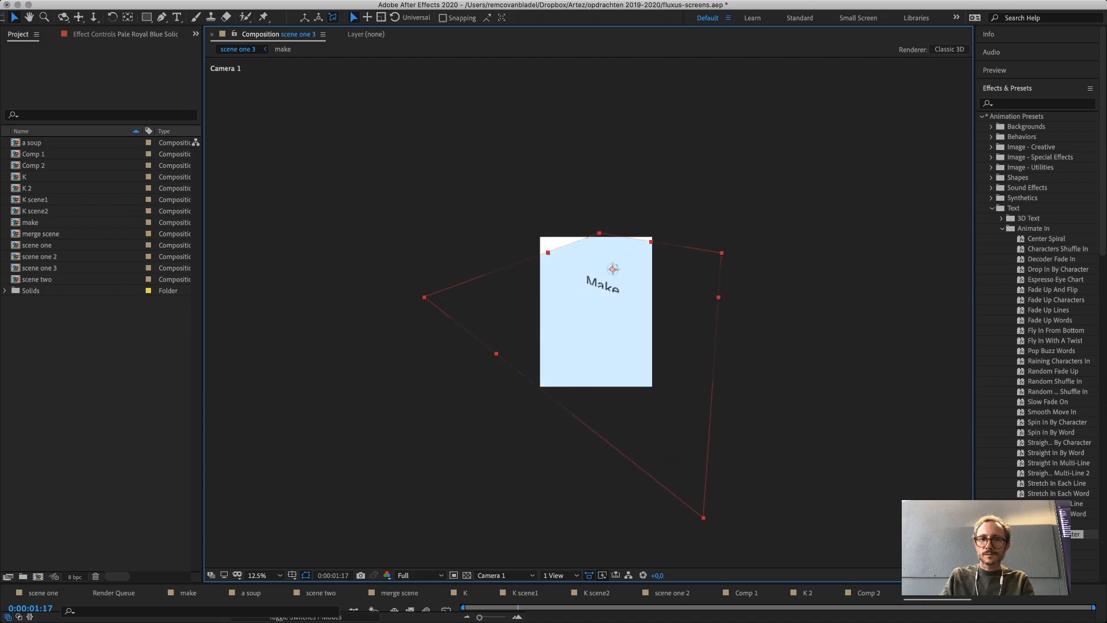
{"action": "left_click_drag", "start_coordinate": [614, 268], "coordinate": [613, 344]}
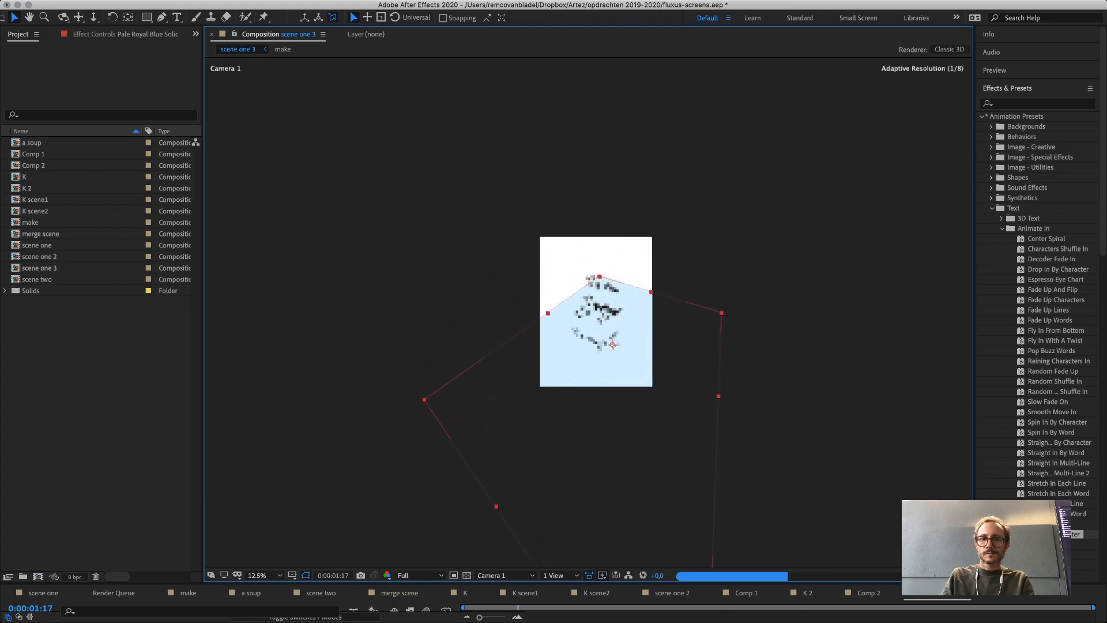
{"action": "left_click_drag", "start_coordinate": [600, 277], "coordinate": [587, 216]}
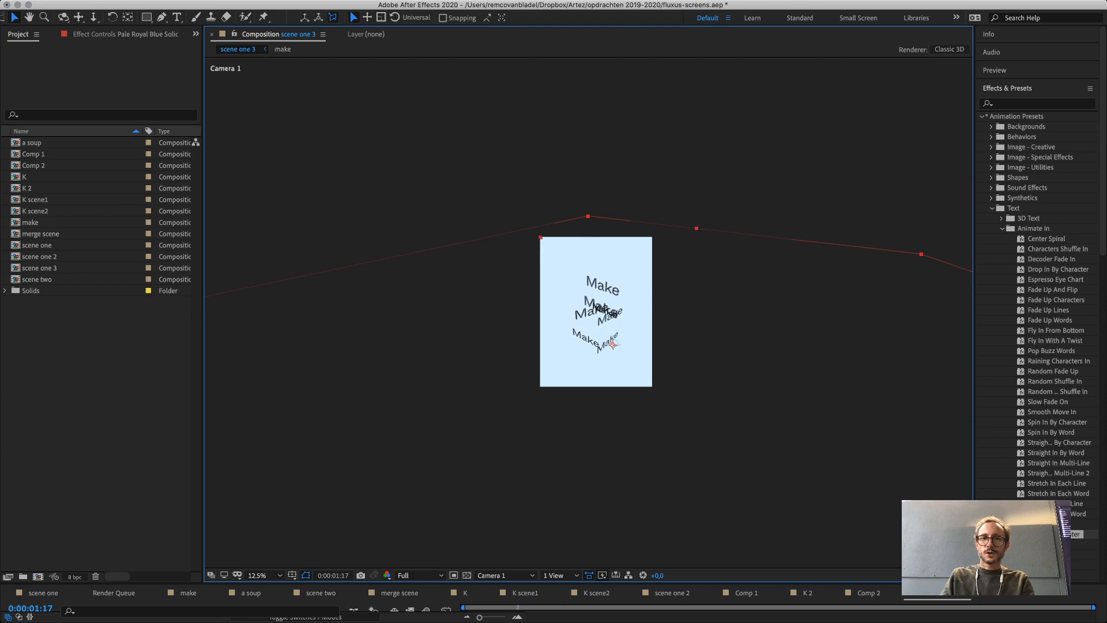
At 0:00:01:17, add Camera 1 keyframes for Point of Interest, Position, Orientation, and X, Y and Z Rotation.
{"action": "scroll", "coordinate": [613, 298], "scroll_direction": "up", "scroll_amount": 4}
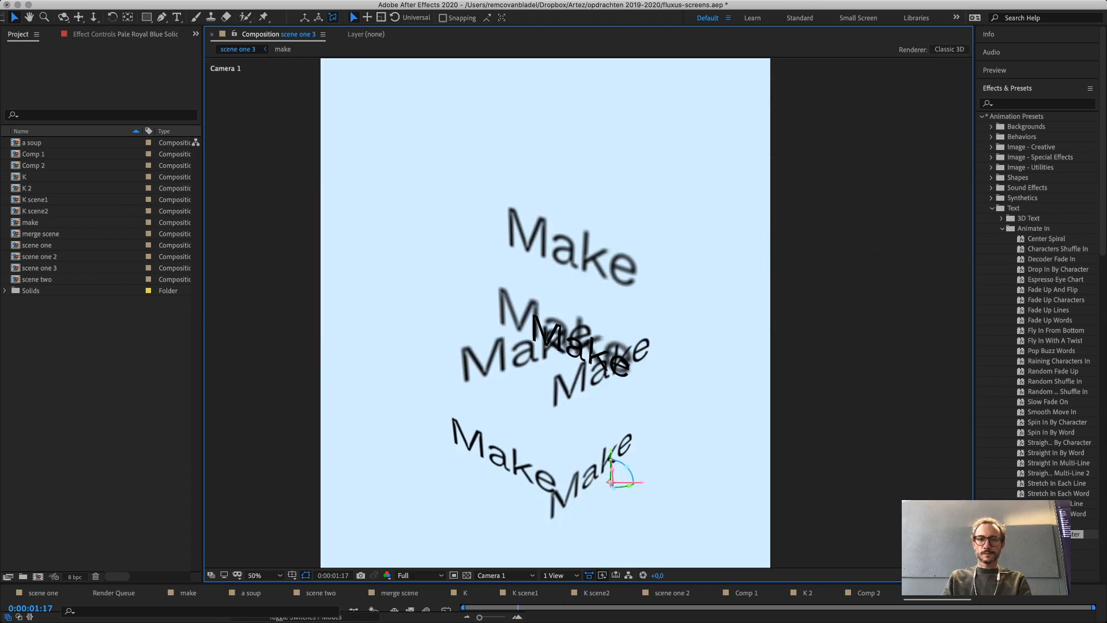
{"action": "scroll", "coordinate": [612, 300], "scroll_direction": "down", "scroll_amount": 6}
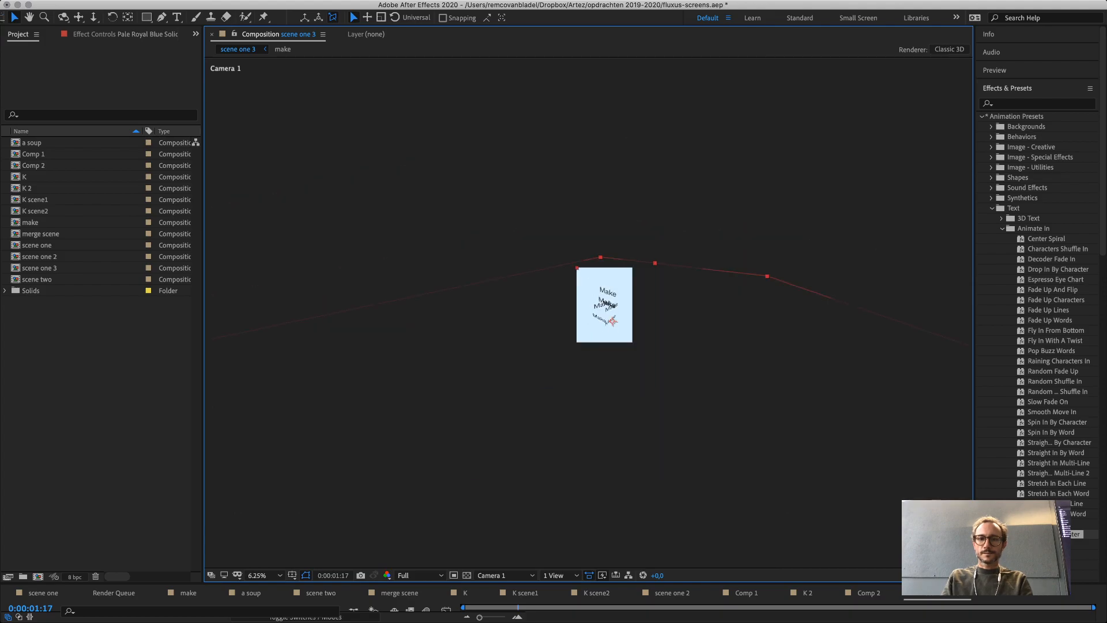
{"action": "scroll", "coordinate": [613, 298], "scroll_direction": "down", "scroll_amount": 1}
{"action": "scroll", "coordinate": [612, 299], "scroll_direction": "up", "scroll_amount": 3}
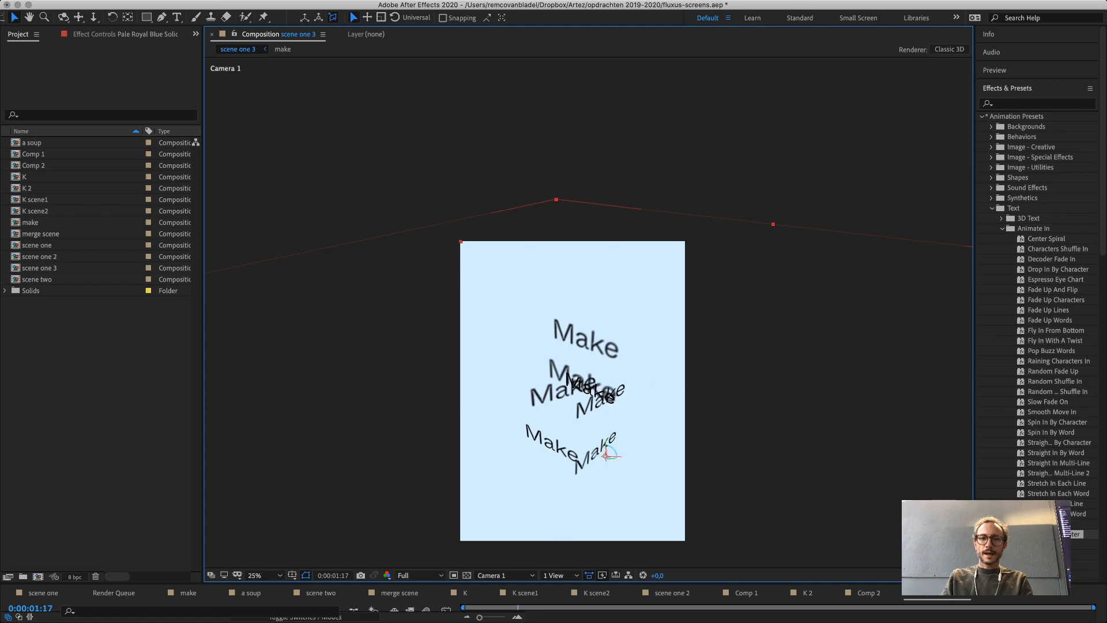
{"action": "left_click_drag", "start_coordinate": [420, 583], "coordinate": [420, 317]}
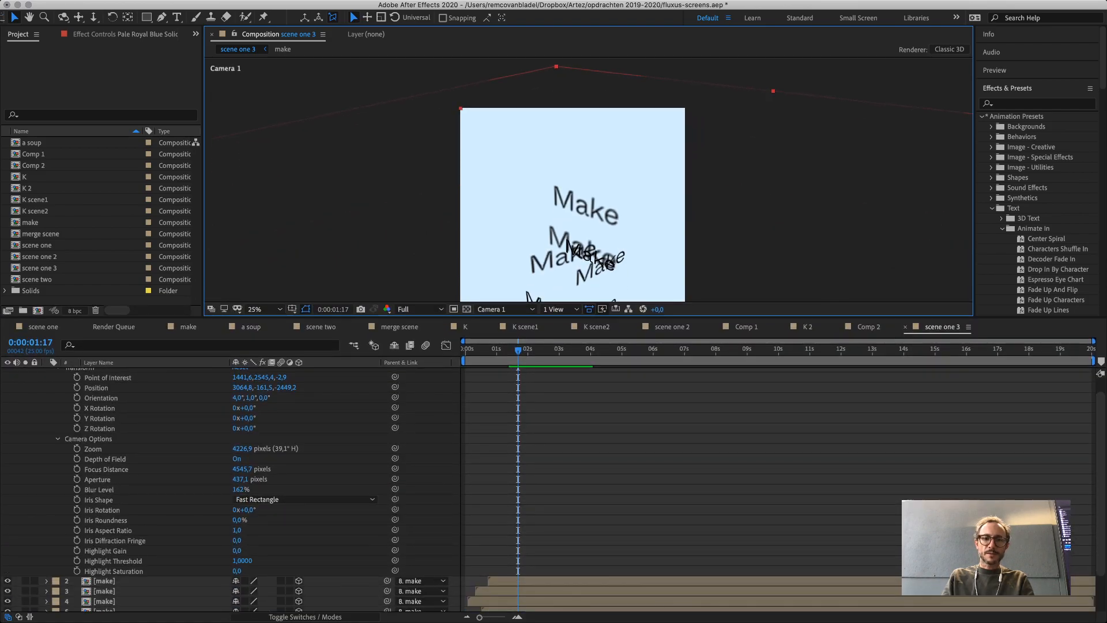
{"action": "scroll", "coordinate": [230, 490], "scroll_direction": "up", "scroll_amount": 1}
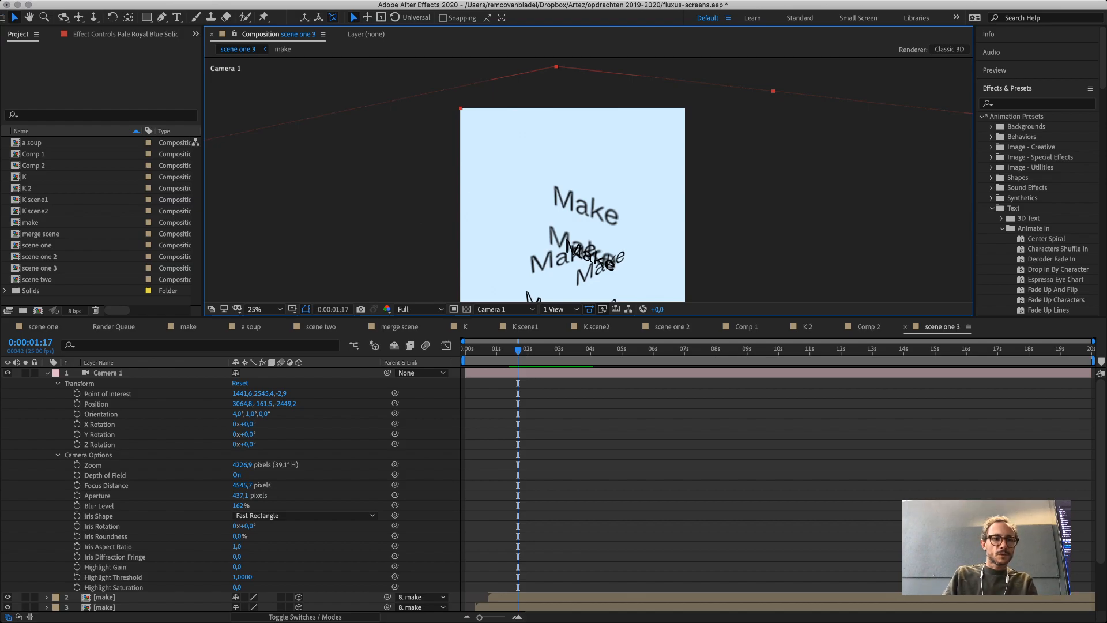
{"action": "left_click", "coordinate": [77, 394]}
{"action": "left_click", "coordinate": [76, 403]}
{"action": "left_click", "coordinate": [76, 414]}
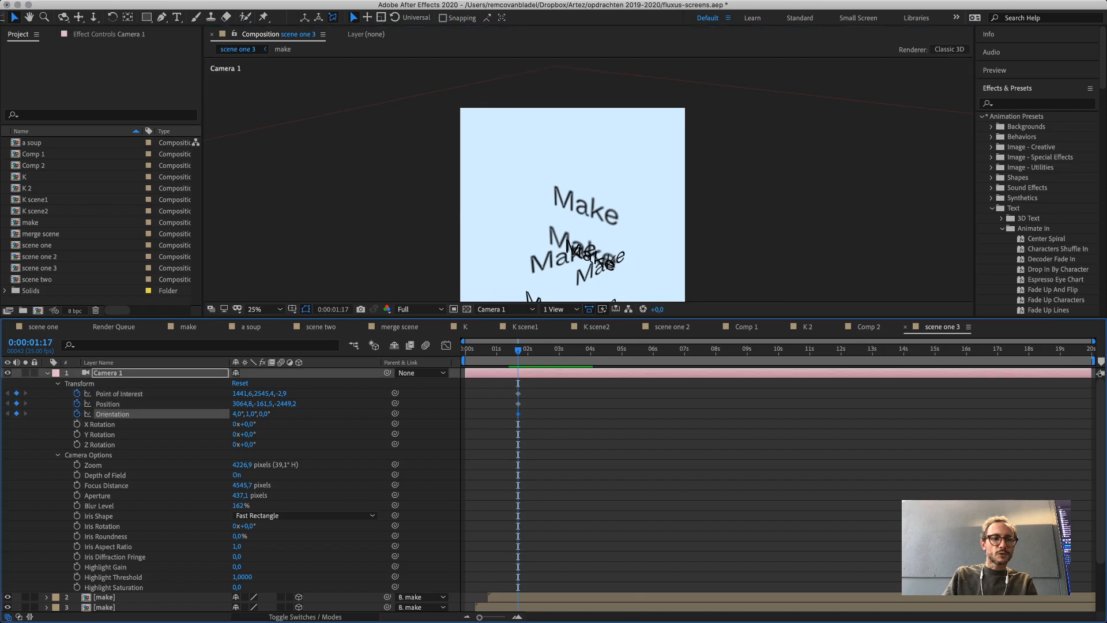
{"action": "left_click", "coordinate": [76, 425]}
{"action": "left_click", "coordinate": [77, 434]}
{"action": "left_click", "coordinate": [76, 445]}
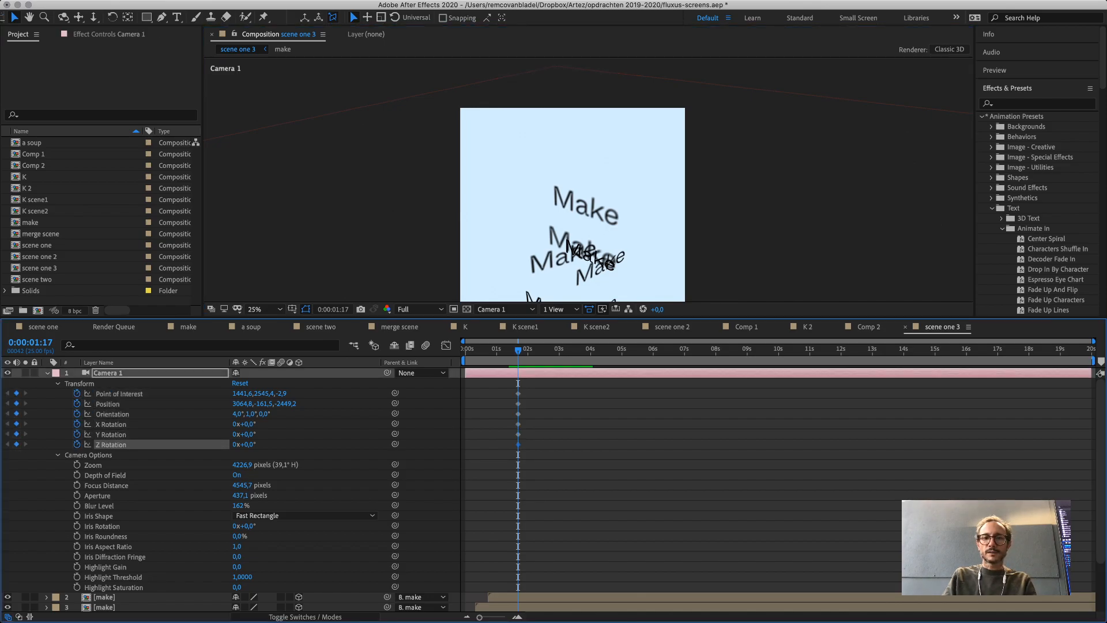
At 0:00:04:18, orbit Camera 1 down to a low view along the floor, at about Position 3591.6, 2603.3, -3211.3.
{"action": "left_click_drag", "start_coordinate": [518, 350], "coordinate": [613, 350]}
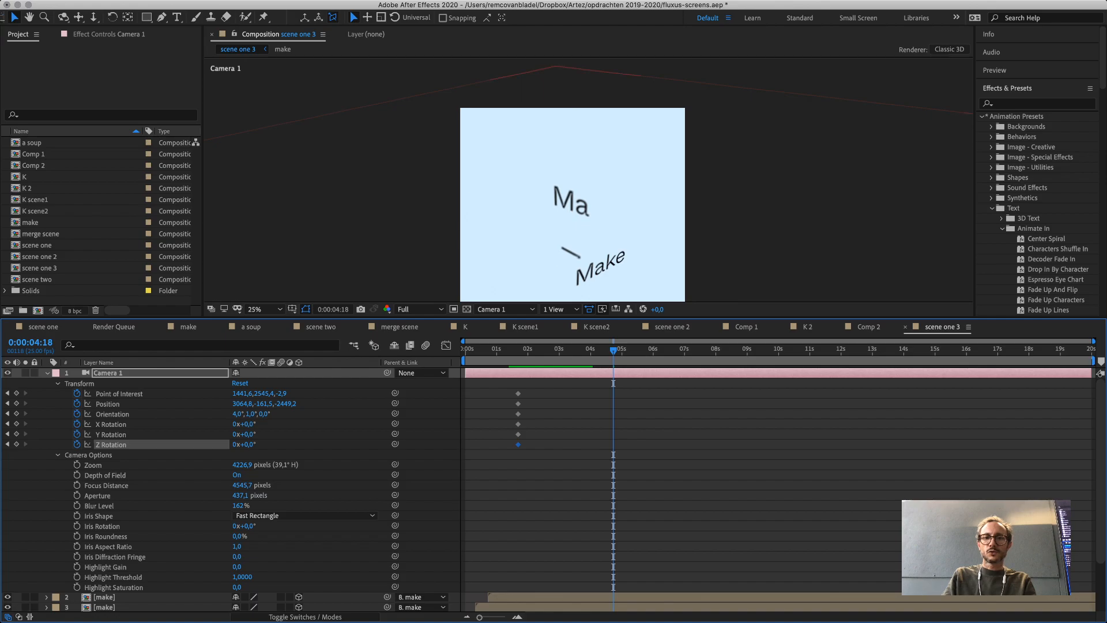
{"action": "left_click_drag", "start_coordinate": [583, 317], "coordinate": [582, 450]}
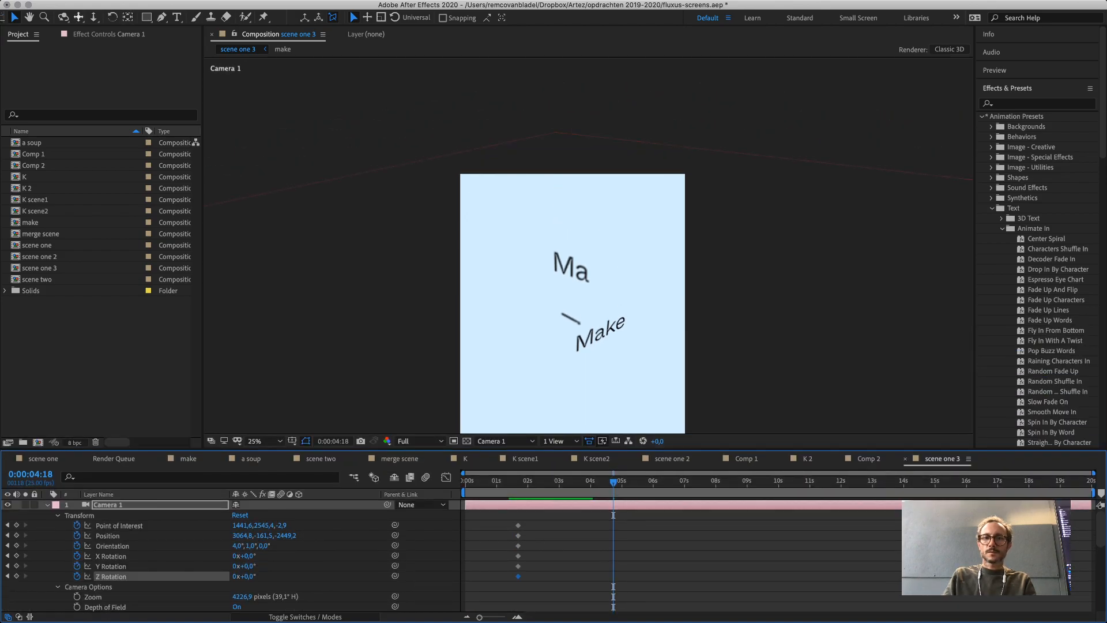
{"action": "key", "text": "c"}
{"action": "left_click_drag", "start_coordinate": [547, 290], "coordinate": [523, 233]}
{"action": "left_click_drag", "start_coordinate": [547, 290], "coordinate": [547, 290]}
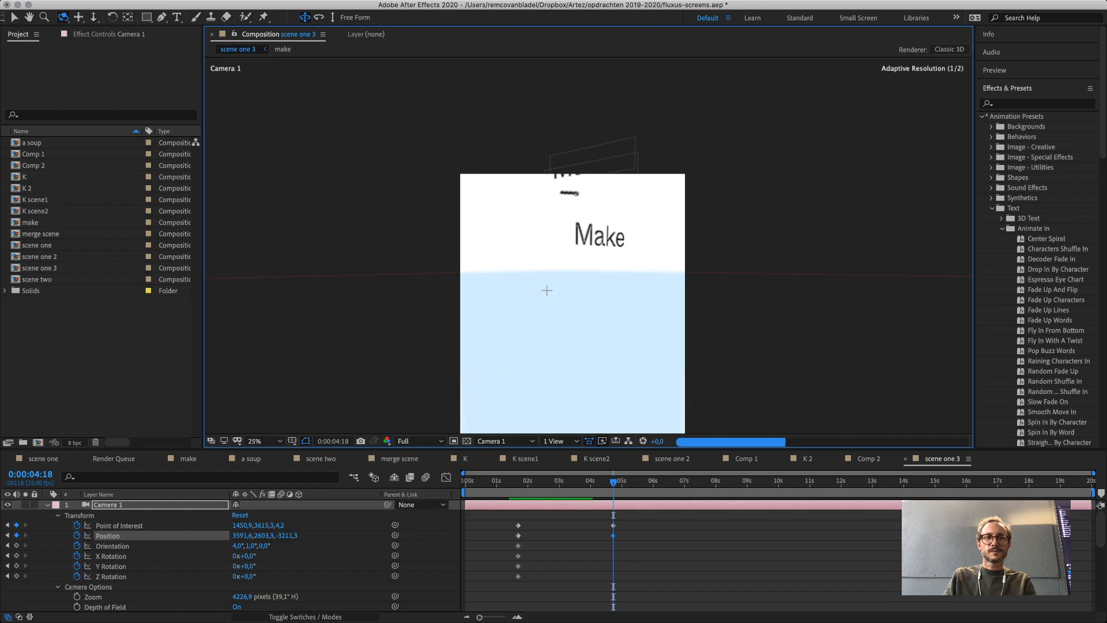
Track and orbit Camera 1 to recentre the texts, with Point of Interest about 1476.6, 2613, 245.1 and Position about 3445.9, 2287.1, -3213.5.
{"action": "key", "text": "c"}
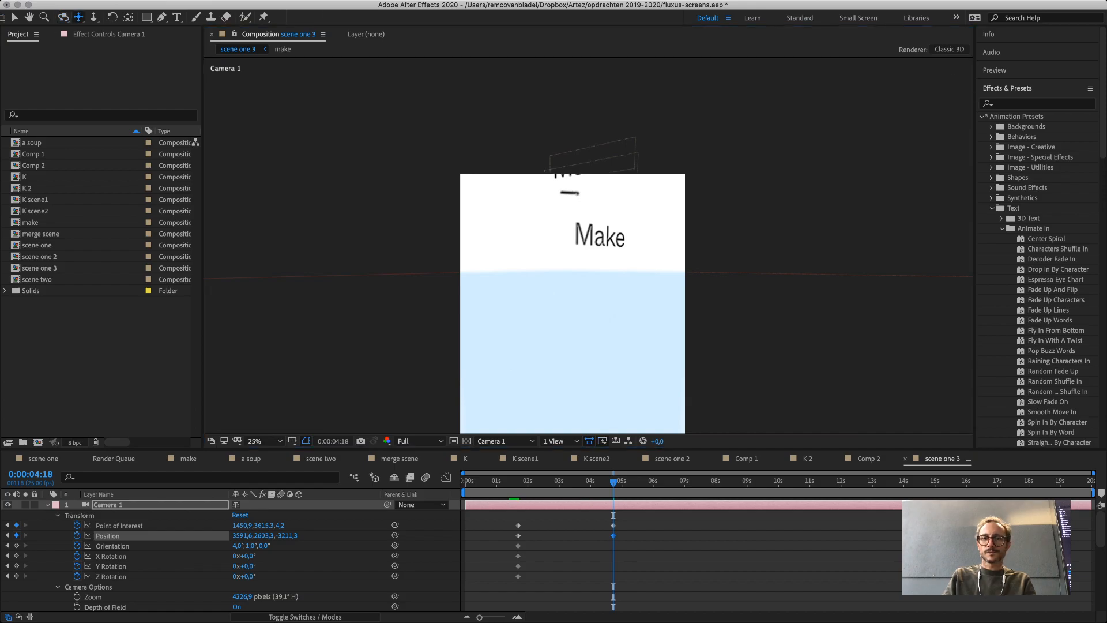
{"action": "left_click_drag", "start_coordinate": [555, 271], "coordinate": [539, 351]}
{"action": "left_click_drag", "start_coordinate": [538, 251], "coordinate": [548, 305]}
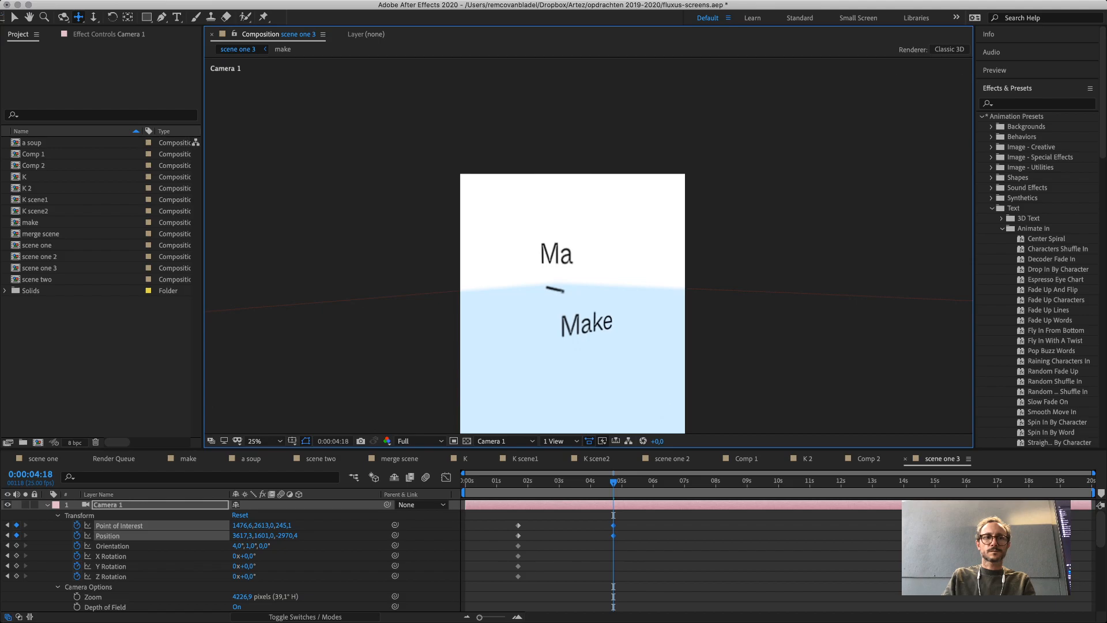
{"action": "left_click", "coordinate": [63, 17]}
{"action": "left_click_drag", "start_coordinate": [566, 344], "coordinate": [568, 346]}
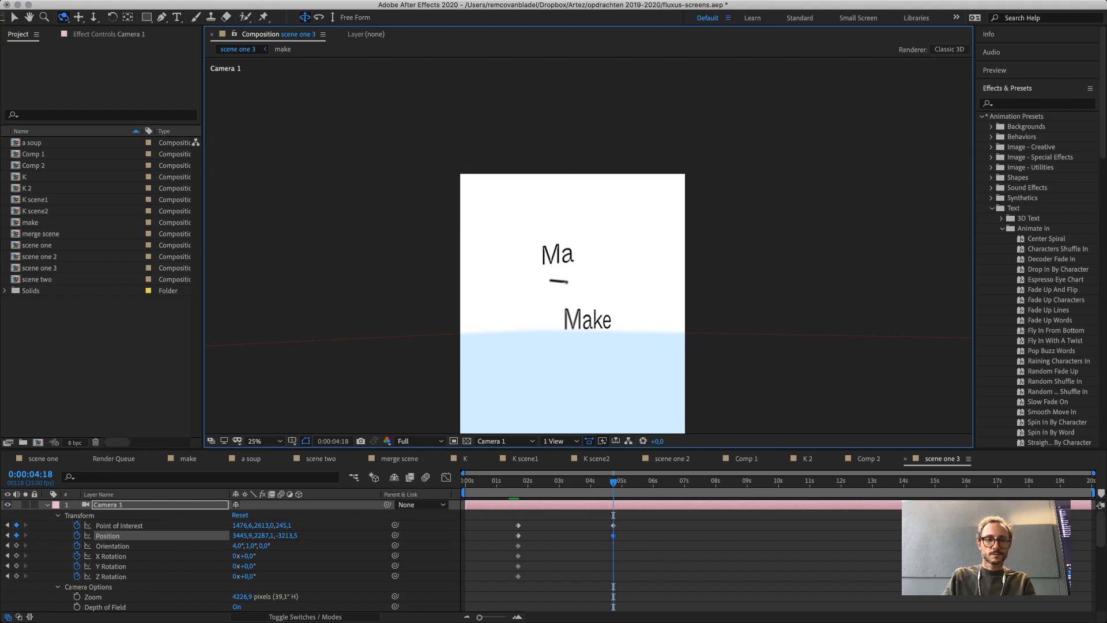
Keyframe Camera 1's Zoom at 0:00:01:17, set it to 6375.9 pixels at 0:00:04:18, and return the playhead to the start.
{"action": "left_click", "coordinate": [76, 597]}
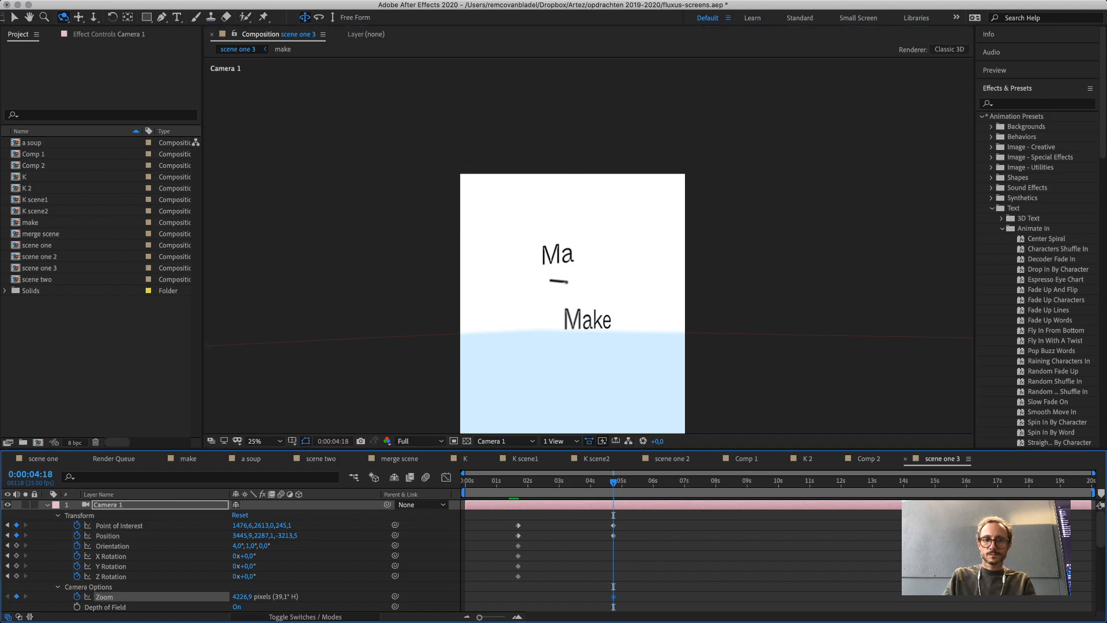
{"action": "left_click_drag", "start_coordinate": [613, 596], "coordinate": [519, 596]}
{"action": "left_click_drag", "start_coordinate": [243, 597], "coordinate": [1101, 597]}
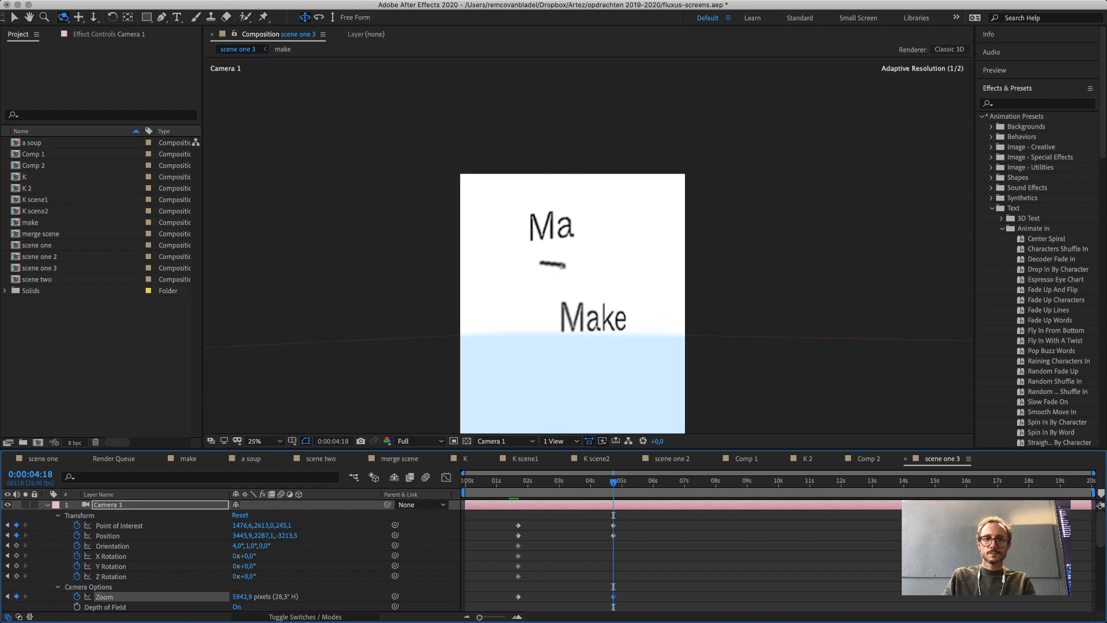
{"action": "left_click_drag", "start_coordinate": [242, 597], "coordinate": [492, 597]}
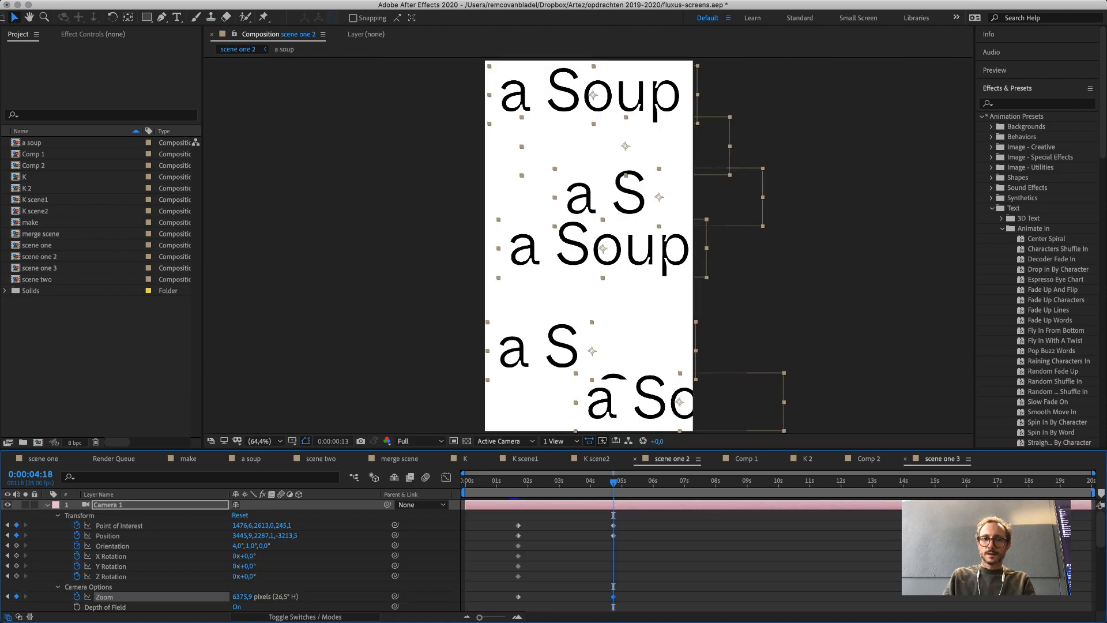
{"action": "left_click_drag", "start_coordinate": [490, 481], "coordinate": [465, 481]}
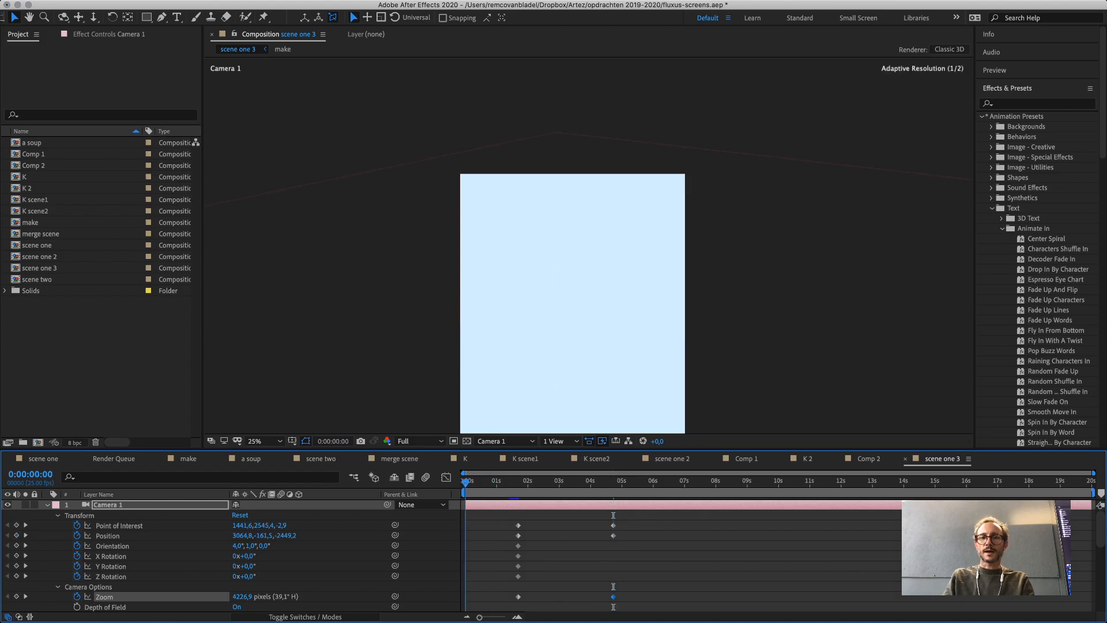
Save the project and preview the camera animation from the start in an enlarged viewer with the frame fitted.
{"action": "key", "text": "space"}
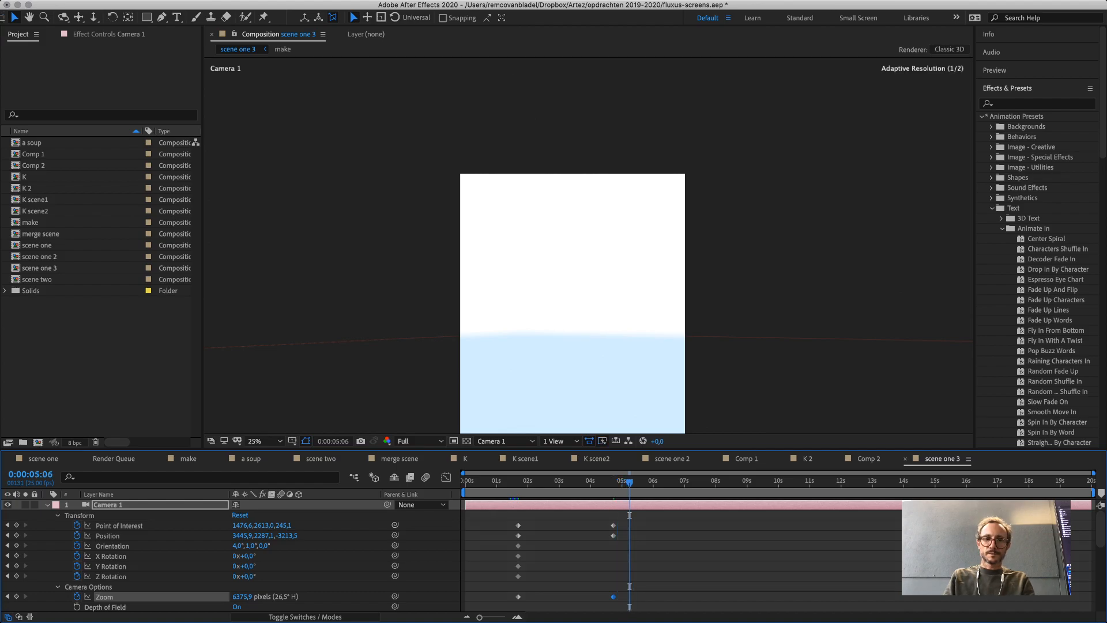
{"action": "key", "text": "super+s"}
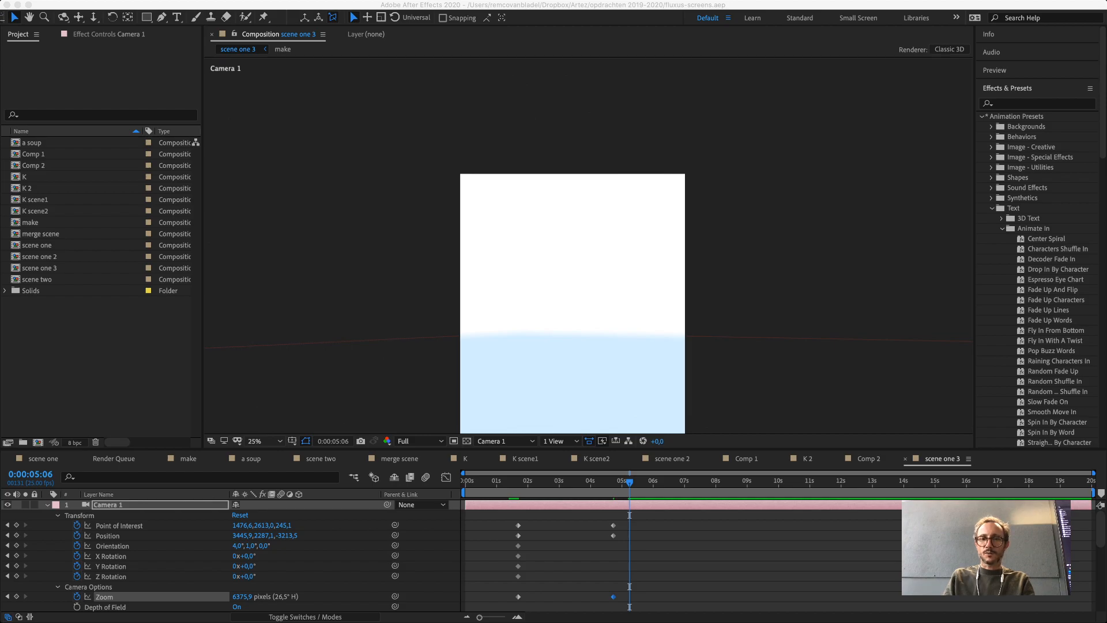
{"action": "key", "text": "shift+slash"}
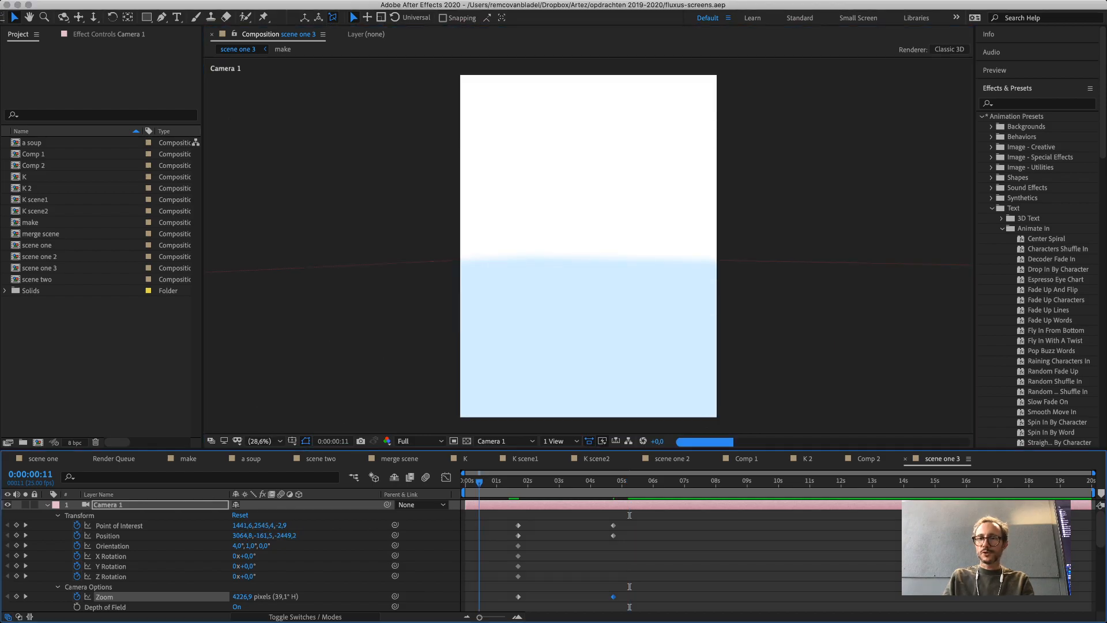
{"action": "key", "text": "Home"}
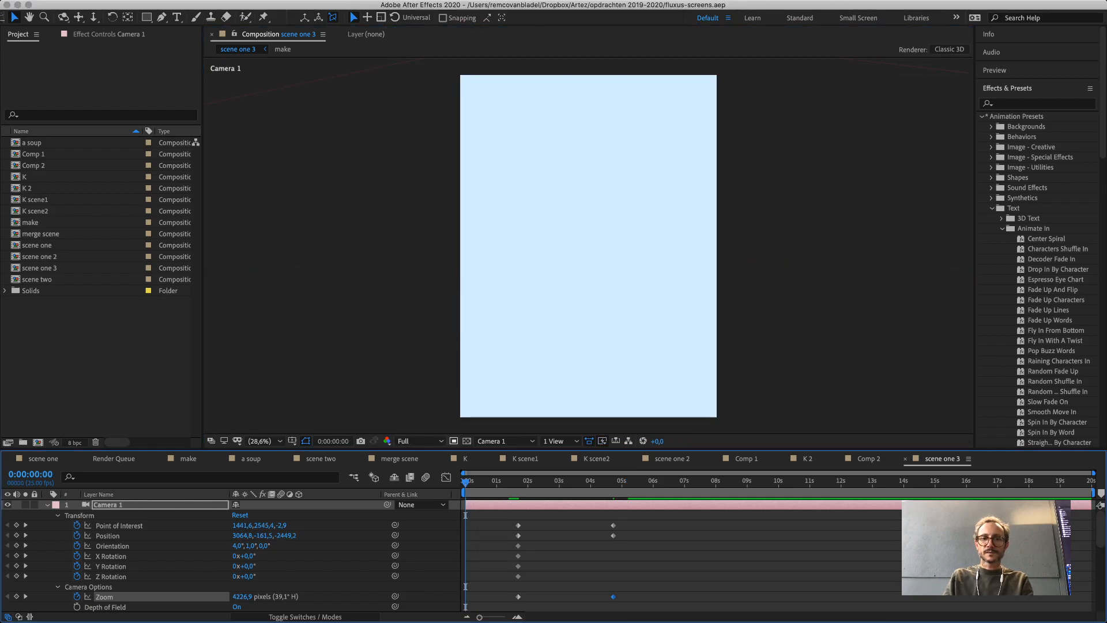
{"action": "left_click_drag", "start_coordinate": [459, 450], "coordinate": [459, 503]}
{"action": "key", "text": "grave"}
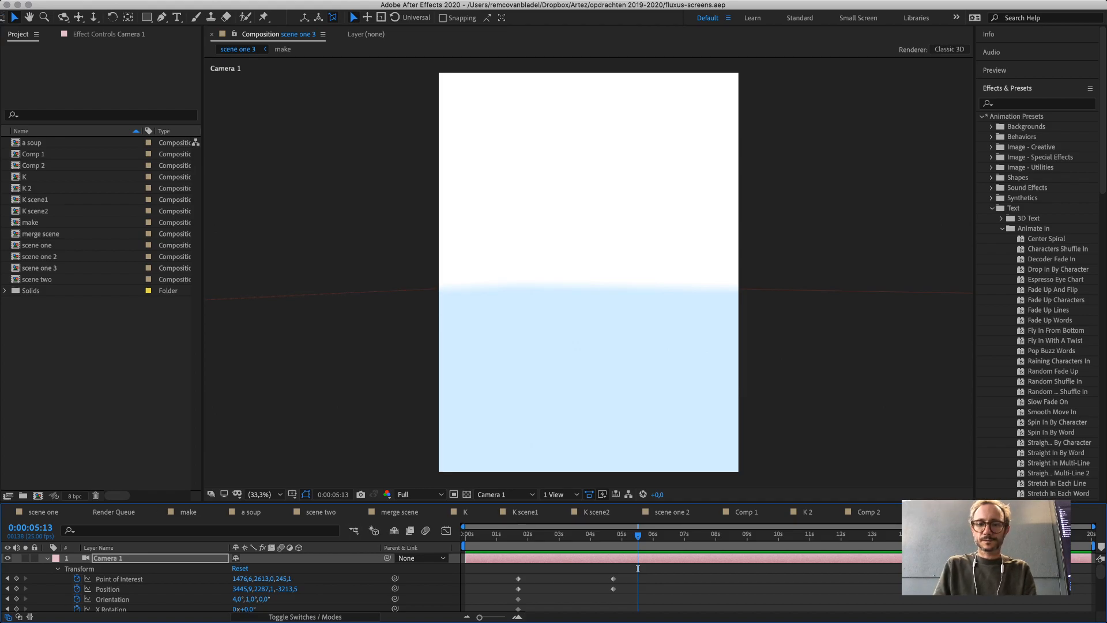
Shorten the scene one 3 composition to a duration of 6 seconds and preview it in a maximized viewer.
{"action": "key", "text": "super+Tab"}
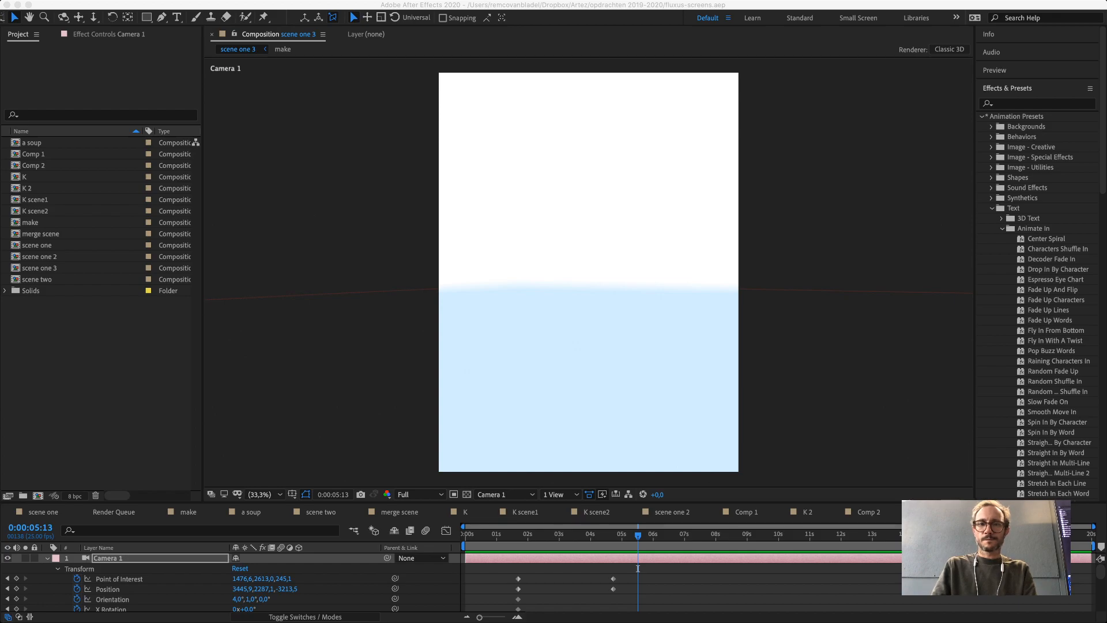
{"action": "key", "text": "Return"}
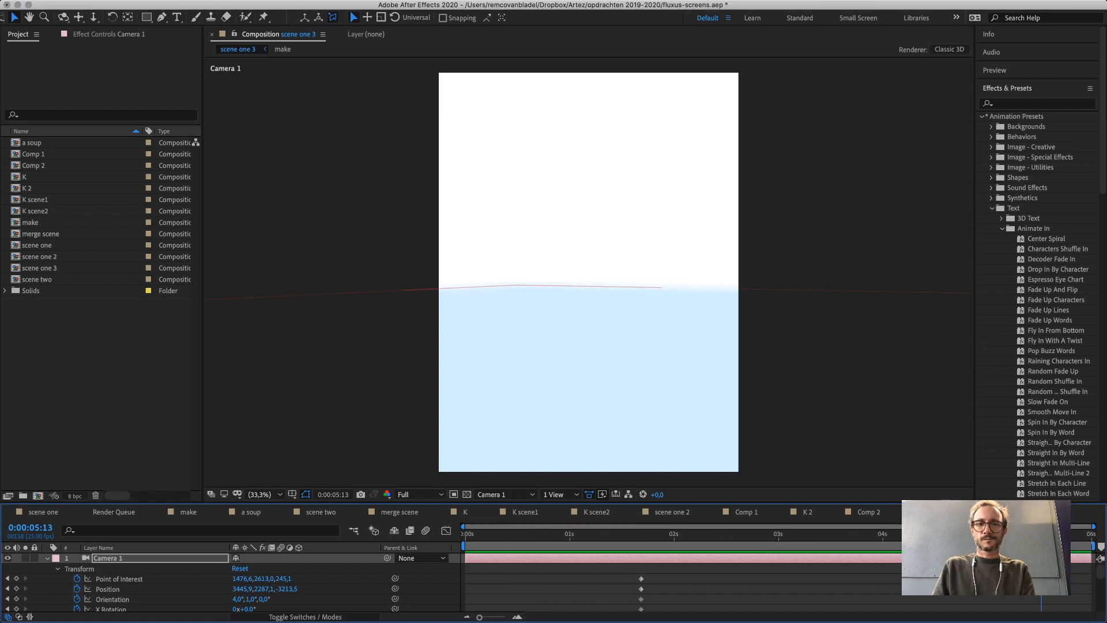
{"action": "key", "text": "grave"}
{"action": "key", "text": "space"}
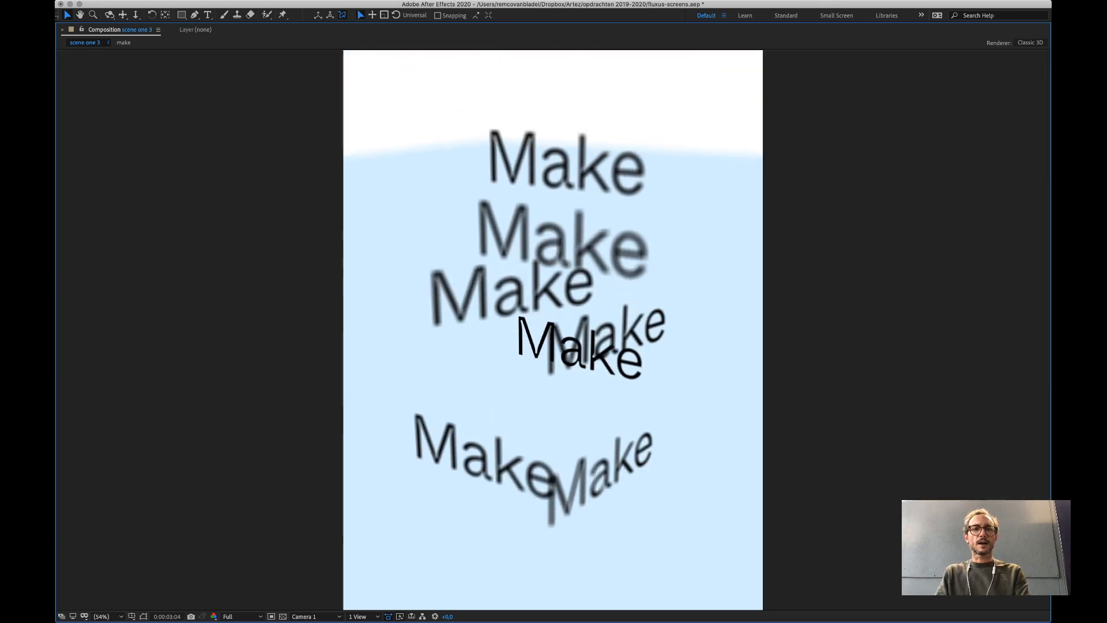
{"action": "key", "text": "Escape"}
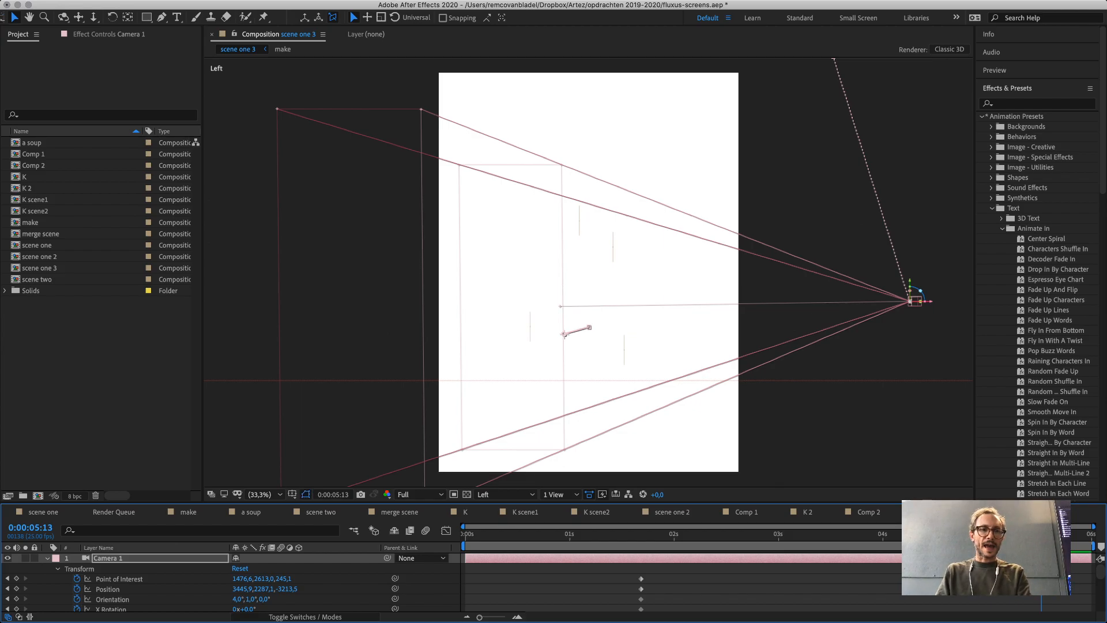
Create a new 1920 x 1080 composition of 6 seconds and add scene one 3 to it as a layer.
{"action": "left_click", "coordinate": [101, 380]}
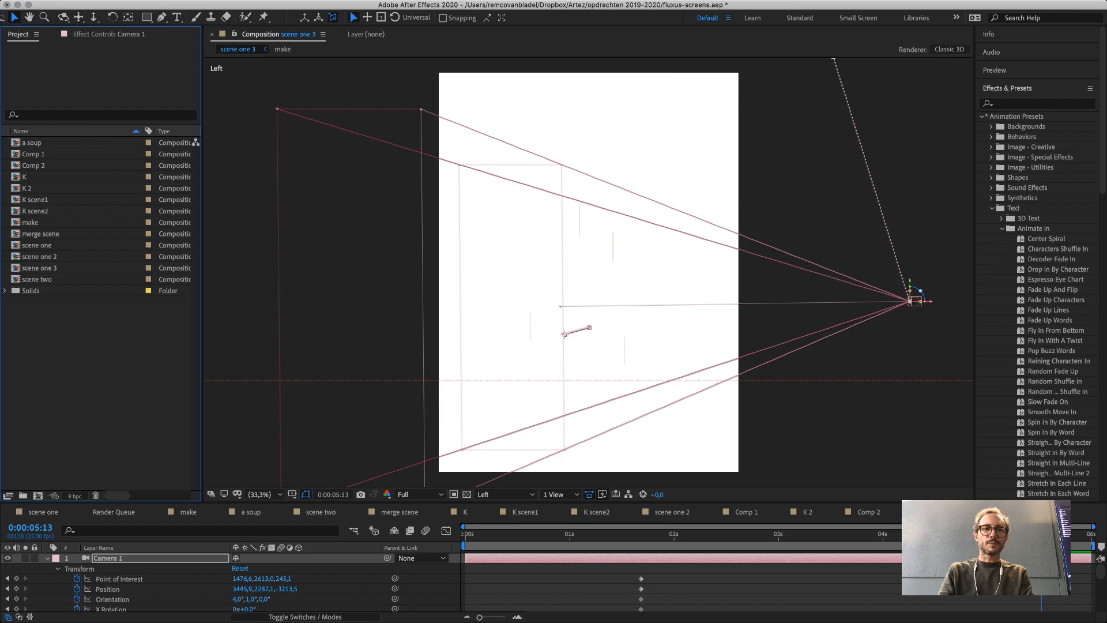
{"action": "key", "text": "super+Tab"}
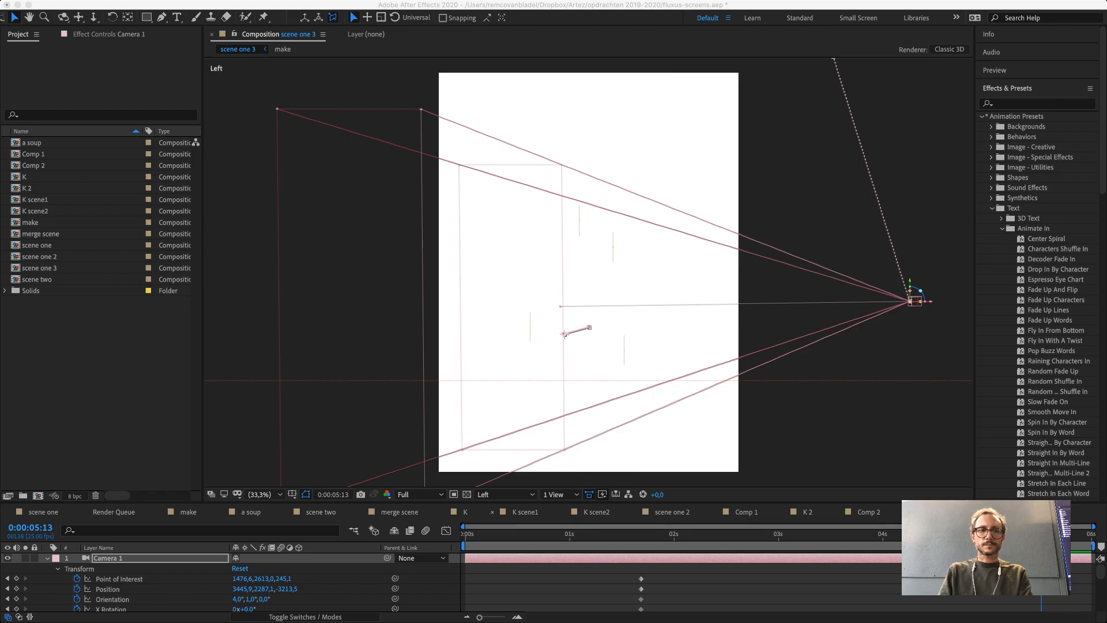
{"action": "key", "text": "Return"}
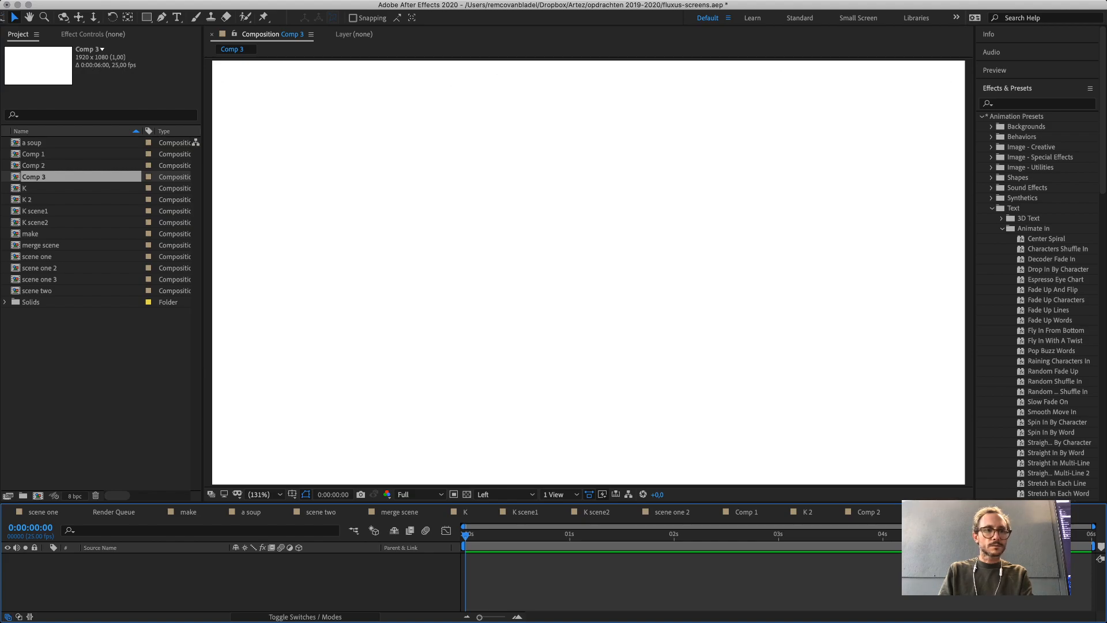
{"action": "left_click", "coordinate": [40, 280]}
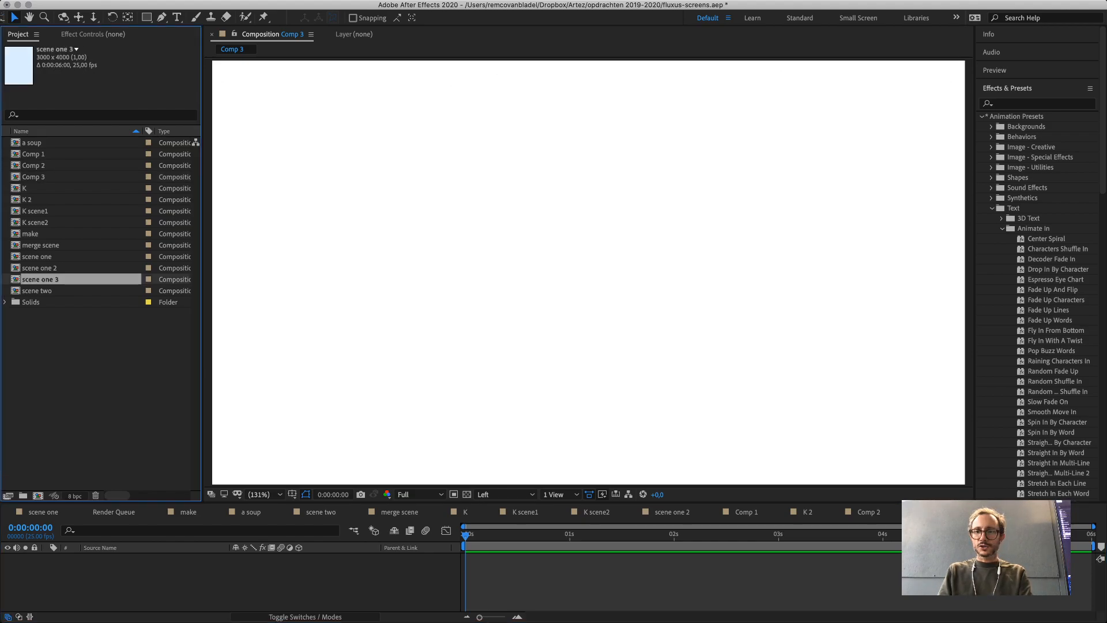
{"action": "left_click_drag", "start_coordinate": [40, 280], "coordinate": [453, 547]}
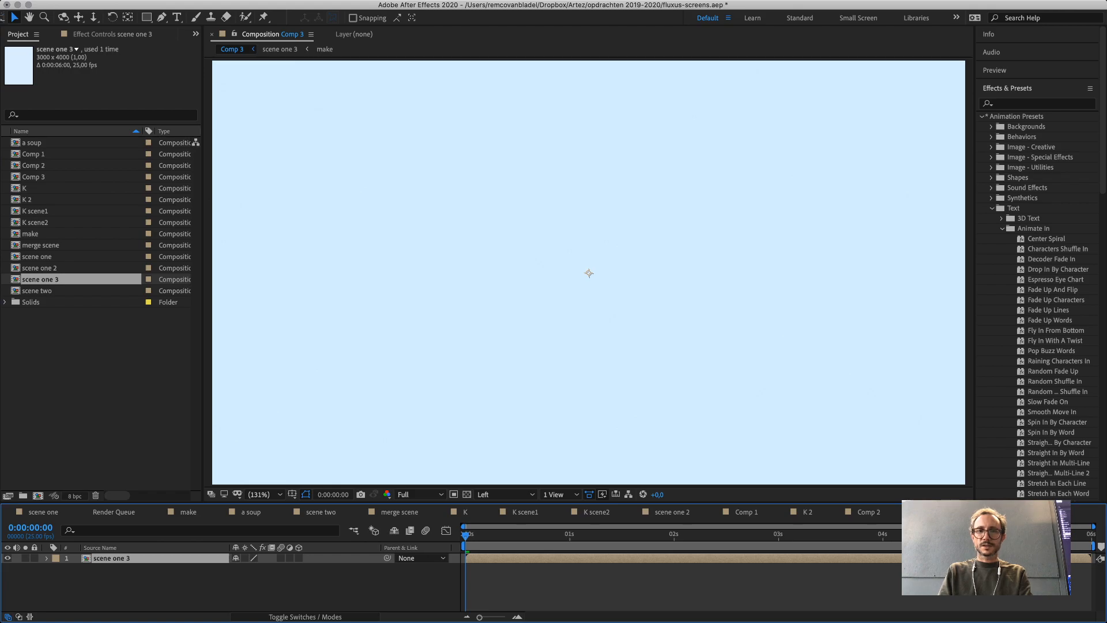
Preview the nested scene one 3 animation in the new composition at 100% magnification.
{"action": "key", "text": "space"}
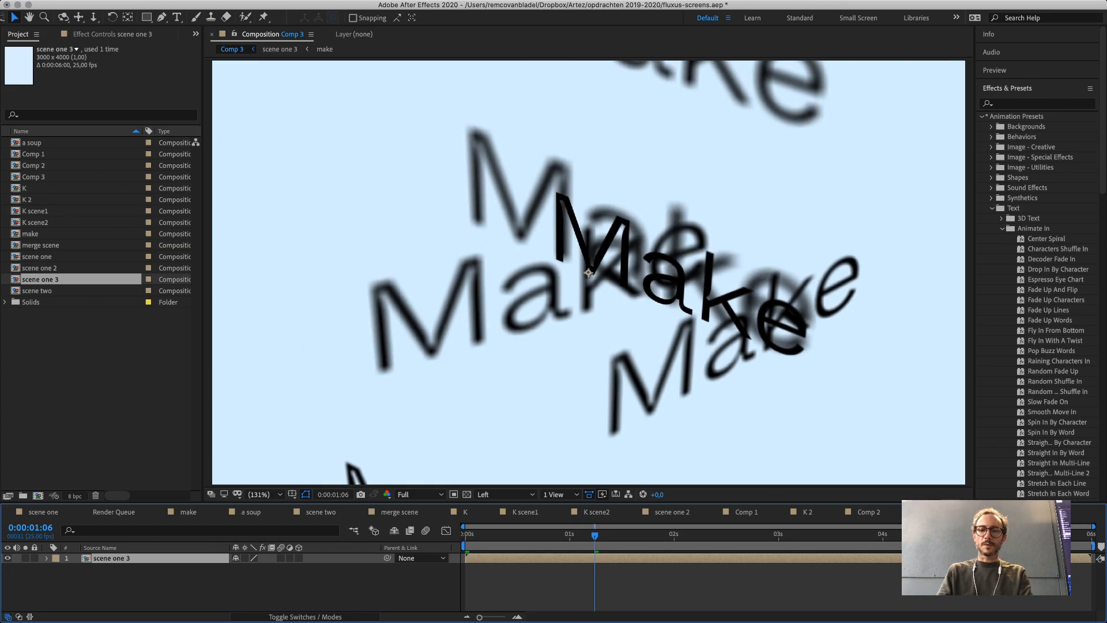
{"action": "key", "text": "slash"}
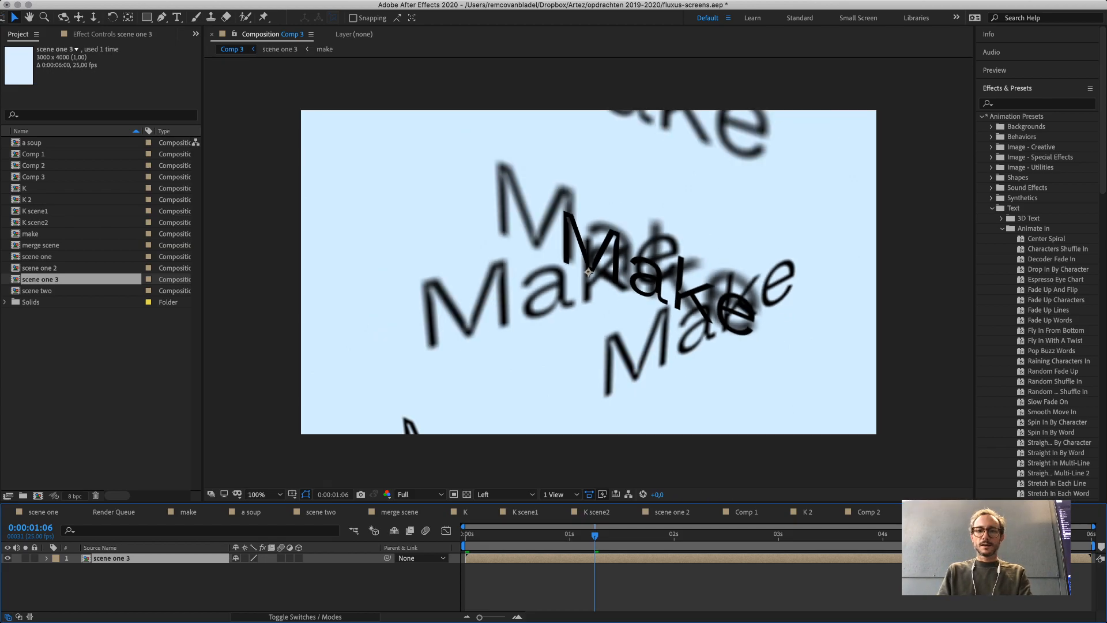
{"action": "key", "text": "space"}
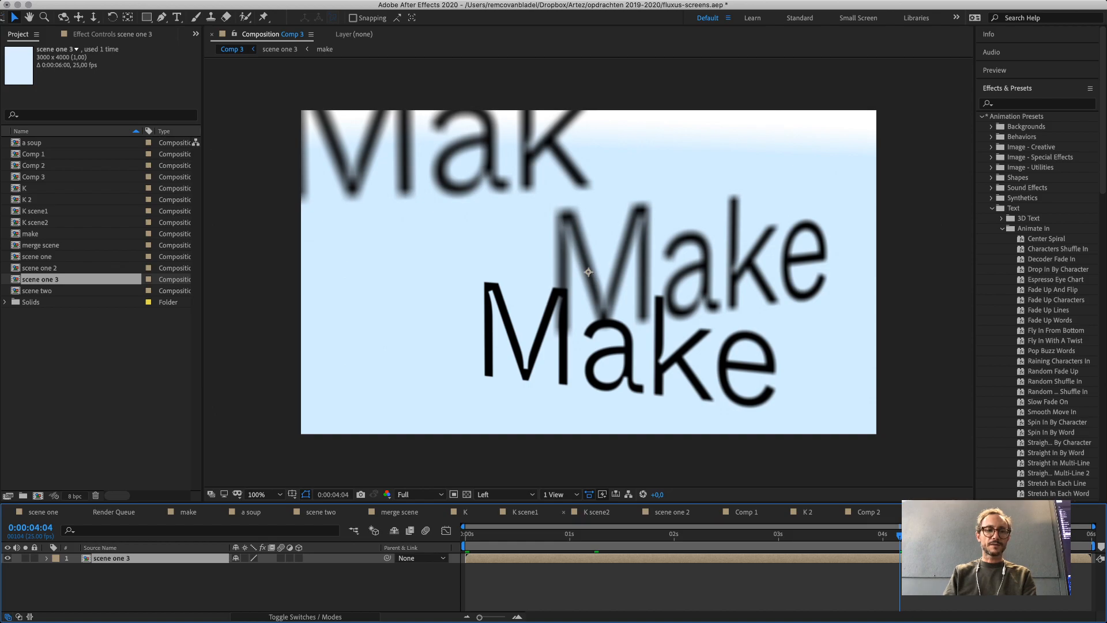
Scale the scene one 3 layer down to 66% in the new composition.
{"action": "left_click", "coordinate": [47, 558]}
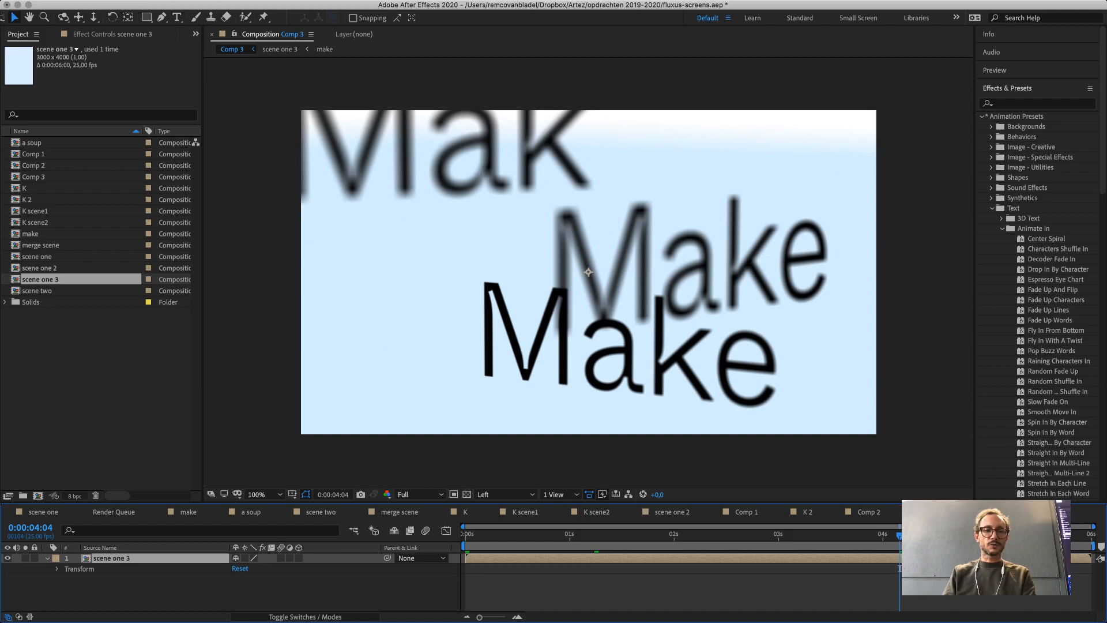
{"action": "left_click", "coordinate": [104, 593]}
{"action": "left_click", "coordinate": [57, 569]}
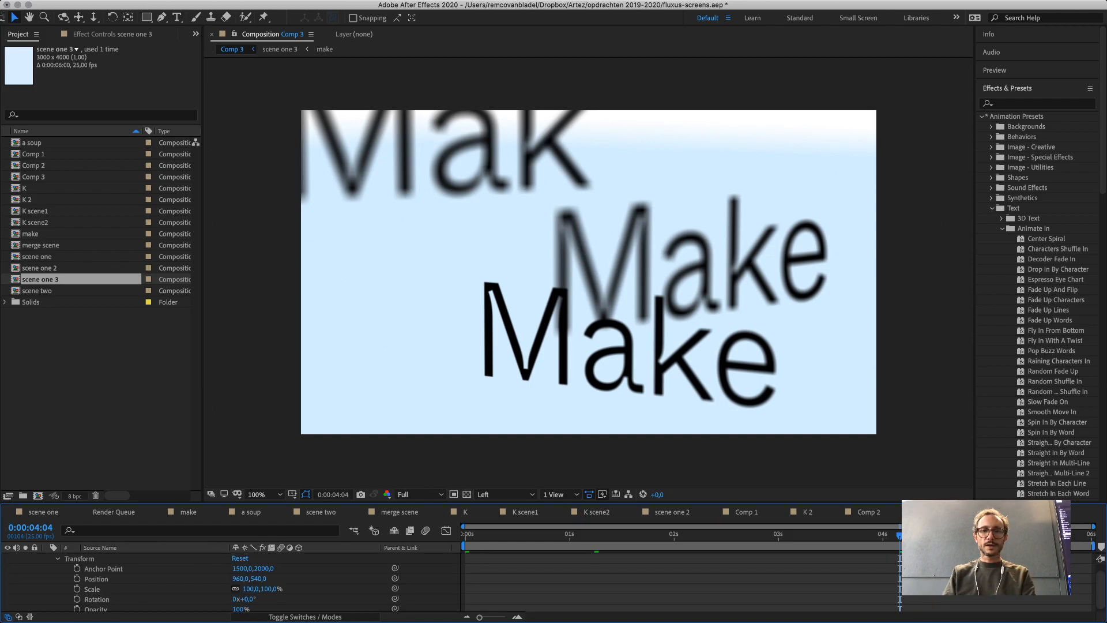
{"action": "left_click_drag", "start_coordinate": [254, 588], "coordinate": [235, 589]}
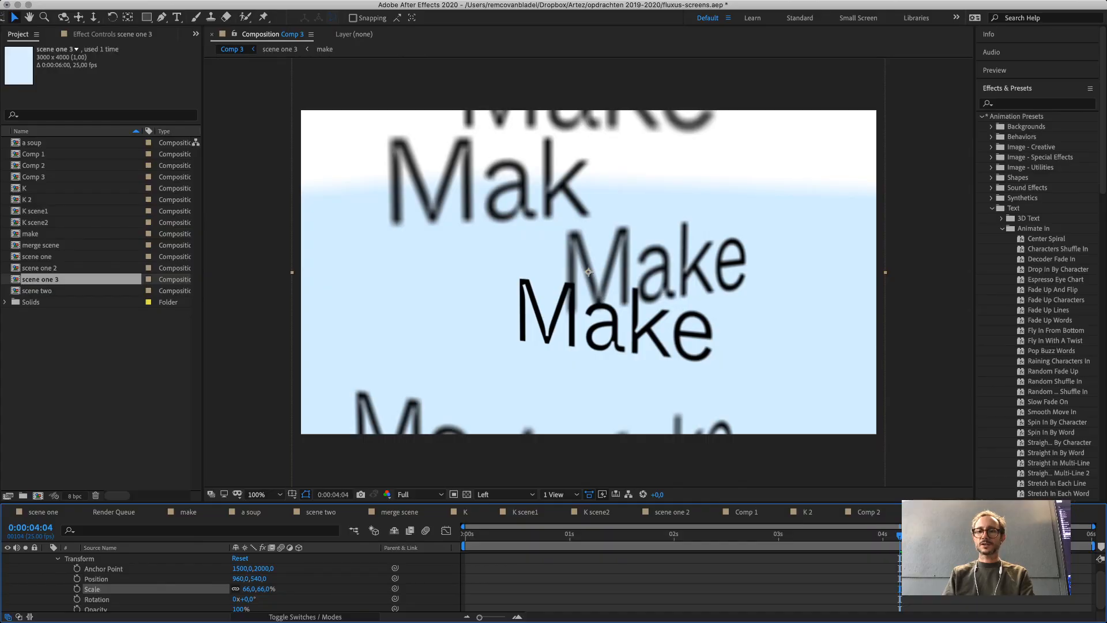
With the playhead at 0:00:03:19, apply the Bad TV 1 - warp preset to the scene one 3 layer.
{"action": "mouse_move", "coordinate": [900, 535]}
{"action": "left_mouse_down"}
{"action": "mouse_move", "coordinate": [583, 535]}
{"action": "mouse_move", "coordinate": [929, 535]}
{"action": "mouse_move", "coordinate": [884, 535]}
{"action": "left_mouse_up"}
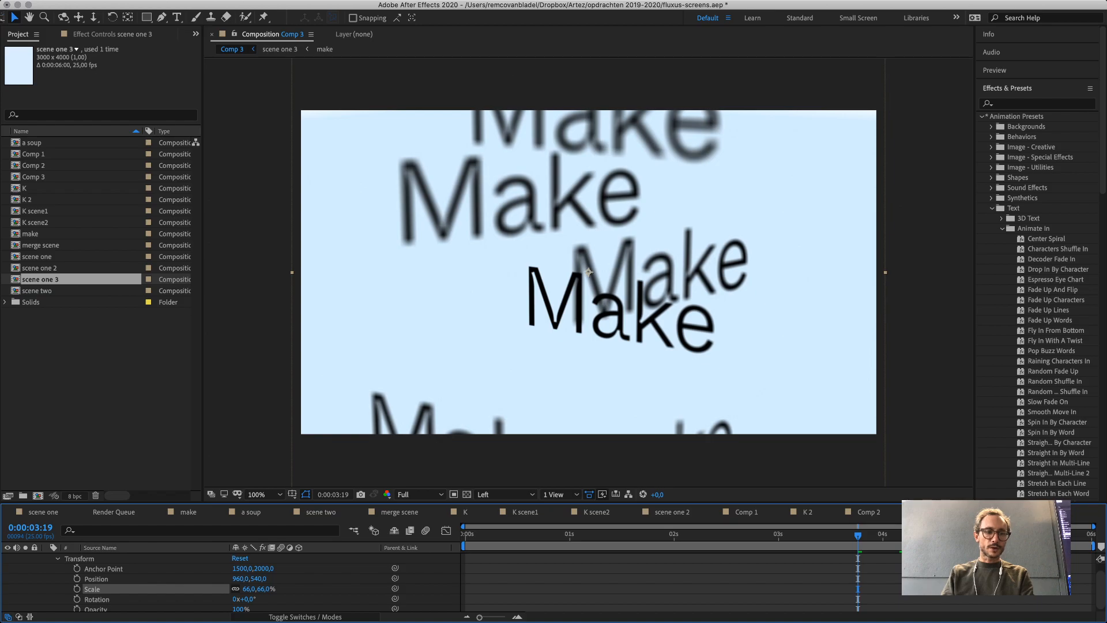
{"action": "left_click", "coordinate": [58, 558]}
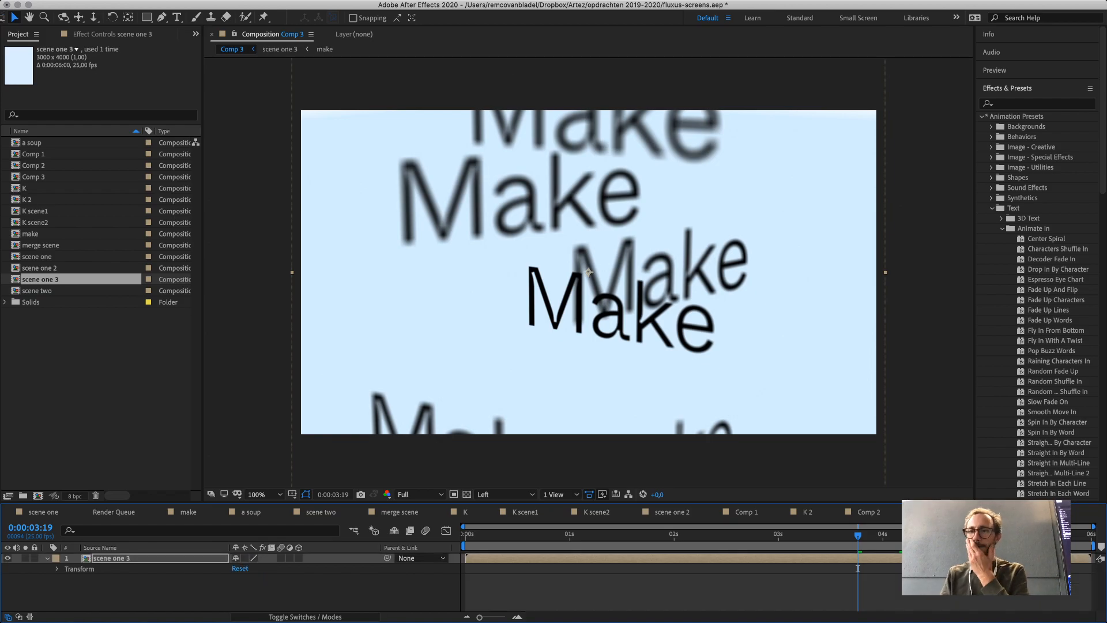
{"action": "left_click", "coordinate": [112, 558]}
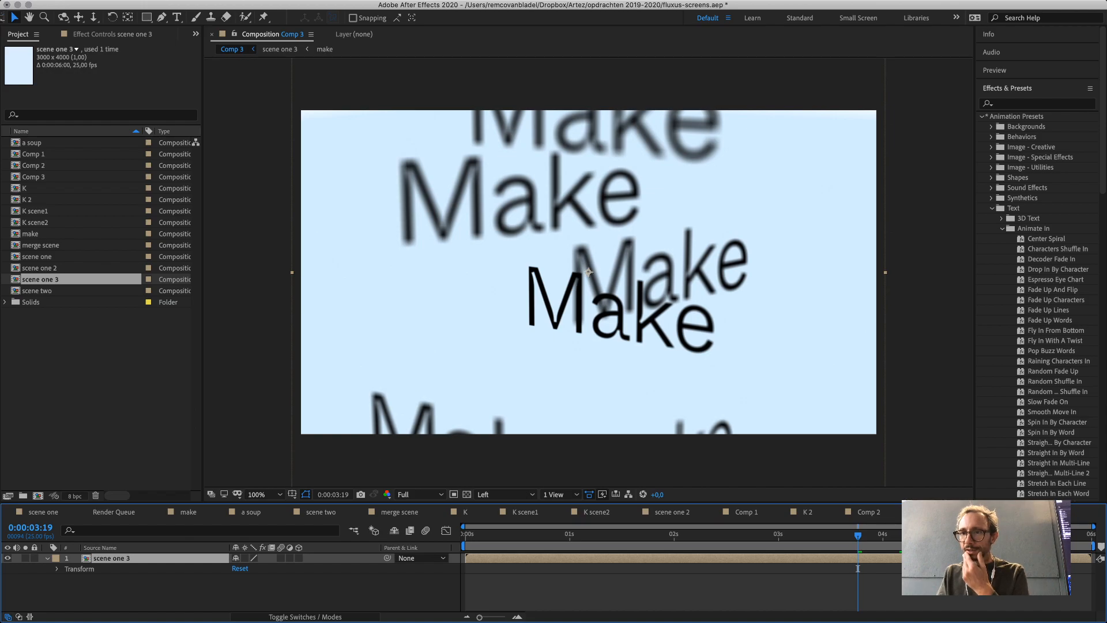
{"action": "left_click", "coordinate": [991, 157]}
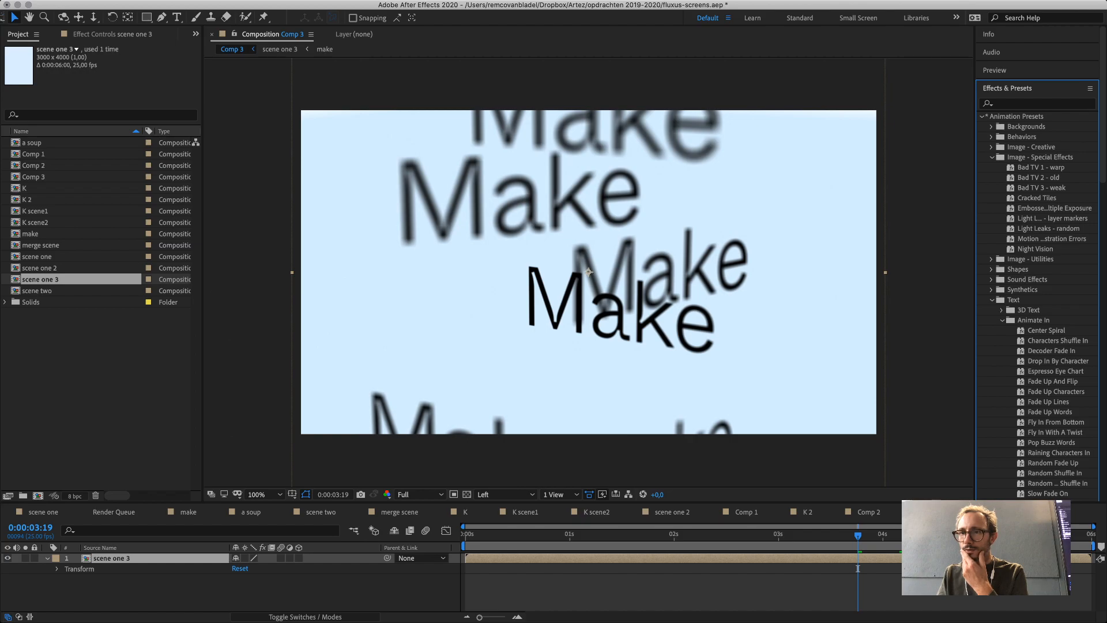
{"action": "left_click_drag", "start_coordinate": [1041, 167], "coordinate": [144, 577]}
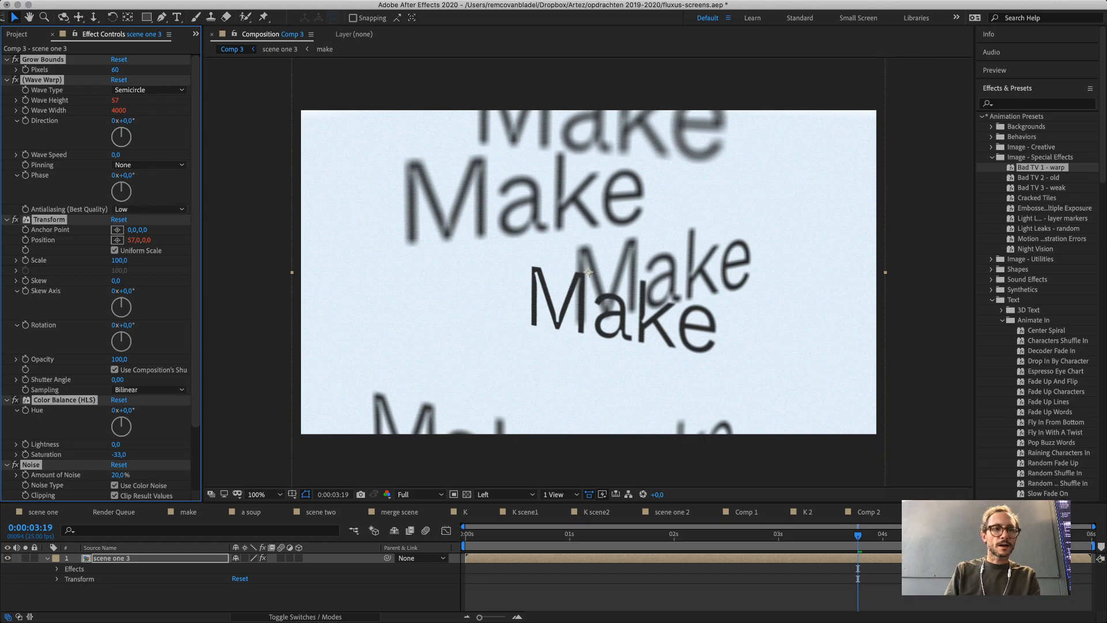
Set the Wave Warp direction to 29° and the Transform effect's scale to 111 on the scene one 3 layer.
{"action": "left_click_drag", "start_coordinate": [115, 100], "coordinate": [131, 94]}
{"action": "left_click_drag", "start_coordinate": [122, 132], "coordinate": [126, 130]}
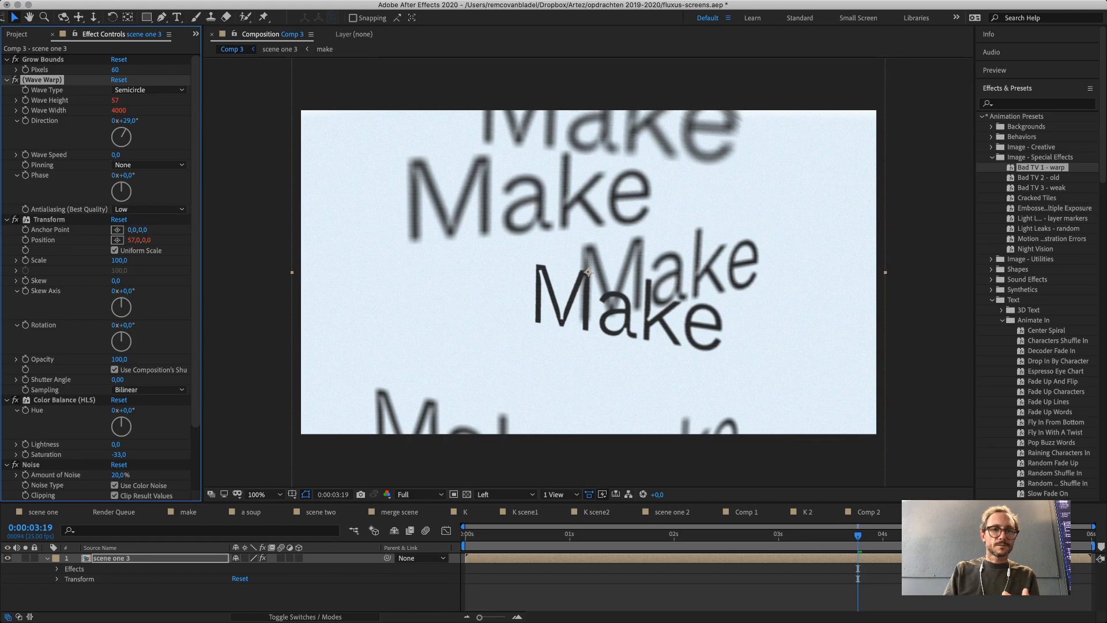
{"action": "left_click_drag", "start_coordinate": [120, 261], "coordinate": [126, 261]}
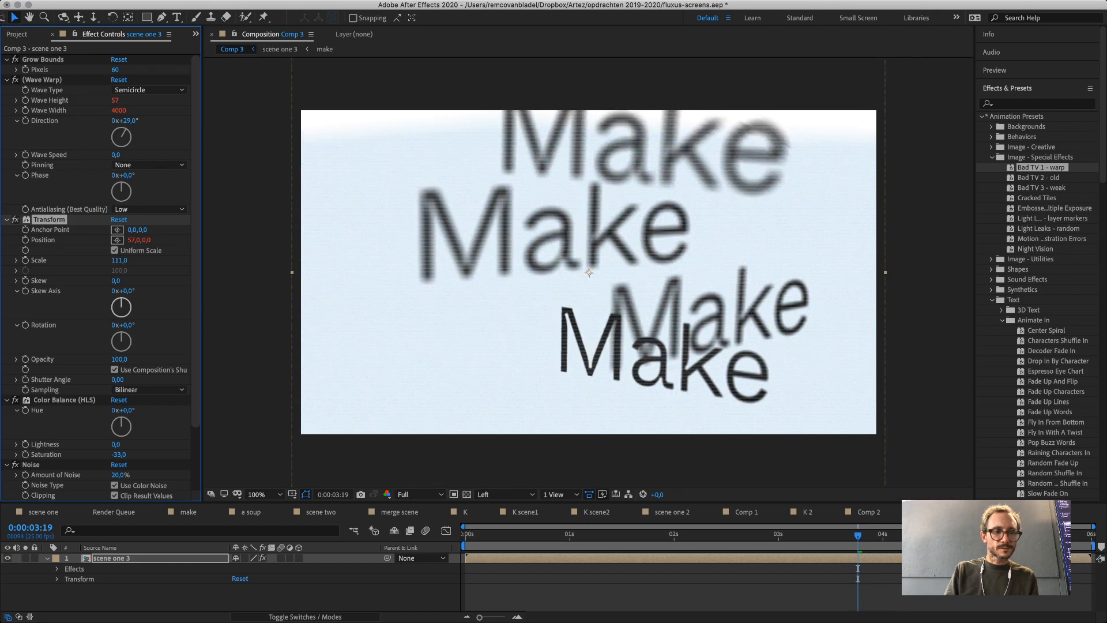
Set Color Balance (HLS) to hue 36° and saturation -100, and raise the Amount of Noise to 61%.
{"action": "left_click_drag", "start_coordinate": [122, 421], "coordinate": [125, 421]}
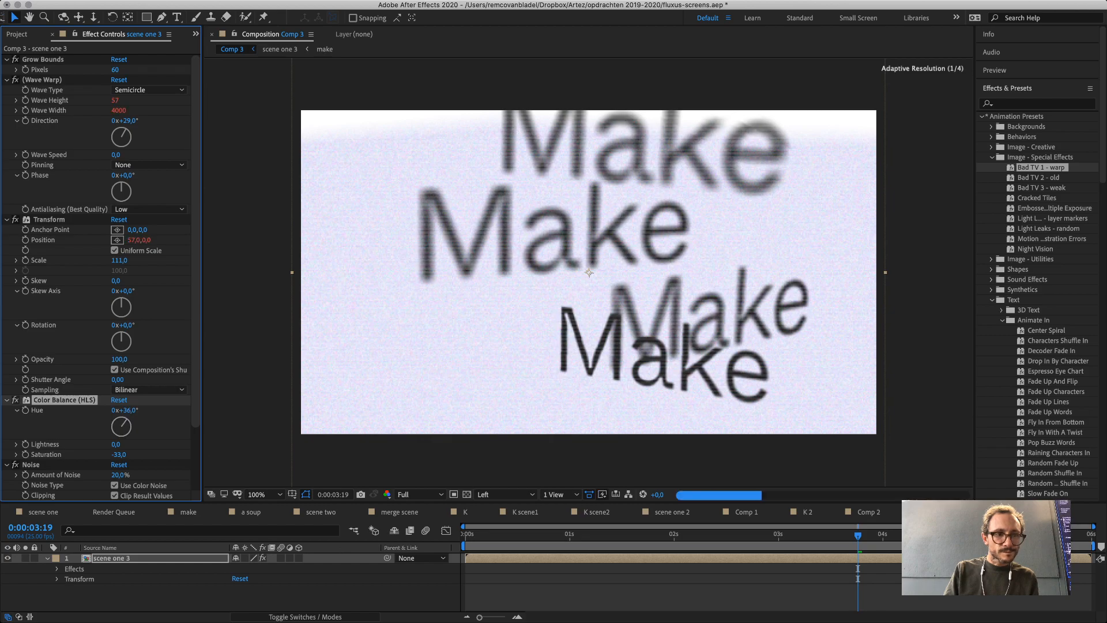
{"action": "scroll", "coordinate": [100, 277], "scroll_direction": "down", "scroll_amount": 2}
{"action": "left_click_drag", "start_coordinate": [119, 428], "coordinate": [80, 428]}
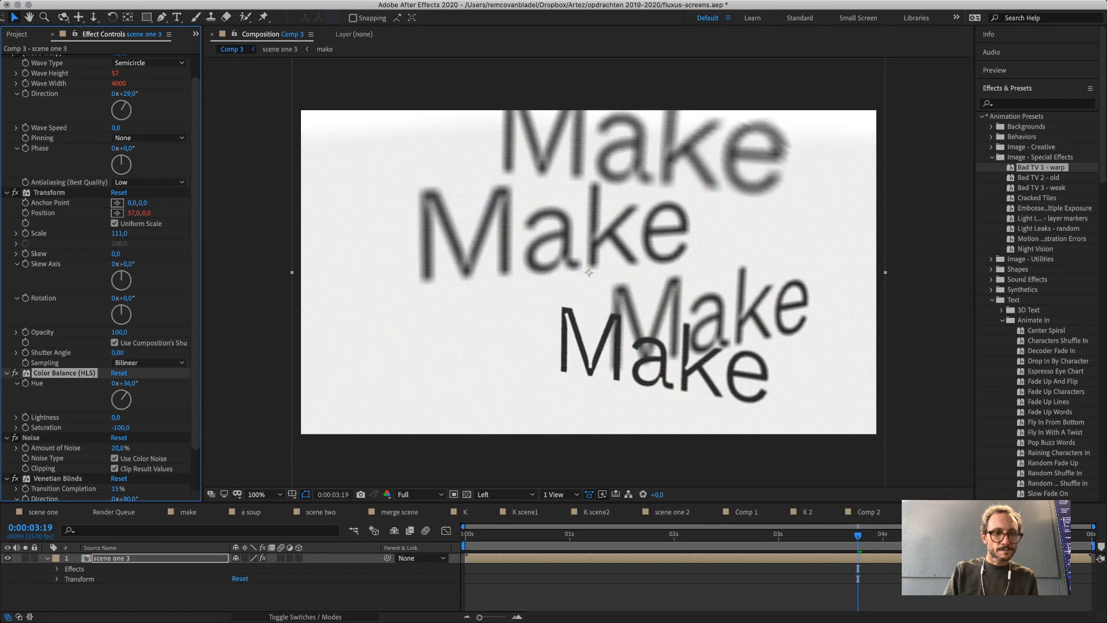
{"action": "left_click_drag", "start_coordinate": [118, 448], "coordinate": [142, 448]}
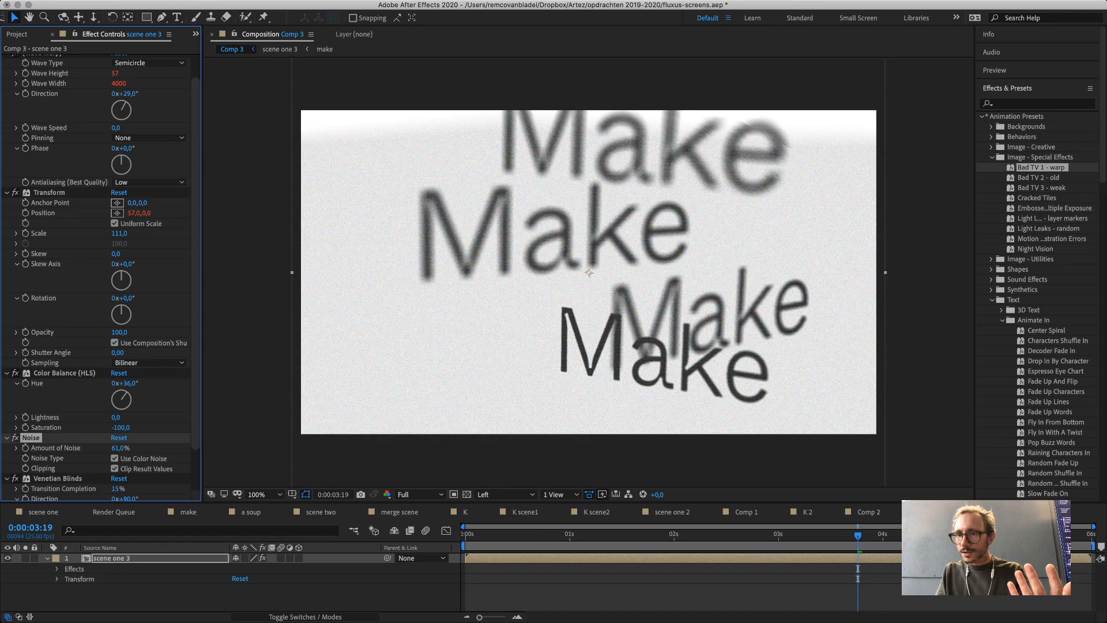
Collapse the open preset folders and browse the Color Correction effects, selecting Auto Contrast.
{"action": "left_click", "coordinate": [992, 158]}
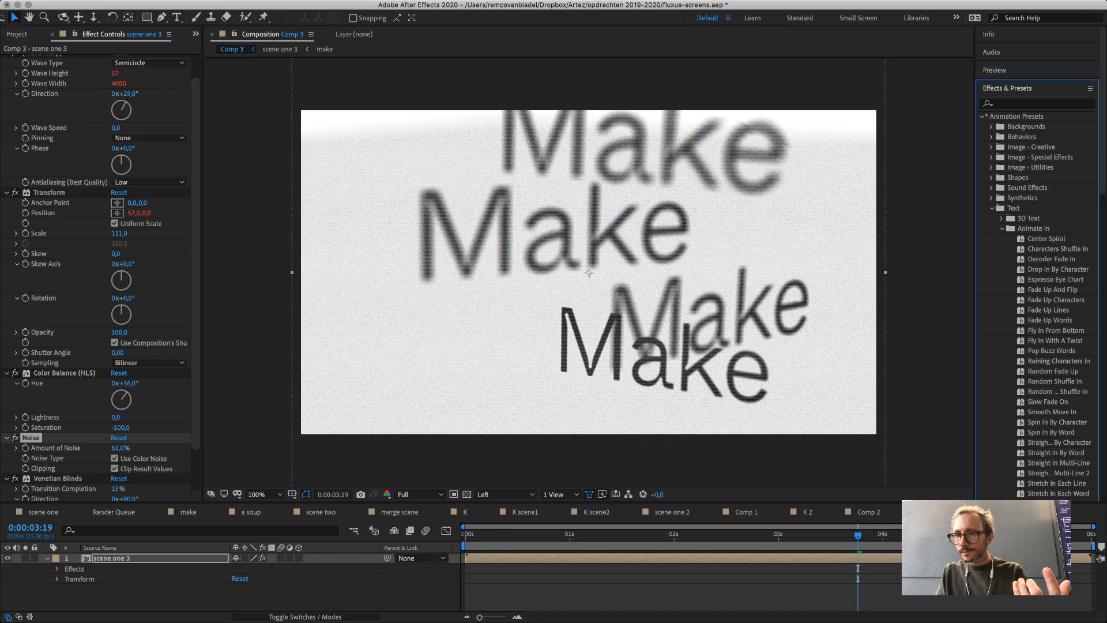
{"action": "left_click", "coordinate": [992, 209]}
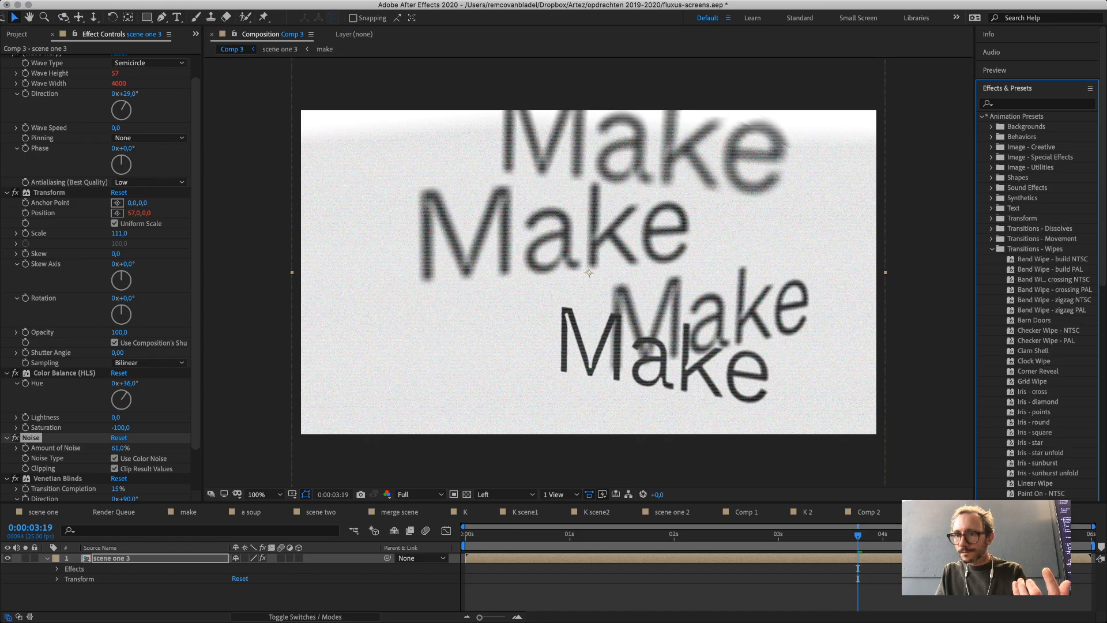
{"action": "left_click", "coordinate": [993, 249]}
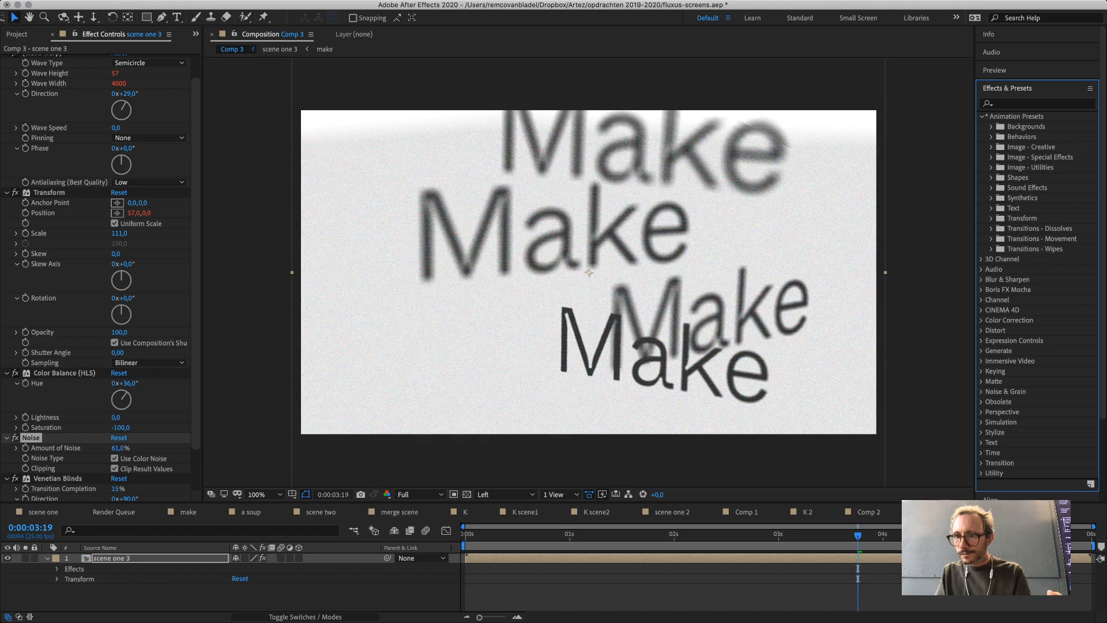
{"action": "left_click", "coordinate": [982, 320]}
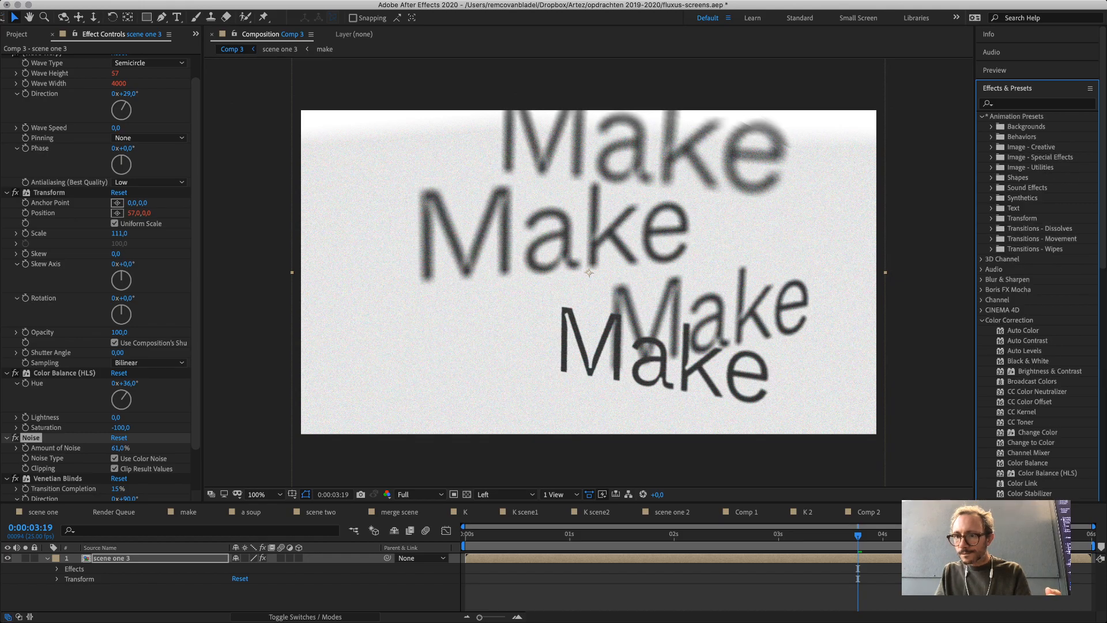
{"action": "left_click", "coordinate": [1028, 341]}
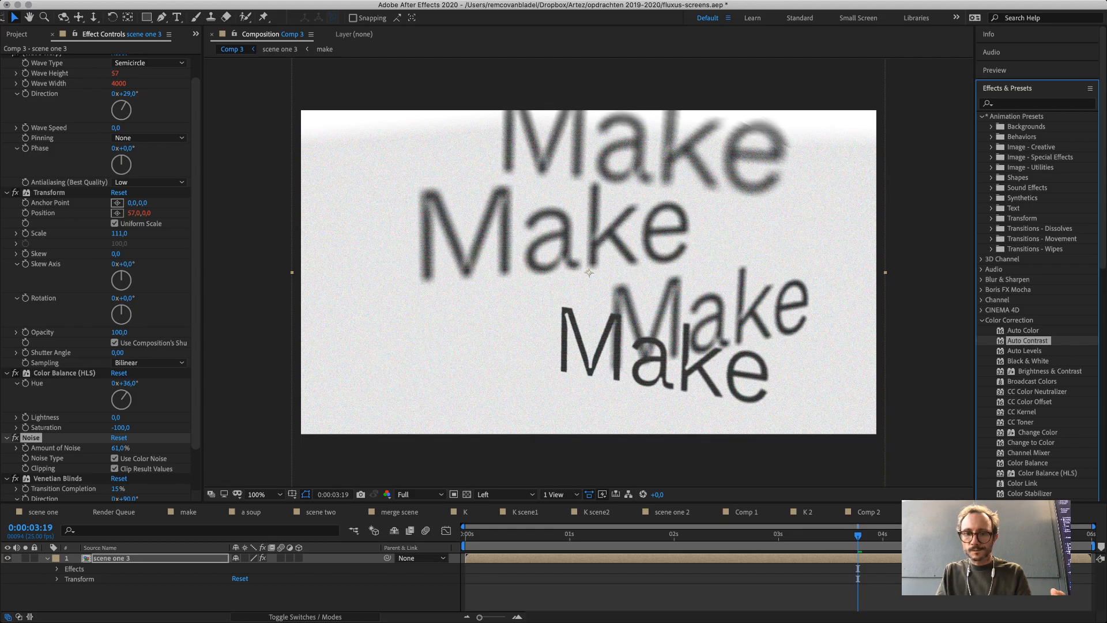
Apply Auto Contrast to the scene one 3 layer with temporal smoothing 9.80, black clip 9.80%, white clip 10% and blend with original 98%.
{"action": "left_click_drag", "start_coordinate": [1028, 341], "coordinate": [663, 289]}
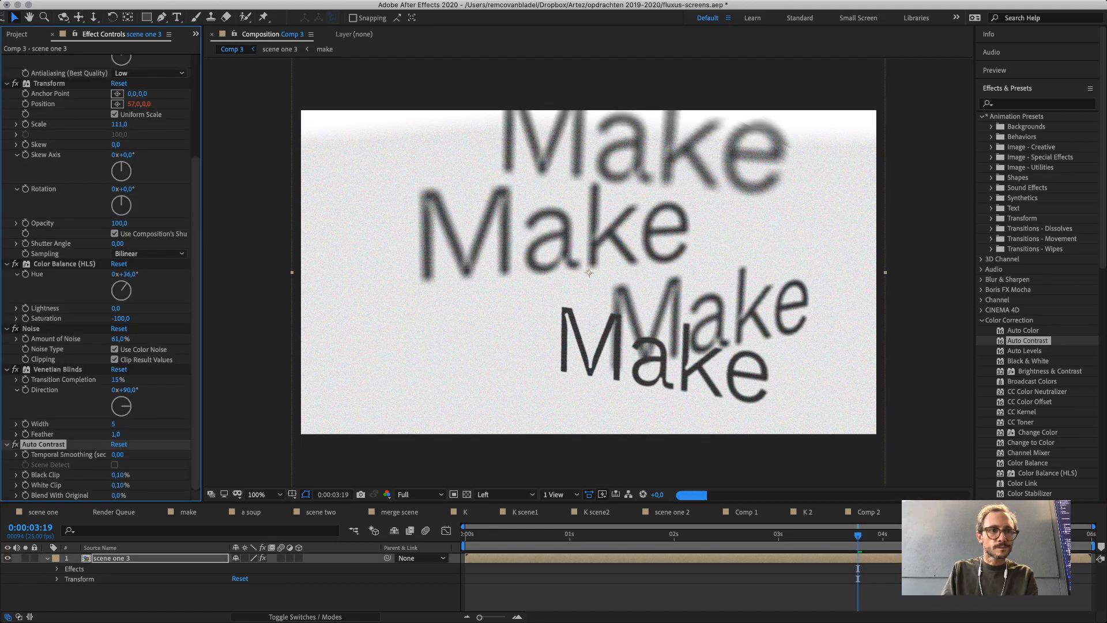
{"action": "scroll", "coordinate": [98, 277], "scroll_direction": "up", "scroll_amount": 5}
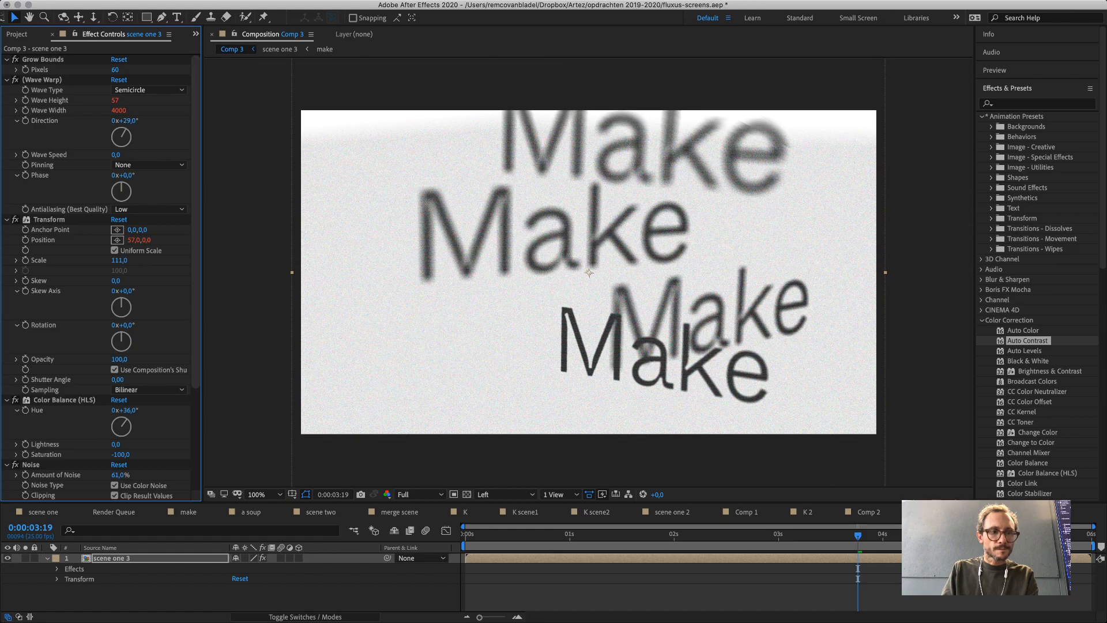
{"action": "scroll", "coordinate": [98, 276], "scroll_direction": "down", "scroll_amount": 5}
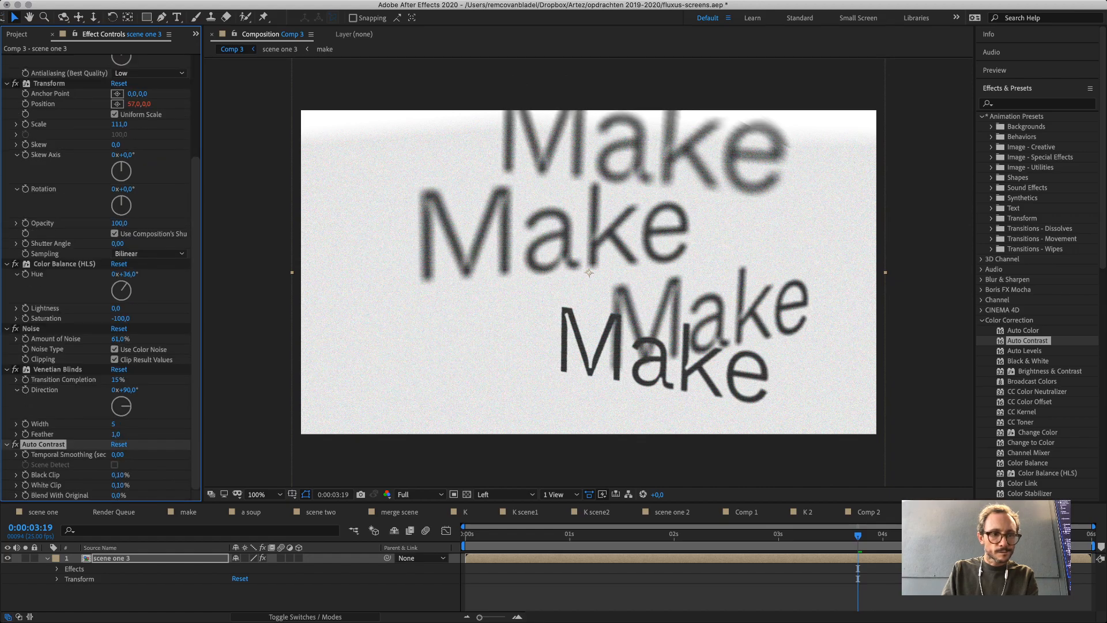
{"action": "left_click_drag", "start_coordinate": [118, 475], "coordinate": [148, 495]}
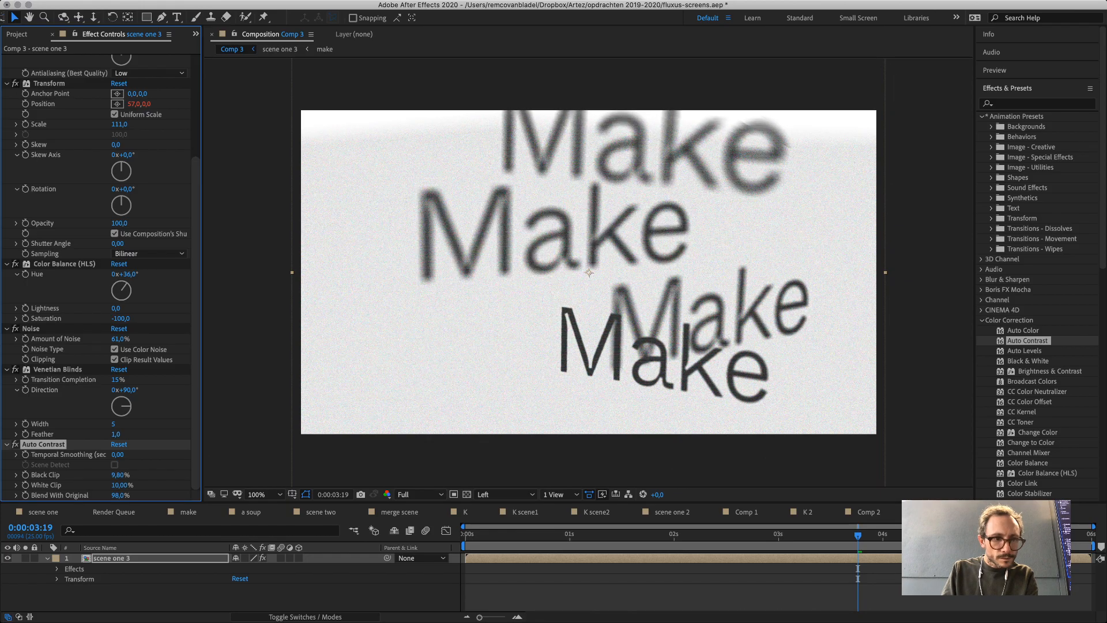
{"action": "left_click_drag", "start_coordinate": [117, 454], "coordinate": [174, 455]}
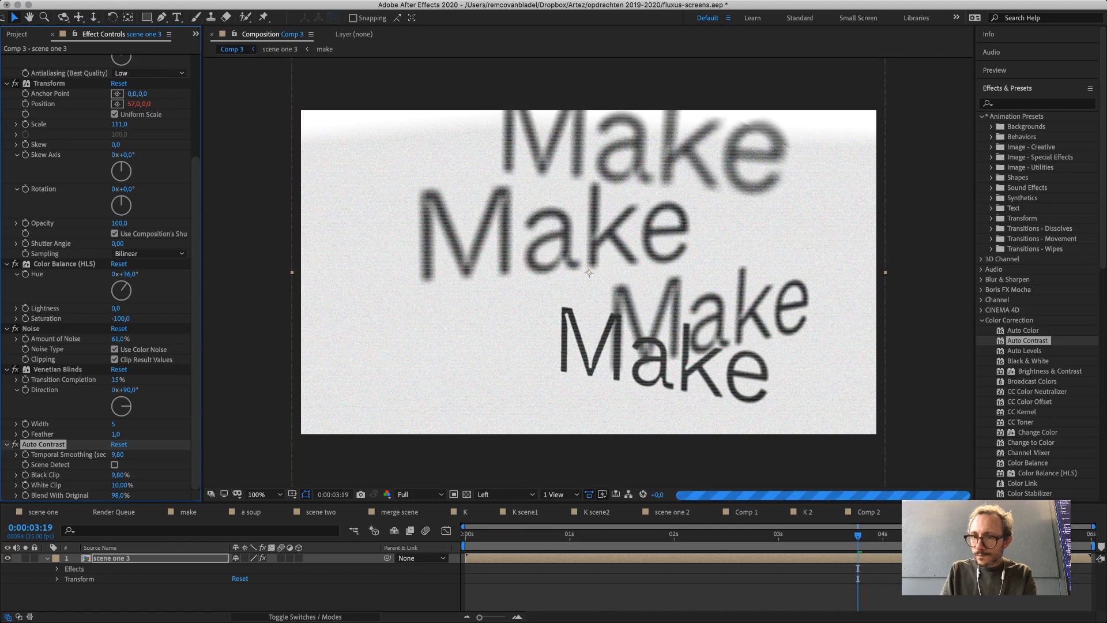
Add the Invert effect on the RGB channel to the scene one 3 layer, and delete its Auto Contrast effect.
{"action": "scroll", "coordinate": [1038, 288], "scroll_direction": "down", "scroll_amount": 2}
{"action": "scroll", "coordinate": [1038, 271], "scroll_direction": "down", "scroll_amount": 4}
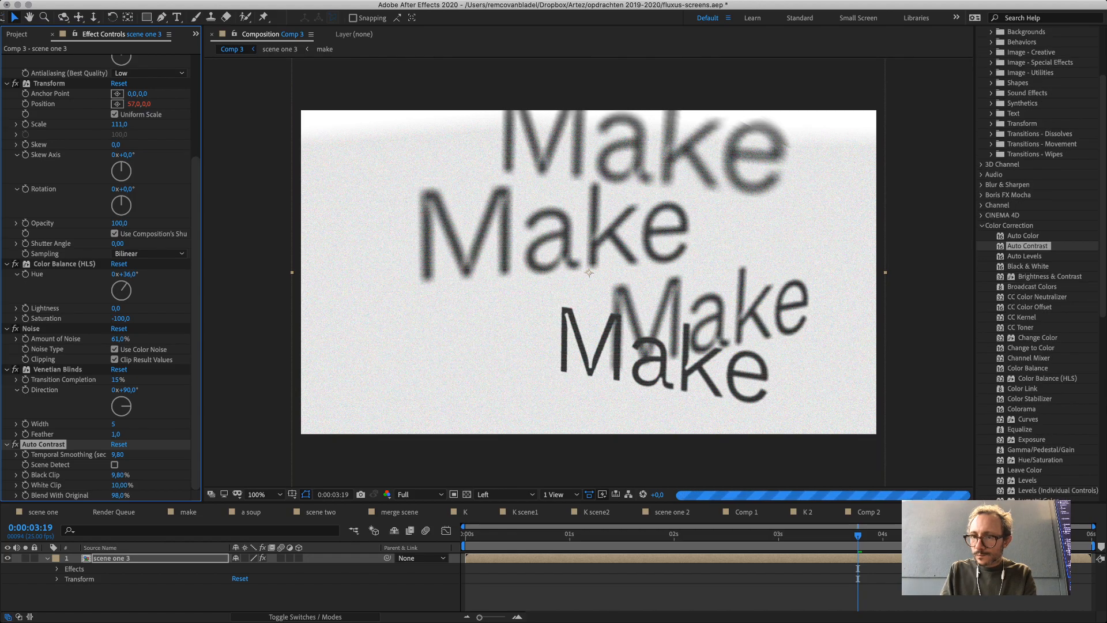
{"action": "scroll", "coordinate": [1038, 306], "scroll_direction": "down", "scroll_amount": 2}
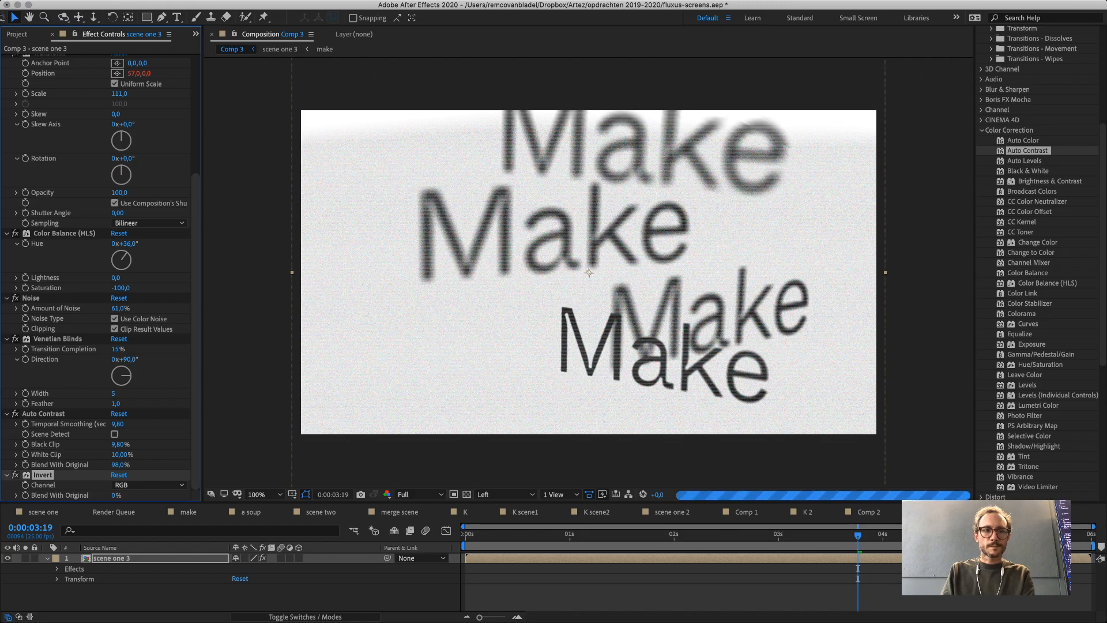
{"action": "scroll", "coordinate": [101, 277], "scroll_direction": "up", "scroll_amount": 5}
{"action": "scroll", "coordinate": [101, 277], "scroll_direction": "down", "scroll_amount": 5}
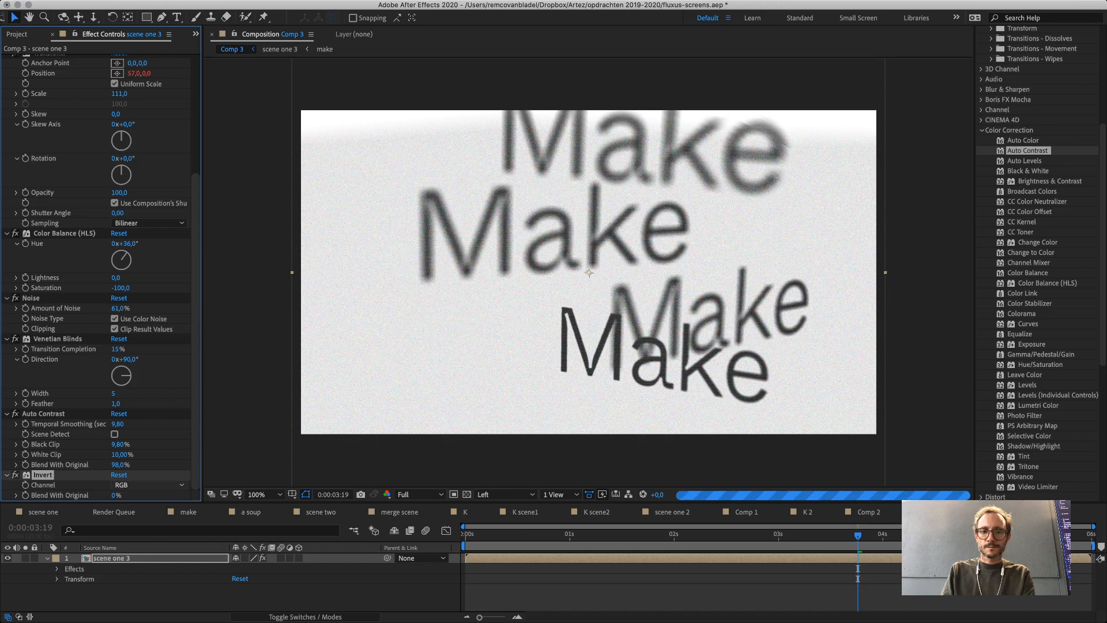
{"action": "left_click", "coordinate": [587, 534]}
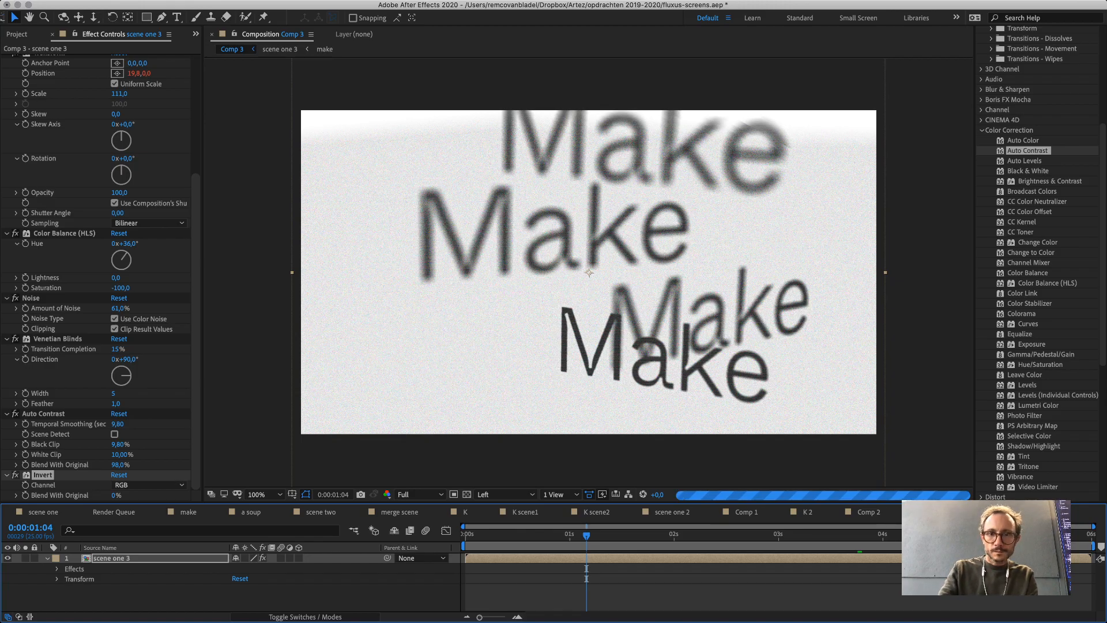
{"action": "key", "text": "Delete"}
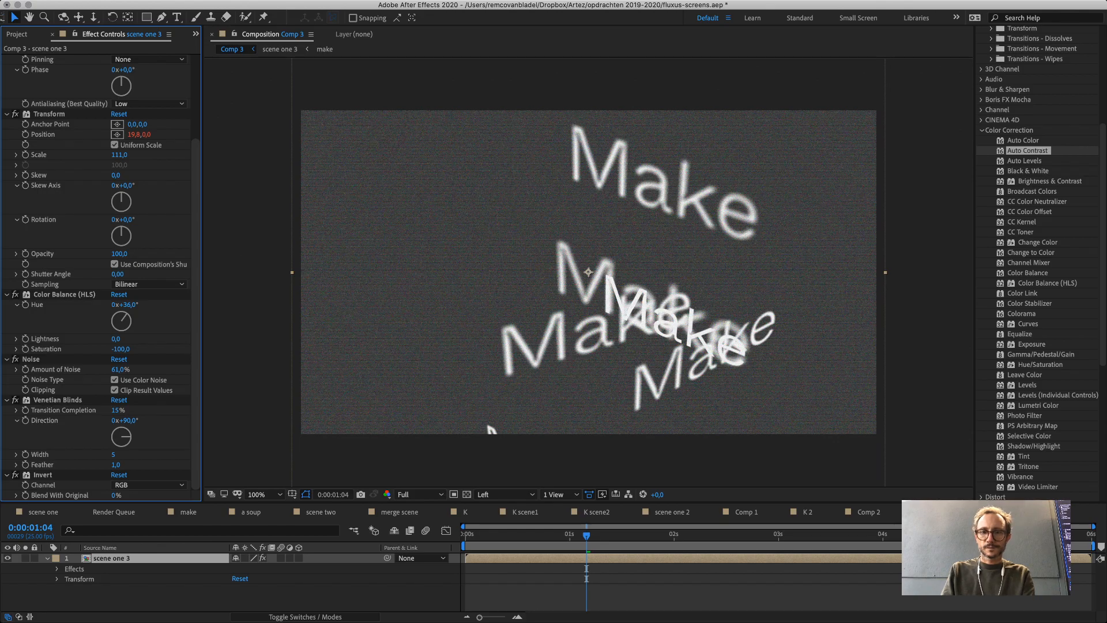
Play Comp 3 from 0:00:00:00 in an enlarged composition view to check the styled animation, and restore the normal layout at 100% zoom.
{"action": "left_click_drag", "start_coordinate": [587, 536], "coordinate": [465, 536]}
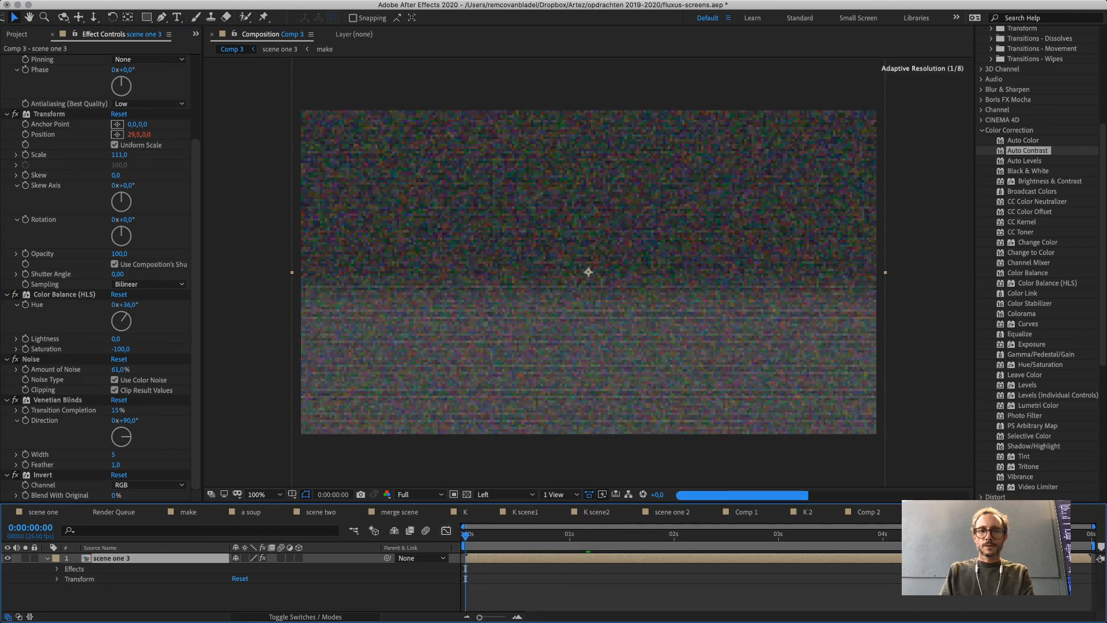
{"action": "key", "text": "grave"}
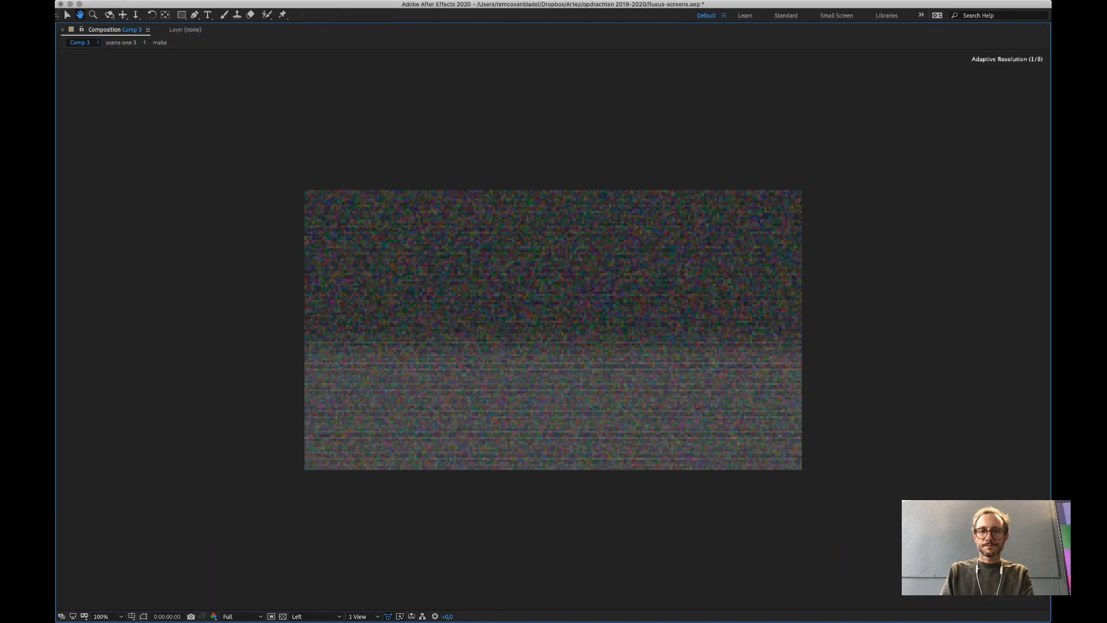
{"action": "key", "text": "grave"}
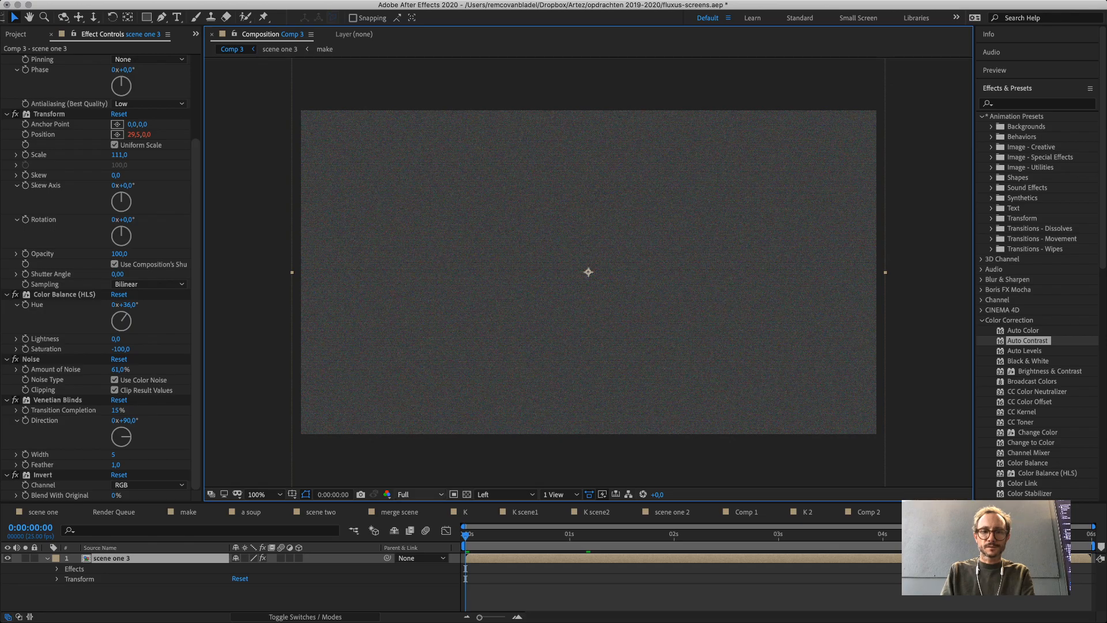
{"action": "key", "text": "super+Tab"}
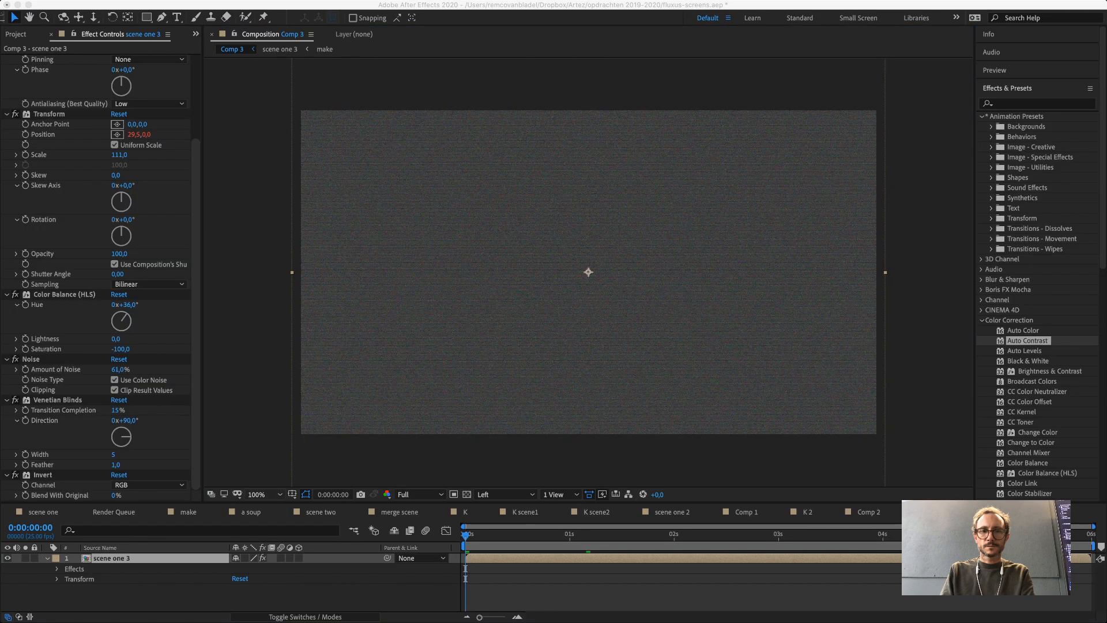
{"action": "key", "text": "shift+slash"}
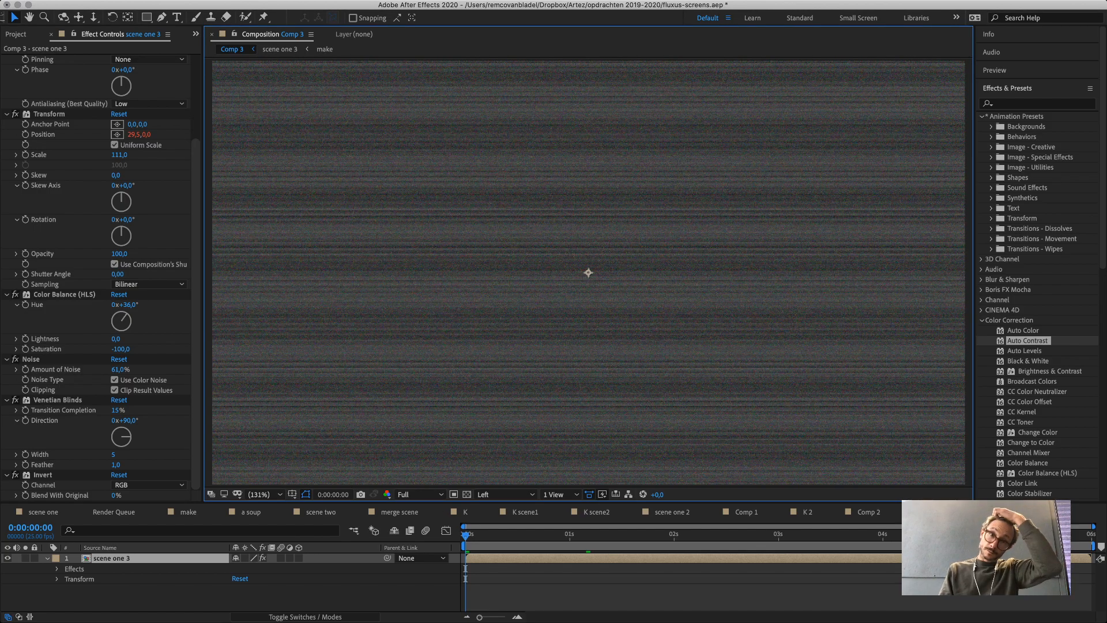
{"action": "key", "text": "grave"}
{"action": "key", "text": "space"}
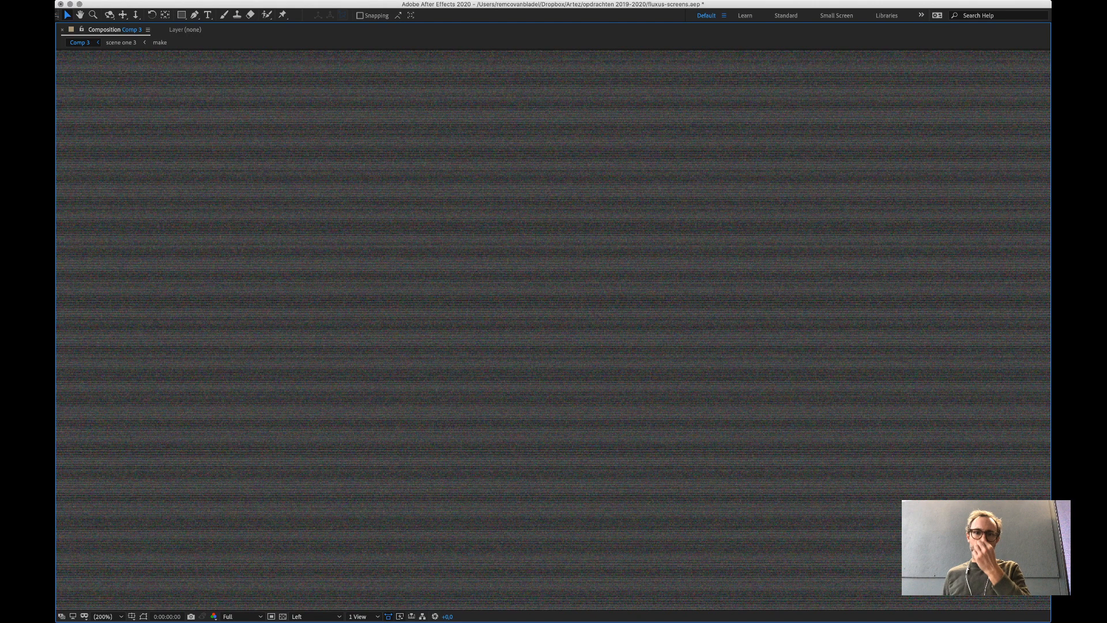
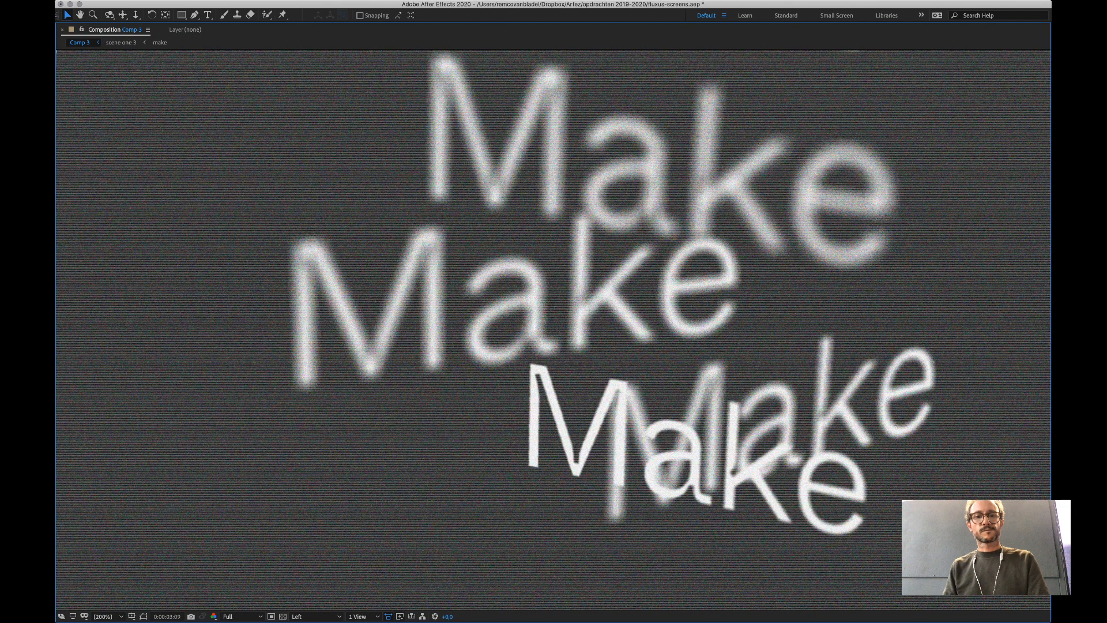
{"action": "key", "text": "grave"}
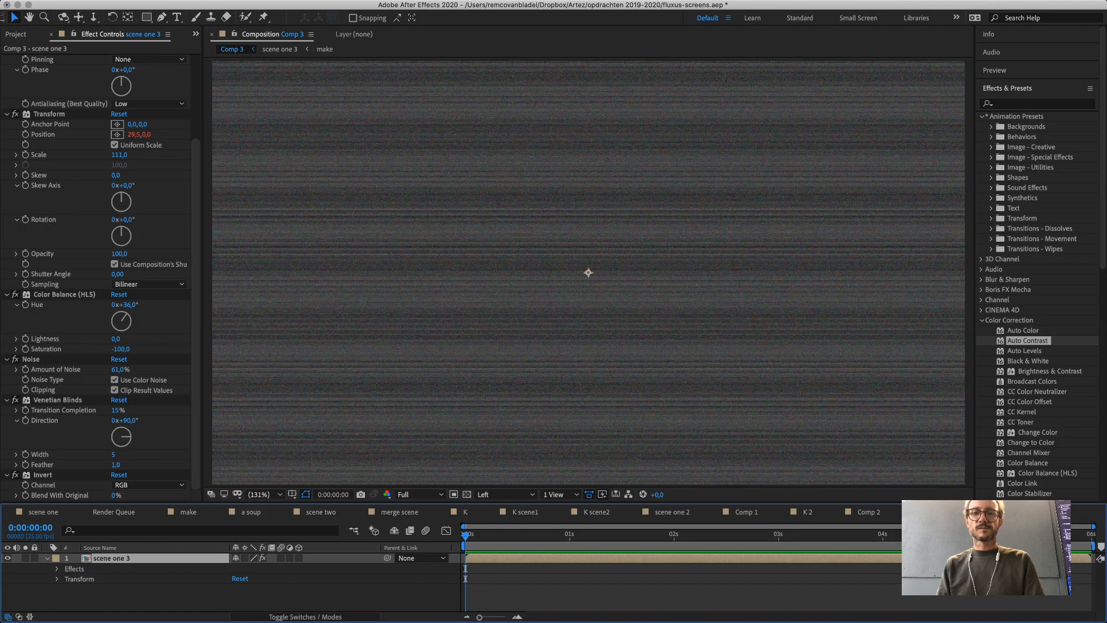
{"action": "key", "text": "comma"}
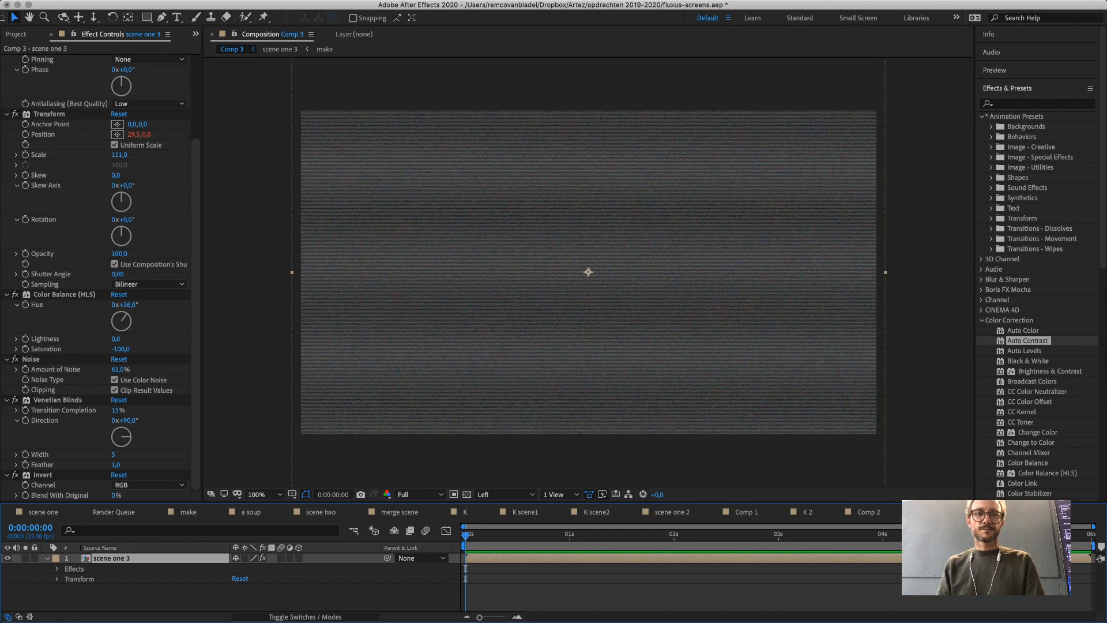
Save the project and make a duplicate of the scene one 3 composition.
{"action": "left_click", "coordinate": [929, 277]}
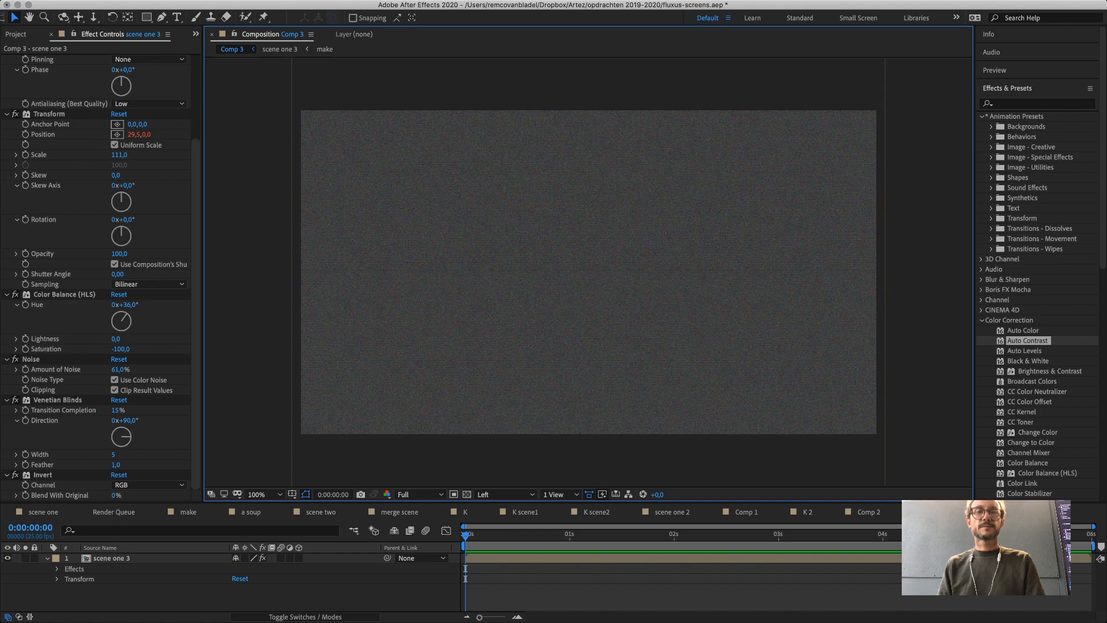
{"action": "key", "text": "super+s"}
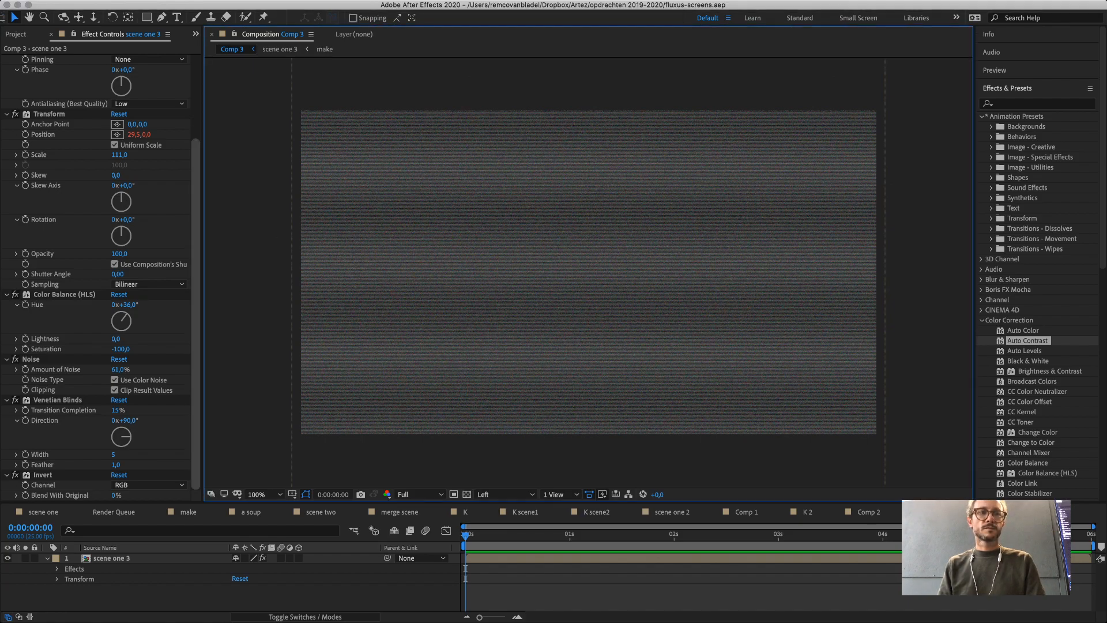
{"action": "left_click", "coordinate": [16, 34]}
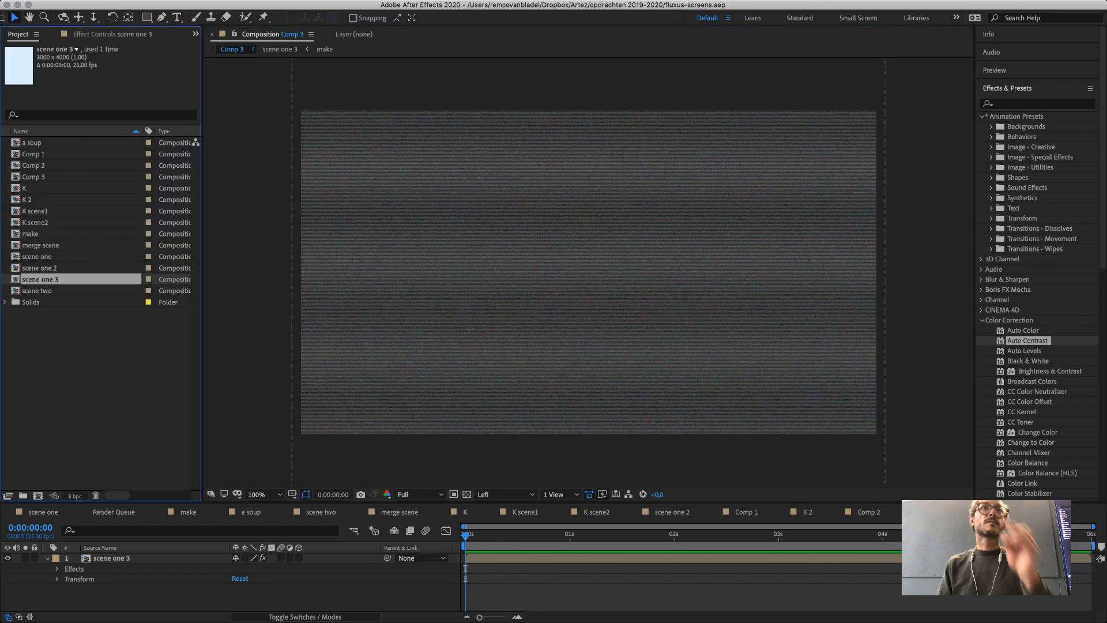
{"action": "left_click", "coordinate": [93, 369]}
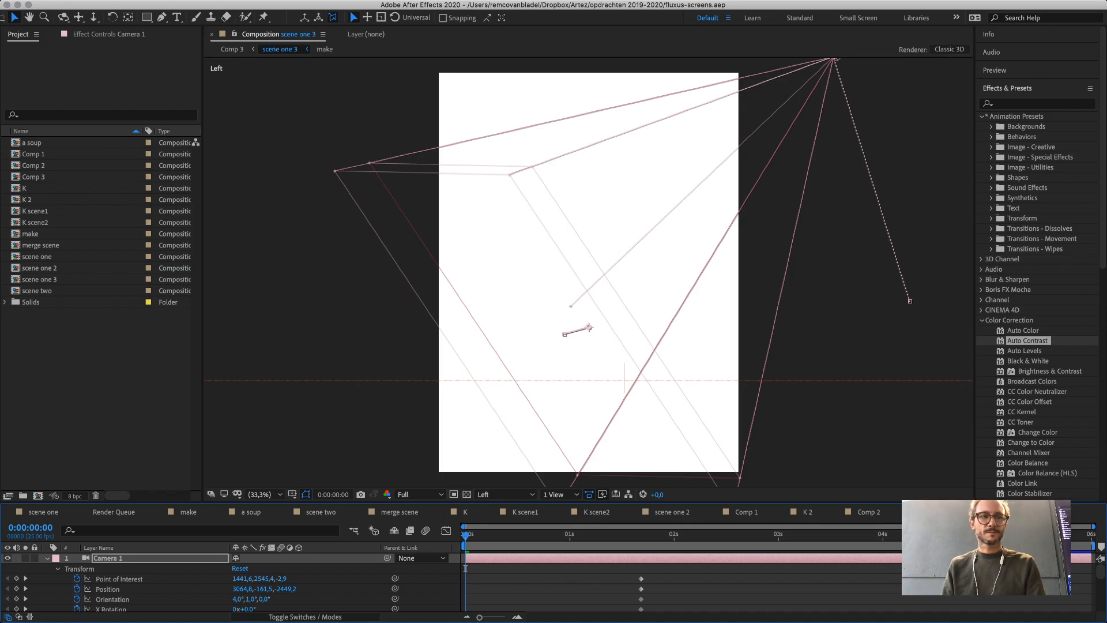
{"action": "left_click", "coordinate": [40, 280]}
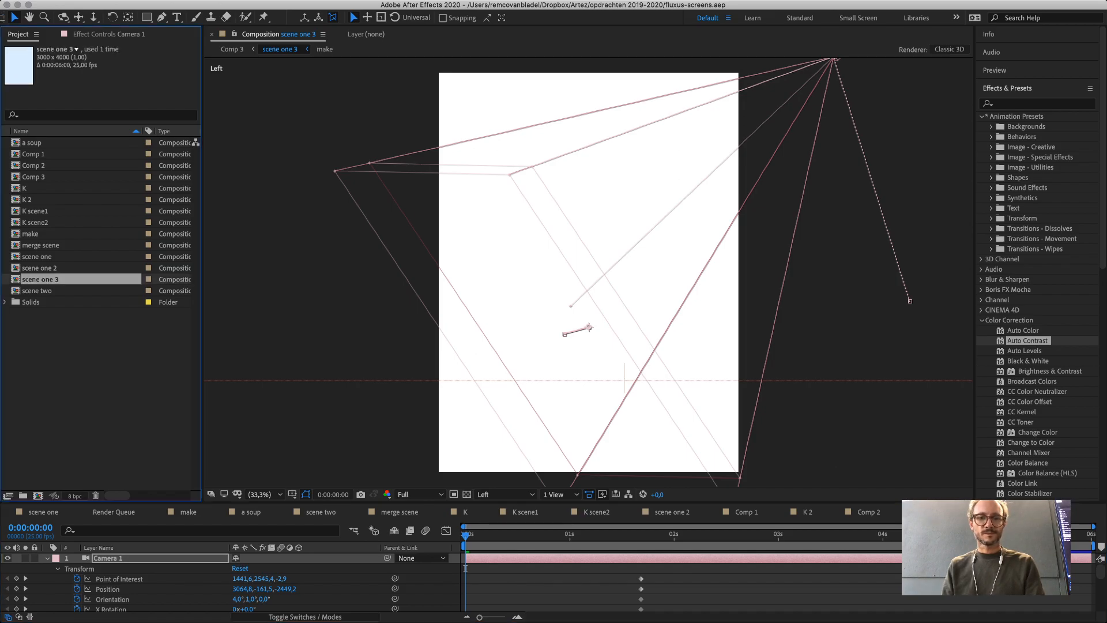
{"action": "key", "text": "super+d"}
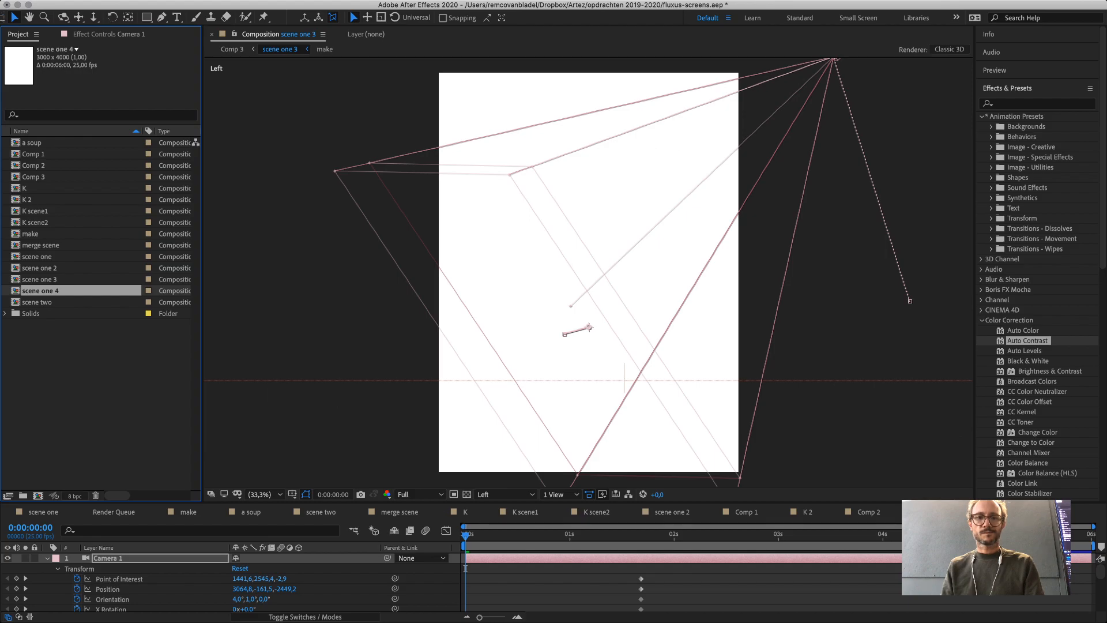
In the scene one 3 composition, replace the source of all seven make layers with the a soup composition.
{"action": "left_click_drag", "start_coordinate": [456, 504], "coordinate": [455, 373]}
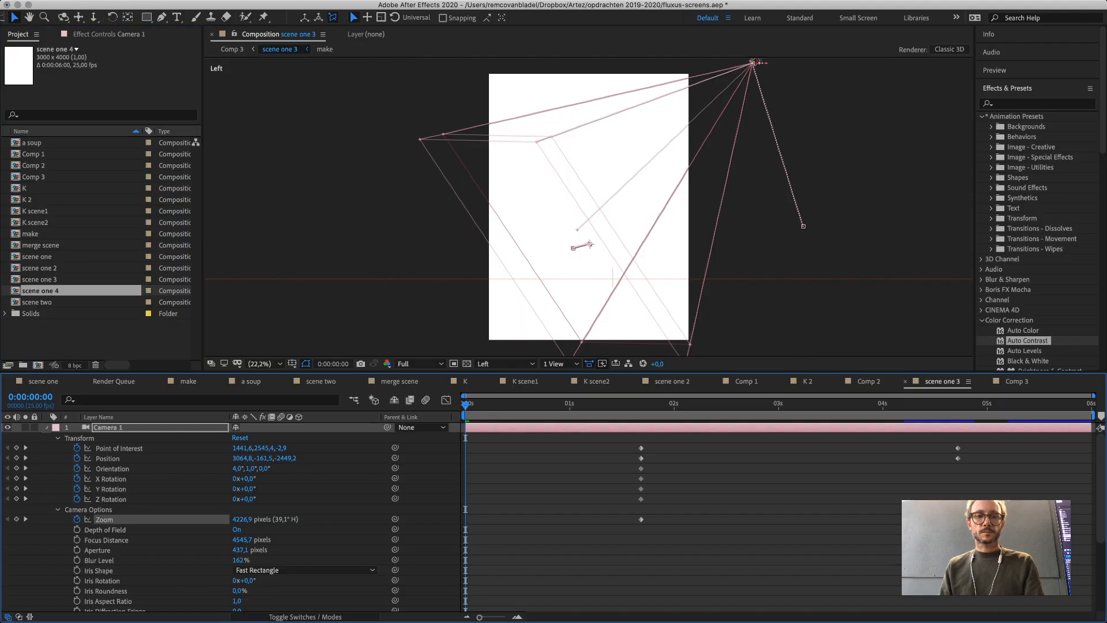
{"action": "key", "text": "u"}
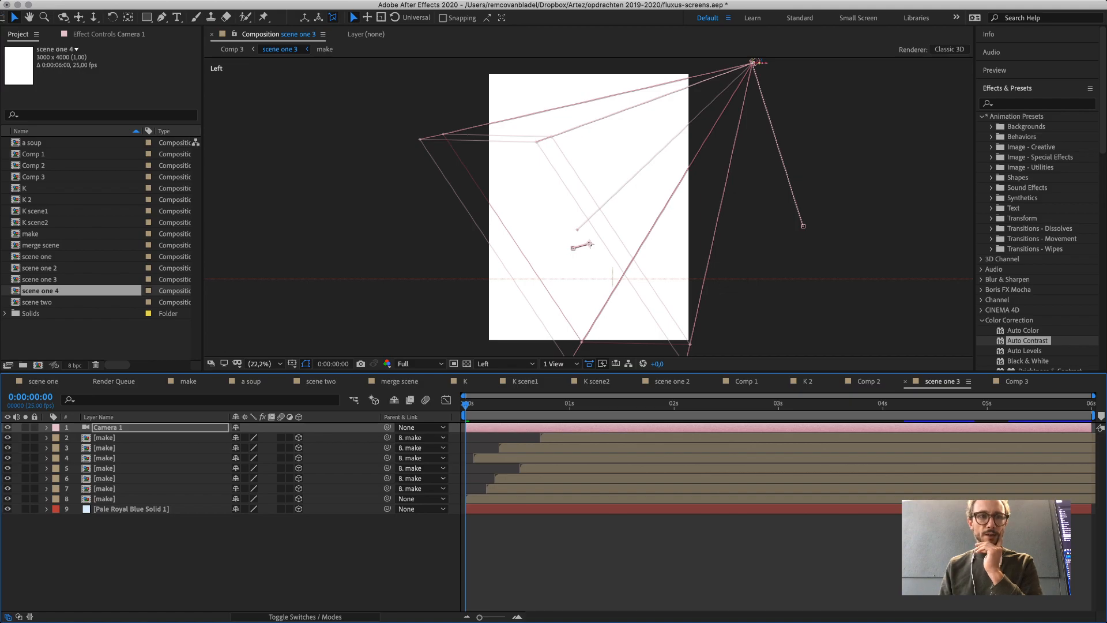
{"action": "left_click", "coordinate": [108, 428]}
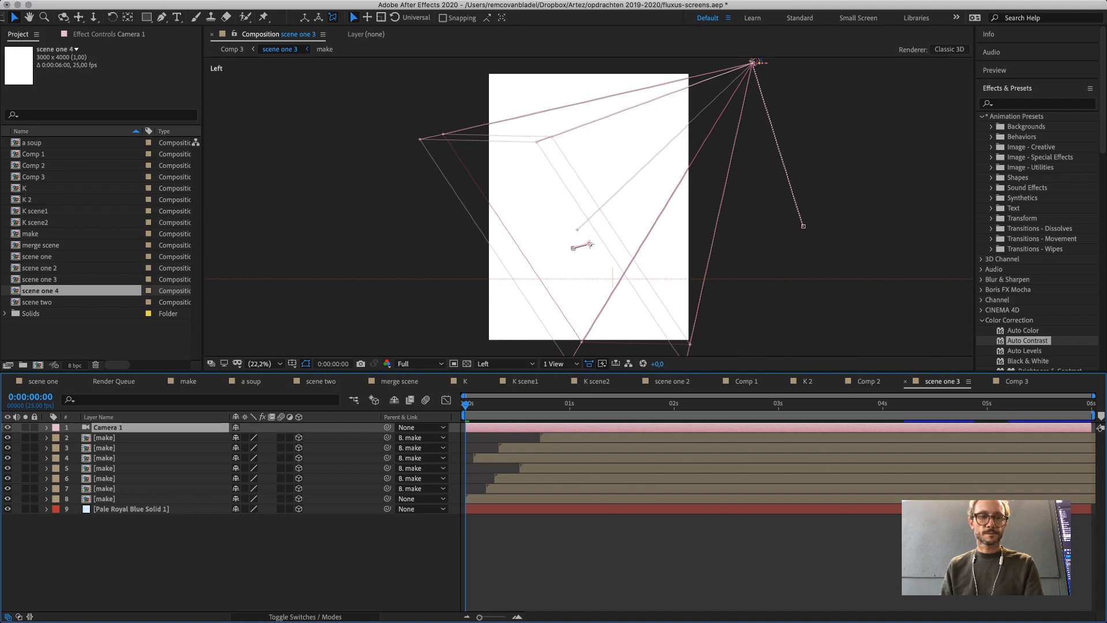
{"action": "left_click", "coordinate": [105, 437]}
{"action": "left_click", "coordinate": [104, 499], "text": "shift"}
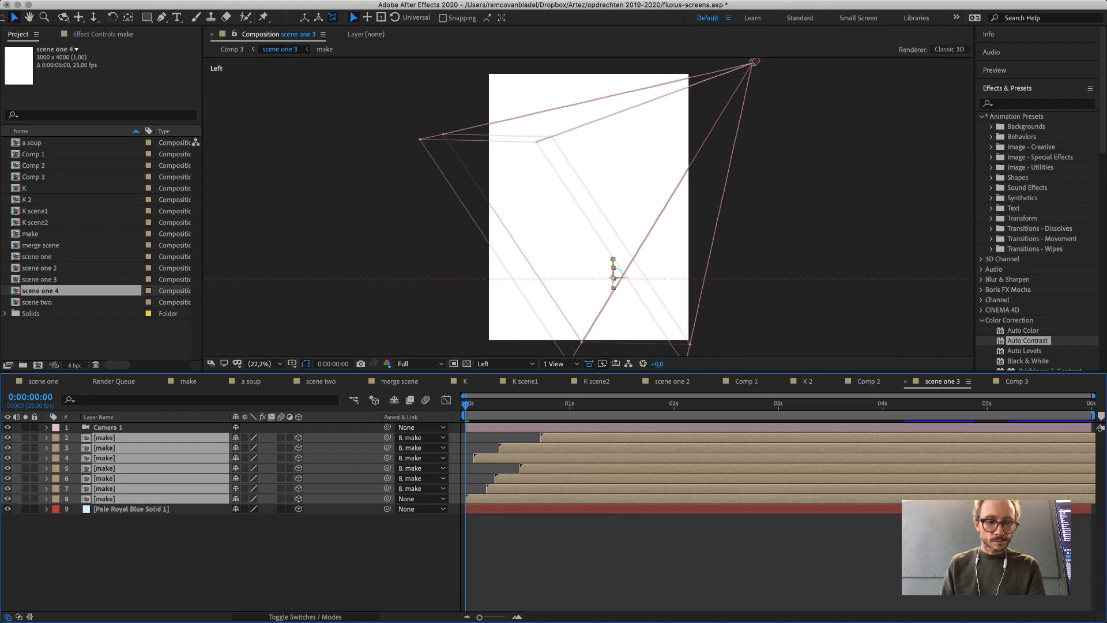
{"action": "left_click", "coordinate": [32, 143]}
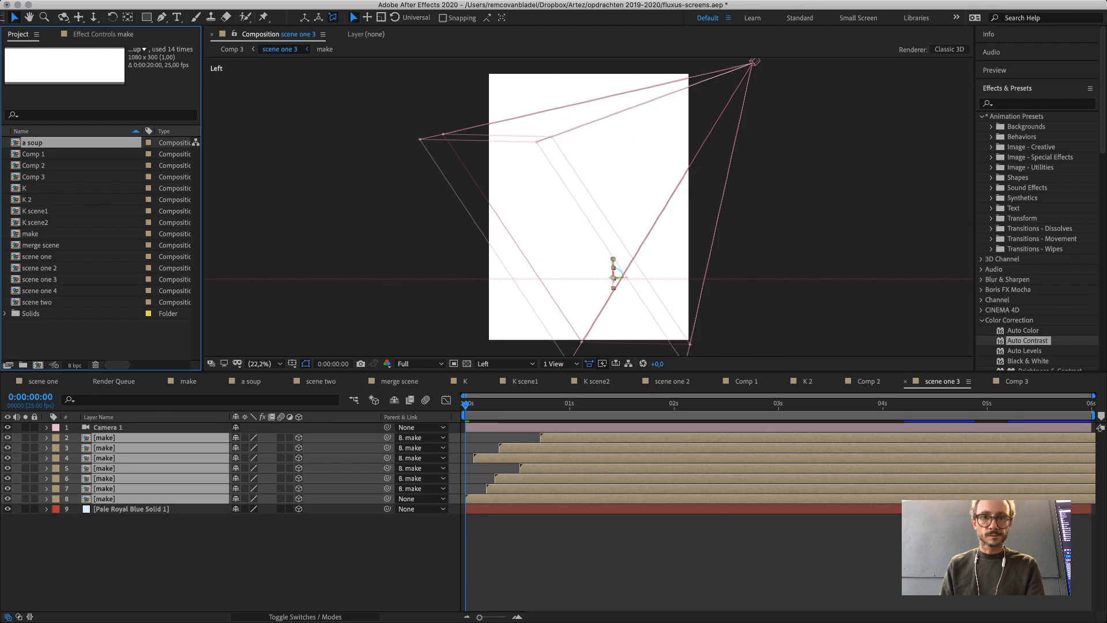
{"action": "key", "text": "super+alt+slash"}
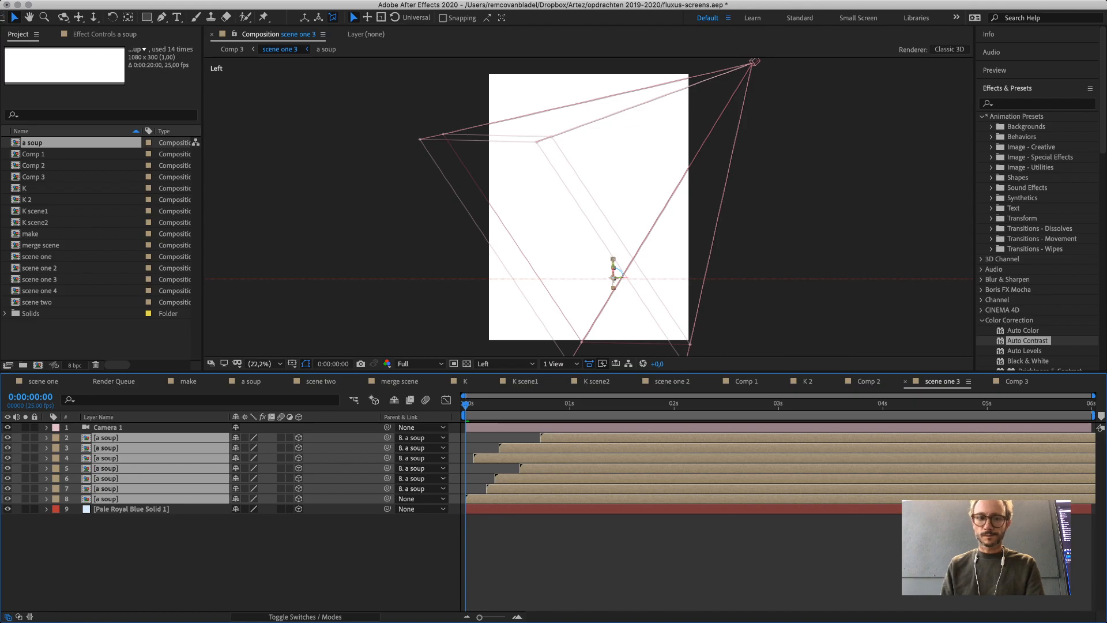
Place scene one 4 above the scene one 3 layer in Comp 3 and preview the combined animation.
{"action": "left_click", "coordinate": [1017, 381]}
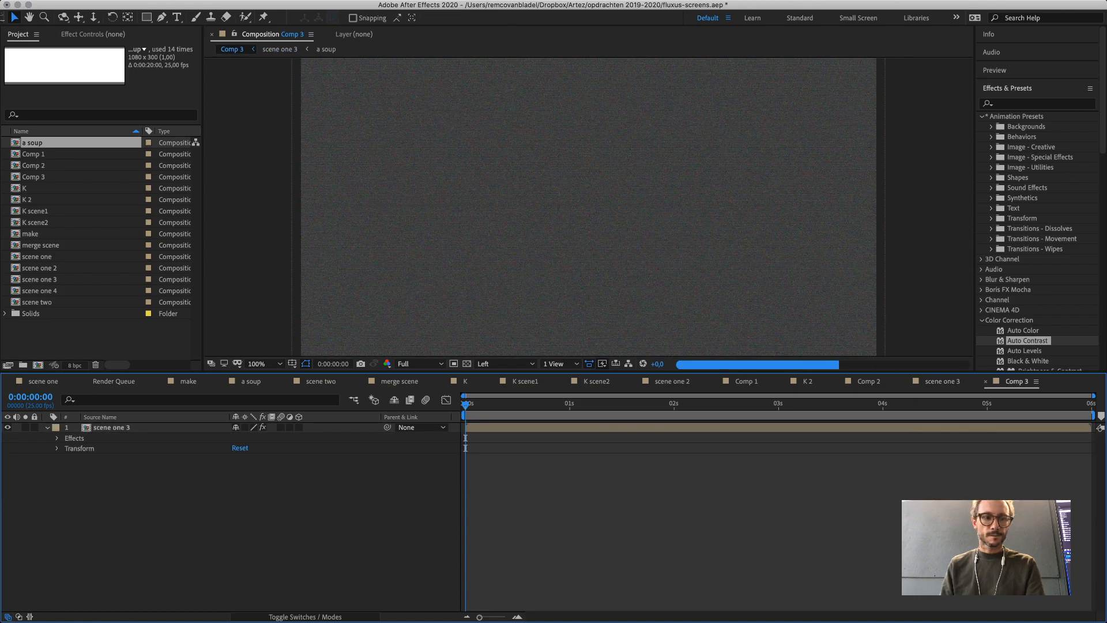
{"action": "left_click", "coordinate": [47, 428]}
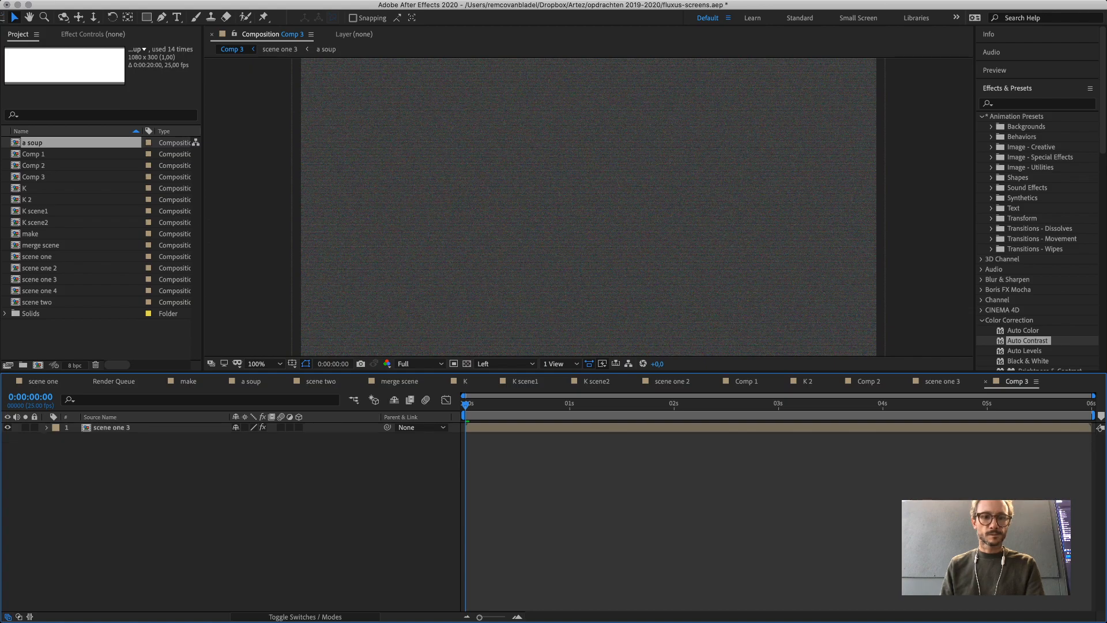
{"action": "left_click_drag", "start_coordinate": [40, 291], "coordinate": [102, 428]}
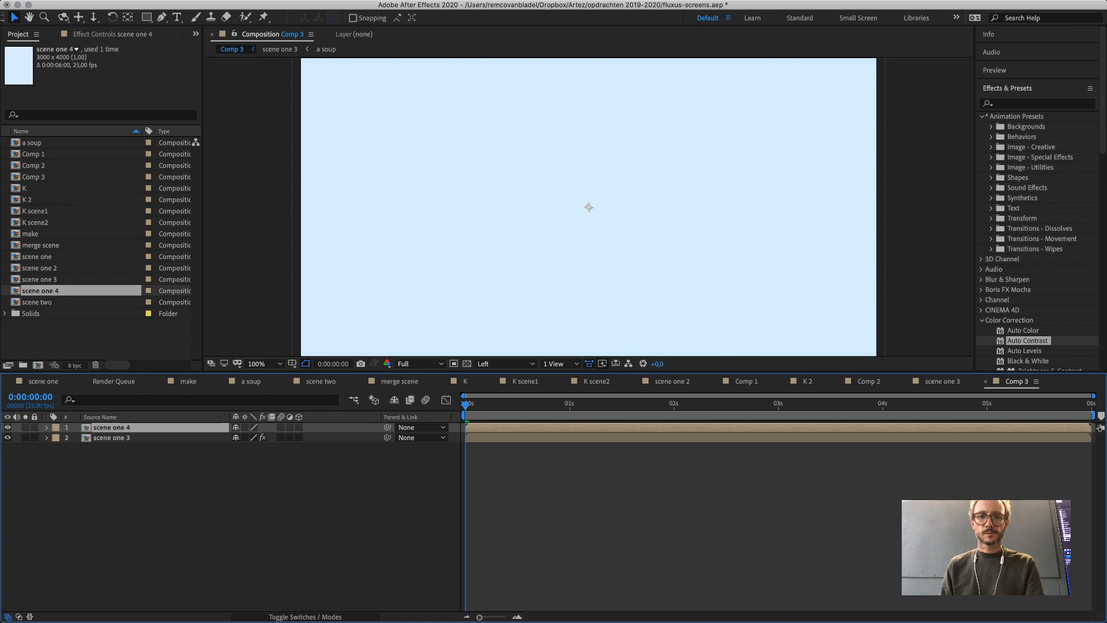
{"action": "key", "text": "space"}
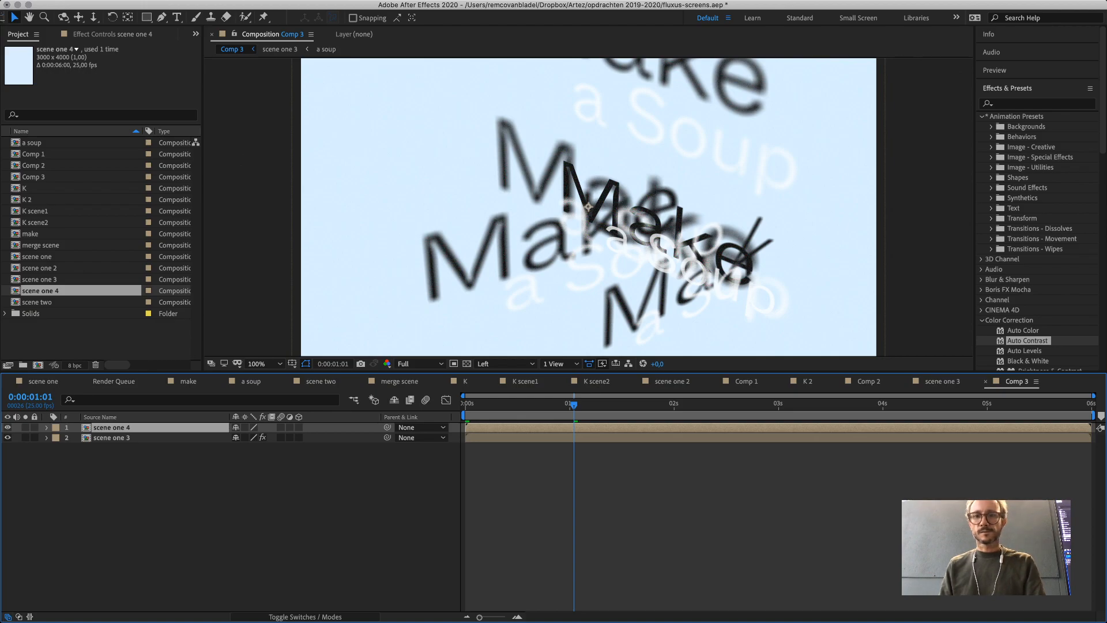
Switch the scene one 4 layer in Comp 3 to another blending mode that mixes it with scene one 3.
{"action": "key", "text": "shift+equal"}
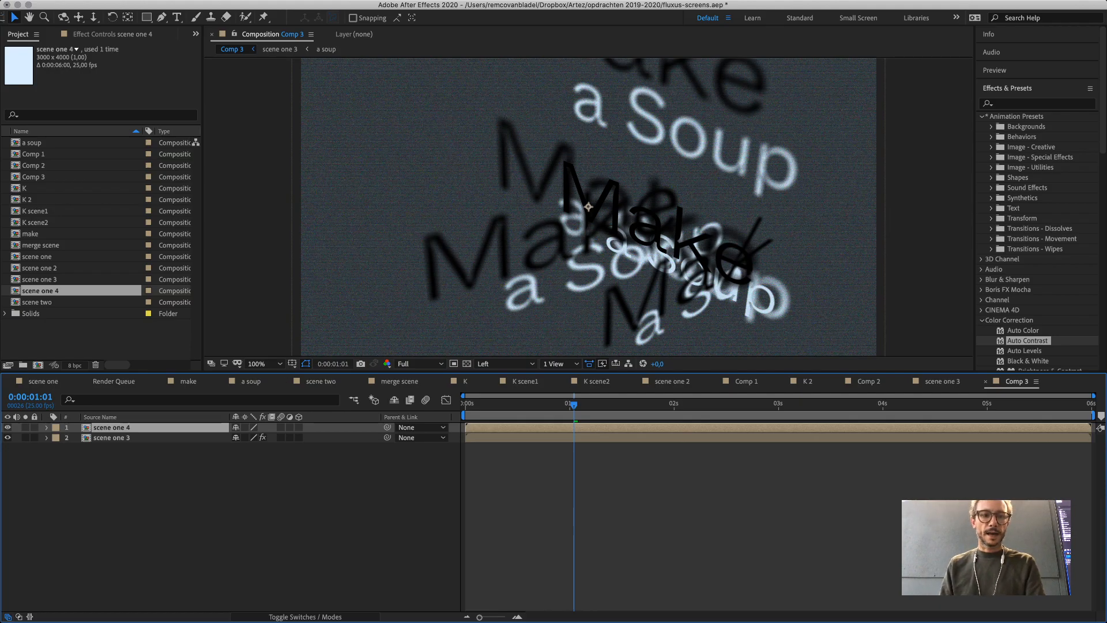
In scene one 4, orbit the camera in Active Camera view at the 0:00:01:17 keyframe to position about 3406, -341, -1717.
{"action": "double_click", "coordinate": [112, 428]}
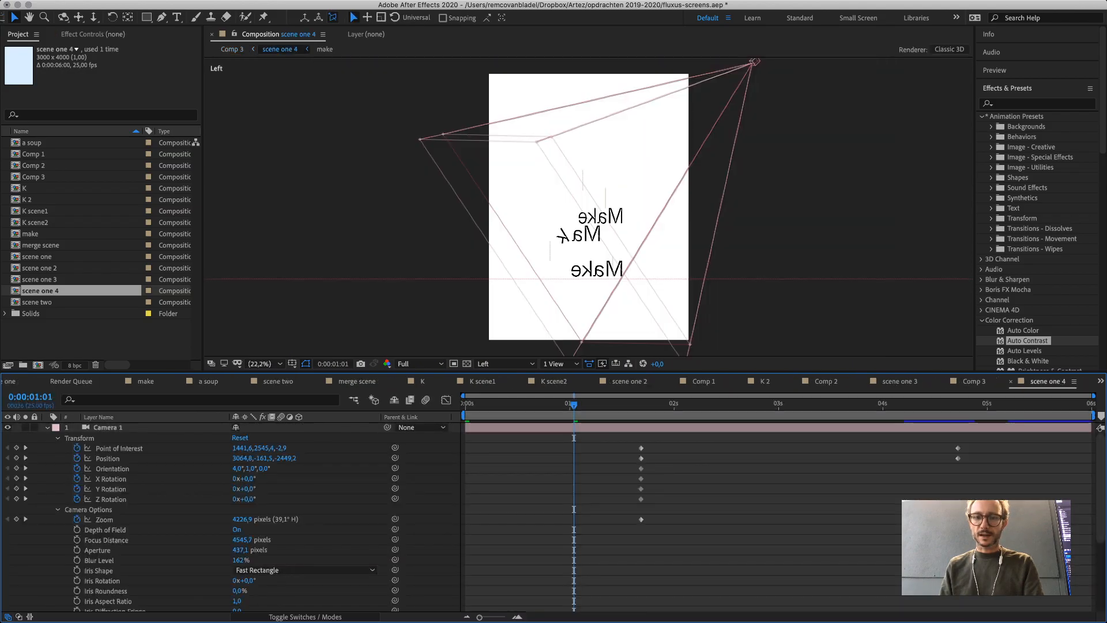
{"action": "left_click", "coordinate": [641, 405]}
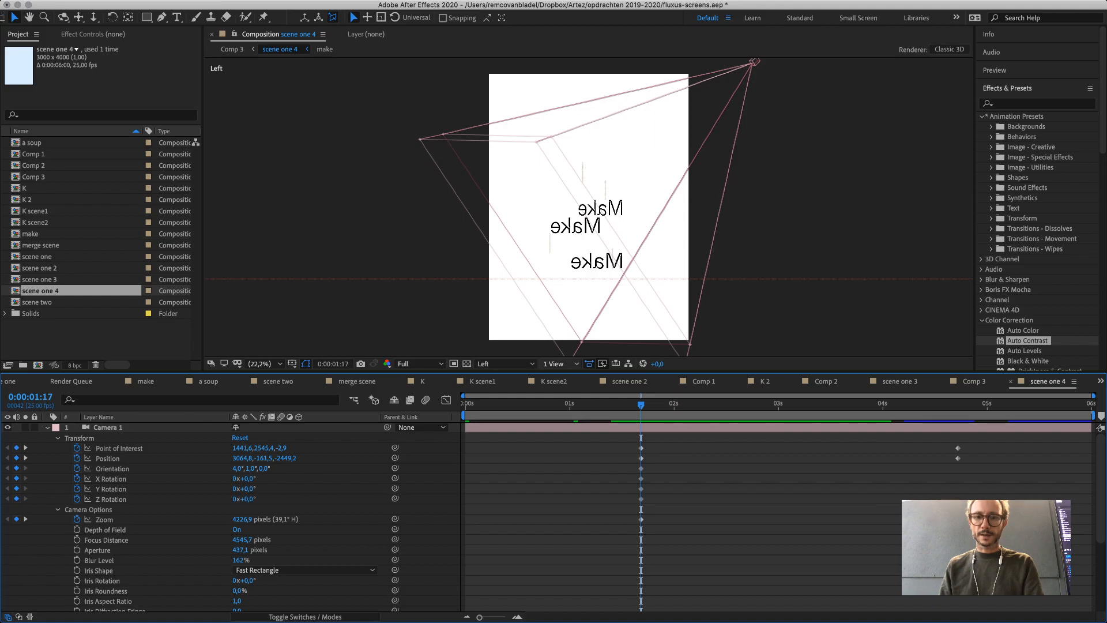
{"action": "left_click", "coordinate": [561, 364]}
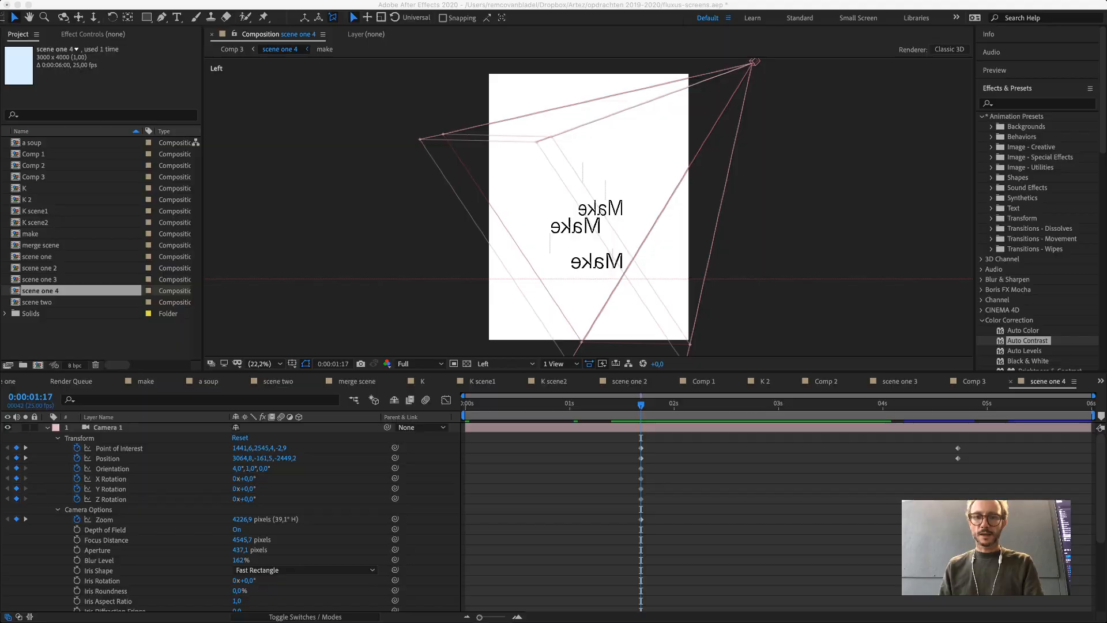
{"action": "left_click", "coordinate": [505, 364]}
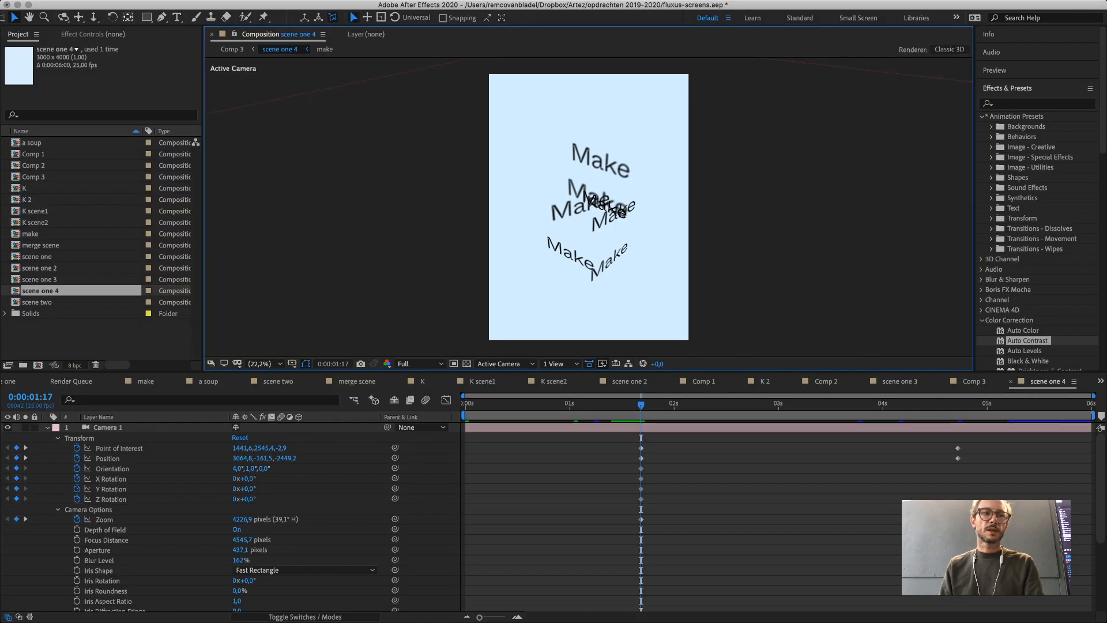
{"action": "key", "text": "c"}
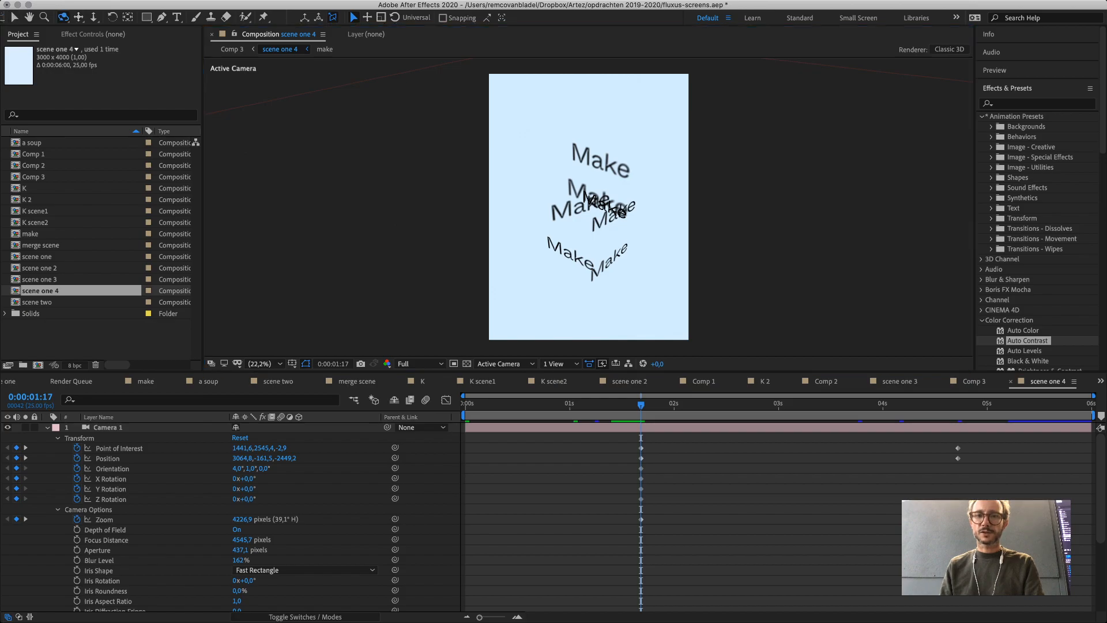
{"action": "left_click_drag", "start_coordinate": [506, 187], "coordinate": [509, 189]}
{"action": "scroll", "coordinate": [509, 189], "scroll_direction": "up", "scroll_amount": 10}
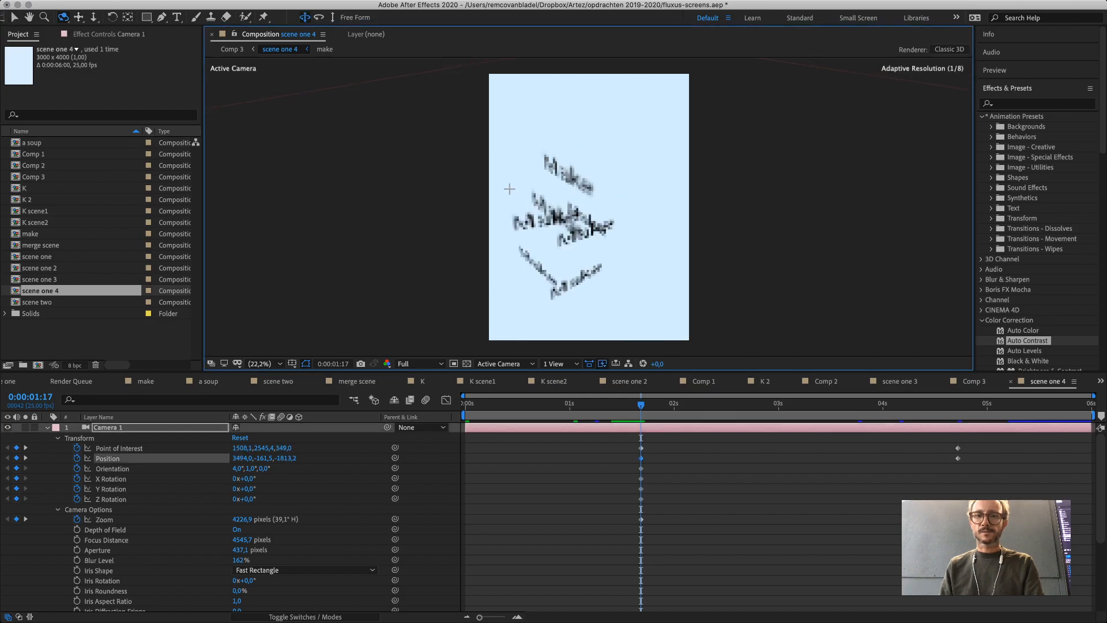
{"action": "scroll", "coordinate": [509, 189], "scroll_direction": "up", "scroll_amount": 10}
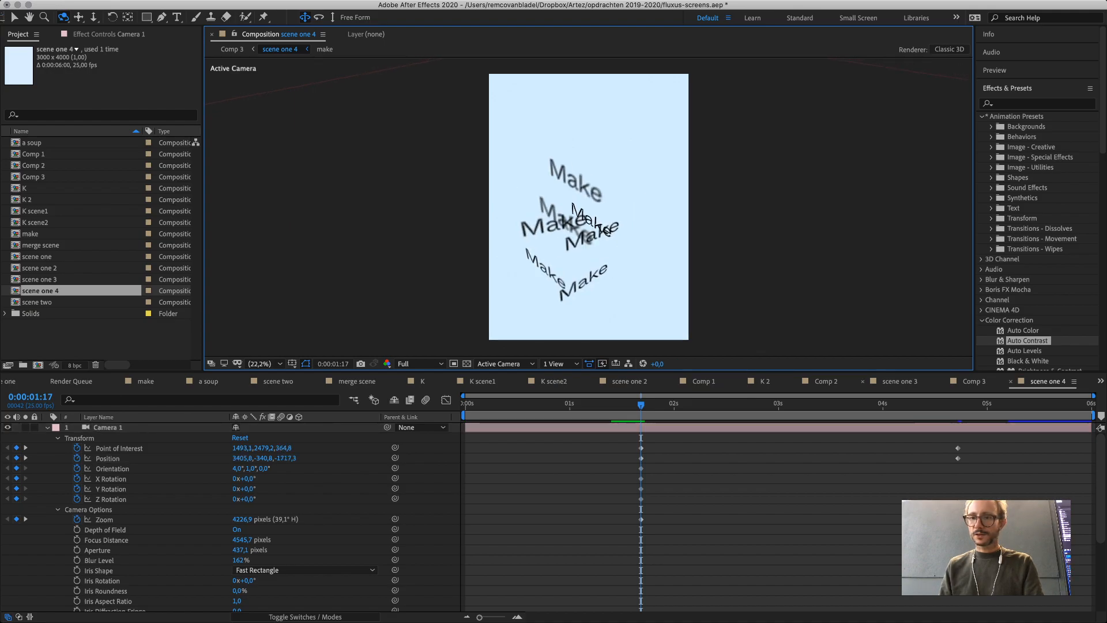
Orbit the scene one 4 camera at the 0:00:04:18 keyframe to position about 2601, -960, -2050.
{"action": "key", "text": "k"}
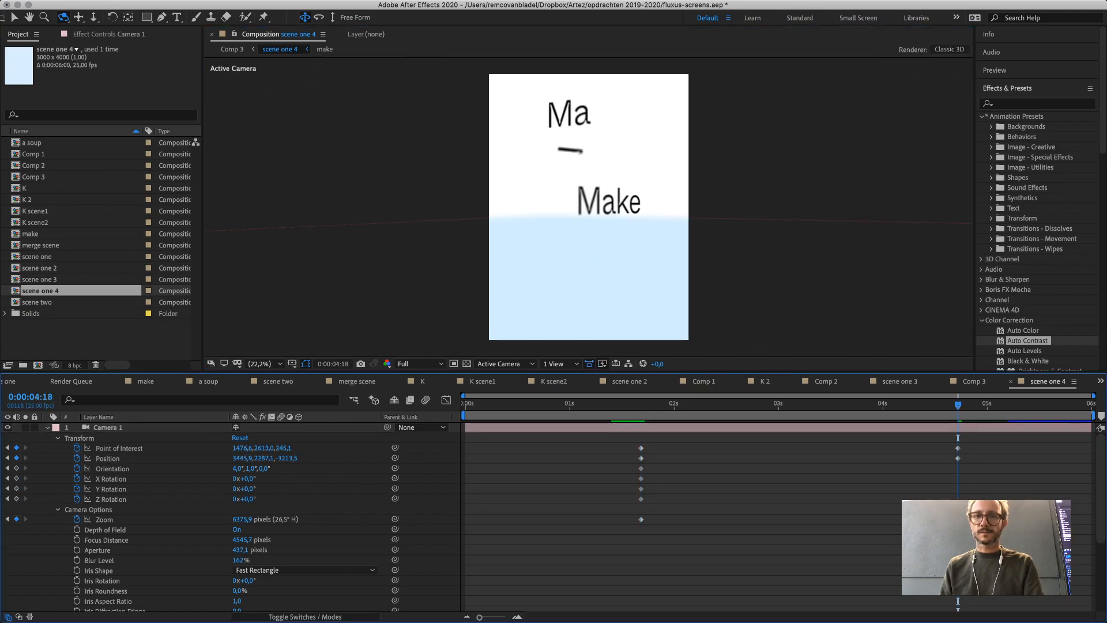
{"action": "left_click", "coordinate": [588, 230]}
{"action": "left_click_drag", "start_coordinate": [589, 213], "coordinate": [596, 302]}
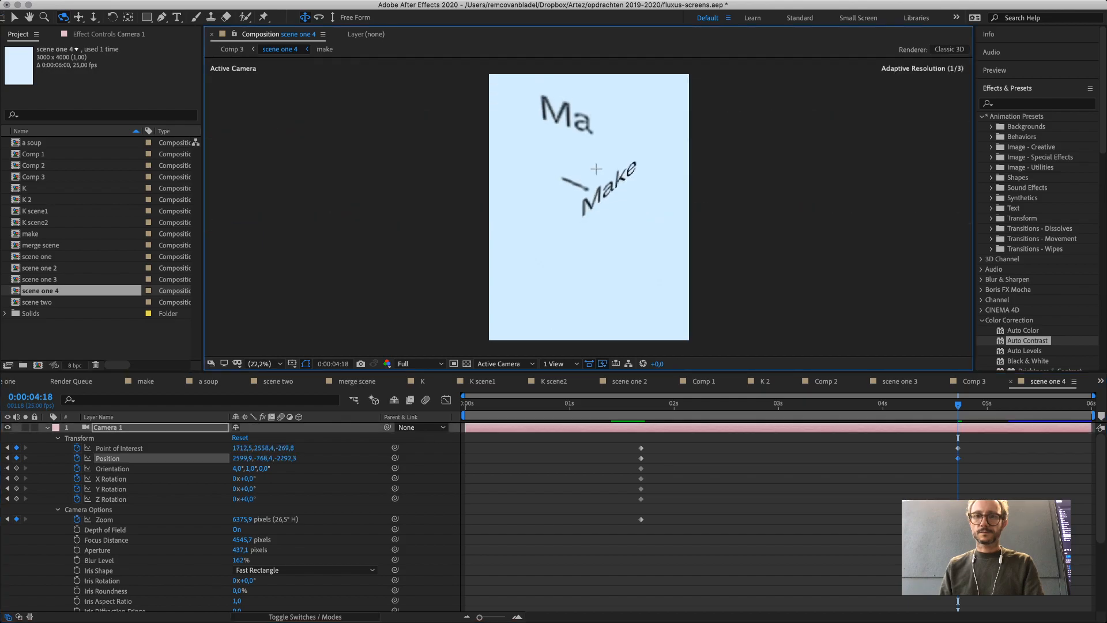
{"action": "left_click_drag", "start_coordinate": [596, 169], "coordinate": [597, 169]}
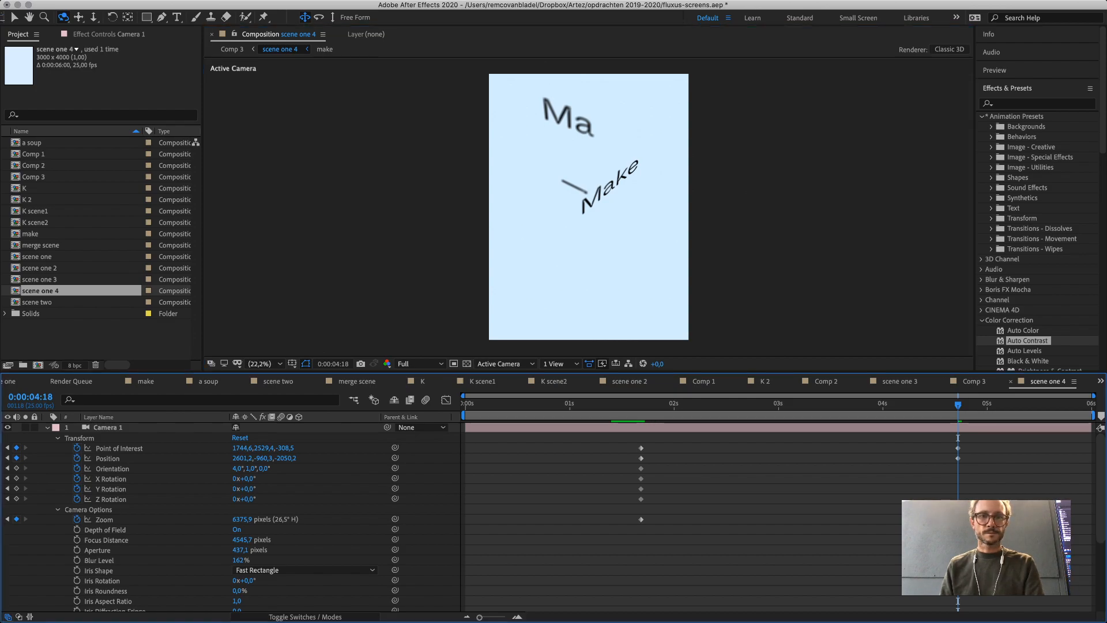
Return to Comp 3 and switch the scene one 4 layer to a lighter blending mode, judging it at 0:00:03:13.
{"action": "double_click", "coordinate": [37, 303]}
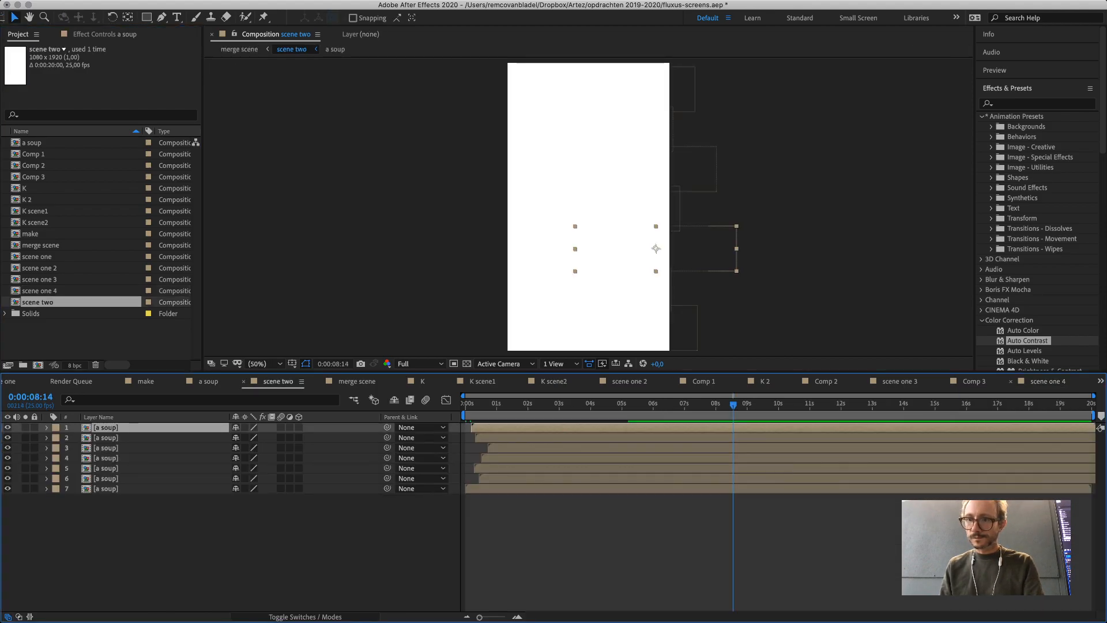
{"action": "left_click", "coordinate": [1048, 381]}
{"action": "left_click", "coordinate": [974, 381]}
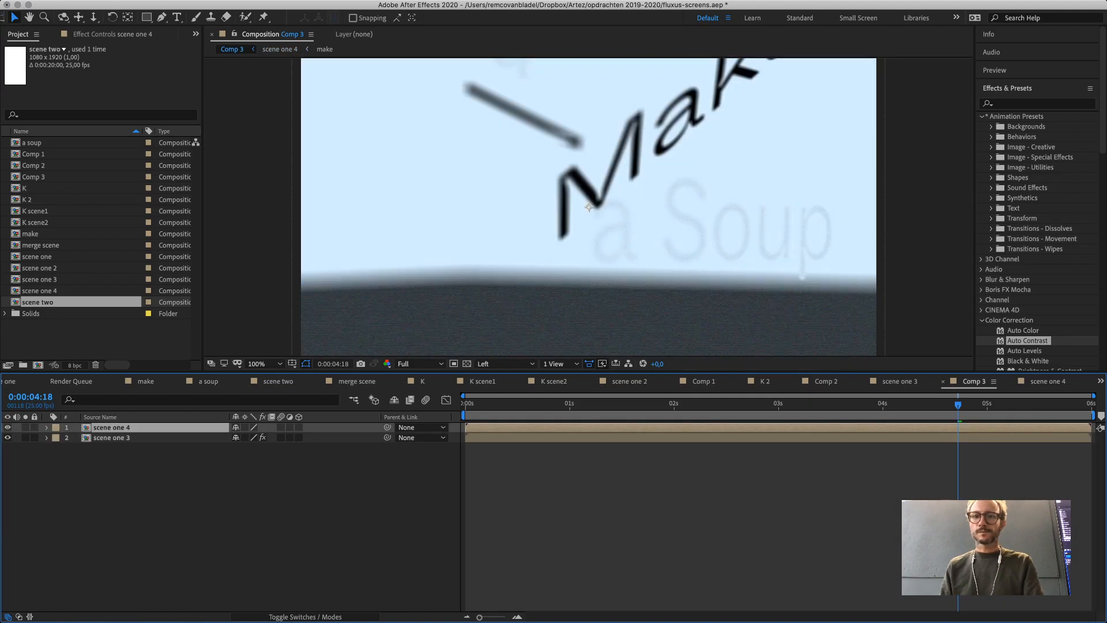
{"action": "left_click_drag", "start_coordinate": [959, 406], "coordinate": [832, 405]}
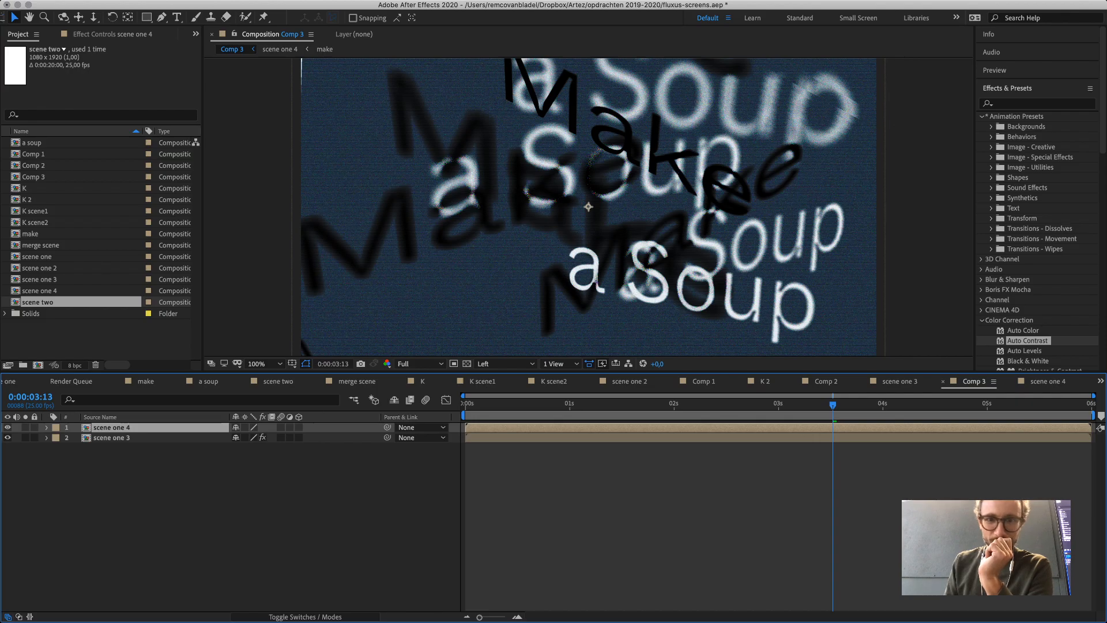
{"action": "key", "text": "shift+equal"}
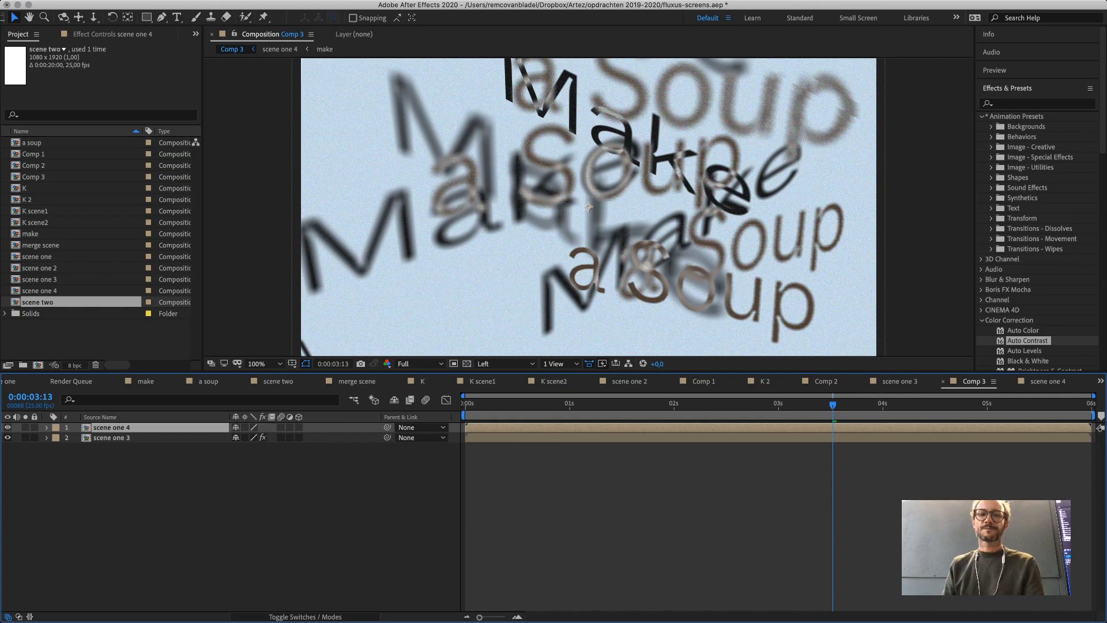
Preview Comp 3 from 0:00:00:00 in an enlarged composition view, restore the normal layout and save the project.
{"action": "key", "text": "Home"}
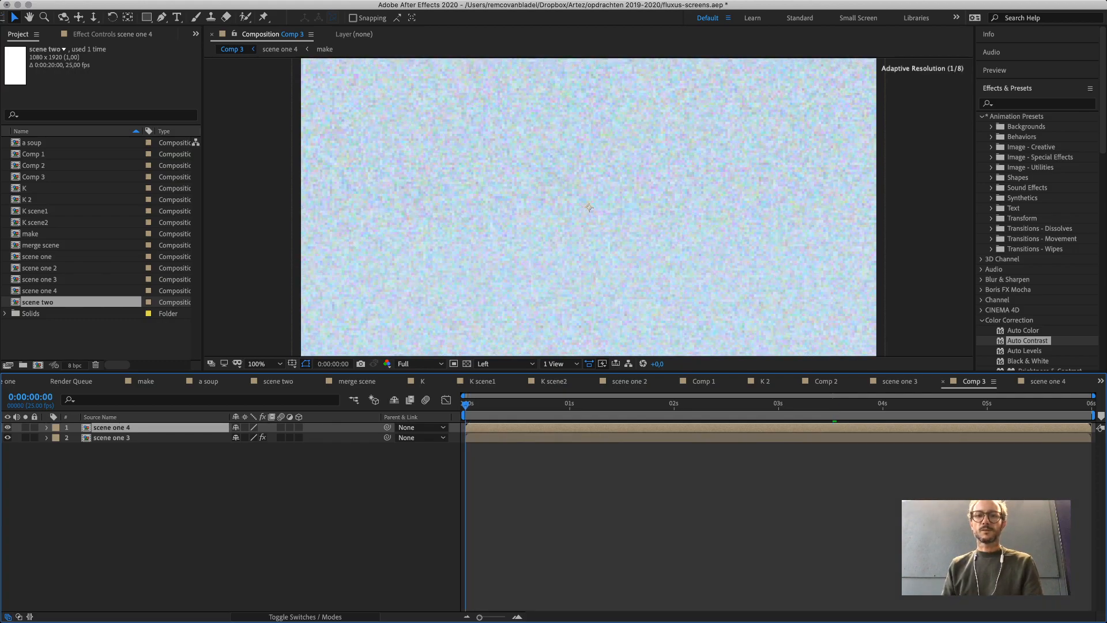
{"action": "key", "text": "grave"}
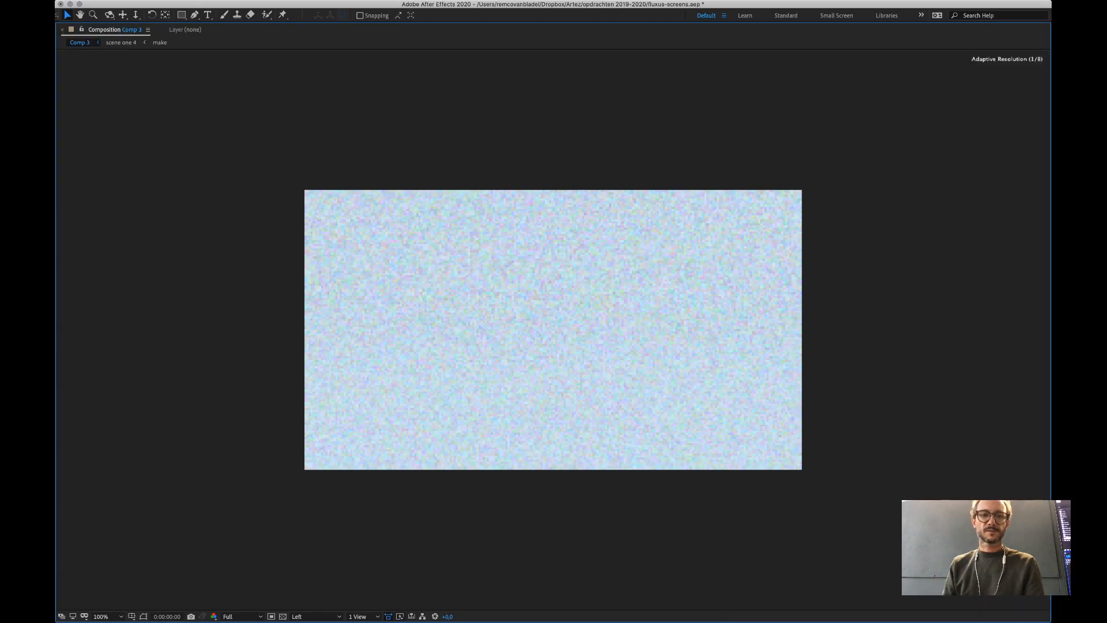
{"action": "key", "text": "grave"}
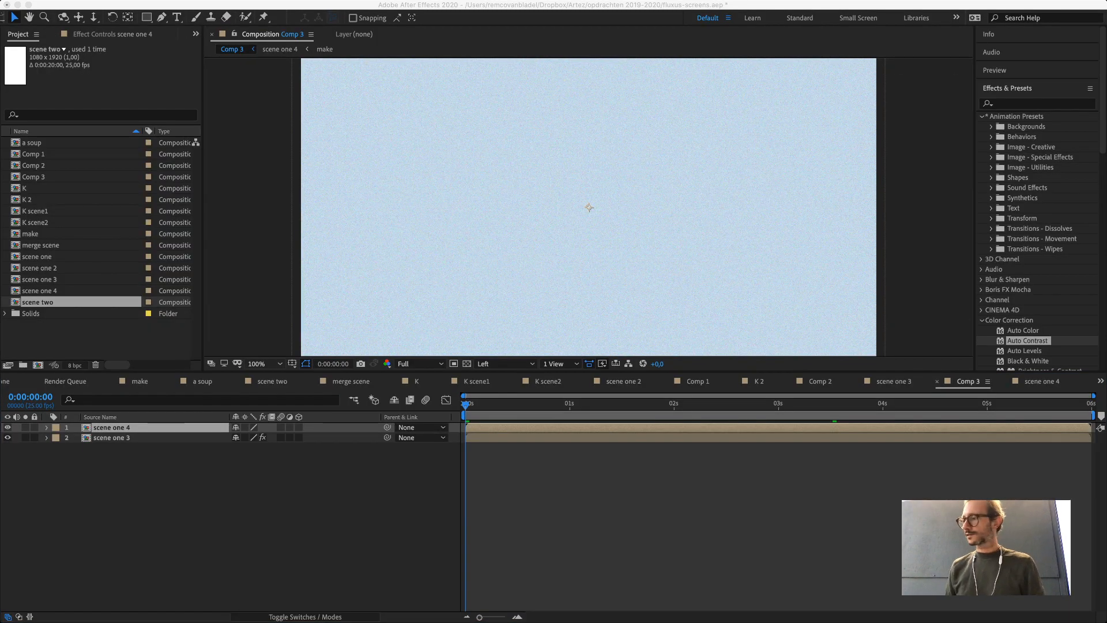
{"action": "key", "text": "grave"}
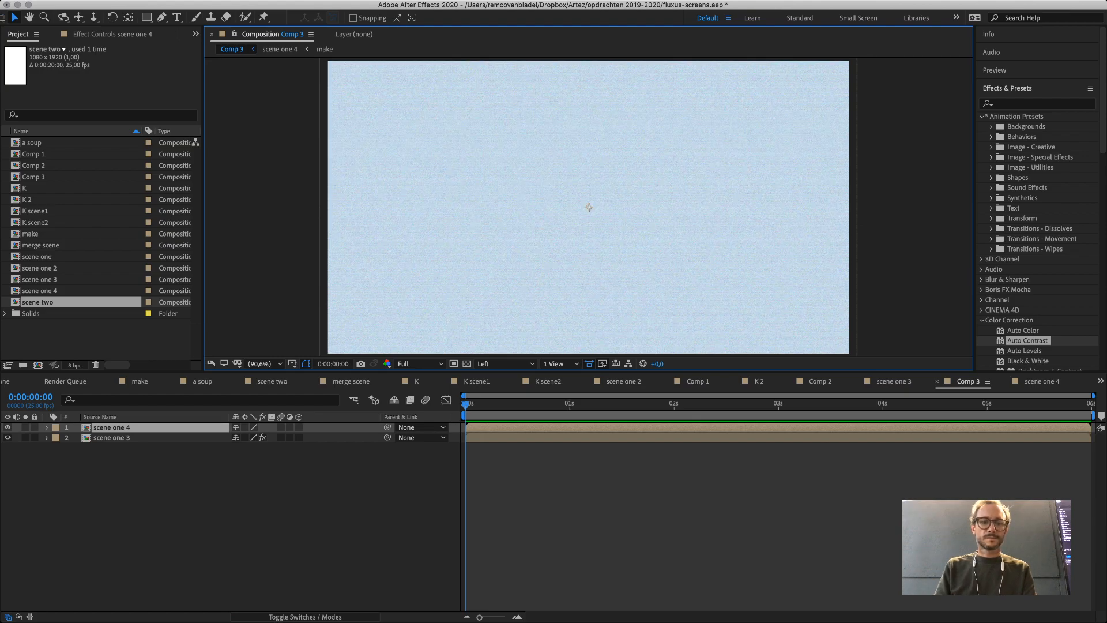
{"action": "key", "text": "super+s"}
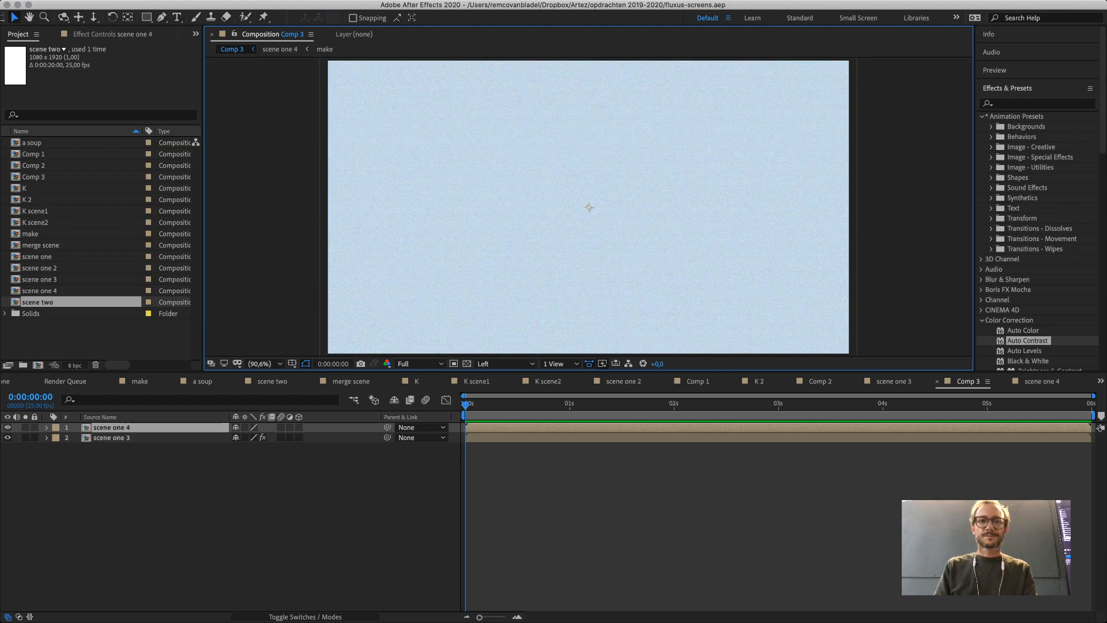